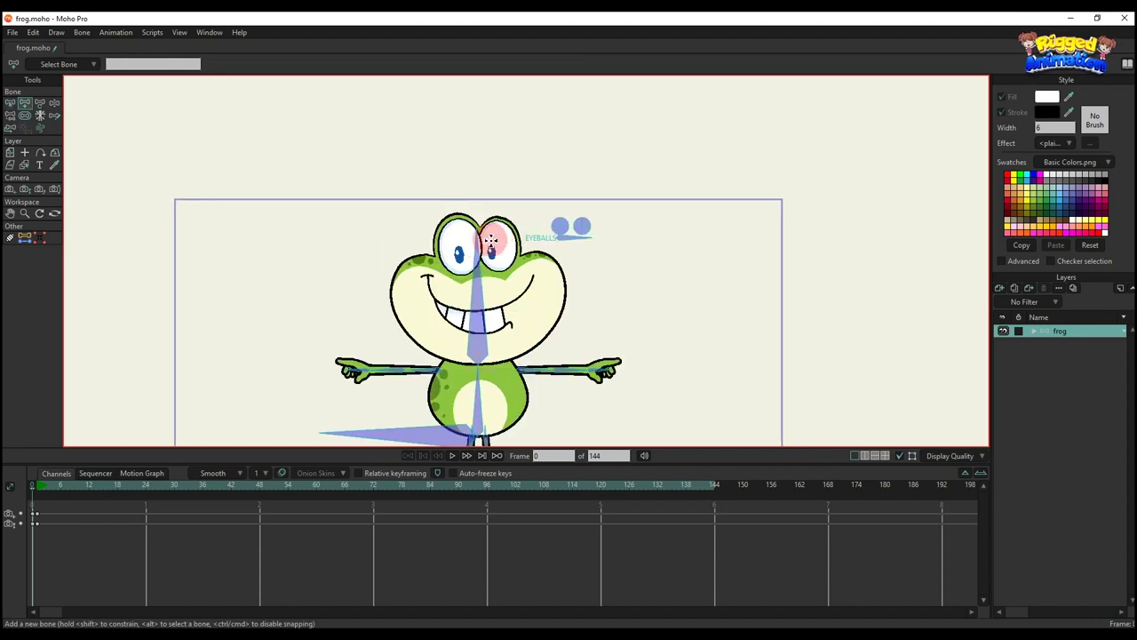
Step: Draw a short upright bone beside the frog's head, name it BLINK and show its label
{"action": "scroll", "coordinate": [391, 228], "scroll_direction": "up", "scroll_amount": 2}
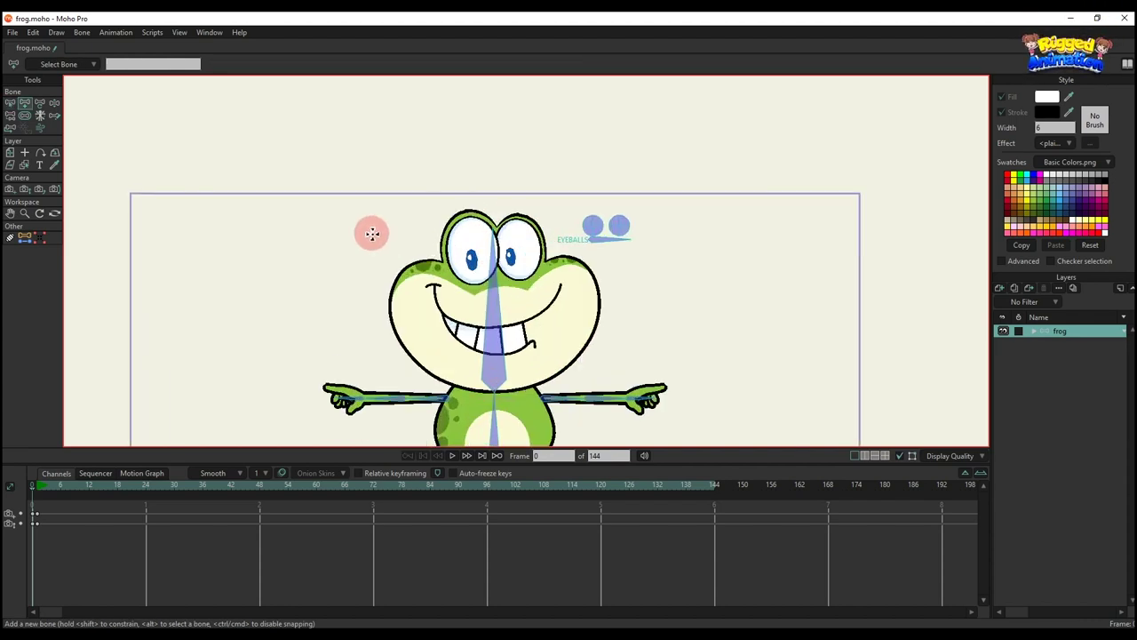
{"action": "left_click_drag", "start_coordinate": [364, 235], "coordinate": [364, 183]}
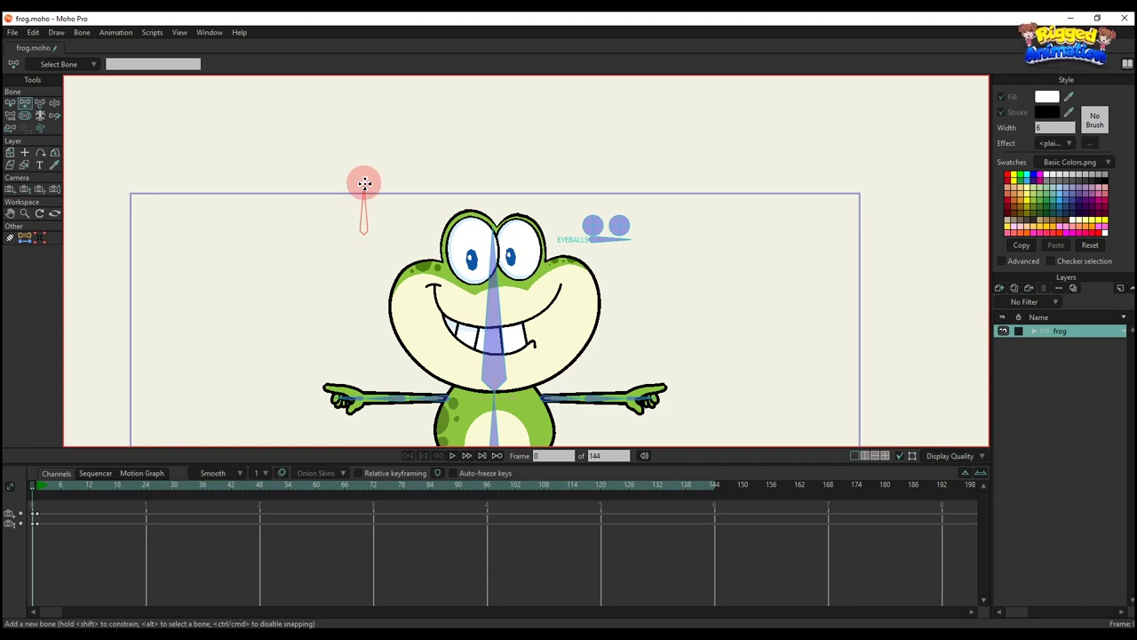
{"action": "key", "text": "s"}
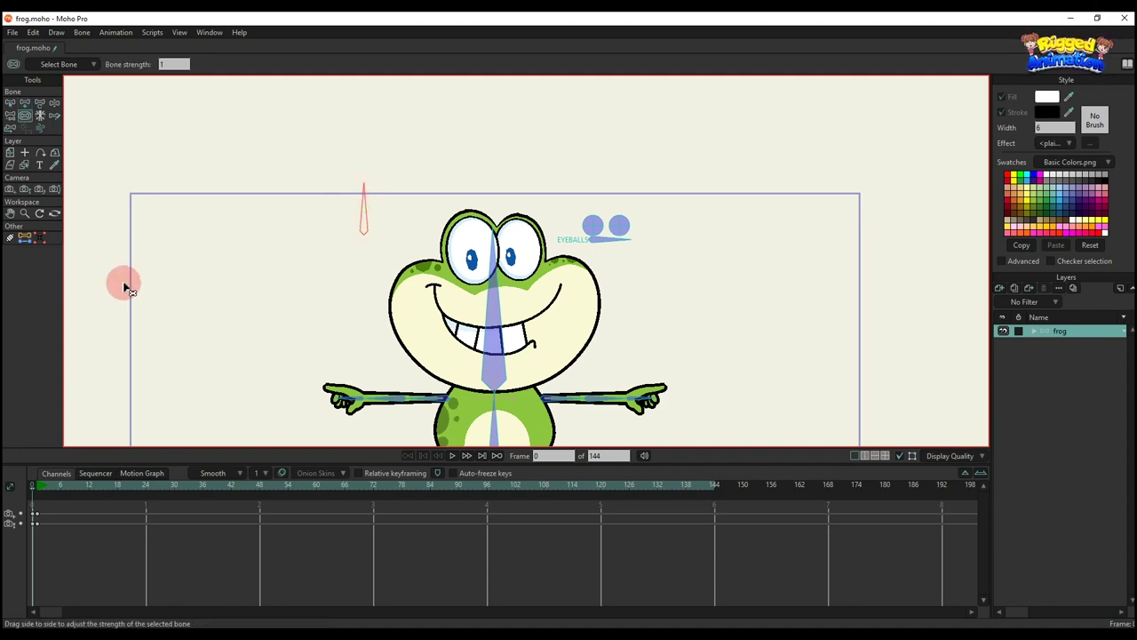
{"action": "key", "text": "z"}
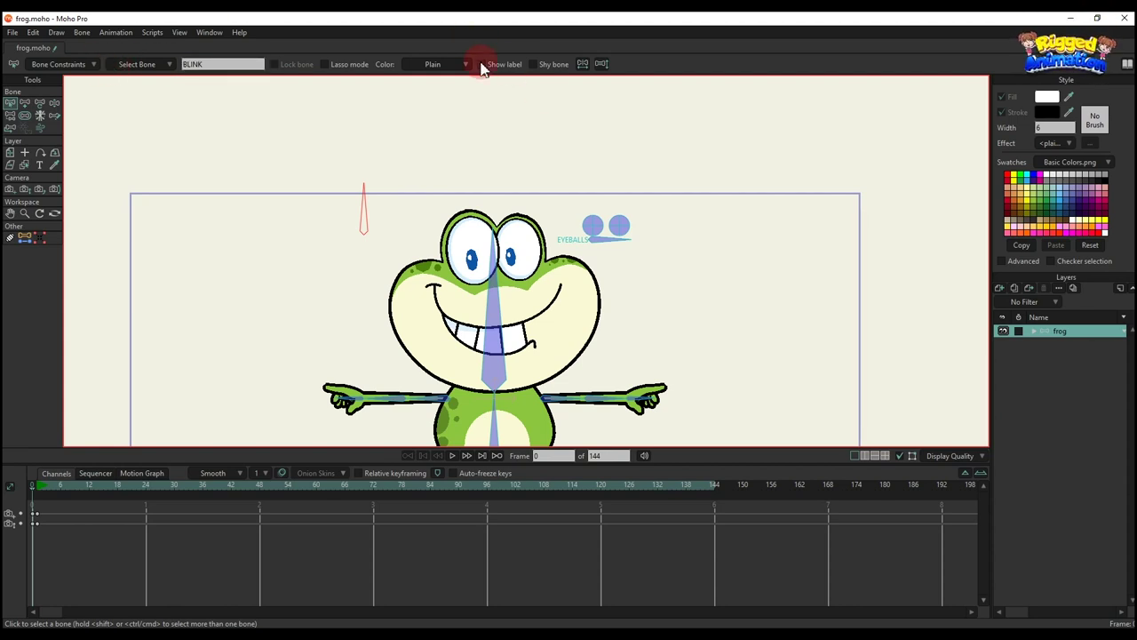
Step: Enable angle constraints on the BLINK bone with a range of -70 to 70 degrees
{"action": "left_click", "coordinate": [14, 68]}
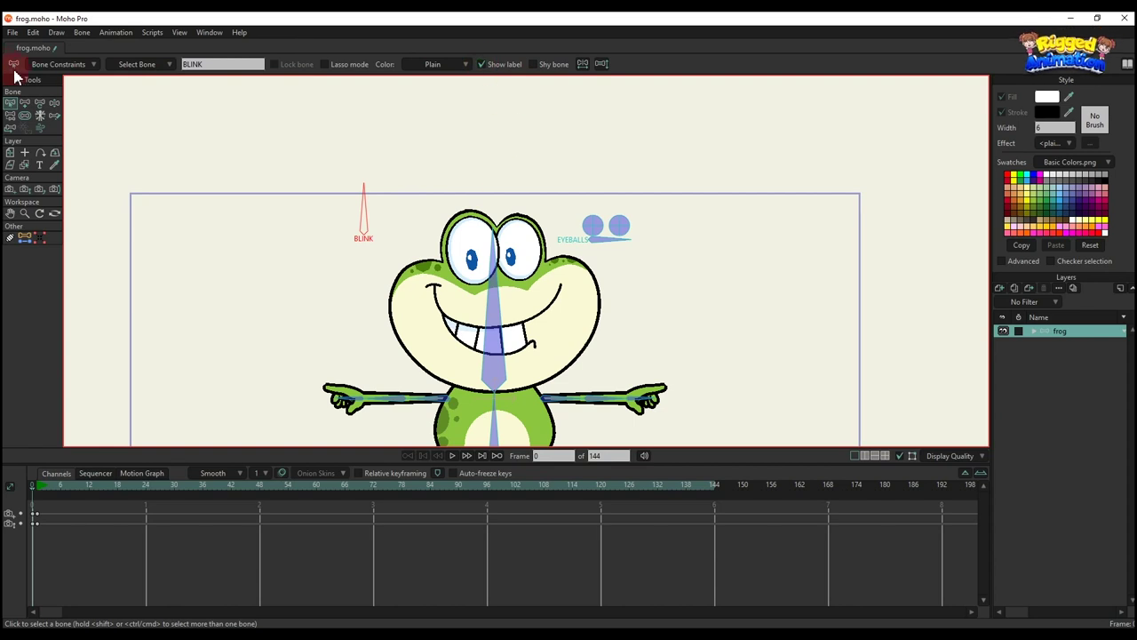
{"action": "left_click", "coordinate": [54, 65]}
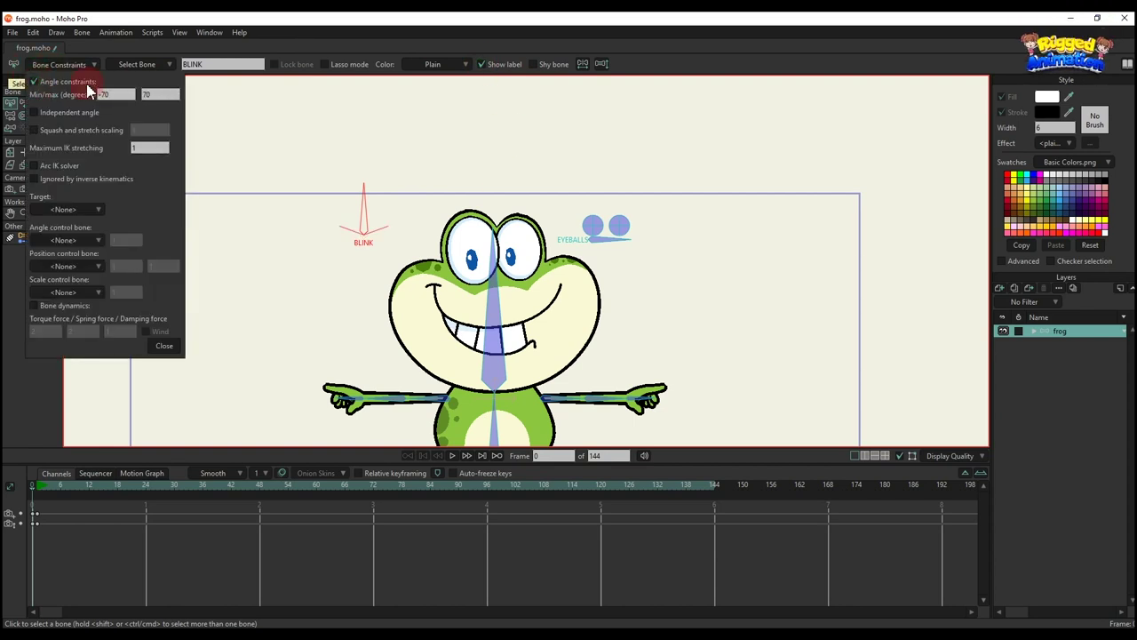
{"action": "left_click", "coordinate": [164, 346]}
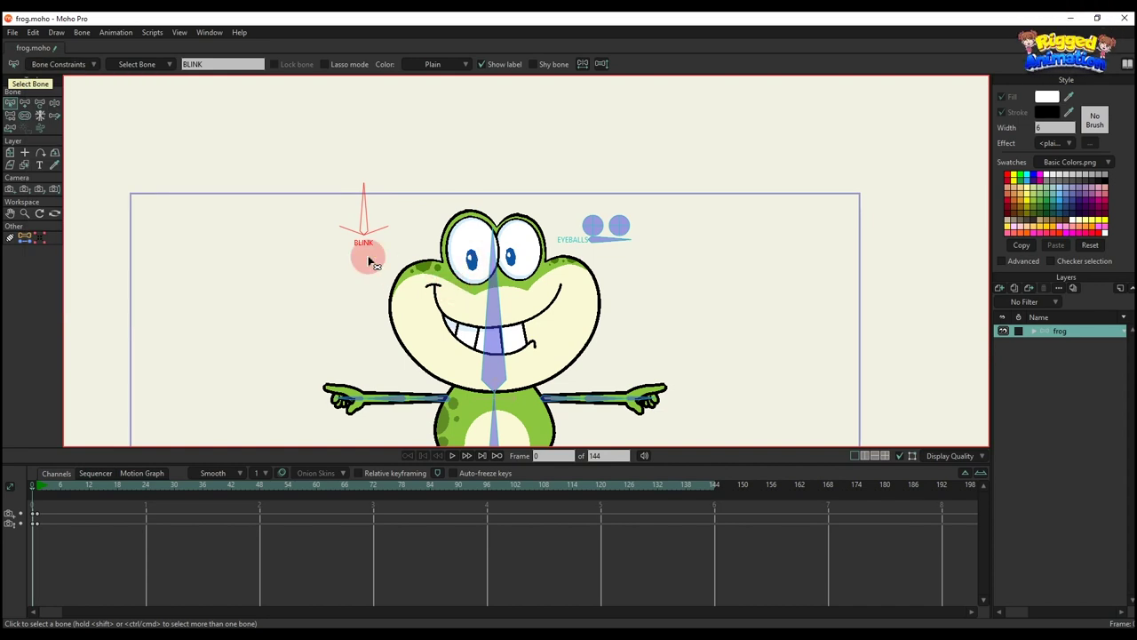
Step: Open the Actions window and return the timeline to frame 0
{"action": "scroll", "coordinate": [368, 262], "scroll_direction": "down", "scroll_amount": 2}
{"action": "key", "text": "ctrl+k"}
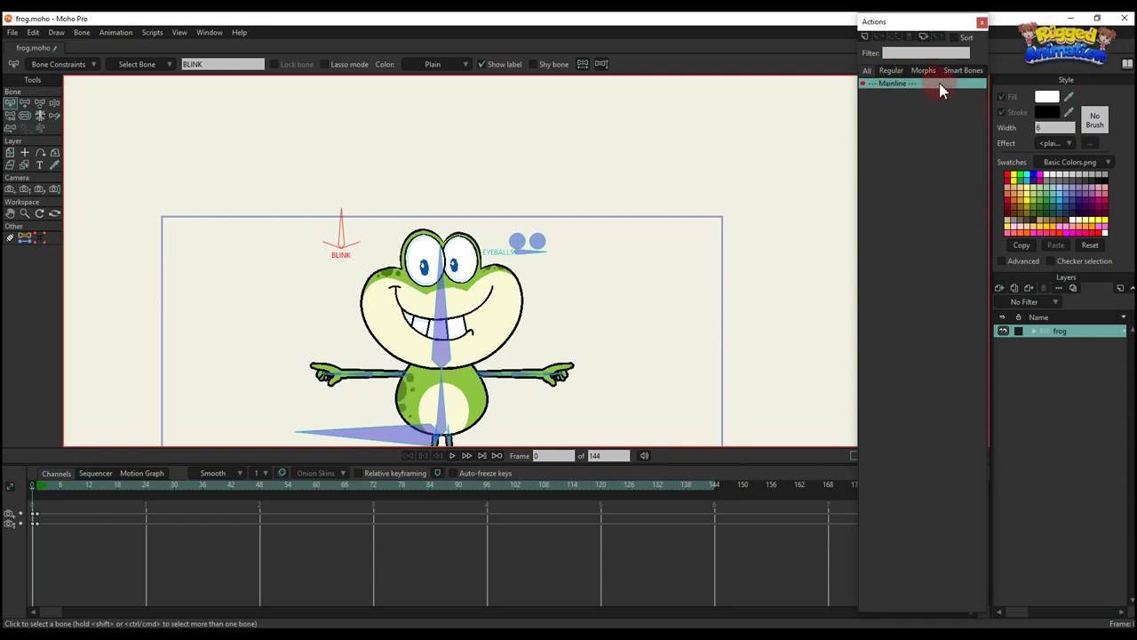
{"action": "left_click", "coordinate": [38, 486]}
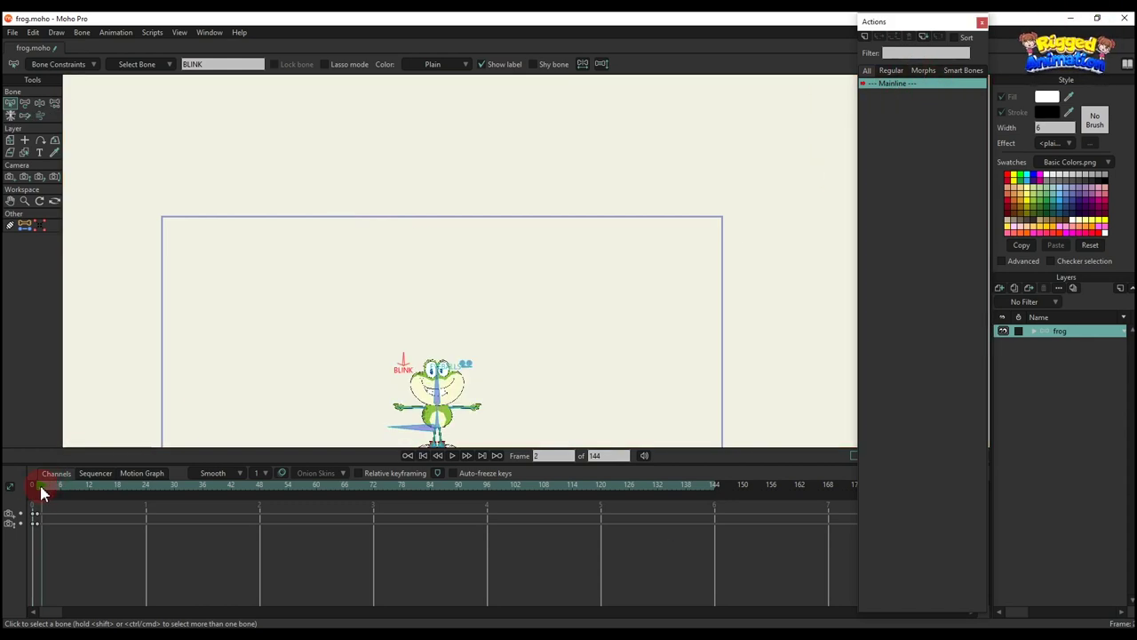
{"action": "left_click", "coordinate": [31, 489]}
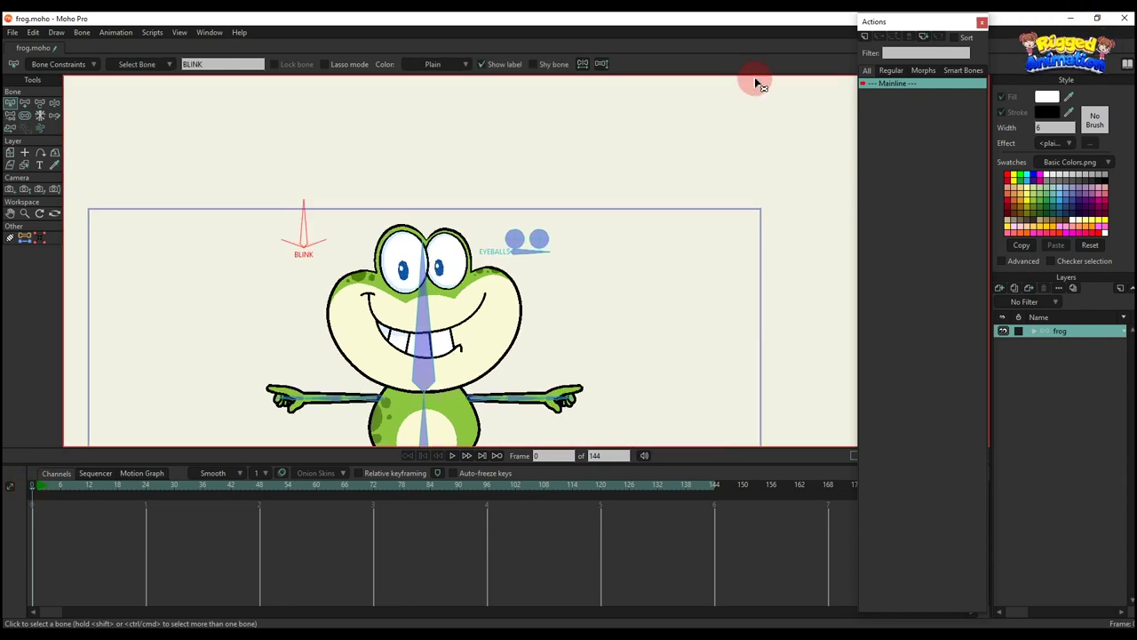
Step: Create a BLINK action for the bone and rotate the bone counterclockwise to 160 degrees at frame 24
{"action": "left_click", "coordinate": [867, 39]}
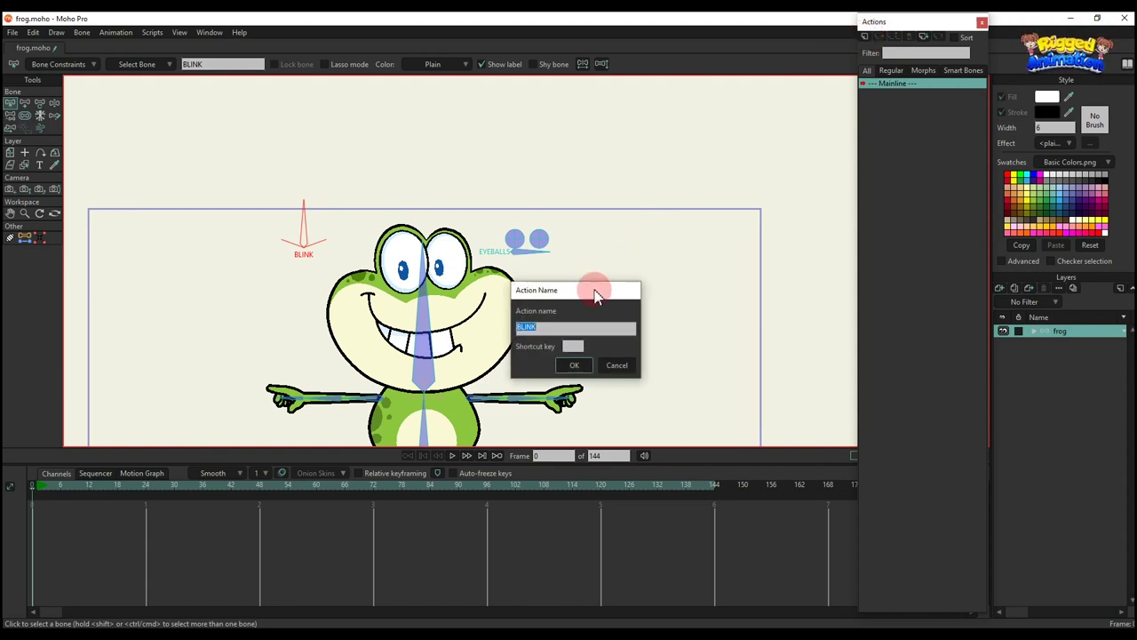
{"action": "left_click", "coordinate": [570, 367]}
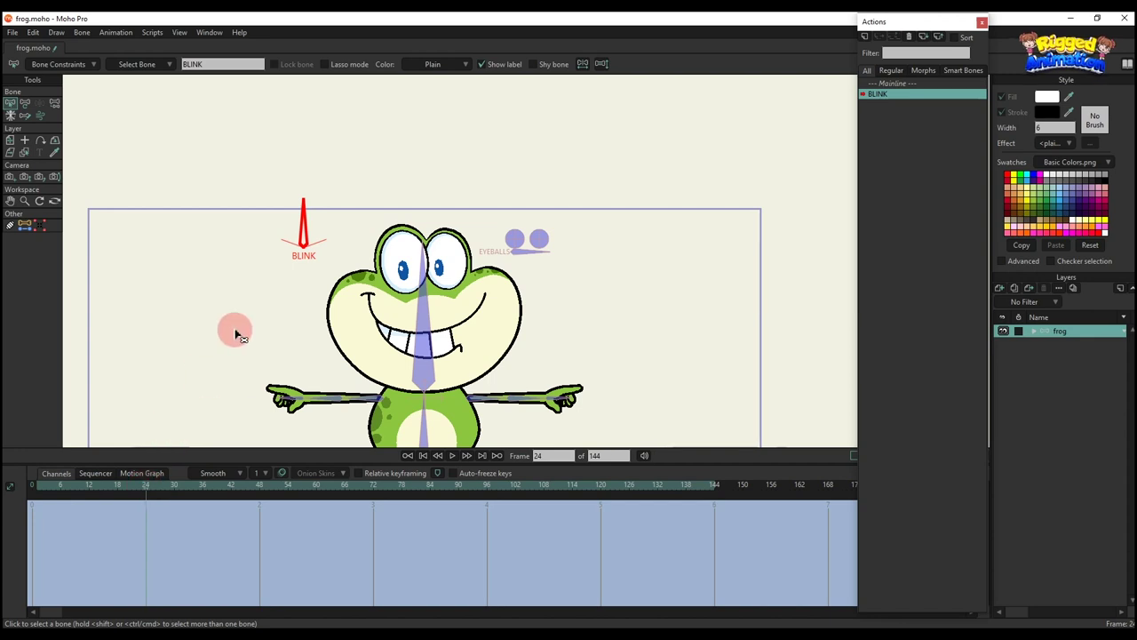
{"action": "key", "text": "t"}
{"action": "left_click_drag", "start_coordinate": [304, 226], "coordinate": [256, 298]}
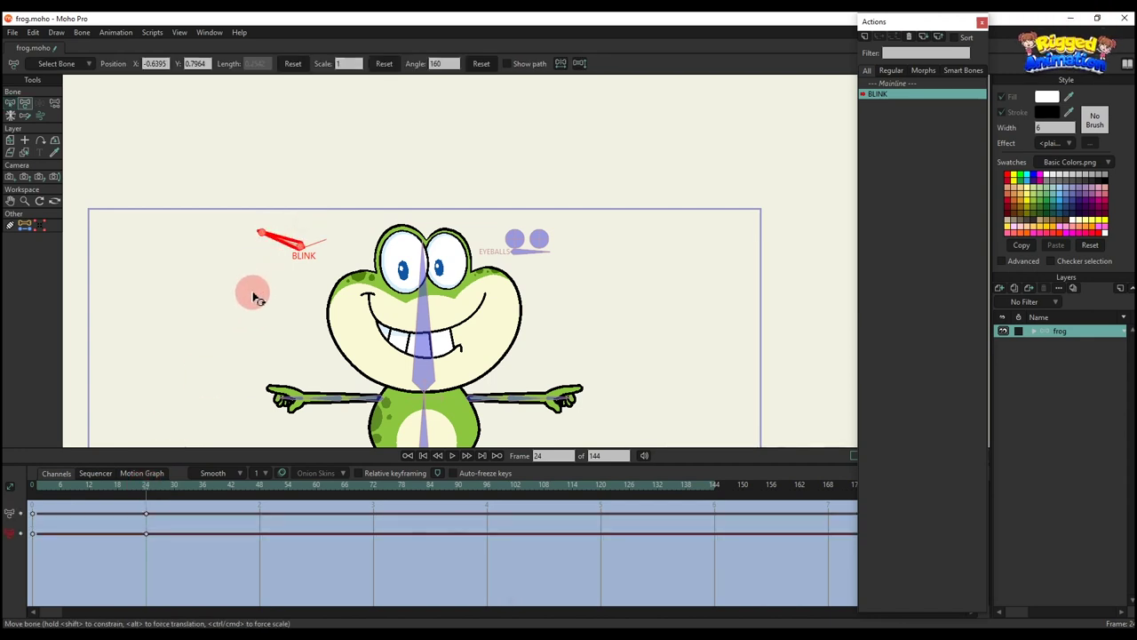
Step: On the eye l eyelid layer, select the upper lid's edge points and lower them to the middle of the eye
{"action": "scroll", "coordinate": [455, 237], "scroll_direction": "up", "scroll_amount": 3}
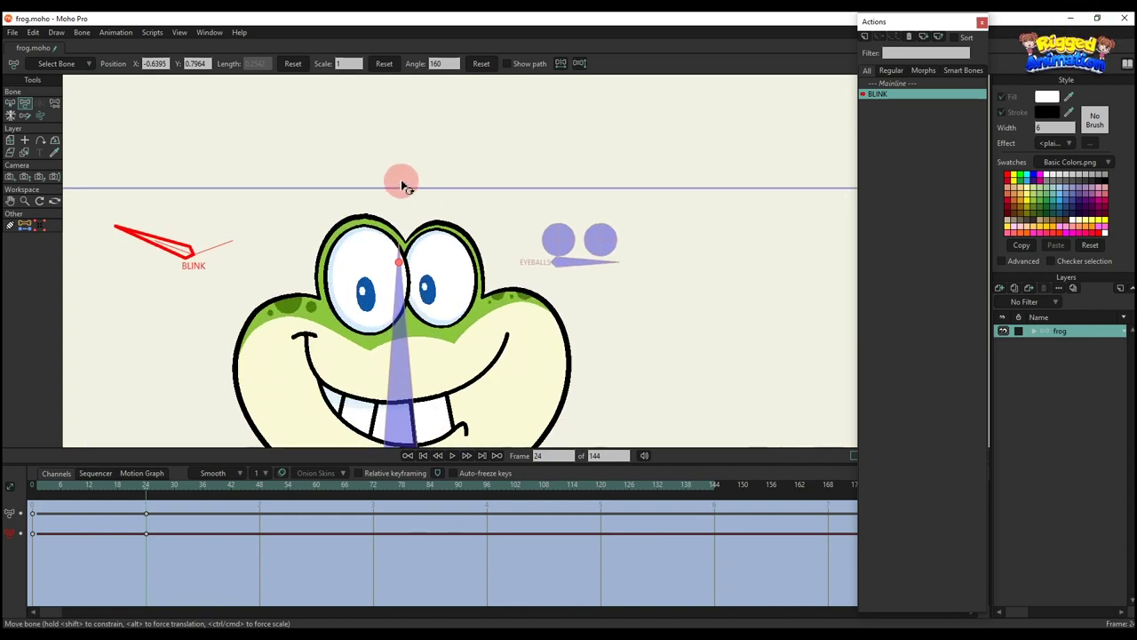
{"action": "right_click", "coordinate": [350, 180], "text": "alt"}
{"action": "scroll", "coordinate": [364, 178], "scroll_direction": "up", "scroll_amount": 3}
{"action": "key", "text": "g"}
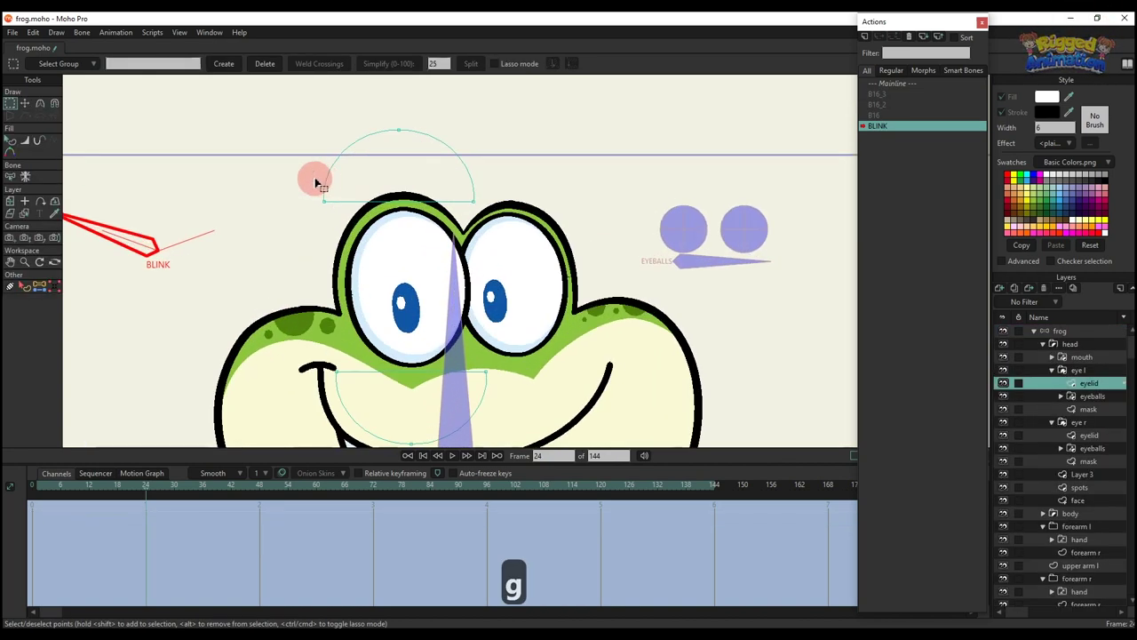
{"action": "key", "text": "t"}
{"action": "key", "text": "g"}
{"action": "key", "text": "t"}
{"action": "left_click_drag", "start_coordinate": [310, 172], "coordinate": [492, 237]}
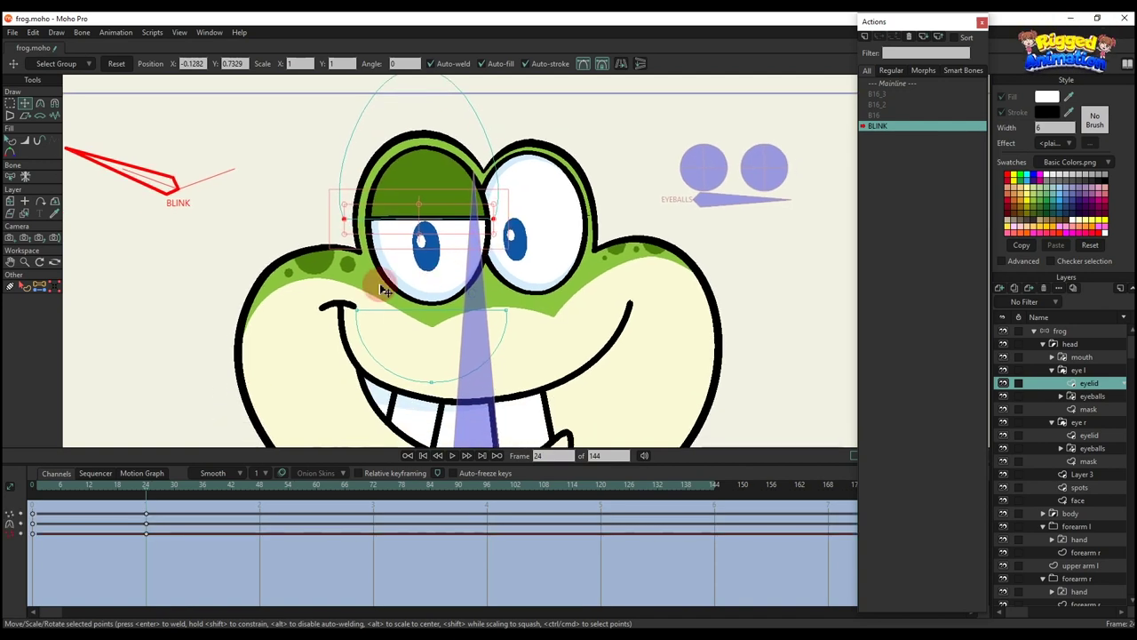
Step: Select the eye l lower lid's edge points and raise them to meet the upper lid
{"action": "key", "text": "g"}
{"action": "left_click_drag", "start_coordinate": [333, 290], "coordinate": [465, 230]}
{"action": "key", "text": "t"}
Step: Nudge the eye l upper lid's edge points down to close the gap between the two lids
{"action": "scroll", "coordinate": [349, 210], "scroll_direction": "up", "scroll_amount": 3}
{"action": "key", "text": "g"}
{"action": "left_click_drag", "start_coordinate": [295, 190], "coordinate": [589, 223]}
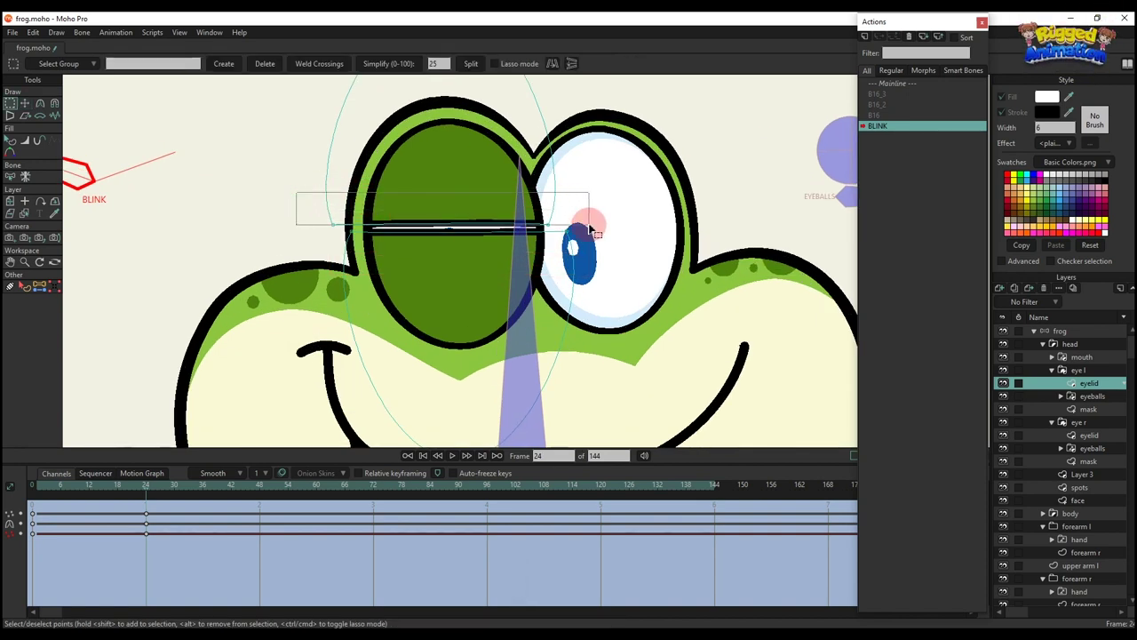
{"action": "key", "text": "t"}
{"action": "scroll", "coordinate": [470, 221], "scroll_direction": "up", "scroll_amount": 2}
{"action": "left_click_drag", "start_coordinate": [470, 222], "coordinate": [475, 243]}
{"action": "scroll", "coordinate": [477, 247], "scroll_direction": "down", "scroll_amount": 5}
{"action": "key", "text": "q"}
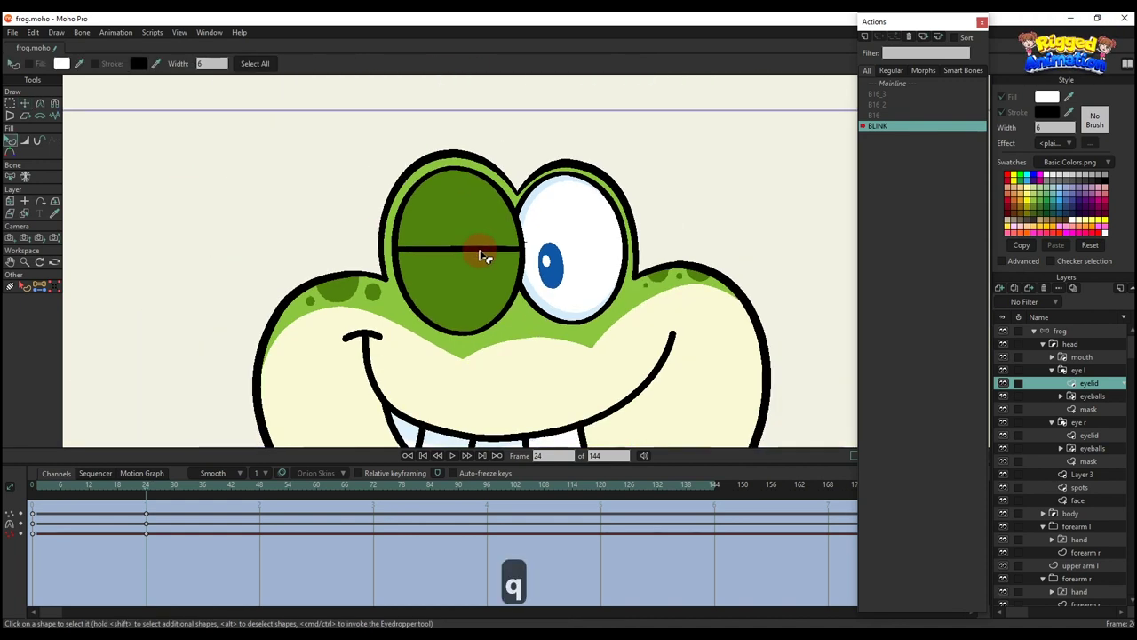
Step: Scrub the BLINK action up to frame 24 to check how the first eye closes
{"action": "scroll", "coordinate": [479, 256], "scroll_direction": "down", "scroll_amount": 4}
{"action": "left_click", "coordinate": [61, 485]}
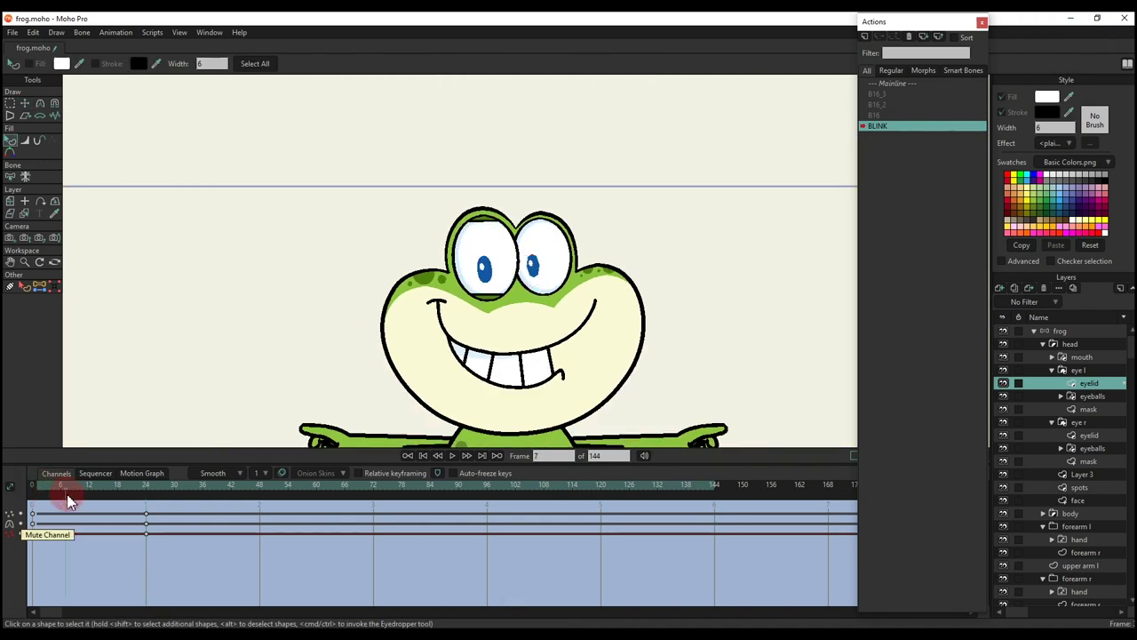
{"action": "left_click_drag", "start_coordinate": [69, 502], "coordinate": [142, 502]}
Step: On the eye r eyelid layer, select the upper lid's edge points and lower them to the middle of the eye
{"action": "scroll", "coordinate": [576, 211], "scroll_direction": "up", "scroll_amount": 2}
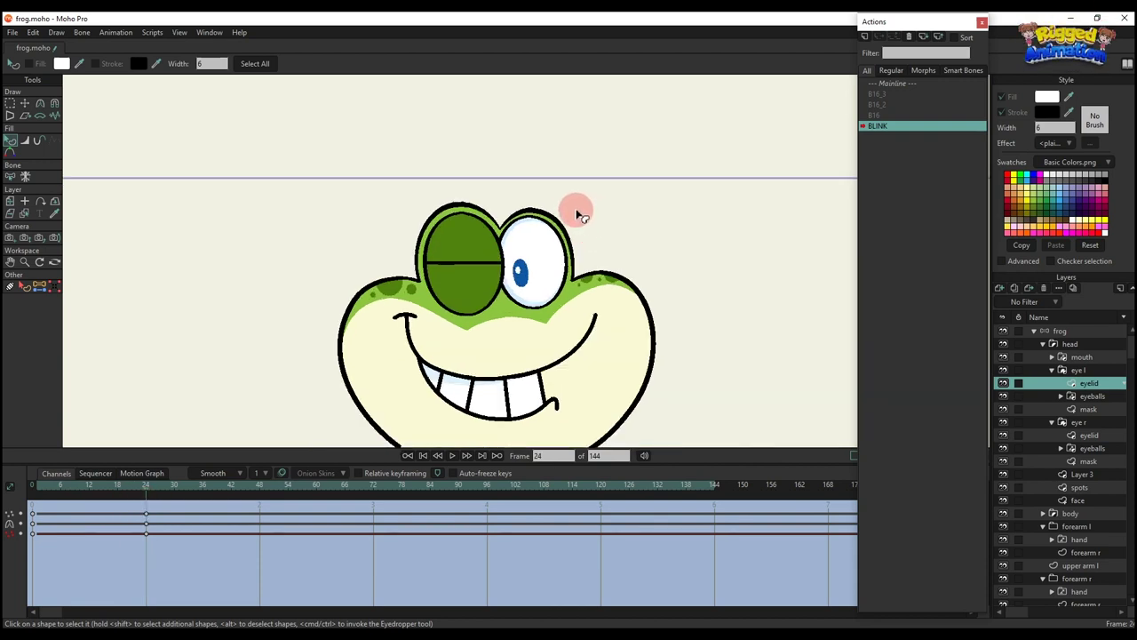
{"action": "right_click", "coordinate": [503, 205], "text": "alt"}
{"action": "key", "text": "g"}
{"action": "left_click_drag", "start_coordinate": [439, 196], "coordinate": [611, 258]}
{"action": "key", "text": "t"}
{"action": "scroll", "coordinate": [533, 229], "scroll_direction": "up", "scroll_amount": 2}
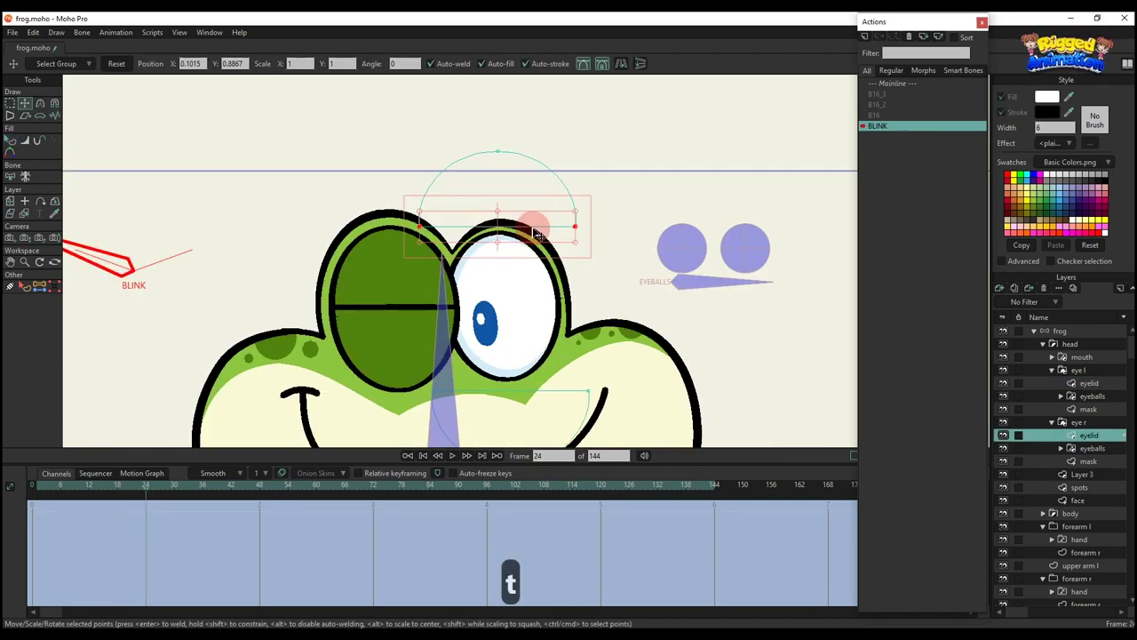
{"action": "scroll", "coordinate": [537, 233], "scroll_direction": "up", "scroll_amount": 2}
{"action": "left_click_drag", "start_coordinate": [528, 223], "coordinate": [513, 243]}
{"action": "scroll", "coordinate": [531, 389], "scroll_direction": "down", "scroll_amount": 2}
Step: Raise the eye r lower lid's edge points until they meet the upper lid without a gap
{"action": "key", "text": "g"}
{"action": "left_click_drag", "start_coordinate": [348, 311], "coordinate": [639, 426]}
{"action": "key", "text": "t"}
{"action": "scroll", "coordinate": [503, 339], "scroll_direction": "up", "scroll_amount": 2}
{"action": "left_click_drag", "start_coordinate": [503, 340], "coordinate": [495, 203]}
{"action": "scroll", "coordinate": [509, 256], "scroll_direction": "up", "scroll_amount": 2}
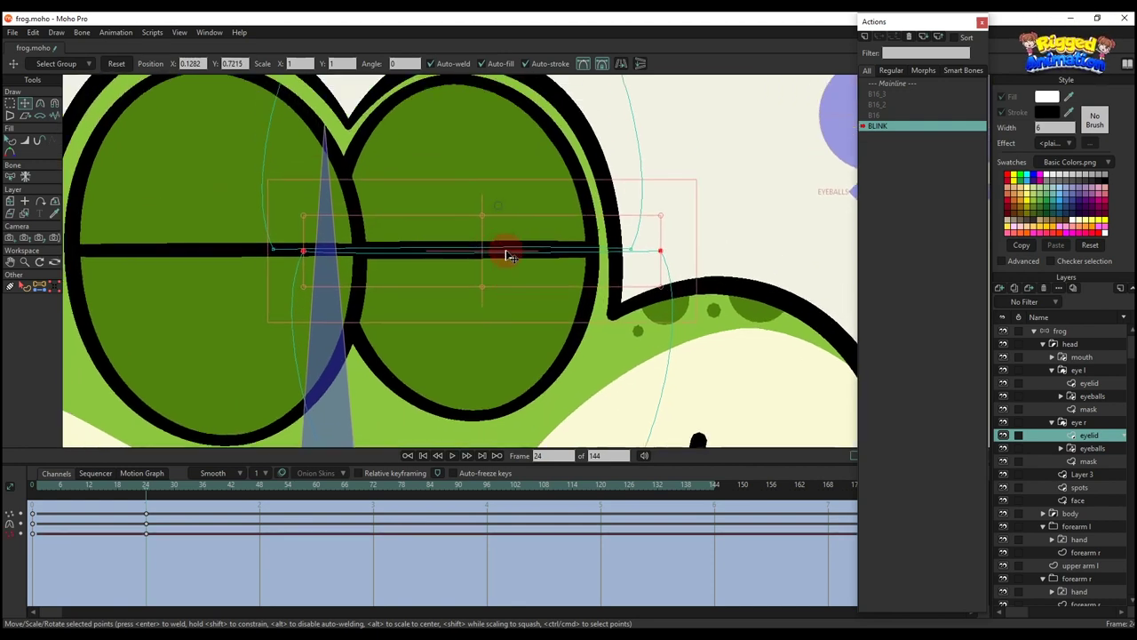
{"action": "scroll", "coordinate": [509, 255], "scroll_direction": "up", "scroll_amount": 2}
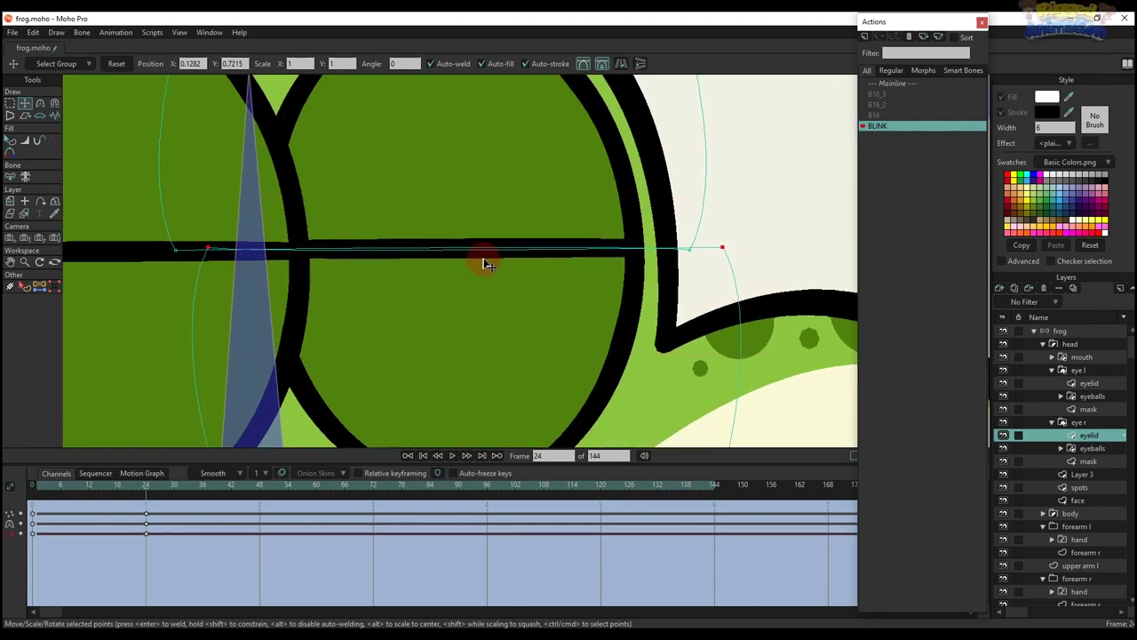
{"action": "key", "text": "q"}
{"action": "scroll", "coordinate": [486, 264], "scroll_direction": "down", "scroll_amount": 5}
{"action": "key", "text": "g"}
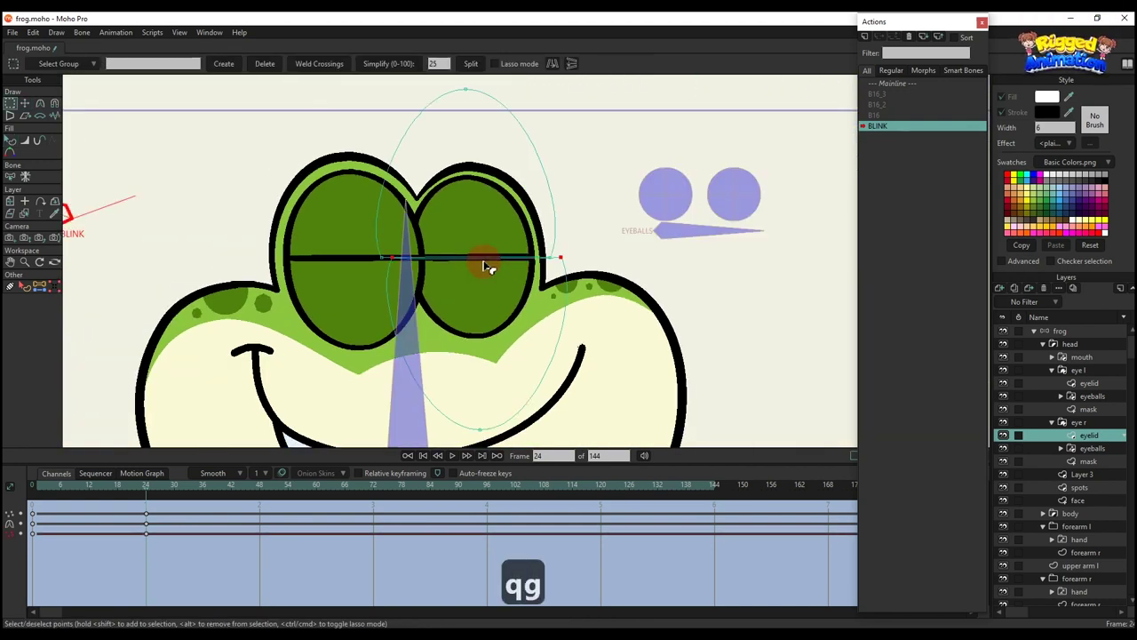
{"action": "key", "text": "q"}
Step: Scrub the BLINK action up to frame 24 to check both eyes closing together
{"action": "scroll", "coordinate": [471, 275], "scroll_direction": "down", "scroll_amount": 4}
{"action": "left_click_drag", "start_coordinate": [63, 485], "coordinate": [148, 515]}
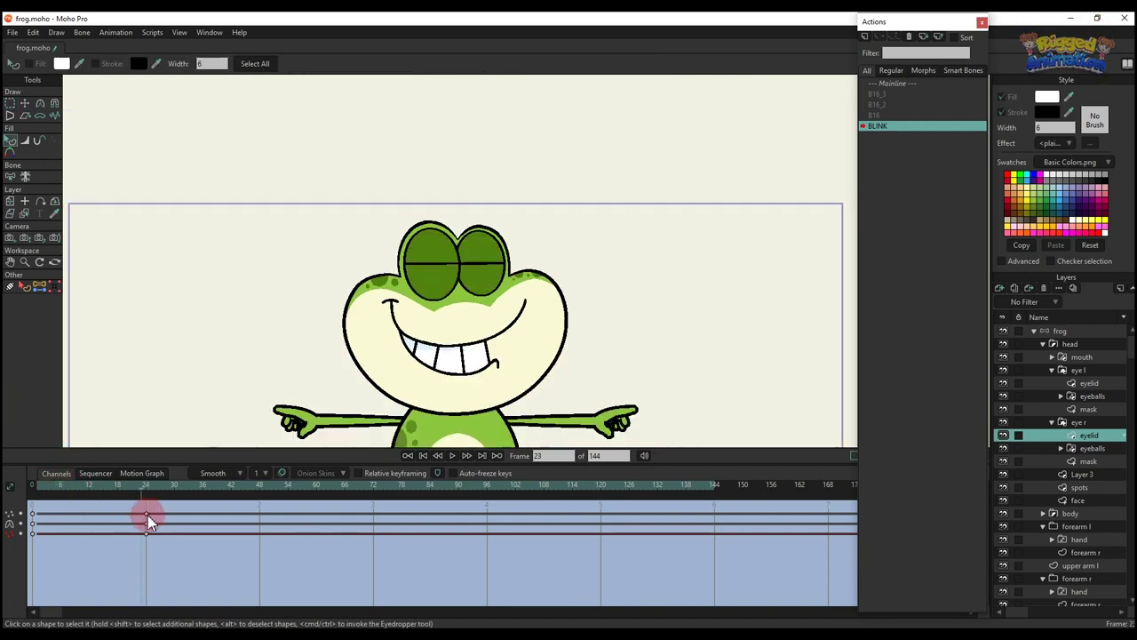
{"action": "scroll", "coordinate": [368, 331], "scroll_direction": "down", "scroll_amount": 2}
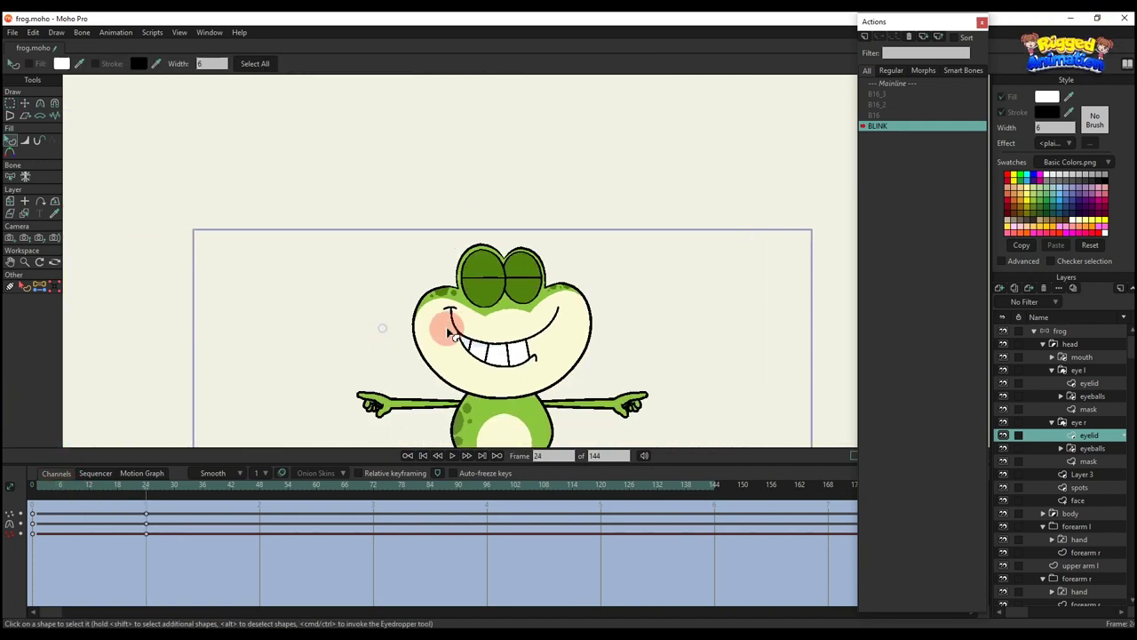
Step: Return to the Mainline timeline, select the frog bone layer and go to frame 9
{"action": "left_click", "coordinate": [894, 85]}
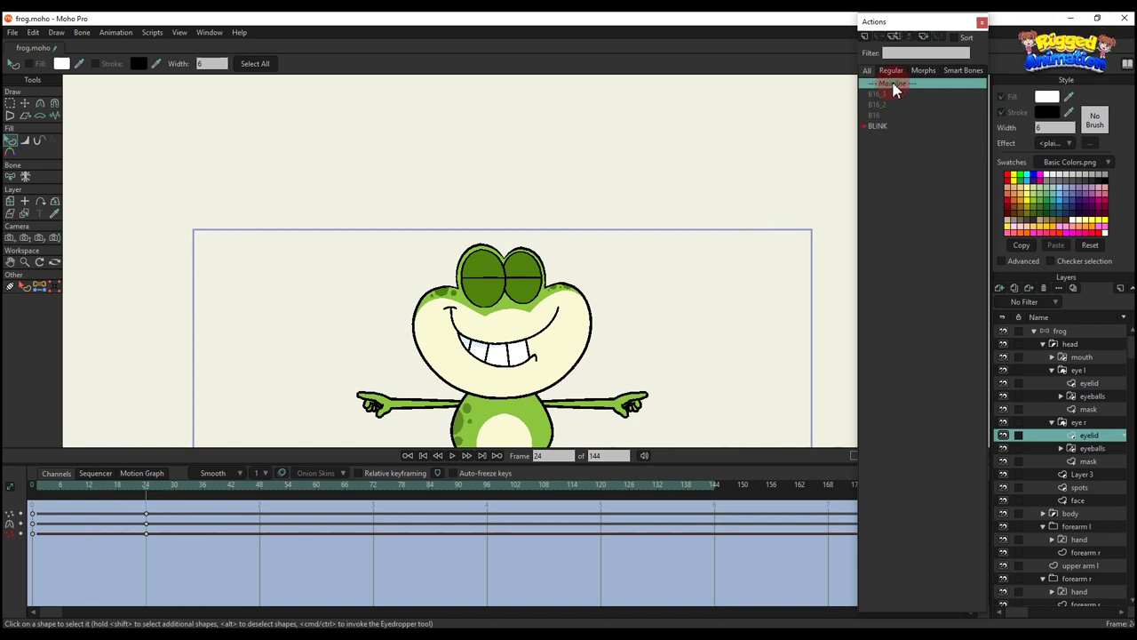
{"action": "left_click", "coordinate": [1035, 330]}
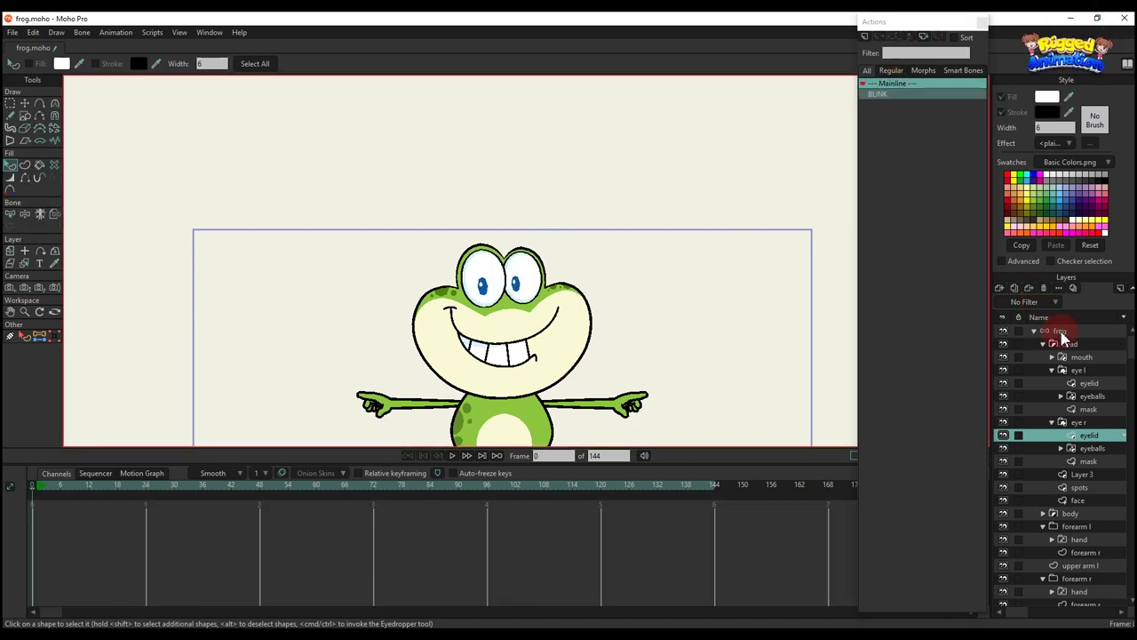
{"action": "left_click", "coordinate": [74, 487]}
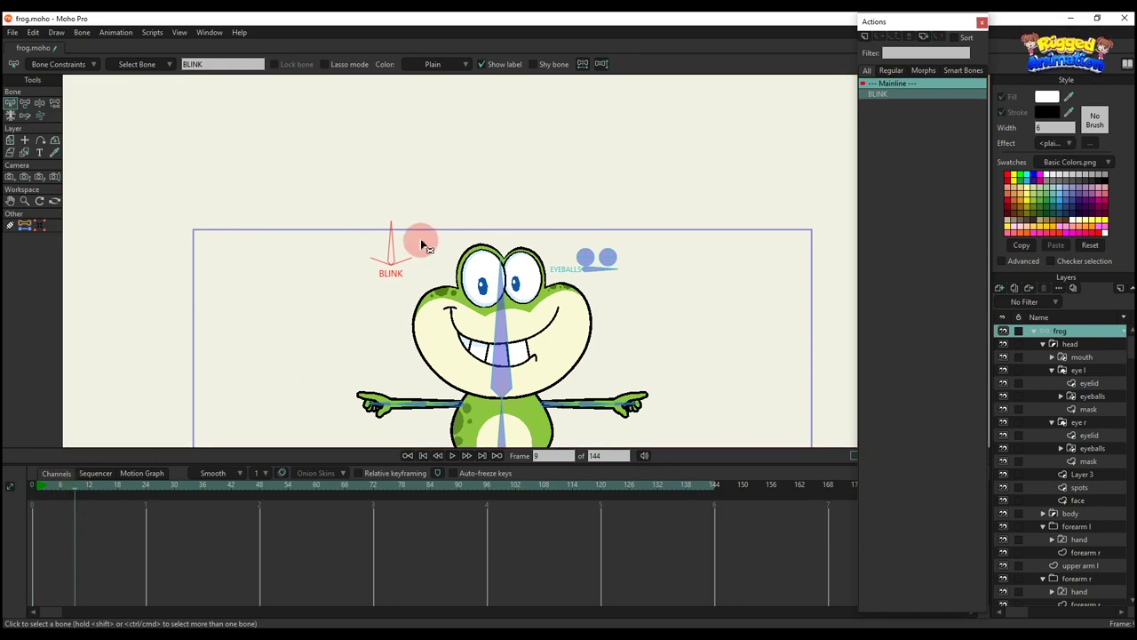
Step: Test the blink by rotating the BLINK bone at frame 9 on the main timeline, and delete the test keyframes
{"action": "key", "text": "t"}
{"action": "left_click_drag", "start_coordinate": [415, 255], "coordinate": [395, 228]}
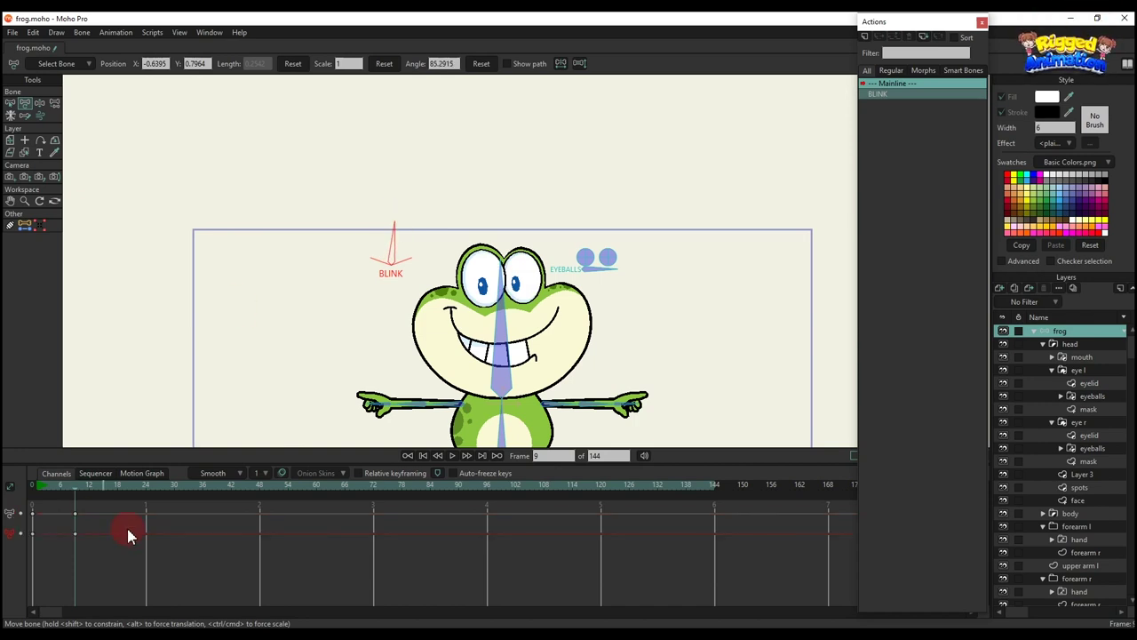
{"action": "key", "text": "BackSpace"}
{"action": "left_click_drag", "start_coordinate": [388, 237], "coordinate": [338, 204]}
{"action": "key", "text": "BackSpace"}
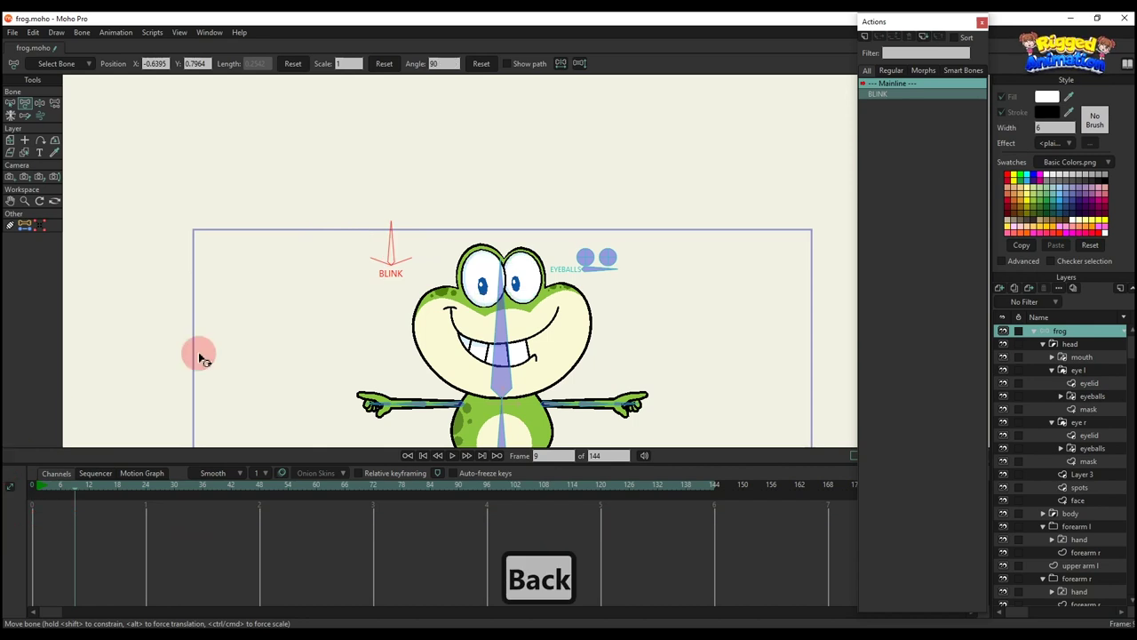
Step: Create a second action named BLINK 2 and rotate the BLINK bone clockwise to 20 degrees at frame 24
{"action": "left_click", "coordinate": [866, 37]}
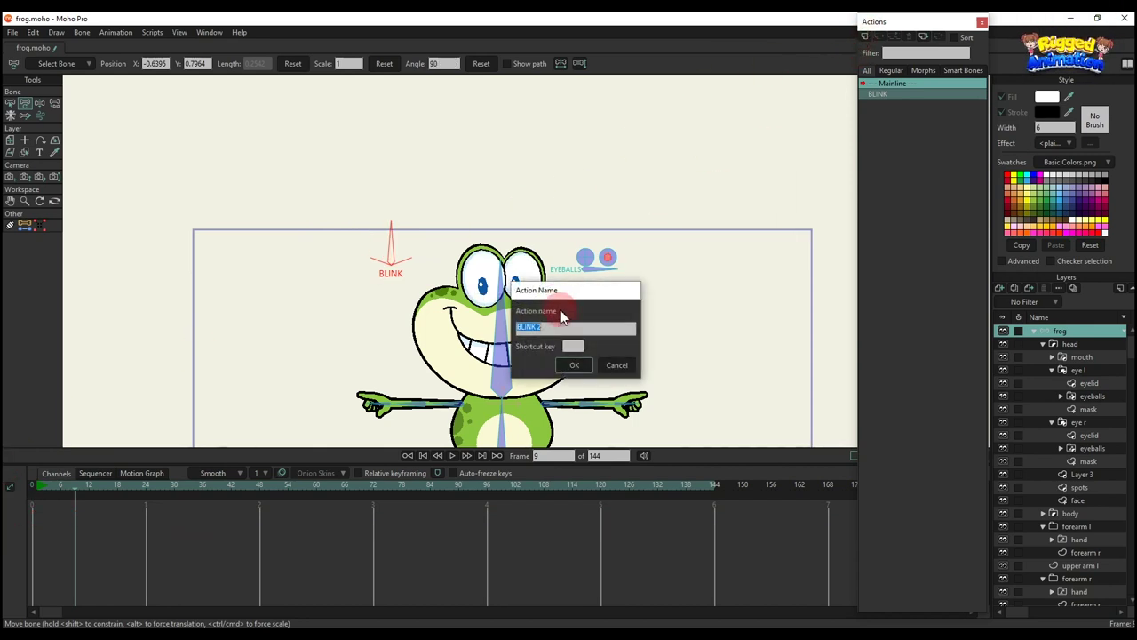
{"action": "left_click", "coordinate": [573, 365]}
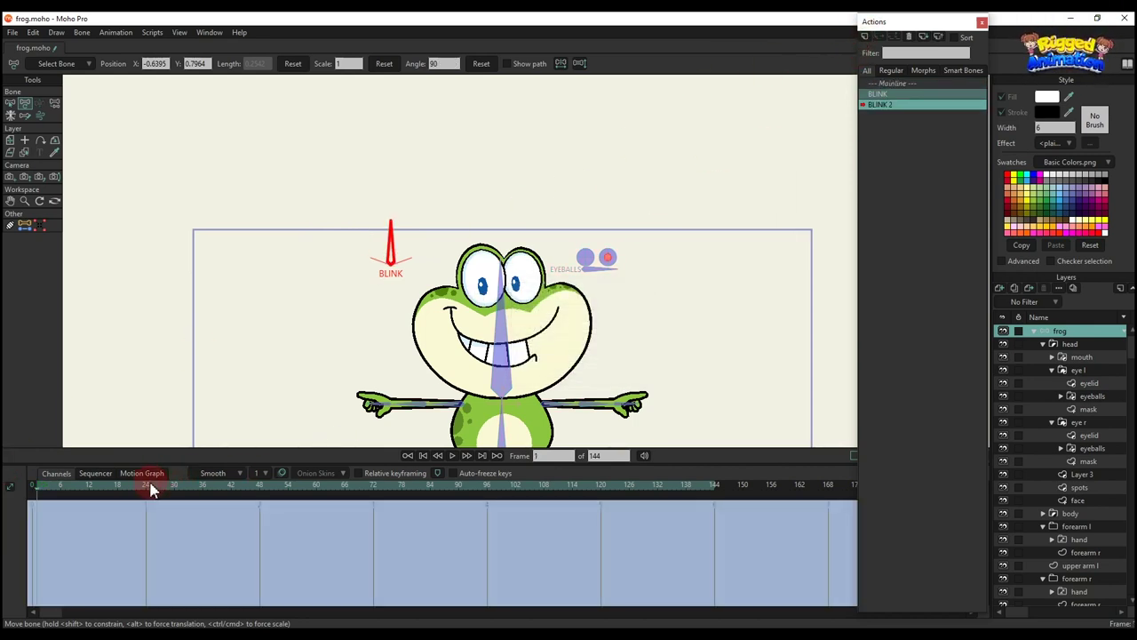
{"action": "scroll", "coordinate": [423, 229], "scroll_direction": "up", "scroll_amount": 5}
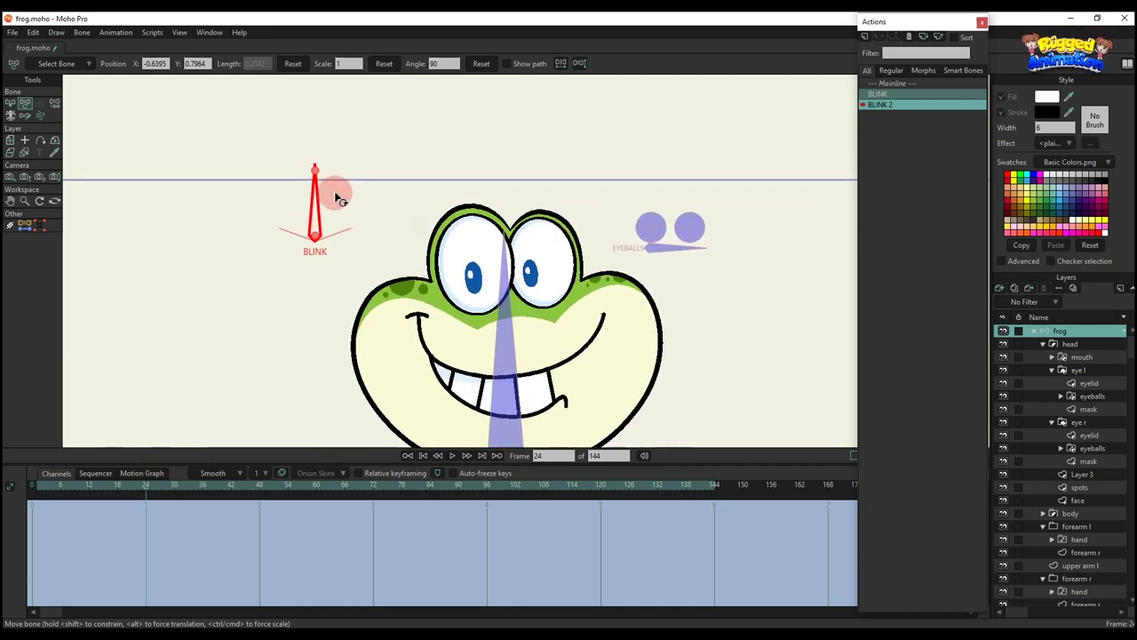
{"action": "left_click_drag", "start_coordinate": [309, 194], "coordinate": [371, 285]}
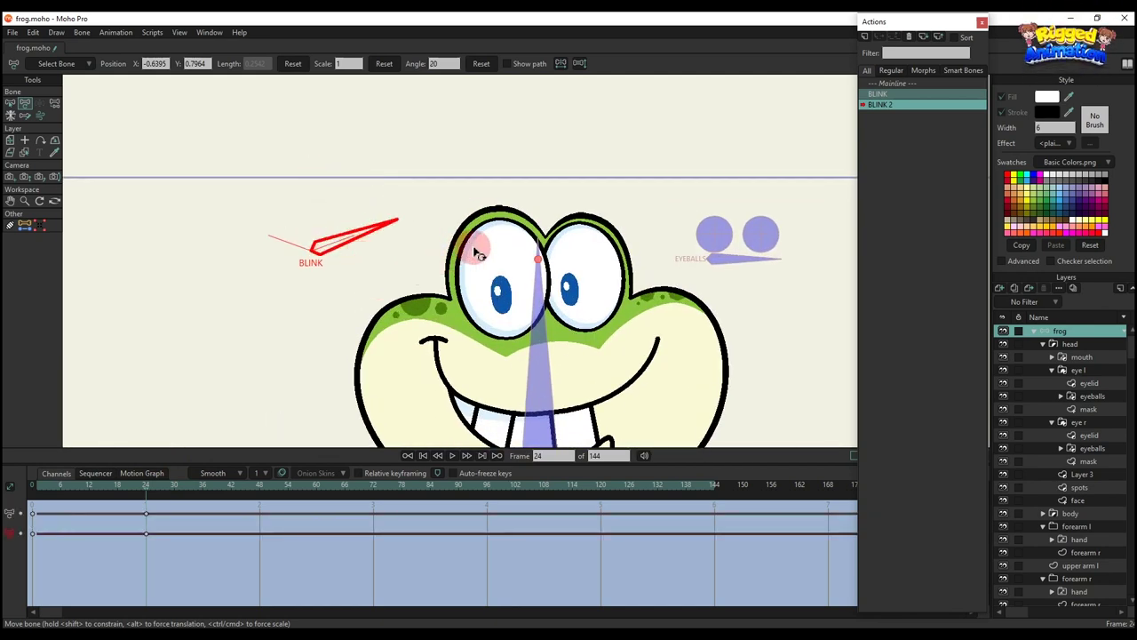
Step: In the BLINK 2 action at frame 24, lower the upper eyelid's bottom edge on eye l and slant it down toward the inner corner
{"action": "scroll", "coordinate": [470, 246], "scroll_direction": "up", "scroll_amount": 1}
{"action": "left_click", "coordinate": [504, 164]}
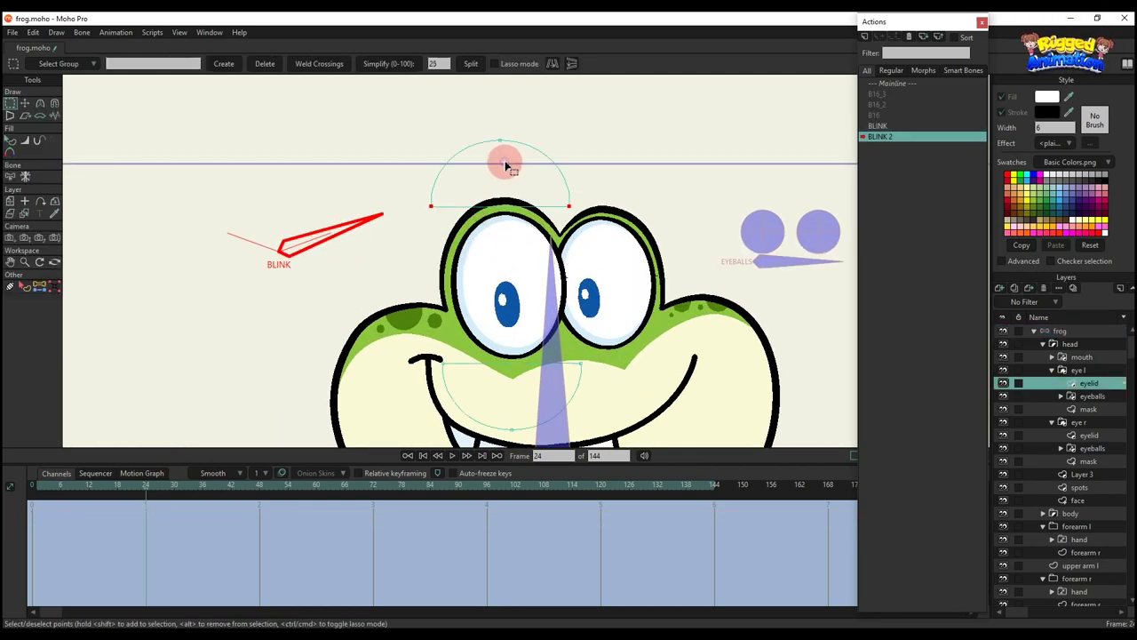
{"action": "key", "text": "g"}
{"action": "left_click", "coordinate": [456, 194]}
{"action": "left_click_drag", "start_coordinate": [409, 182], "coordinate": [622, 251]}
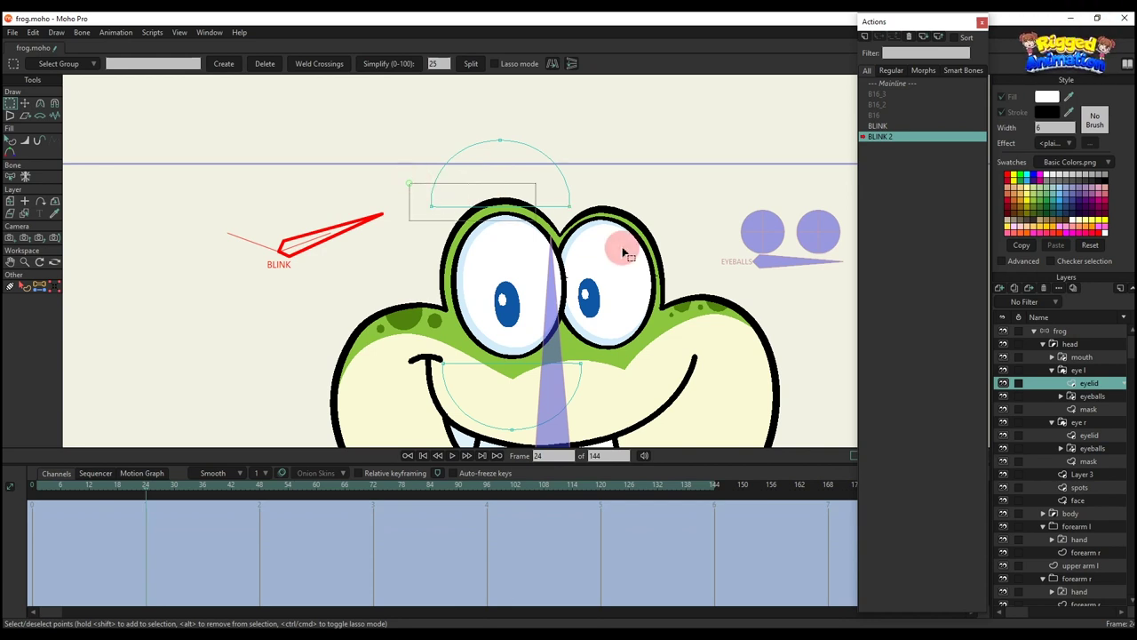
{"action": "key", "text": "t"}
{"action": "scroll", "coordinate": [569, 210], "scroll_direction": "up", "scroll_amount": 1}
{"action": "mouse_move", "coordinate": [581, 207]}
{"action": "left_mouse_down"}
{"action": "mouse_move", "coordinate": [589, 231]}
{"action": "mouse_move", "coordinate": [533, 284]}
{"action": "mouse_move", "coordinate": [538, 336]}
{"action": "left_mouse_up"}
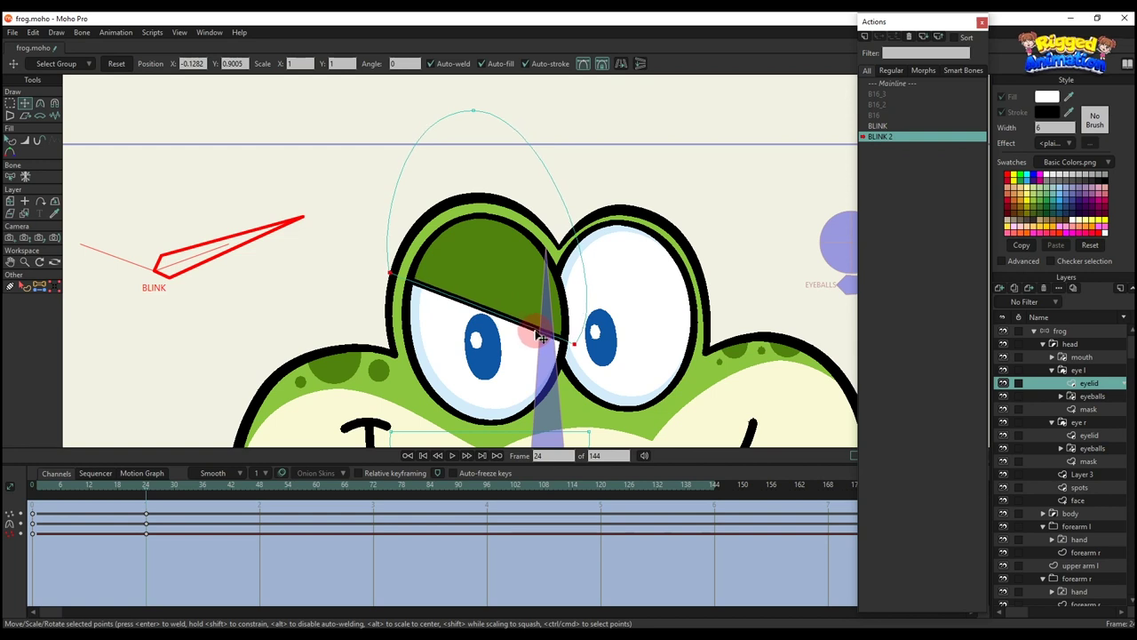
Step: Lower the upper eyelid's bottom edge on eye r and slant it toward the inner corner, mirroring the other eyelid
{"action": "key", "text": "q"}
{"action": "scroll", "coordinate": [576, 267], "scroll_direction": "down", "scroll_amount": 2}
{"action": "left_click", "coordinate": [599, 199]}
{"action": "scroll", "coordinate": [601, 199], "scroll_direction": "up", "scroll_amount": 1}
{"action": "key", "text": "g"}
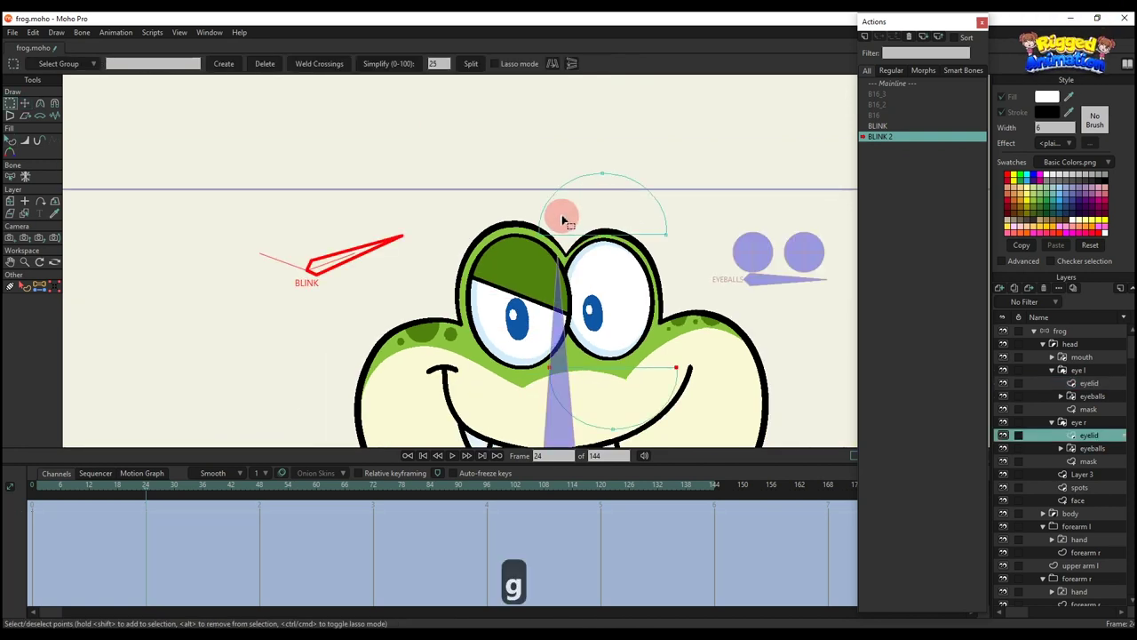
{"action": "key", "text": "y"}
{"action": "key", "text": "t"}
{"action": "left_click_drag", "start_coordinate": [603, 233], "coordinate": [605, 329]}
{"action": "scroll", "coordinate": [679, 332], "scroll_direction": "up", "scroll_amount": 1}
{"action": "left_click_drag", "start_coordinate": [715, 323], "coordinate": [631, 297]}
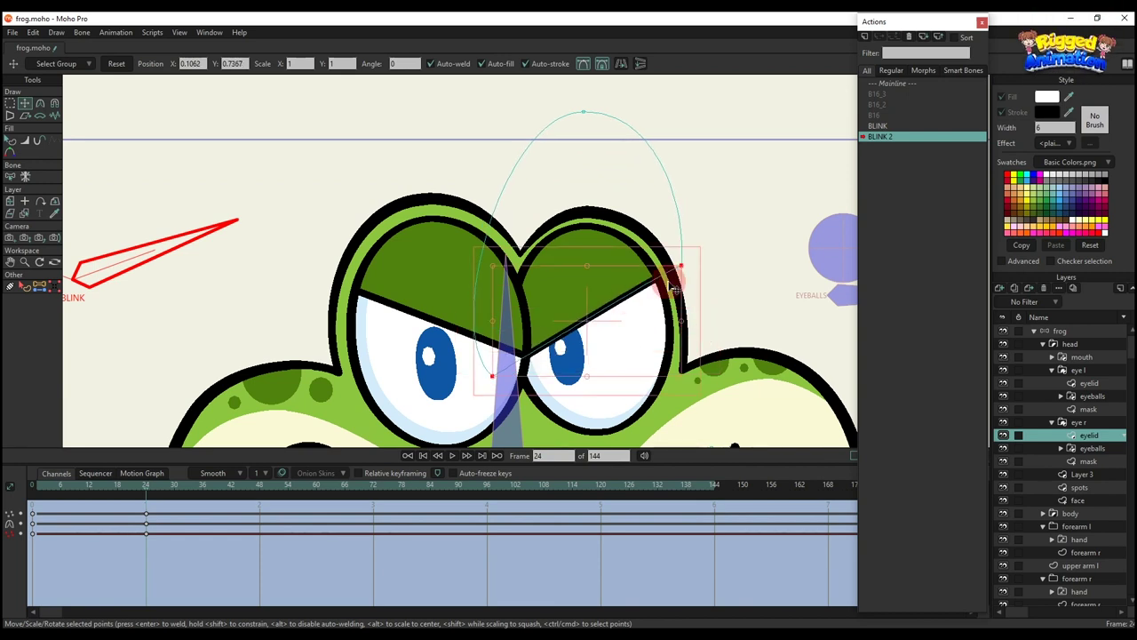
Step: Scrub through the BLINK 2 action to check both slanted eyelids moving together
{"action": "key", "text": "q"}
{"action": "scroll", "coordinate": [626, 313], "scroll_direction": "down", "scroll_amount": 6}
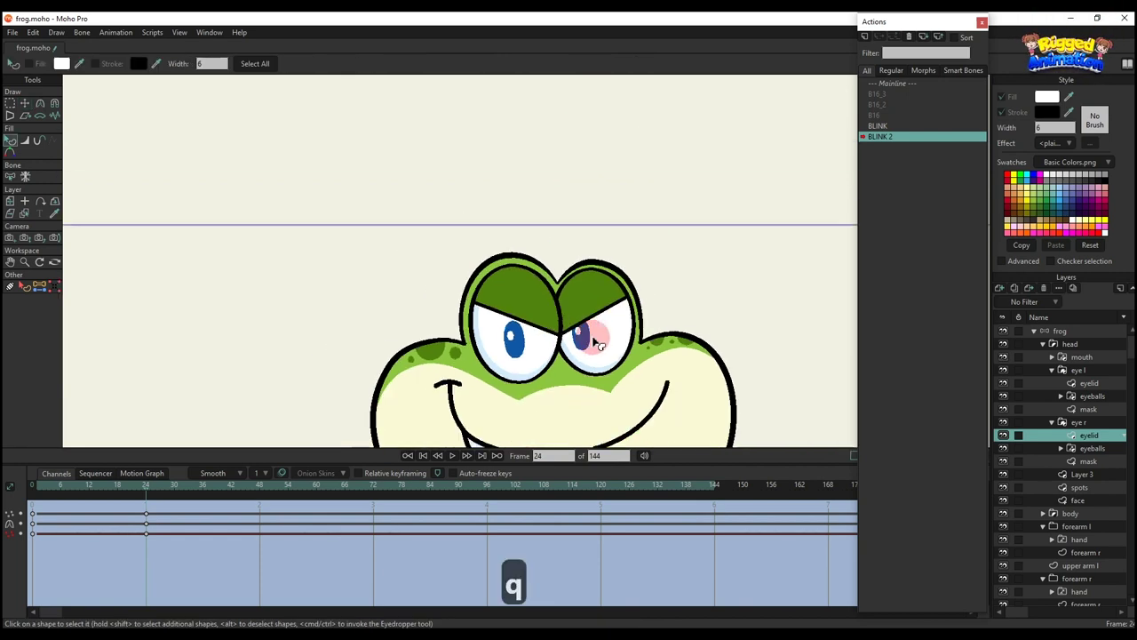
{"action": "left_click_drag", "start_coordinate": [95, 503], "coordinate": [151, 498]}
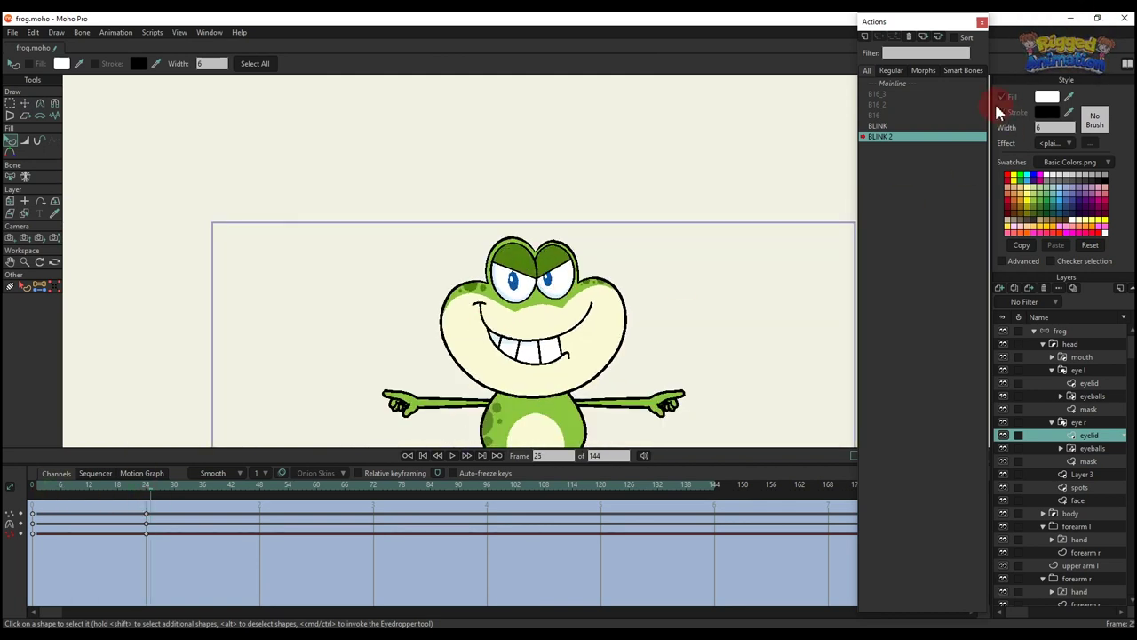
Step: Return to the Mainline timeline and select the frog bone layer
{"action": "double_click", "coordinate": [913, 83]}
{"action": "left_click", "coordinate": [1071, 331]}
{"action": "left_click_drag", "start_coordinate": [497, 265], "coordinate": [434, 244]}
Step: Test the finished BLINK smart bone by rotating it on the main timeline
{"action": "left_click", "coordinate": [76, 485]}
{"action": "key", "text": "t"}
{"action": "left_click_drag", "start_coordinate": [337, 218], "coordinate": [287, 259]}
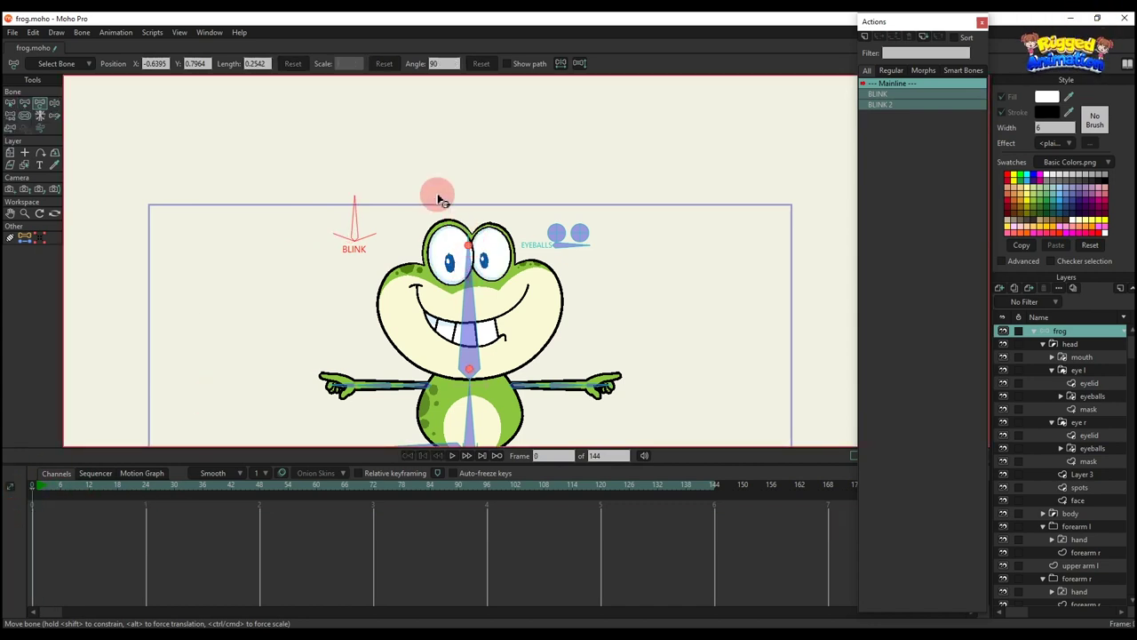
Step: Add a short vertical, unparented bone above the frog's head at frame 0
{"action": "scroll", "coordinate": [440, 194], "scroll_direction": "up", "scroll_amount": 2}
{"action": "key", "text": "a"}
{"action": "key", "text": "b"}
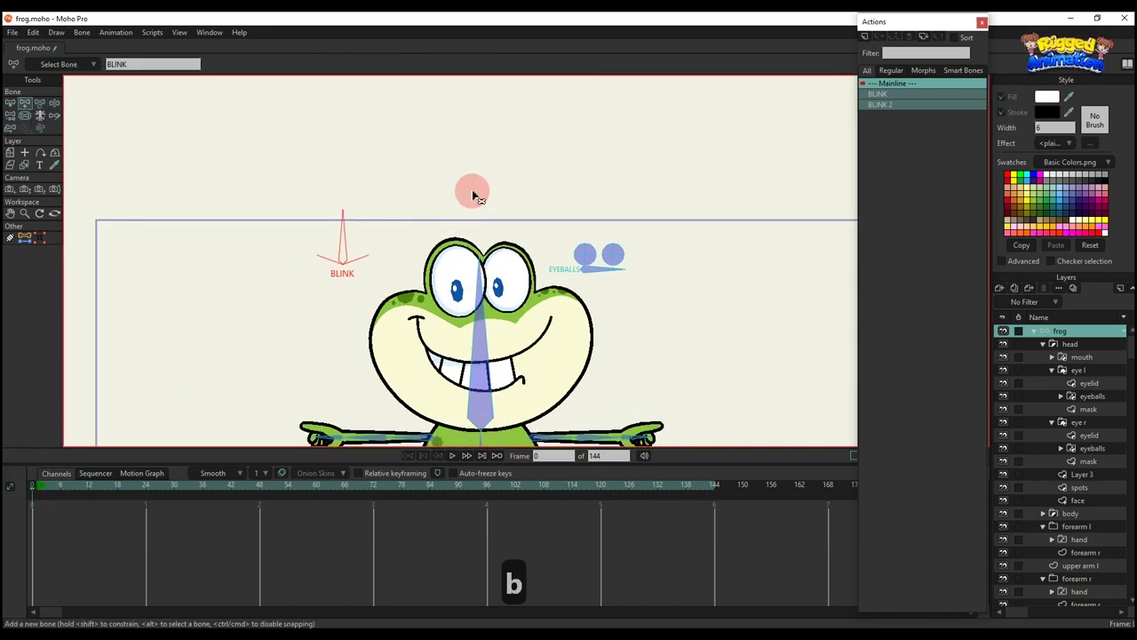
{"action": "key", "text": "a"}
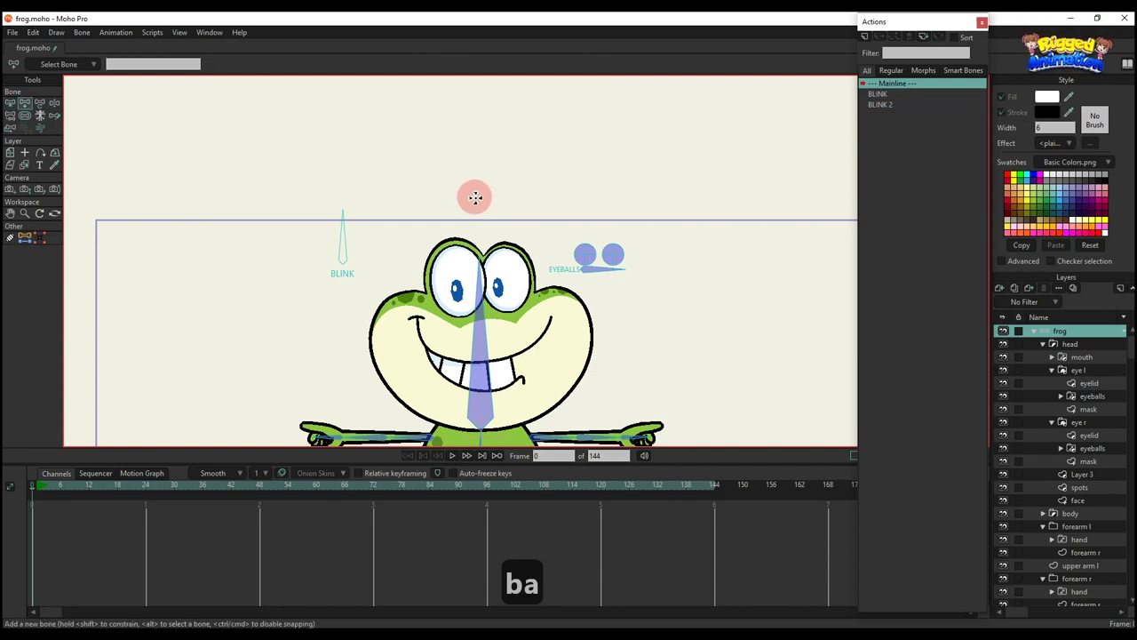
{"action": "left_click_drag", "start_coordinate": [475, 198], "coordinate": [476, 142]}
Step: Name the new bone above the head HEAD TURN and show its label
{"action": "key", "text": "s"}
{"action": "type", "text": "b"}
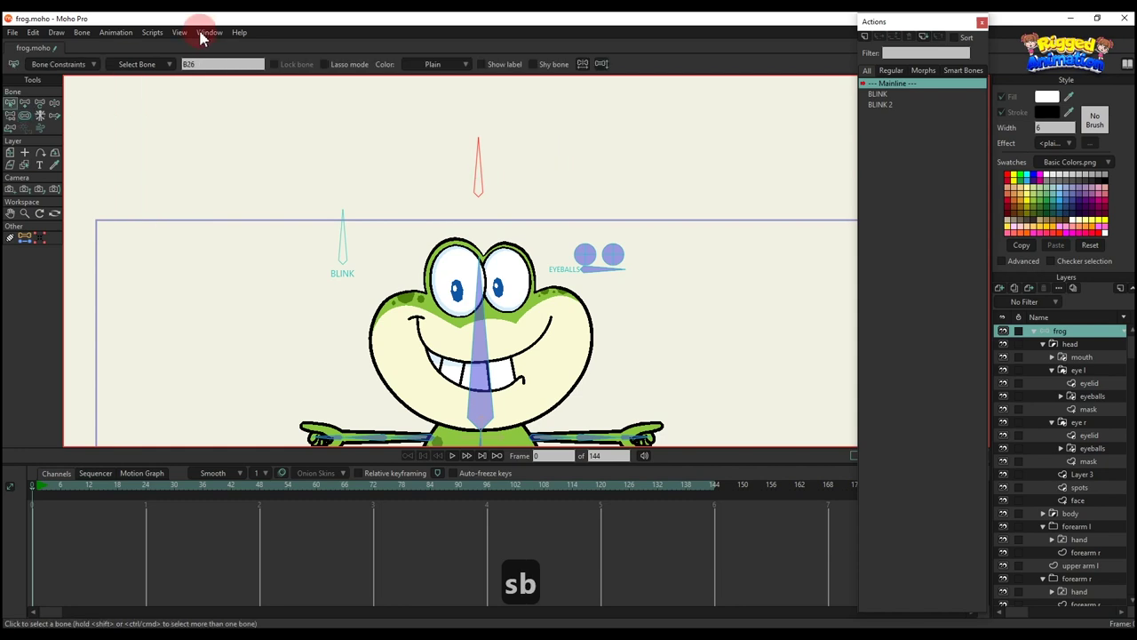
{"action": "type", "text": "HEAD"}
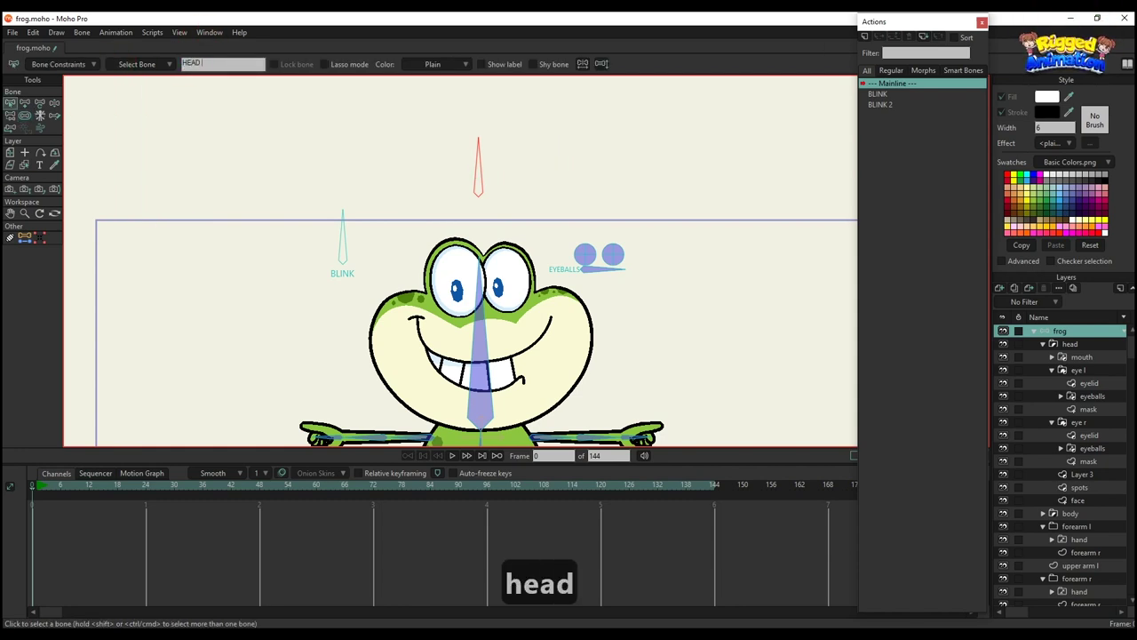
{"action": "type", "text": " TURN"}
{"action": "key", "text": "Return"}
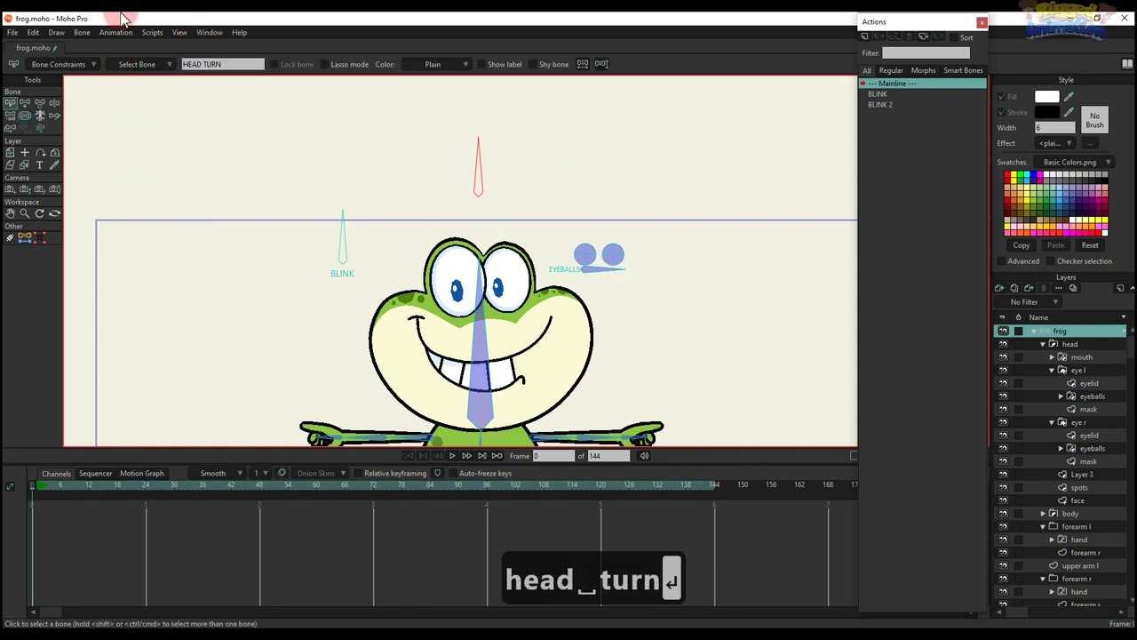
{"action": "left_click", "coordinate": [483, 66]}
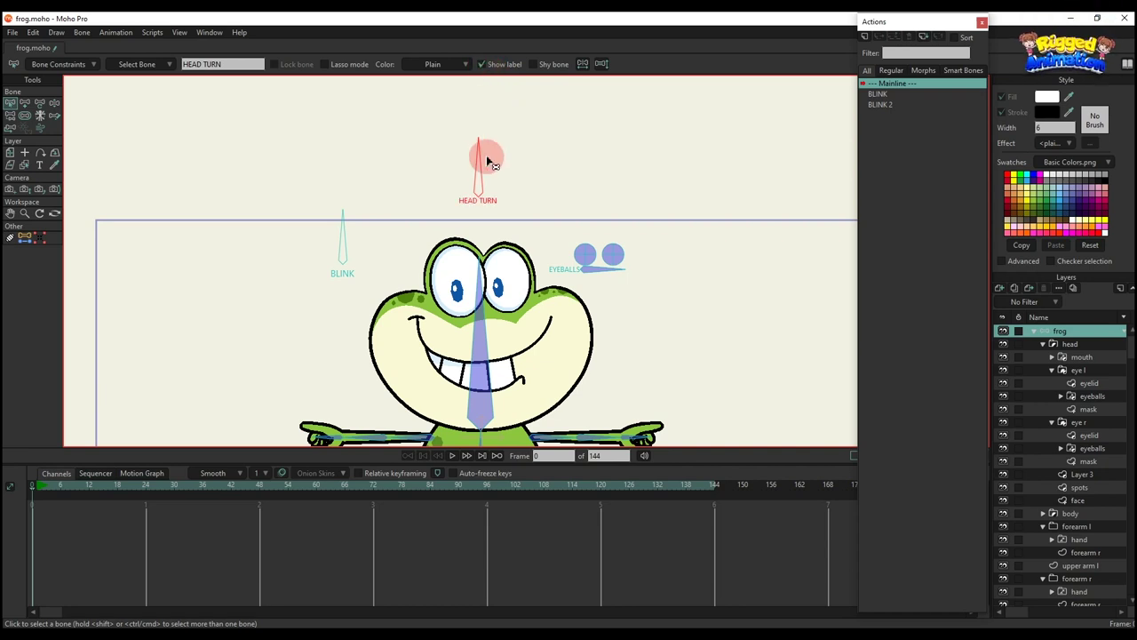
Step: Enable angle constraints for the HEAD TURN bone with a minimum of 0 and a maximum of 70 degrees
{"action": "scroll", "coordinate": [489, 277], "scroll_direction": "down", "scroll_amount": 2}
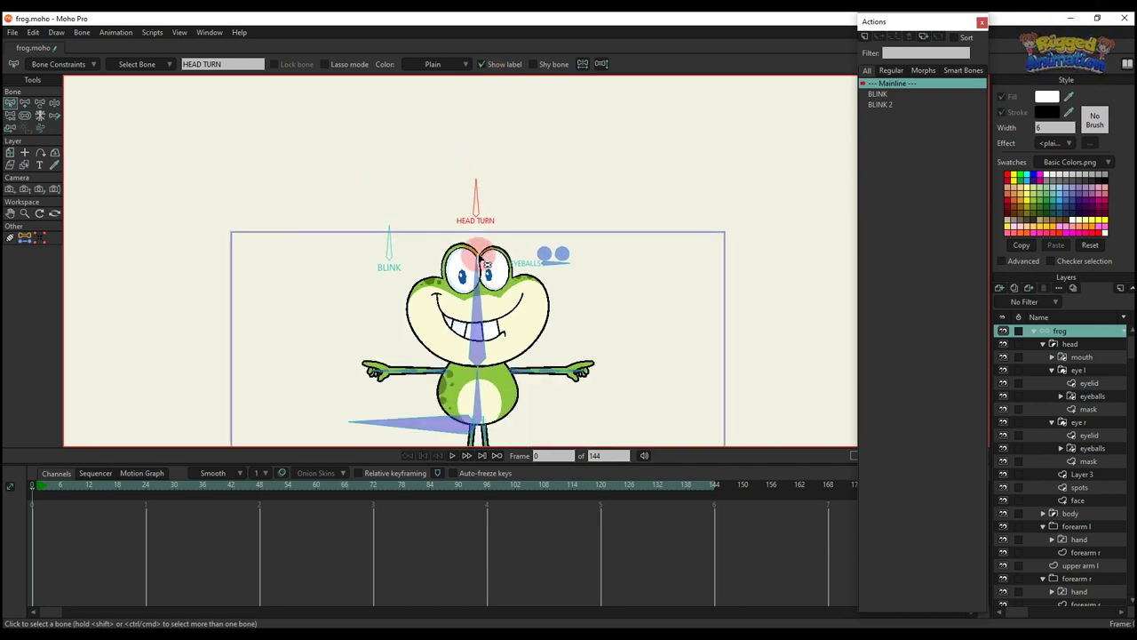
{"action": "left_click", "coordinate": [58, 64]}
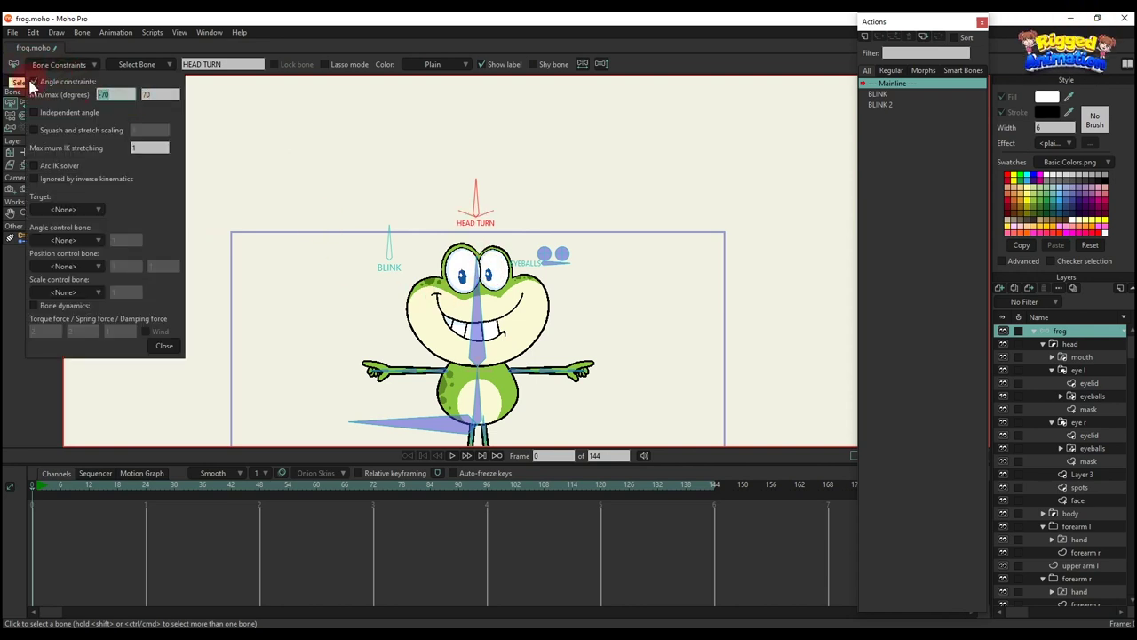
{"action": "key", "text": "Return"}
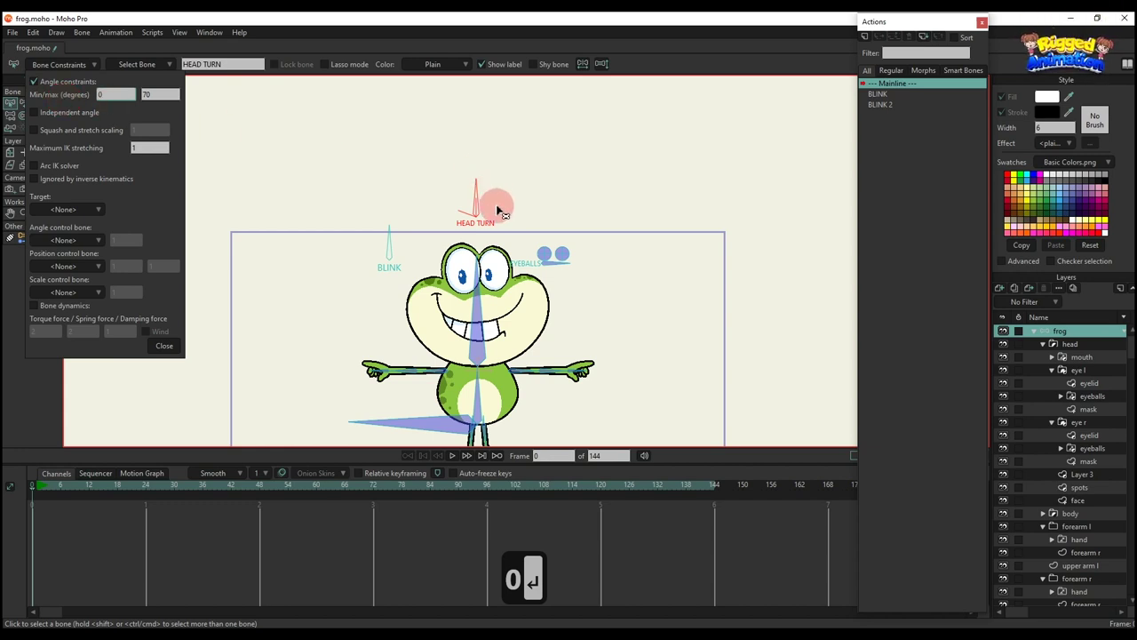
{"action": "left_click", "coordinate": [163, 347]}
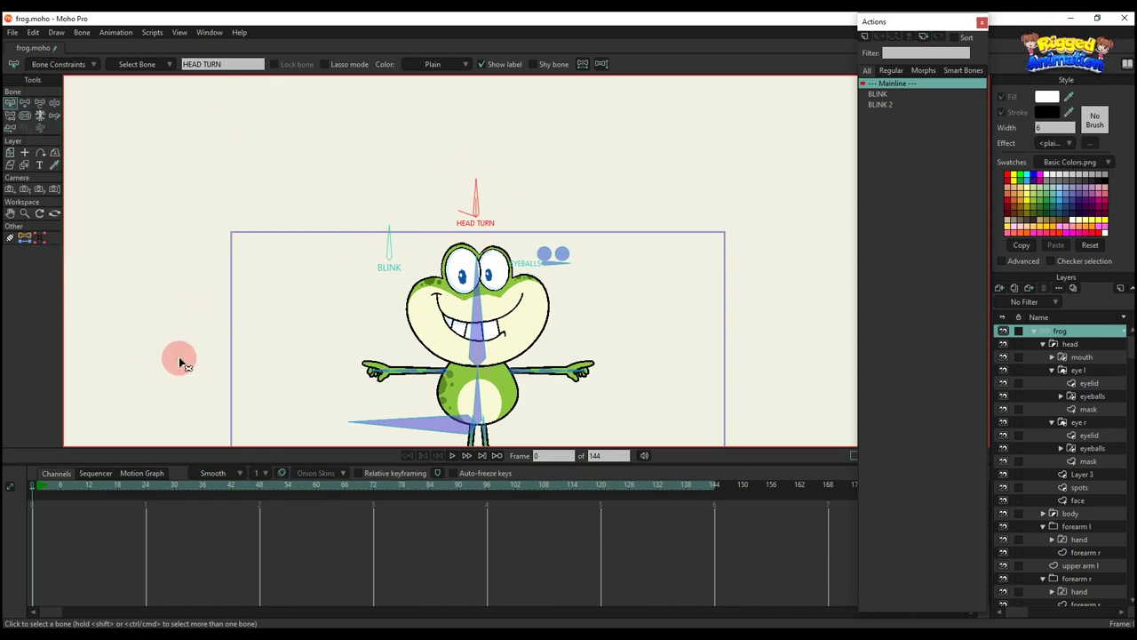
Step: Create a HEAD TURN smart bone action and rotate the HEAD TURN bone counterclockwise to its constraint limit at frame 24
{"action": "left_click", "coordinate": [865, 39]}
{"action": "left_click", "coordinate": [573, 371]}
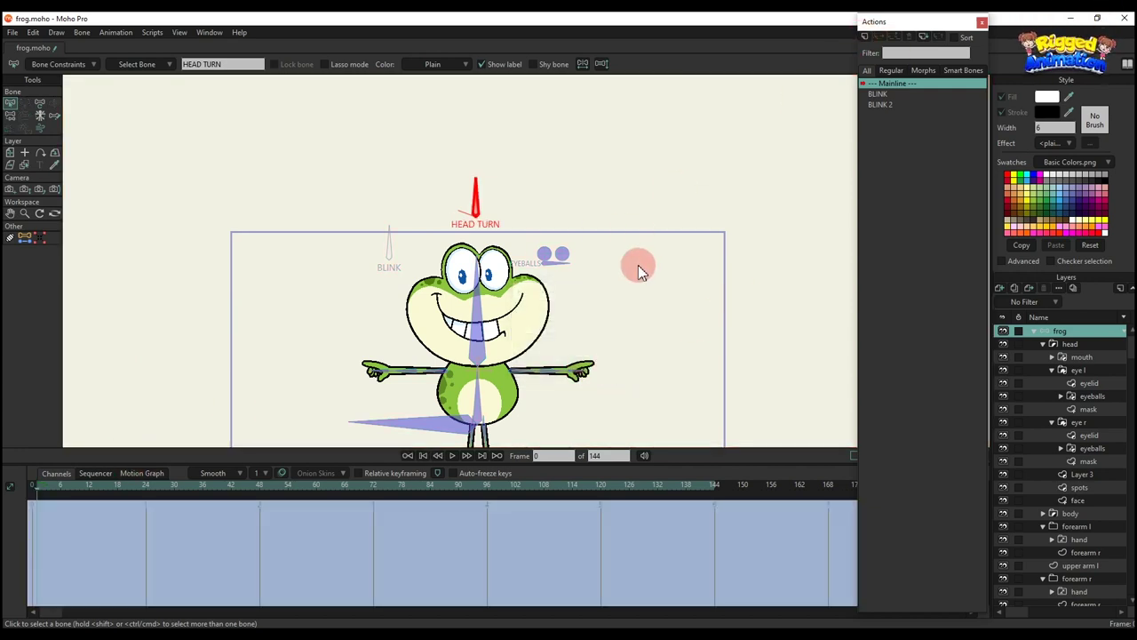
{"action": "left_click", "coordinate": [42, 508]}
{"action": "left_click", "coordinate": [148, 493]}
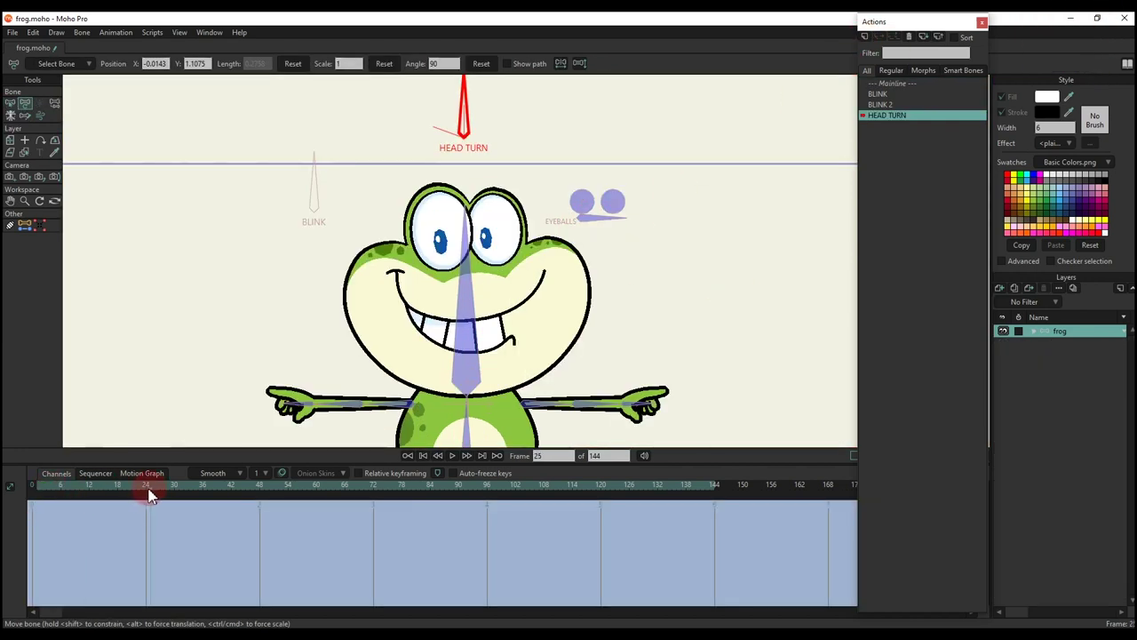
{"action": "scroll", "coordinate": [395, 230], "scroll_direction": "down", "scroll_amount": 2}
{"action": "key", "text": "t"}
{"action": "left_click_drag", "start_coordinate": [442, 153], "coordinate": [362, 245]}
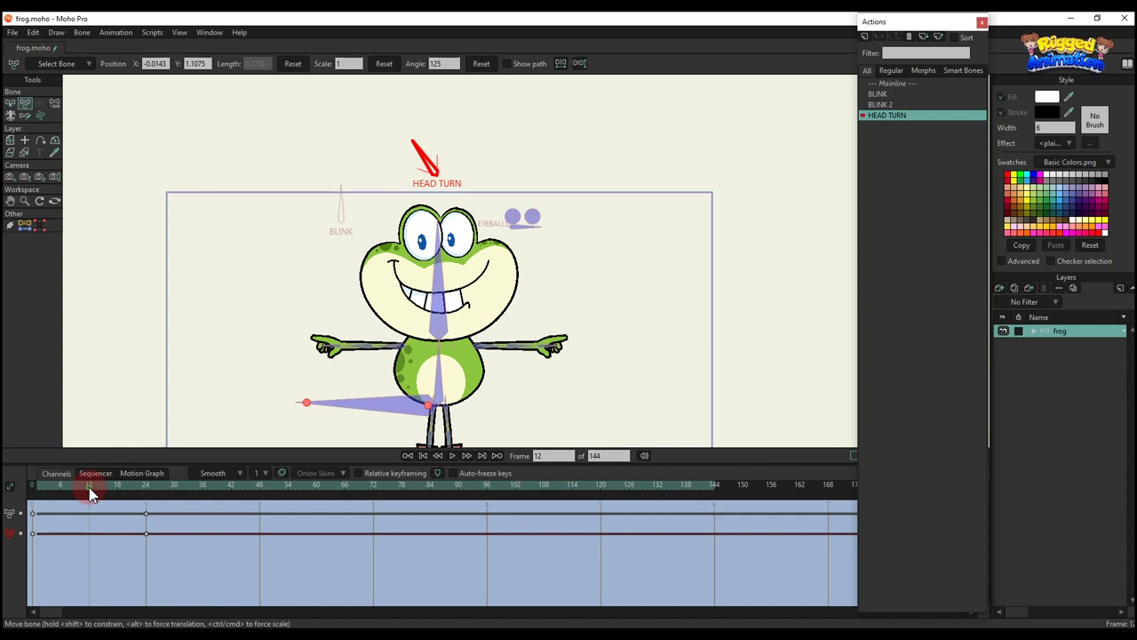
Step: Select the head bone at frame 12 of the HEAD TURN action and flip it horizontally
{"action": "scroll", "coordinate": [449, 252], "scroll_direction": "up", "scroll_amount": 2}
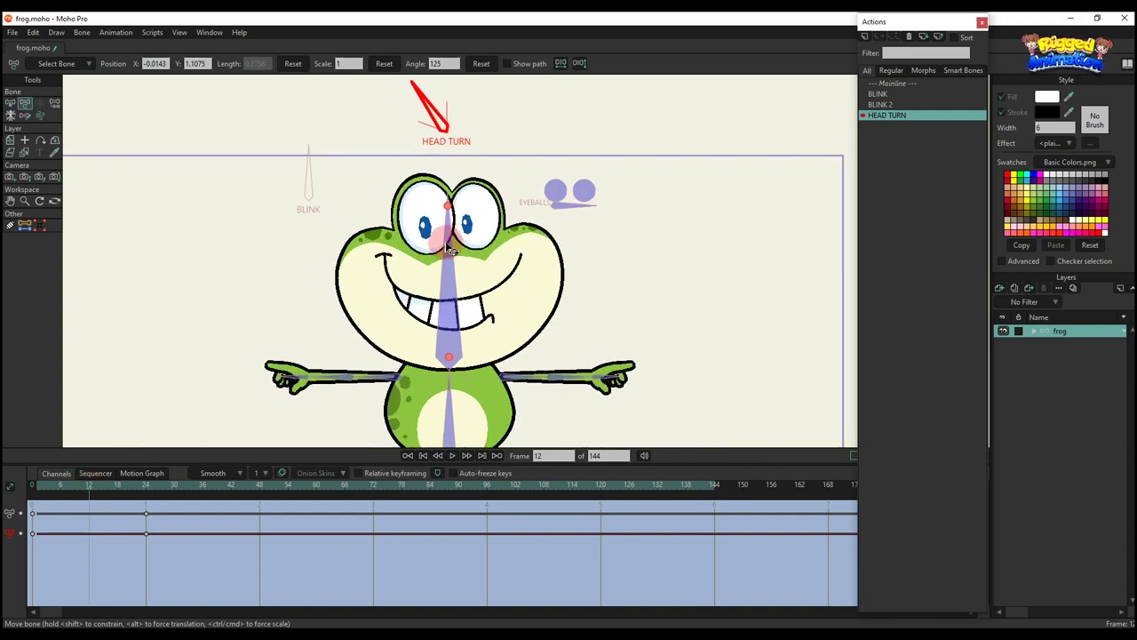
{"action": "left_click", "coordinate": [451, 251]}
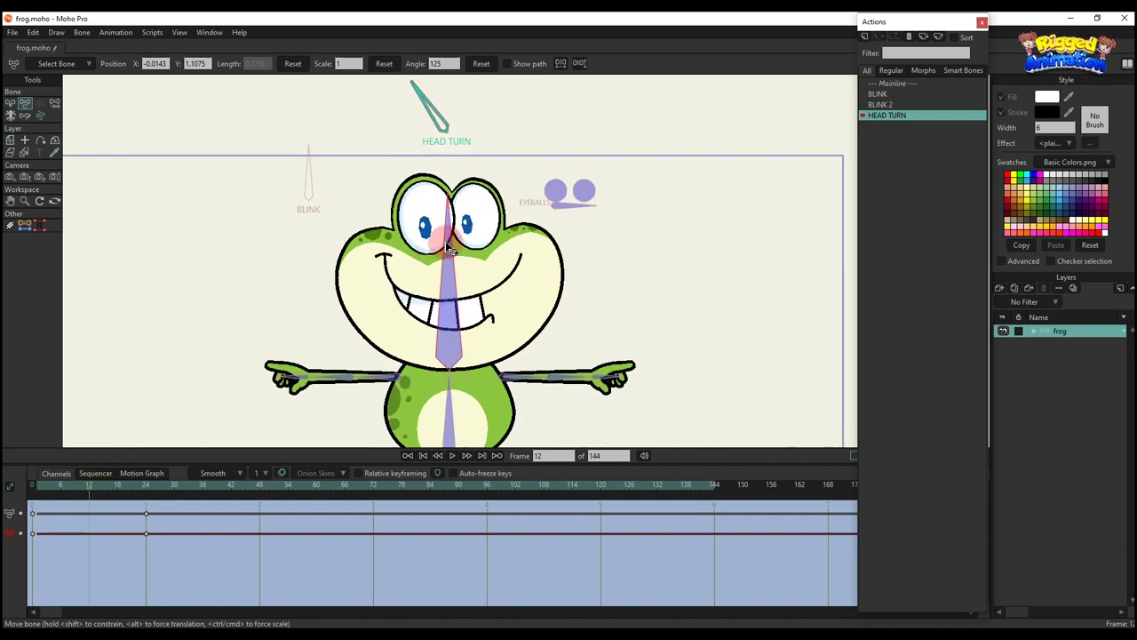
{"action": "left_click", "coordinate": [581, 64]}
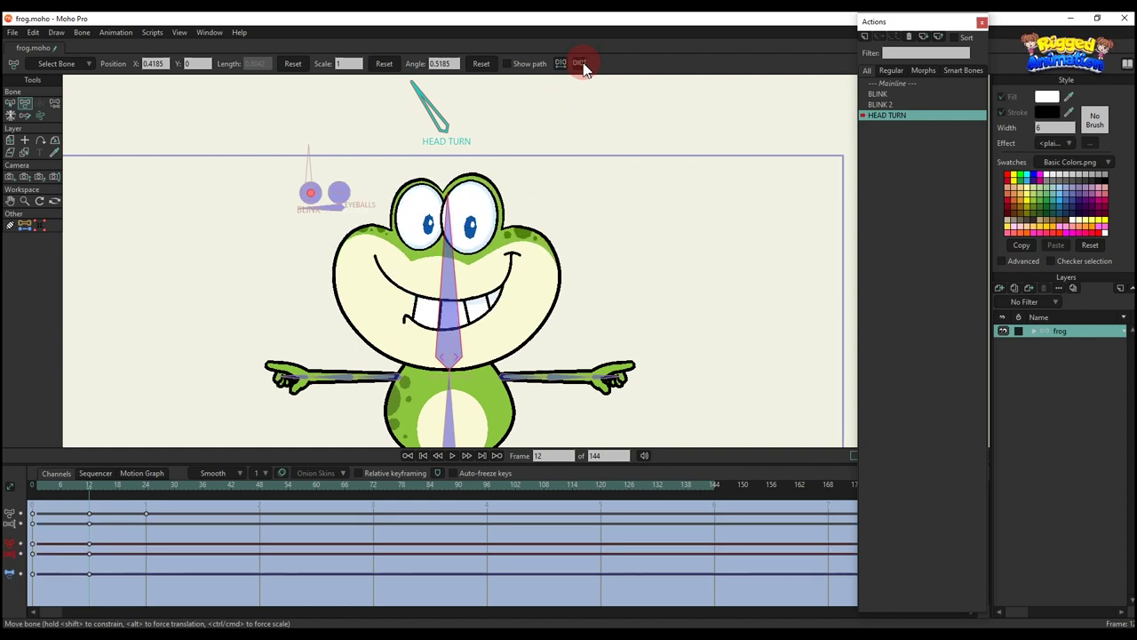
Step: Set the head bone's scale to 0.90 at frame 12 and reset its scale at frame 24
{"action": "left_click", "coordinate": [397, 129]}
{"action": "left_click", "coordinate": [352, 64]}
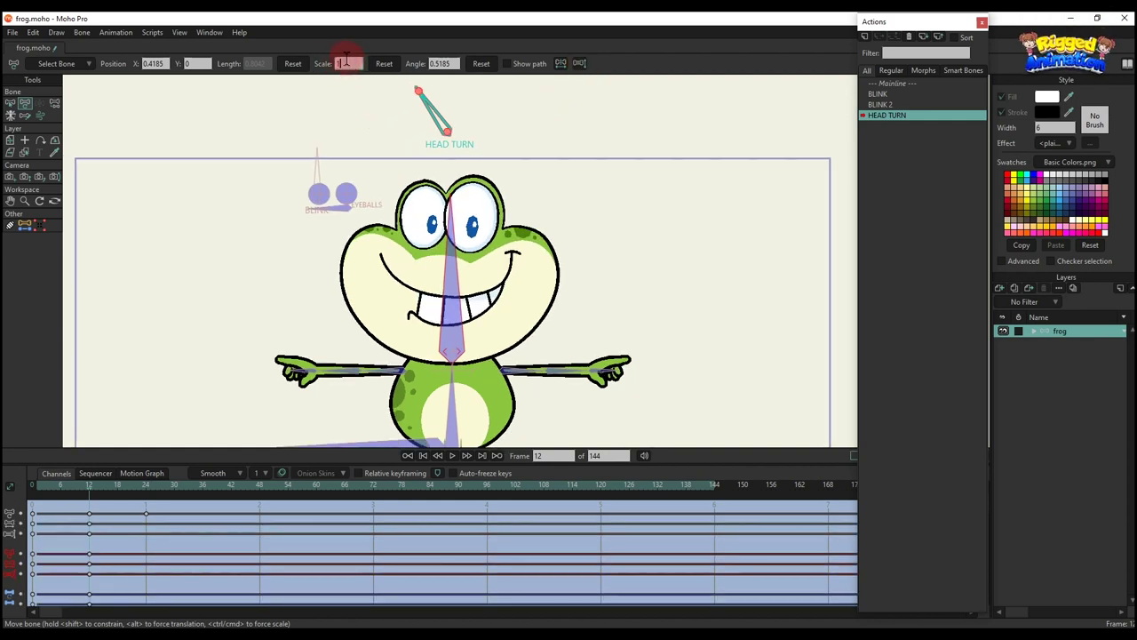
{"action": "scroll", "coordinate": [346, 61], "scroll_direction": "down", "scroll_amount": 1}
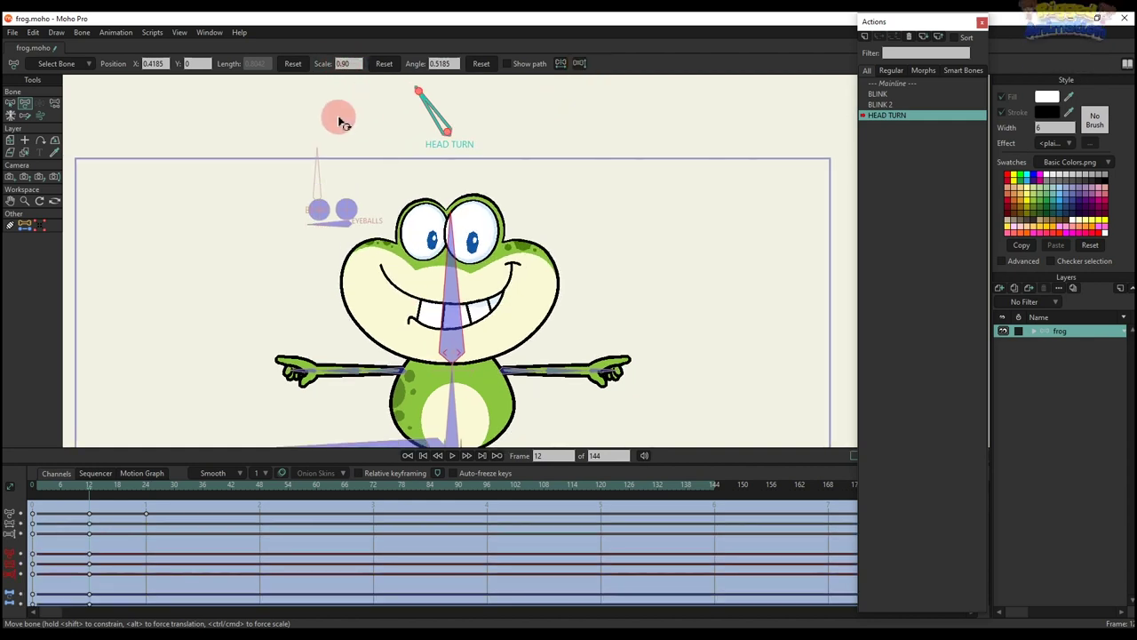
{"action": "left_click", "coordinate": [175, 515]}
{"action": "left_click", "coordinate": [148, 495]}
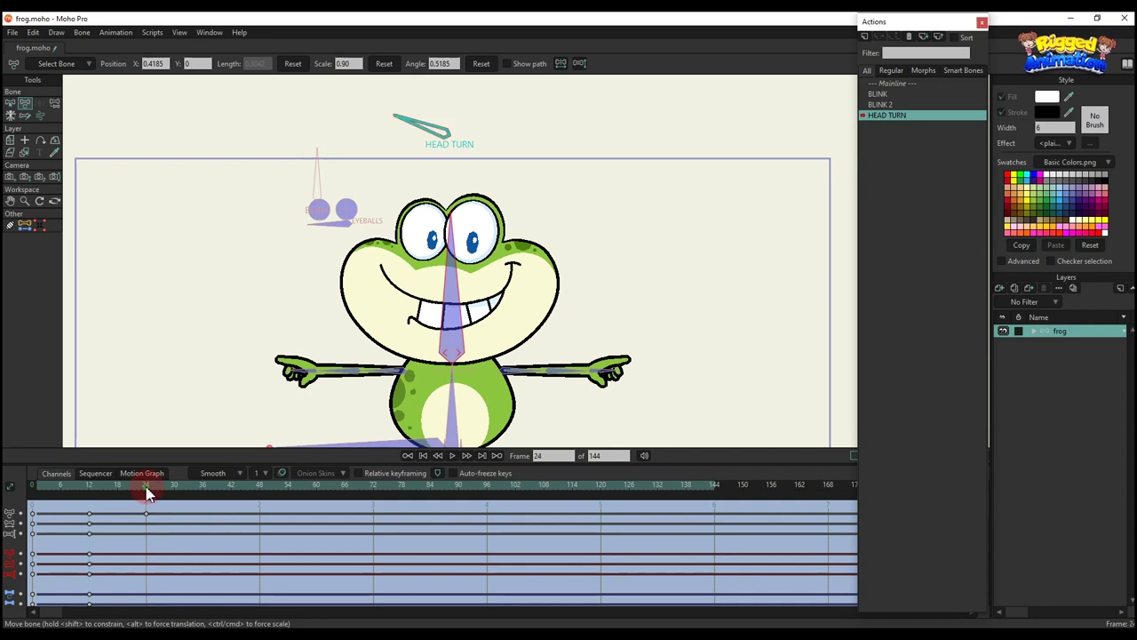
{"action": "left_click", "coordinate": [385, 64]}
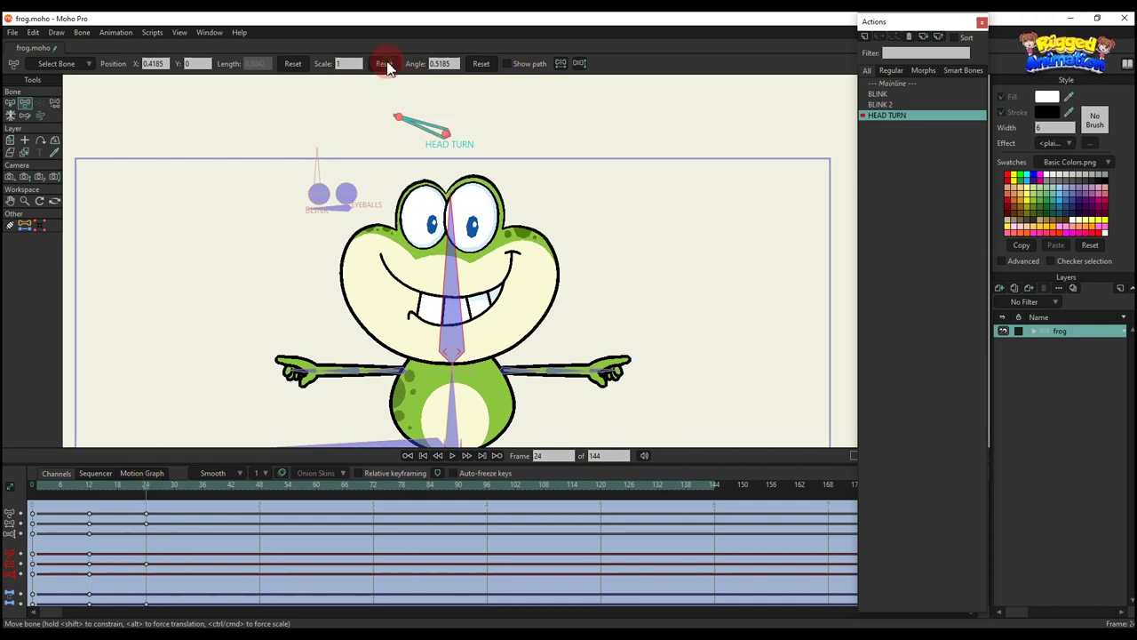
Step: Keyframe the BLINK bone's open-eye pose at frame 6 of the HEAD TURN action
{"action": "left_click", "coordinate": [125, 528]}
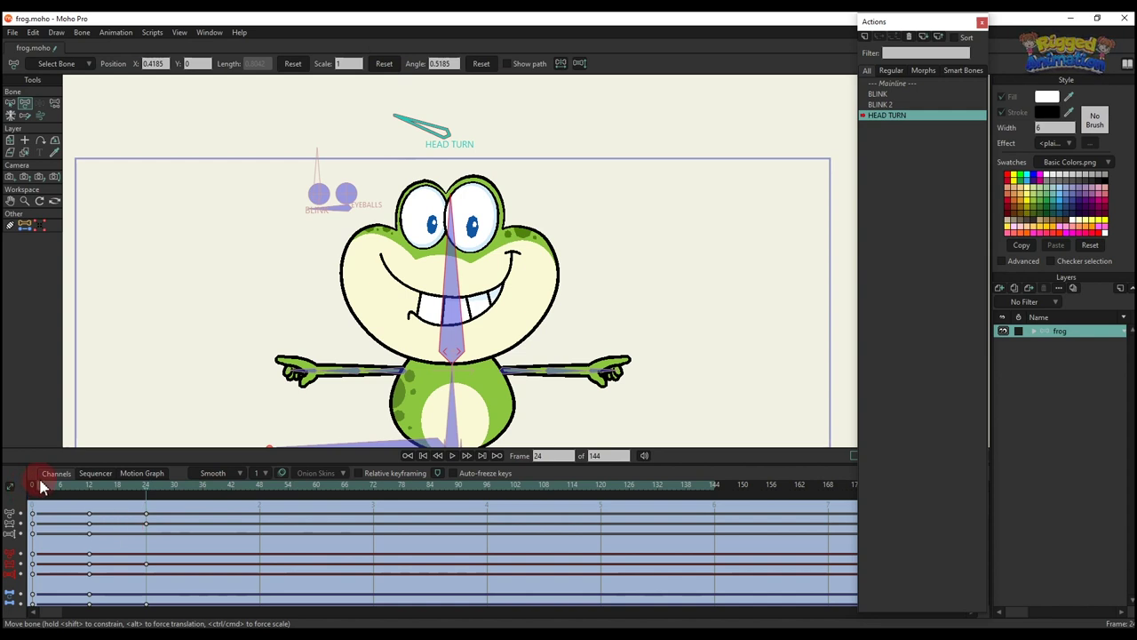
{"action": "left_click_drag", "start_coordinate": [40, 486], "coordinate": [64, 513]}
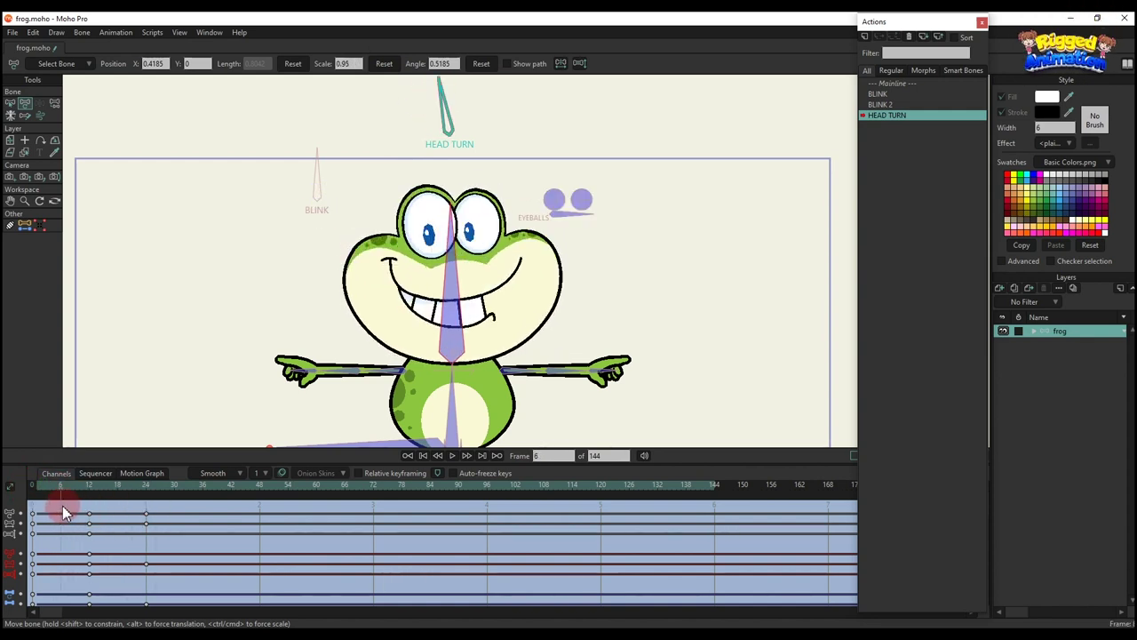
{"action": "left_click", "coordinate": [310, 168]}
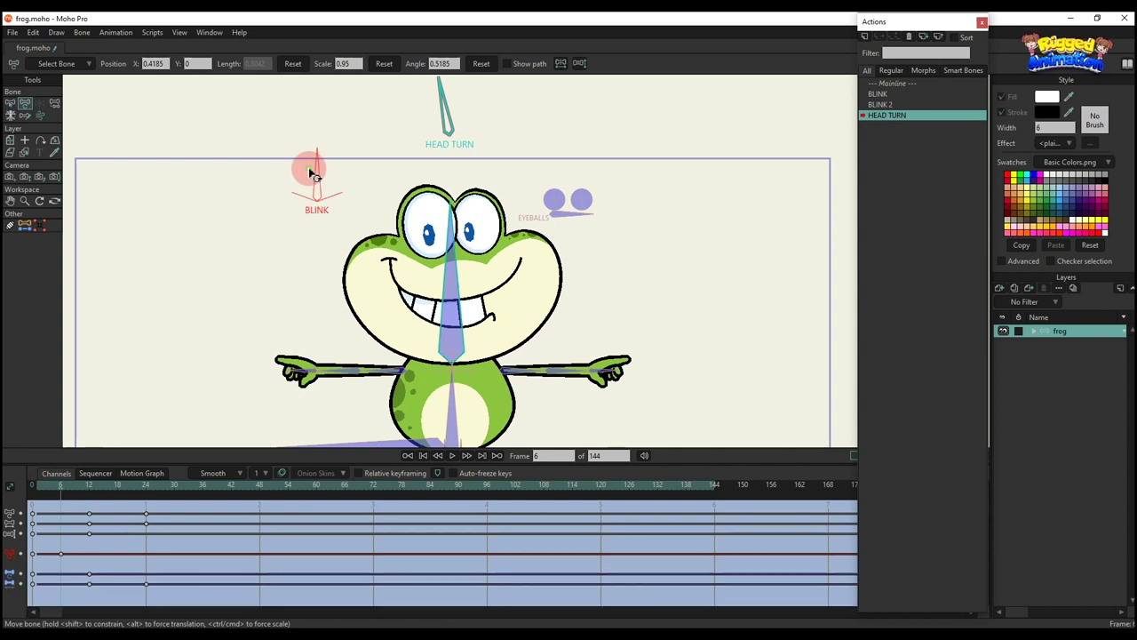
Step: Rotate the BLINK bone counterclockwise to 160 degrees at frame 12 so the eyes close during the turn
{"action": "left_click", "coordinate": [100, 498]}
{"action": "left_click", "coordinate": [91, 495]}
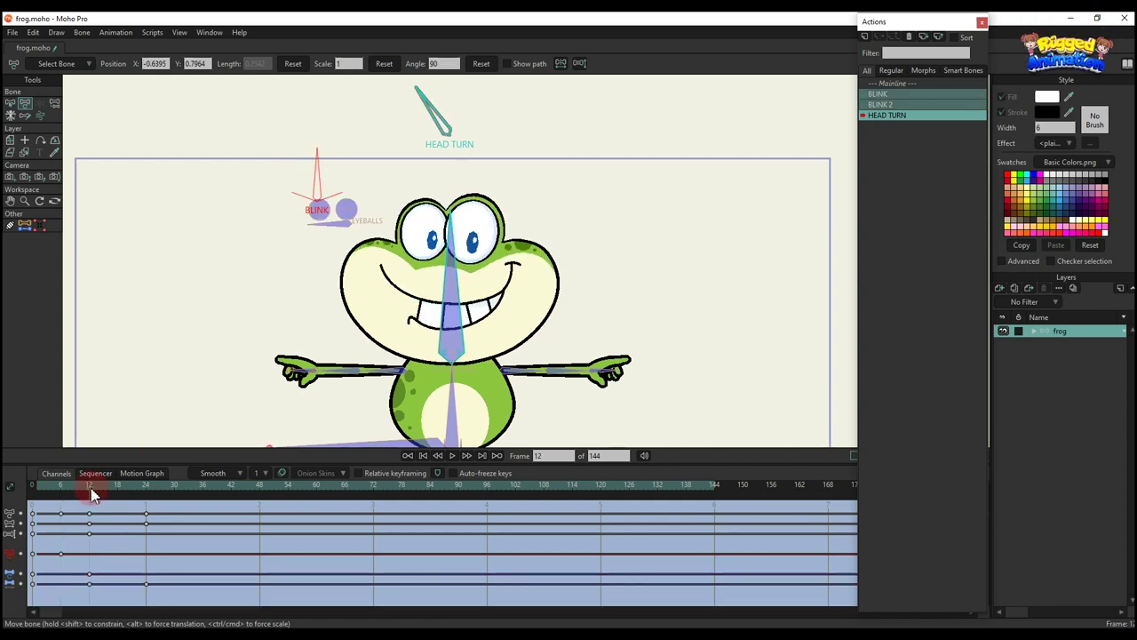
{"action": "left_click", "coordinate": [241, 300]}
{"action": "left_click_drag", "start_coordinate": [325, 157], "coordinate": [246, 241]}
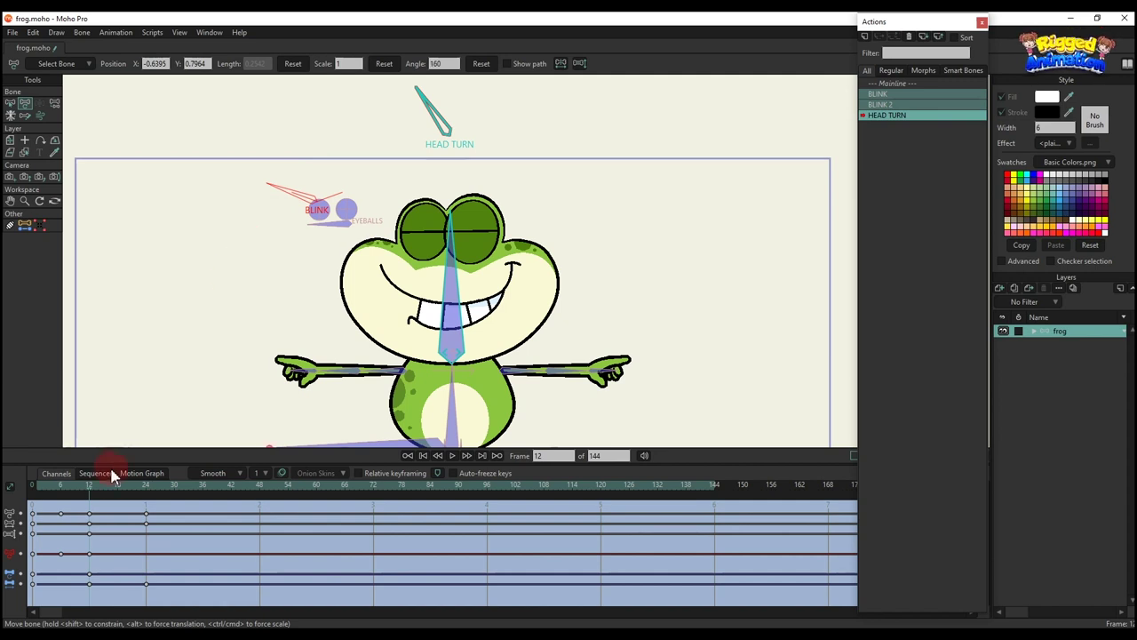
Step: Reset the BLINK bone's angle at frame 18 of the HEAD TURN action, scrub the result, and return to the Mainline
{"action": "left_click", "coordinate": [119, 495]}
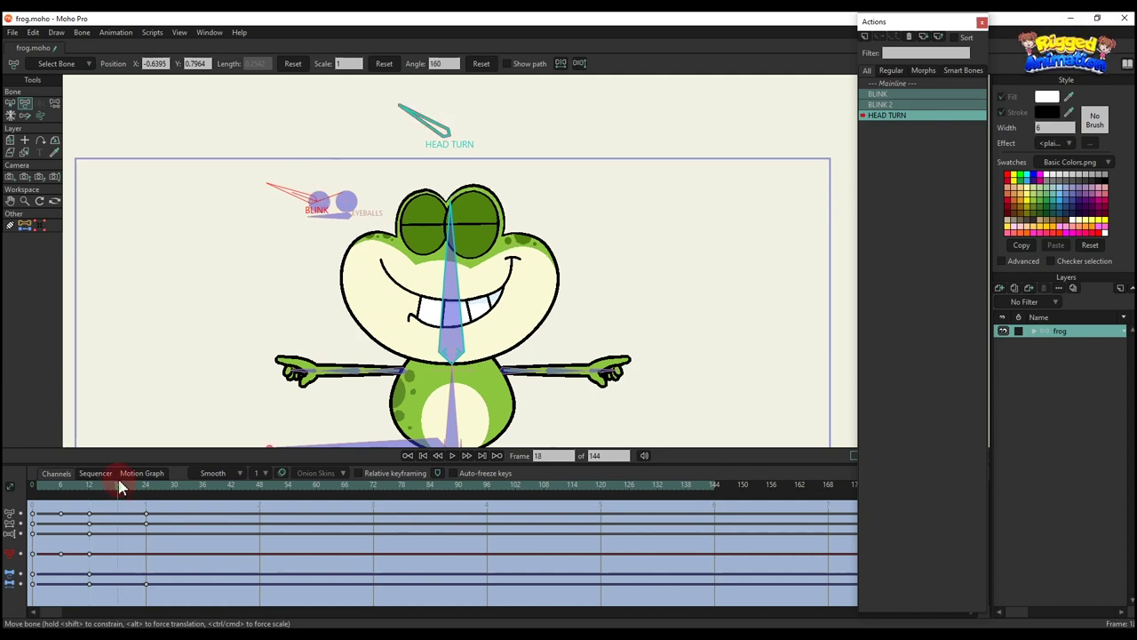
{"action": "left_click", "coordinate": [441, 59]}
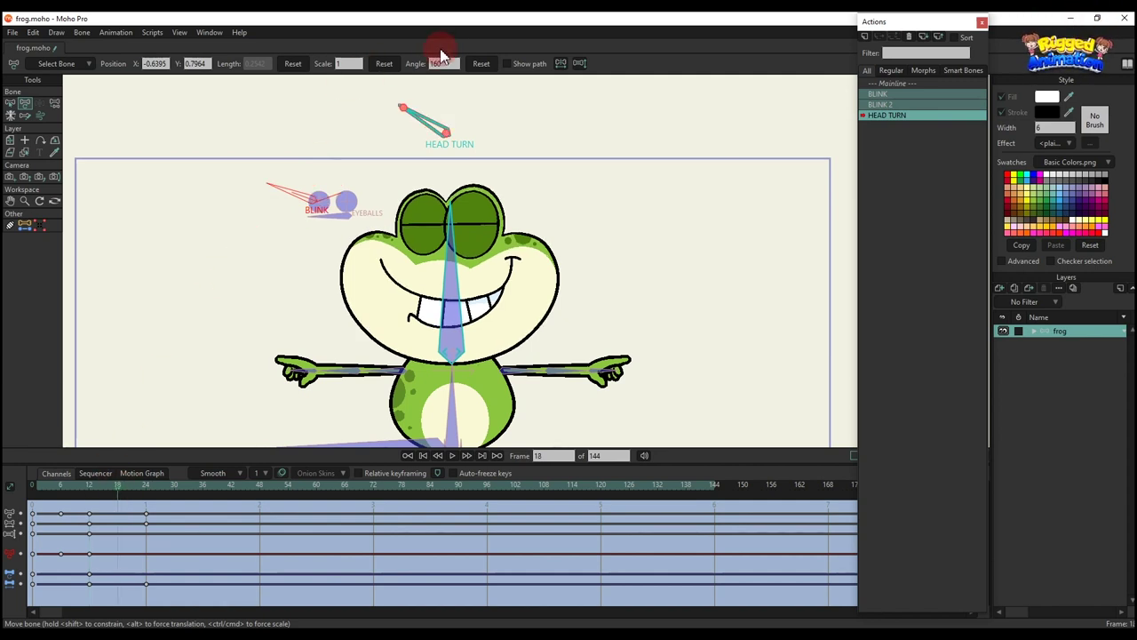
{"action": "left_click", "coordinate": [486, 68]}
{"action": "left_click_drag", "start_coordinate": [43, 493], "coordinate": [116, 513]}
{"action": "left_click", "coordinate": [721, 223]}
{"action": "left_click", "coordinate": [897, 84]}
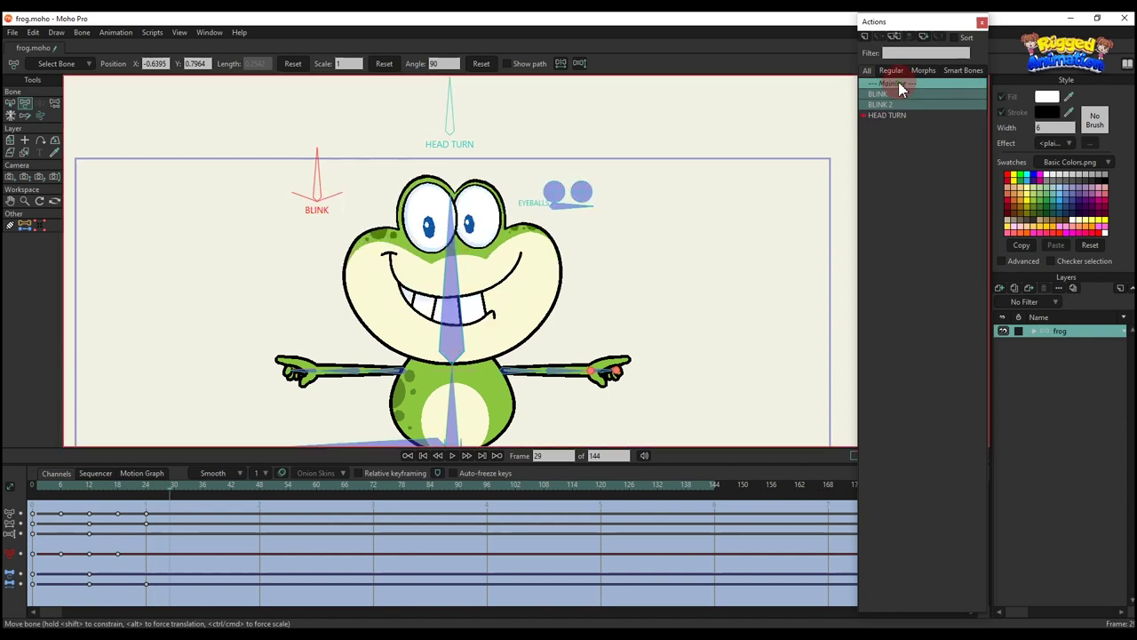
Step: Rotate the HEAD TURN bone to 160 degrees at frame 15 on the mainline and play the head turn back
{"action": "left_click", "coordinate": [104, 483]}
{"action": "scroll", "coordinate": [347, 257], "scroll_direction": "down", "scroll_amount": 2}
{"action": "key", "text": "t"}
{"action": "left_click_drag", "start_coordinate": [427, 142], "coordinate": [395, 174]}
{"action": "left_click", "coordinate": [45, 488]}
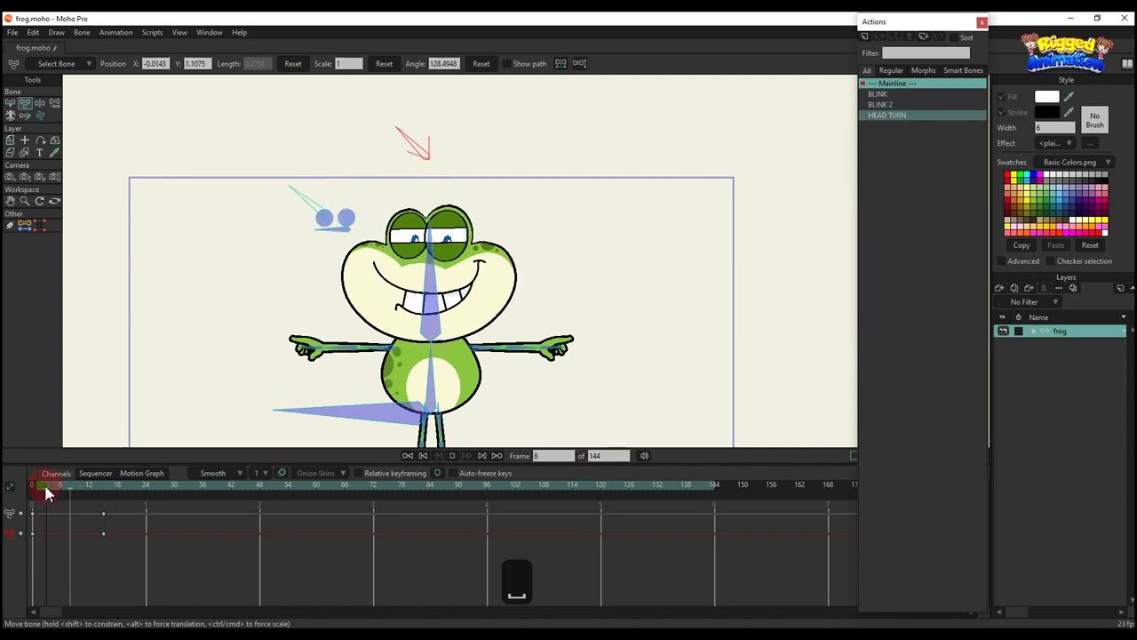
{"action": "key", "text": "space"}
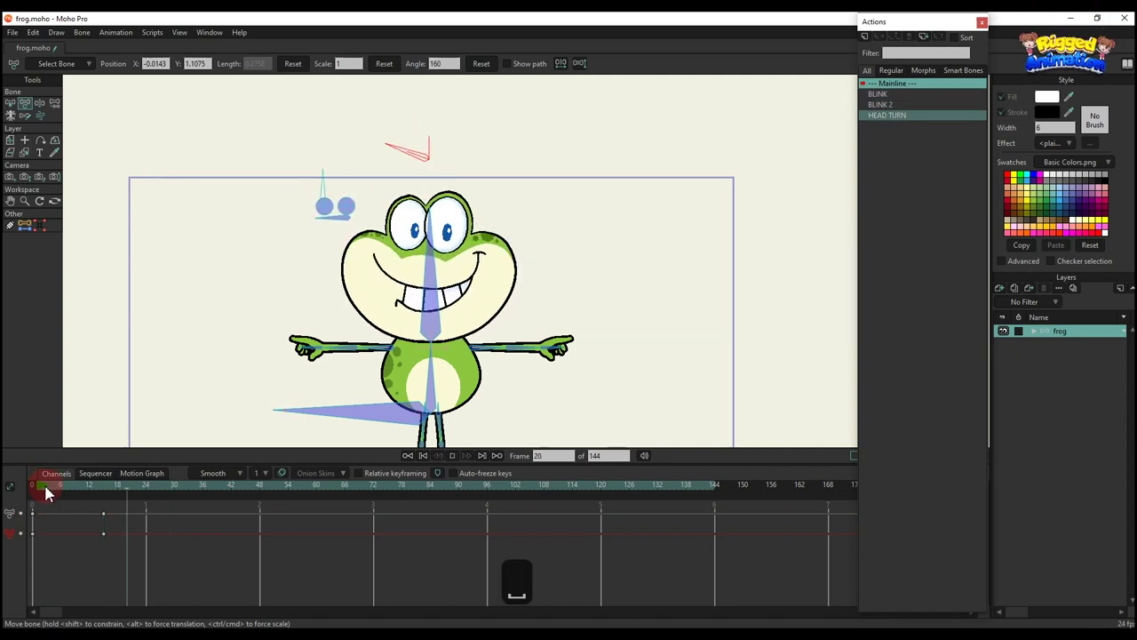
{"action": "key", "text": "space"}
Step: Delete the HEAD TURN bone's test keyframes from the mainline timeline
{"action": "left_click_drag", "start_coordinate": [150, 558], "coordinate": [43, 495]}
{"action": "key", "text": "BackSpace"}
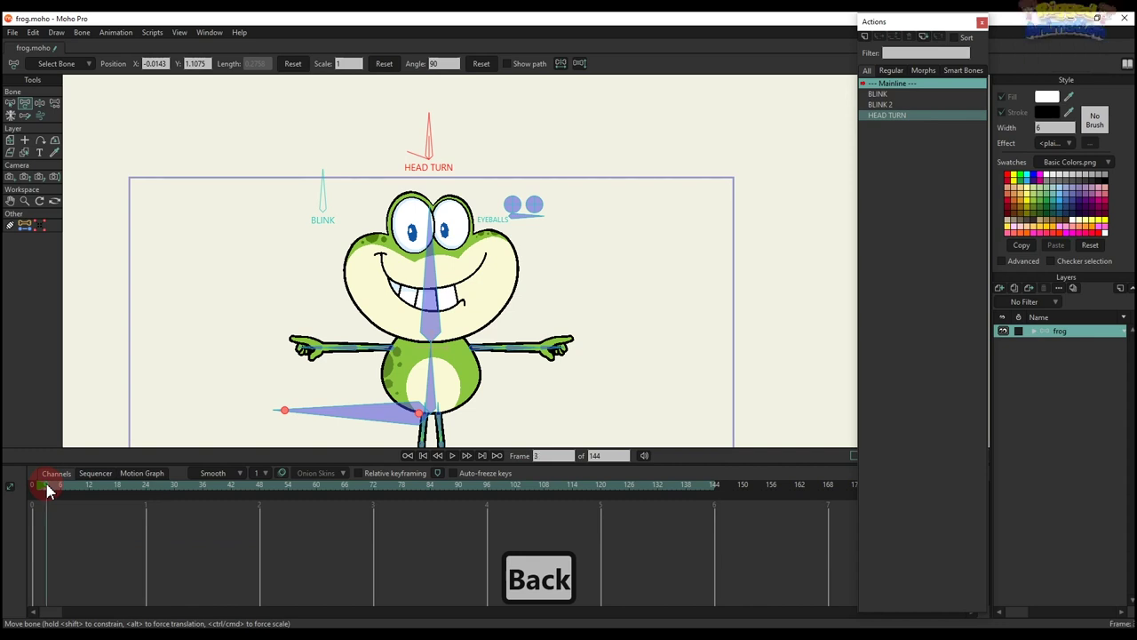
Step: Add a small upright unparented bone beside the HEAD TURN bone, above the EYEBALLS control, at frame 0
{"action": "key", "text": "b"}
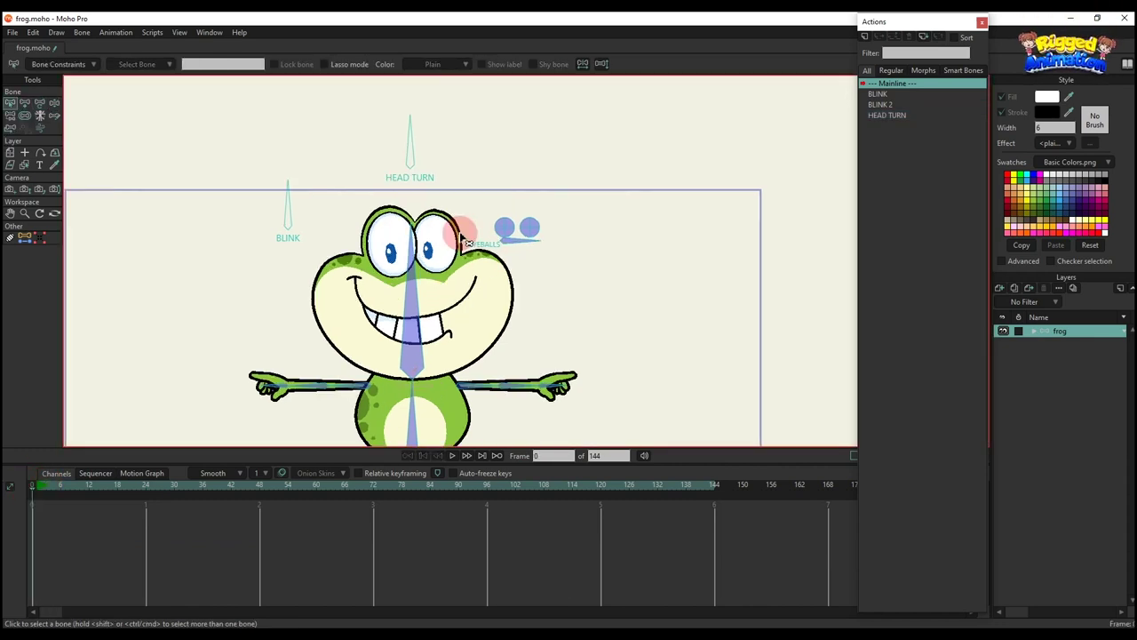
{"action": "key", "text": "a"}
{"action": "scroll", "coordinate": [501, 189], "scroll_direction": "up", "scroll_amount": 4}
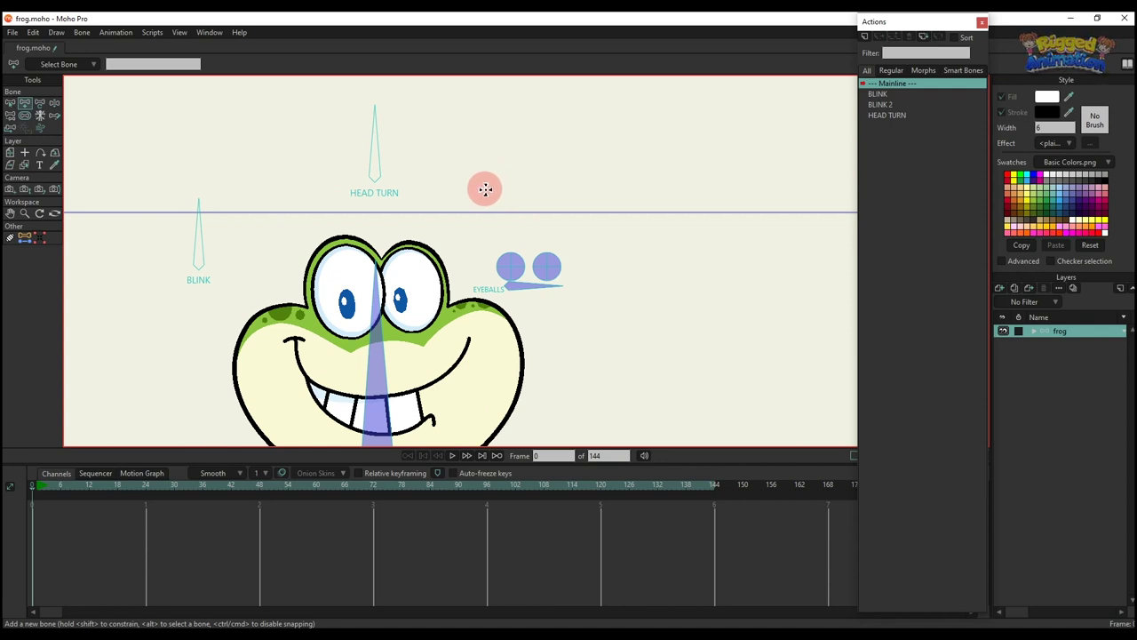
{"action": "left_click_drag", "start_coordinate": [486, 184], "coordinate": [275, 243]}
{"action": "key", "text": "s"}
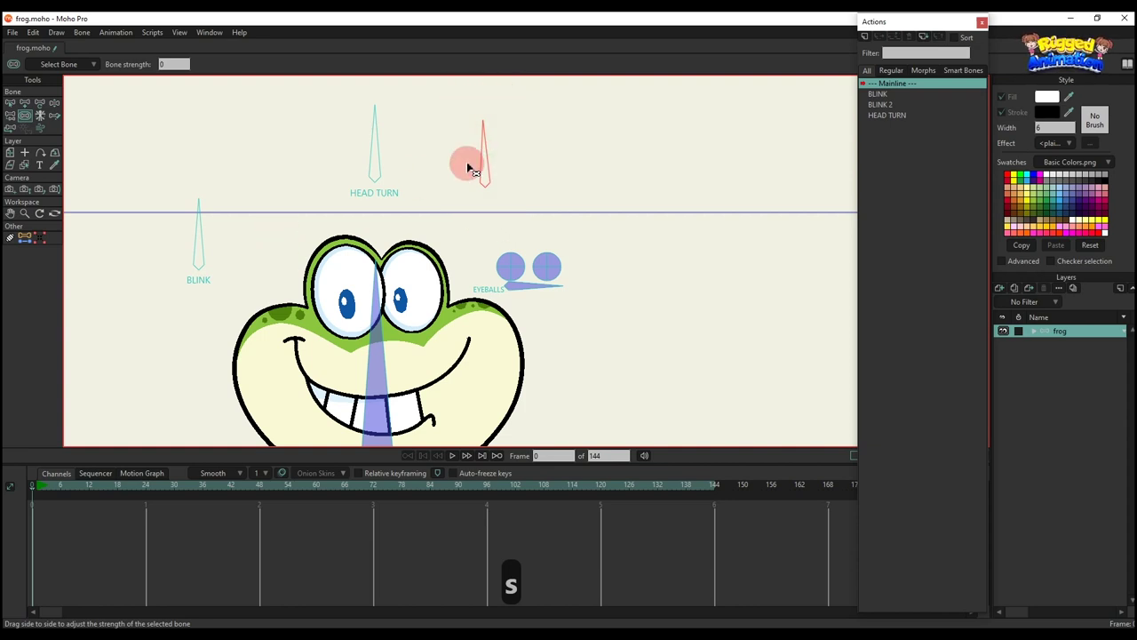
{"action": "key", "text": "t"}
Step: Name the new bone EYEBALLS STYLE and show its label
{"action": "key", "text": "b"}
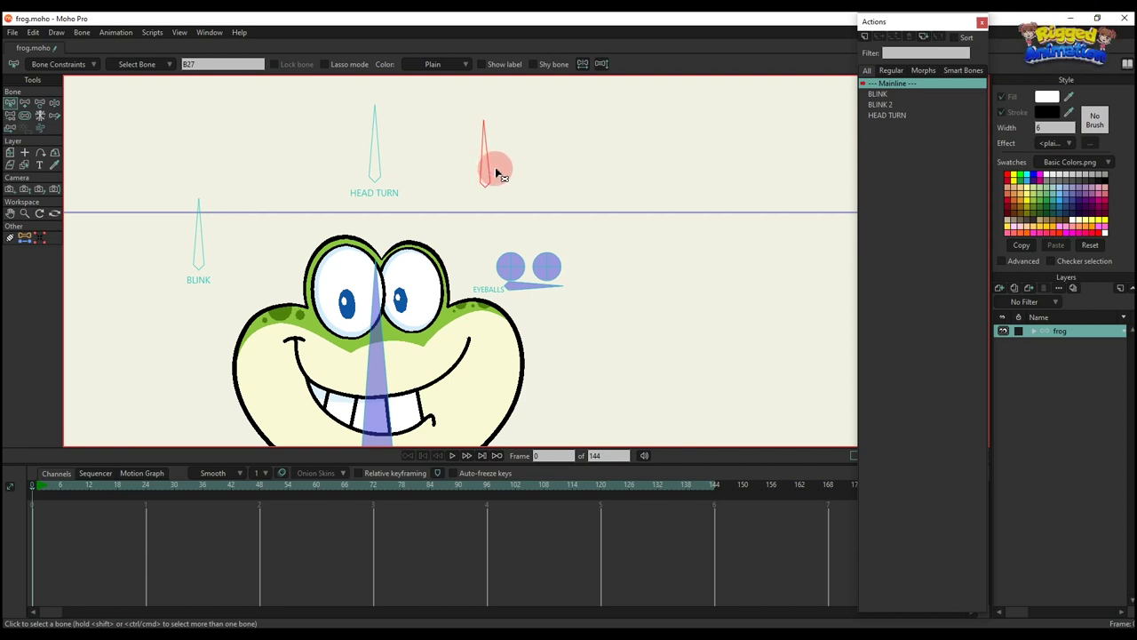
{"action": "left_click", "coordinate": [212, 64]}
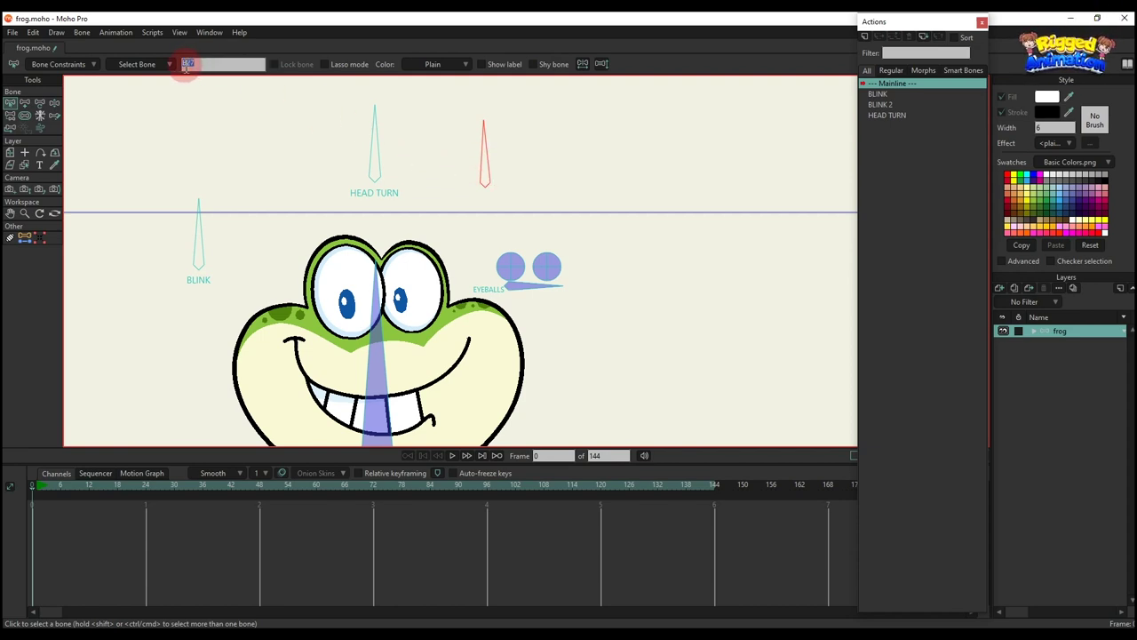
{"action": "type", "text": "EYEBALLS STYLE"}
{"action": "key", "text": "Return"}
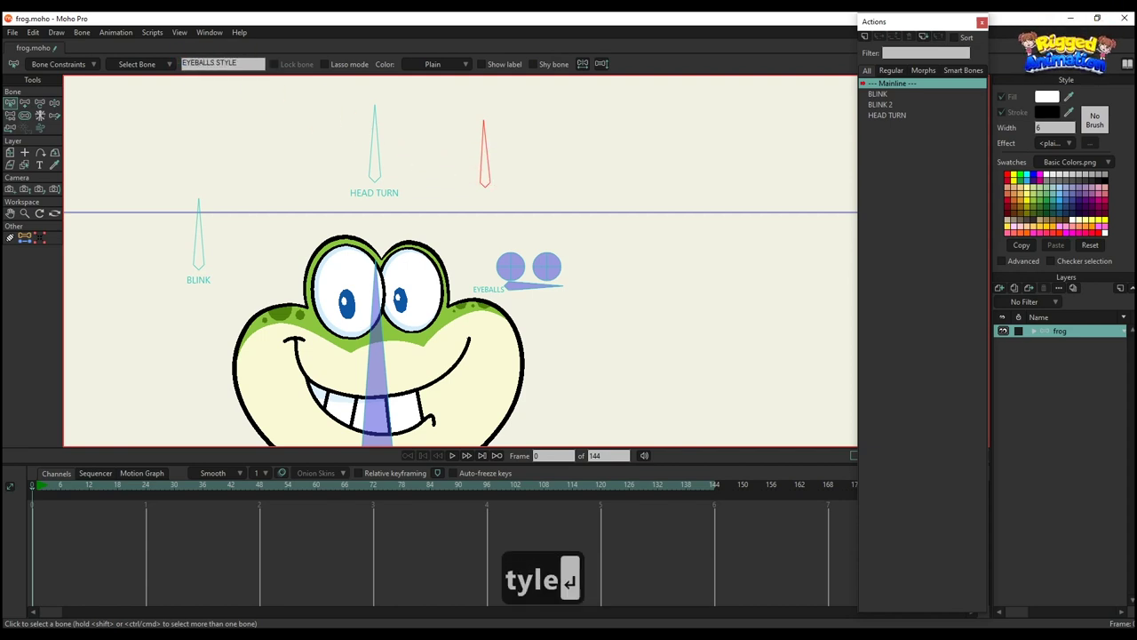
{"action": "left_click", "coordinate": [480, 112]}
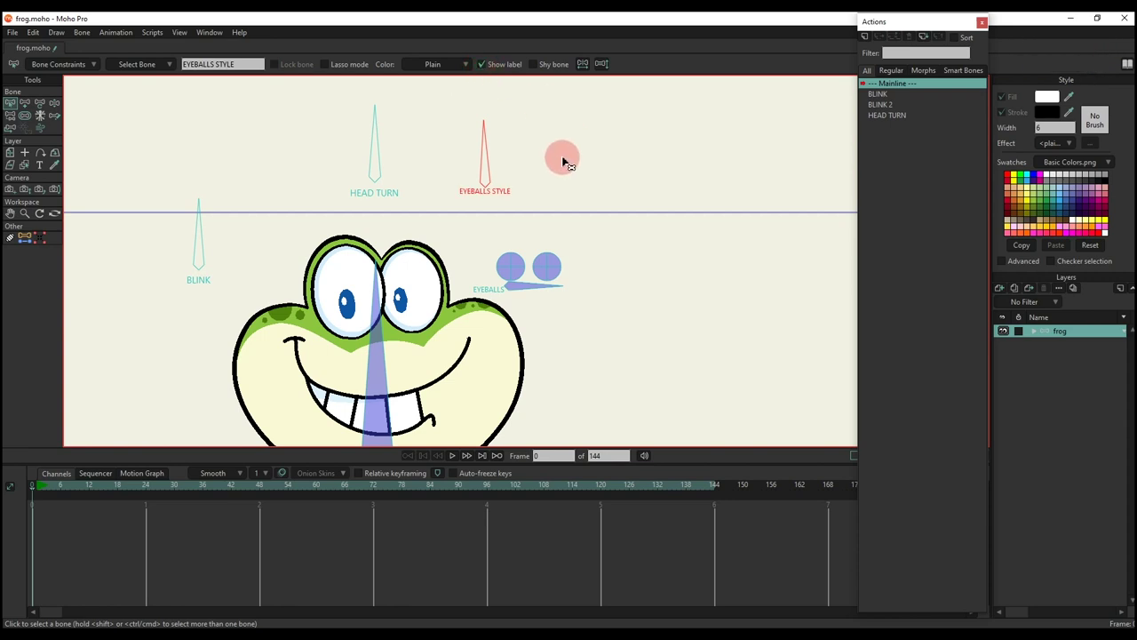
Step: Select the spiral layer 2 inside the eyeballs group of eye l
{"action": "scroll", "coordinate": [382, 277], "scroll_direction": "up", "scroll_amount": 1}
{"action": "right_click", "coordinate": [396, 301], "text": "alt"}
{"action": "scroll", "coordinate": [396, 300], "scroll_direction": "up", "scroll_amount": 1}
{"action": "left_click_drag", "start_coordinate": [396, 300], "coordinate": [501, 256]}
{"action": "scroll", "coordinate": [501, 256], "scroll_direction": "up", "scroll_amount": 2}
{"action": "left_click", "coordinate": [1077, 410]}
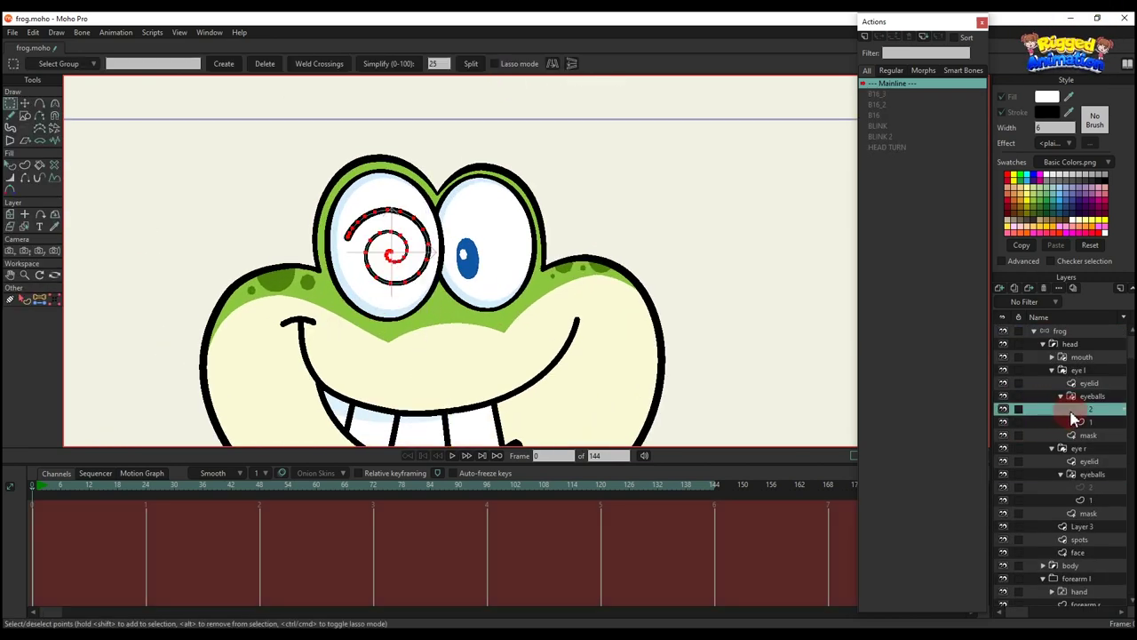
Step: Draw a large sample spiral over the frog with the Draw Shape tool's spiral option and delete it
{"action": "left_click", "coordinate": [28, 117]}
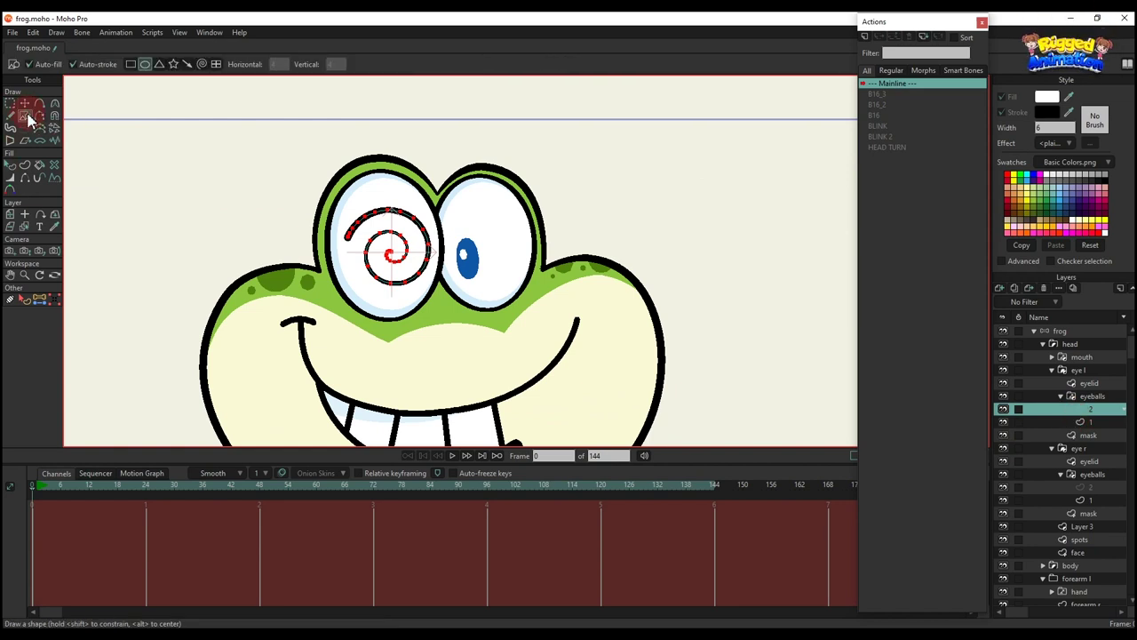
{"action": "left_click", "coordinate": [202, 66]}
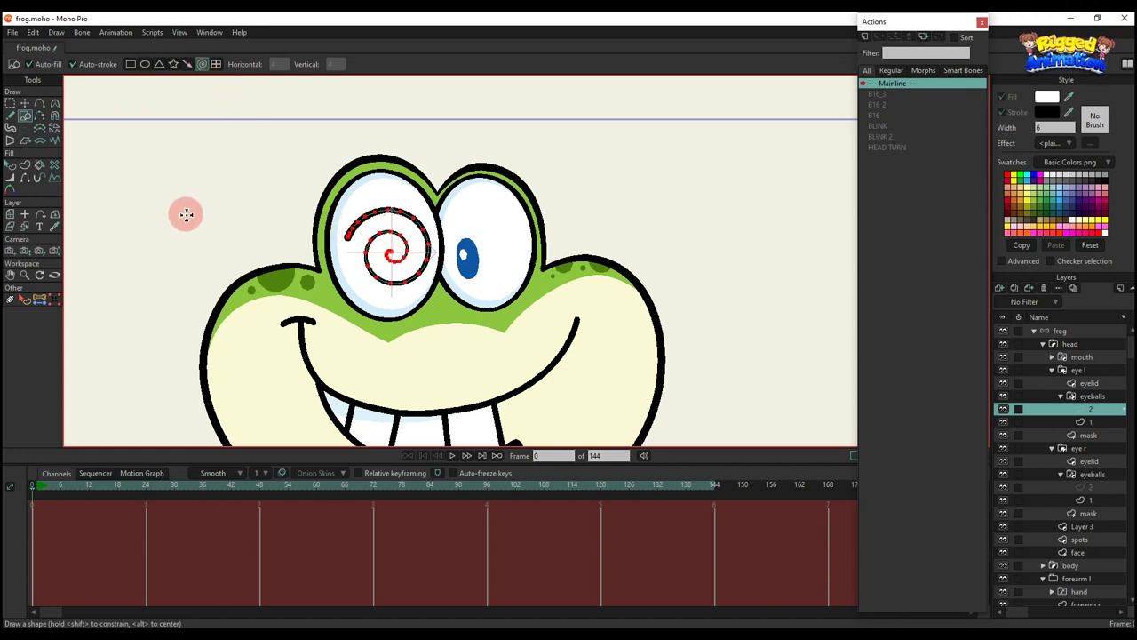
{"action": "mouse_move", "coordinate": [185, 214]}
{"action": "left_mouse_down"}
{"action": "mouse_move", "coordinate": [137, 168]}
{"action": "mouse_move", "coordinate": [216, 132]}
{"action": "mouse_move", "coordinate": [453, 168]}
{"action": "mouse_move", "coordinate": [629, 242]}
{"action": "left_mouse_up"}
{"action": "scroll", "coordinate": [362, 250], "scroll_direction": "down", "scroll_amount": 4}
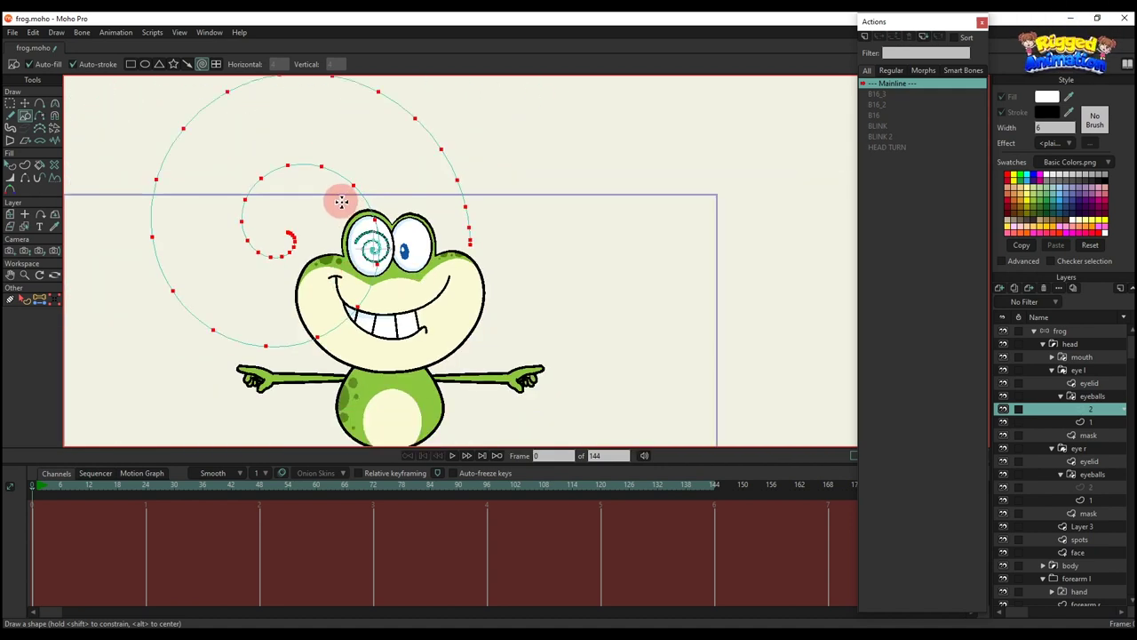
{"action": "key", "text": "BackSpace"}
Step: Check where the eye l spiral layer's origin sits relative to the spiral's centre
{"action": "scroll", "coordinate": [374, 249], "scroll_direction": "up", "scroll_amount": 7}
{"action": "key", "text": "q"}
{"action": "key", "text": "t"}
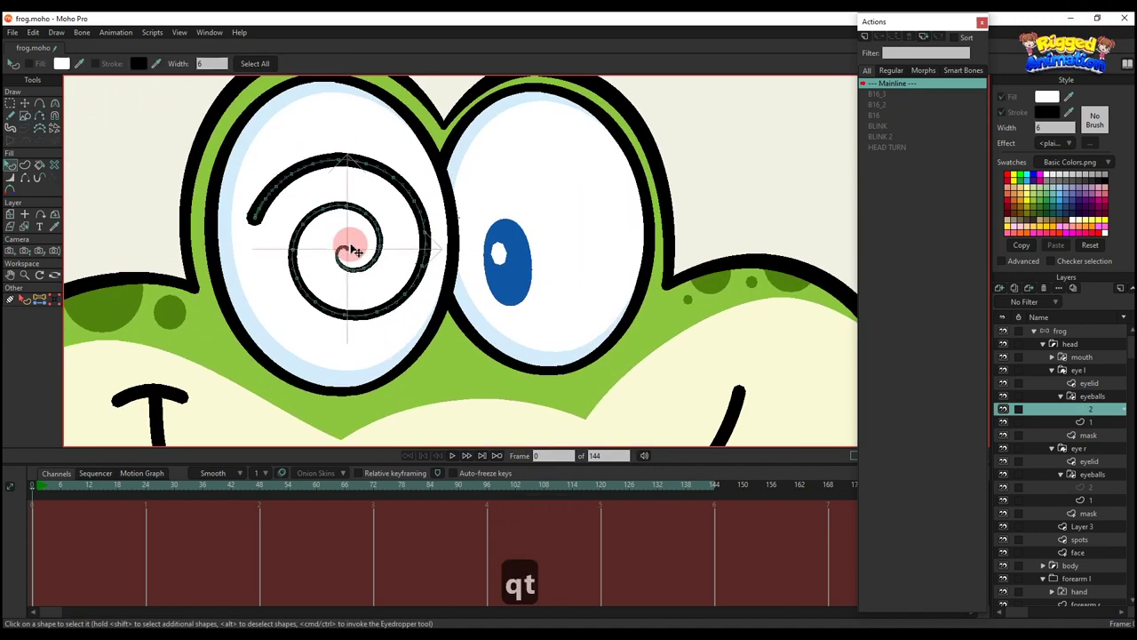
{"action": "key", "text": "t"}
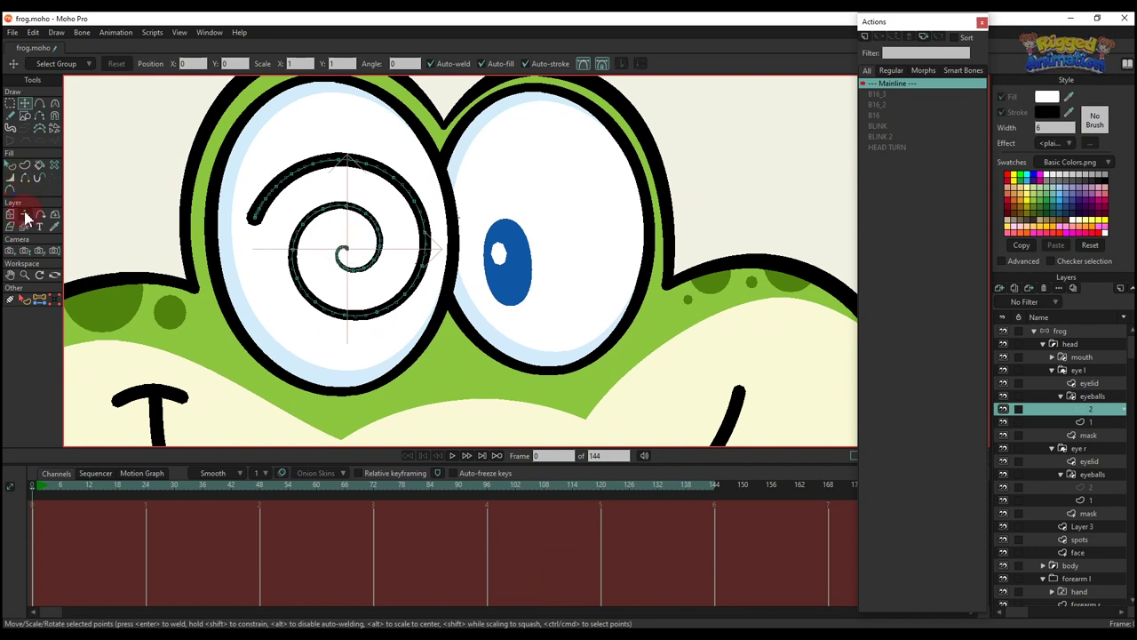
{"action": "left_click", "coordinate": [25, 216]}
{"action": "scroll", "coordinate": [354, 246], "scroll_direction": "up", "scroll_amount": 3}
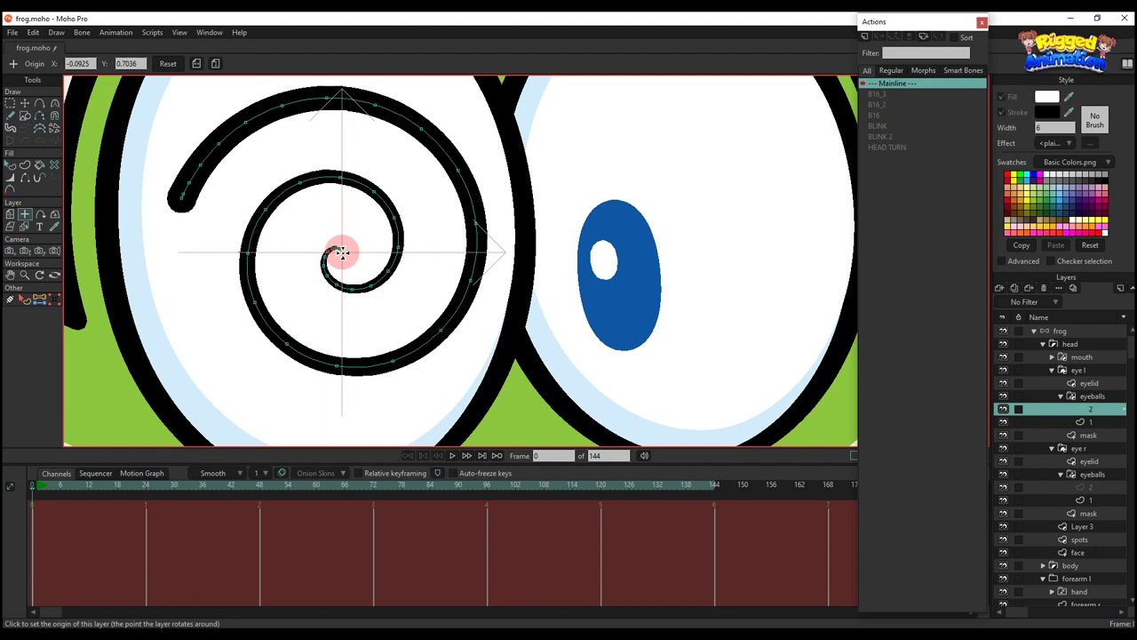
{"action": "scroll", "coordinate": [342, 253], "scroll_direction": "down", "scroll_amount": 4}
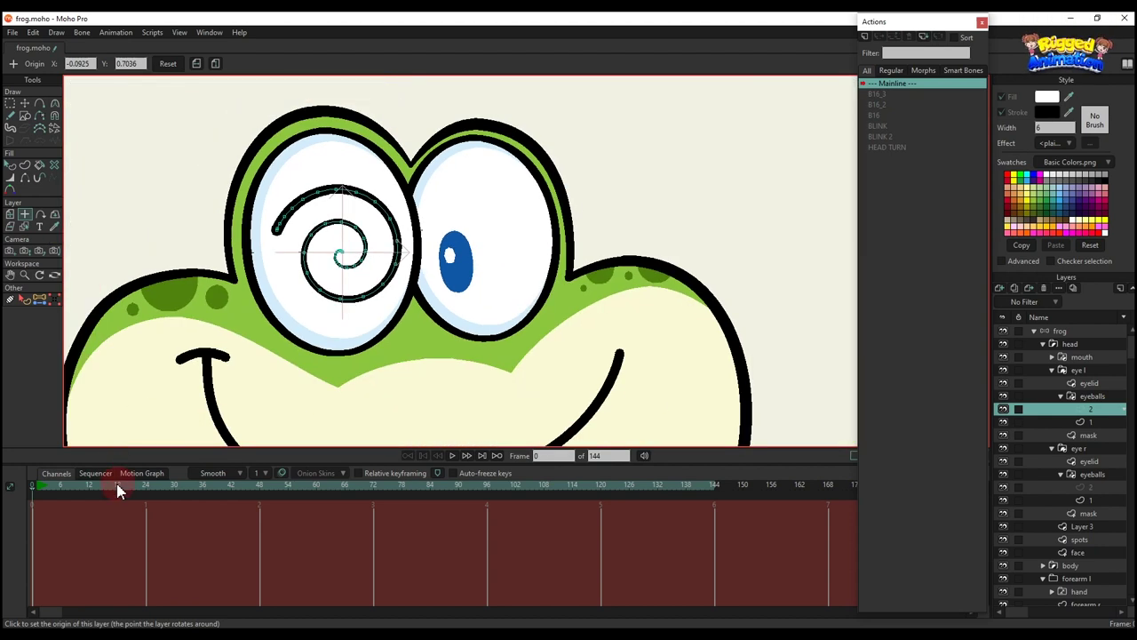
Step: Rotate the eye l spiral layer to 360 degrees at frame 18
{"action": "left_click", "coordinate": [117, 486]}
{"action": "scroll", "coordinate": [326, 263], "scroll_direction": "down", "scroll_amount": 2}
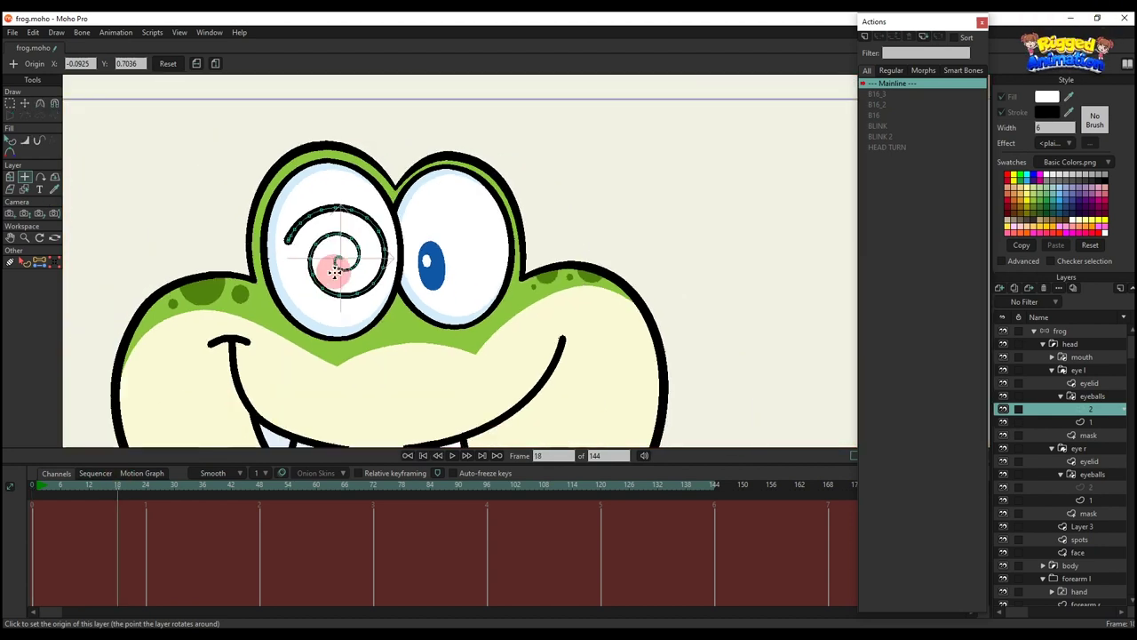
{"action": "key", "text": "m"}
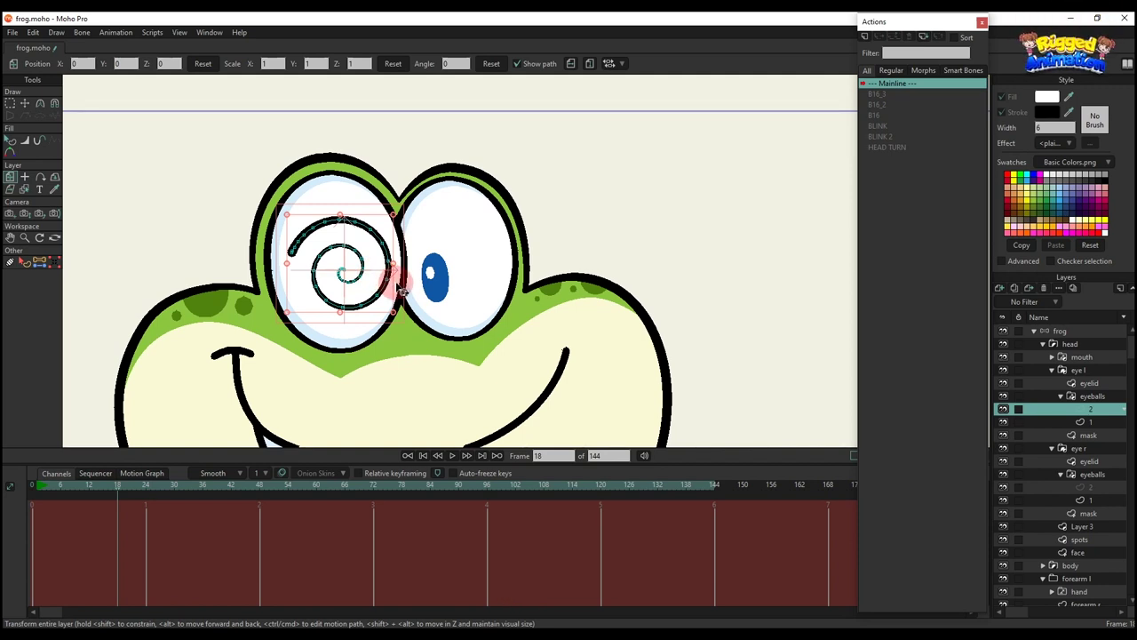
{"action": "left_click_drag", "start_coordinate": [402, 292], "coordinate": [406, 254]}
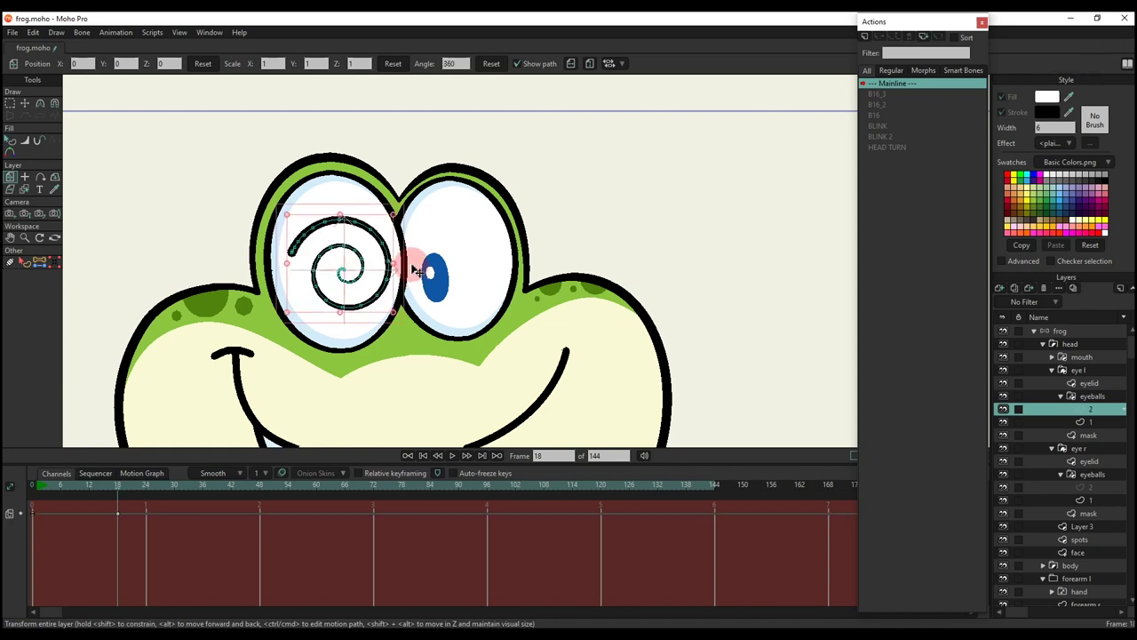
Step: Cycle the spiral's frame 18 rotation keyframe back to frame 1 and set its frame 0 keyframe to linear interpolation
{"action": "right_click", "coordinate": [120, 514]}
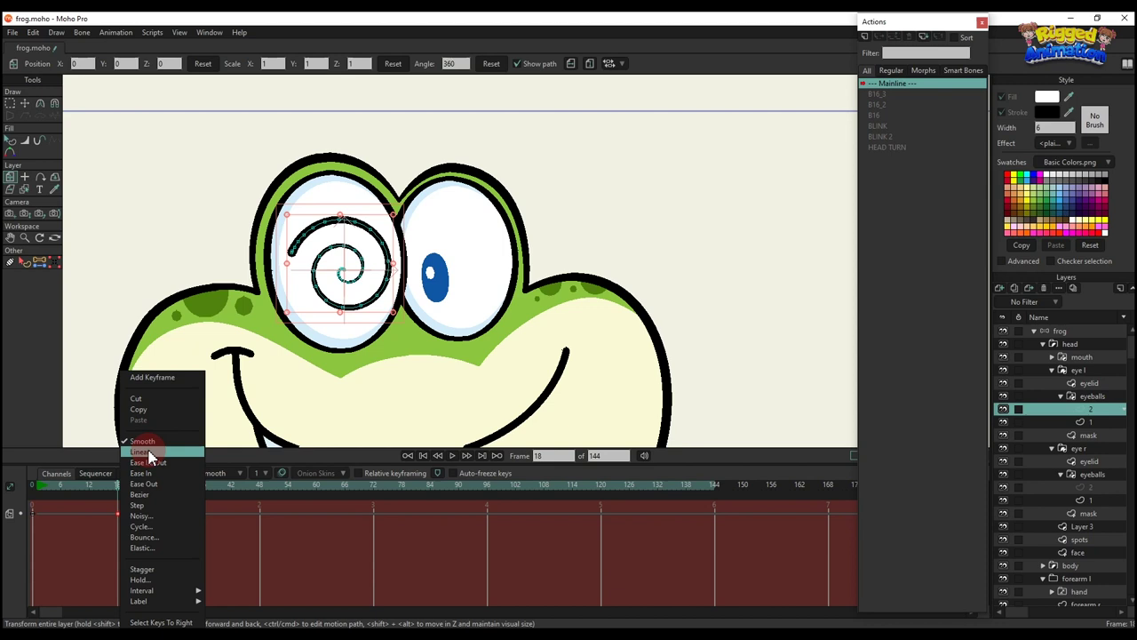
{"action": "left_click", "coordinate": [153, 526]}
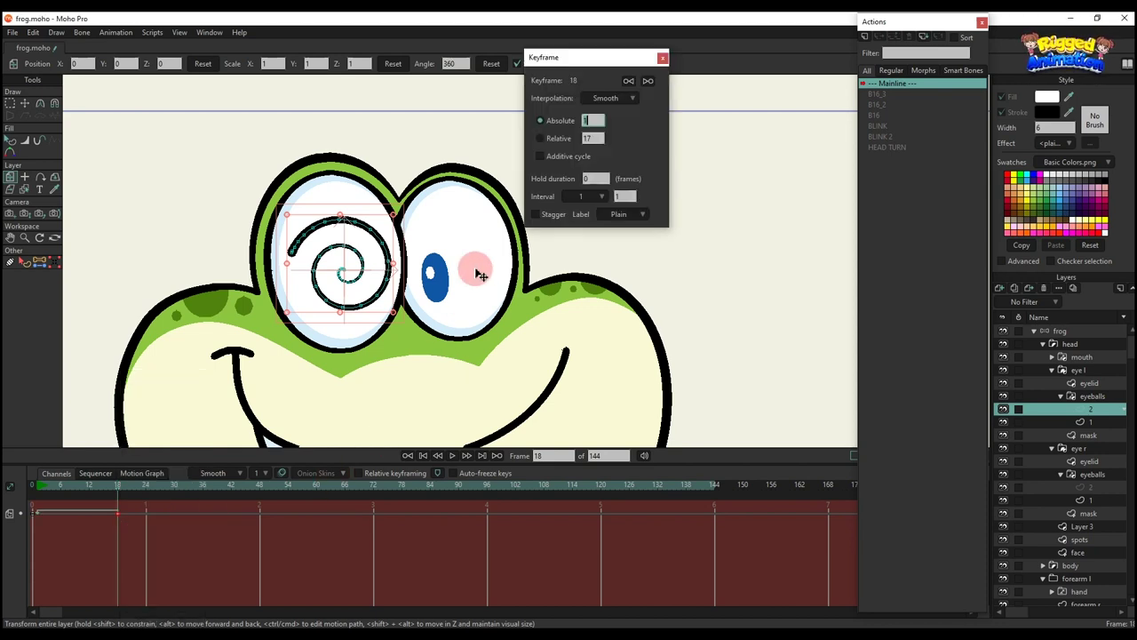
{"action": "left_click", "coordinate": [663, 59]}
{"action": "right_click", "coordinate": [32, 518]}
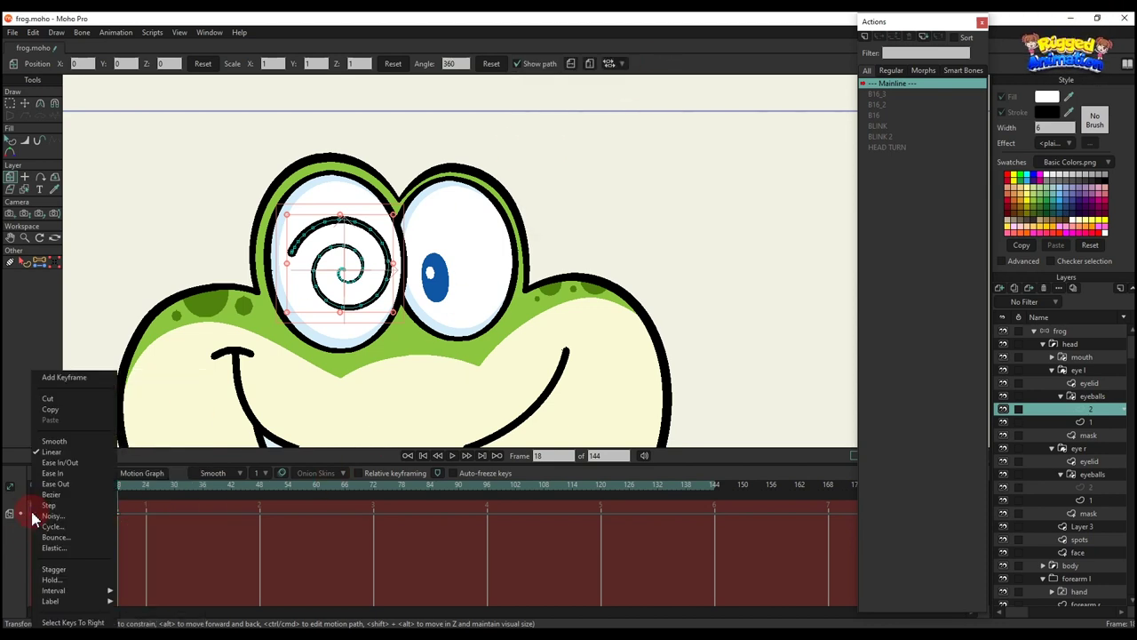
{"action": "left_click", "coordinate": [69, 453]}
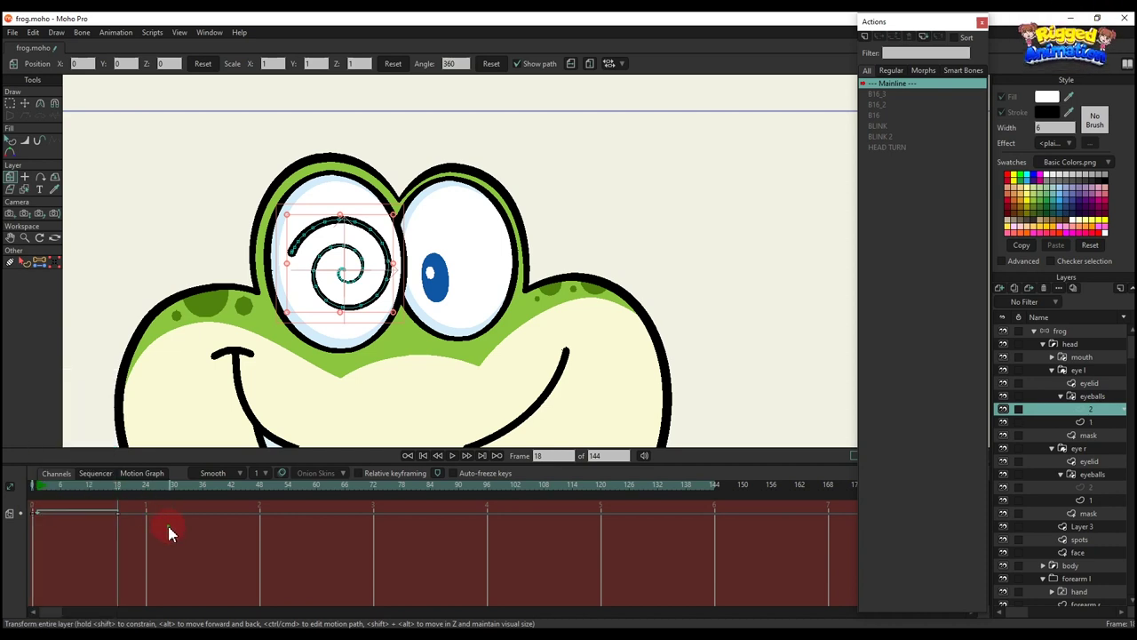
Step: Play back the spinning spiral in eye l from the start of the timeline and return to frame 0
{"action": "left_click", "coordinate": [43, 484]}
{"action": "key", "text": "space"}
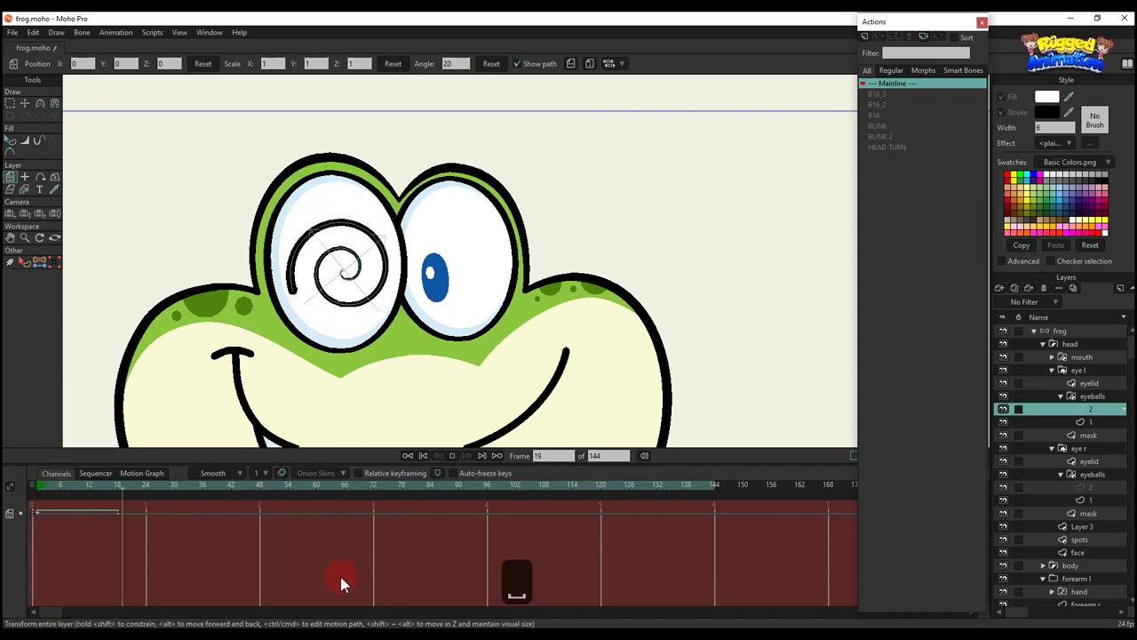
{"action": "key", "text": "space"}
{"action": "left_click", "coordinate": [30, 484]}
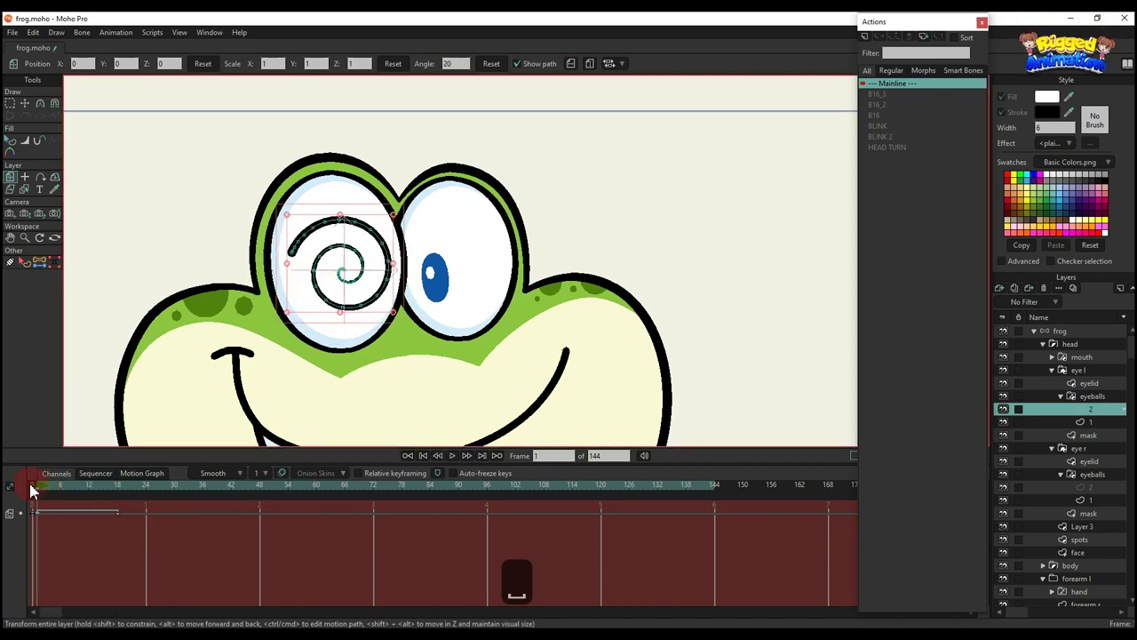
{"action": "mouse_move", "coordinate": [31, 485]}
{"action": "left_mouse_down"}
{"action": "mouse_move", "coordinate": [158, 482]}
{"action": "mouse_move", "coordinate": [23, 487]}
{"action": "left_mouse_up"}
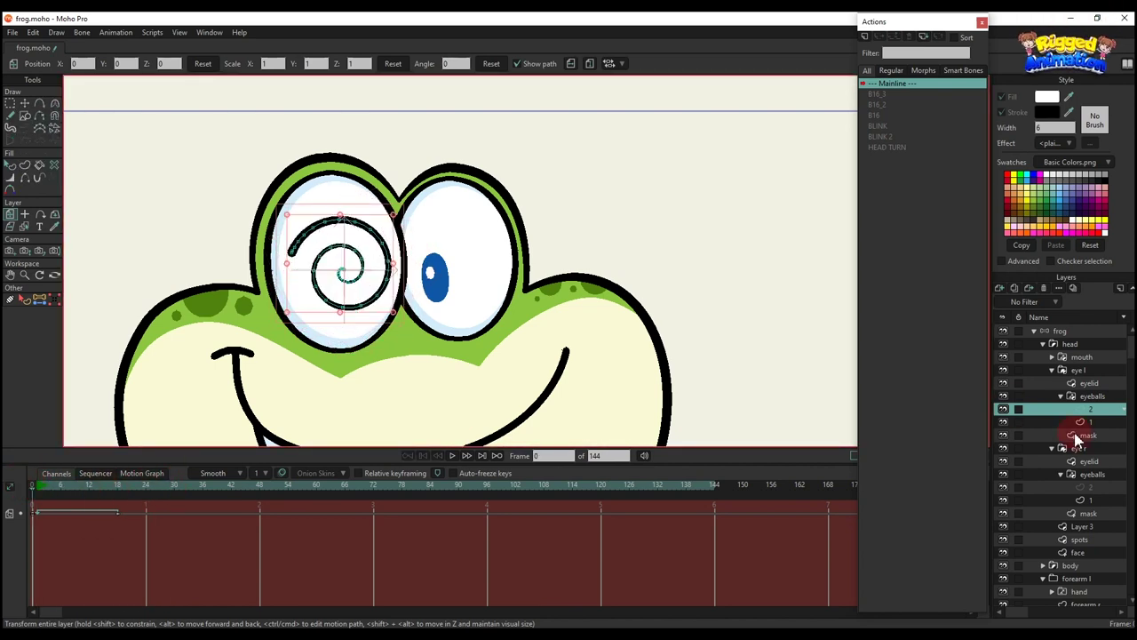
Step: Select the spiral layer 2 in eye r's eyeballs group and rotate it to -360 degrees at frame 18
{"action": "left_click", "coordinate": [1090, 488]}
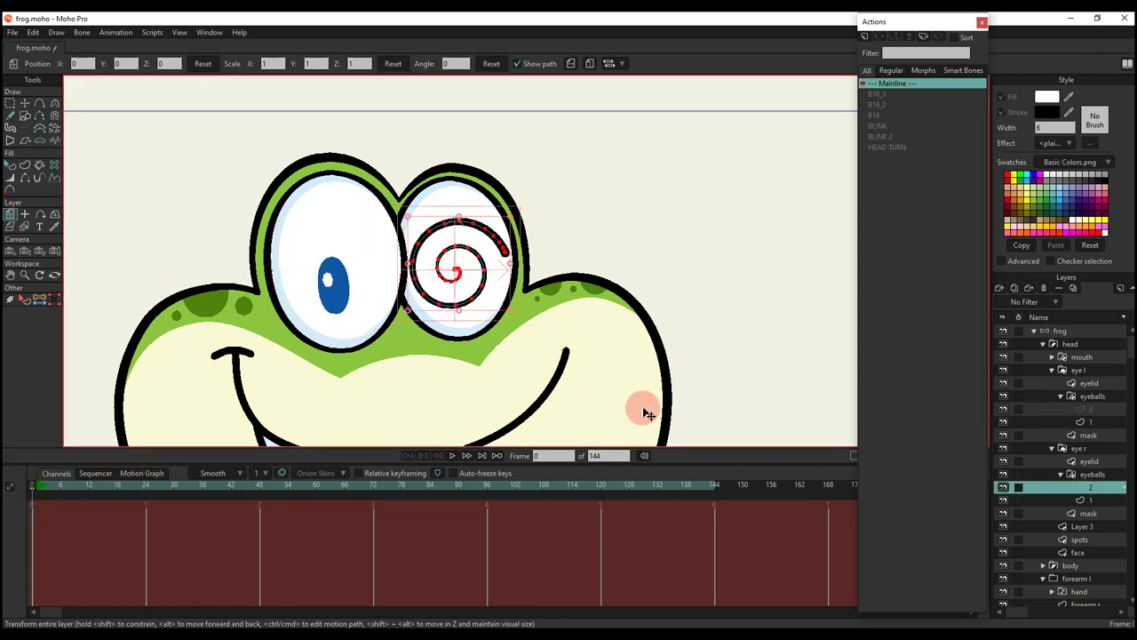
{"action": "left_click", "coordinate": [120, 495]}
{"action": "scroll", "coordinate": [469, 261], "scroll_direction": "up", "scroll_amount": 4}
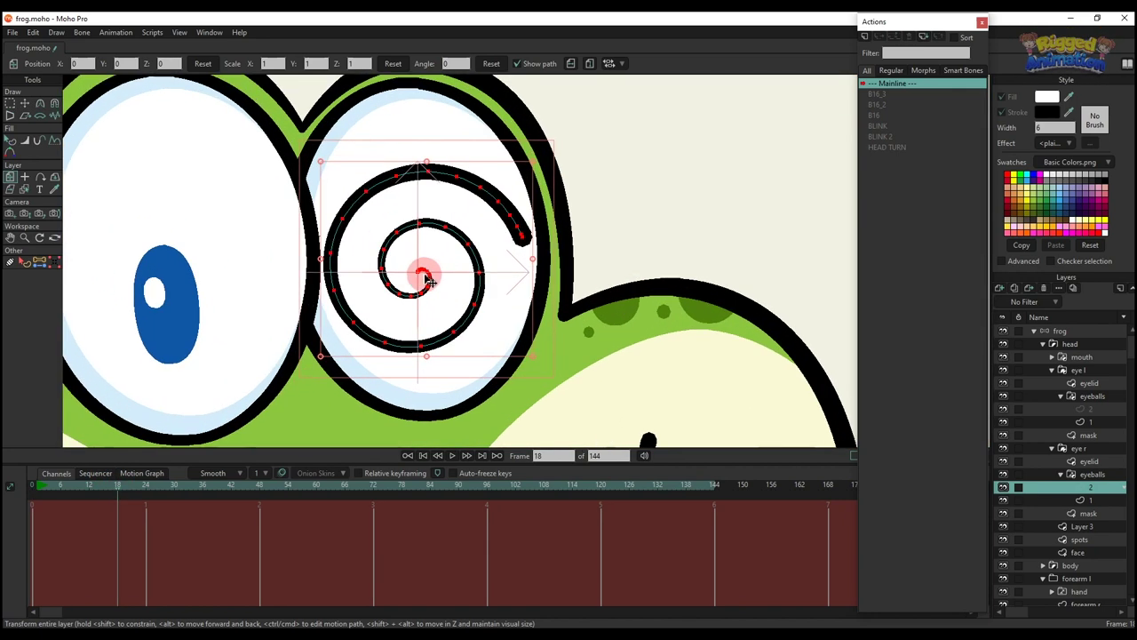
{"action": "scroll", "coordinate": [381, 315], "scroll_direction": "down", "scroll_amount": 2}
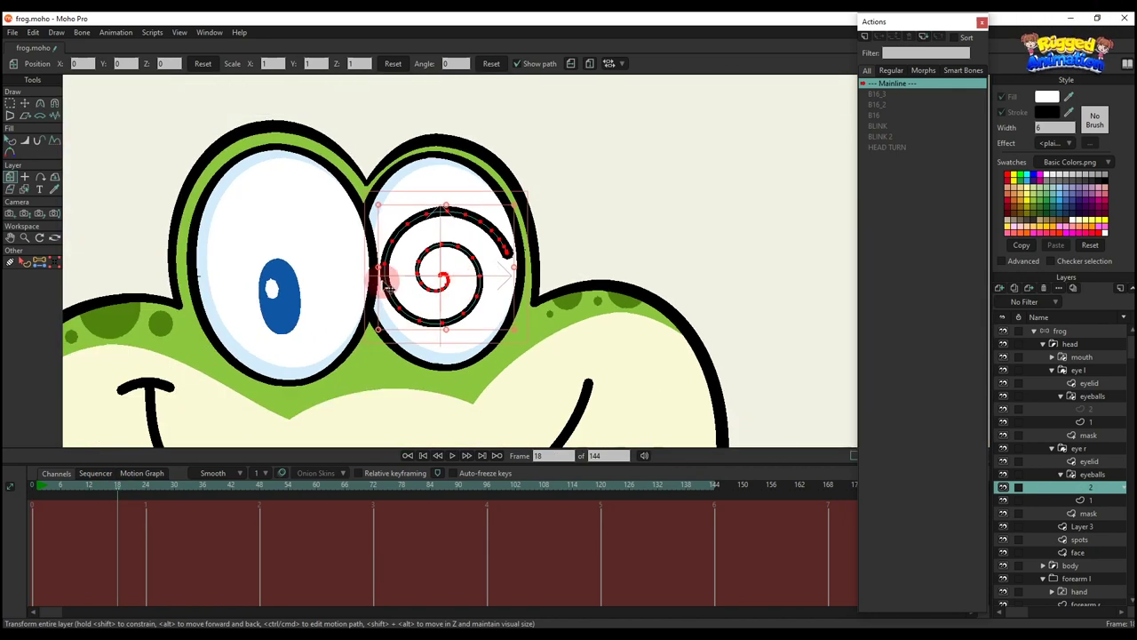
{"action": "mouse_move", "coordinate": [377, 282]}
{"action": "left_mouse_down"}
{"action": "mouse_move", "coordinate": [414, 195]}
{"action": "mouse_move", "coordinate": [573, 261]}
{"action": "mouse_move", "coordinate": [414, 338]}
{"action": "mouse_move", "coordinate": [368, 264]}
{"action": "mouse_move", "coordinate": [373, 277]}
{"action": "left_mouse_up"}
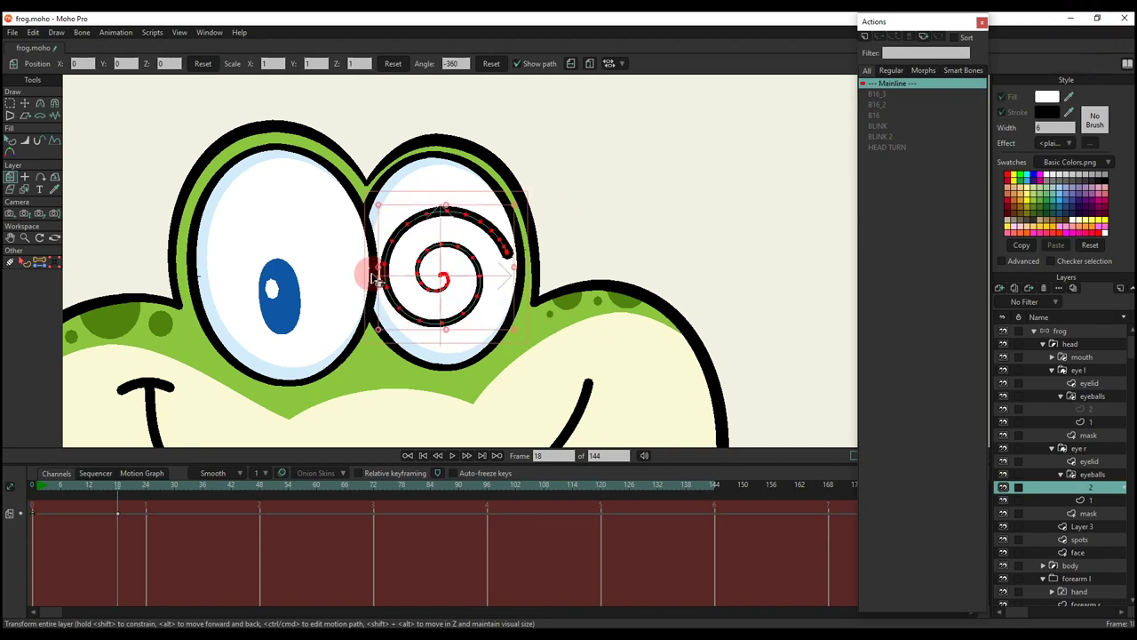
Step: Cycle the eye r spiral's frame 18 rotation keyframe and play back the spinning spirals in both eyes
{"action": "right_click", "coordinate": [119, 517]}
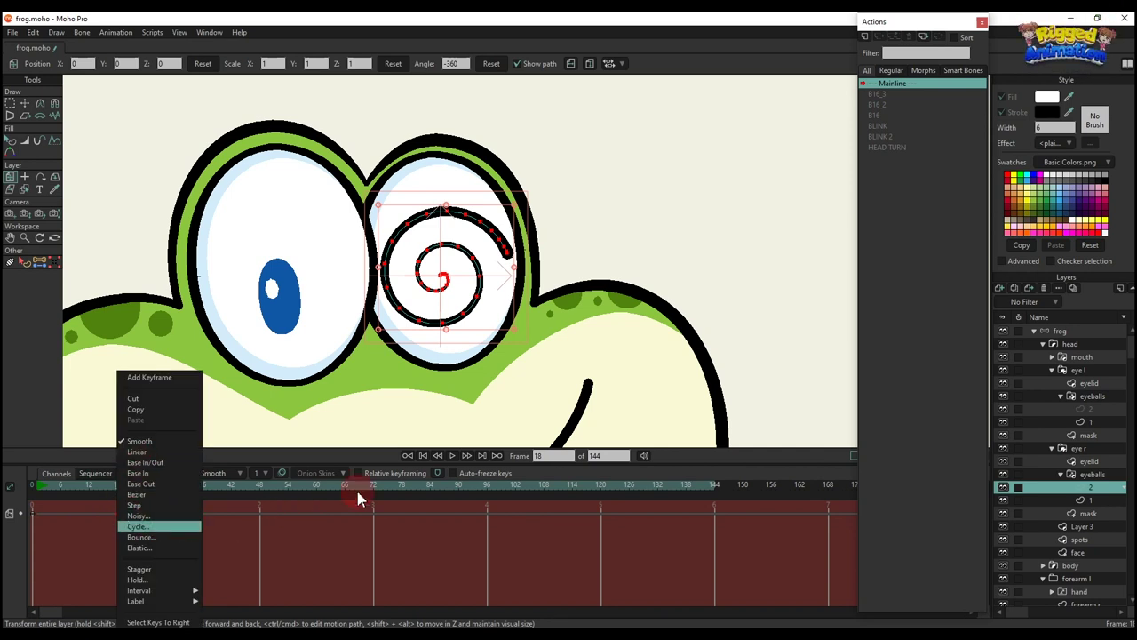
{"action": "key", "text": "Return"}
{"action": "left_click", "coordinate": [663, 58]}
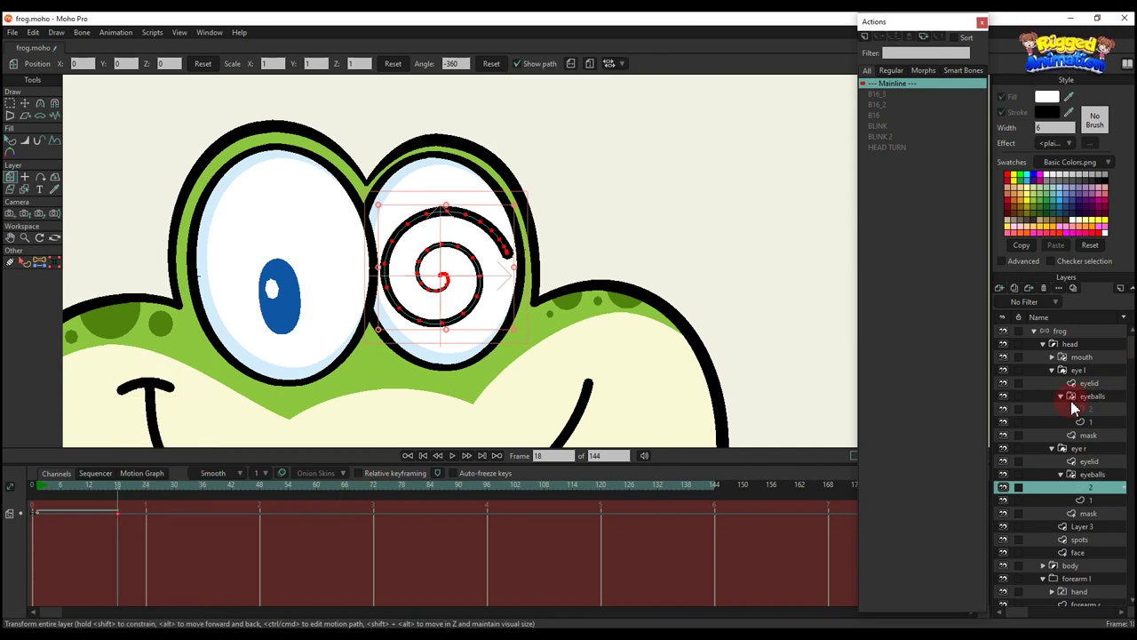
{"action": "key", "text": "space"}
{"action": "left_click", "coordinate": [1082, 410]}
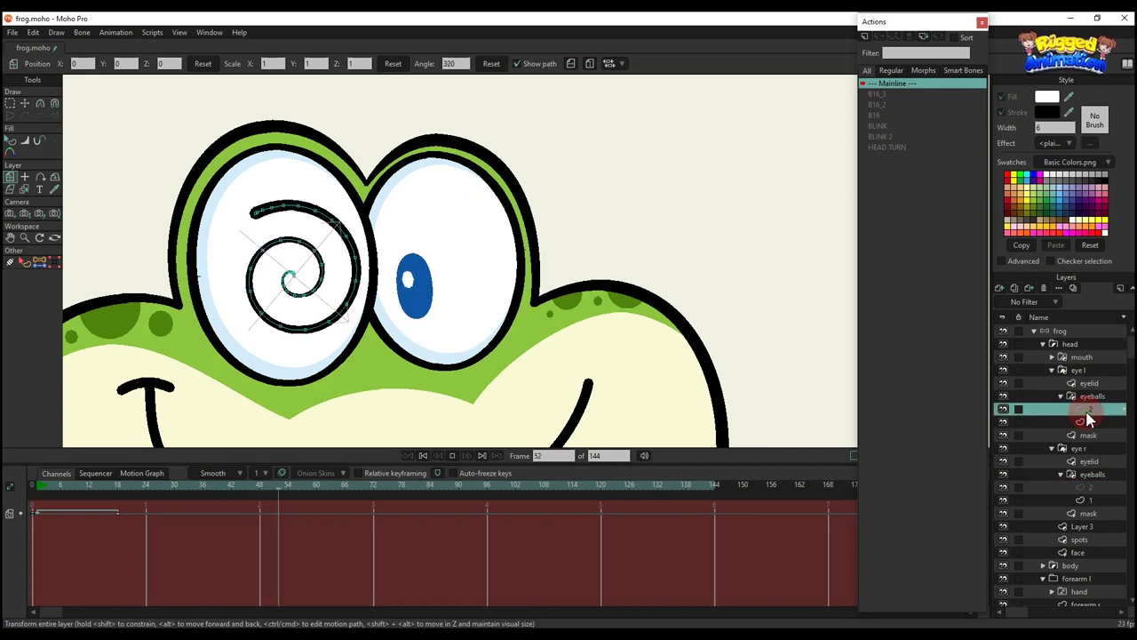
{"action": "key", "text": "space"}
Step: On the frog layer at frame 0, constrain the EYEBALLS STYLE bone's angle to one side of its rest position, up to 70 degrees
{"action": "left_click", "coordinate": [1066, 330]}
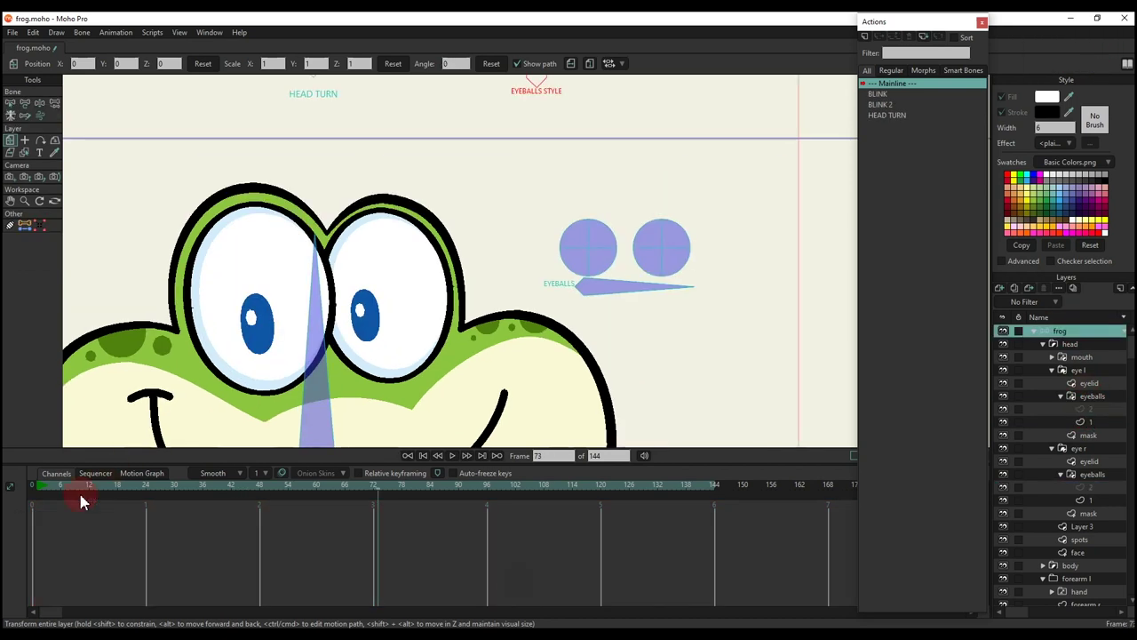
{"action": "left_click_drag", "start_coordinate": [70, 486], "coordinate": [4, 493]}
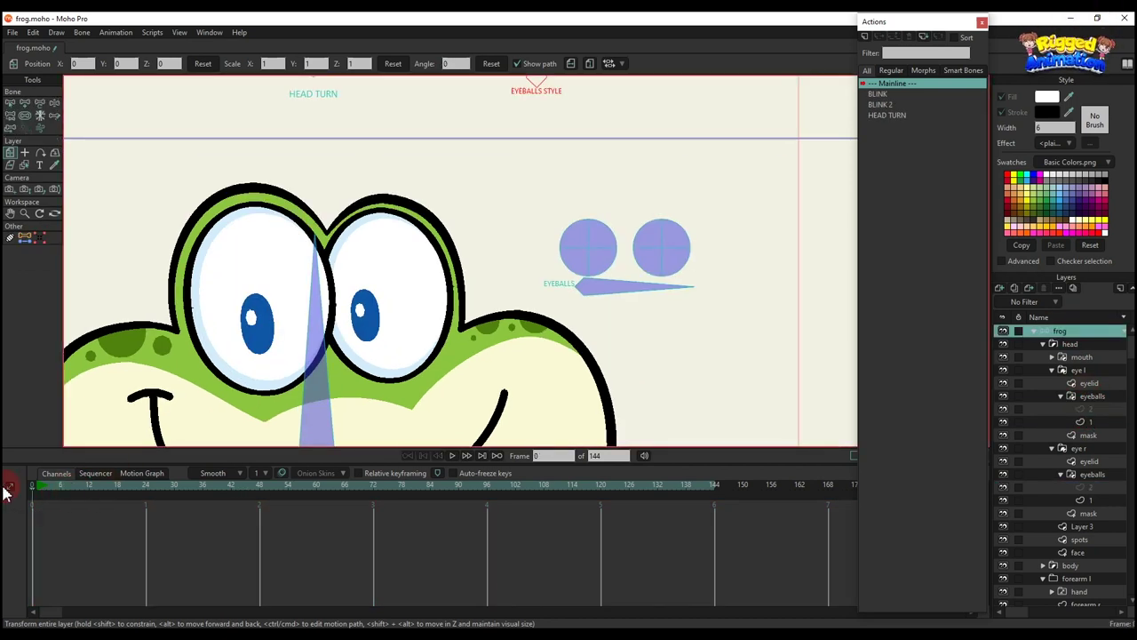
{"action": "scroll", "coordinate": [393, 292], "scroll_direction": "down", "scroll_amount": 5}
{"action": "key", "text": "b"}
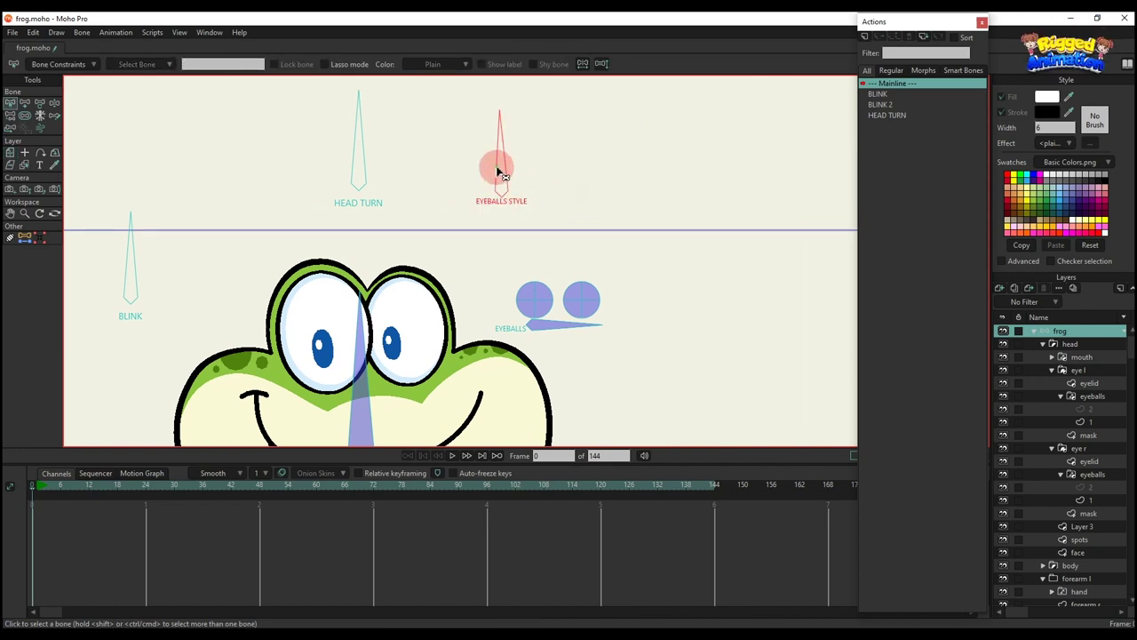
{"action": "left_click", "coordinate": [498, 173]}
{"action": "left_click", "coordinate": [60, 65]}
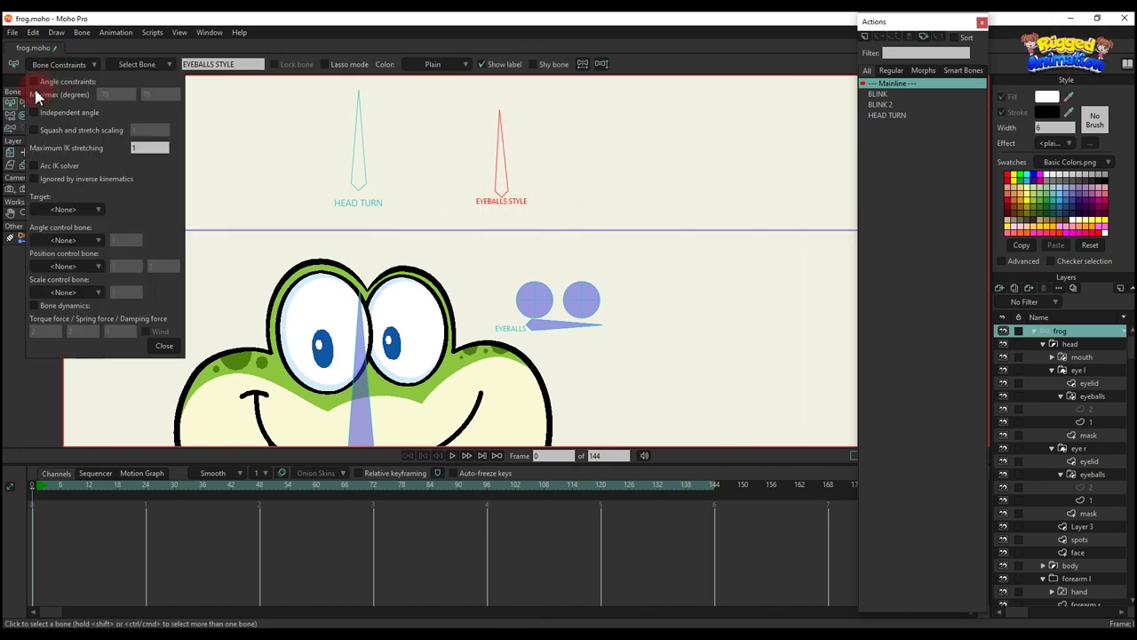
{"action": "left_click", "coordinate": [33, 81]}
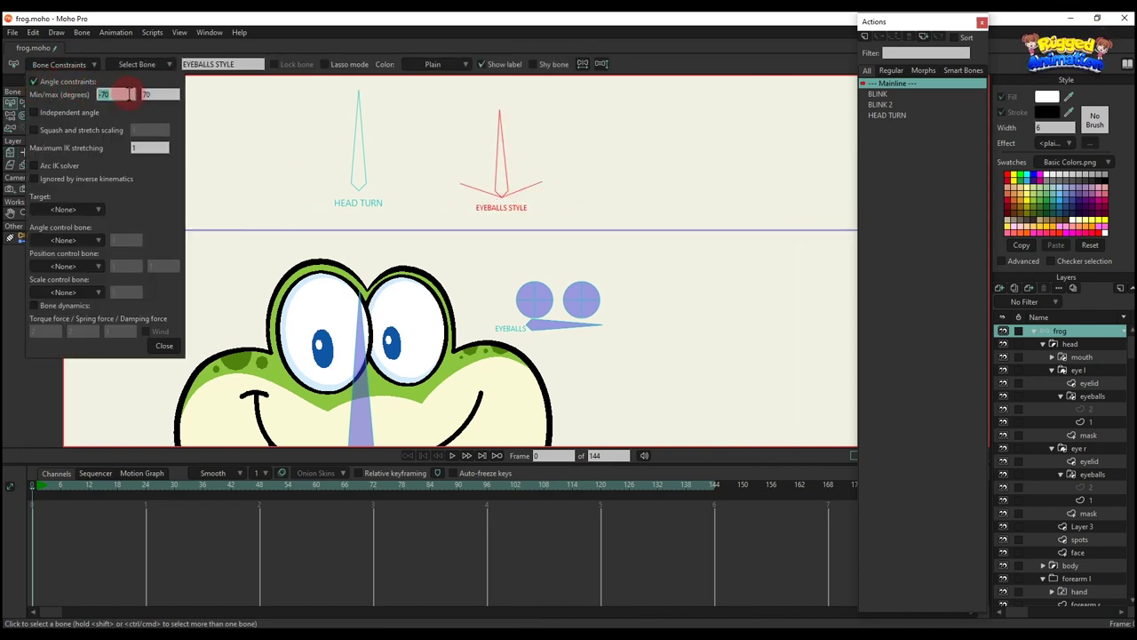
{"action": "left_click", "coordinate": [164, 345]}
{"action": "left_click", "coordinate": [516, 188]}
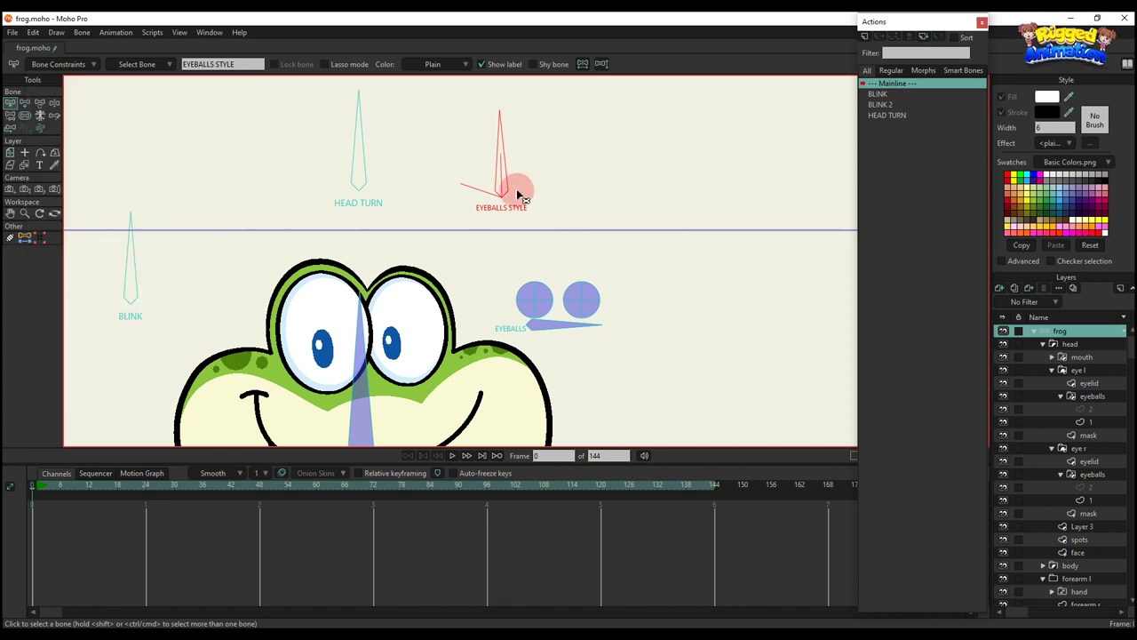
Step: Create a smart bone action named EYEBALLS STYLE for the EYEBALLS STYLE bone
{"action": "scroll", "coordinate": [434, 248], "scroll_direction": "down", "scroll_amount": 2}
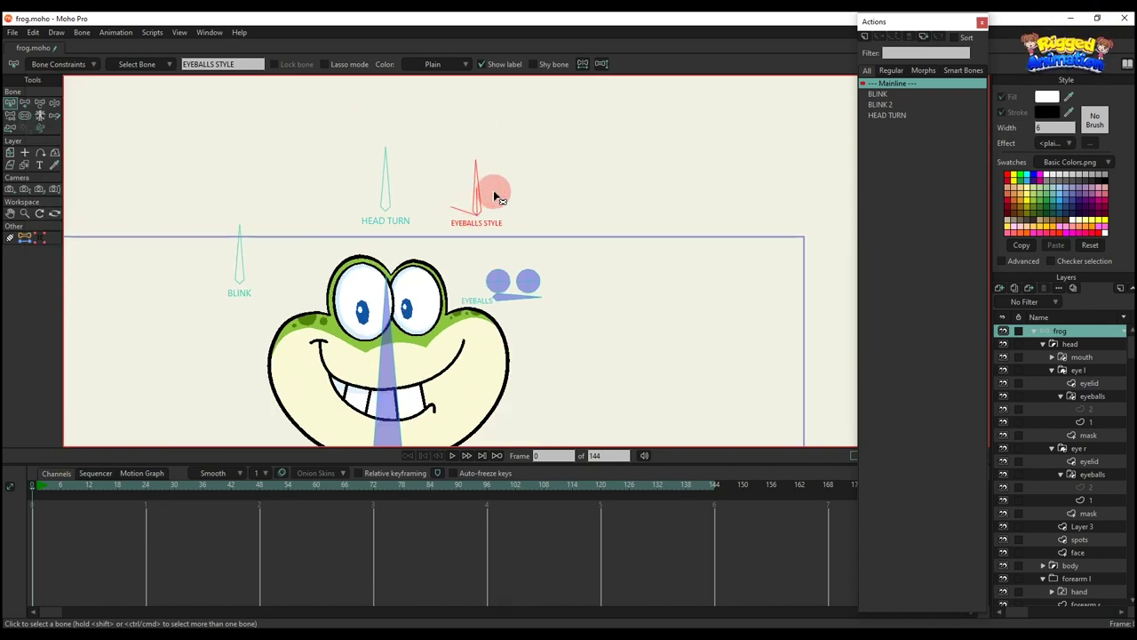
{"action": "key", "text": "t"}
{"action": "left_click", "coordinate": [922, 72]}
{"action": "left_click", "coordinate": [864, 38]}
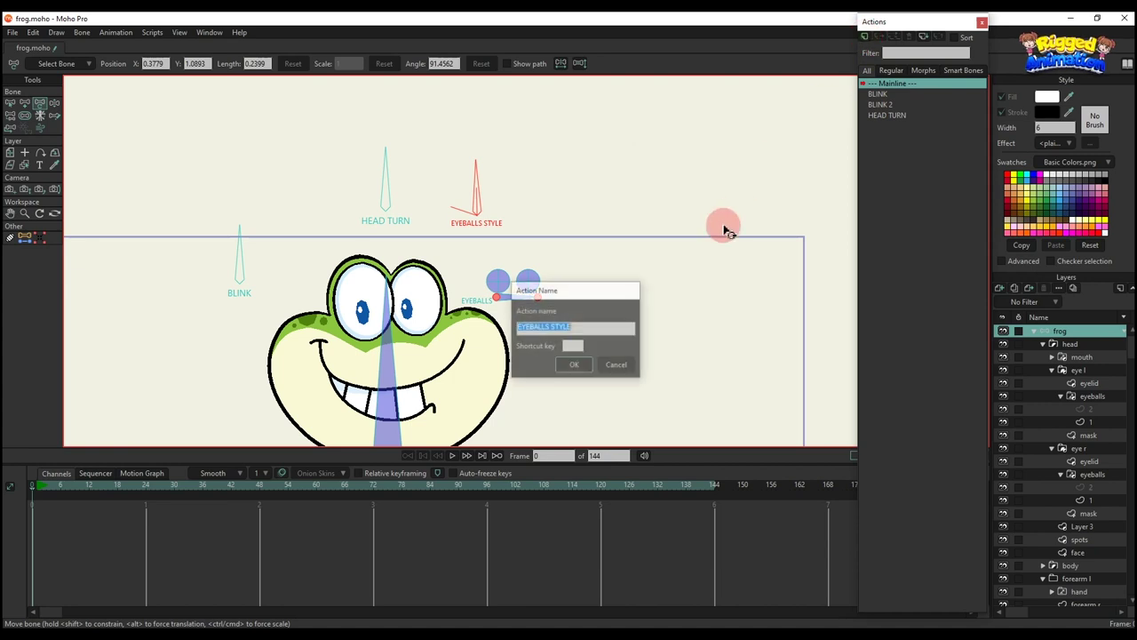
{"action": "left_click", "coordinate": [579, 365]}
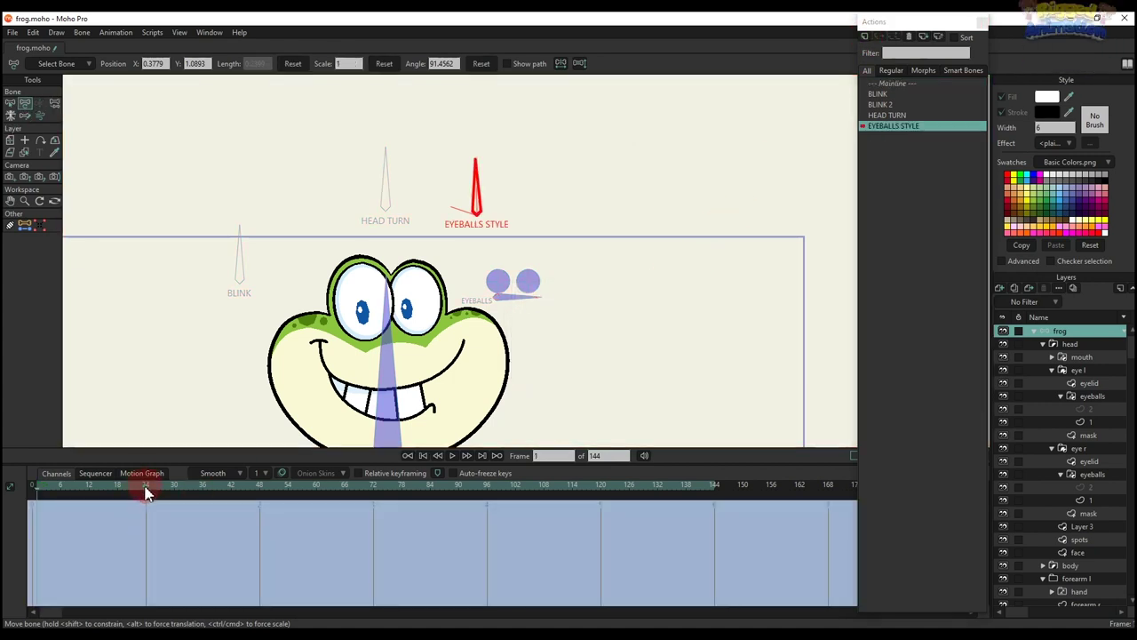
Step: At frame 24 of the action, rotate the EYEBALLS STYLE bone to its limit at 161.4562 degrees
{"action": "left_click", "coordinate": [144, 490]}
{"action": "left_click", "coordinate": [210, 428]}
{"action": "key", "text": "t"}
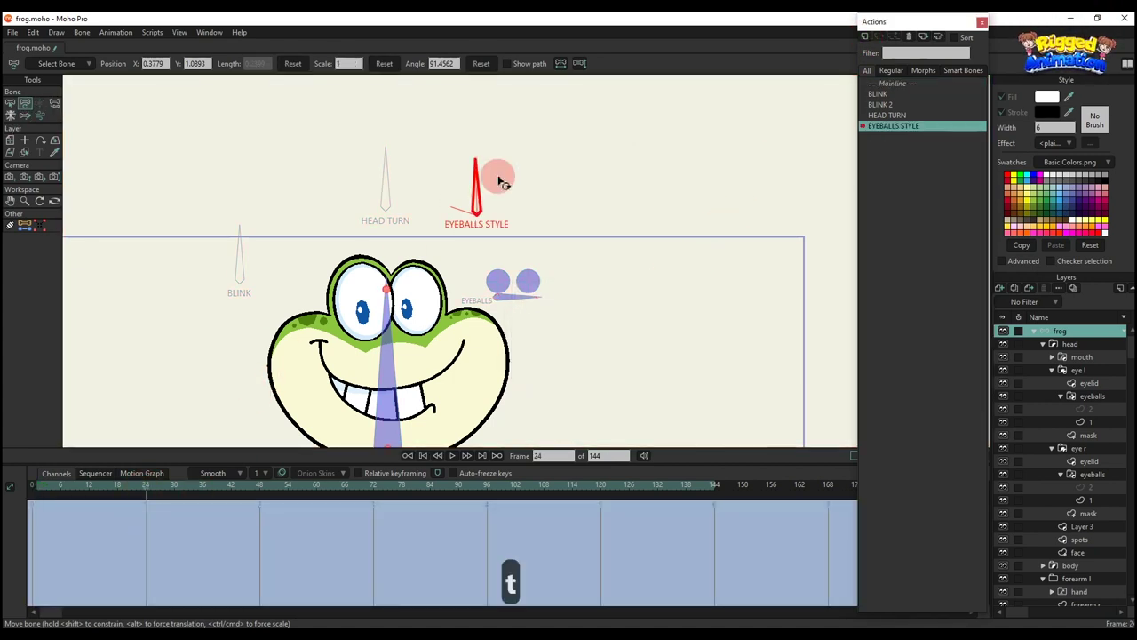
{"action": "left_click_drag", "start_coordinate": [481, 176], "coordinate": [427, 293]}
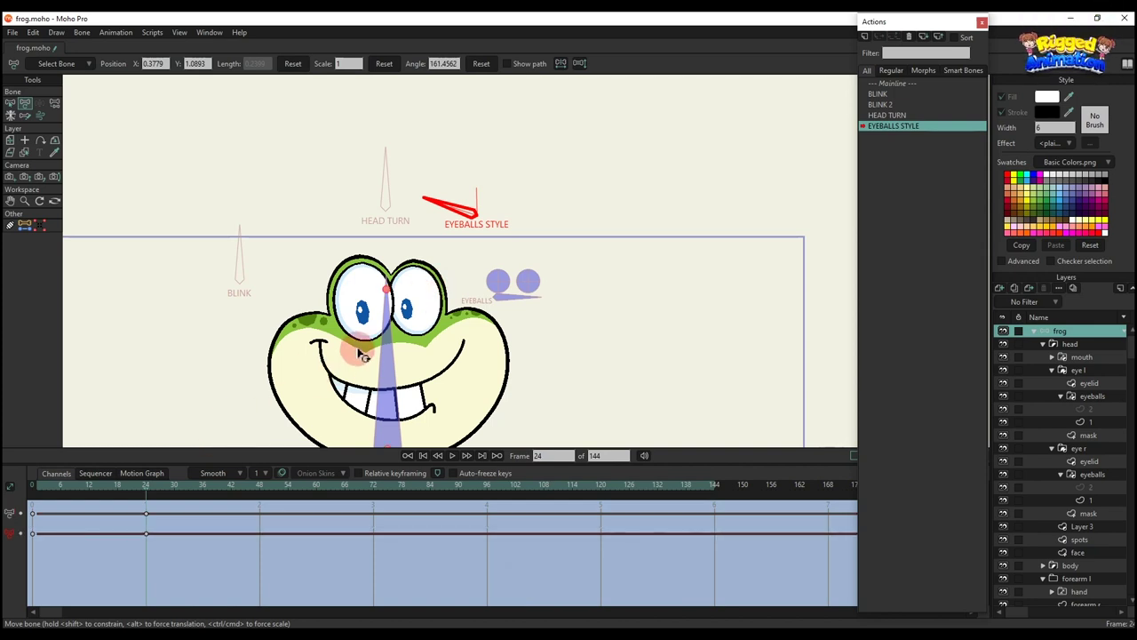
Step: Switch the eyeballs groups of eye l and eye r to child layer 2 at frame 24 of the action
{"action": "scroll", "coordinate": [356, 350], "scroll_direction": "up", "scroll_amount": 2}
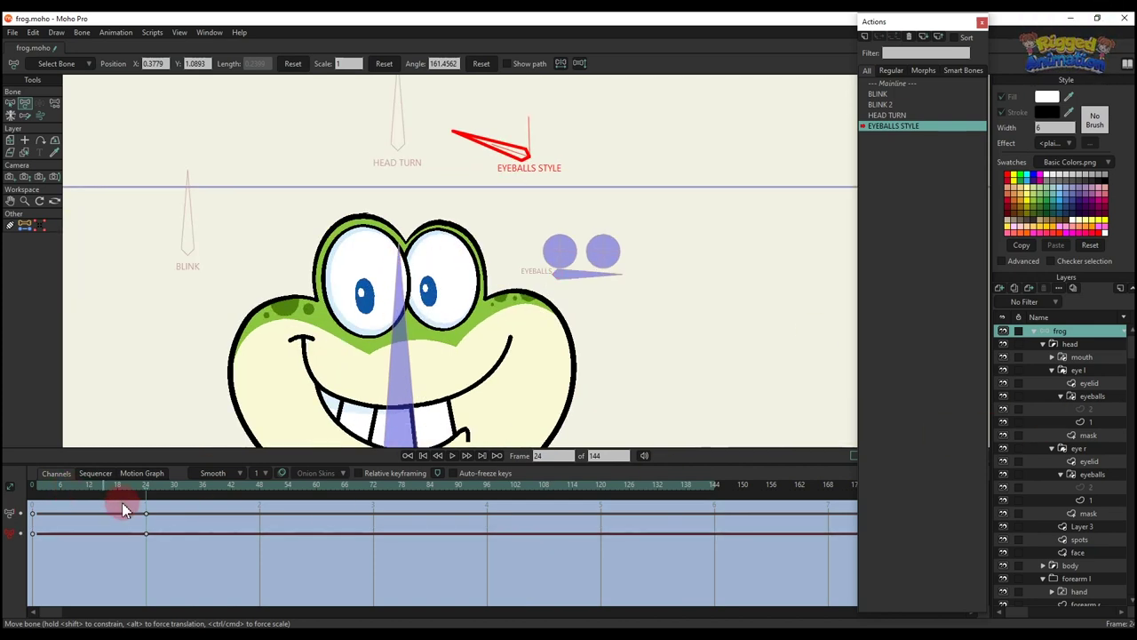
{"action": "left_click", "coordinate": [1087, 398]}
{"action": "right_click", "coordinate": [1085, 399]}
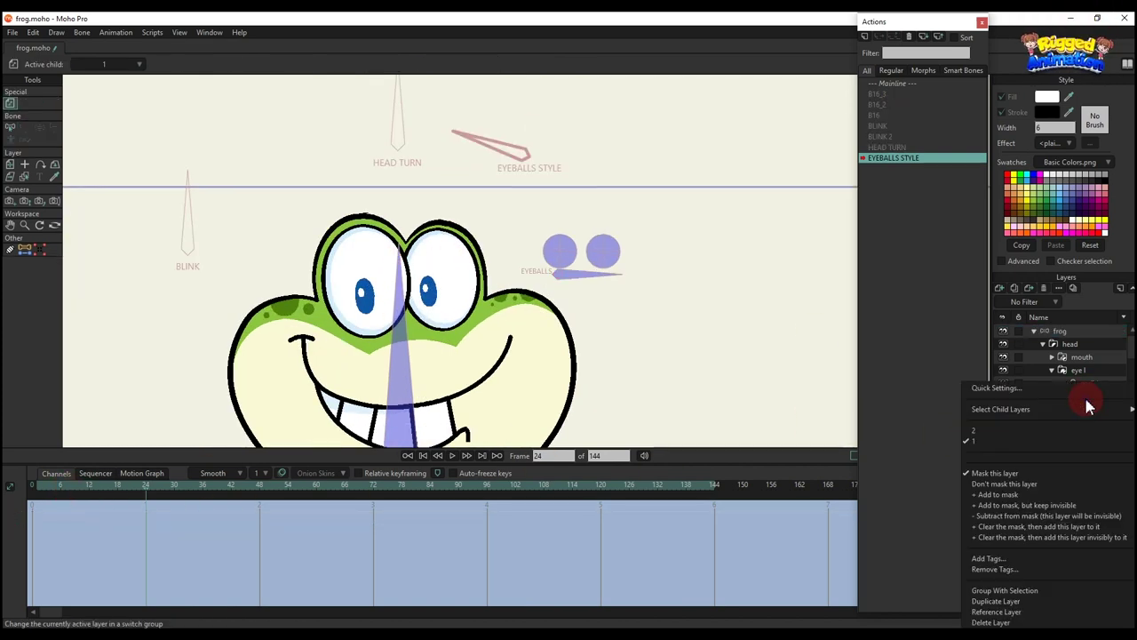
{"action": "left_click", "coordinate": [978, 430]}
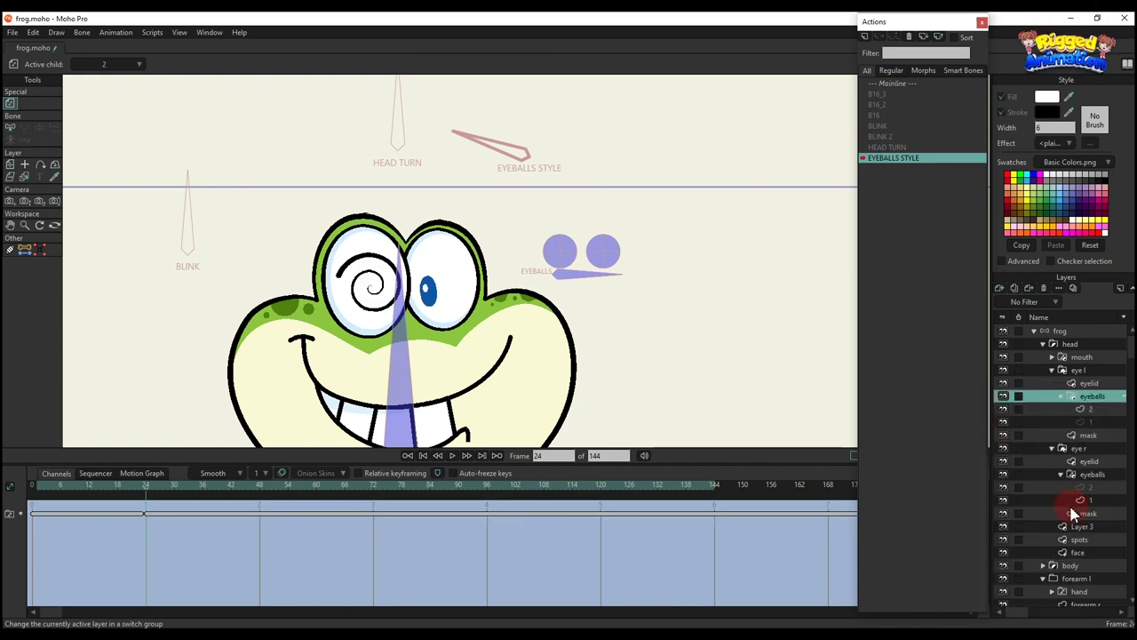
{"action": "left_click", "coordinate": [1092, 475]}
{"action": "right_click", "coordinate": [1092, 477]}
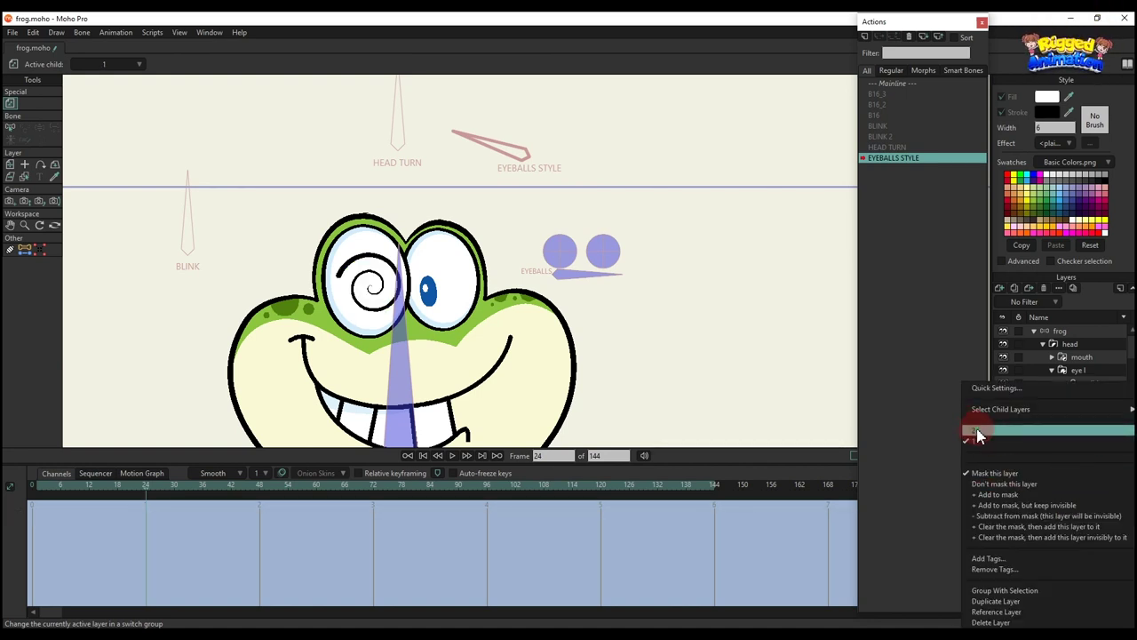
{"action": "left_click", "coordinate": [977, 435]}
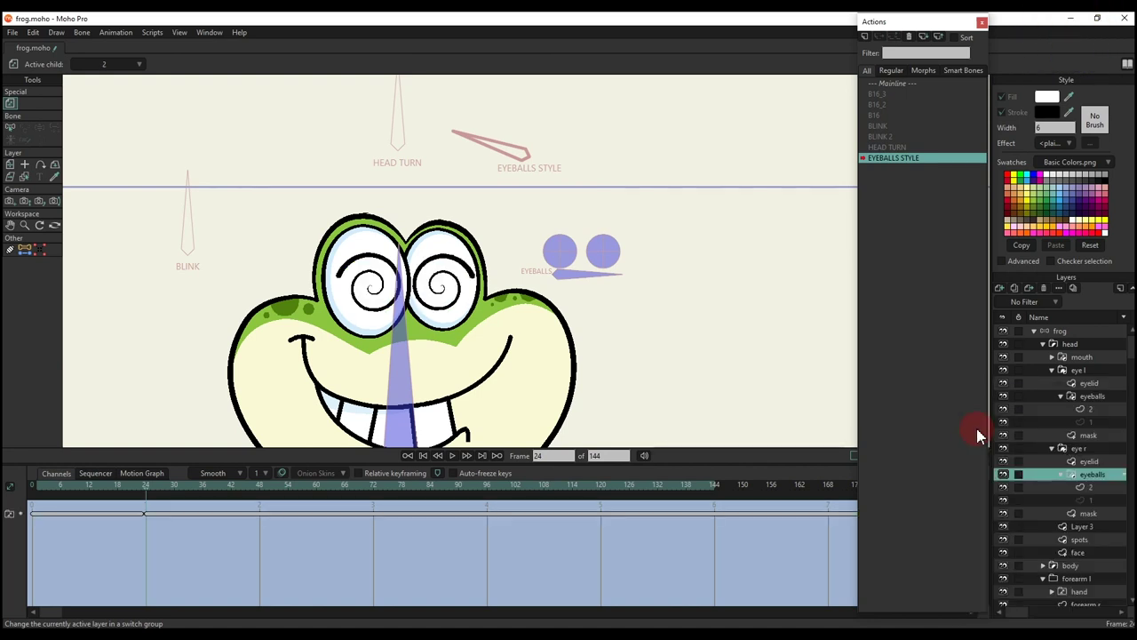
Step: Return to the Mainline timeline and select the frog layer
{"action": "left_click", "coordinate": [901, 83]}
{"action": "double_click", "coordinate": [907, 86]}
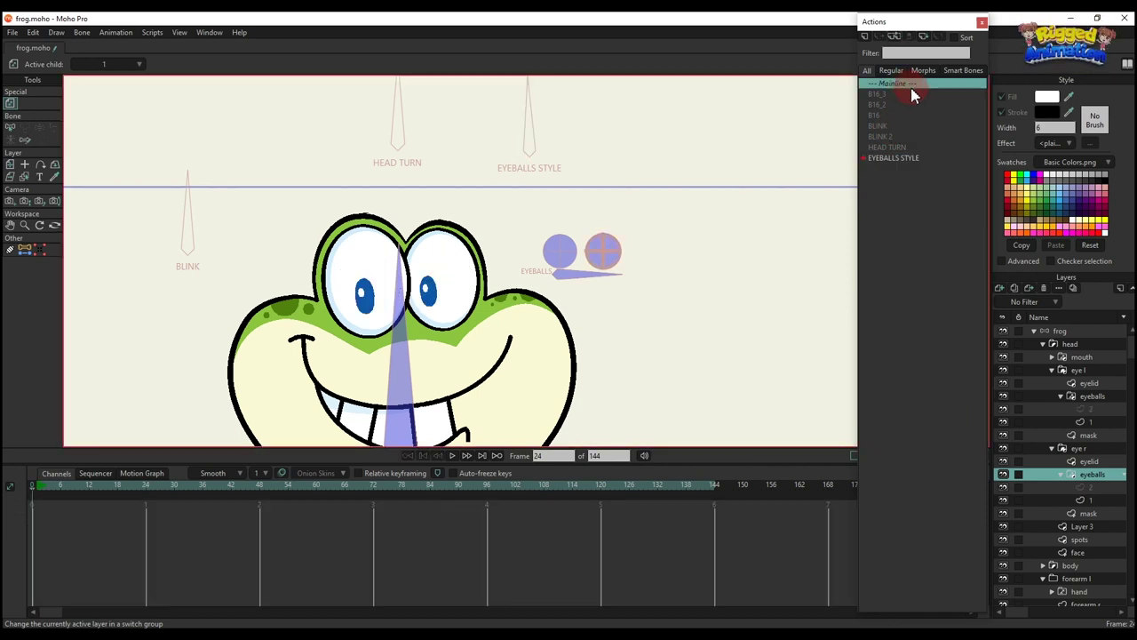
{"action": "left_click", "coordinate": [1037, 328]}
Step: Rotate the EYEBALLS STYLE bone to its 161.4562 degree limit at frame 15 on the Mainline
{"action": "left_click", "coordinate": [105, 487]}
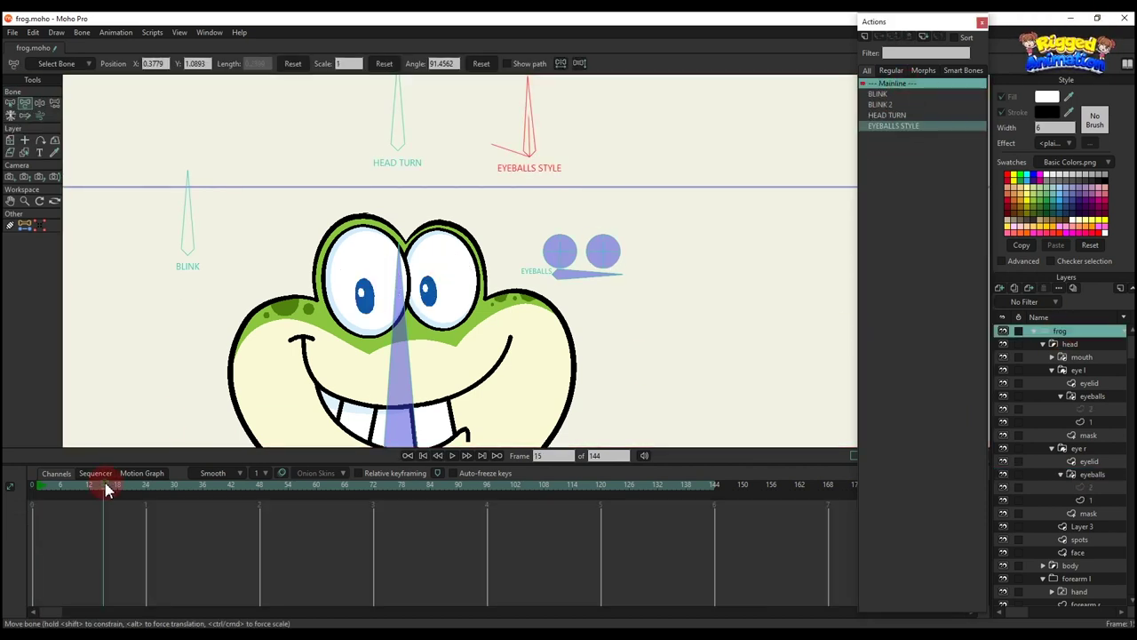
{"action": "scroll", "coordinate": [544, 166], "scroll_direction": "down", "scroll_amount": 2}
{"action": "left_click_drag", "start_coordinate": [539, 135], "coordinate": [507, 168]}
Step: Play back the spiral eyes from the test rotation and delete the test keyframes
{"action": "key", "text": "space"}
{"action": "key", "text": "space"}
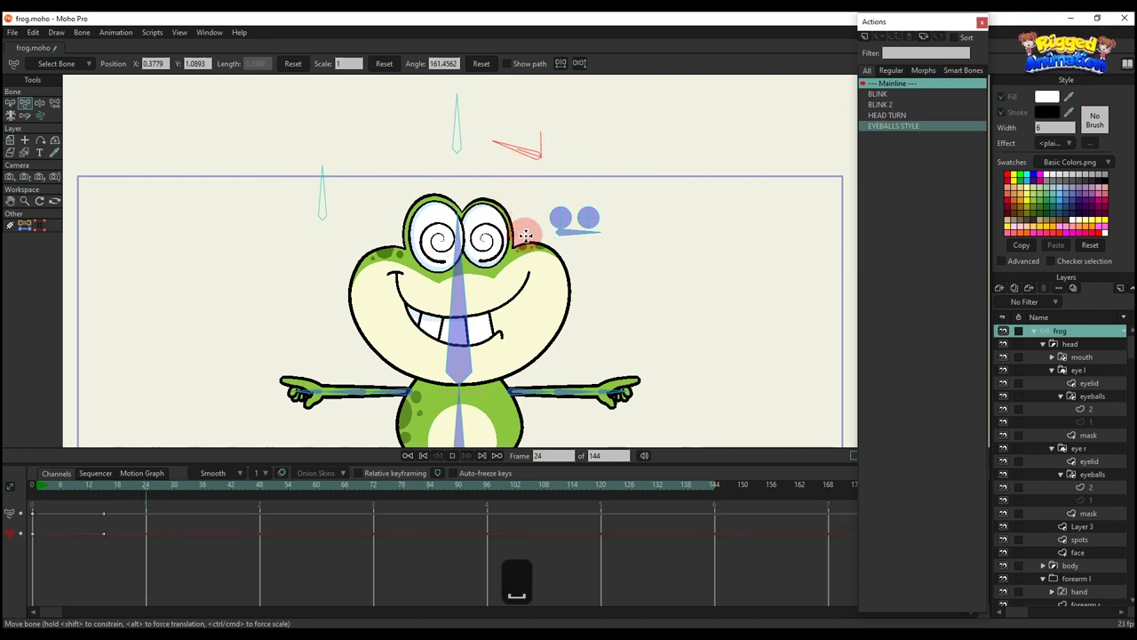
{"action": "scroll", "coordinate": [528, 238], "scroll_direction": "down", "scroll_amount": 1}
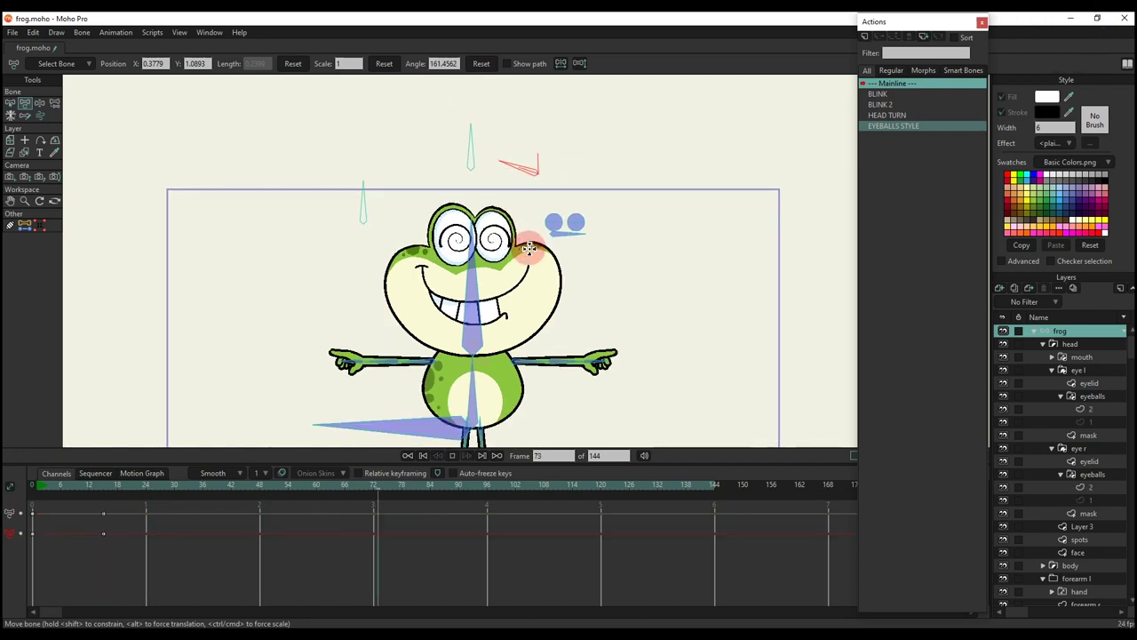
{"action": "key", "text": "space"}
{"action": "key", "text": "BackSpace"}
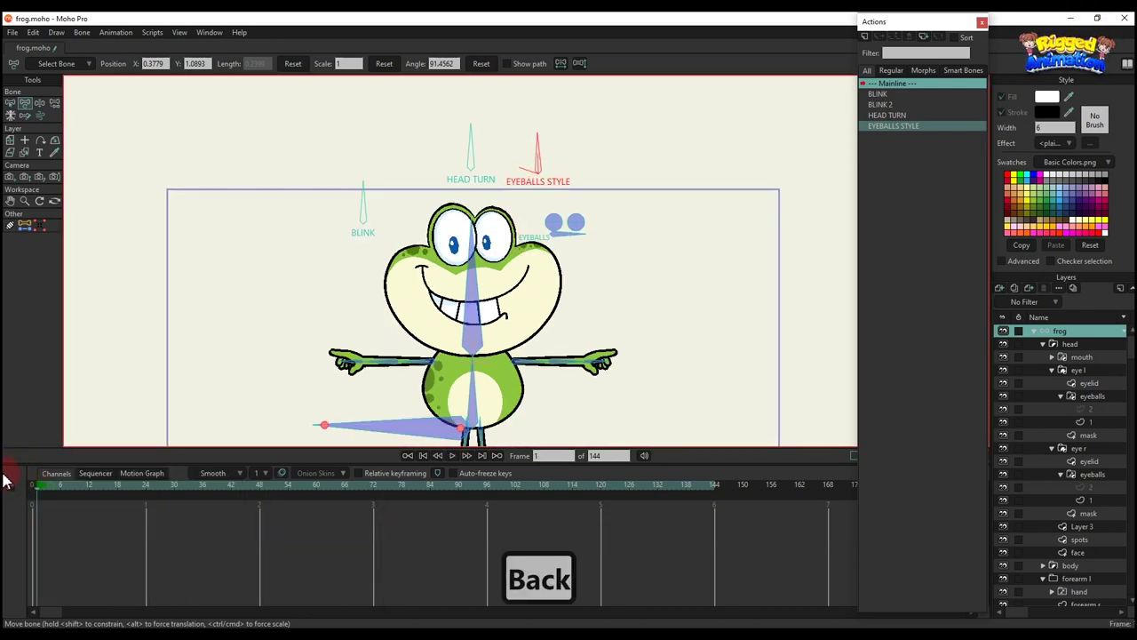
Step: At frame 0, draw an unparented upright bone beside the frog's face, below the EYEBALLS bone, and lower its bone strength
{"action": "scroll", "coordinate": [564, 284], "scroll_direction": "up", "scroll_amount": 2}
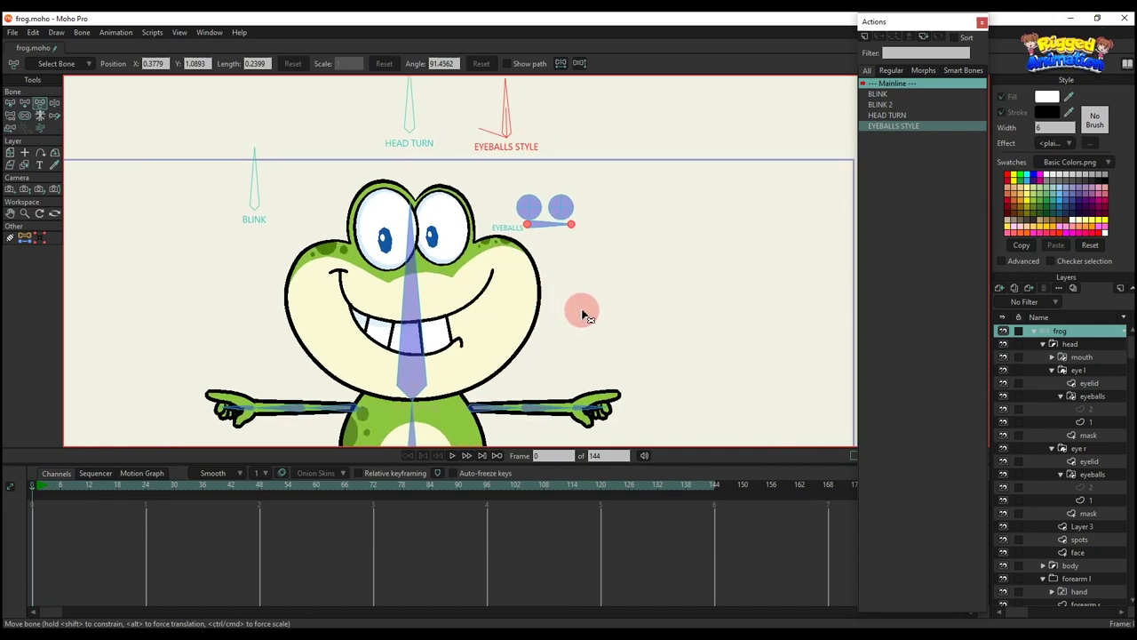
{"action": "key", "text": "b"}
{"action": "key", "text": "a"}
{"action": "left_click_drag", "start_coordinate": [582, 342], "coordinate": [578, 268]}
{"action": "key", "text": "s"}
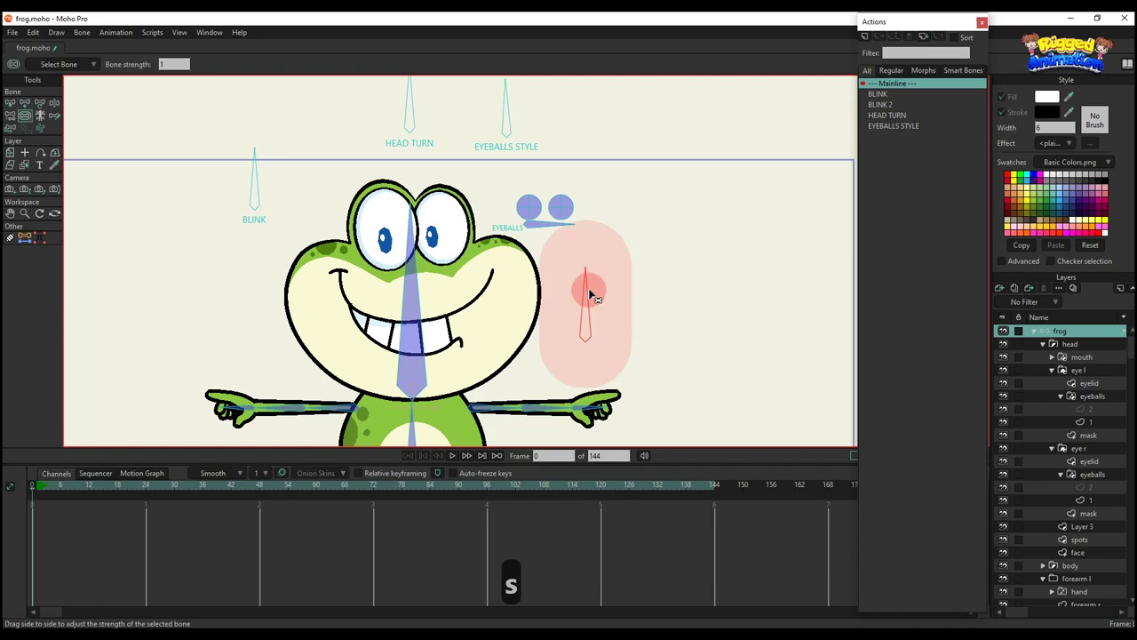
{"action": "key", "text": "p"}
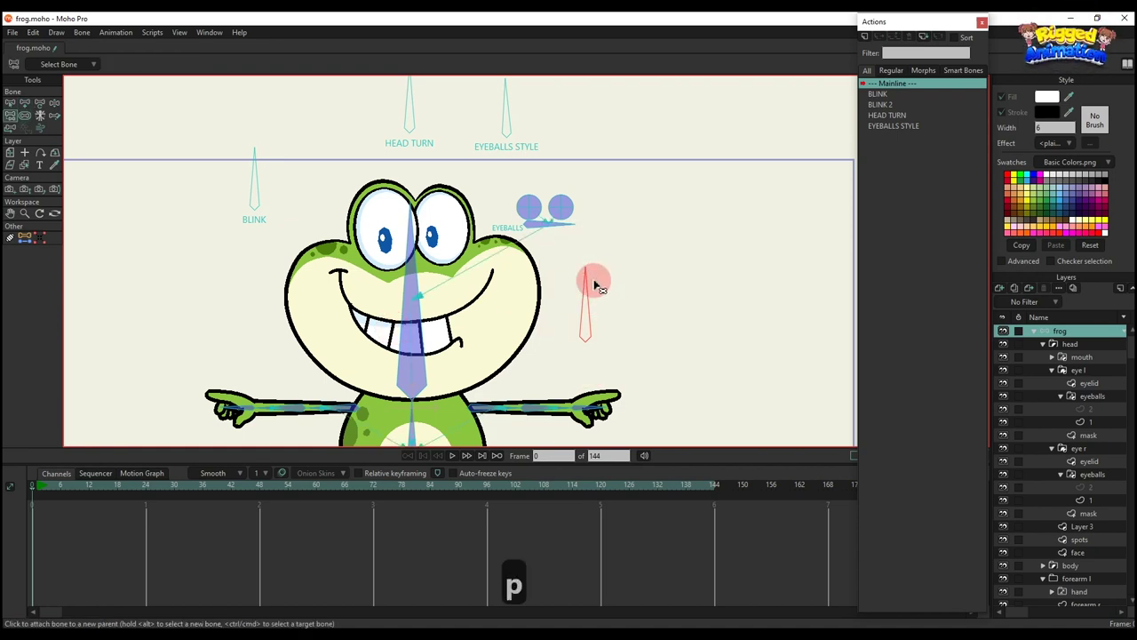
Step: Examine layers 1 and 2 in the head's mouth group
{"action": "scroll", "coordinate": [597, 289], "scroll_direction": "down", "scroll_amount": 2}
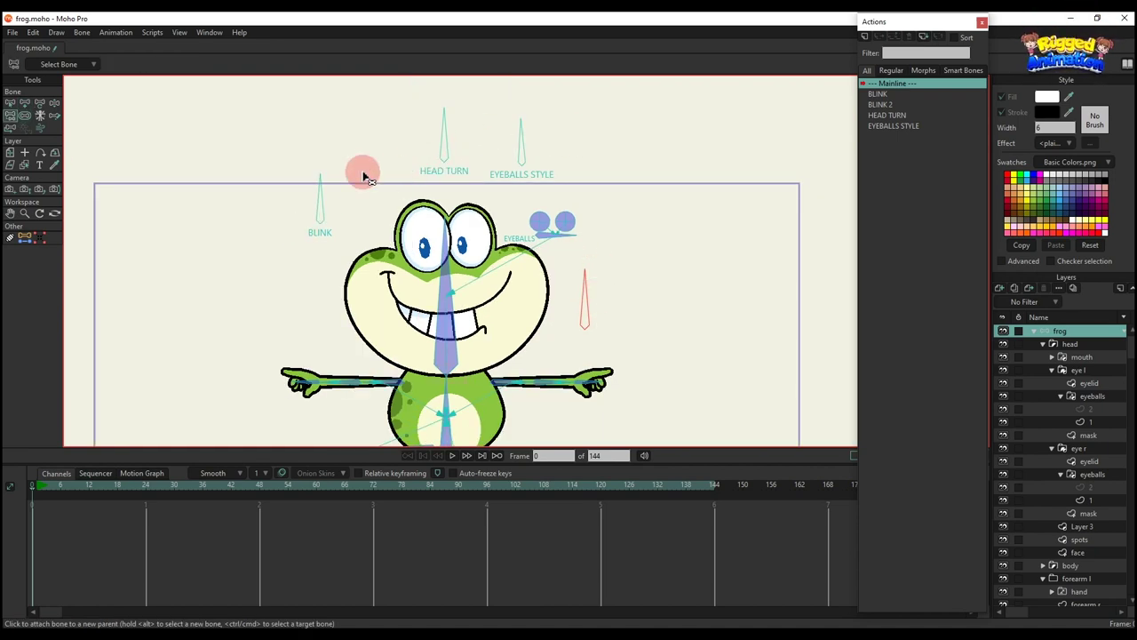
{"action": "scroll", "coordinate": [542, 321], "scroll_direction": "up", "scroll_amount": 2}
{"action": "right_click", "coordinate": [444, 329], "text": "alt"}
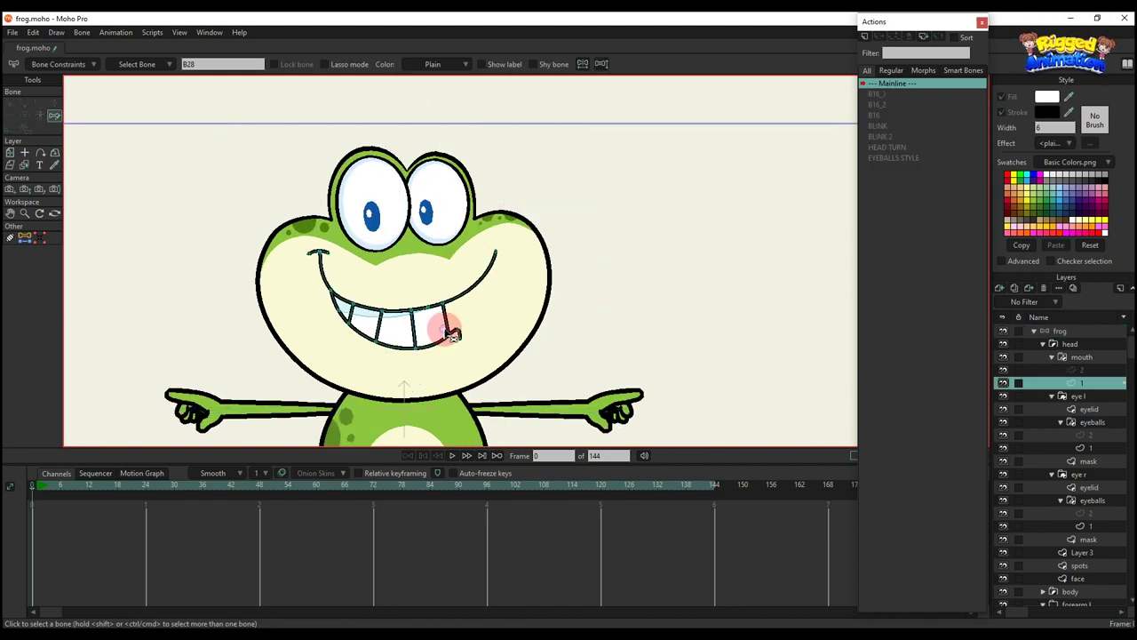
{"action": "left_click", "coordinate": [1083, 372]}
{"action": "left_click", "coordinate": [1084, 383]}
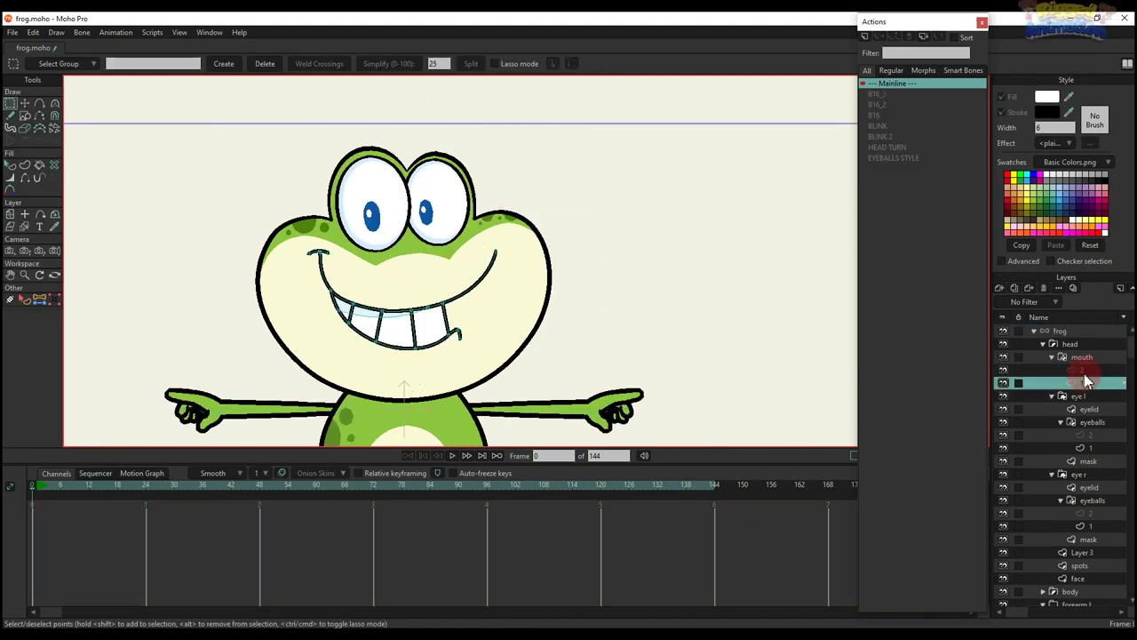
{"action": "left_click", "coordinate": [1084, 371]}
{"action": "left_click", "coordinate": [1084, 383]}
{"action": "left_click", "coordinate": [1084, 369]}
Step: On the frog layer, turn on angle constraints for the new bone beside the face with a minimum of 0 degrees
{"action": "left_click", "coordinate": [1071, 330]}
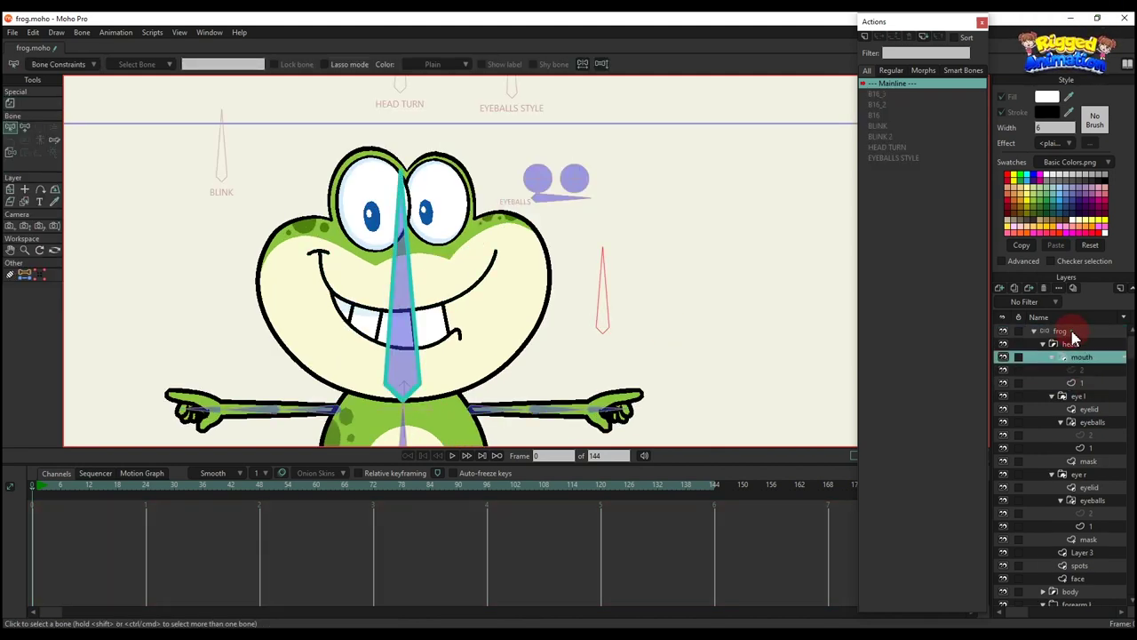
{"action": "scroll", "coordinate": [579, 233], "scroll_direction": "down", "scroll_amount": 2}
{"action": "left_click", "coordinate": [49, 66]}
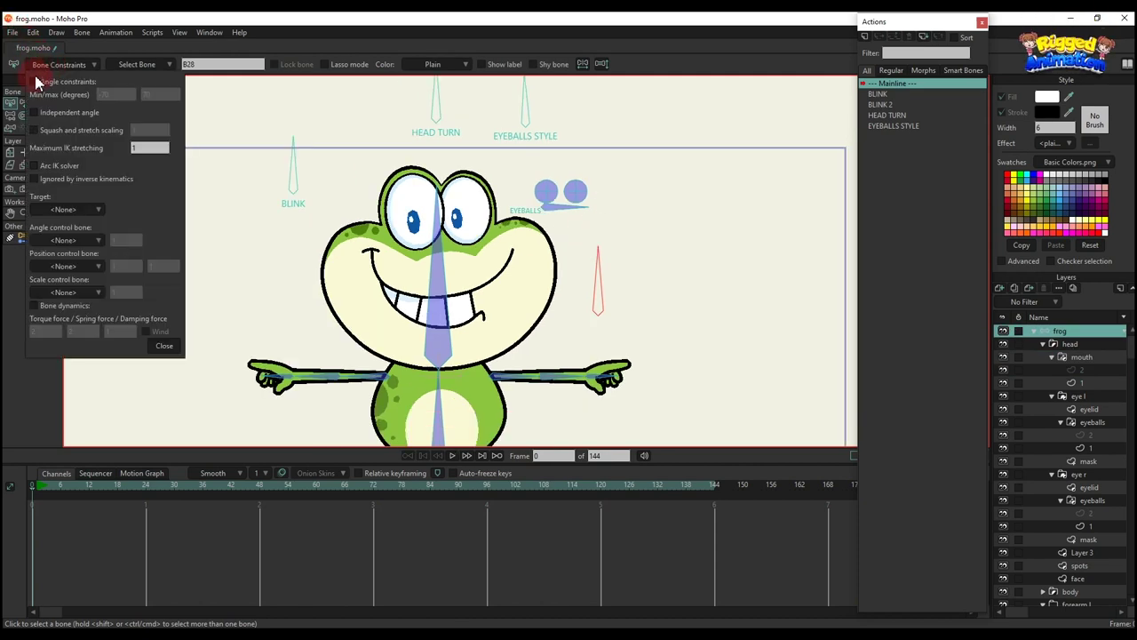
{"action": "left_click", "coordinate": [35, 82]}
{"action": "type", "text": "0"}
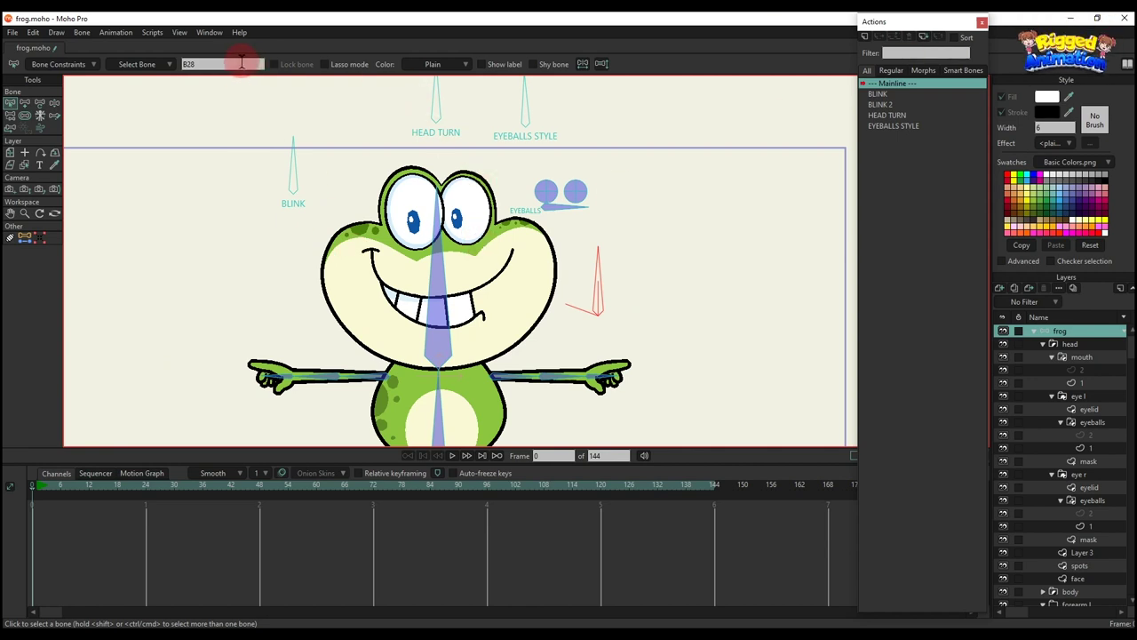
Step: Rename the new bone beside the frog's face as MOUTH
{"action": "type", "text": "MOU"}
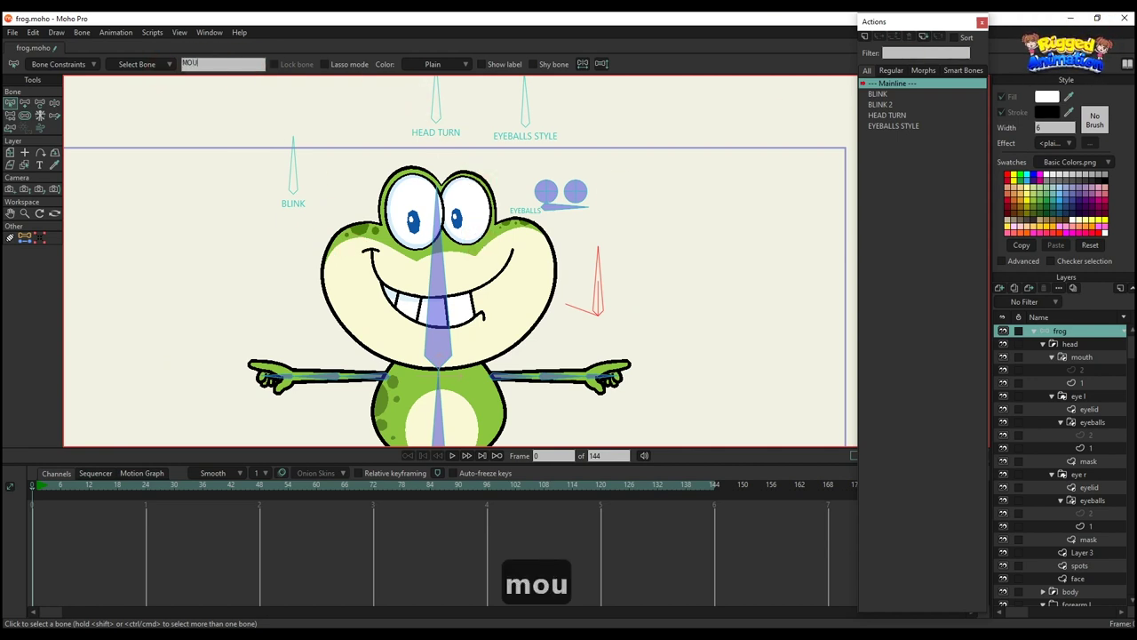
{"action": "key", "text": "Return"}
{"action": "key", "text": "Return"}
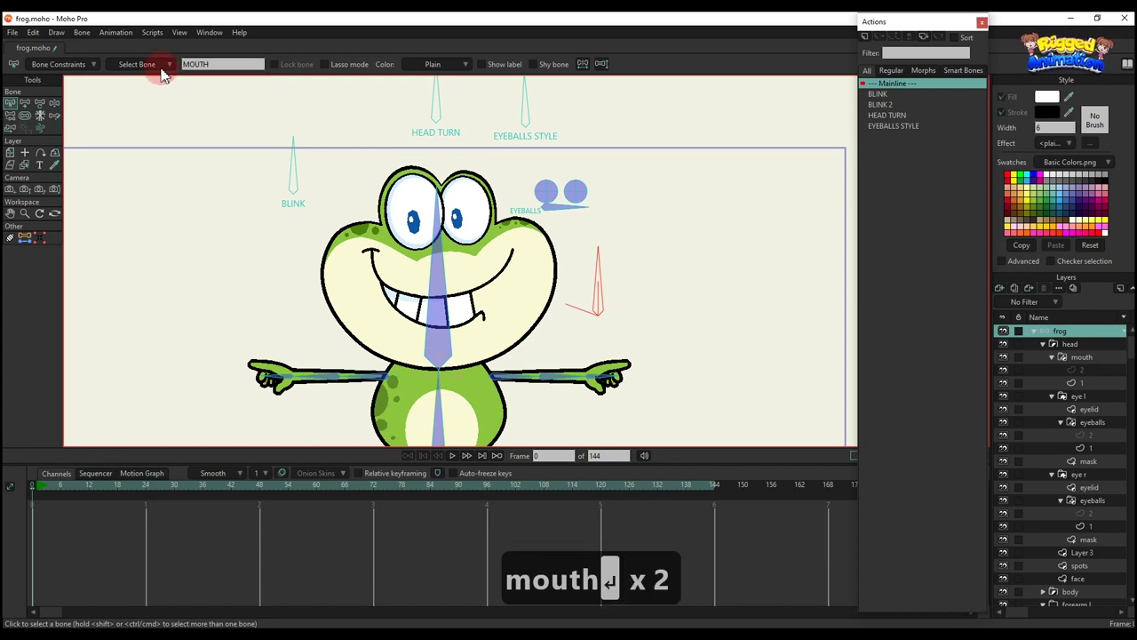
Step: Show the label of the MOUTH bone and create a smart bone action for it named MOUTH
{"action": "left_click", "coordinate": [480, 63]}
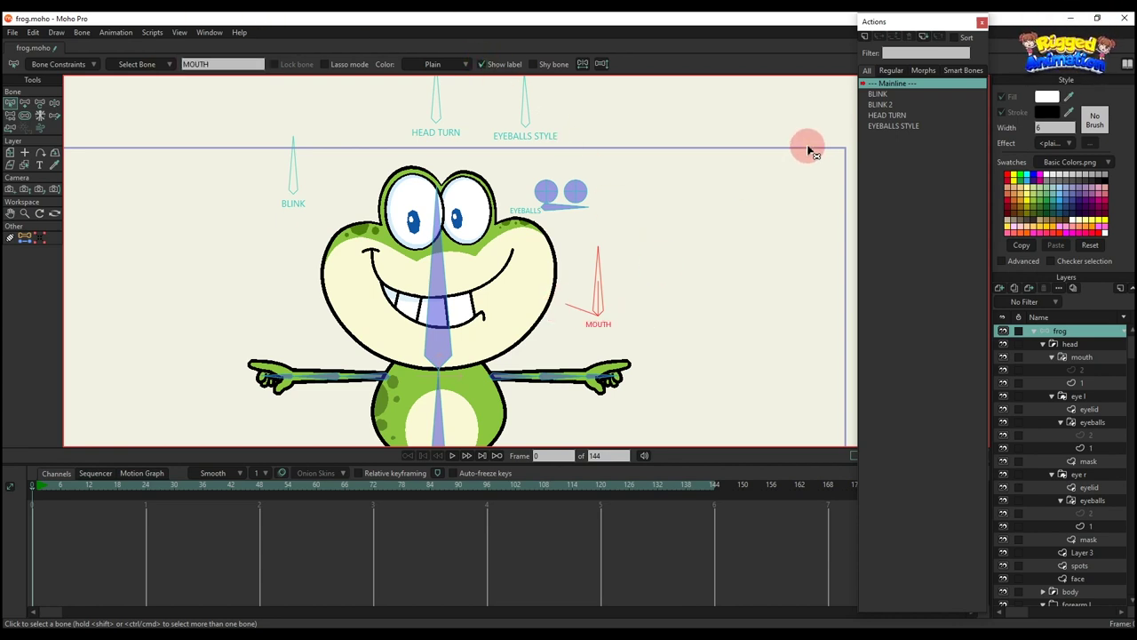
{"action": "left_click", "coordinate": [865, 37]}
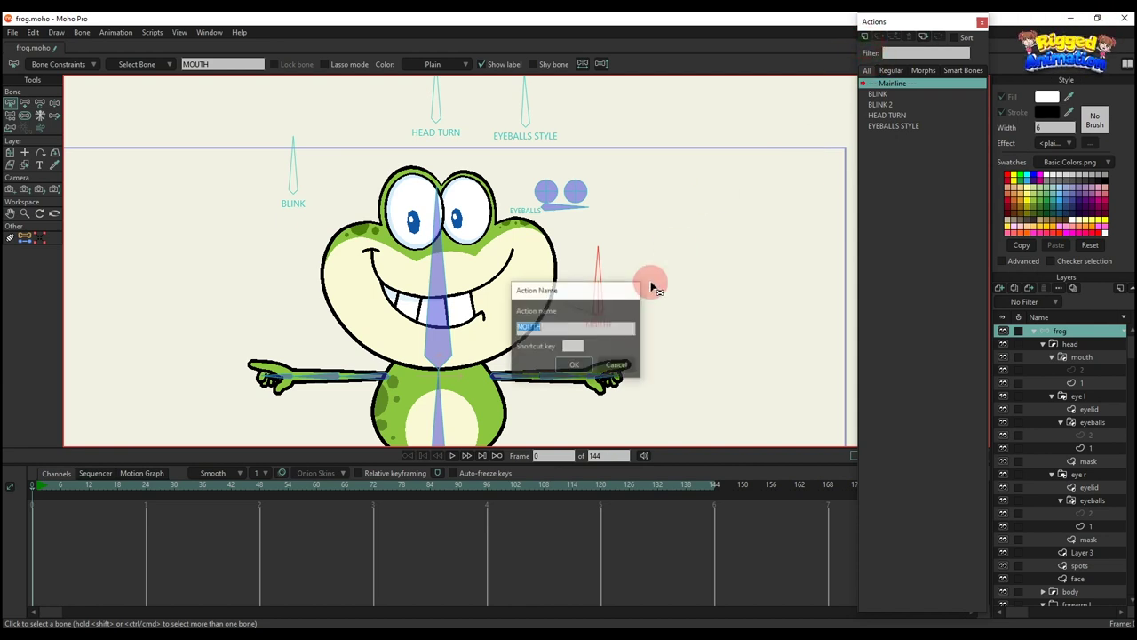
{"action": "left_click", "coordinate": [571, 360]}
Step: At frame 24 of the MOUTH action, rotate the MOUTH bone to its 160-degree limit toward the face
{"action": "left_click", "coordinate": [146, 485]}
{"action": "key", "text": "t"}
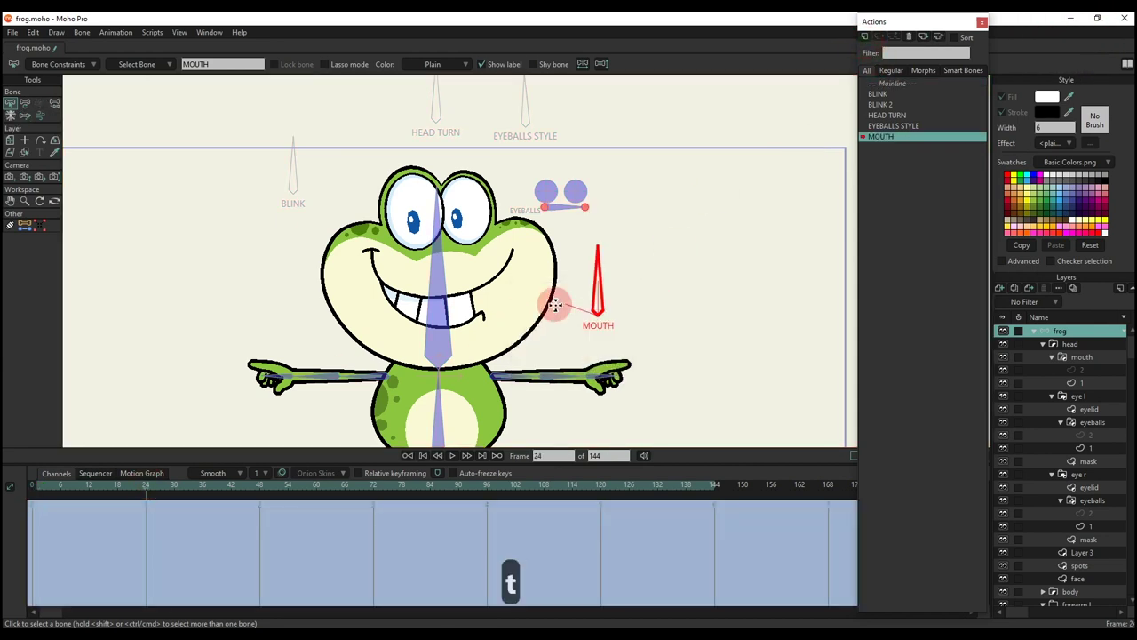
{"action": "left_click_drag", "start_coordinate": [599, 267], "coordinate": [561, 321]}
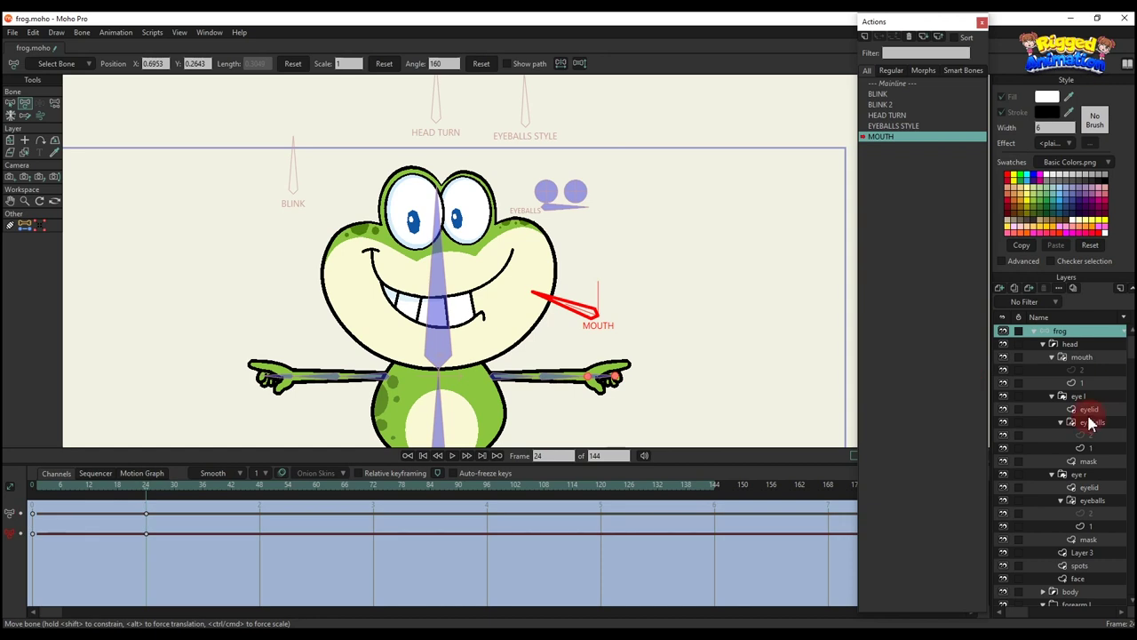
Step: At frame 24 of the MOUTH action, switch the mouth group to child layer 2 and return to Mainline
{"action": "left_click", "coordinate": [1081, 357]}
{"action": "right_click", "coordinate": [1081, 356]}
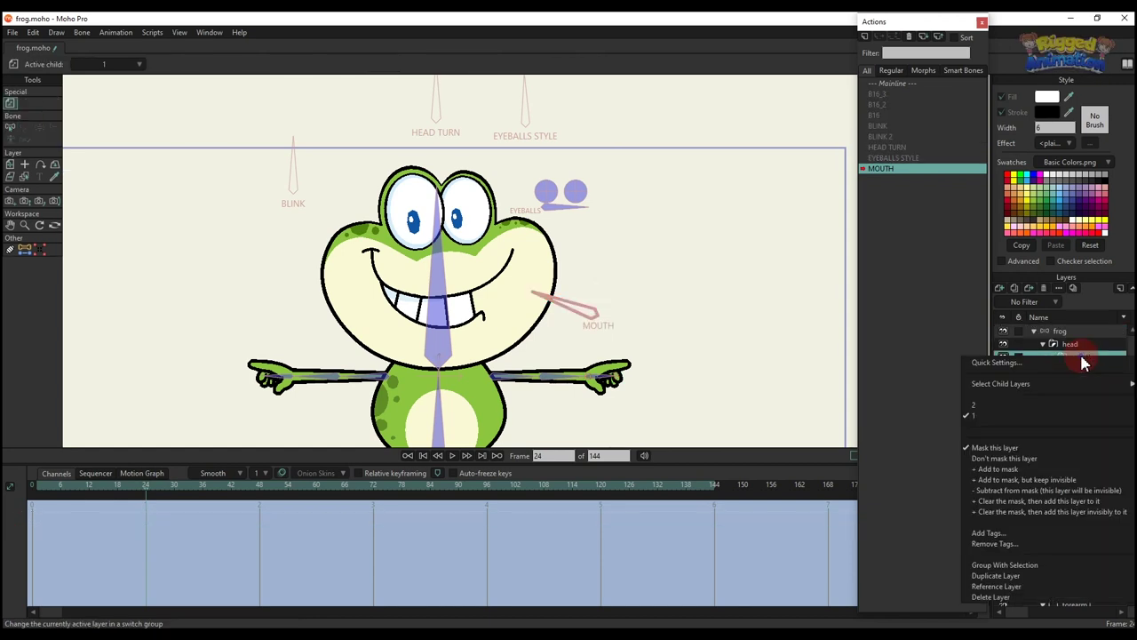
{"action": "left_click", "coordinate": [1003, 405]}
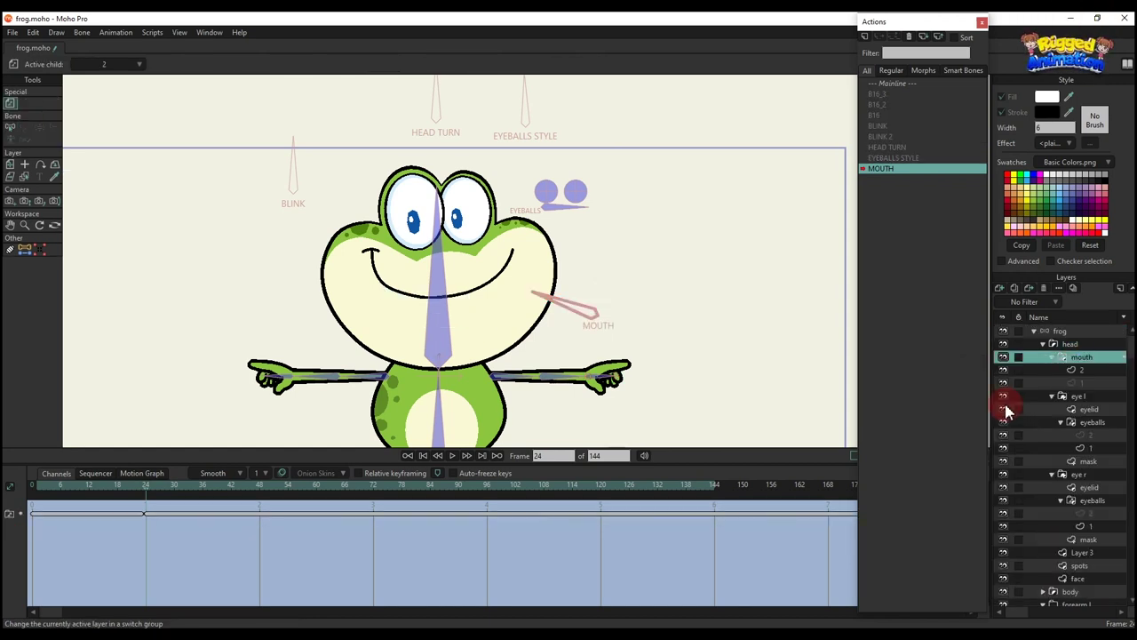
{"action": "left_click", "coordinate": [892, 83]}
Step: On the frog layer, test the mouth switch by rotating the MOUTH bone at an early frame, and go back to frame 0
{"action": "left_click", "coordinate": [1062, 334]}
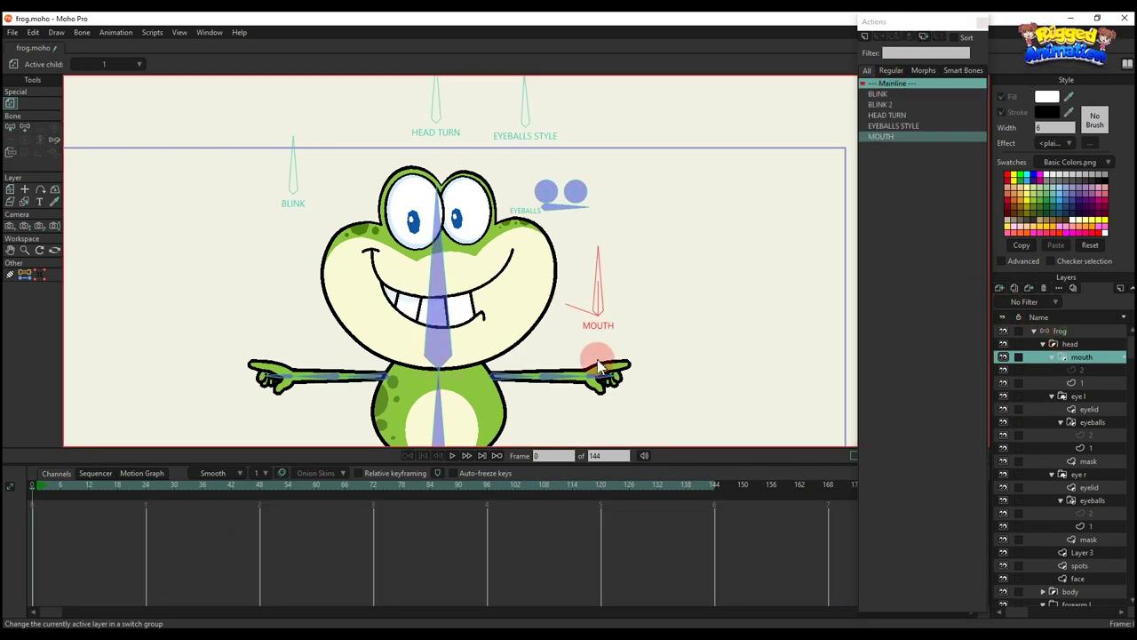
{"action": "left_click", "coordinate": [84, 485]}
{"action": "left_click_drag", "start_coordinate": [655, 261], "coordinate": [553, 330]}
{"action": "left_click", "coordinate": [15, 487]}
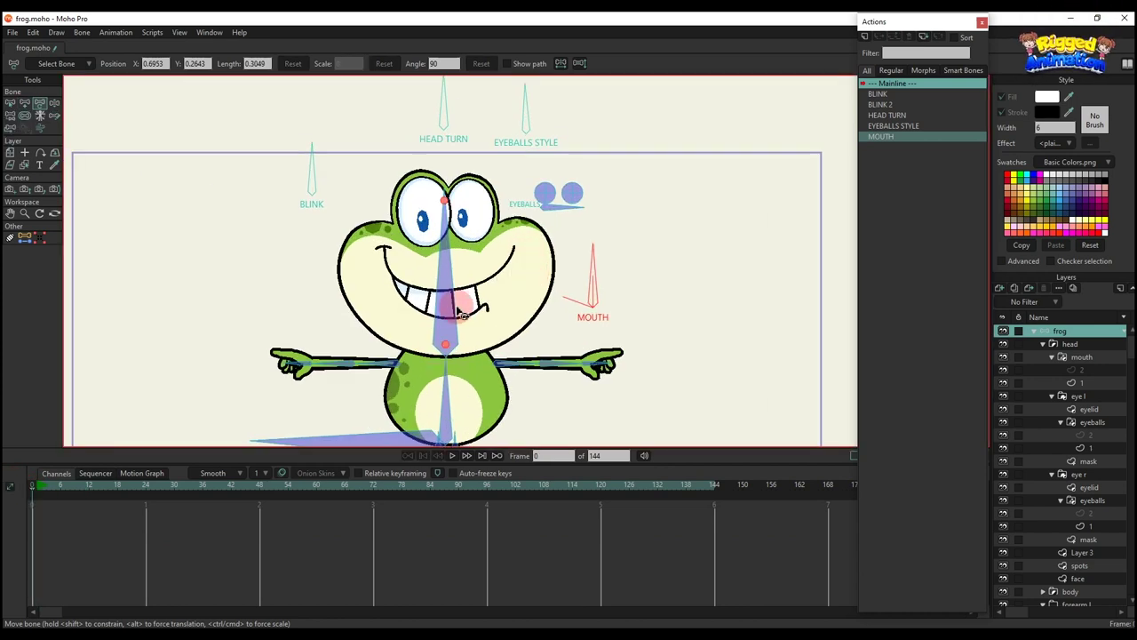
Step: Add a vector layer above layer 2 in the mouth group and name it 3
{"action": "left_click", "coordinate": [1102, 369]}
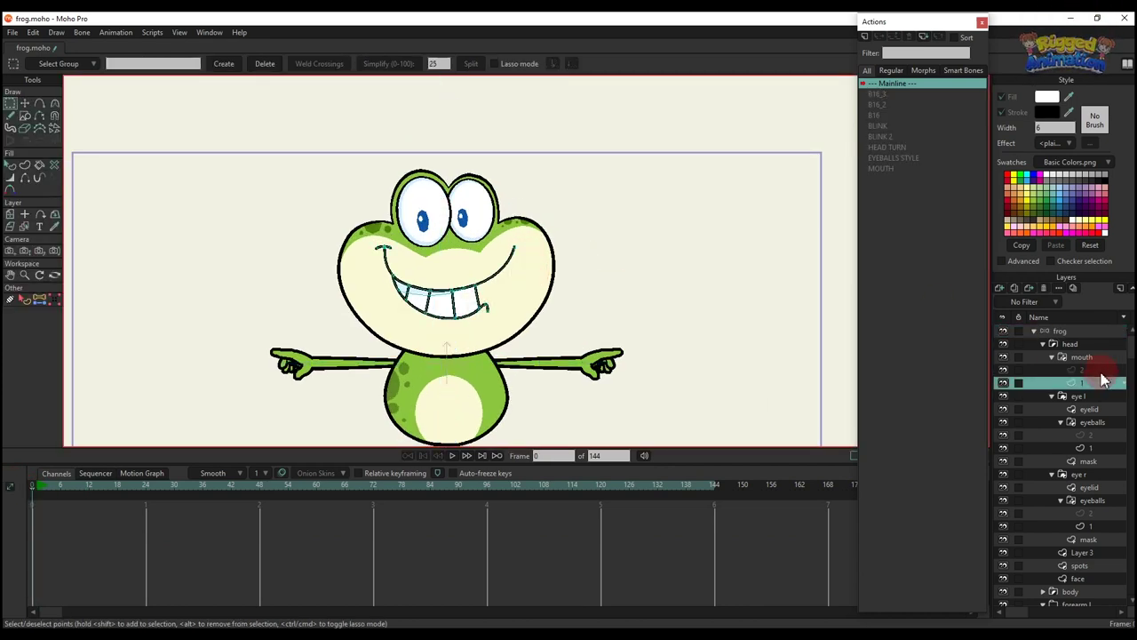
{"action": "left_click", "coordinate": [1002, 288]}
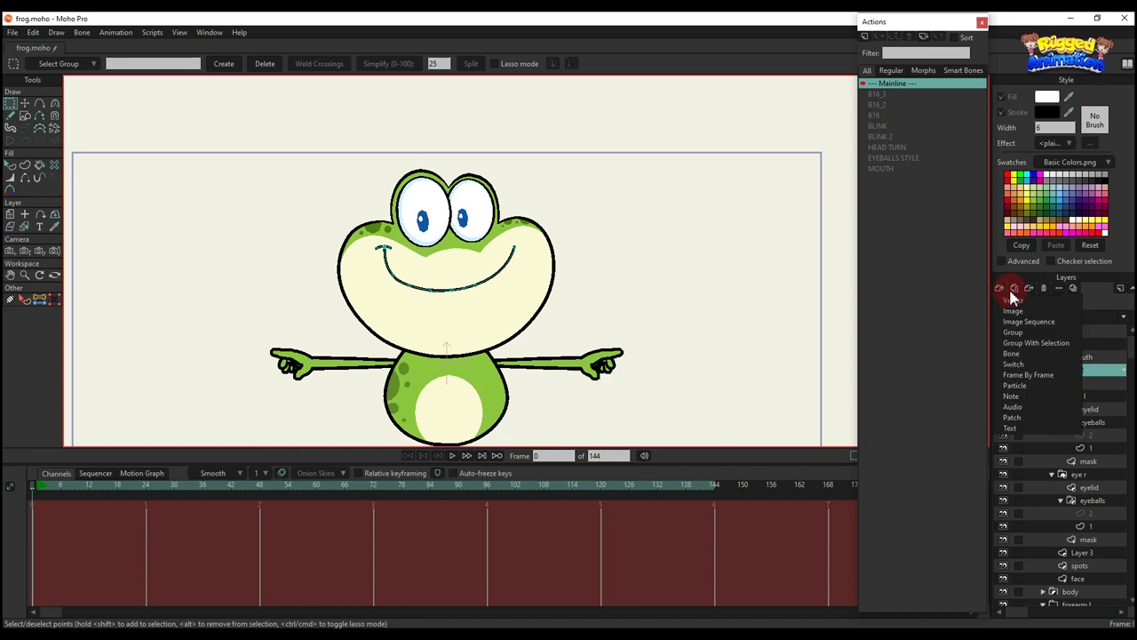
{"action": "left_click", "coordinate": [1041, 317]}
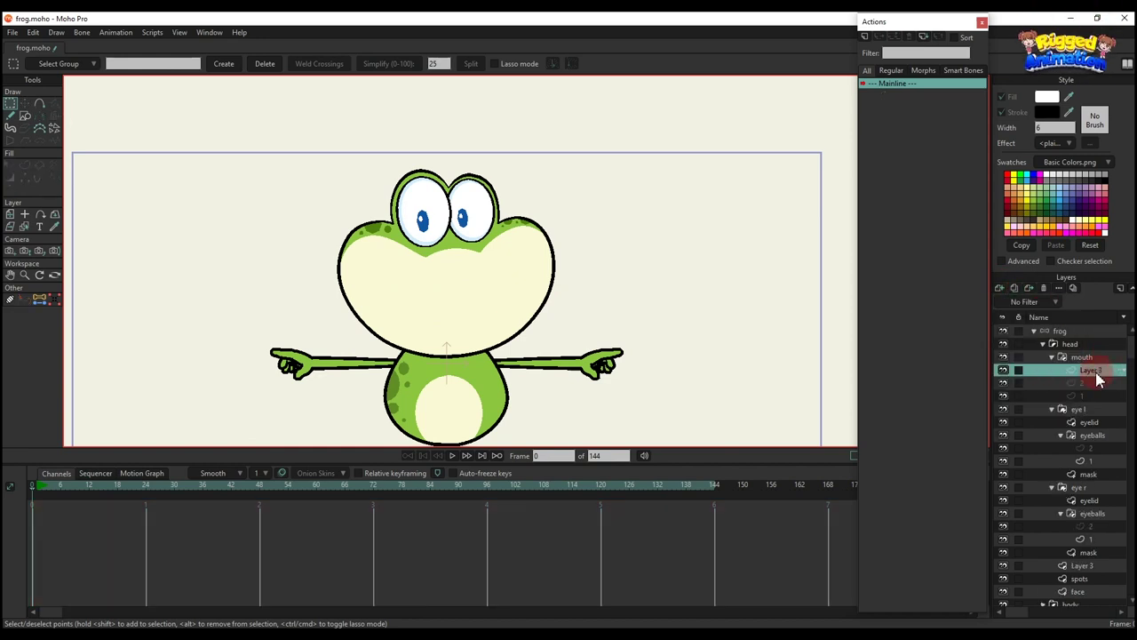
{"action": "double_click", "coordinate": [1099, 374]}
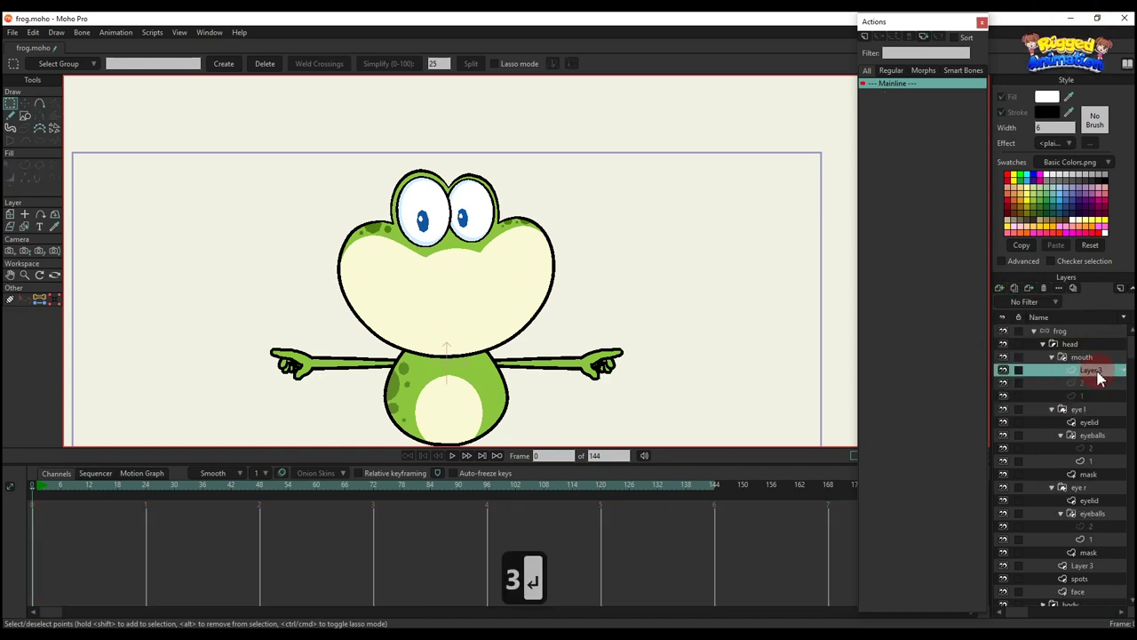
{"action": "double_click", "coordinate": [1095, 373]}
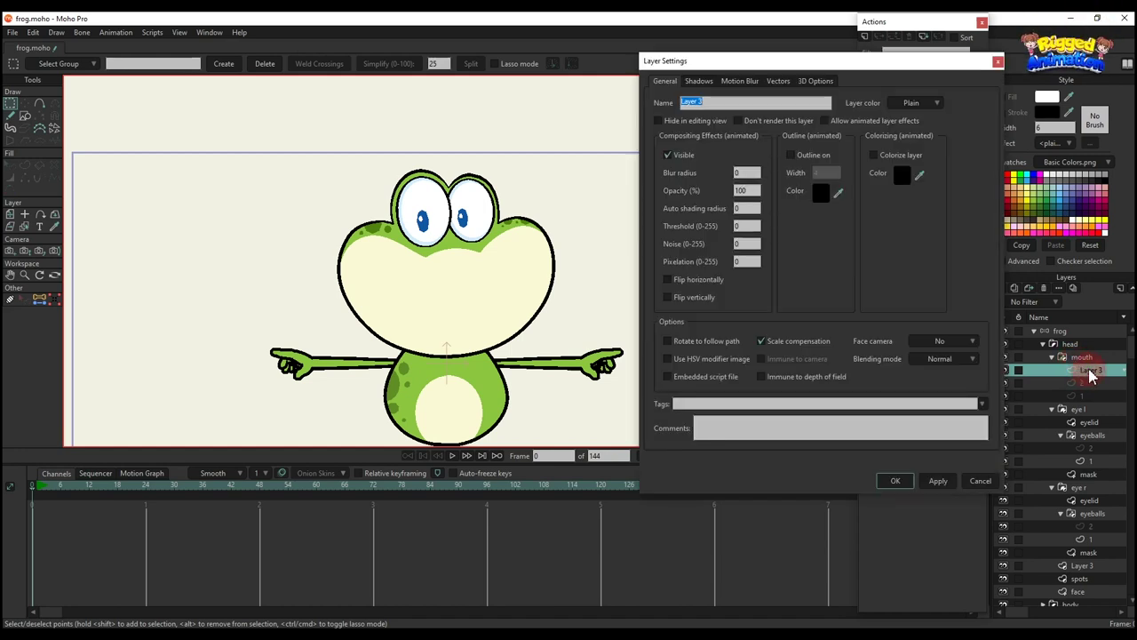
{"action": "type", "text": "3"}
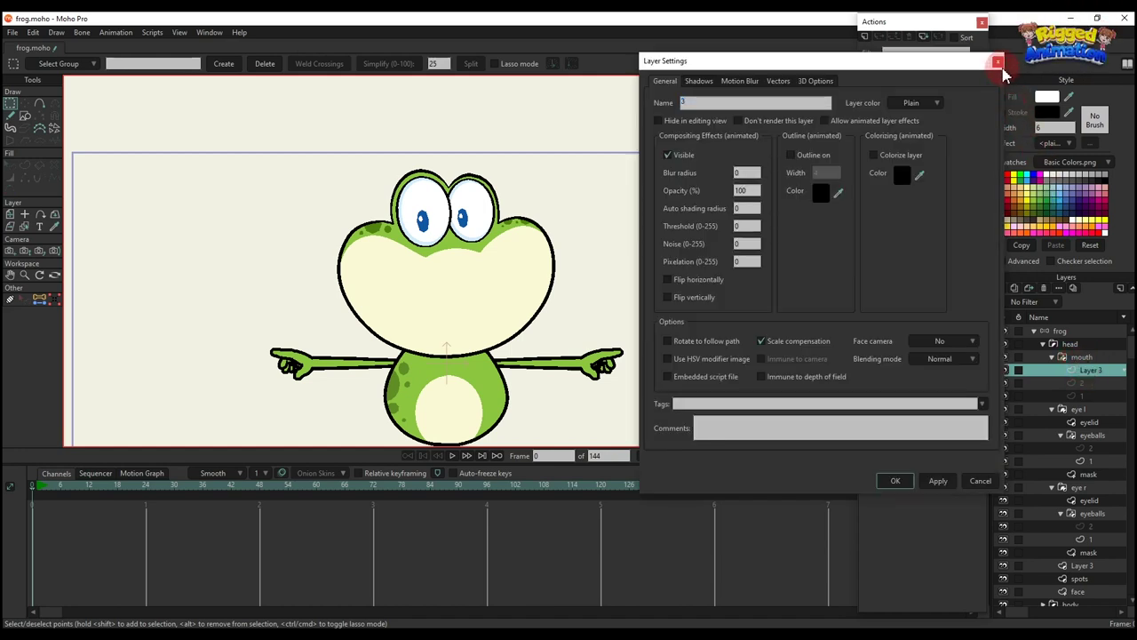
{"action": "key", "text": "Return"}
Step: Draw a small upright oval mouth in the middle of the frog's lower face and shift it slightly upward
{"action": "left_click", "coordinate": [23, 116]}
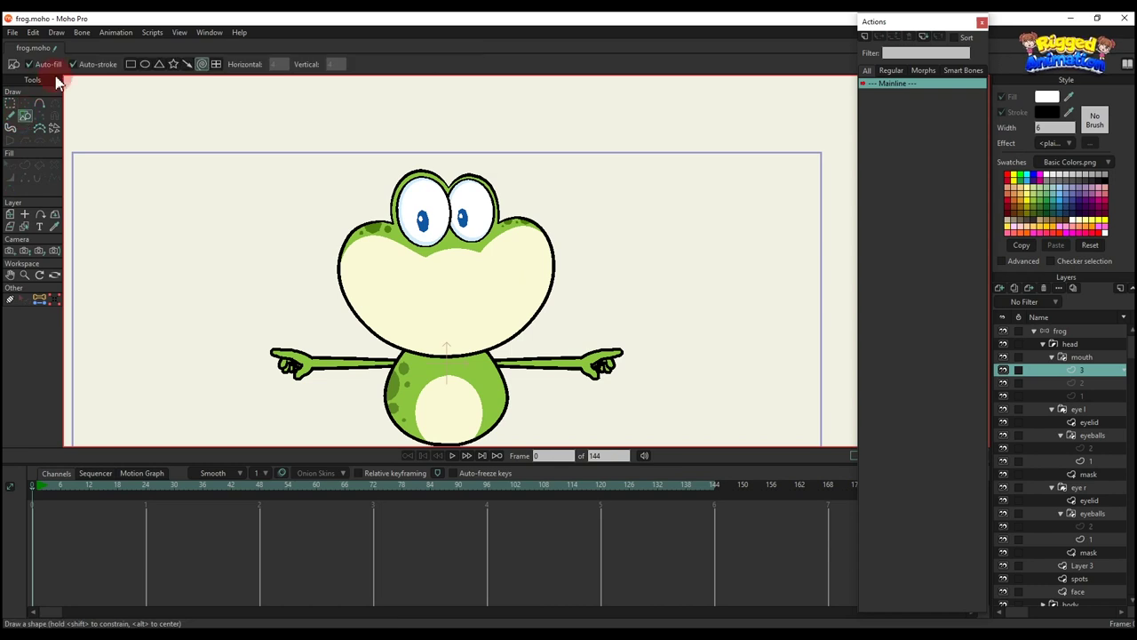
{"action": "left_click", "coordinate": [147, 64]}
{"action": "scroll", "coordinate": [421, 274], "scroll_direction": "up", "scroll_amount": 3}
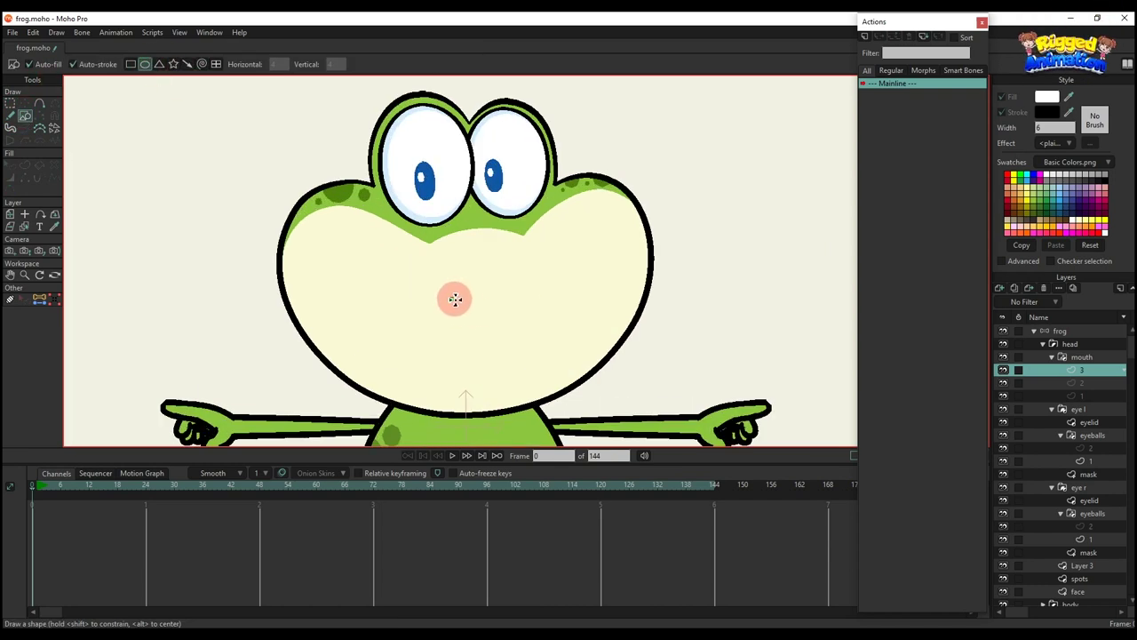
{"action": "left_click_drag", "start_coordinate": [454, 299], "coordinate": [495, 358]}
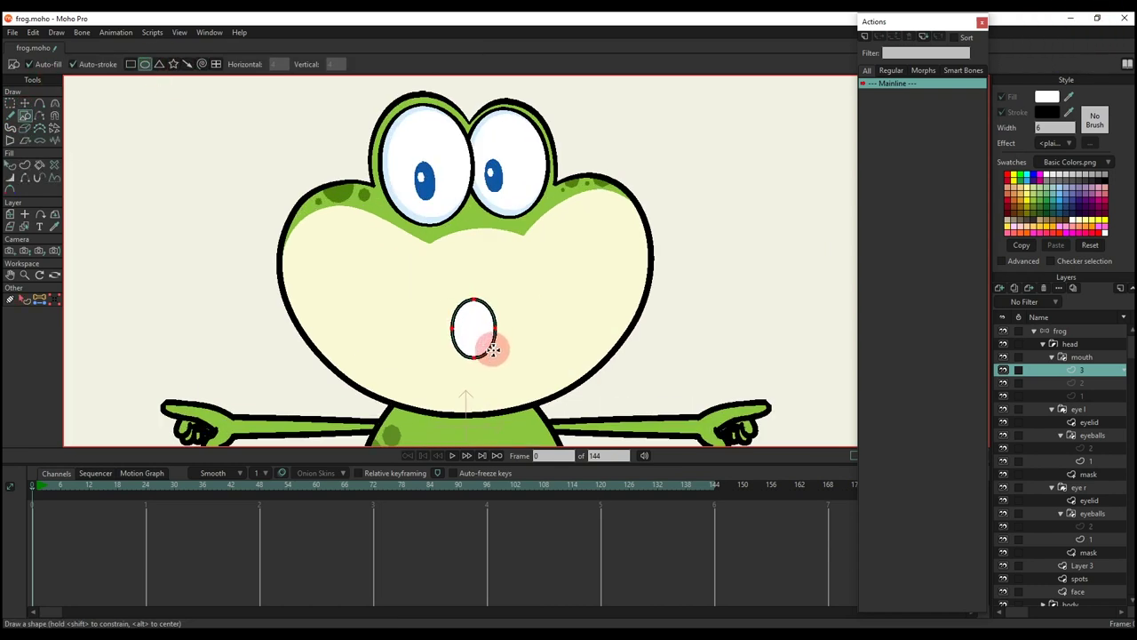
{"action": "key", "text": "q"}
{"action": "left_click", "coordinate": [476, 341]}
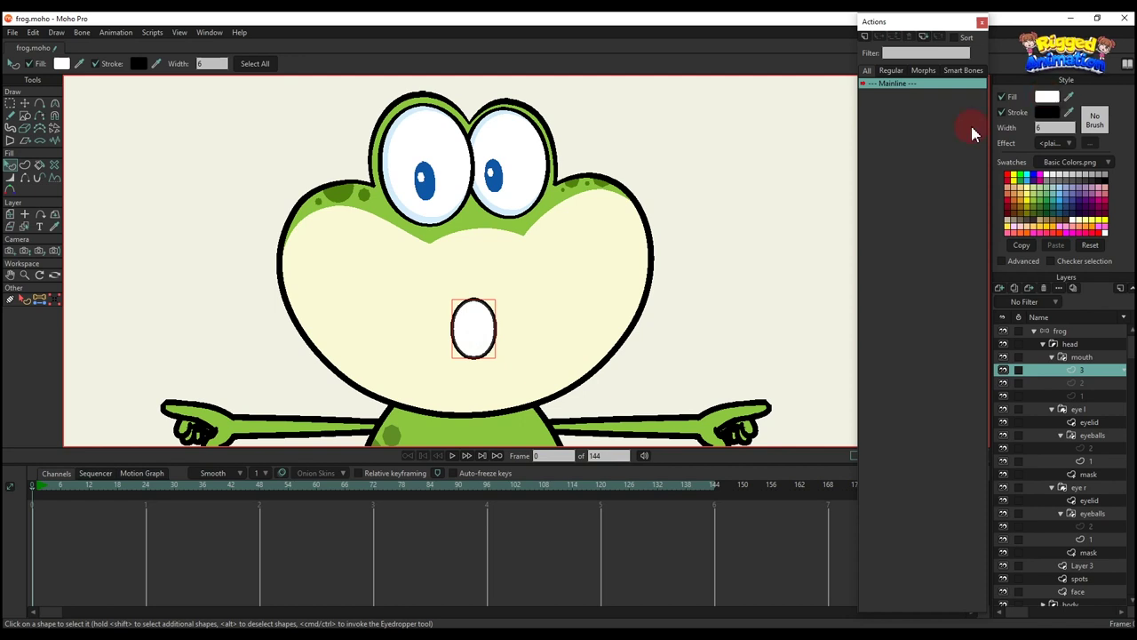
{"action": "key", "text": "t"}
{"action": "left_click_drag", "start_coordinate": [480, 340], "coordinate": [482, 329]}
Step: Change the fill of the oval mouth to dark red 7B0000
{"action": "key", "text": "q"}
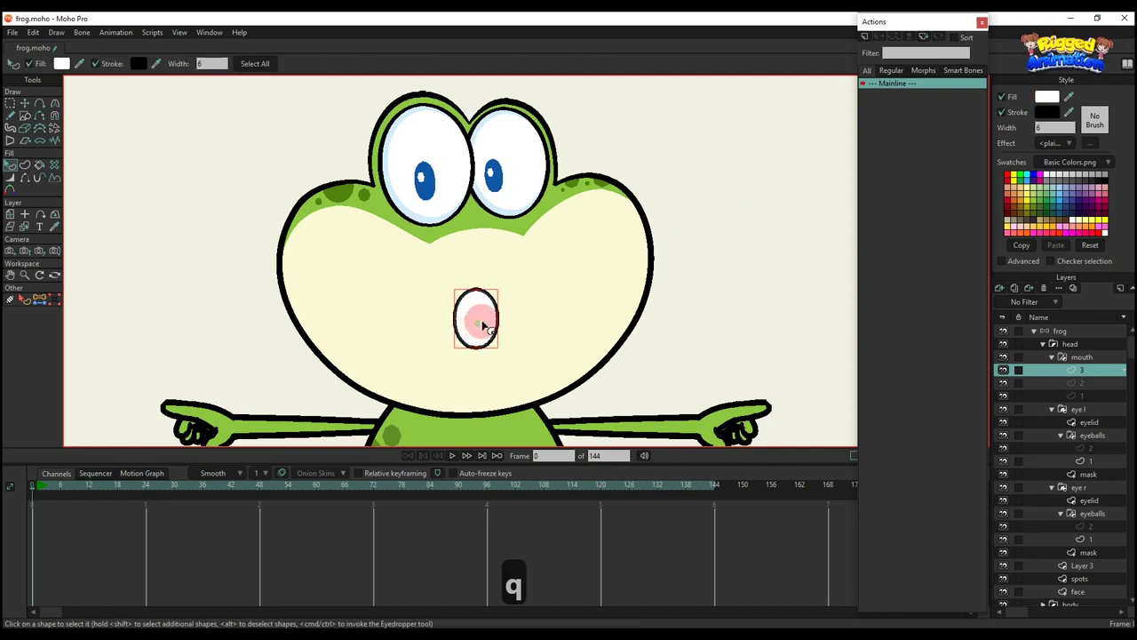
{"action": "left_click", "coordinate": [1047, 96]}
{"action": "left_click", "coordinate": [972, 229]}
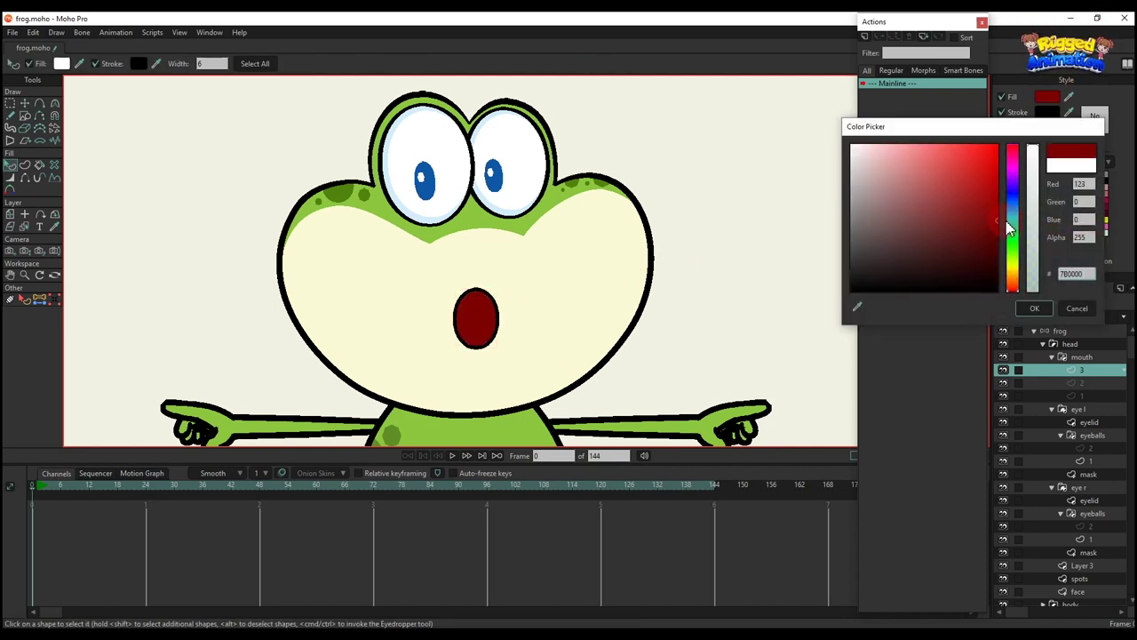
{"action": "left_click", "coordinate": [1034, 308]}
{"action": "left_click", "coordinate": [753, 296]}
{"action": "scroll", "coordinate": [541, 307], "scroll_direction": "down", "scroll_amount": 4}
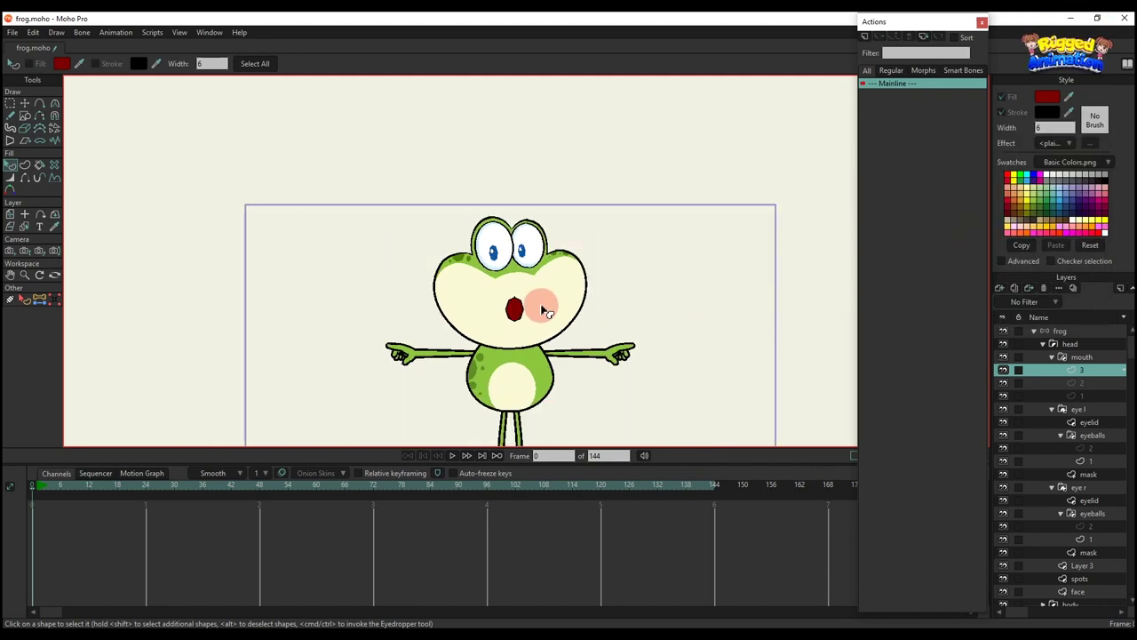
{"action": "scroll", "coordinate": [541, 310], "scroll_direction": "up", "scroll_amount": 6}
{"action": "key", "text": "t"}
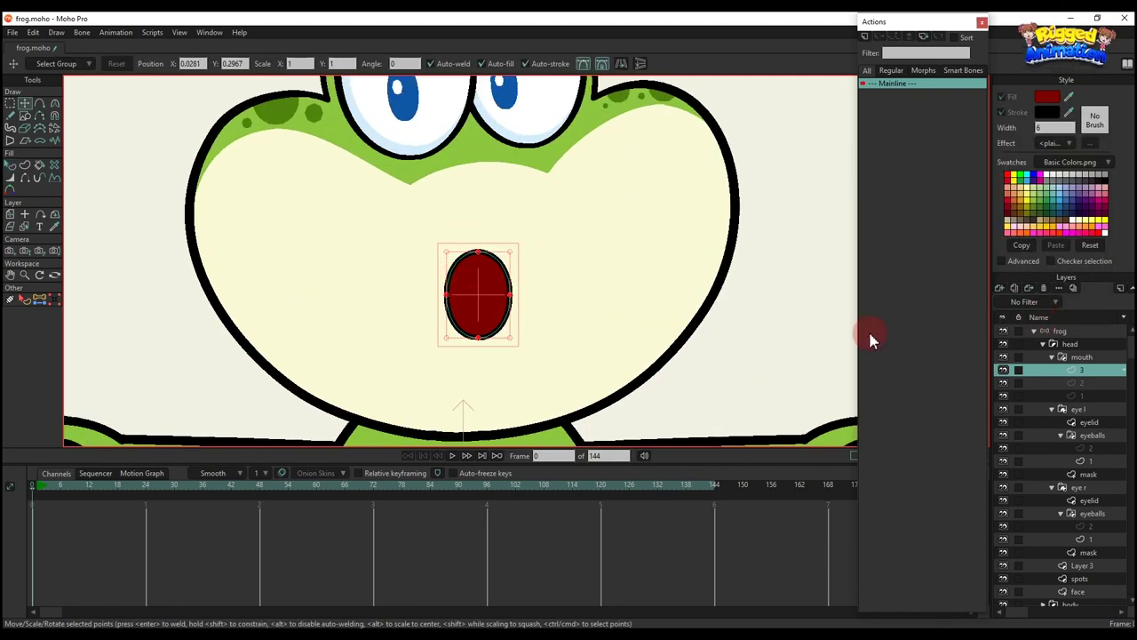
{"action": "key", "text": "q"}
{"action": "left_click", "coordinate": [622, 287]}
Step: Place mouth layer 3 in a group of its own and name the group 3
{"action": "right_click", "coordinate": [1086, 371]}
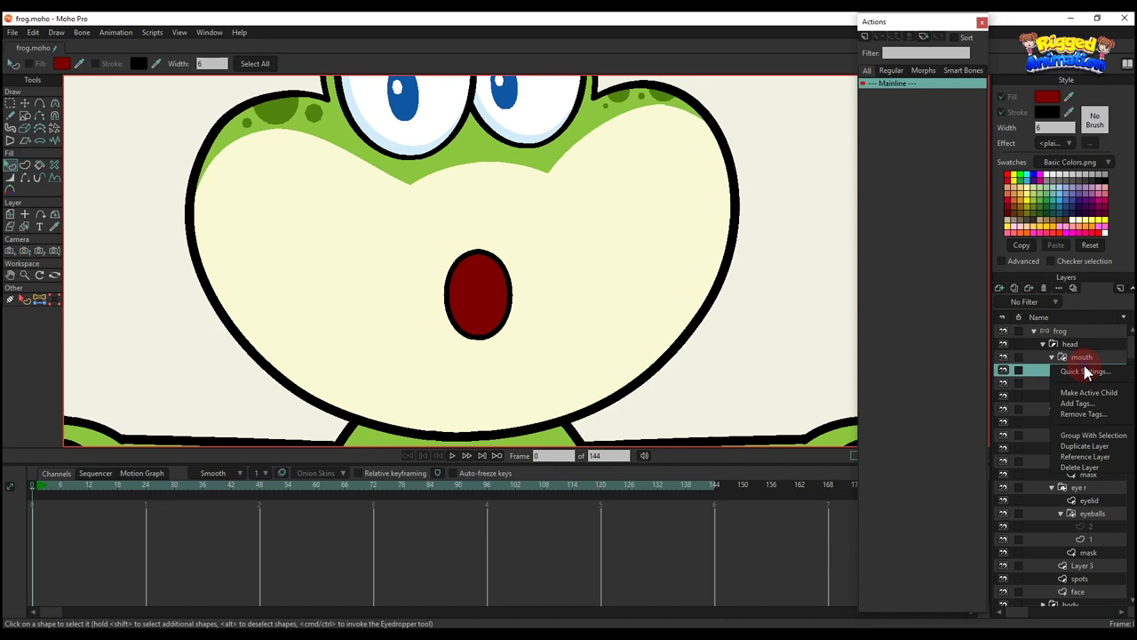
{"action": "left_click", "coordinate": [1095, 435]}
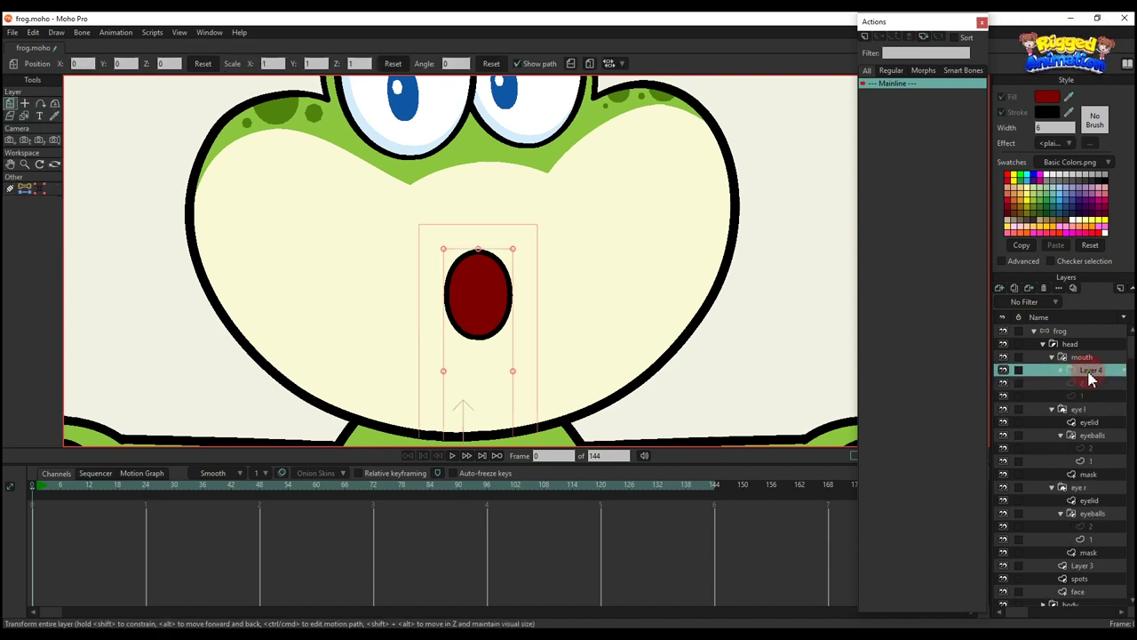
{"action": "double_click", "coordinate": [1091, 373]}
{"action": "type", "text": "3"}
{"action": "key", "text": "Return"}
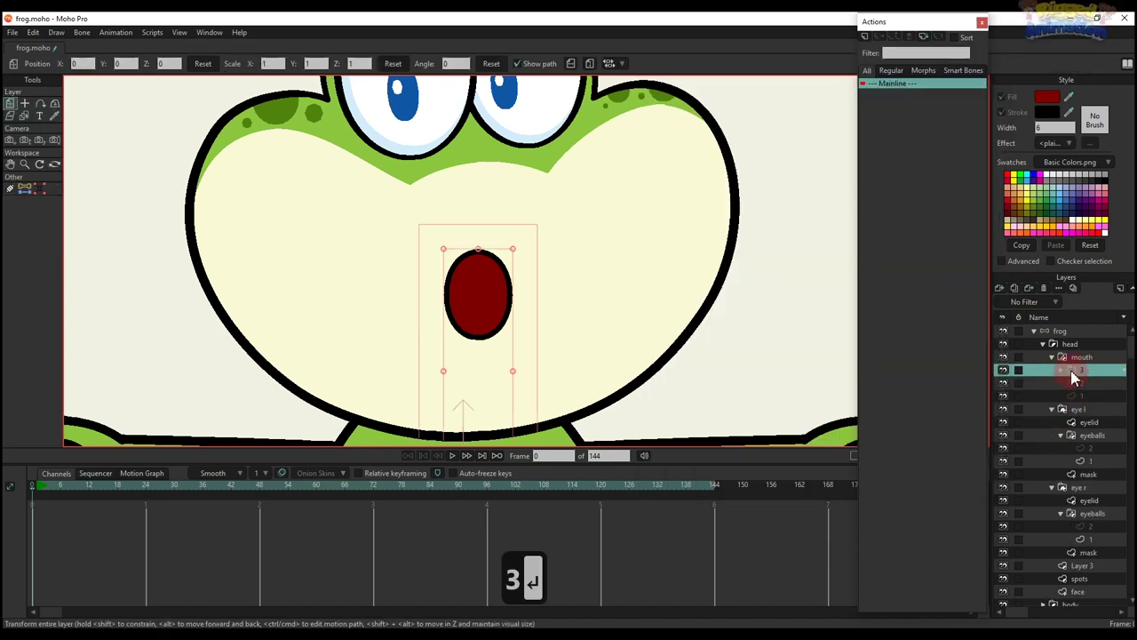
Step: Rename the vector layer inside group 3 as mask
{"action": "left_click", "coordinate": [1085, 384]}
{"action": "double_click", "coordinate": [1085, 388]}
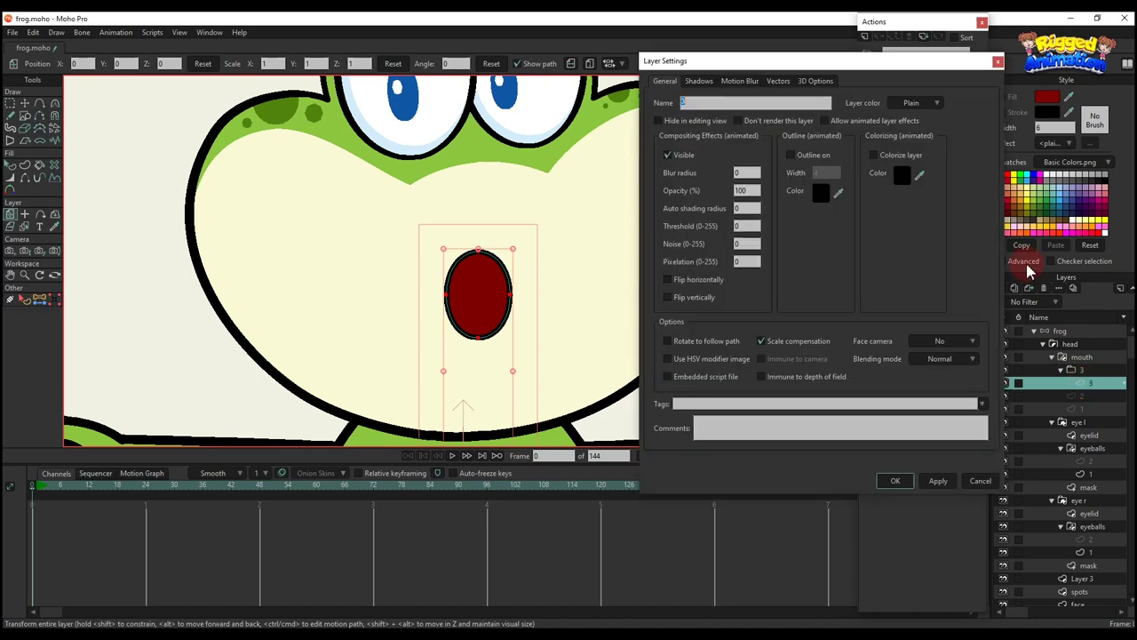
{"action": "type", "text": "ma"}
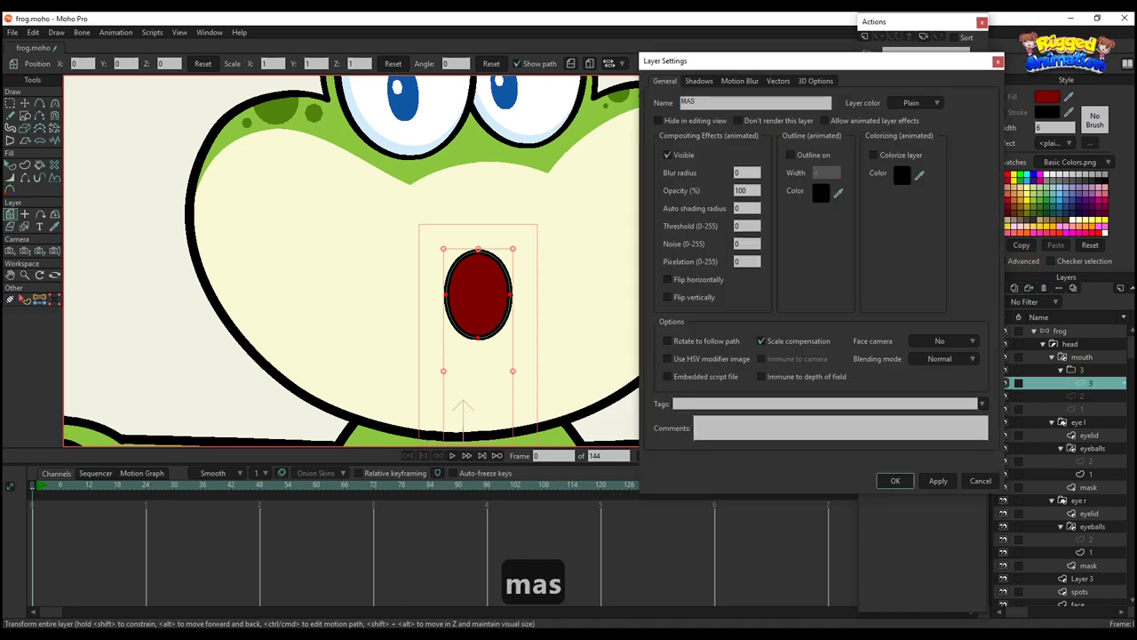
{"action": "type", "text": "S"}
{"action": "key", "text": "BackSpace"}
{"action": "key", "text": "BackSpace"}
{"action": "key", "text": "BackSpace"}
{"action": "key", "text": "Caps_Lock"}
{"action": "type", "text": "mask"}
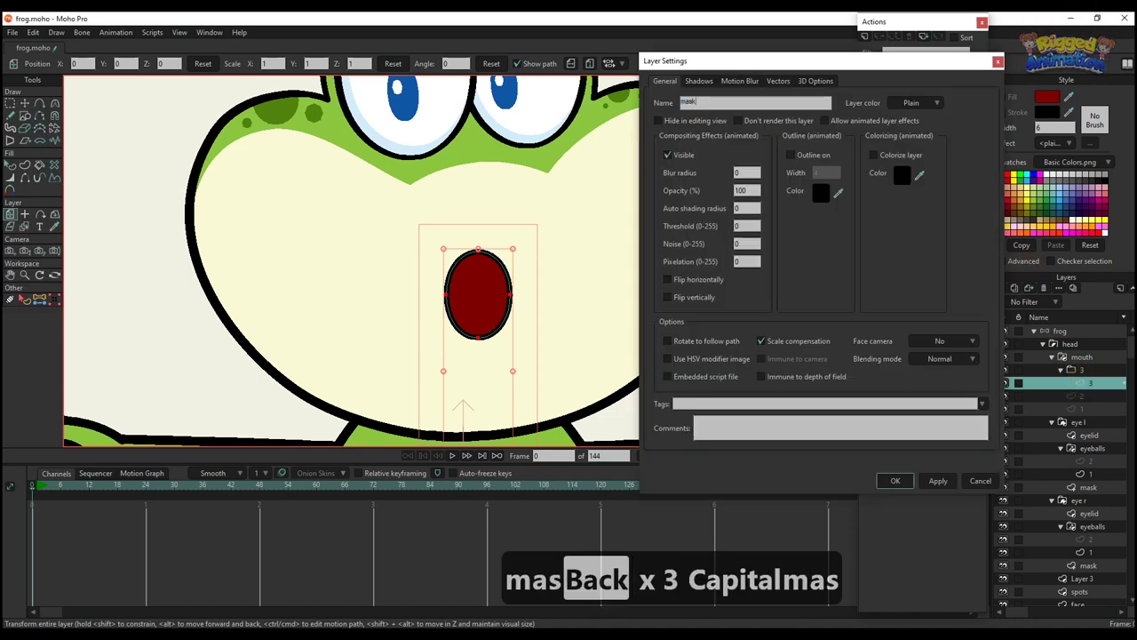
{"action": "key", "text": "Return"}
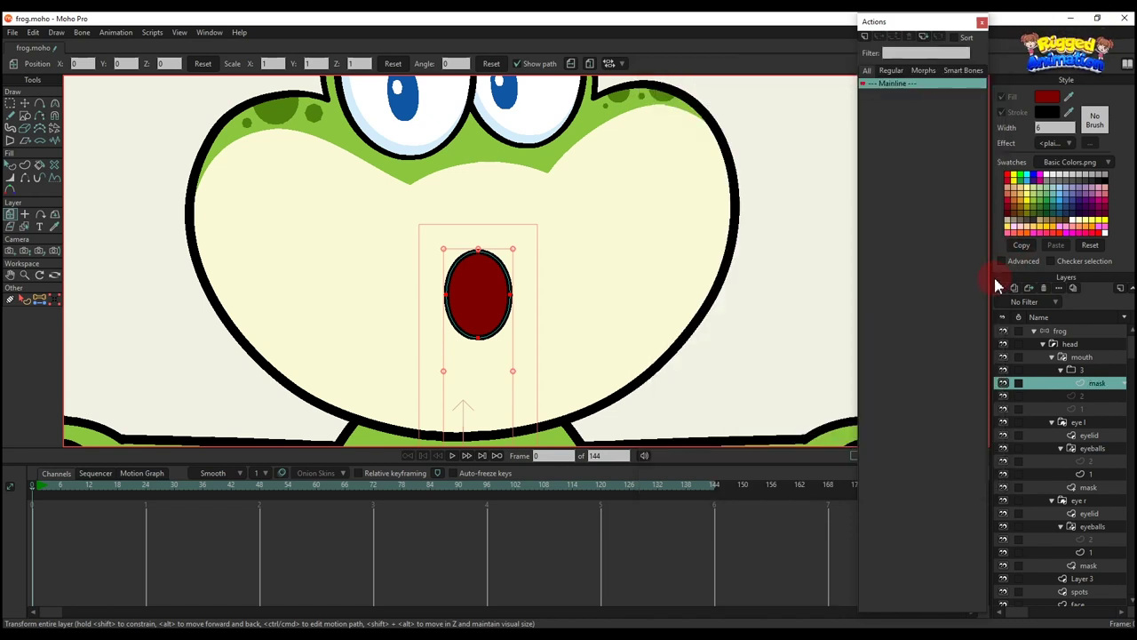
Step: Add a vector layer above mask in group 3 and draw a wide oval tongue overlapping the mouth's lower half
{"action": "left_click", "coordinate": [999, 289]}
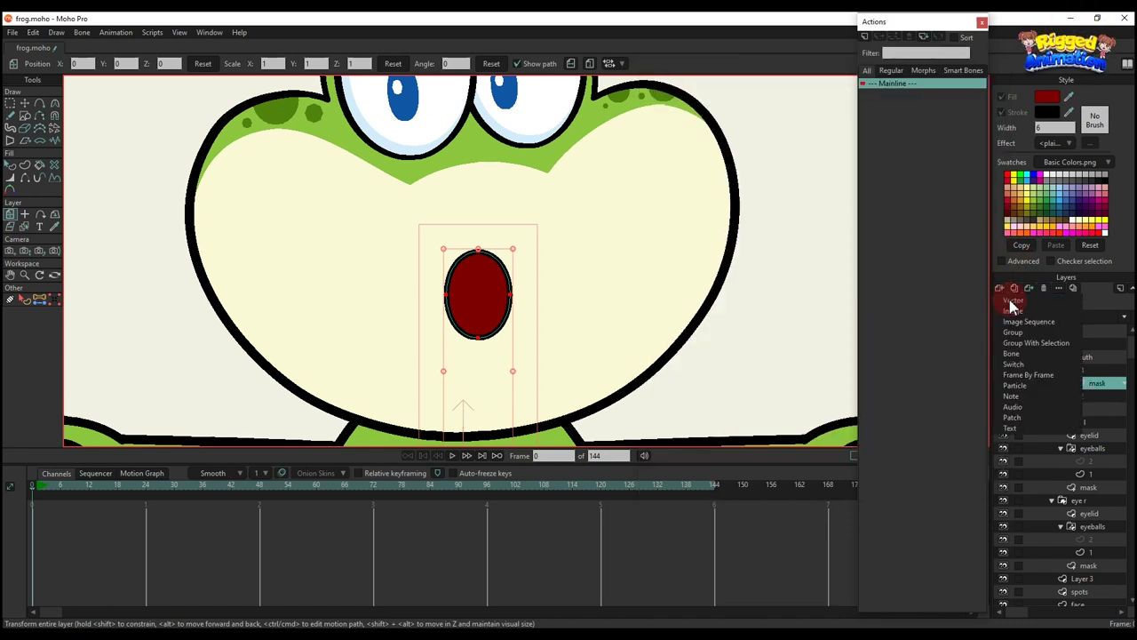
{"action": "left_click", "coordinate": [1009, 300]}
{"action": "left_click", "coordinate": [25, 115]}
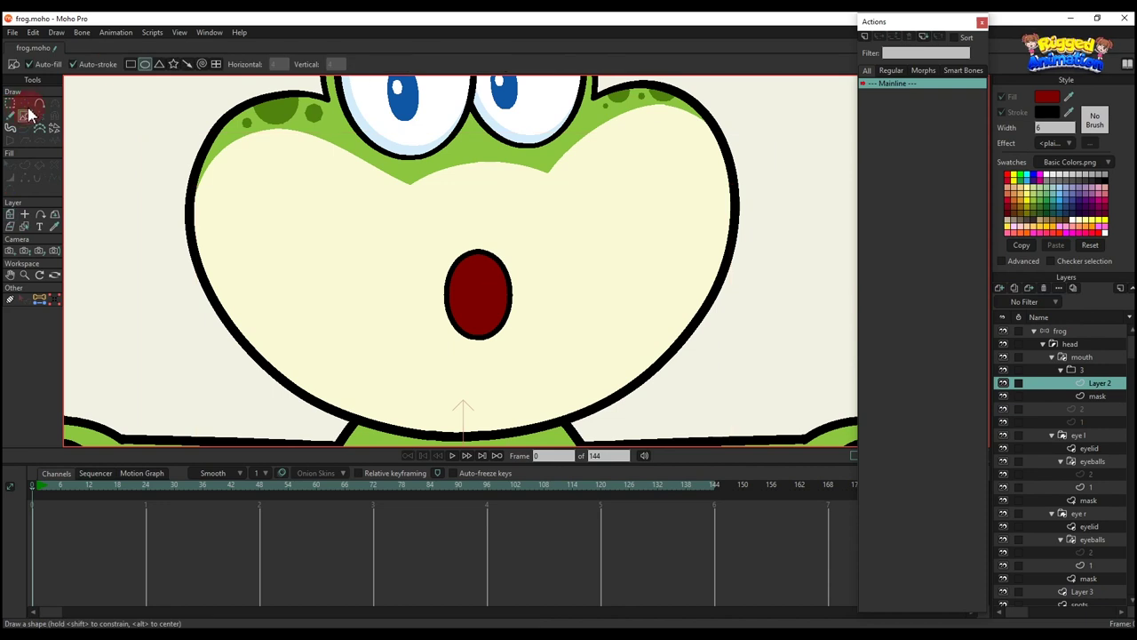
{"action": "mouse_move", "coordinate": [432, 310]}
{"action": "left_mouse_down"}
{"action": "mouse_move", "coordinate": [521, 350]}
{"action": "mouse_move", "coordinate": [523, 370]}
{"action": "left_mouse_up"}
Step: Change the fill of the tongue oval to pink FF7171
{"action": "key", "text": "q"}
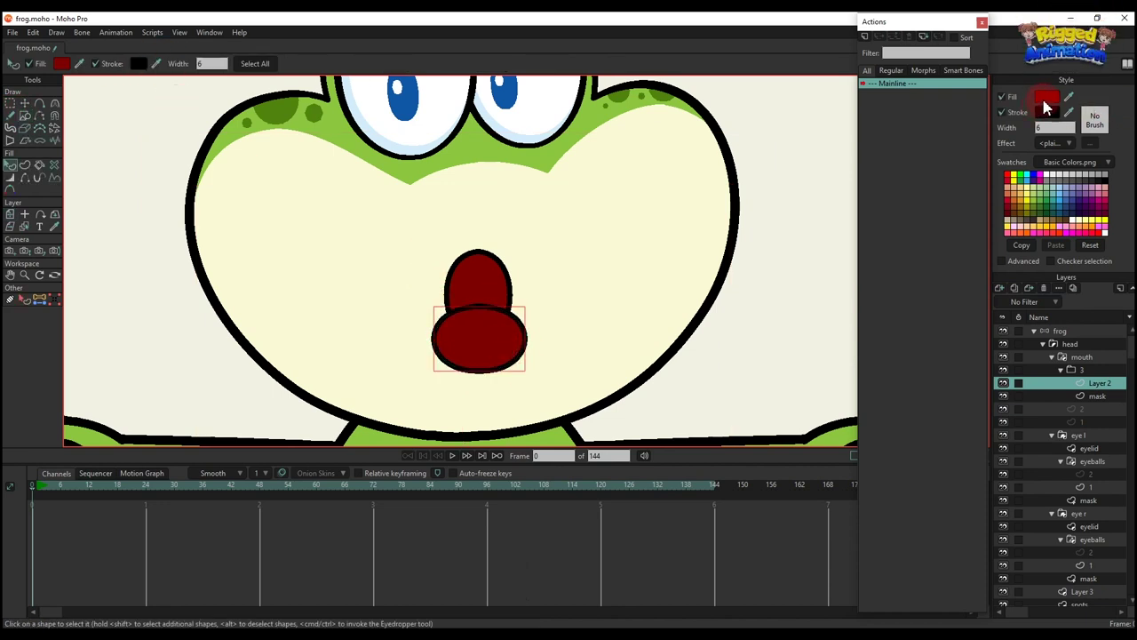
{"action": "left_click", "coordinate": [1041, 99]}
{"action": "left_click_drag", "start_coordinate": [954, 178], "coordinate": [933, 145]}
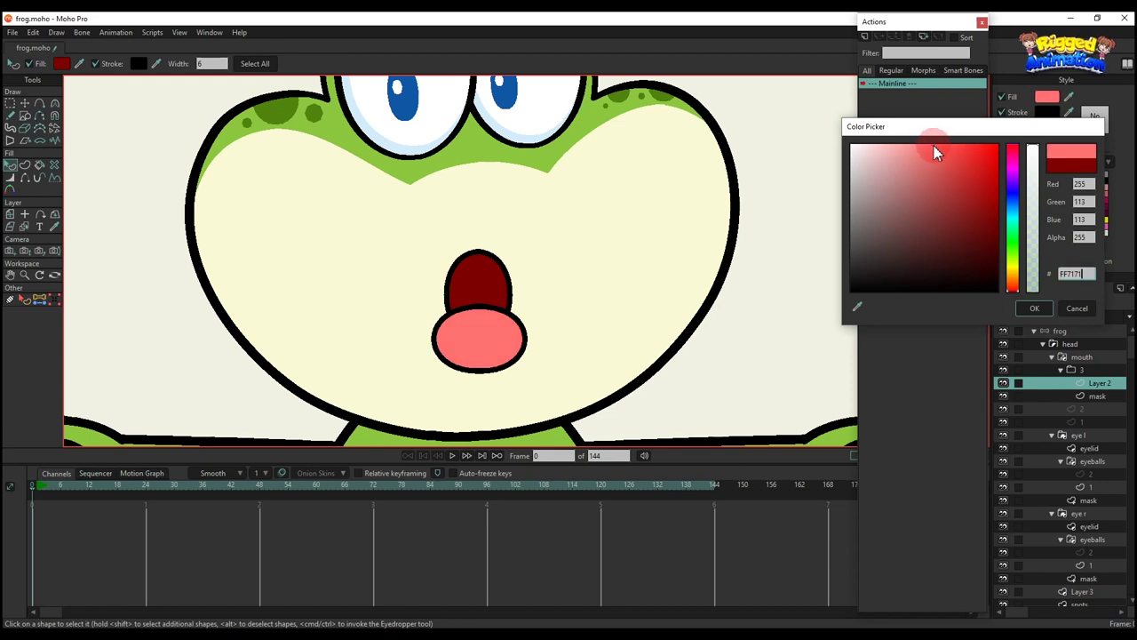
{"action": "left_click", "coordinate": [1037, 309]}
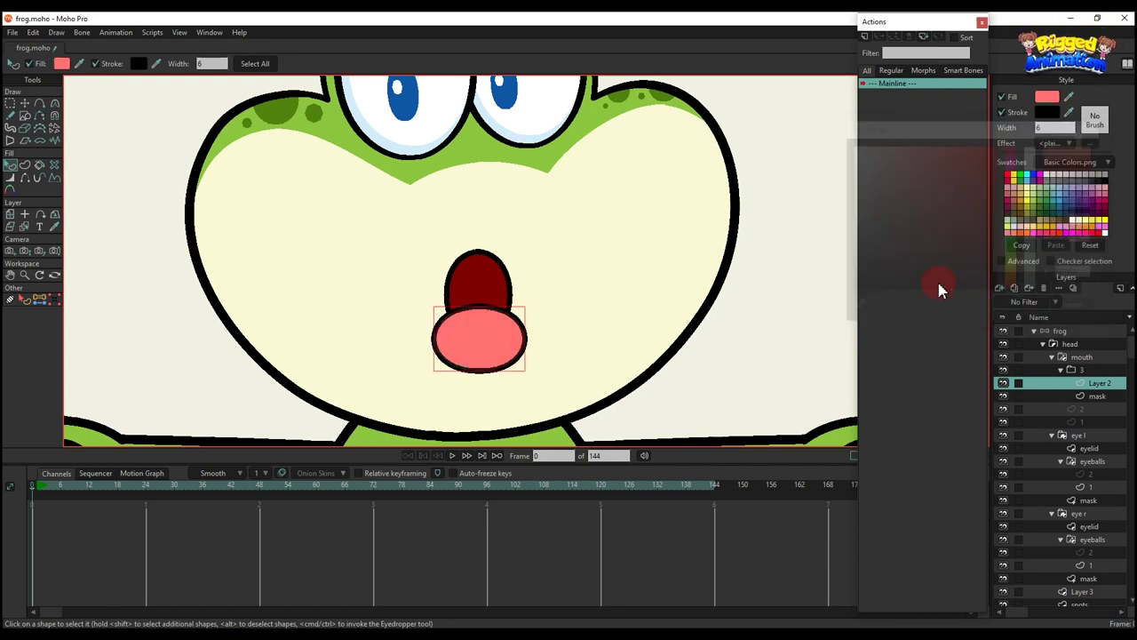
Step: Draw a flat wide oval for the upper teeth over the mouth's top edge and fill it with white FFFFFF
{"action": "left_click", "coordinate": [24, 116]}
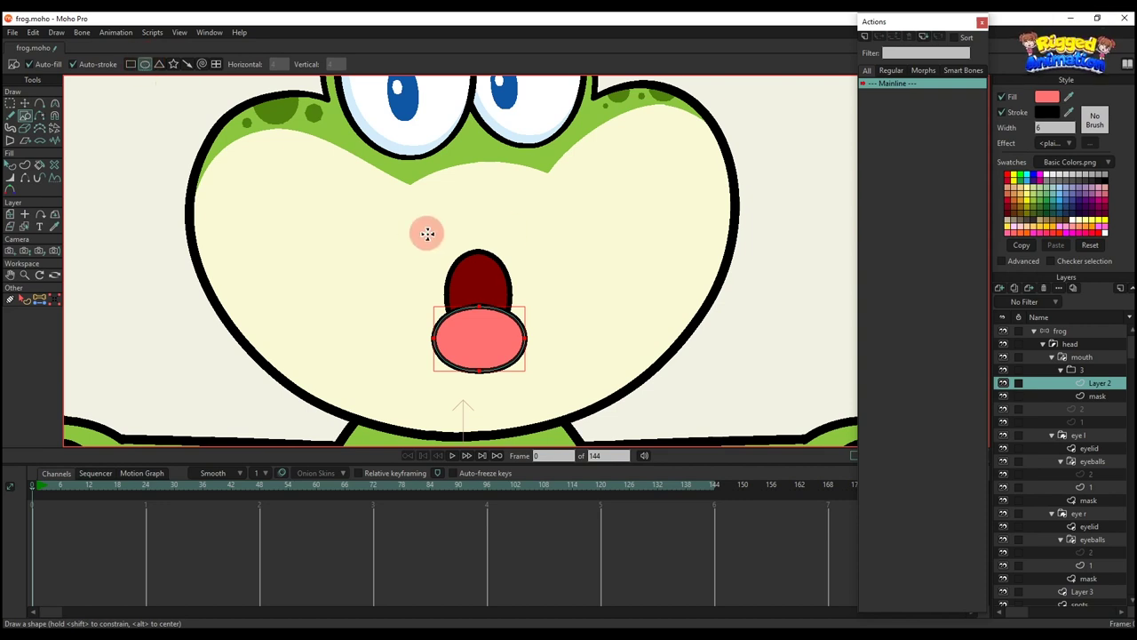
{"action": "left_click_drag", "start_coordinate": [428, 233], "coordinate": [529, 270]}
{"action": "key", "text": "q"}
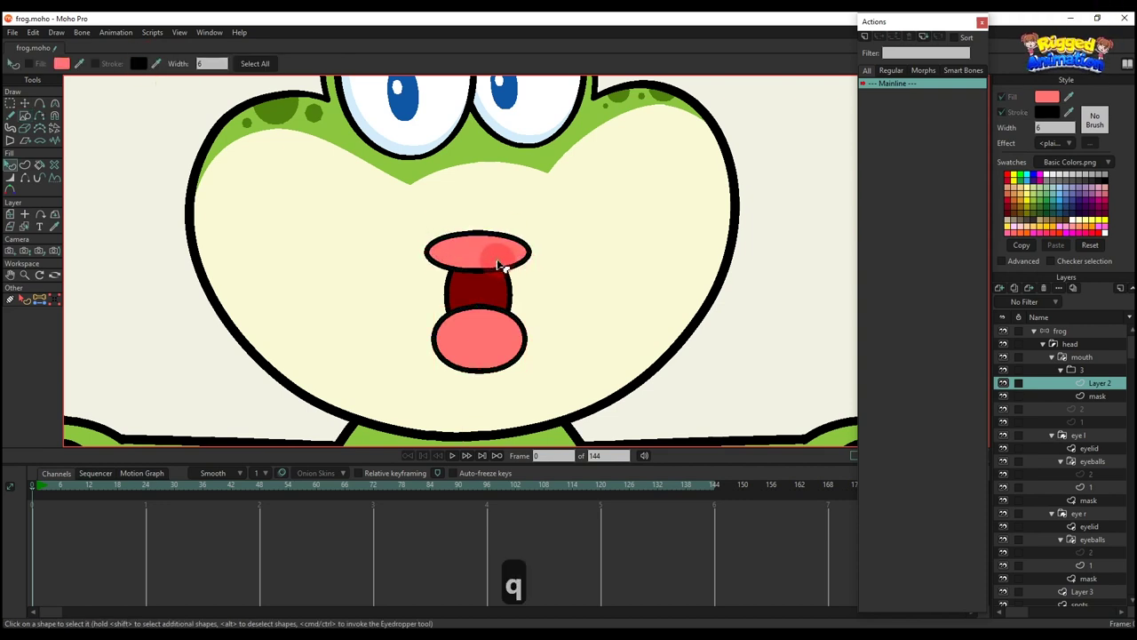
{"action": "left_click", "coordinate": [499, 266]}
{"action": "left_click", "coordinate": [1047, 96]}
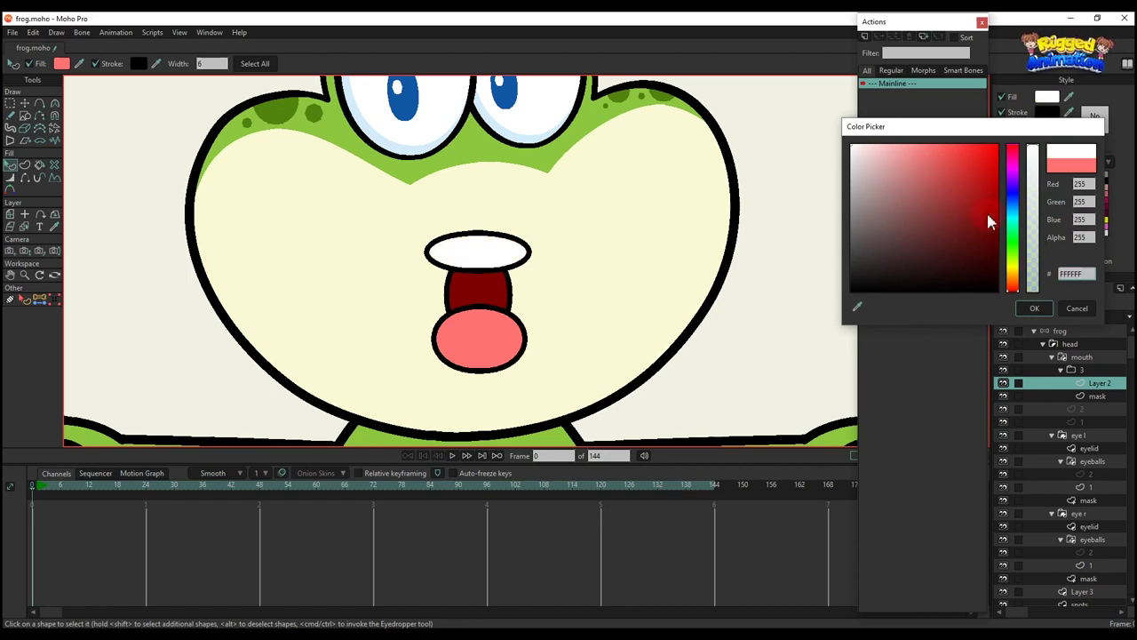
{"action": "left_click", "coordinate": [1034, 307]}
{"action": "left_click", "coordinate": [693, 317]}
{"action": "scroll", "coordinate": [546, 312], "scroll_direction": "down", "scroll_amount": 2}
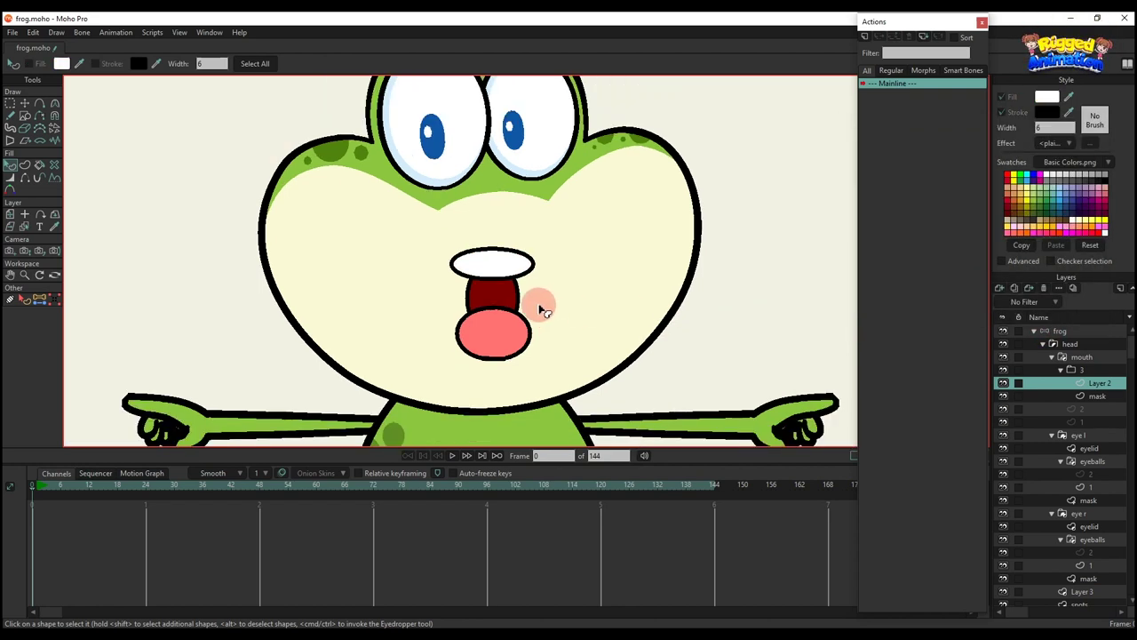
Step: Set the group masking of mouth group 3 to Hide all
{"action": "left_click", "coordinate": [1077, 385]}
{"action": "double_click", "coordinate": [1086, 371]}
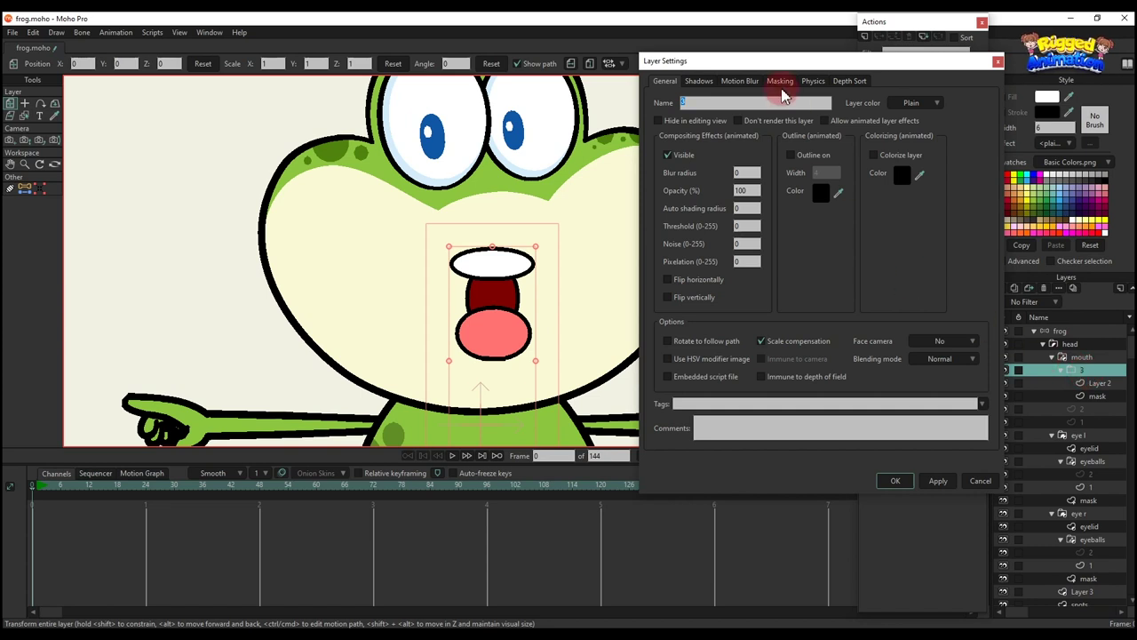
{"action": "left_click", "coordinate": [780, 82]}
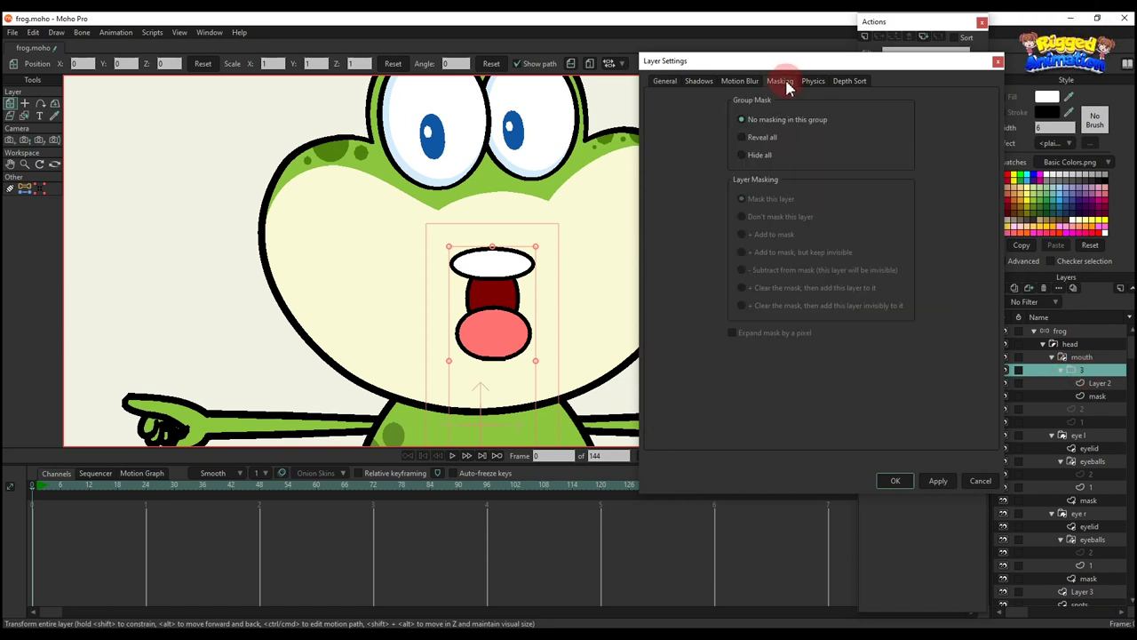
{"action": "left_click", "coordinate": [744, 157]}
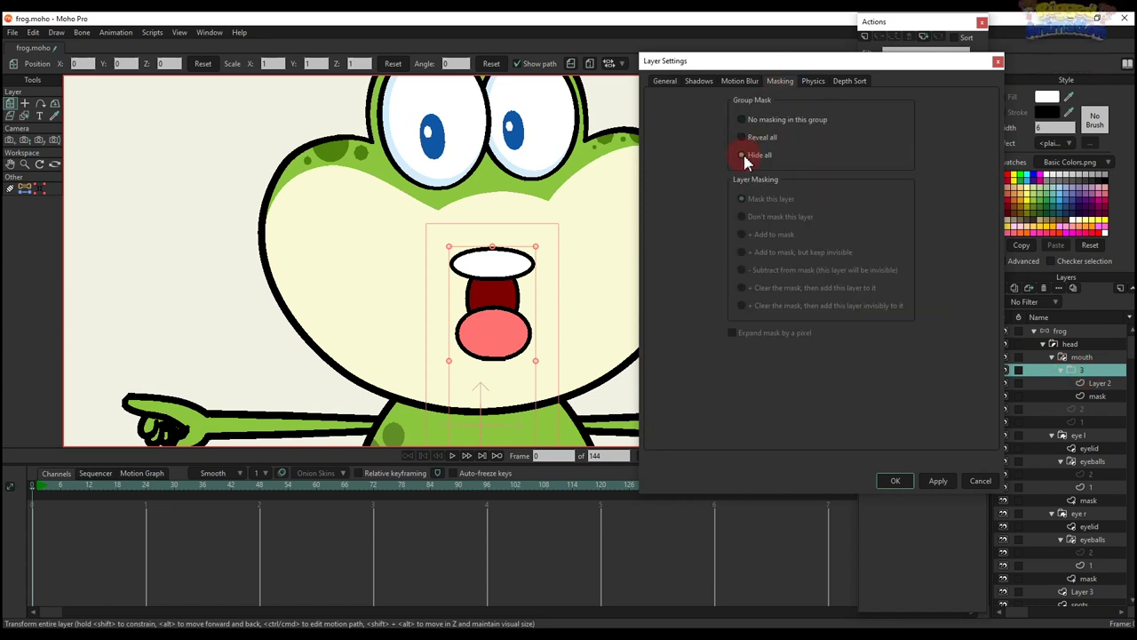
{"action": "left_click", "coordinate": [936, 480]}
{"action": "left_click", "coordinate": [894, 482]}
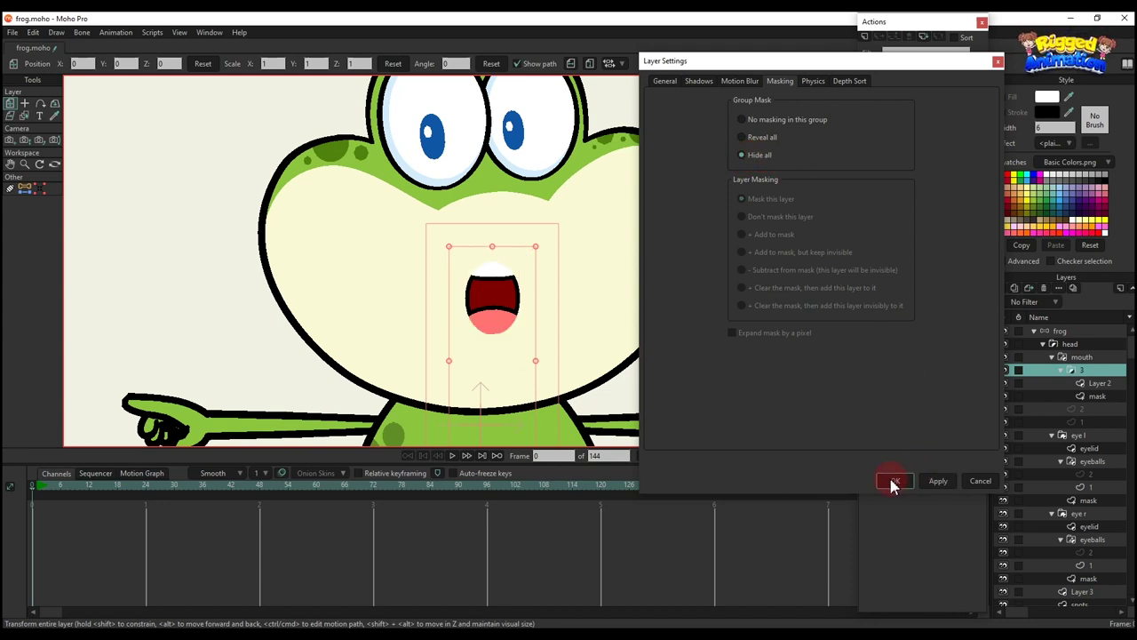
{"action": "scroll", "coordinate": [494, 293], "scroll_direction": "up", "scroll_amount": 3}
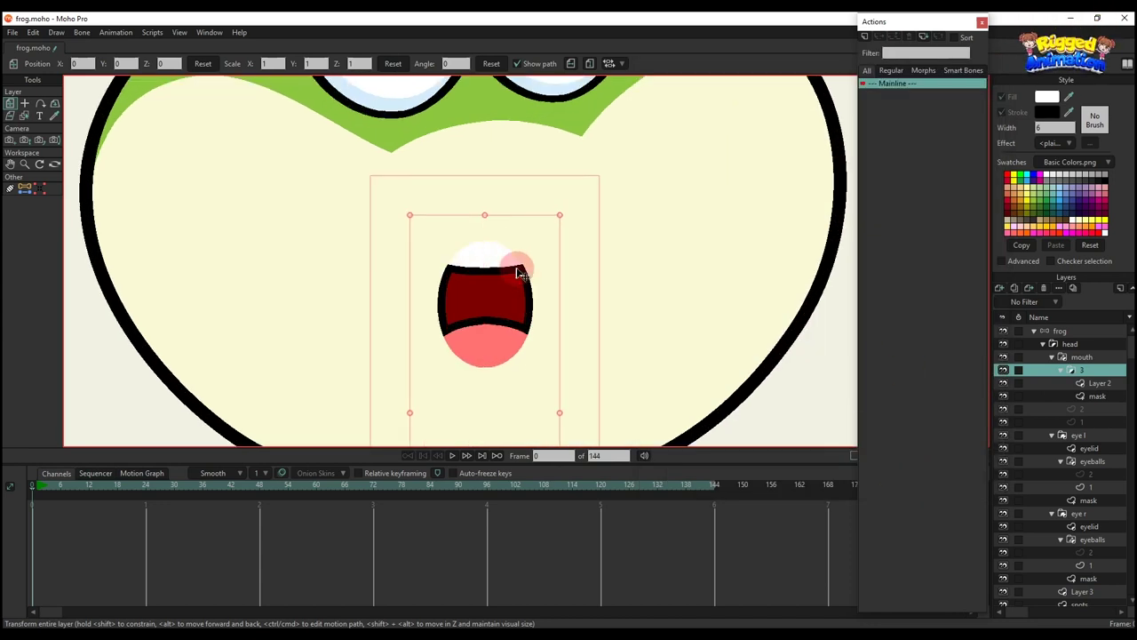
Step: Set the mask layer in group 3 to + Add to mask with Exclude strokes enabled
{"action": "left_click", "coordinate": [1091, 397]}
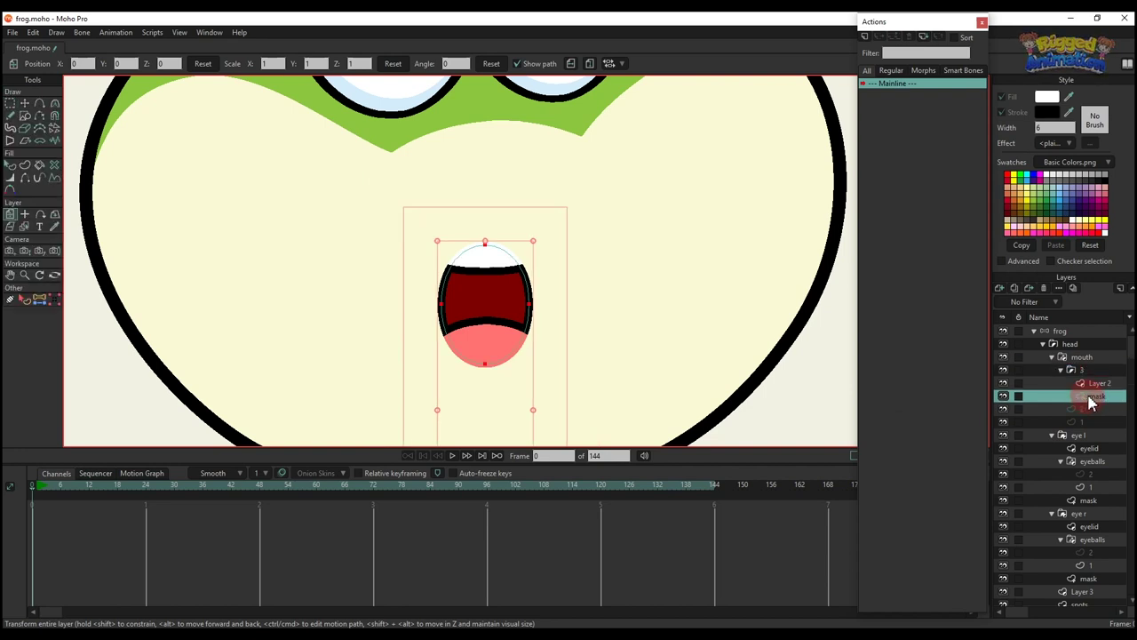
{"action": "double_click", "coordinate": [1091, 402]}
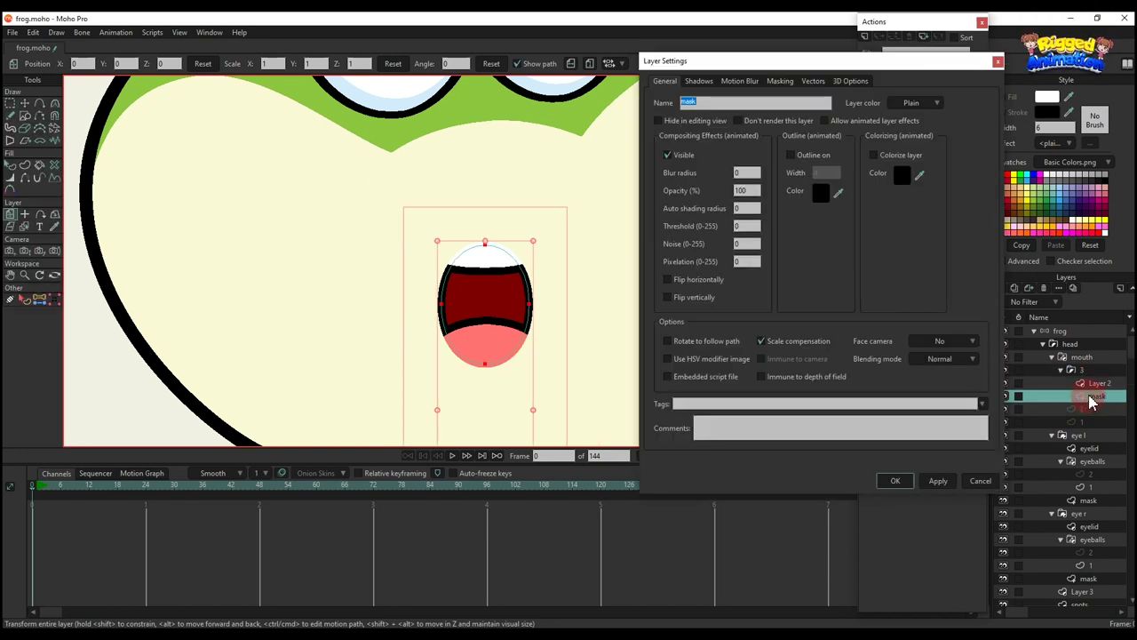
{"action": "left_click", "coordinate": [780, 82]}
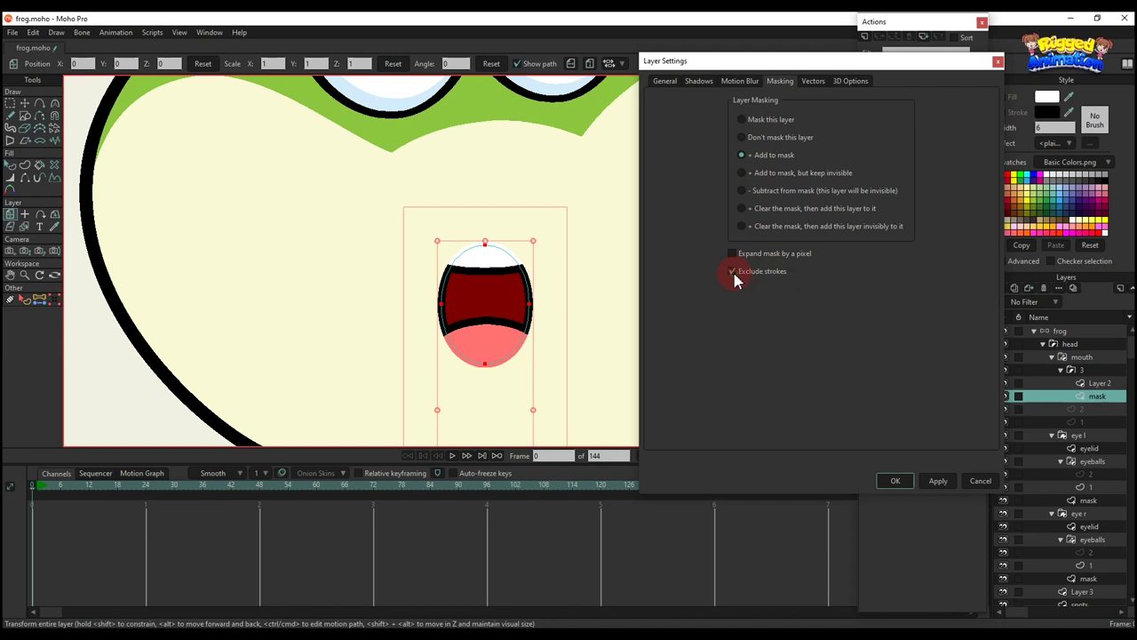
{"action": "left_click", "coordinate": [940, 482]}
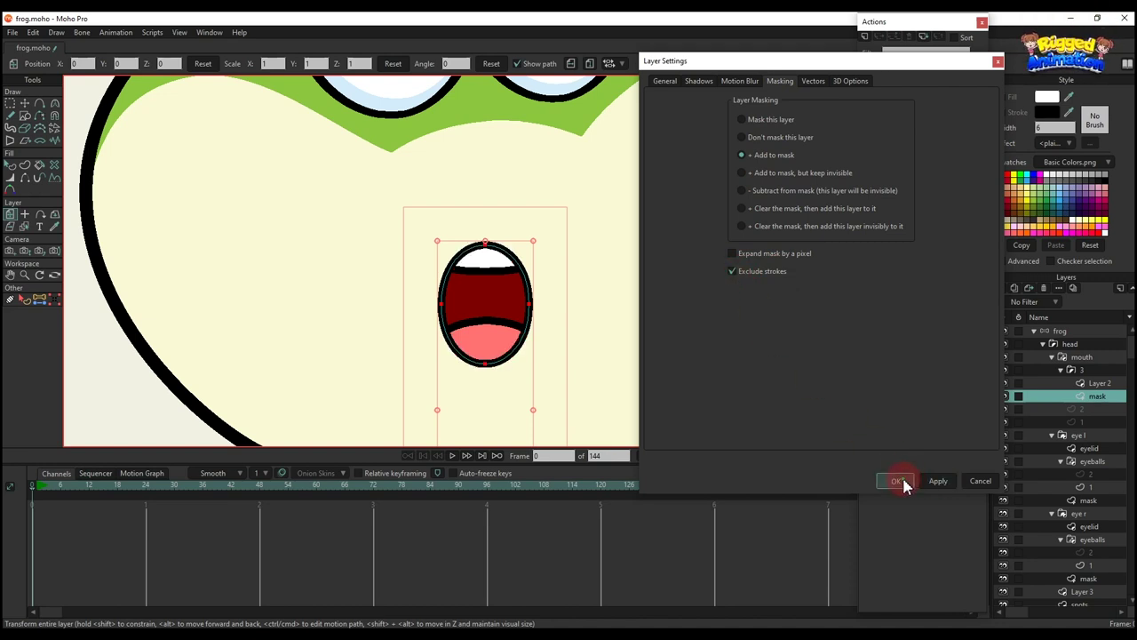
{"action": "left_click", "coordinate": [899, 482]}
{"action": "key", "text": "q"}
{"action": "scroll", "coordinate": [544, 316], "scroll_direction": "down", "scroll_amount": 3}
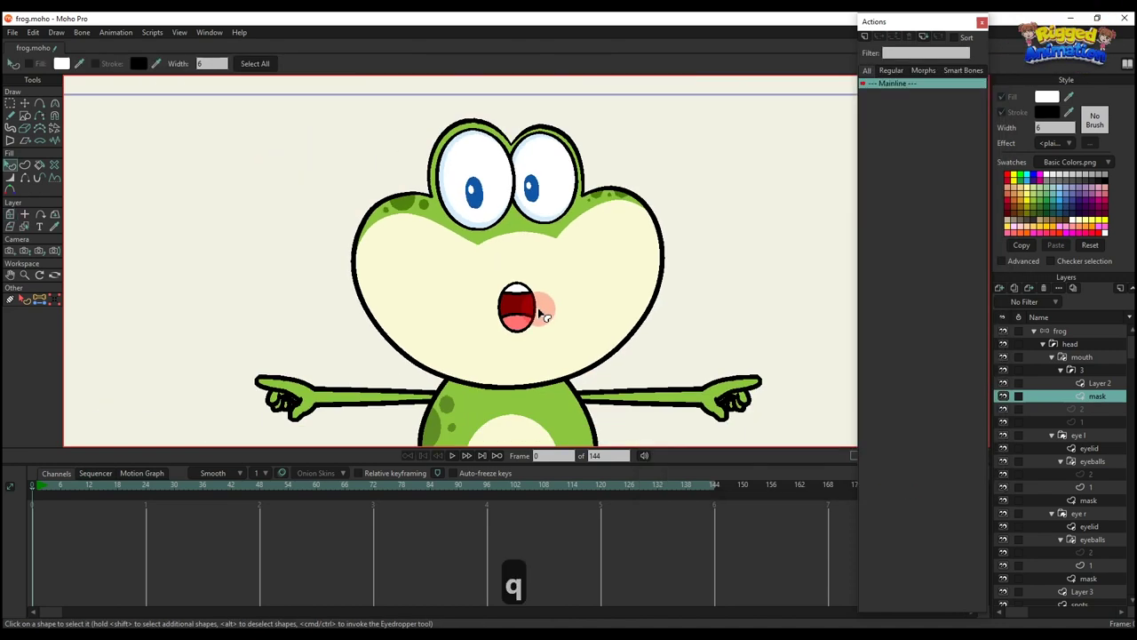
{"action": "scroll", "coordinate": [544, 315], "scroll_direction": "down", "scroll_amount": 2}
Step: Open the MOUTH bone's action for editing and delete the mouth layer's switch key at frame 24
{"action": "left_click", "coordinate": [1059, 330]}
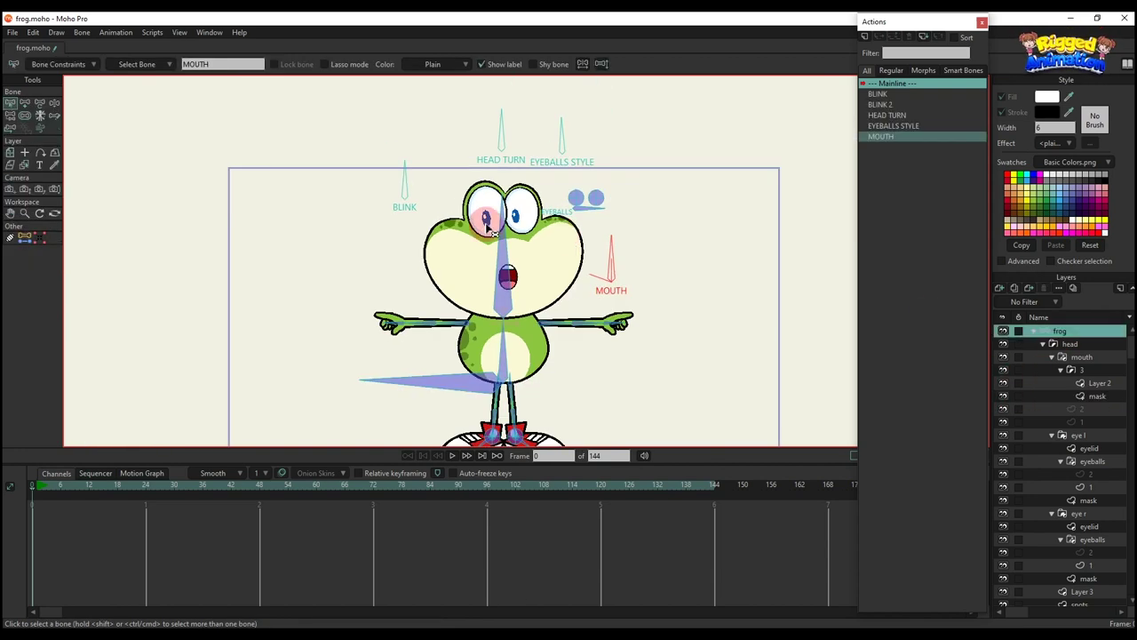
{"action": "key", "text": "t"}
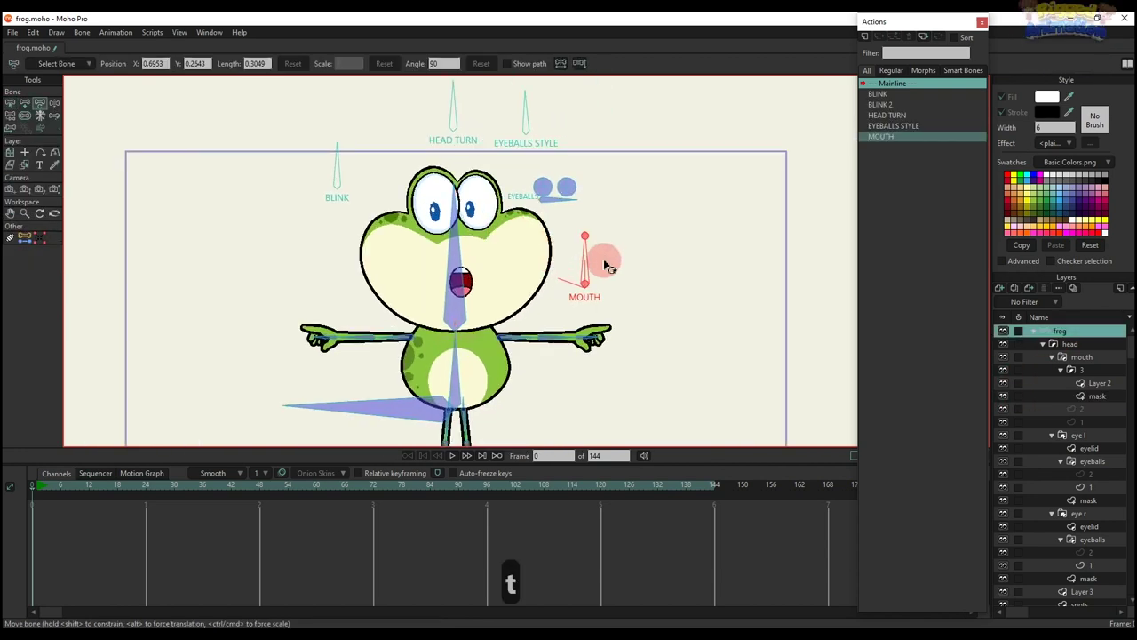
{"action": "double_click", "coordinate": [883, 140]}
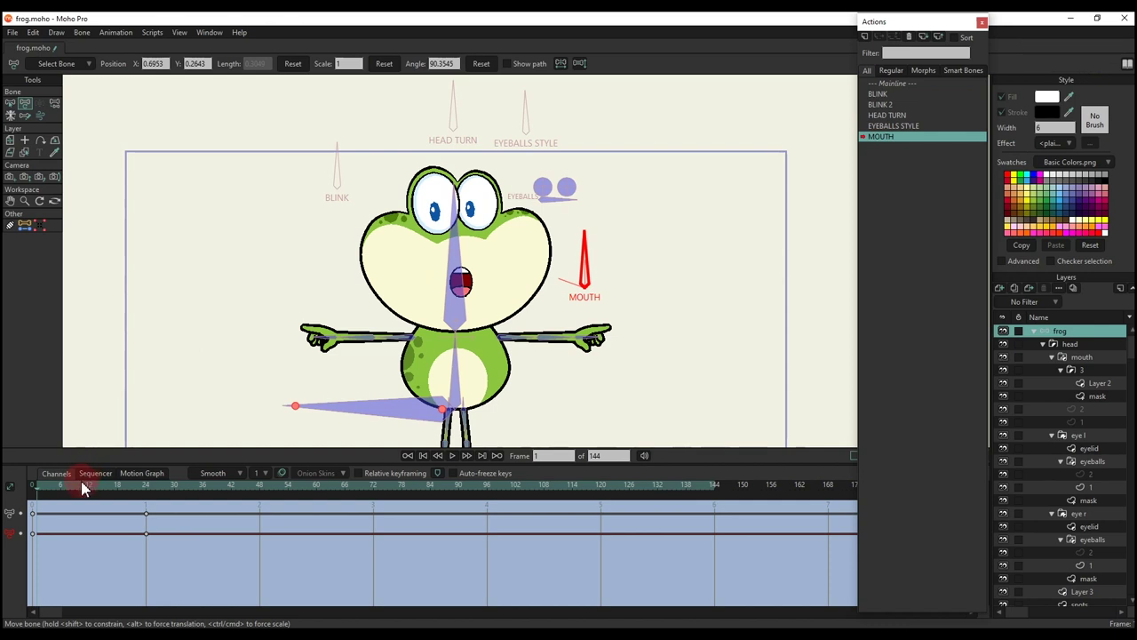
{"action": "left_click", "coordinate": [84, 489]}
{"action": "left_click_drag", "start_coordinate": [89, 494], "coordinate": [147, 509]}
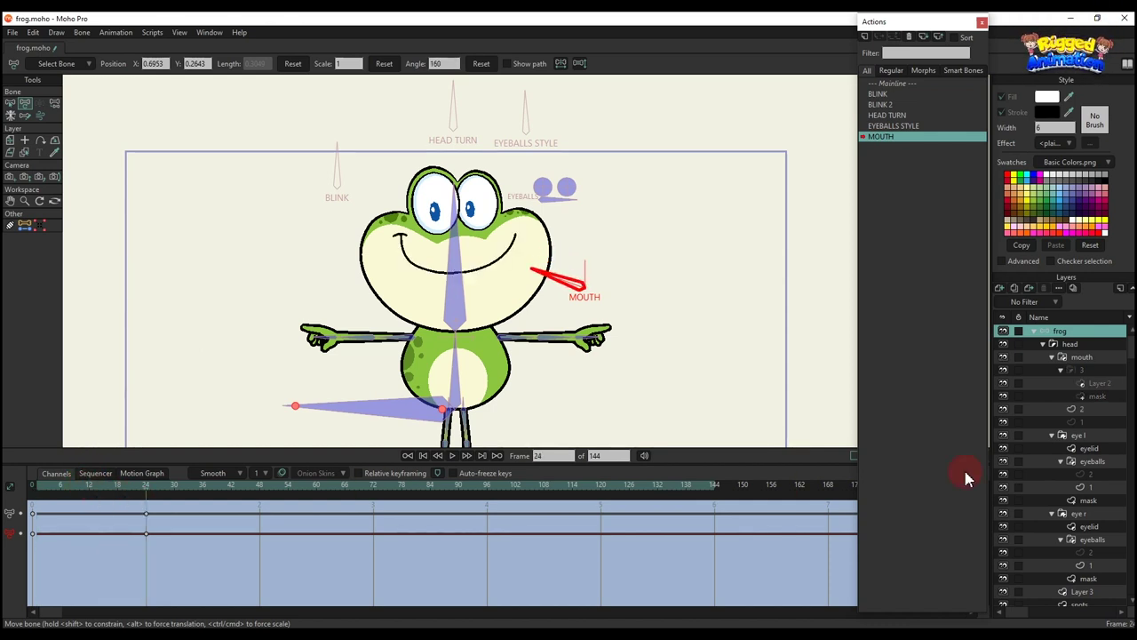
{"action": "left_click", "coordinate": [1053, 357]}
{"action": "left_click", "coordinate": [1078, 358]}
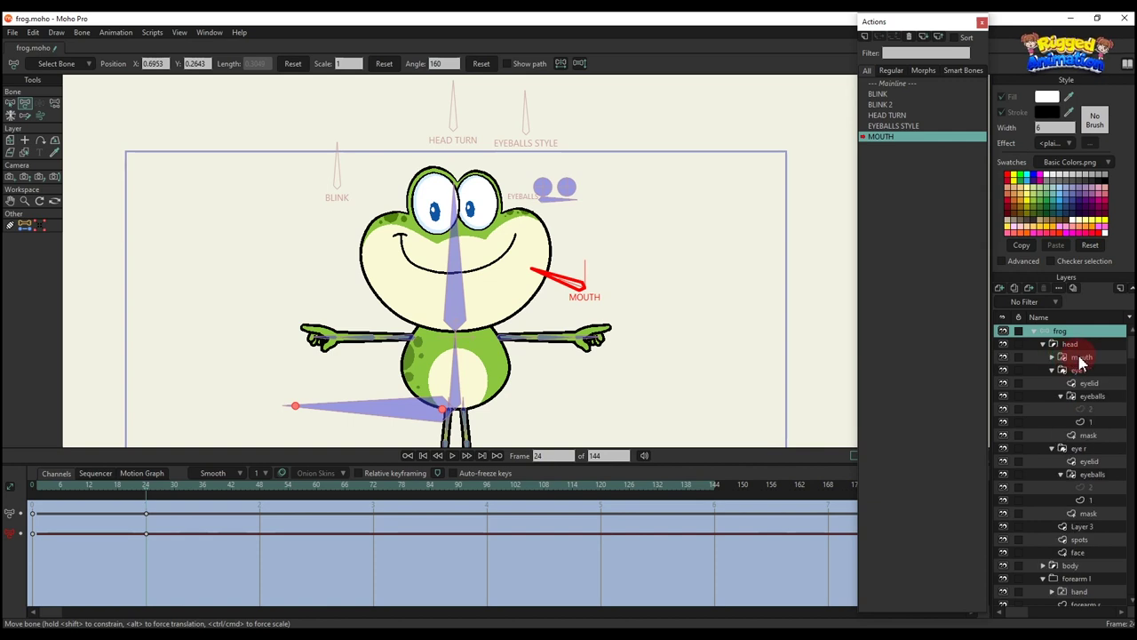
{"action": "left_click", "coordinate": [143, 511]}
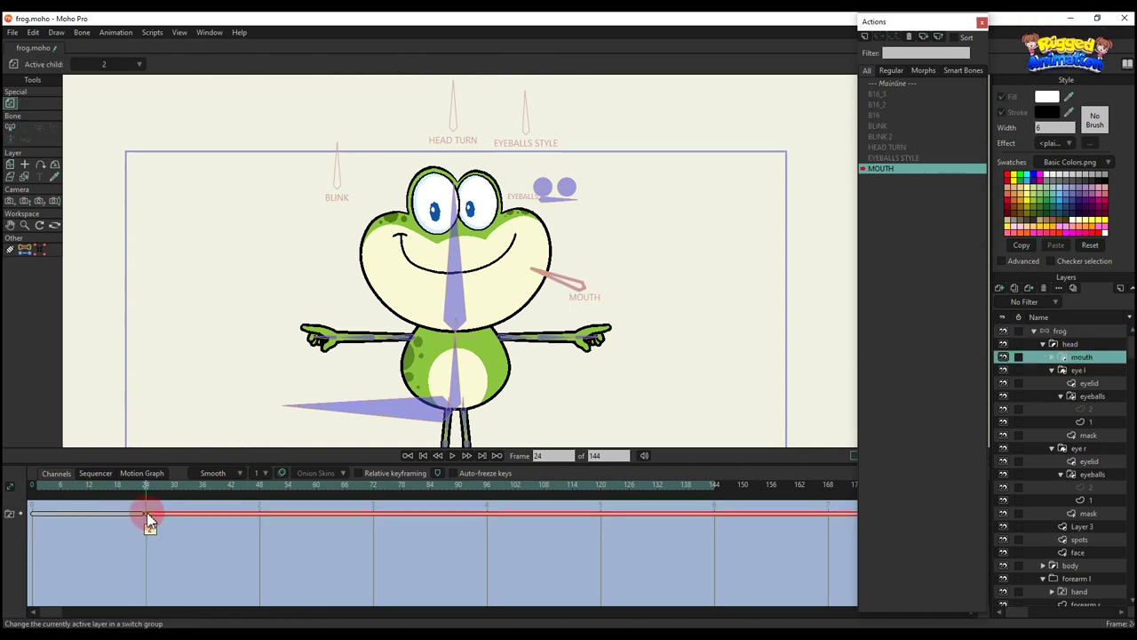
{"action": "key", "text": "BackSpace"}
Step: Switch the mouth layer to child 1 at frame 0
{"action": "left_click", "coordinate": [11, 487]}
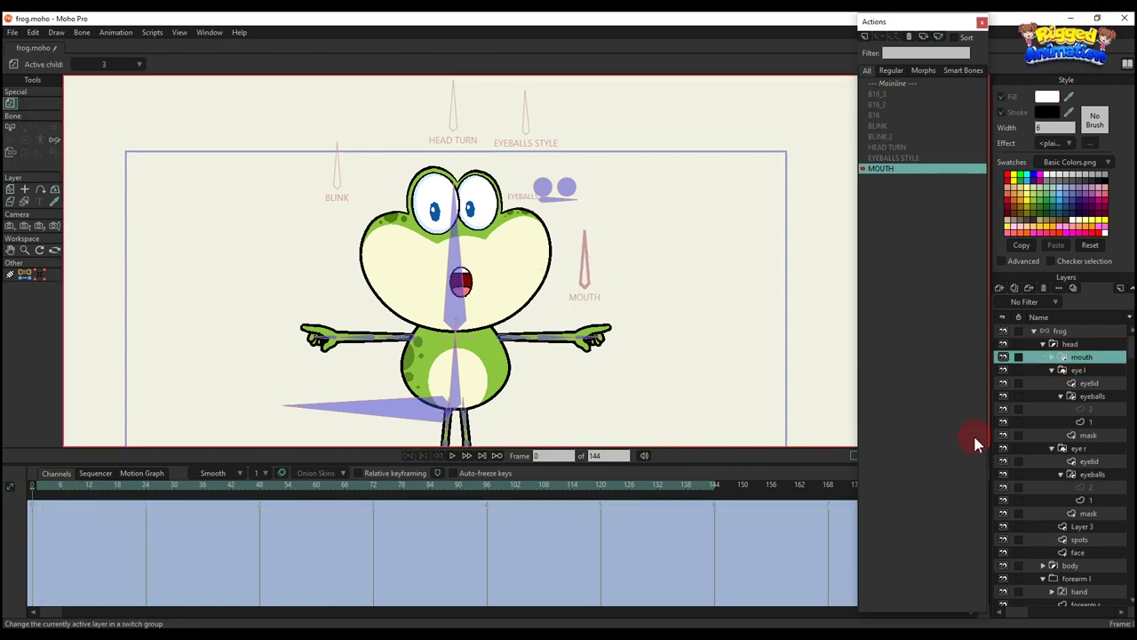
{"action": "right_click", "coordinate": [1091, 367]}
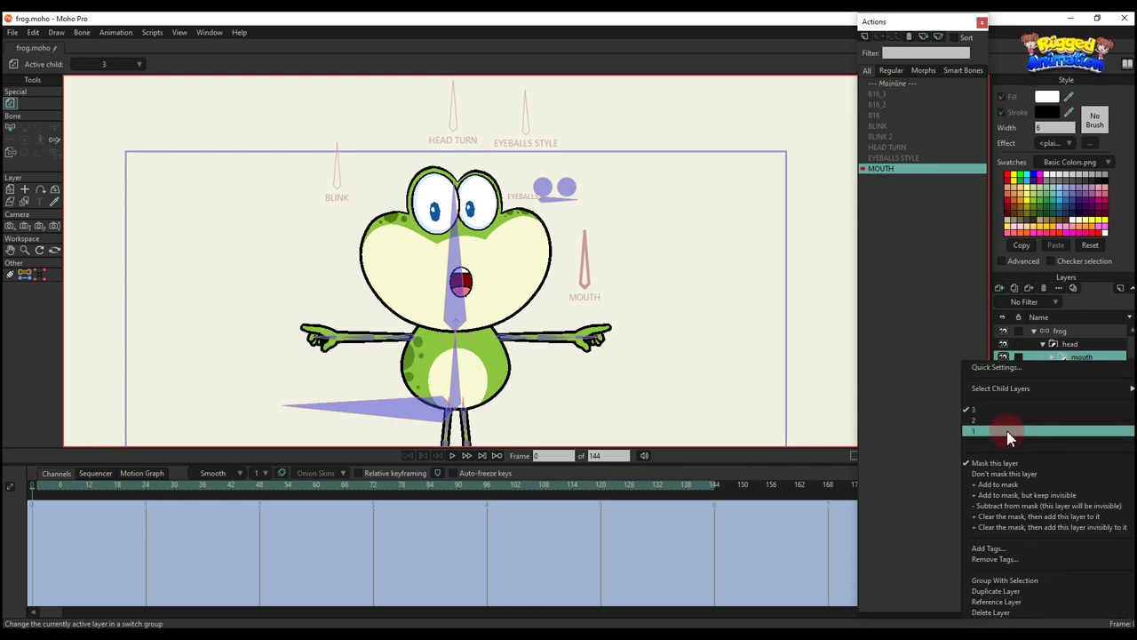
{"action": "left_click", "coordinate": [985, 432]}
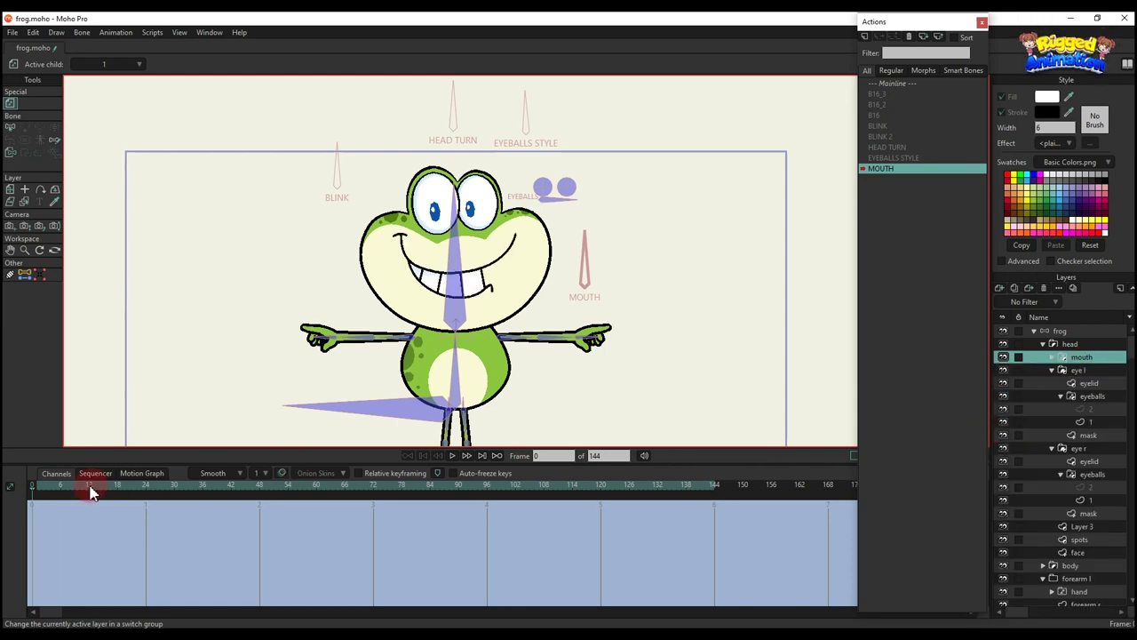
Step: Key mouth 2 at frame 12 and mouth 3 at frame 24 in the MOUTH action, and return to the mainline
{"action": "left_click", "coordinate": [89, 488]}
{"action": "right_click", "coordinate": [1088, 368]}
{"action": "left_click", "coordinate": [972, 416]}
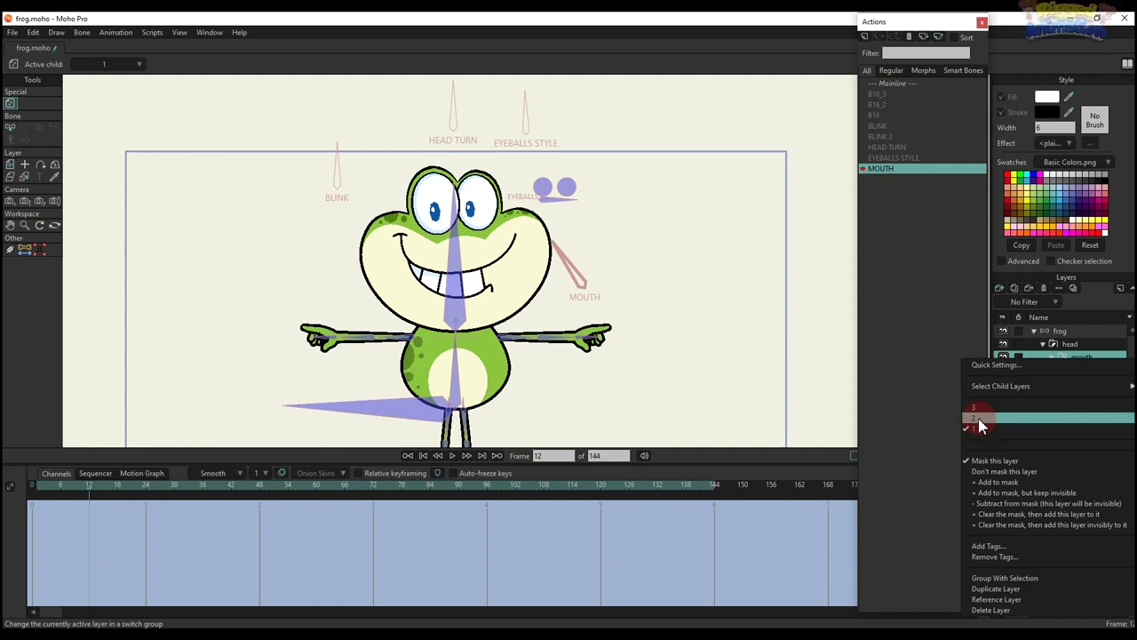
{"action": "left_click", "coordinate": [148, 487]}
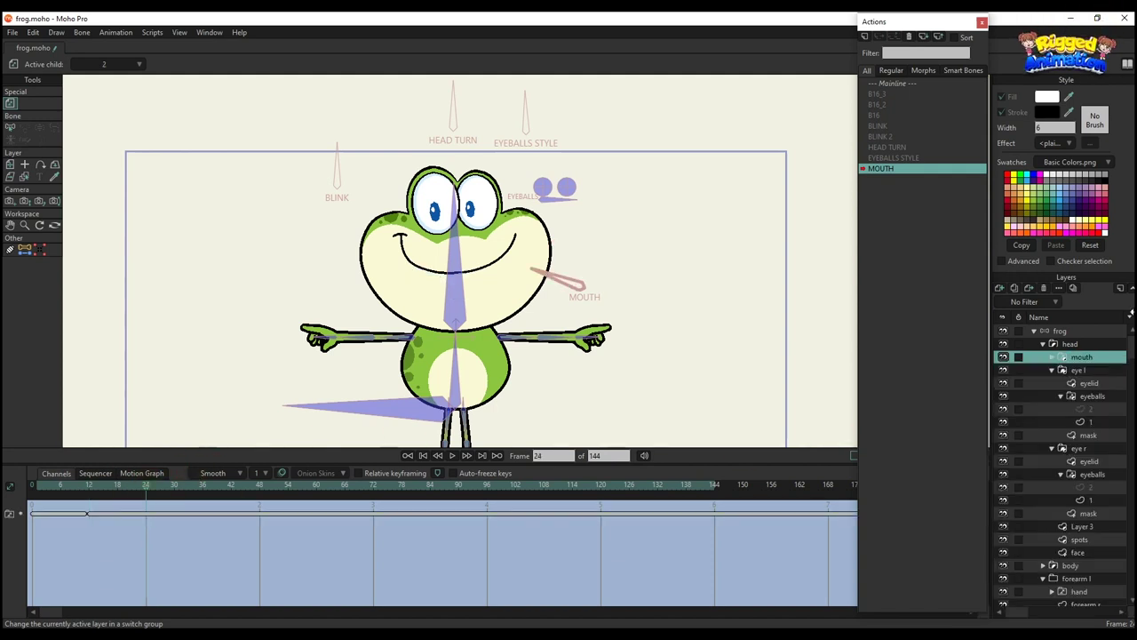
{"action": "right_click", "coordinate": [1091, 359]}
{"action": "left_click", "coordinate": [1000, 404]}
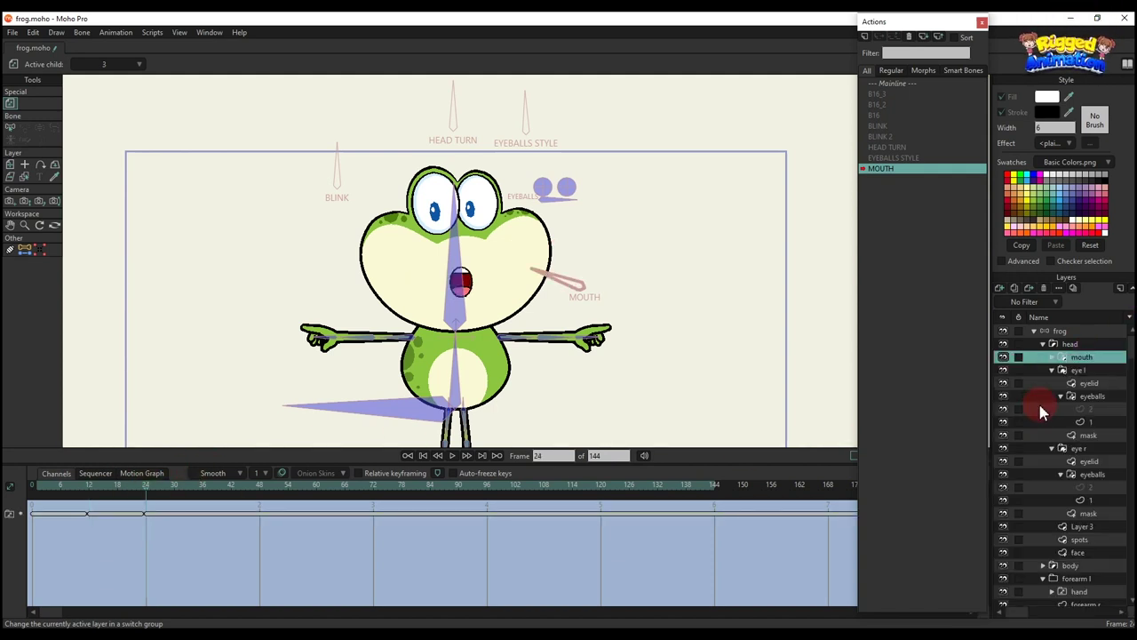
{"action": "left_click", "coordinate": [893, 83]}
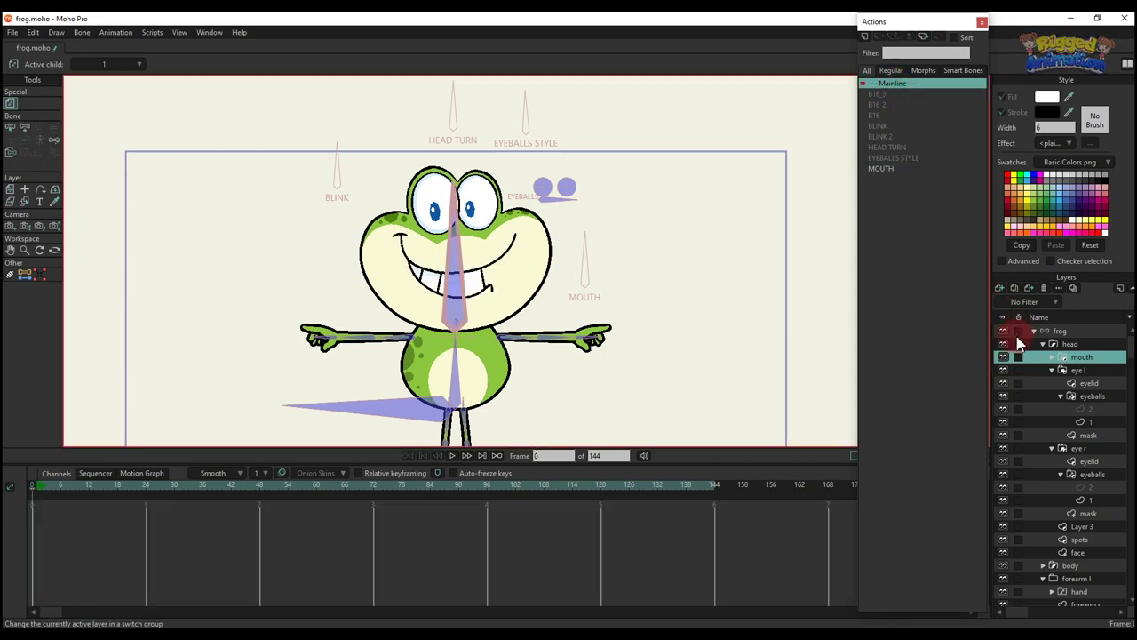
Step: Test the mouth switching by rotating the frog's MOUTH bone to 160 degrees at mainline frame 9, and delete the test keys
{"action": "left_click", "coordinate": [1062, 331]}
{"action": "left_click", "coordinate": [76, 489]}
{"action": "key", "text": "t"}
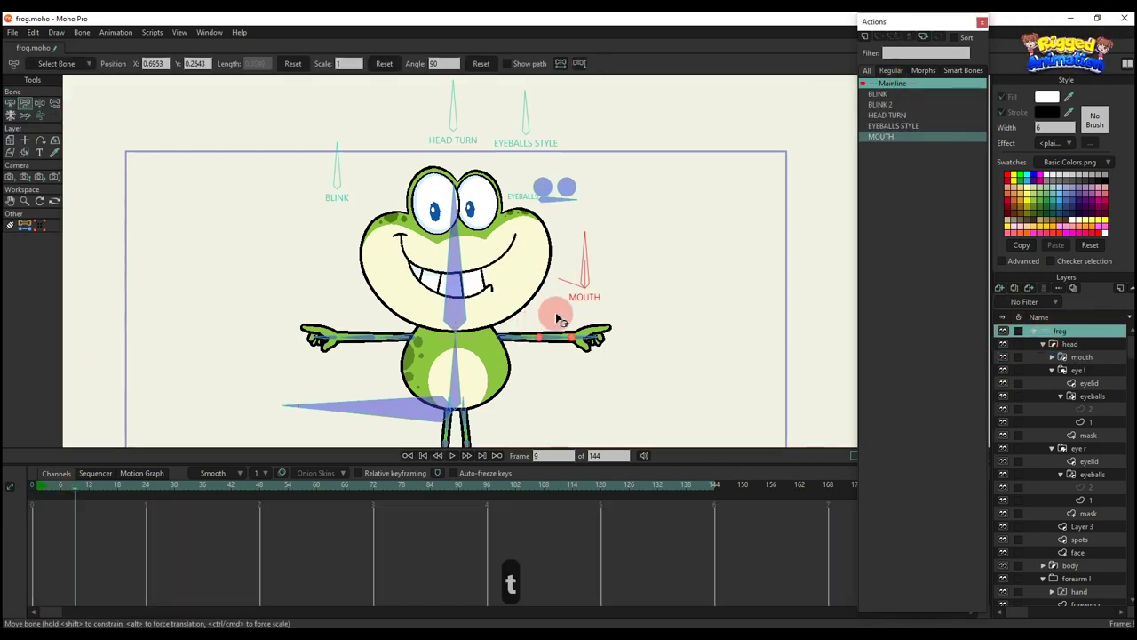
{"action": "mouse_move", "coordinate": [559, 312]}
{"action": "left_mouse_down"}
{"action": "mouse_move", "coordinate": [592, 246]}
{"action": "mouse_move", "coordinate": [569, 261]}
{"action": "mouse_move", "coordinate": [553, 293]}
{"action": "mouse_move", "coordinate": [589, 255]}
{"action": "mouse_move", "coordinate": [553, 313]}
{"action": "left_mouse_up"}
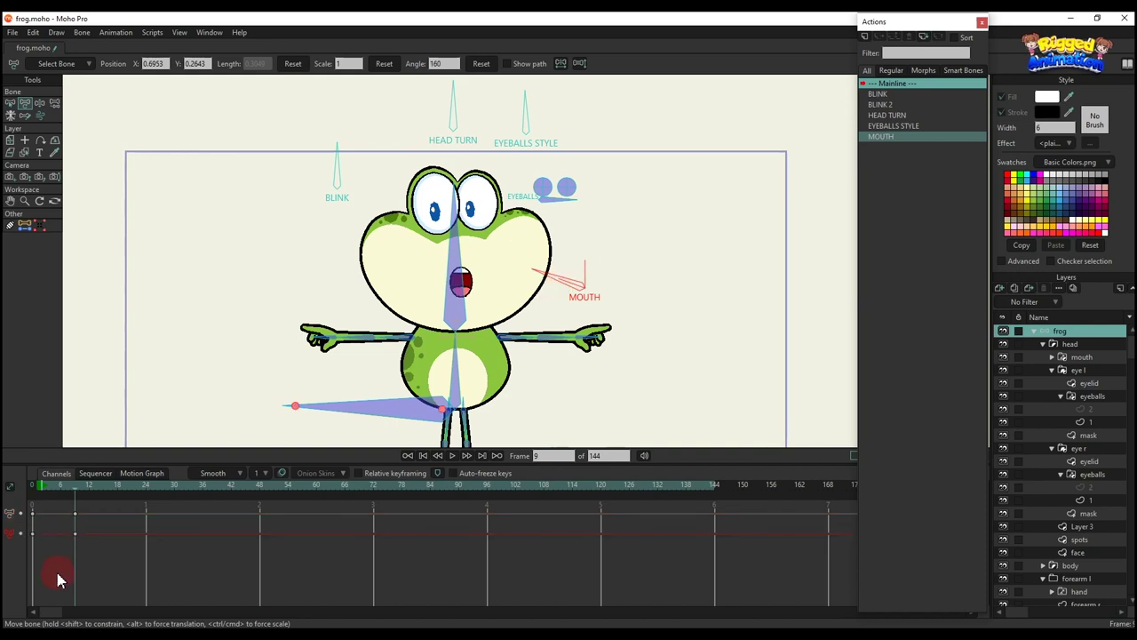
{"action": "left_click_drag", "start_coordinate": [119, 555], "coordinate": [20, 483]}
{"action": "key", "text": "BackSpace"}
{"action": "left_click", "coordinate": [34, 485]}
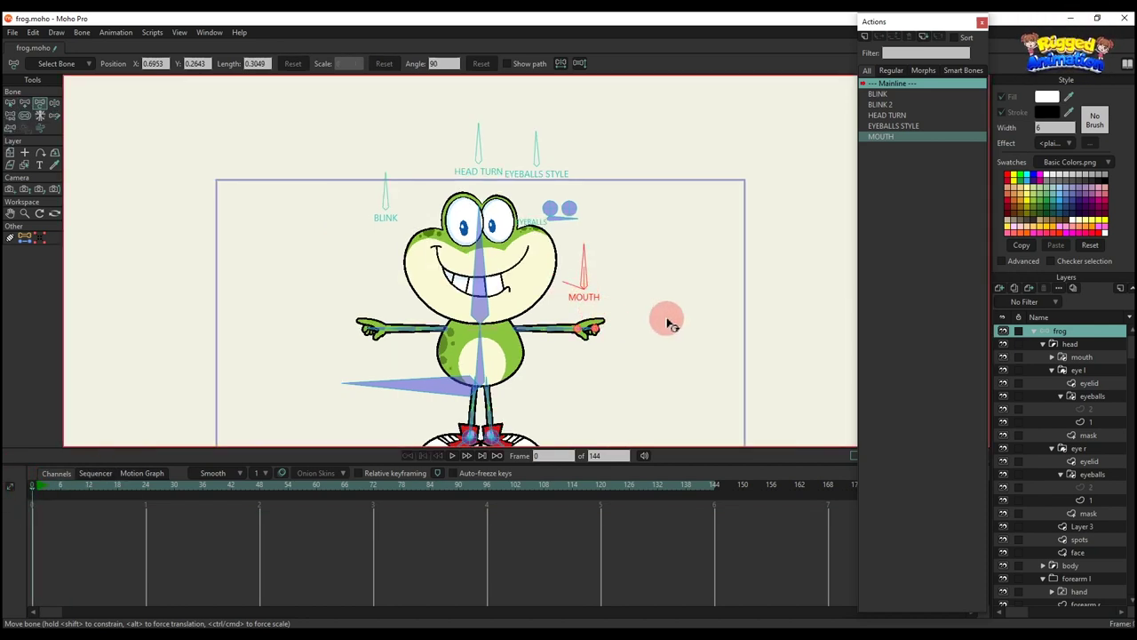
Step: Add an unparented upright bone about 0.25 long at frame 0, below the MOUTH bone and beside the frog's body
{"action": "key", "text": "b"}
{"action": "key", "text": "a"}
{"action": "scroll", "coordinate": [571, 333], "scroll_direction": "up", "scroll_amount": 2}
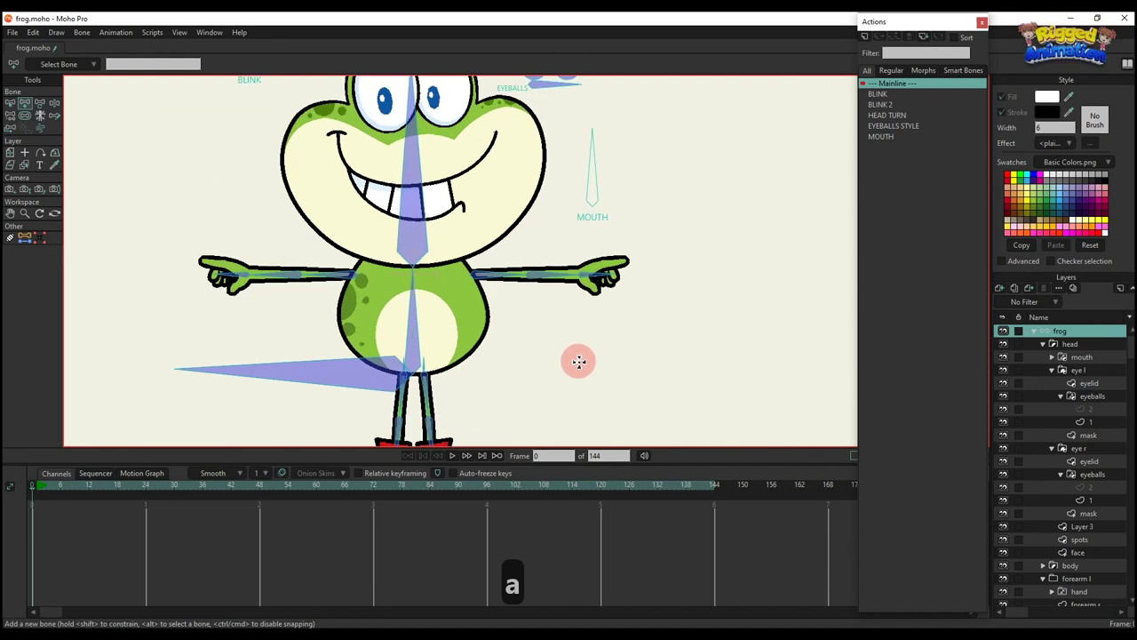
{"action": "left_click_drag", "start_coordinate": [584, 372], "coordinate": [584, 309]}
{"action": "key", "text": "s"}
{"action": "key", "text": "t"}
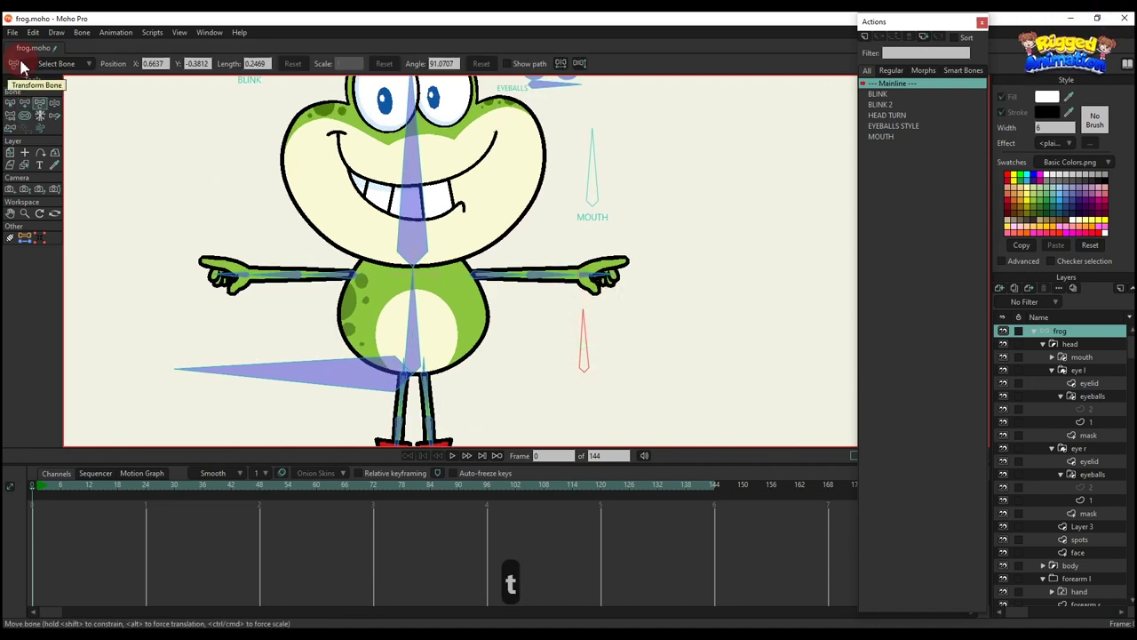
Step: Rename the new bone below the MOUTH bone as HAND R
{"action": "left_click", "coordinate": [8, 105]}
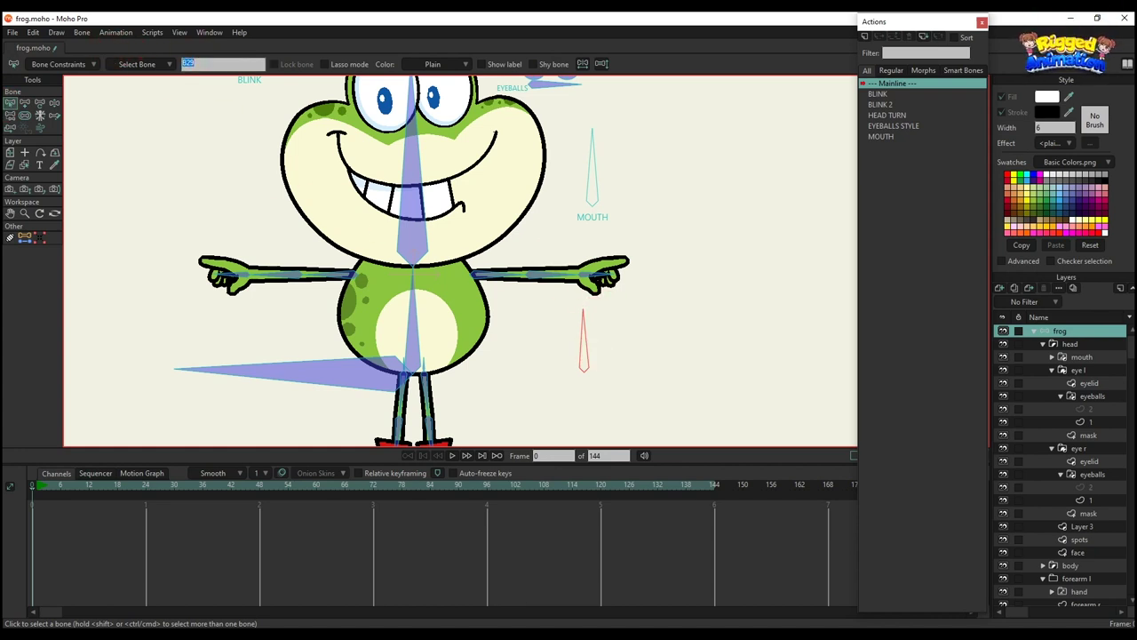
{"action": "type", "text": "hand"}
{"action": "key", "text": "BackSpace"}
{"action": "key", "text": "BackSpace"}
{"action": "key", "text": "BackSpace"}
{"action": "key", "text": "BackSpace"}
{"action": "key", "text": "BackSpace"}
{"action": "key", "text": "BackSpace"}
{"action": "key", "text": "BackSpace"}
{"action": "key", "text": "Caps_Lock"}
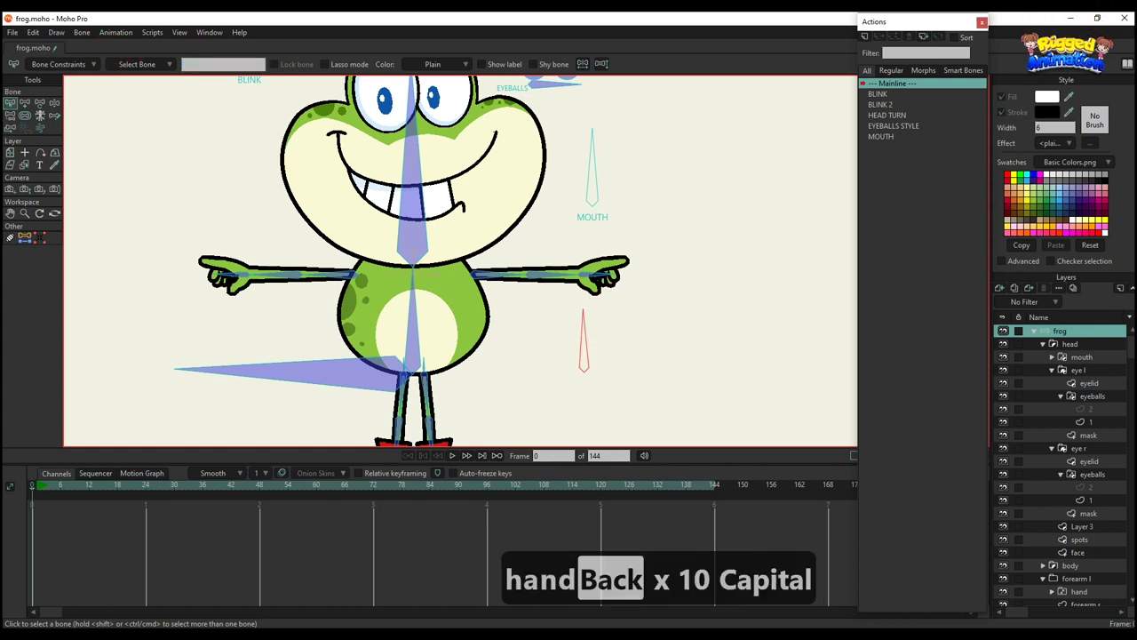
{"action": "type", "text": "HAND R"}
{"action": "key", "text": "Return"}
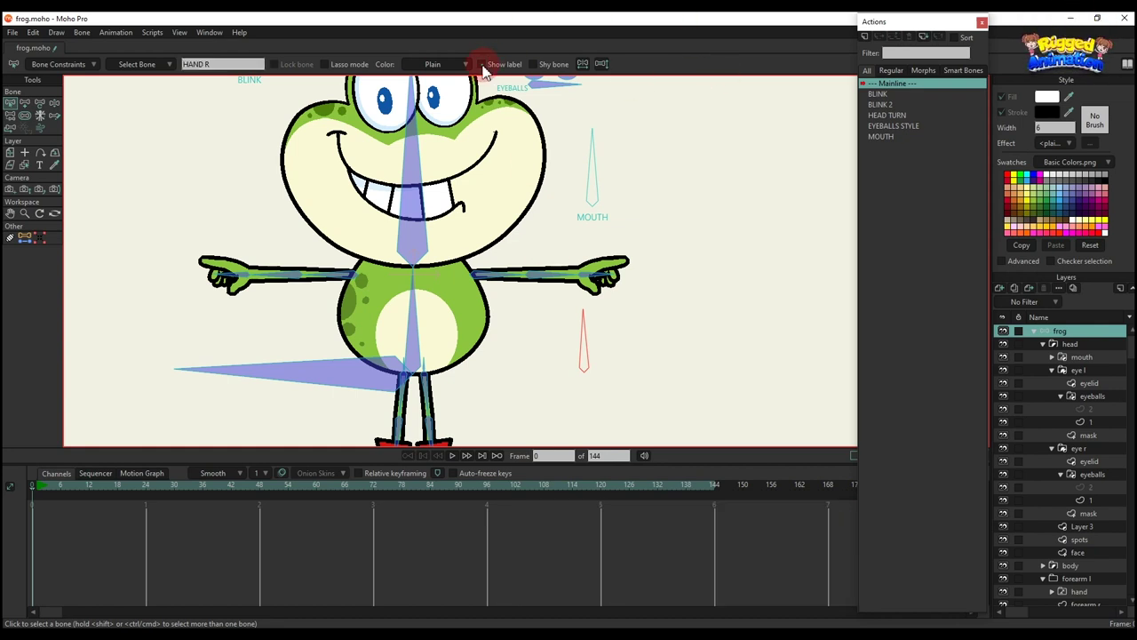
Step: Show the HAND R bone's label and enable its angle constraints, clearing the minimum and using a 70-degree maximum
{"action": "left_click", "coordinate": [40, 67]}
{"action": "left_click", "coordinate": [35, 81]}
{"action": "left_click", "coordinate": [111, 94]}
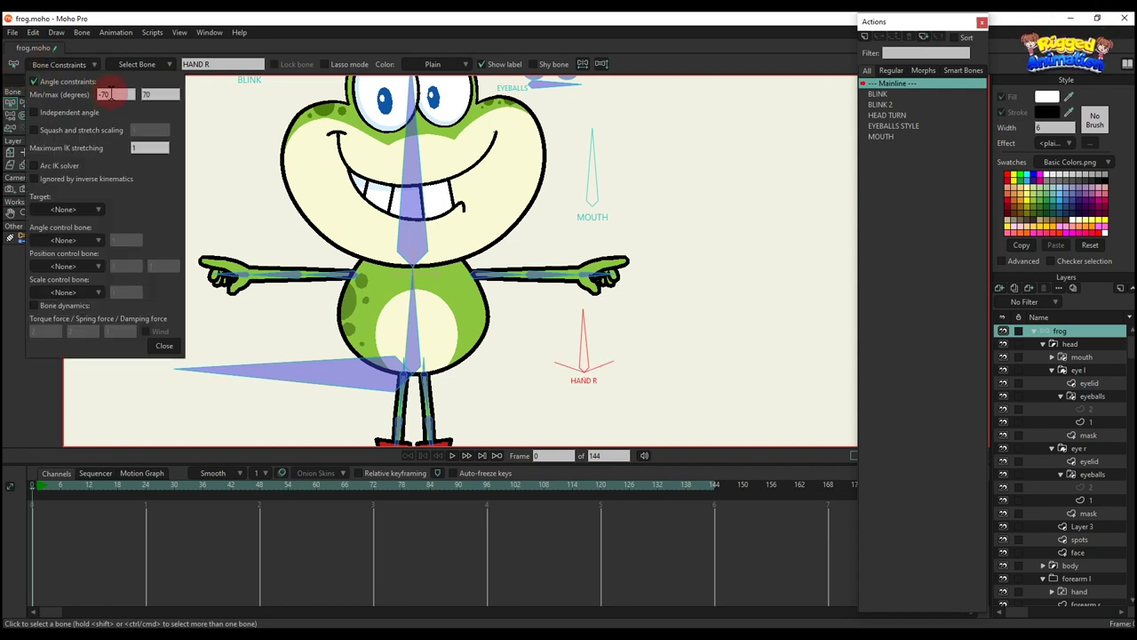
{"action": "key", "text": "Return"}
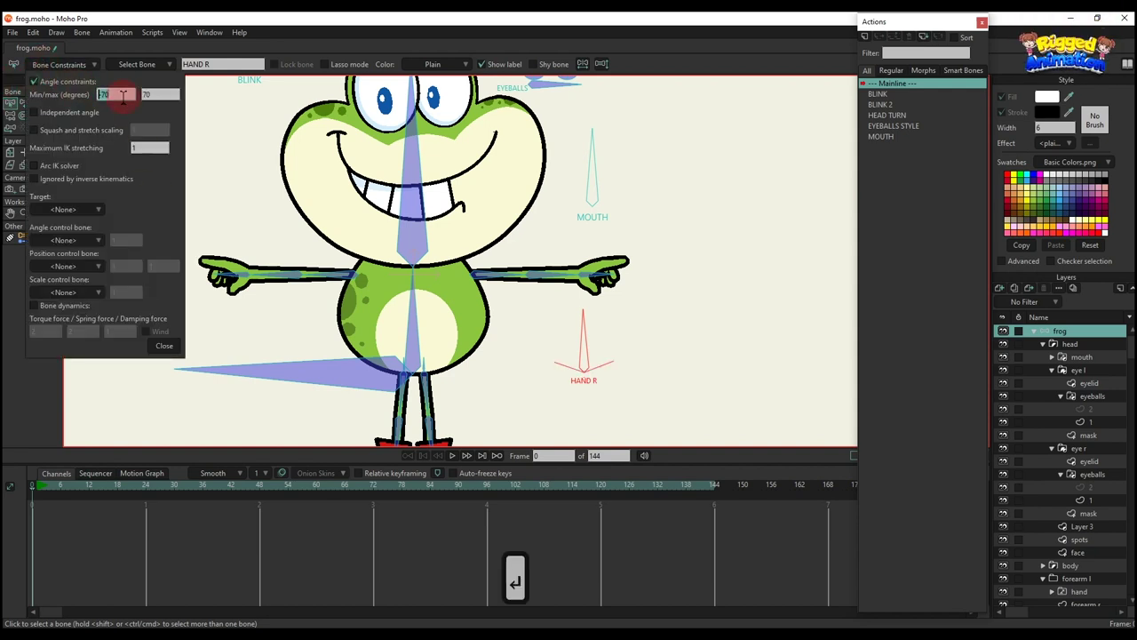
{"action": "key", "text": "BackSpace"}
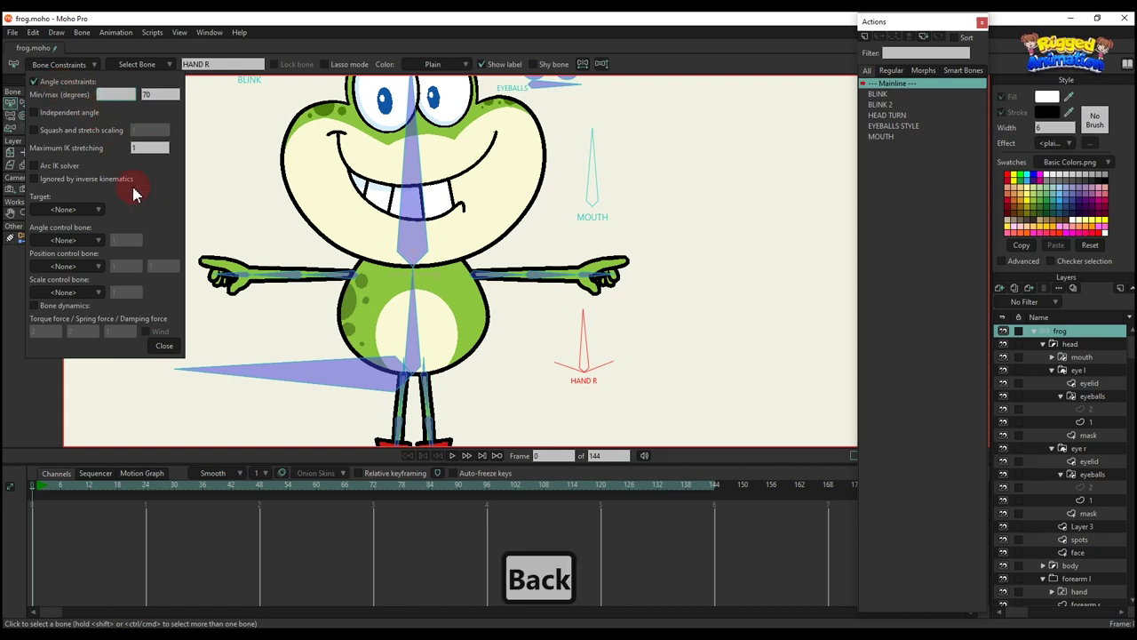
{"action": "left_click", "coordinate": [161, 347]}
{"action": "scroll", "coordinate": [595, 347], "scroll_direction": "down", "scroll_amount": 3}
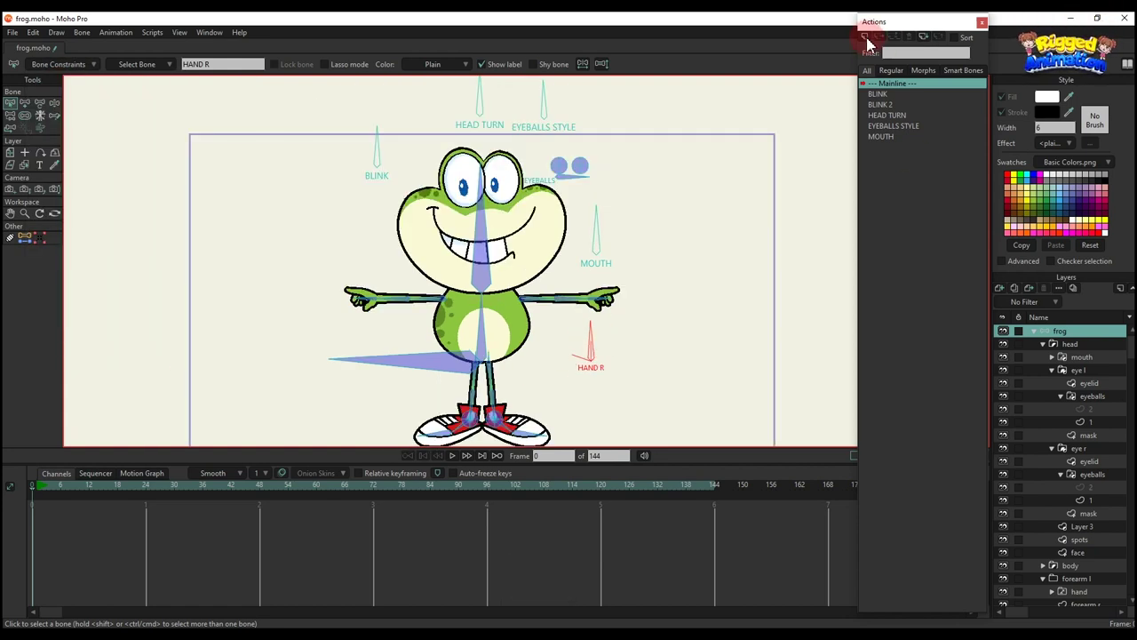
Step: Create a smart bone action for the HAND R bone
{"action": "left_click", "coordinate": [866, 37]}
{"action": "left_click", "coordinate": [574, 363]}
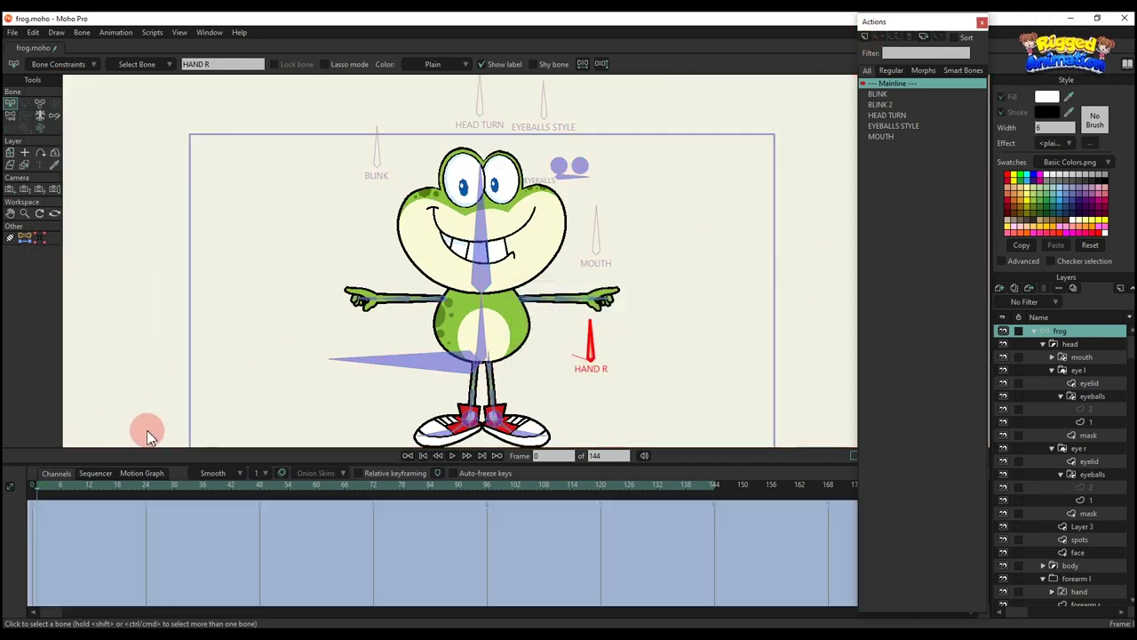
Step: Toggle the forearm groups' visibility to identify the arm above HAND R, and inspect the hand variants inside forearm r
{"action": "left_click", "coordinate": [1045, 345]}
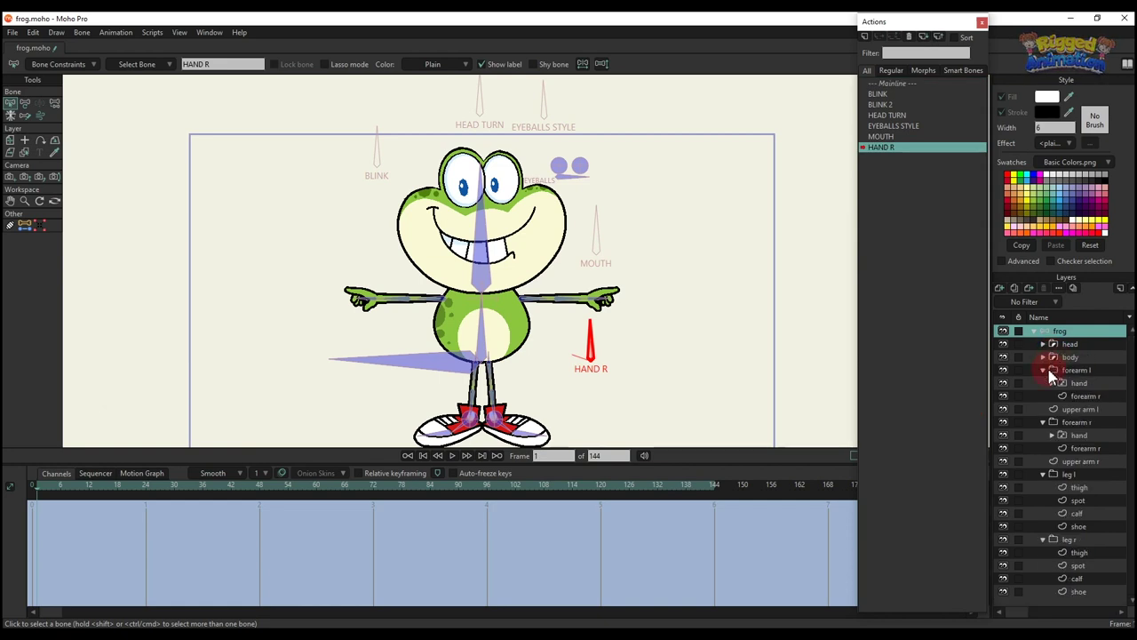
{"action": "left_click", "coordinate": [1052, 383]}
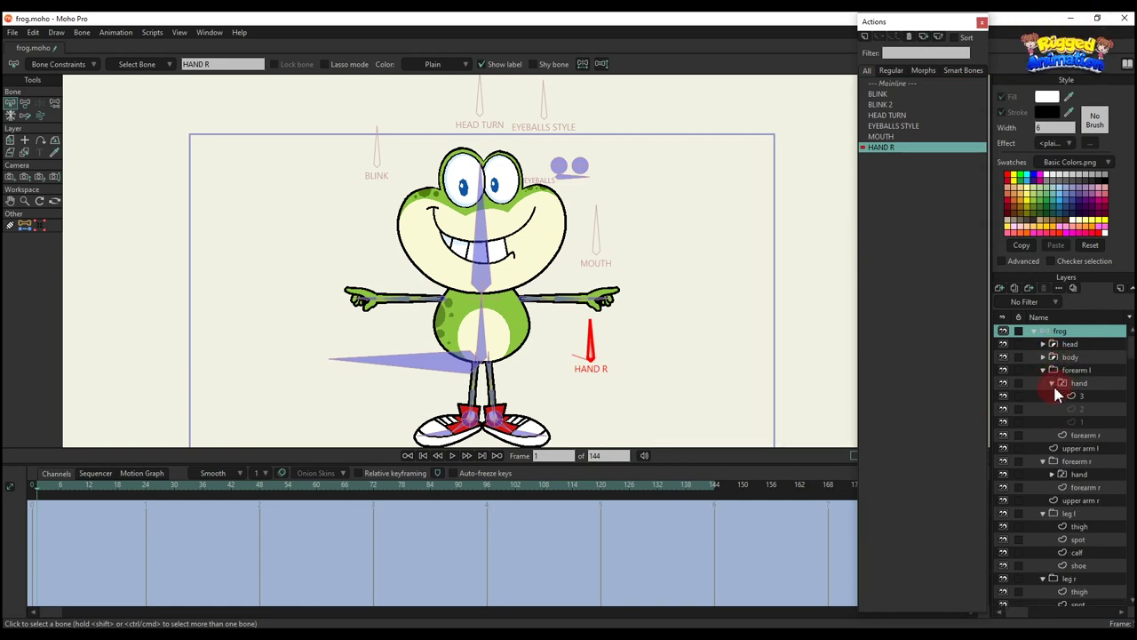
{"action": "left_click", "coordinate": [1053, 383]}
{"action": "left_click", "coordinate": [1005, 371]}
{"action": "left_click", "coordinate": [1005, 370]}
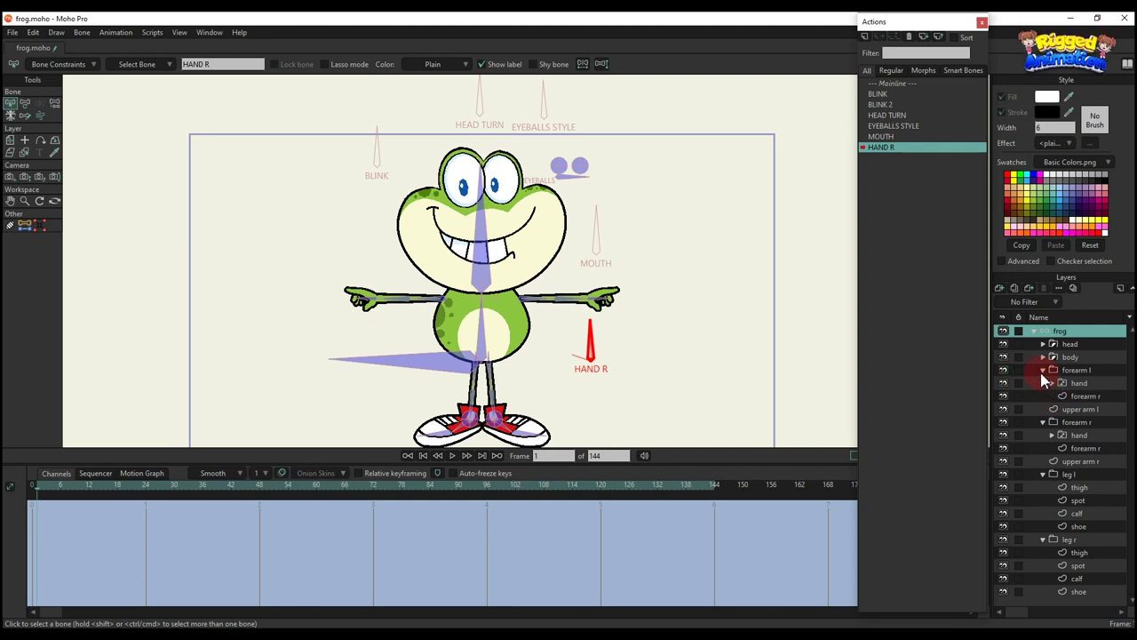
{"action": "left_click", "coordinate": [1043, 370]}
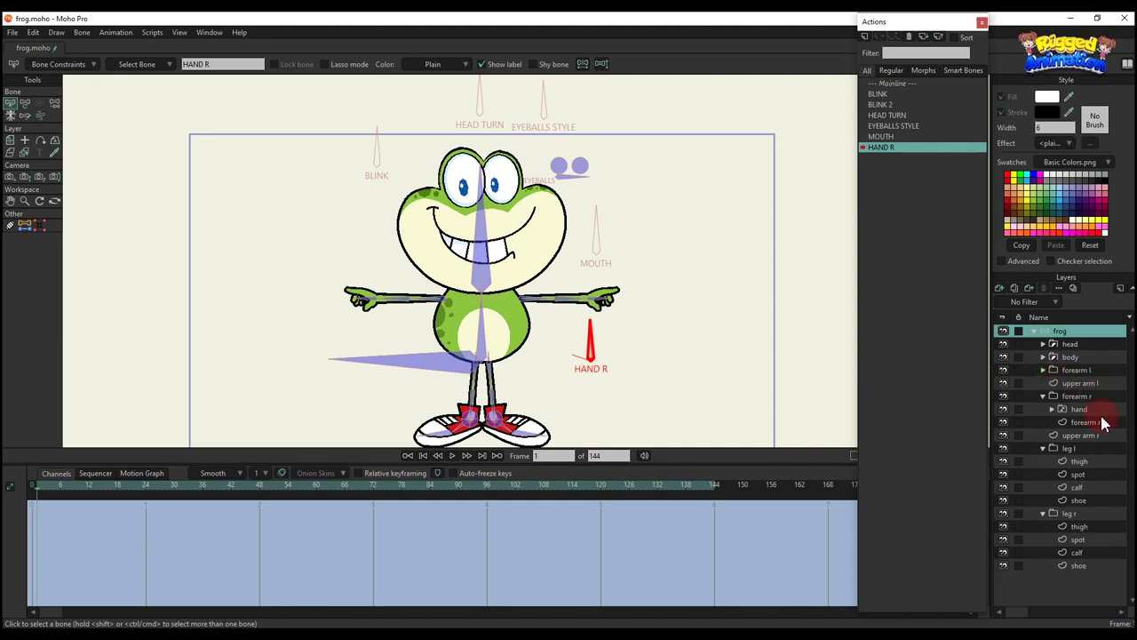
{"action": "left_click", "coordinate": [1041, 448]}
{"action": "left_click", "coordinate": [1004, 396]}
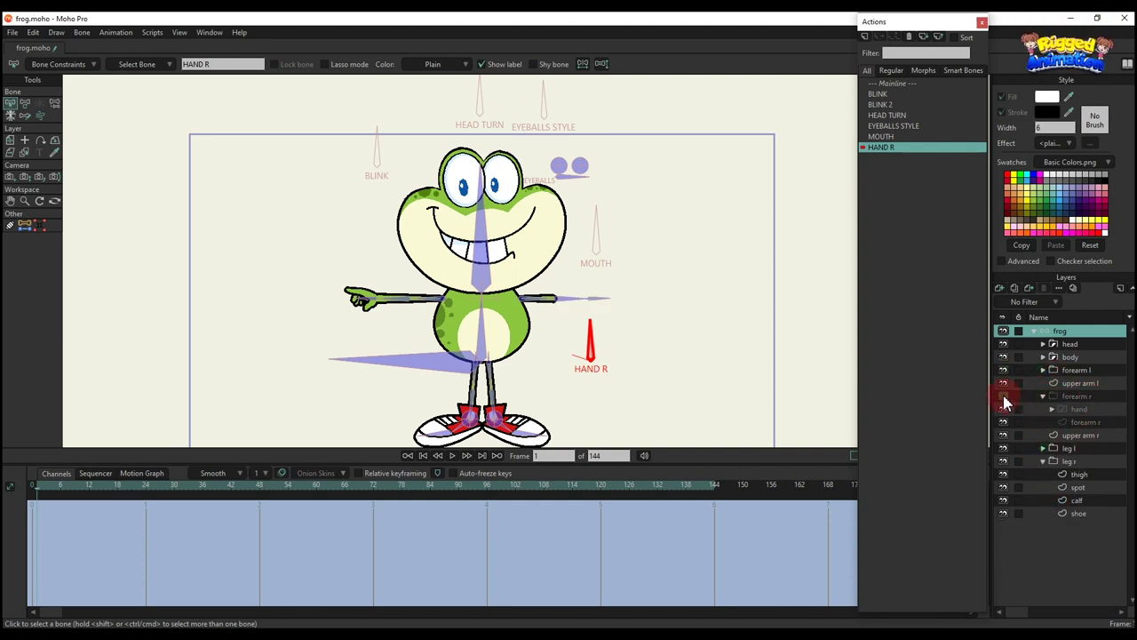
{"action": "left_click", "coordinate": [1052, 411]}
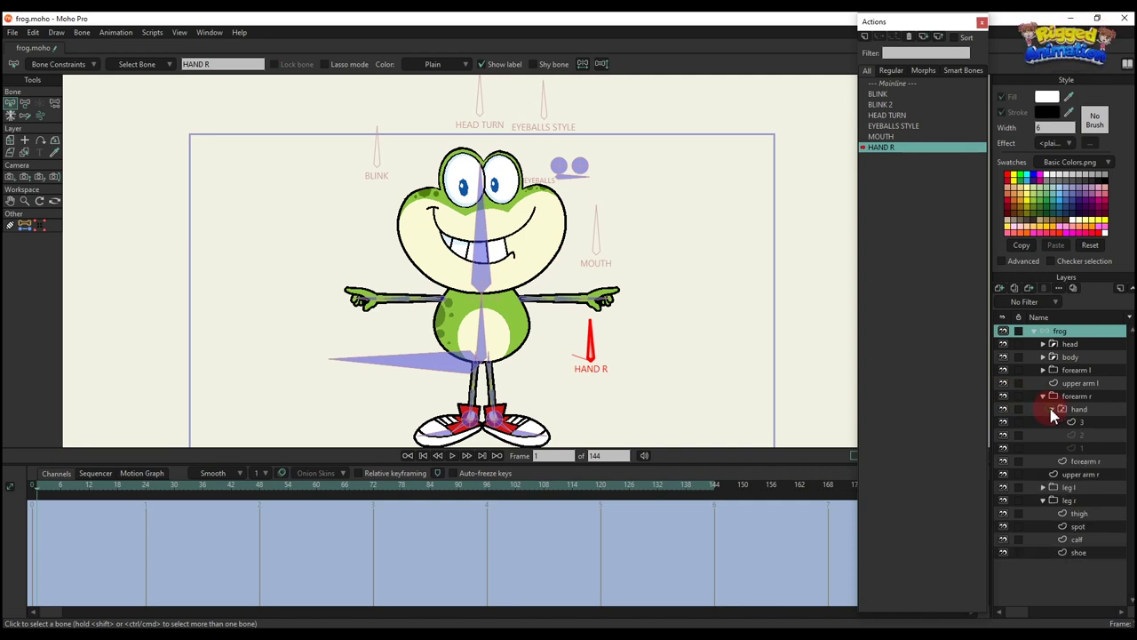
{"action": "left_click", "coordinate": [1084, 435]}
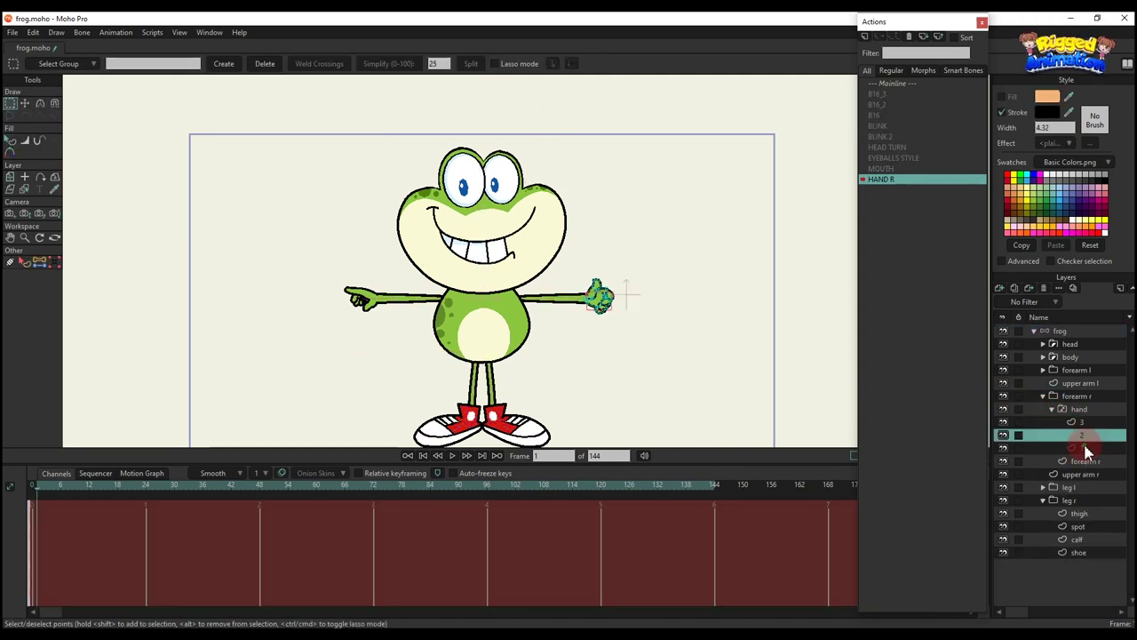
{"action": "left_click", "coordinate": [1089, 420]}
{"action": "left_click", "coordinate": [1082, 409]}
{"action": "left_click", "coordinate": [1052, 409]}
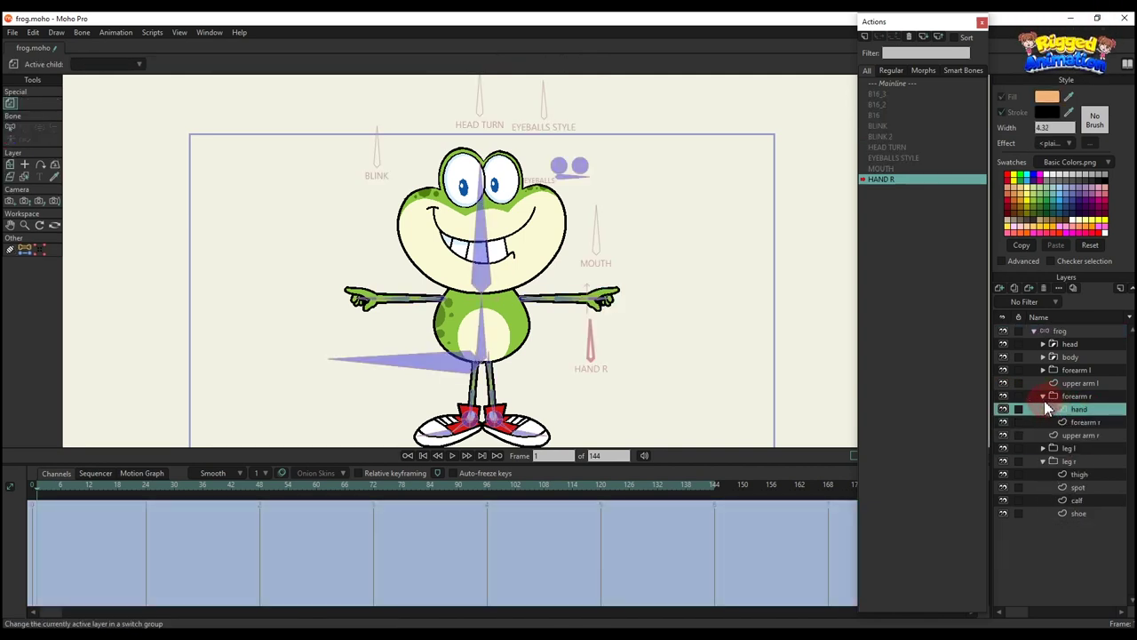
{"action": "left_click", "coordinate": [1043, 397]}
Step: In the HAND R action, rotate the frog's HAND R bone at frame 24 to its limit, about 161 degrees
{"action": "left_click", "coordinate": [1063, 332]}
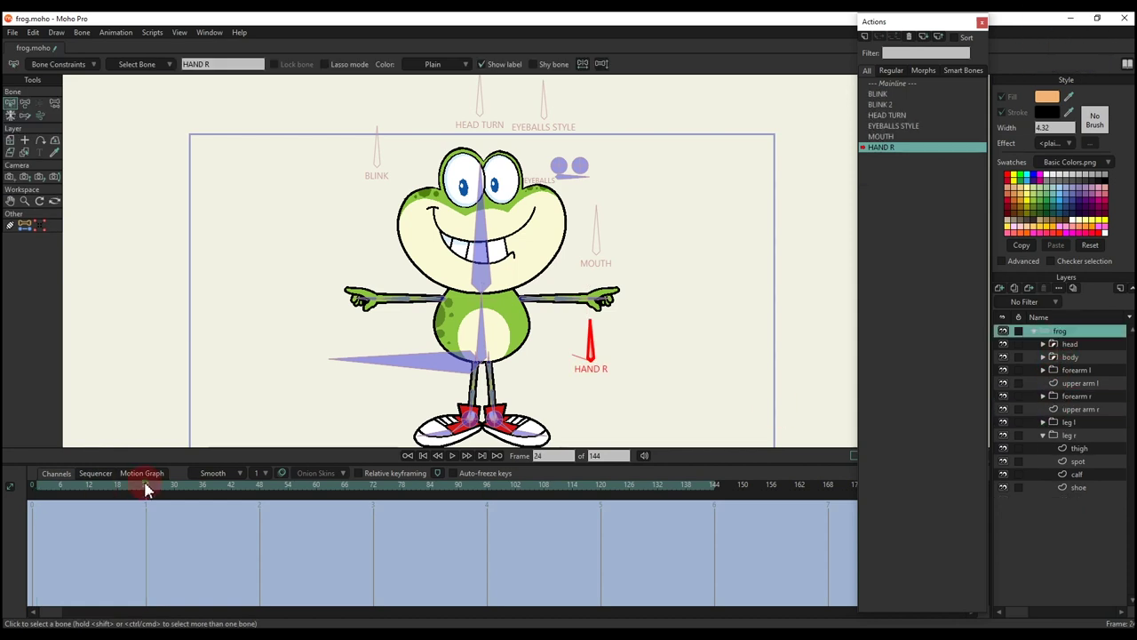
{"action": "key", "text": "t"}
{"action": "left_click_drag", "start_coordinate": [605, 324], "coordinate": [541, 353]}
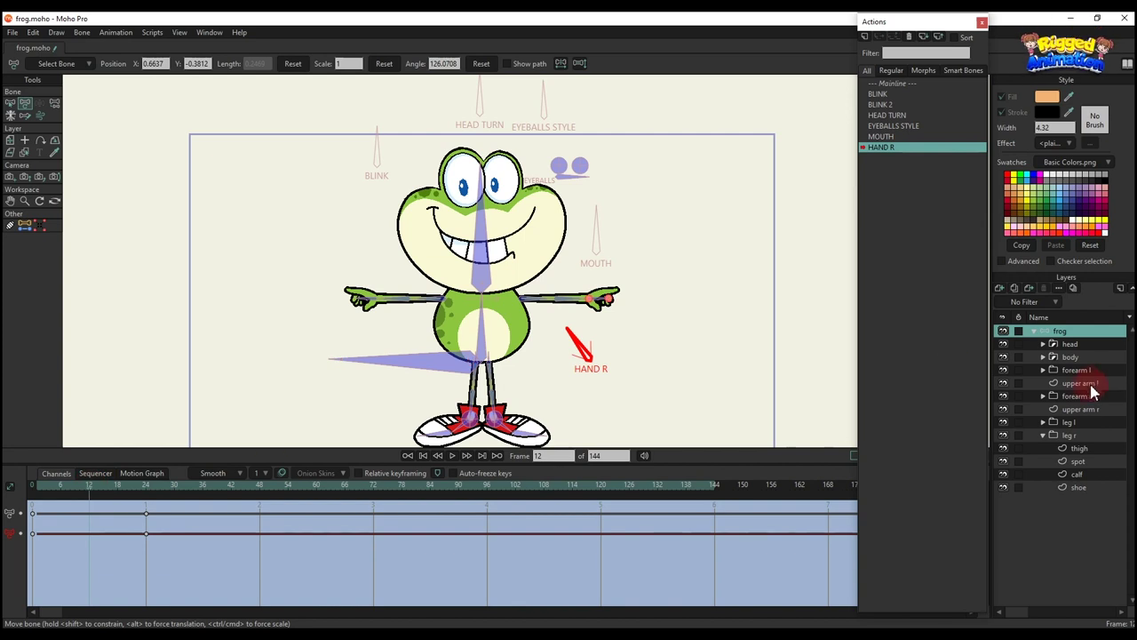
Step: Switch forearm r's hand to 2 at frame 12 and 1 at frame 24, and return to the mainline
{"action": "left_click", "coordinate": [1043, 395]}
{"action": "left_click", "coordinate": [1075, 409]}
{"action": "right_click", "coordinate": [1070, 409]}
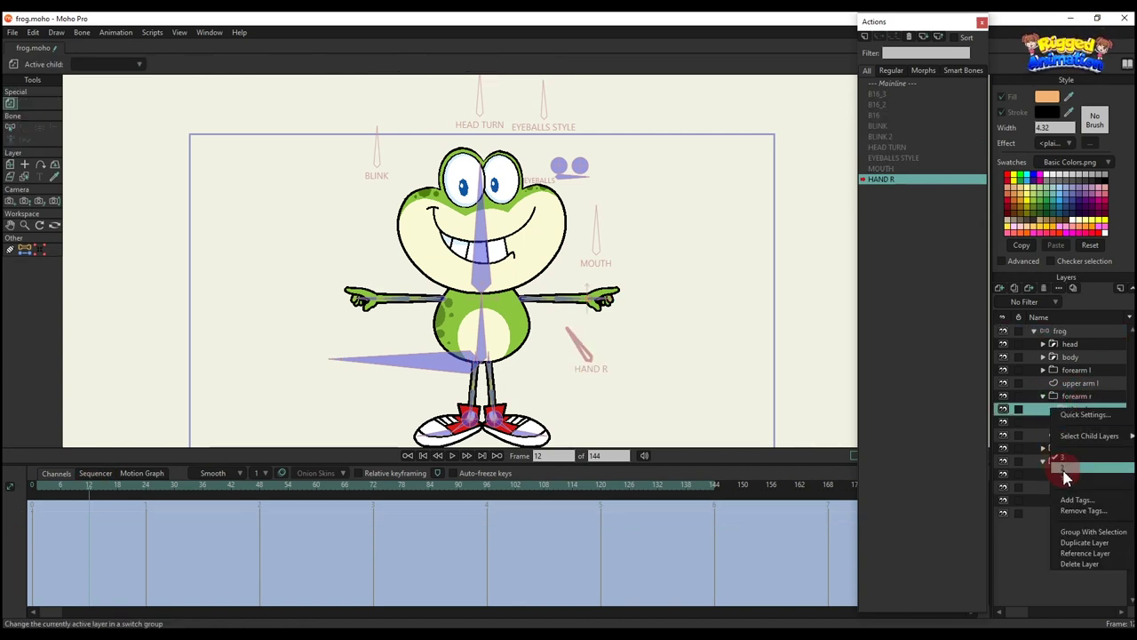
{"action": "left_click", "coordinate": [1066, 468]}
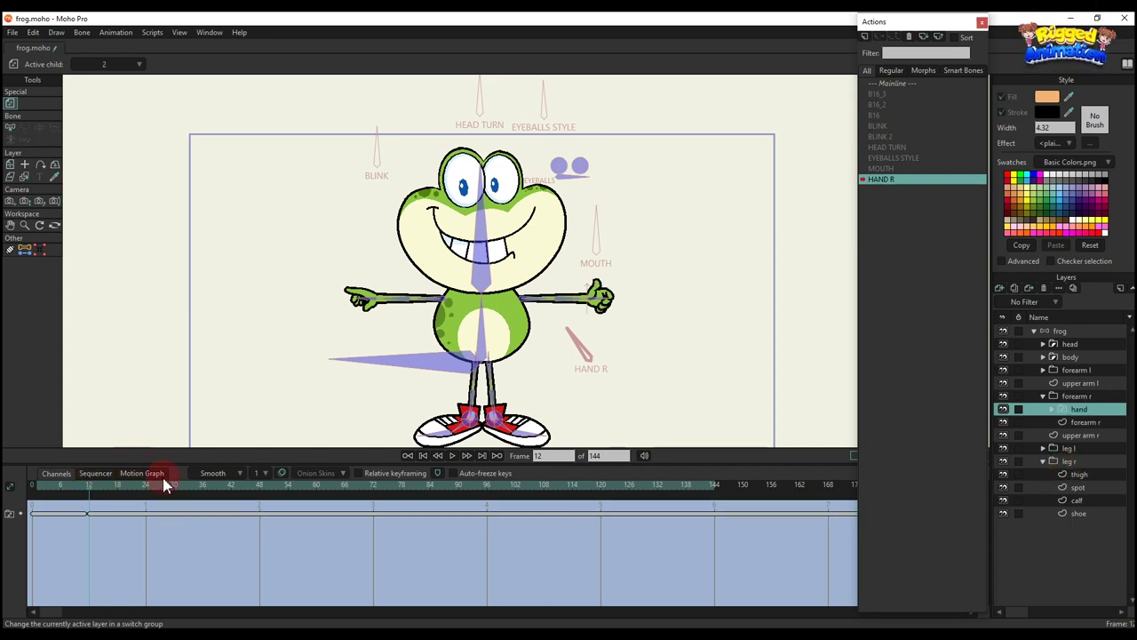
{"action": "right_click", "coordinate": [1057, 408]}
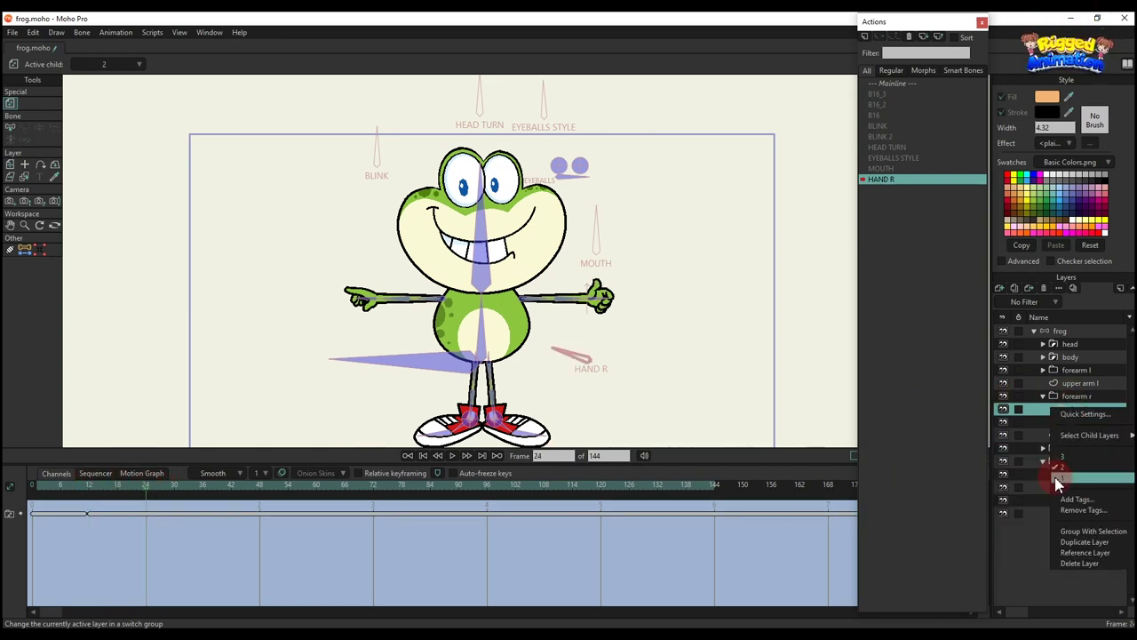
{"action": "left_click", "coordinate": [1064, 480]}
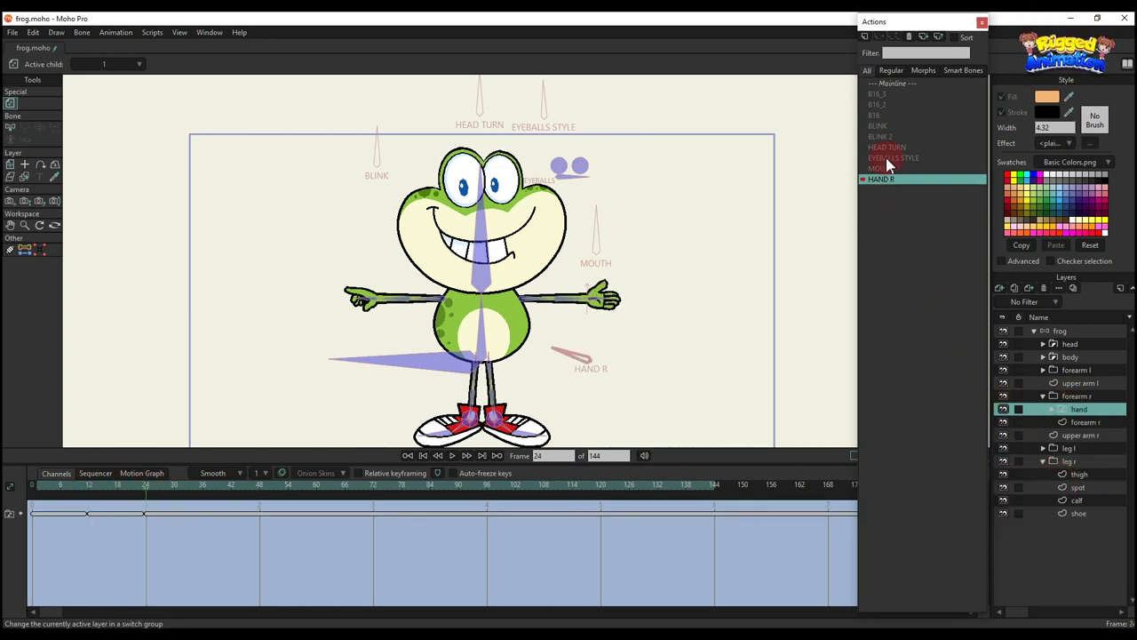
{"action": "left_click", "coordinate": [893, 82]}
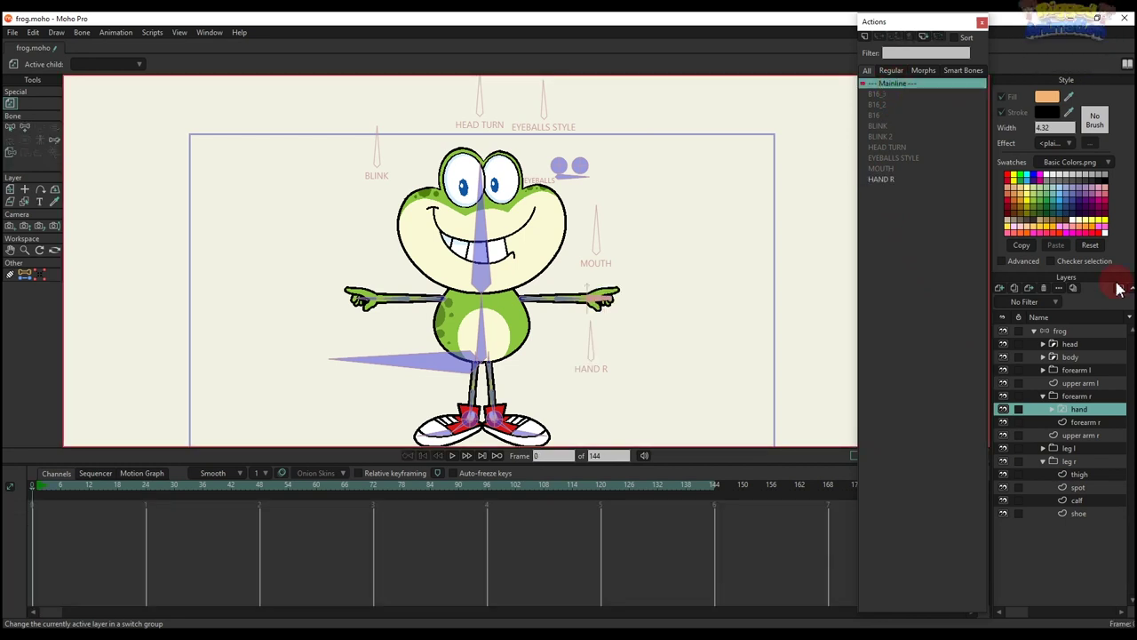
Step: Reopen the frog's HAND R action and scrub through to frame 24 to check the hand switching
{"action": "left_click", "coordinate": [1072, 333]}
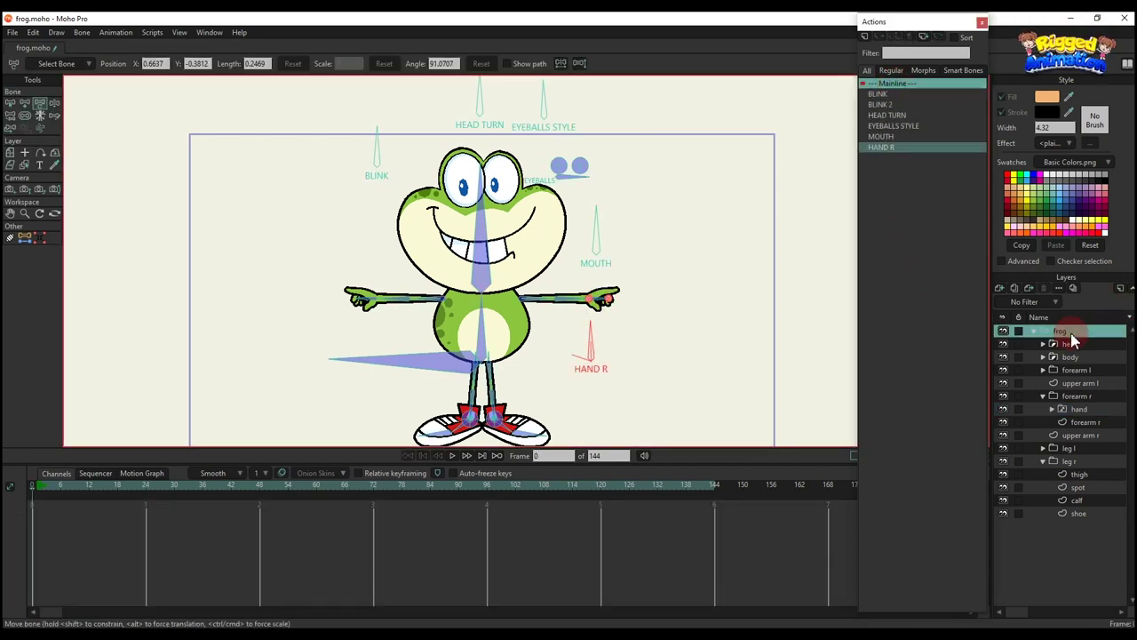
{"action": "left_click", "coordinate": [902, 147]}
{"action": "left_click", "coordinate": [513, 405]}
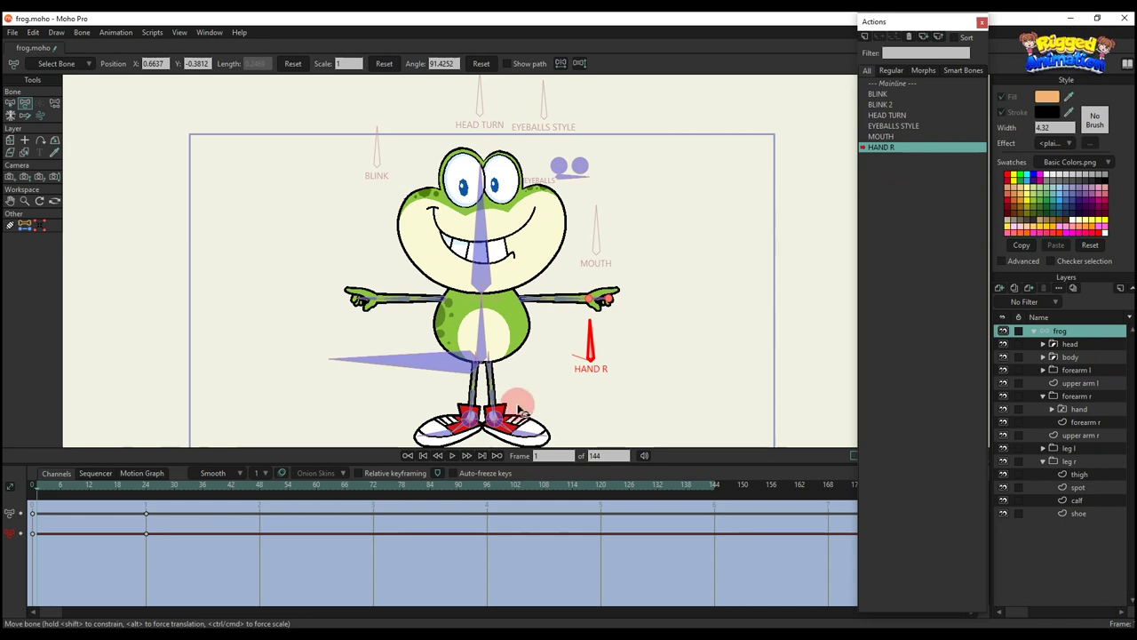
{"action": "left_click_drag", "start_coordinate": [87, 491], "coordinate": [147, 507]}
{"action": "left_click", "coordinate": [643, 418]}
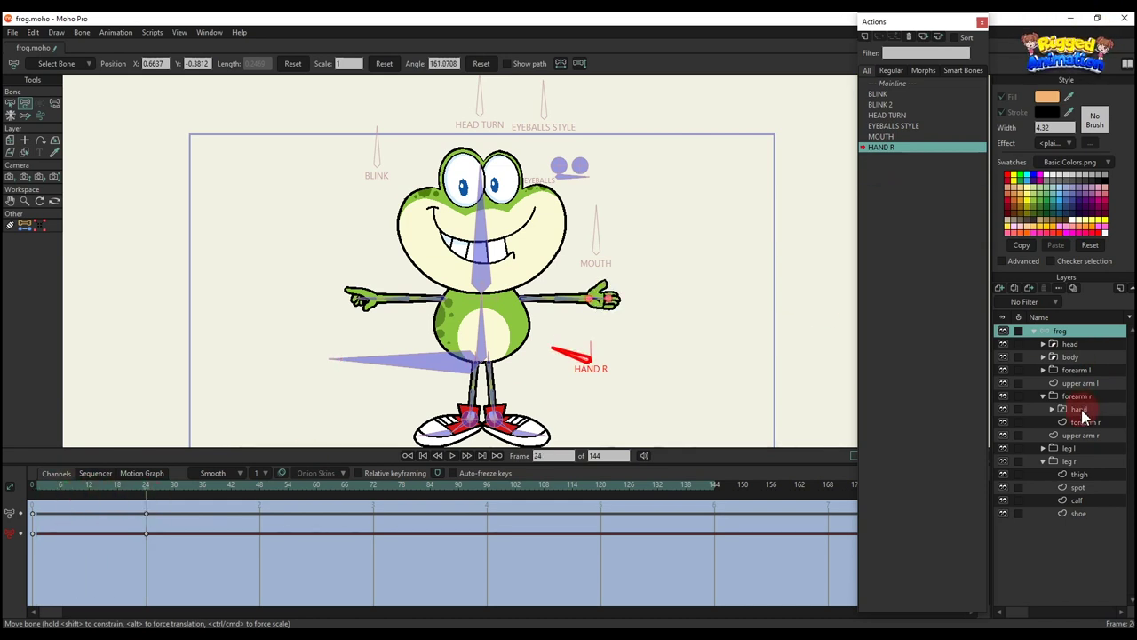
Step: Copy all the switch keys of forearm r's hand from the HAND R action, and return to the mainline
{"action": "left_click", "coordinate": [1078, 408]}
{"action": "left_click_drag", "start_coordinate": [236, 570], "coordinate": [21, 500]}
{"action": "key", "text": "ctrl+c"}
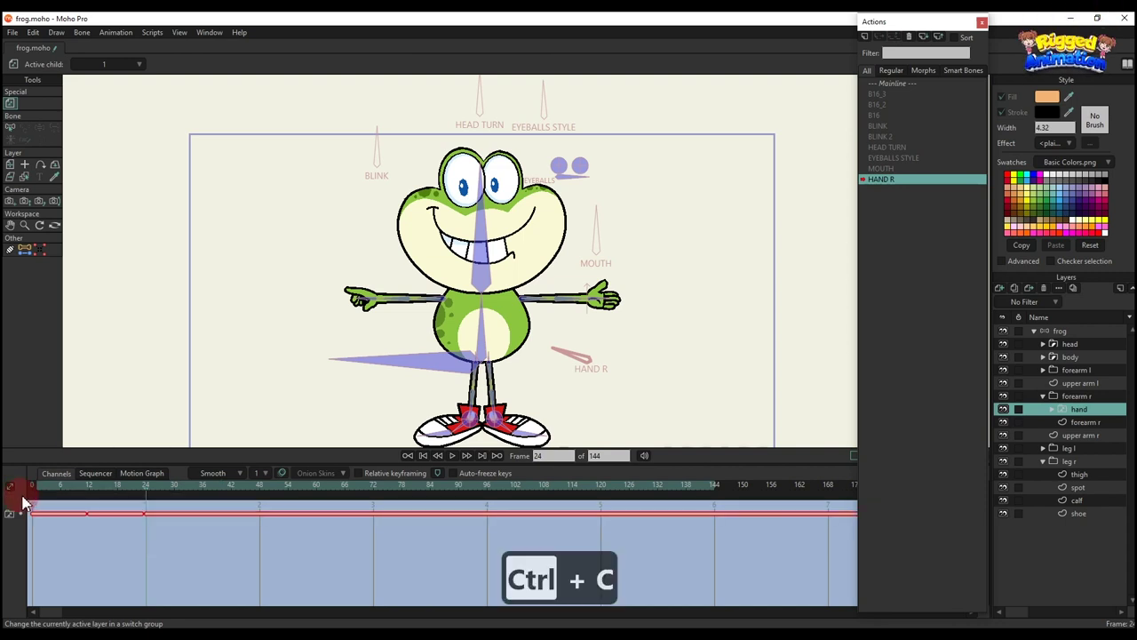
{"action": "double_click", "coordinate": [904, 84]}
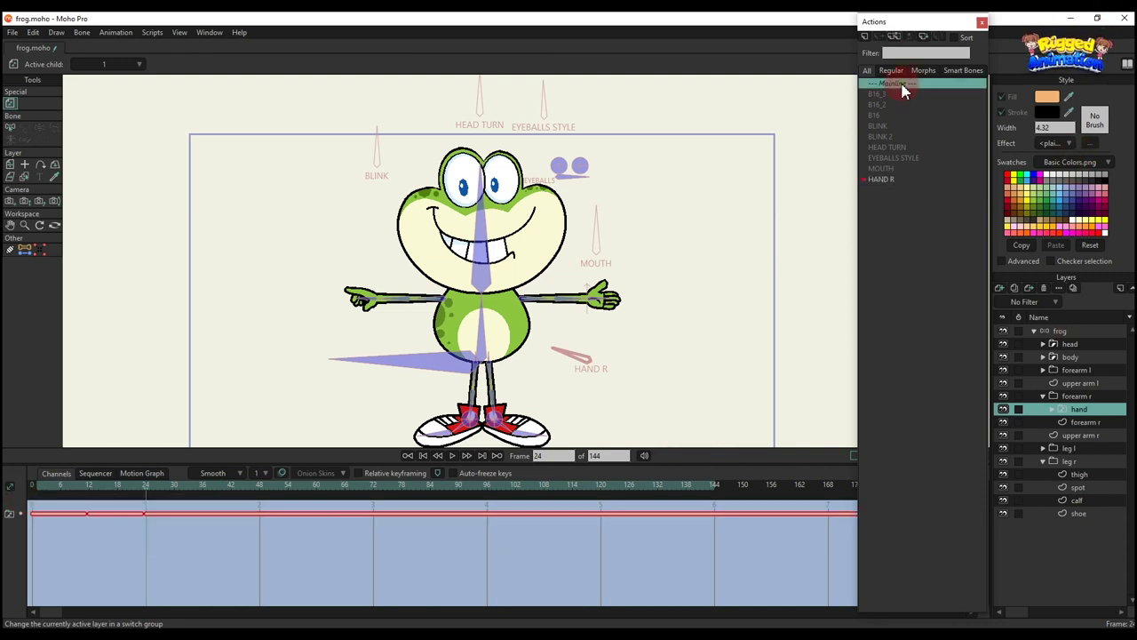
Step: Add an unparented upright bone about 0.22 long to the frog, below the hand opposite the HAND R bone
{"action": "left_click", "coordinate": [1063, 331]}
{"action": "left_click_drag", "start_coordinate": [402, 300], "coordinate": [427, 300]}
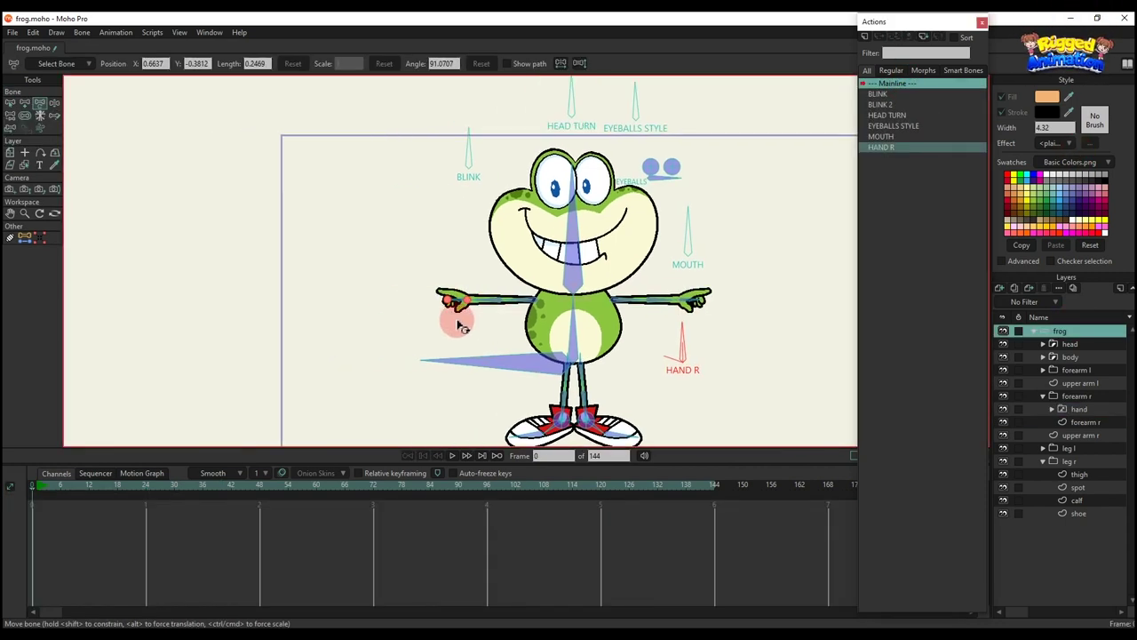
{"action": "key", "text": "b"}
{"action": "key", "text": "a"}
{"action": "left_click_drag", "start_coordinate": [454, 349], "coordinate": [455, 315]}
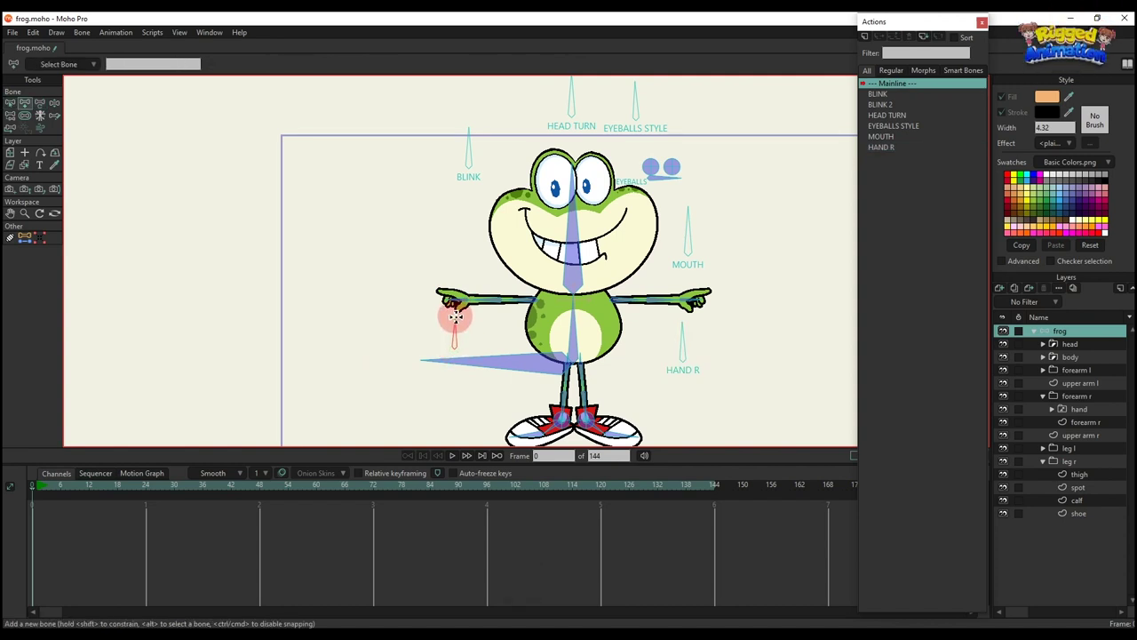
{"action": "key", "text": "s"}
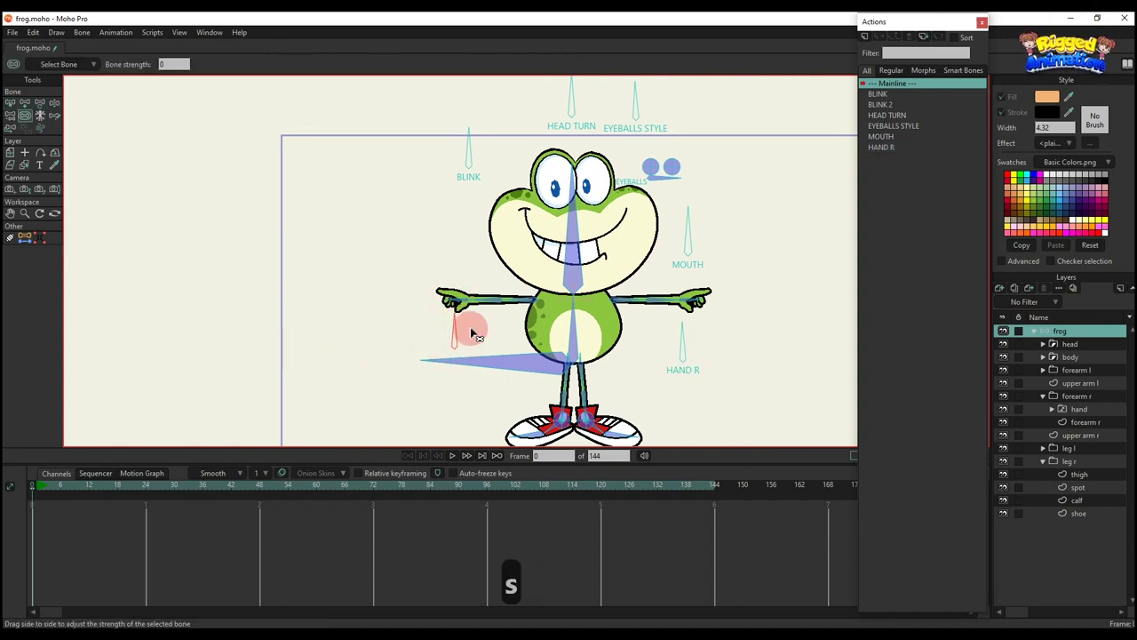
{"action": "key", "text": "t"}
{"action": "left_click_drag", "start_coordinate": [460, 360], "coordinate": [457, 330]}
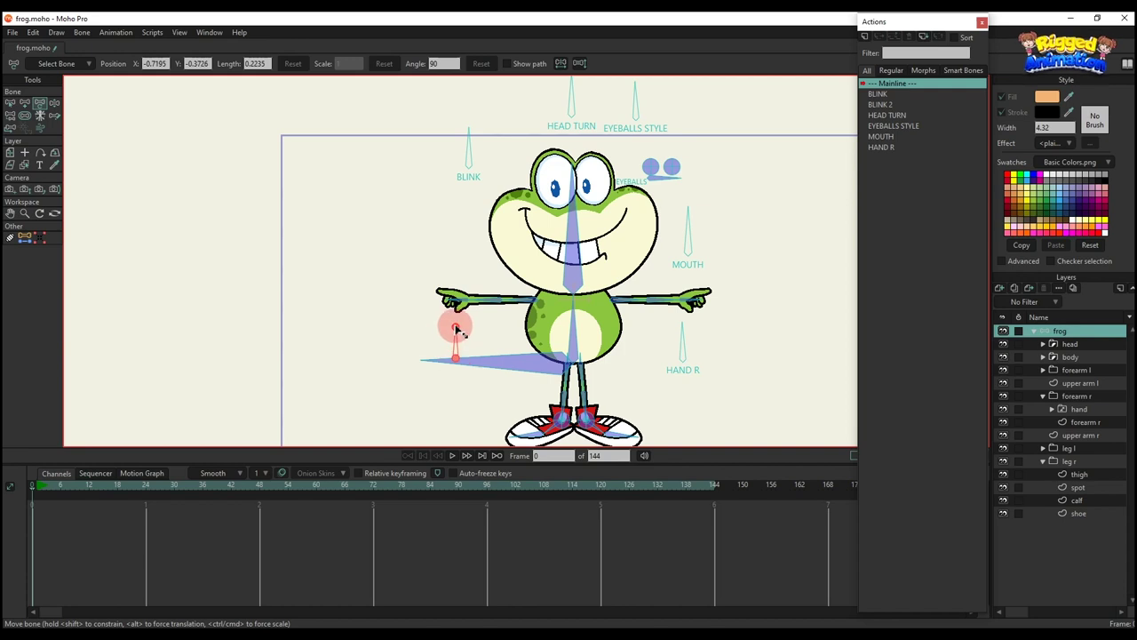
Step: Rename the new bone opposite HAND R as HAND L
{"action": "key", "text": "b"}
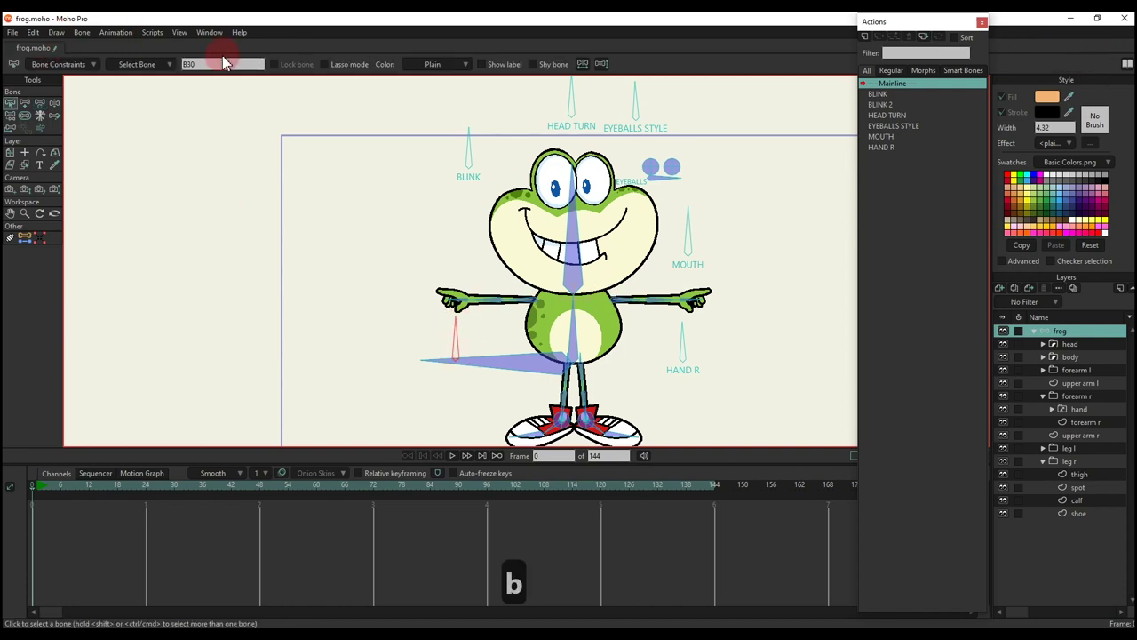
{"action": "left_click_drag", "start_coordinate": [223, 62], "coordinate": [122, 68]}
{"action": "type", "text": "HAND "}
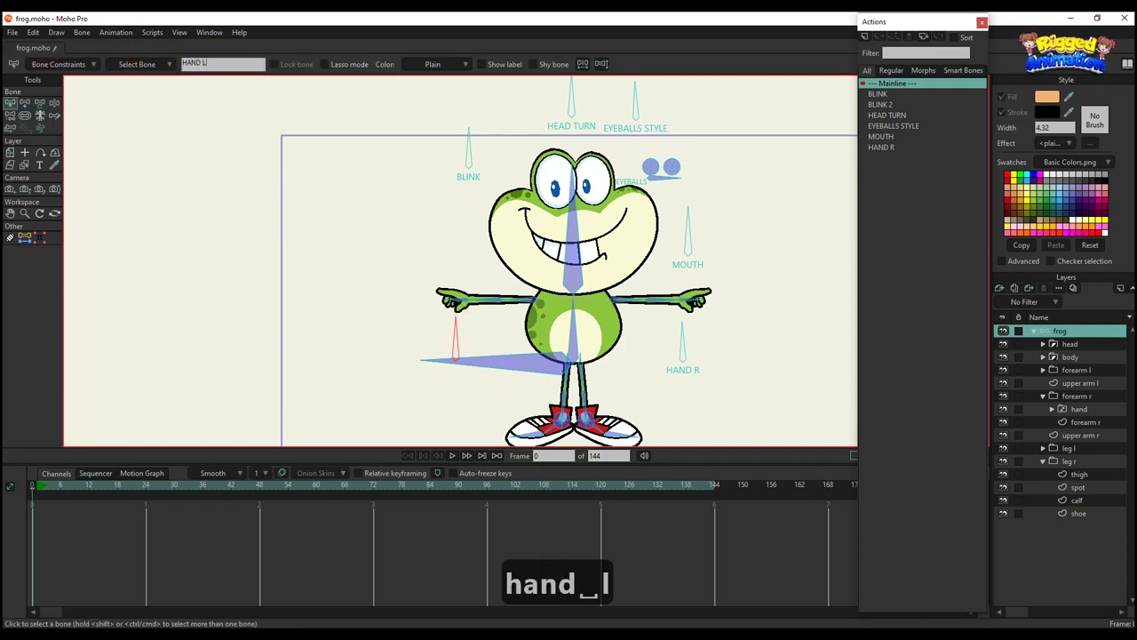
{"action": "type", "text": "L"}
{"action": "key", "text": "Return"}
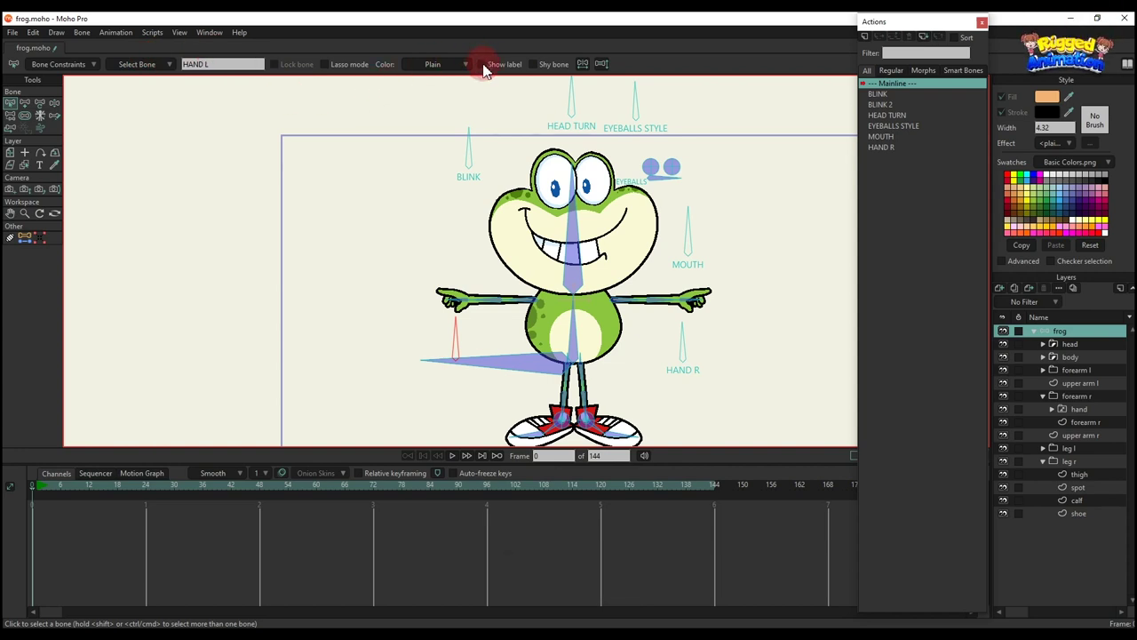
Step: Show the HAND L bone's label and constrain its angle to a minimum of -70 and a maximum of 0 degrees
{"action": "left_click", "coordinate": [57, 64]}
{"action": "left_click", "coordinate": [124, 94]}
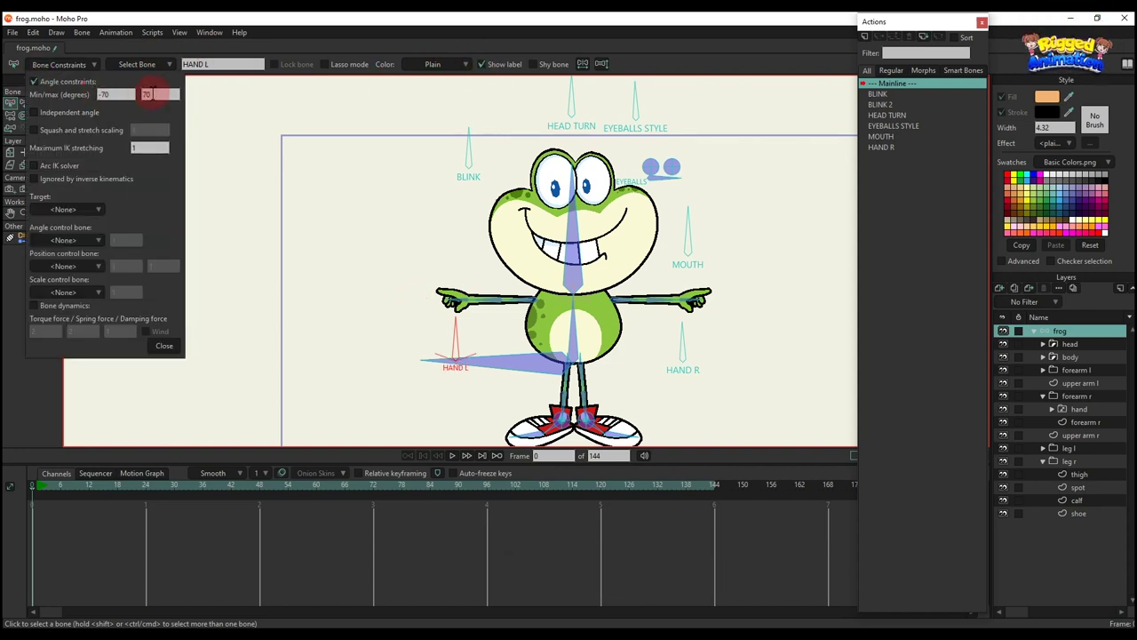
{"action": "type", "text": "-70"}
{"action": "key", "text": "Return"}
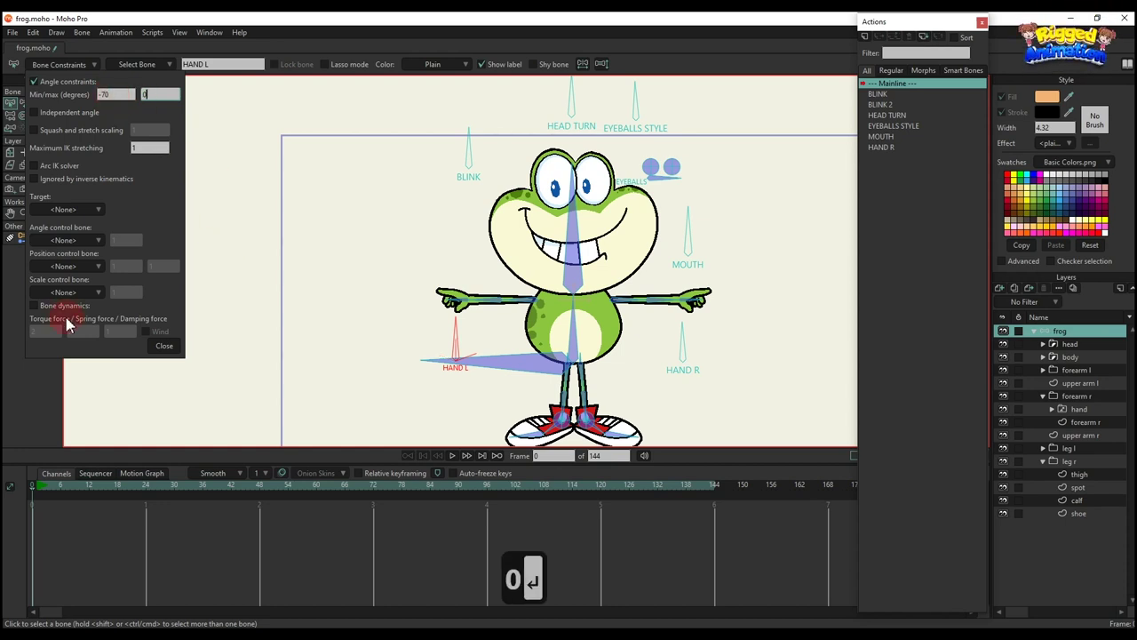
{"action": "left_click", "coordinate": [165, 345]}
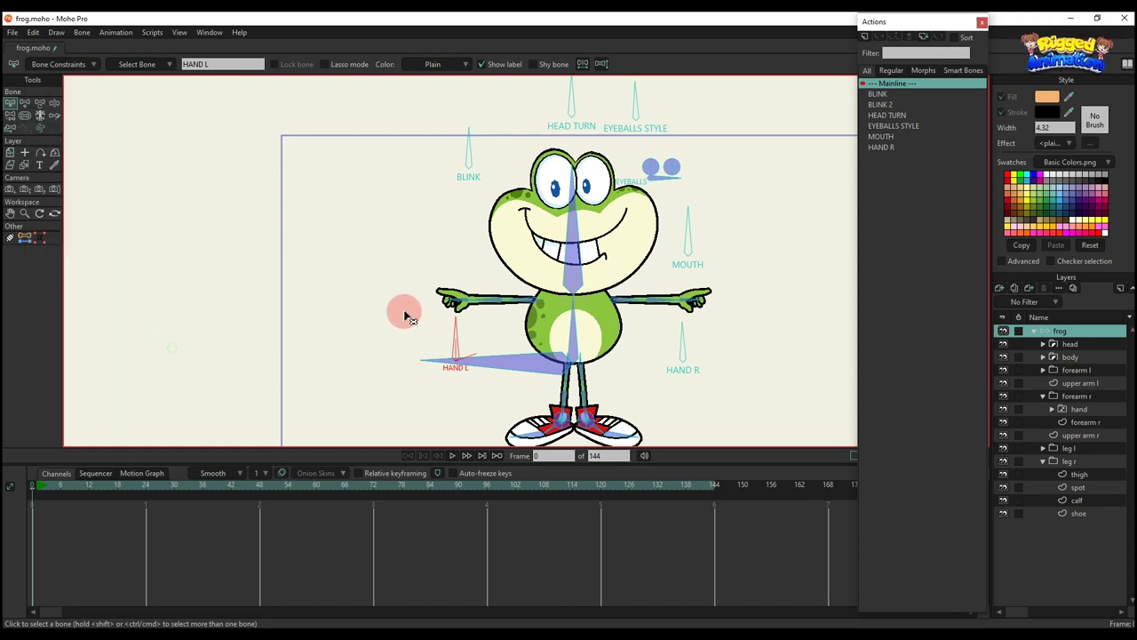
Step: Create an action named HAND L for the HAND L bone and rotate the bone to 20 degrees at frame 24
{"action": "left_click", "coordinate": [863, 37]}
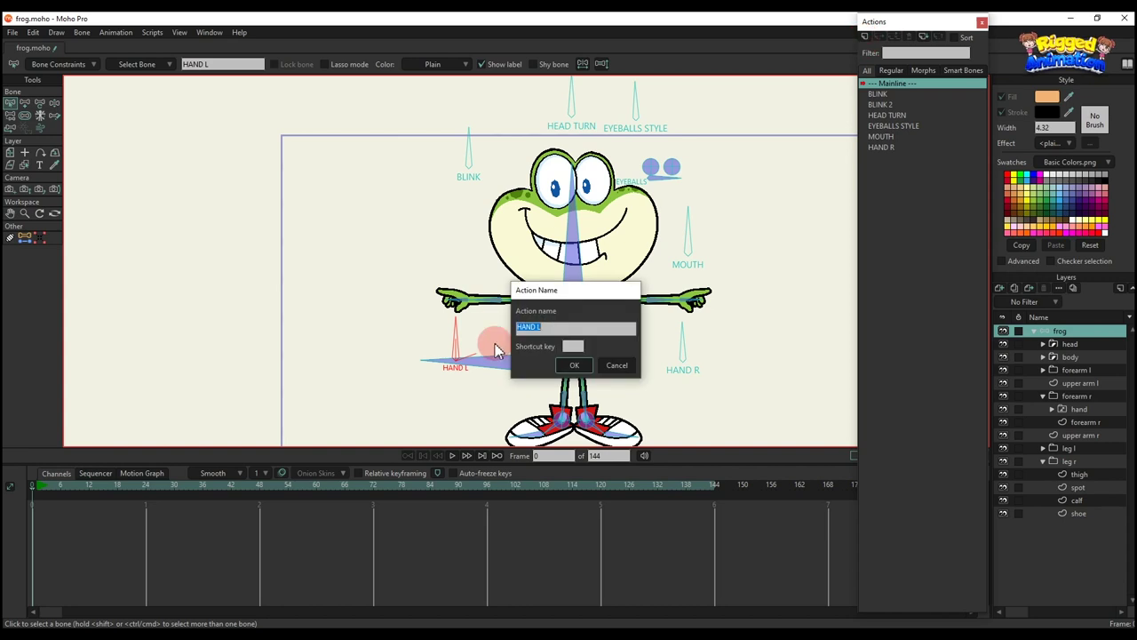
{"action": "left_click", "coordinate": [574, 365]}
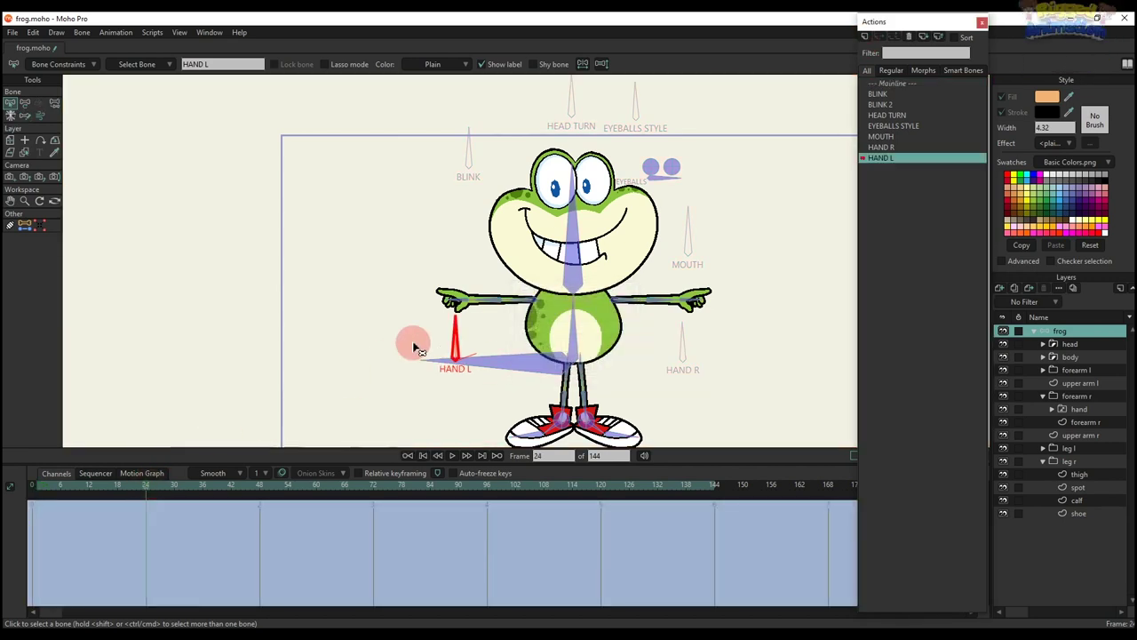
{"action": "key", "text": "t"}
{"action": "left_click_drag", "start_coordinate": [452, 330], "coordinate": [488, 393]}
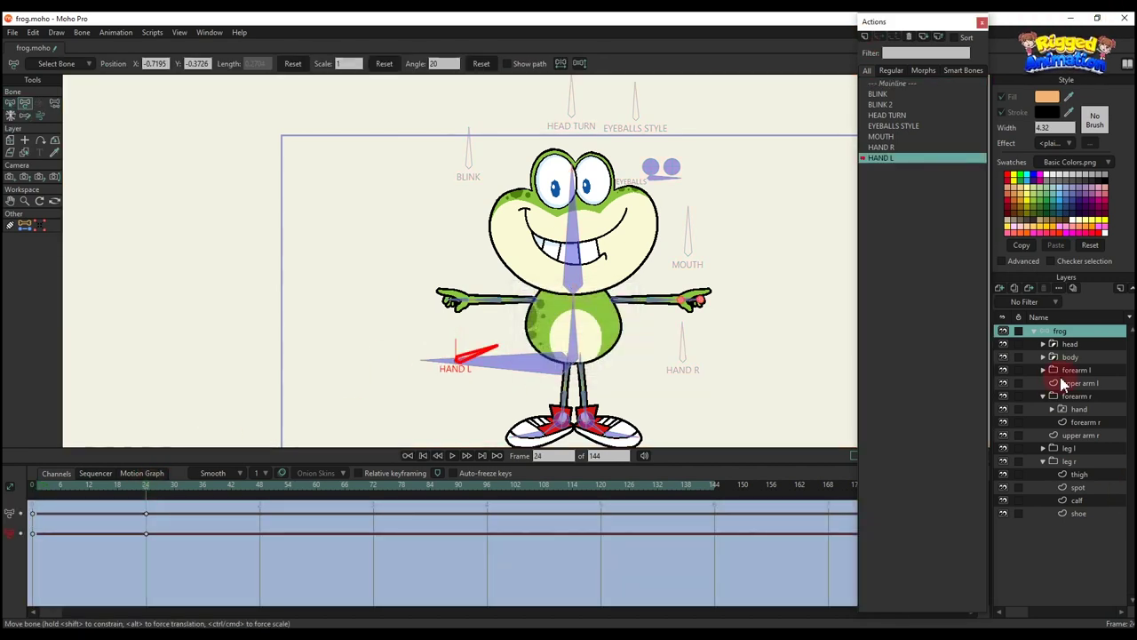
Step: Paste the copied switch keys onto forearm l's hand at frame 0 of the HAND L action, and return to the mainline
{"action": "left_click", "coordinate": [1073, 383]}
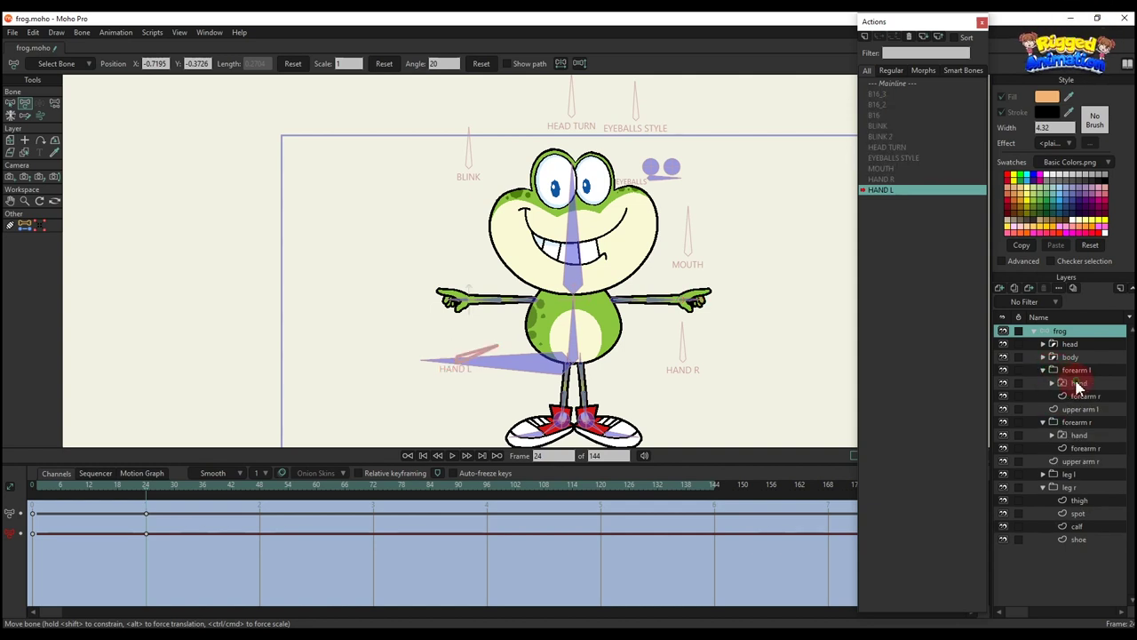
{"action": "key", "text": "ctrl+v"}
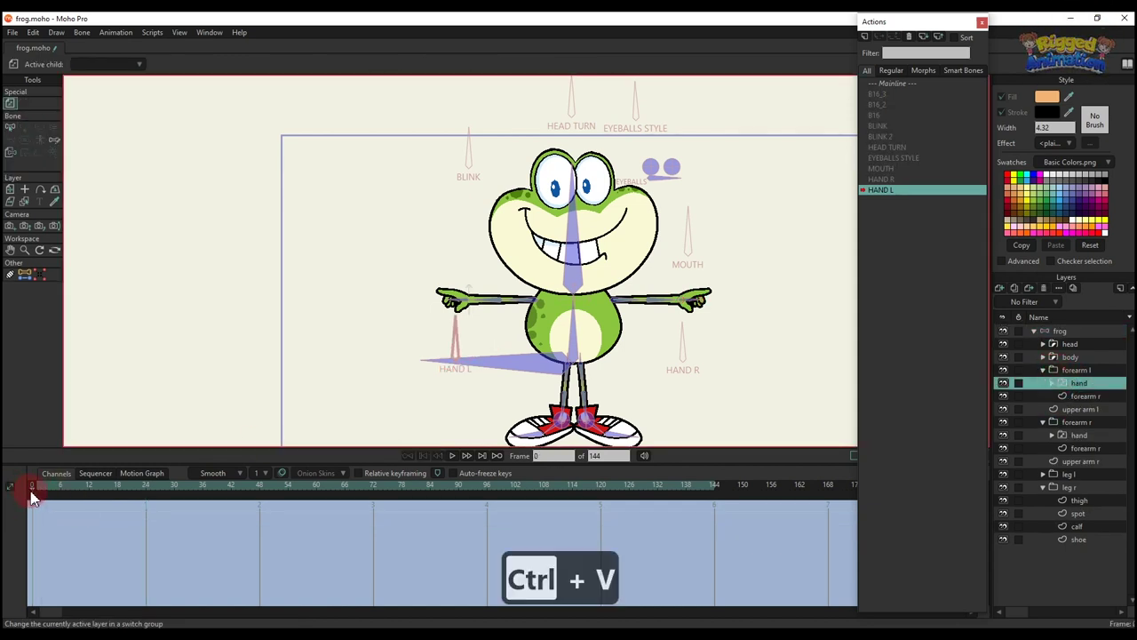
{"action": "left_click", "coordinate": [91, 499]}
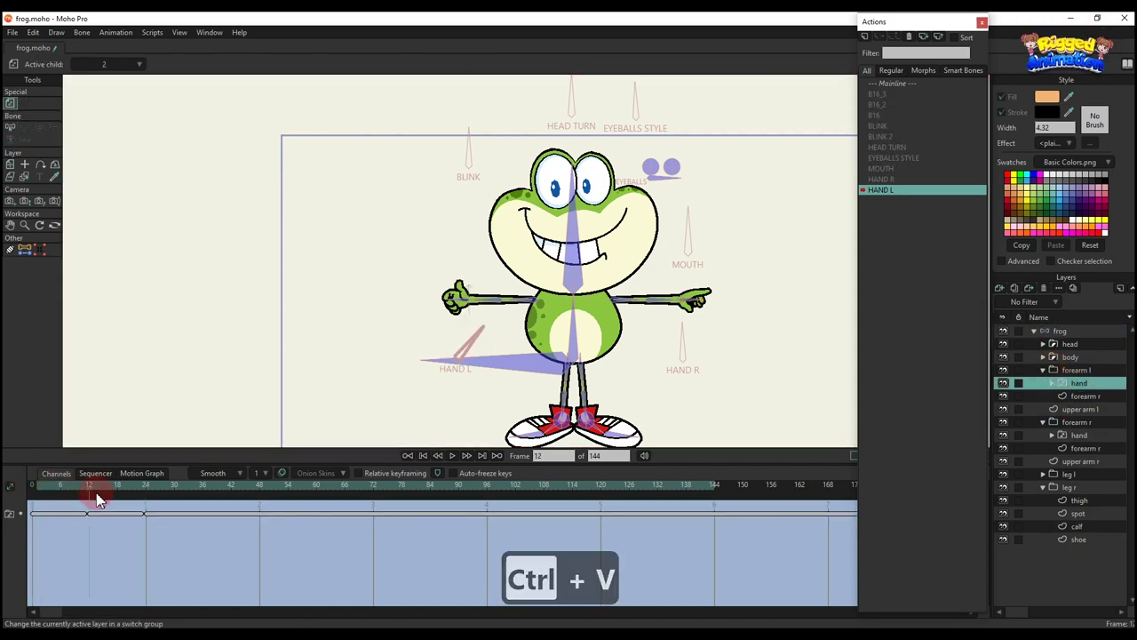
{"action": "left_click", "coordinate": [197, 508]}
{"action": "left_click", "coordinate": [889, 84]}
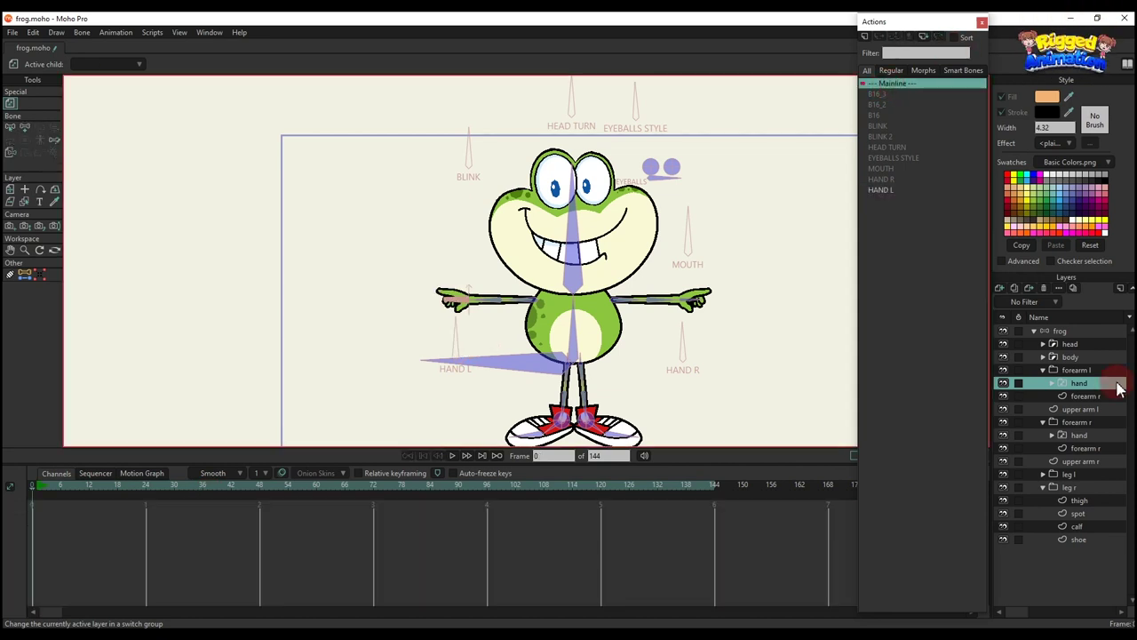
Step: Collapse the forearm l, leg r and forearm r groups in the layer list
{"action": "left_click", "coordinate": [1043, 371]}
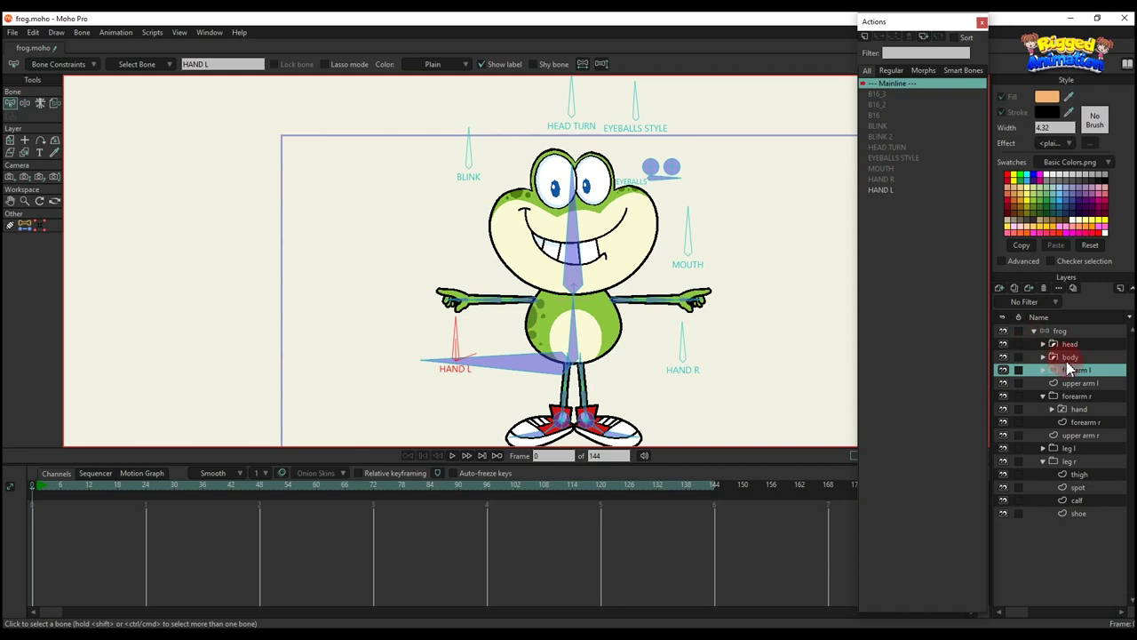
{"action": "scroll", "coordinate": [636, 251], "scroll_direction": "up", "scroll_amount": 1}
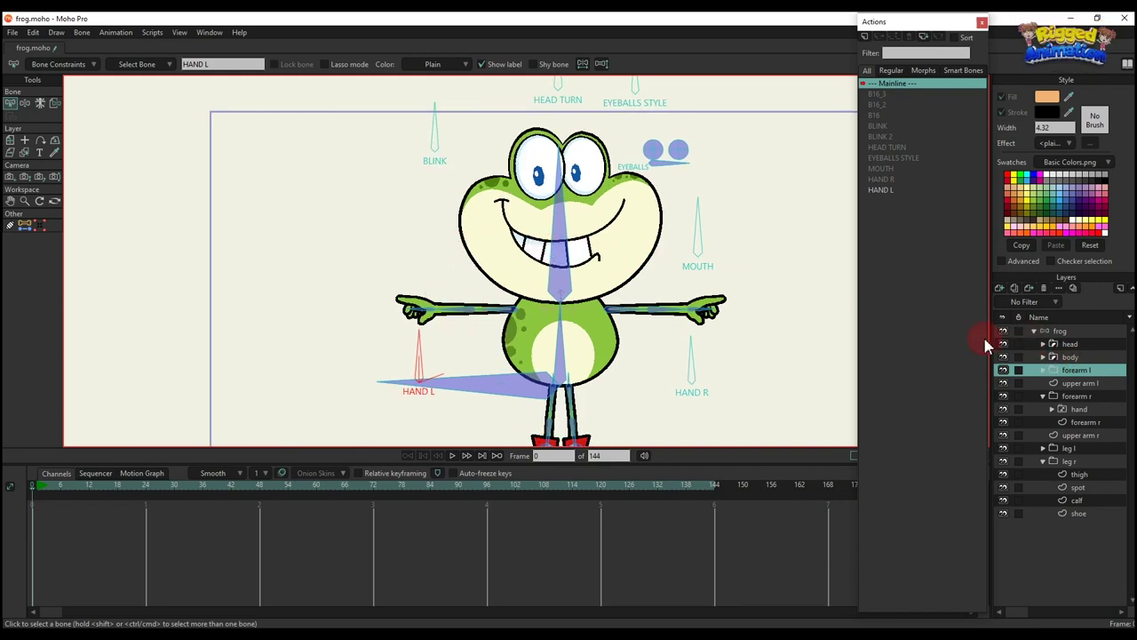
{"action": "left_click", "coordinate": [1044, 462]}
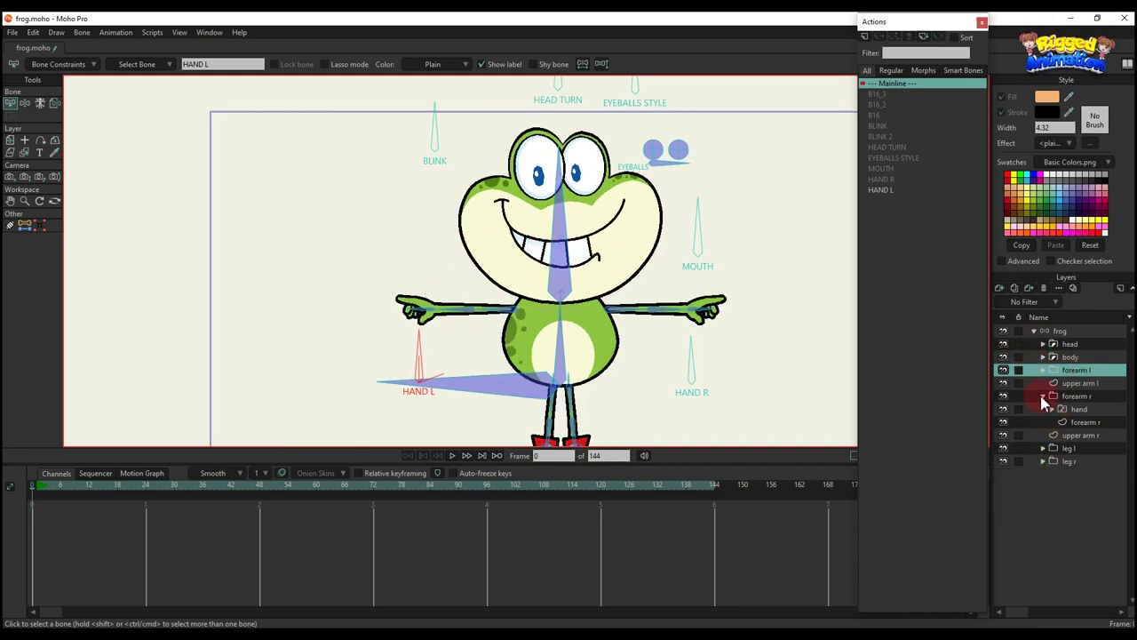
{"action": "left_click", "coordinate": [1043, 396]}
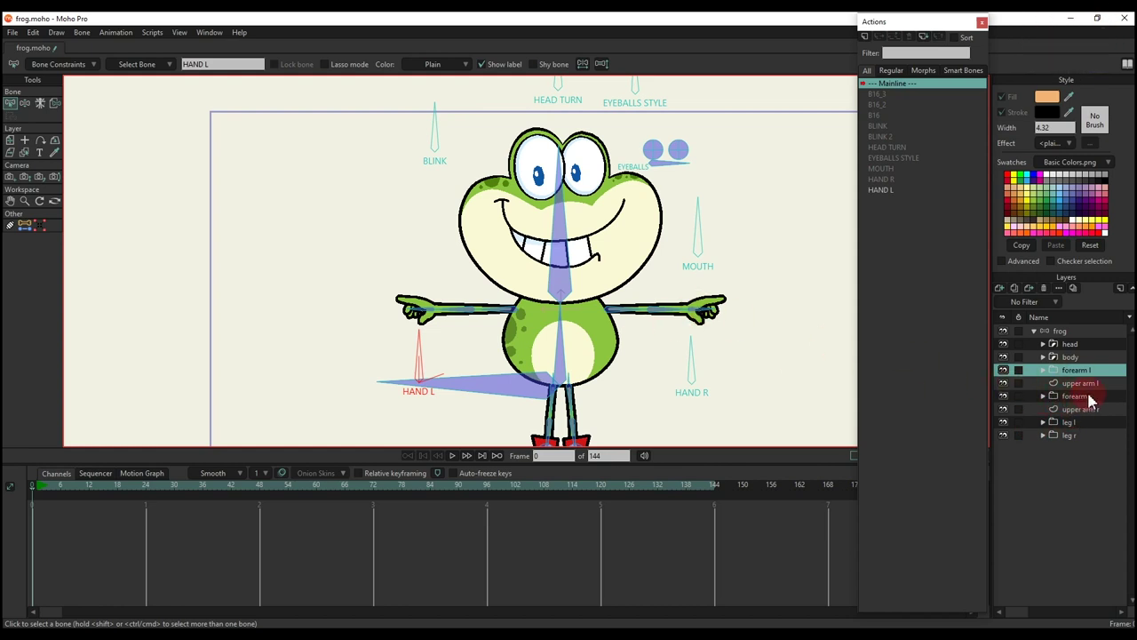
Step: Move the leg l and leg r groups together above forearm r in the layer order
{"action": "left_click", "coordinate": [1090, 398]}
{"action": "left_click", "coordinate": [1070, 422]}
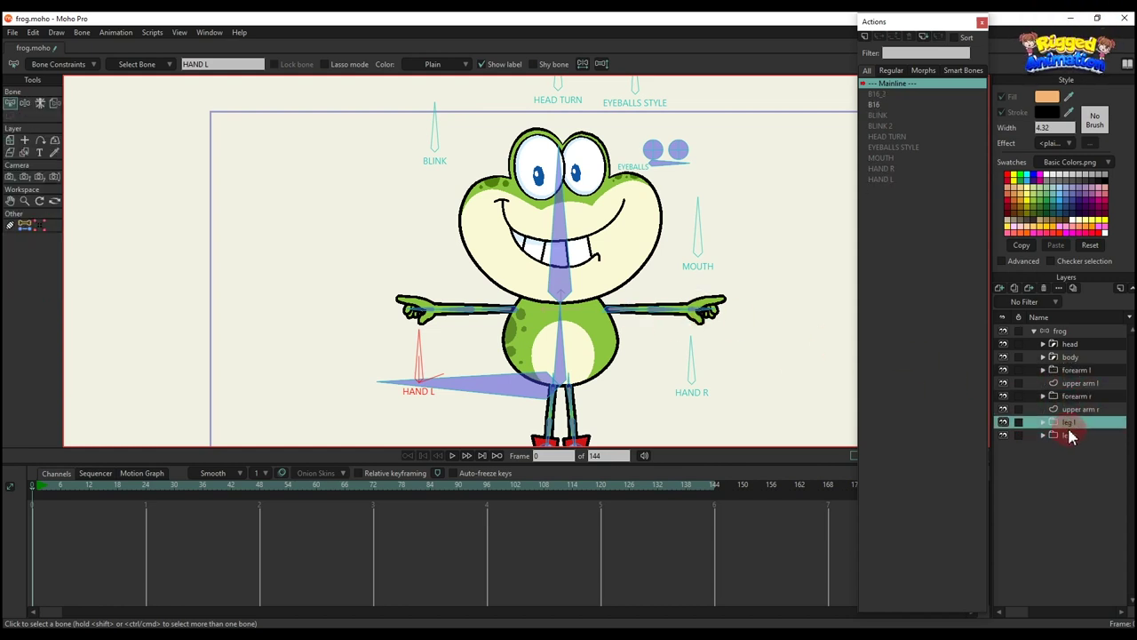
{"action": "left_click", "coordinate": [1069, 435], "text": "shift"}
{"action": "left_click_drag", "start_coordinate": [1072, 431], "coordinate": [1081, 401]}
Step: Move the forearm l group above the head group in the frog's layer order
{"action": "left_click", "coordinate": [1078, 383]}
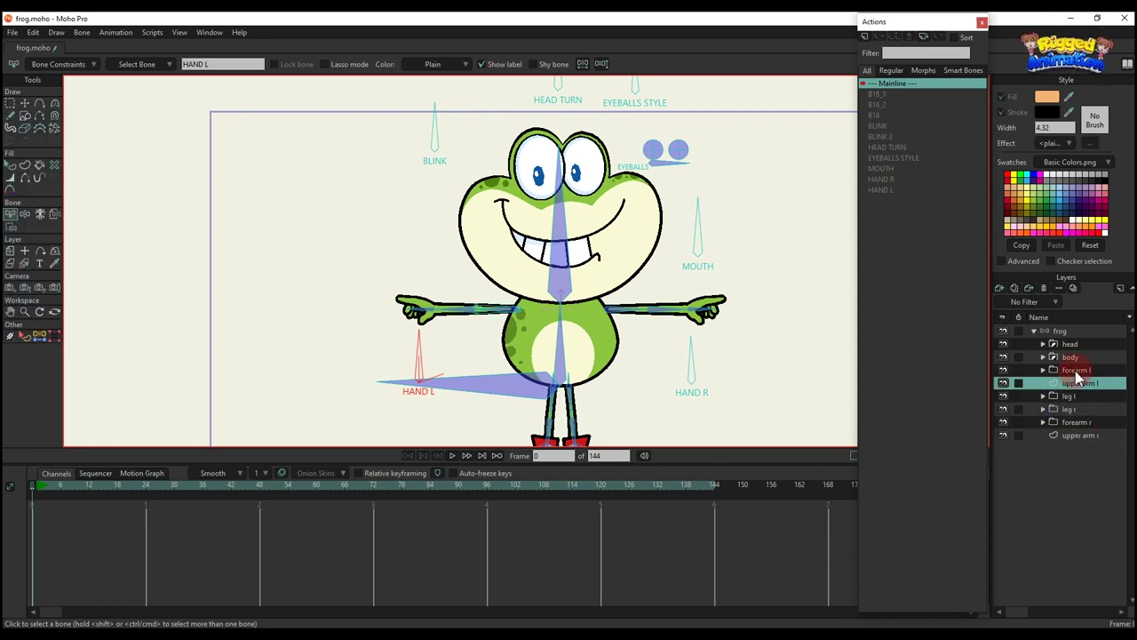
{"action": "left_click", "coordinate": [1068, 371]}
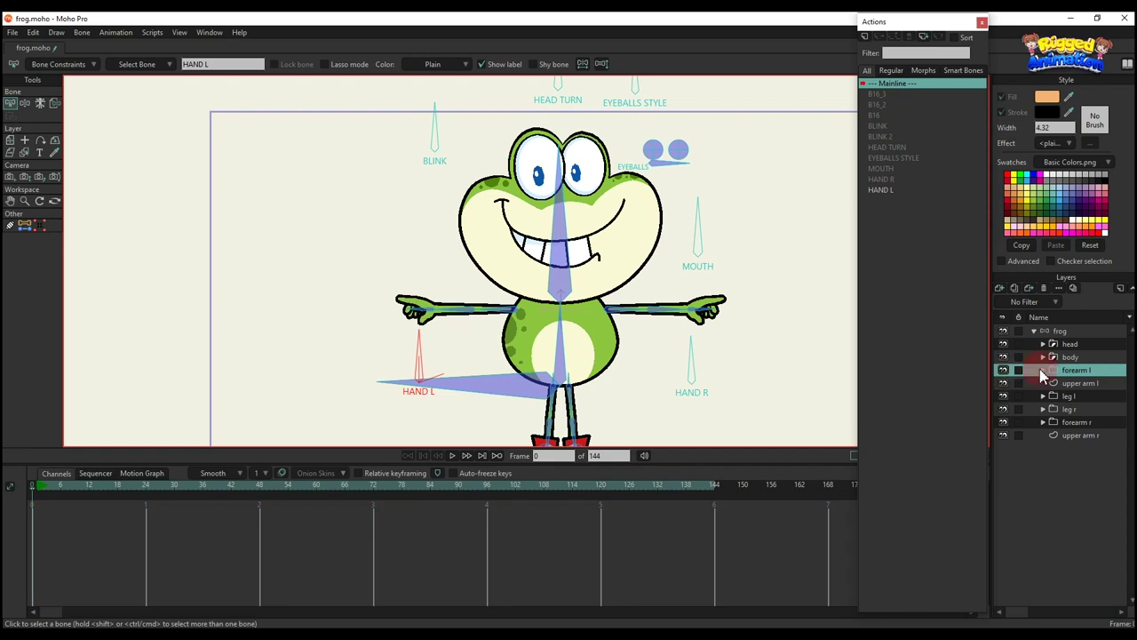
{"action": "left_click_drag", "start_coordinate": [1073, 369], "coordinate": [1071, 346]}
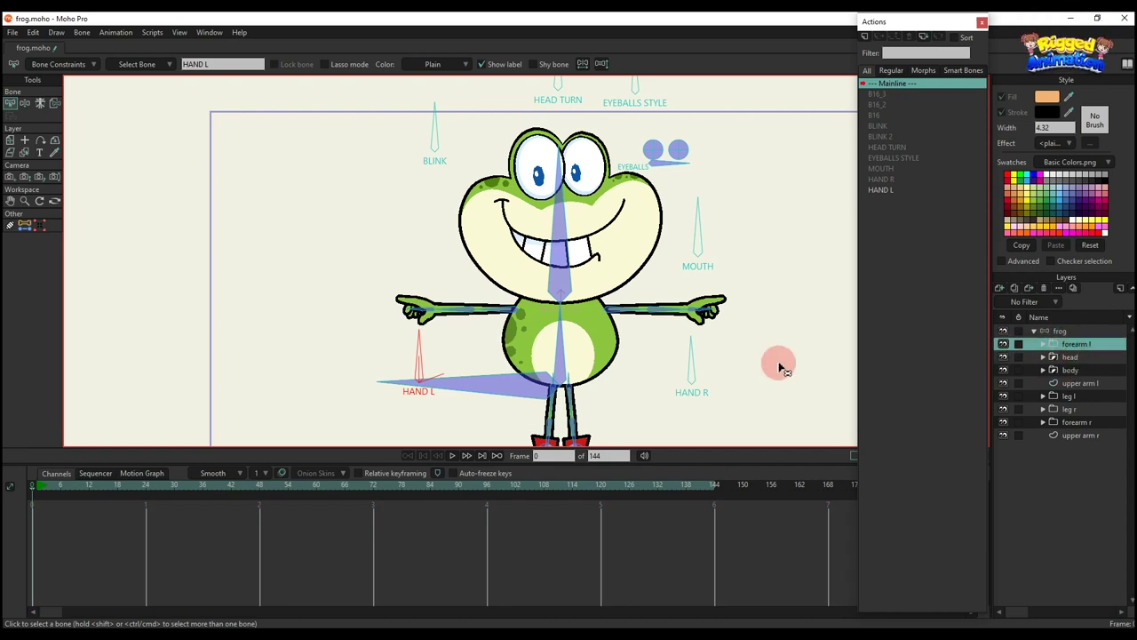
Step: Rotate both of the frog's upper arms at frame 10 to check their layering, and return to frame 0
{"action": "scroll", "coordinate": [543, 332], "scroll_direction": "up", "scroll_amount": 3}
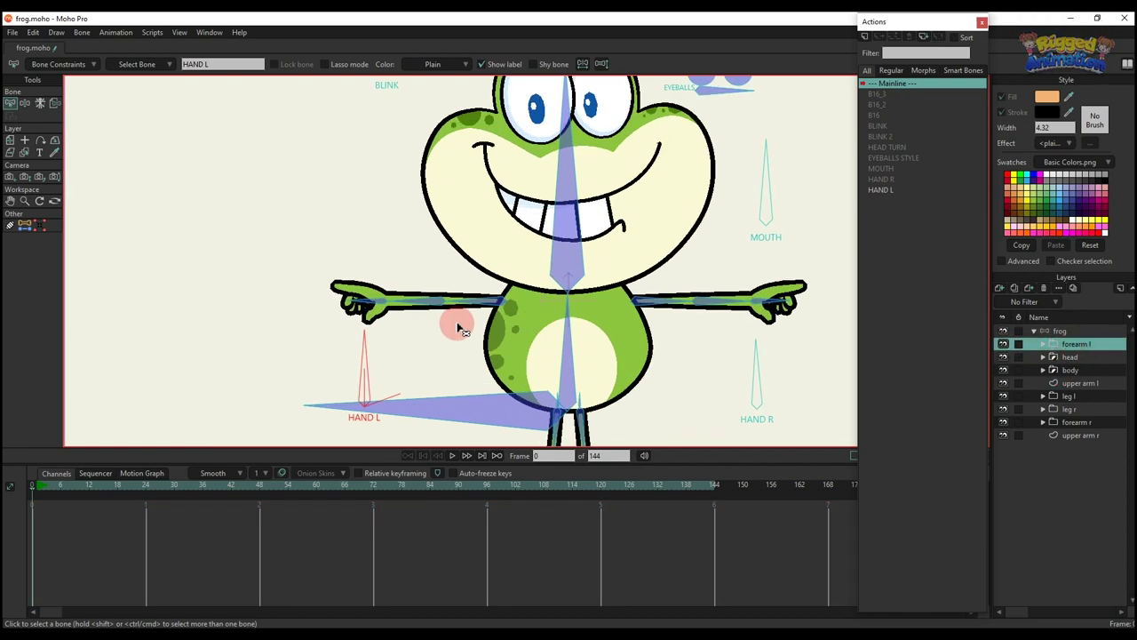
{"action": "left_click", "coordinate": [1069, 331]}
{"action": "left_click", "coordinate": [80, 490]}
{"action": "scroll", "coordinate": [562, 279], "scroll_direction": "down", "scroll_amount": 2}
{"action": "key", "text": "t"}
{"action": "left_click_drag", "start_coordinate": [622, 291], "coordinate": [666, 299]}
{"action": "left_click_drag", "start_coordinate": [507, 284], "coordinate": [419, 335]}
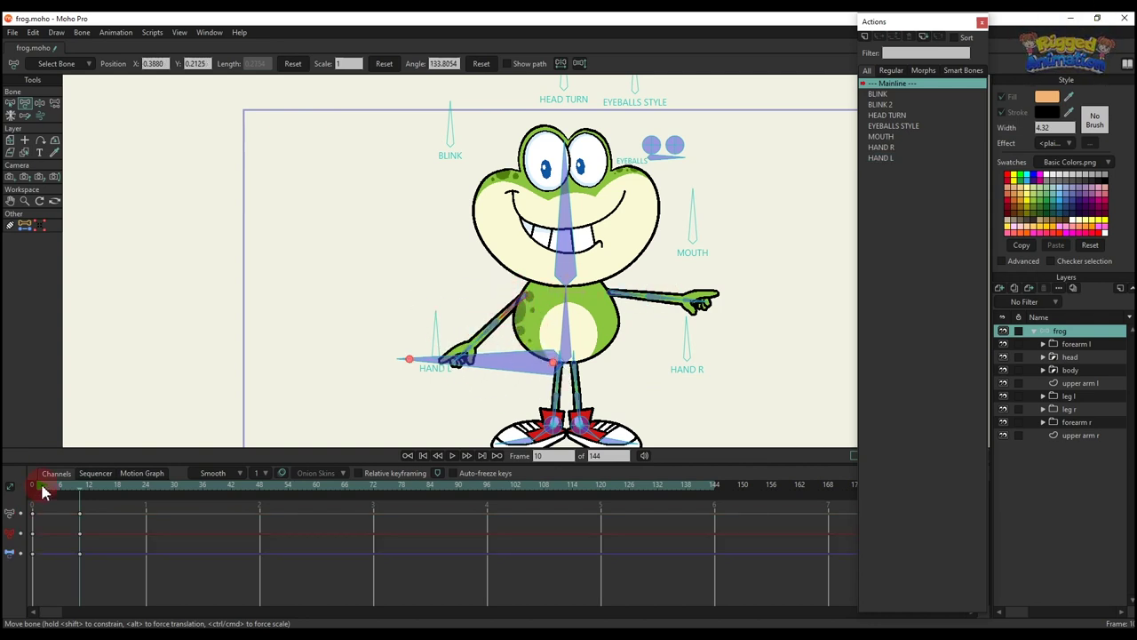
{"action": "left_click_drag", "start_coordinate": [44, 493], "coordinate": [5, 484]}
Step: Move the upper arm l layer directly below forearm l, above the head group
{"action": "scroll", "coordinate": [485, 297], "scroll_direction": "up", "scroll_amount": 5}
{"action": "left_click", "coordinate": [51, 500]}
{"action": "left_click", "coordinate": [811, 368]}
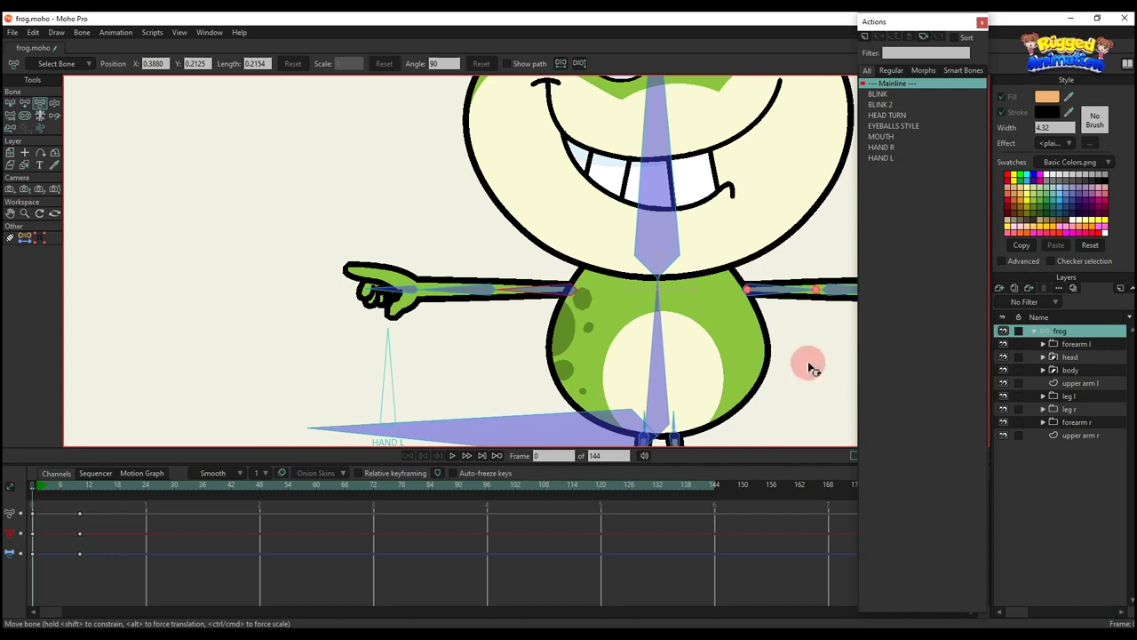
{"action": "left_click", "coordinate": [1080, 383]}
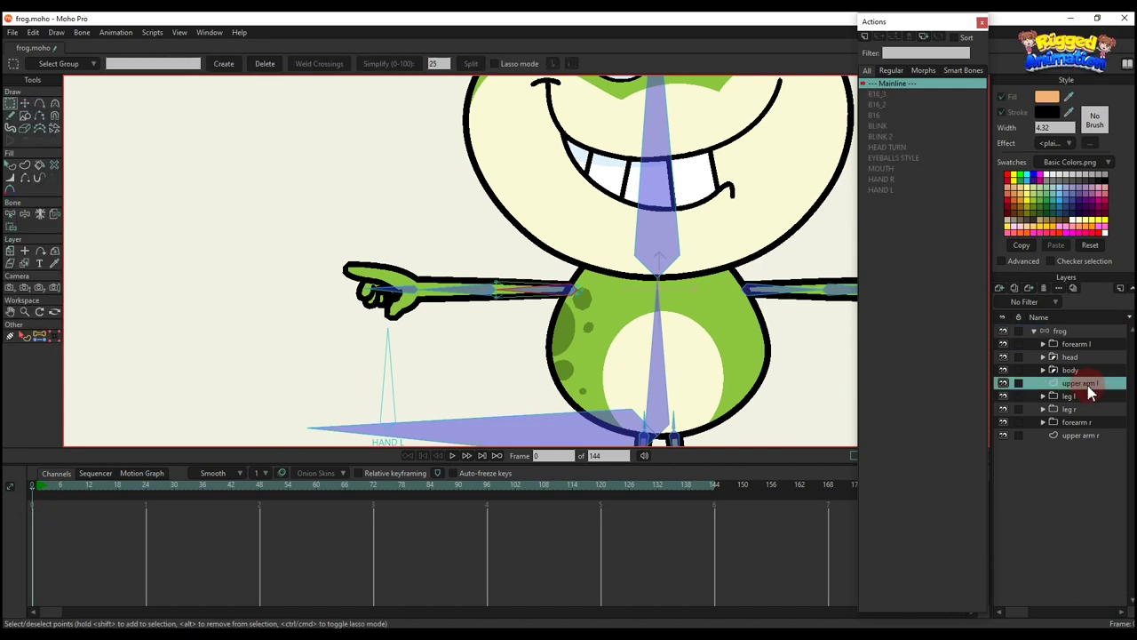
{"action": "left_click_drag", "start_coordinate": [1080, 354], "coordinate": [1076, 349]}
Step: Delete all the arm test keys from the frog's mainline timeline
{"action": "left_click", "coordinate": [1064, 330]}
{"action": "key", "text": "q"}
{"action": "scroll", "coordinate": [483, 307], "scroll_direction": "down", "scroll_amount": 5}
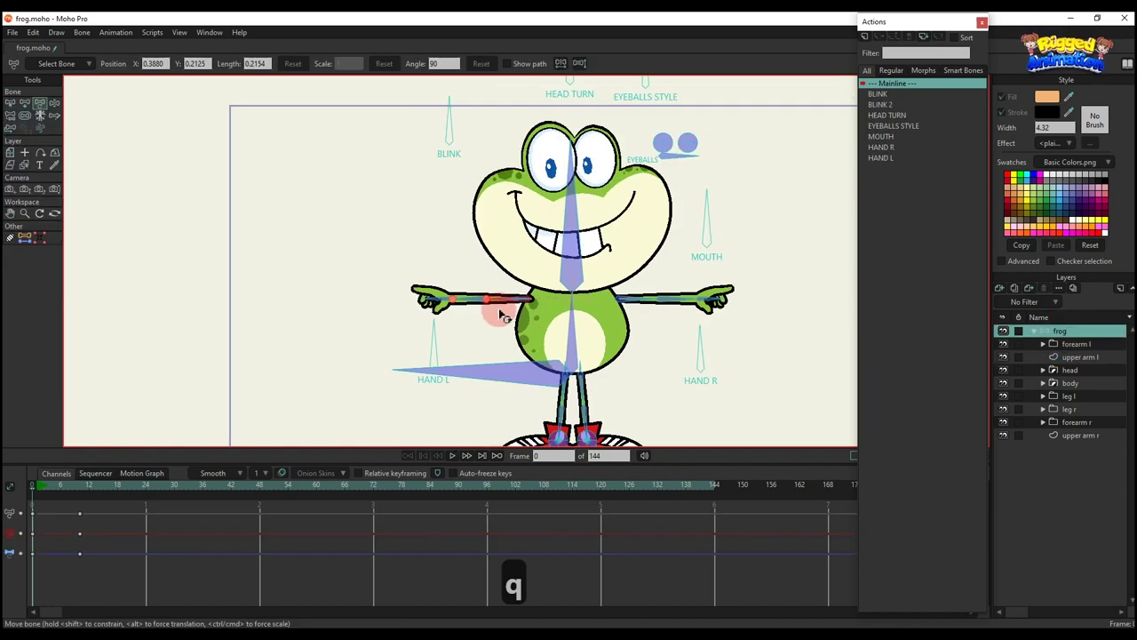
{"action": "left_click_drag", "start_coordinate": [133, 570], "coordinate": [12, 460]}
{"action": "key", "text": "BackSpace"}
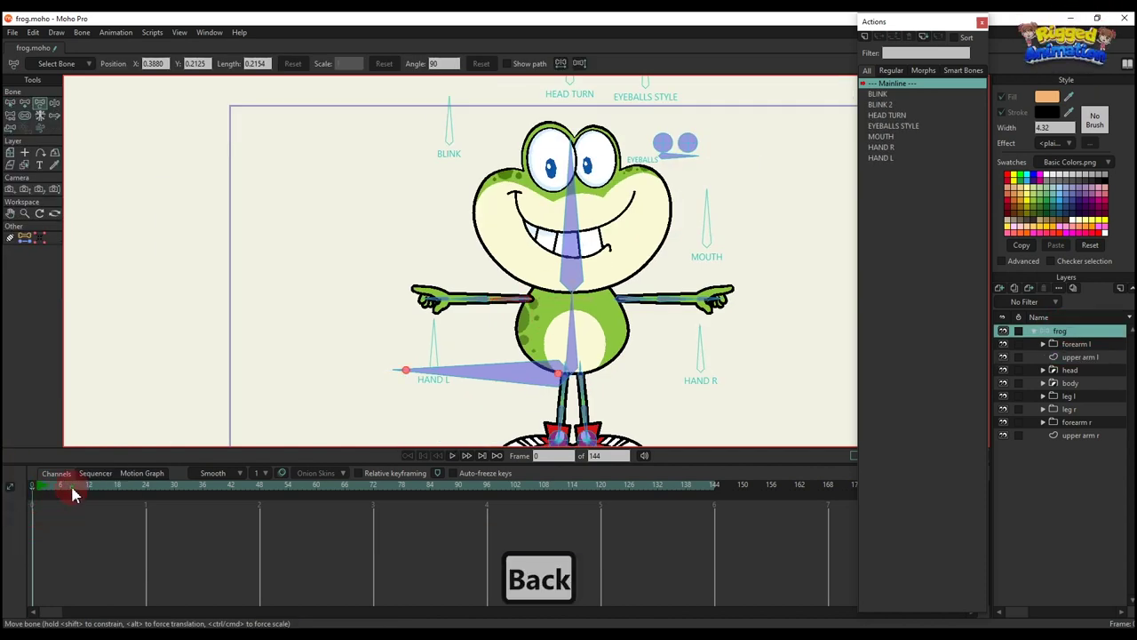
Step: Swing both upper arms down at frame 8 to check the new layer order, and delete the test keys
{"action": "left_click", "coordinate": [70, 484]}
{"action": "left_click_drag", "start_coordinate": [545, 264], "coordinate": [527, 223]}
{"action": "key", "text": "t"}
{"action": "scroll", "coordinate": [514, 248], "scroll_direction": "up", "scroll_amount": 2}
{"action": "left_click_drag", "start_coordinate": [503, 262], "coordinate": [520, 301]}
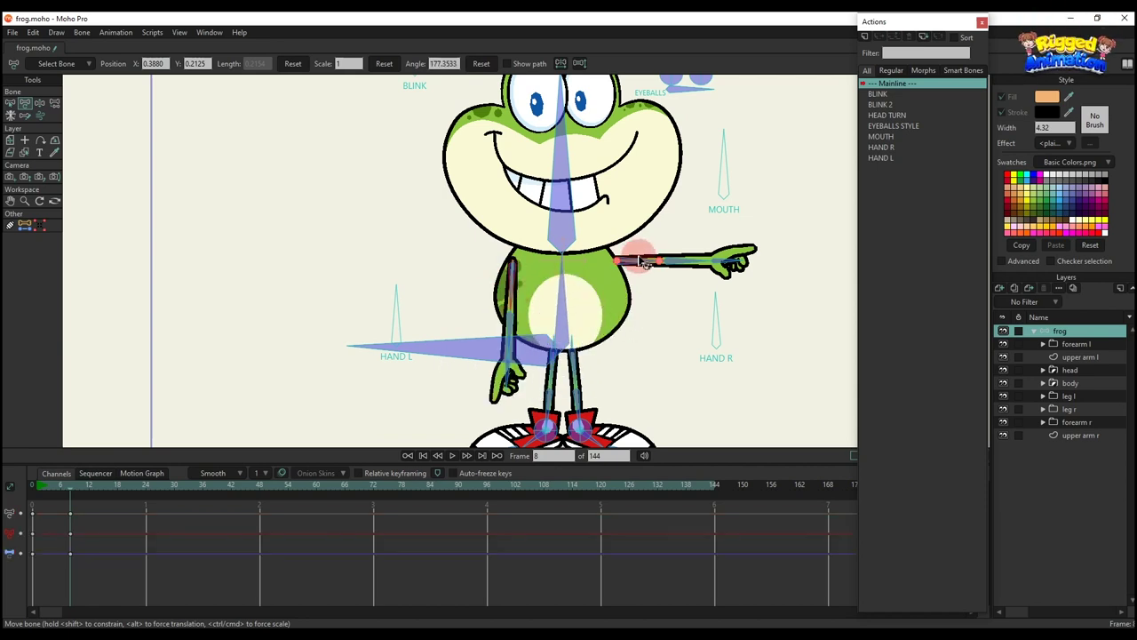
{"action": "left_click_drag", "start_coordinate": [642, 254], "coordinate": [635, 299]}
{"action": "key", "text": "ctrl+r"}
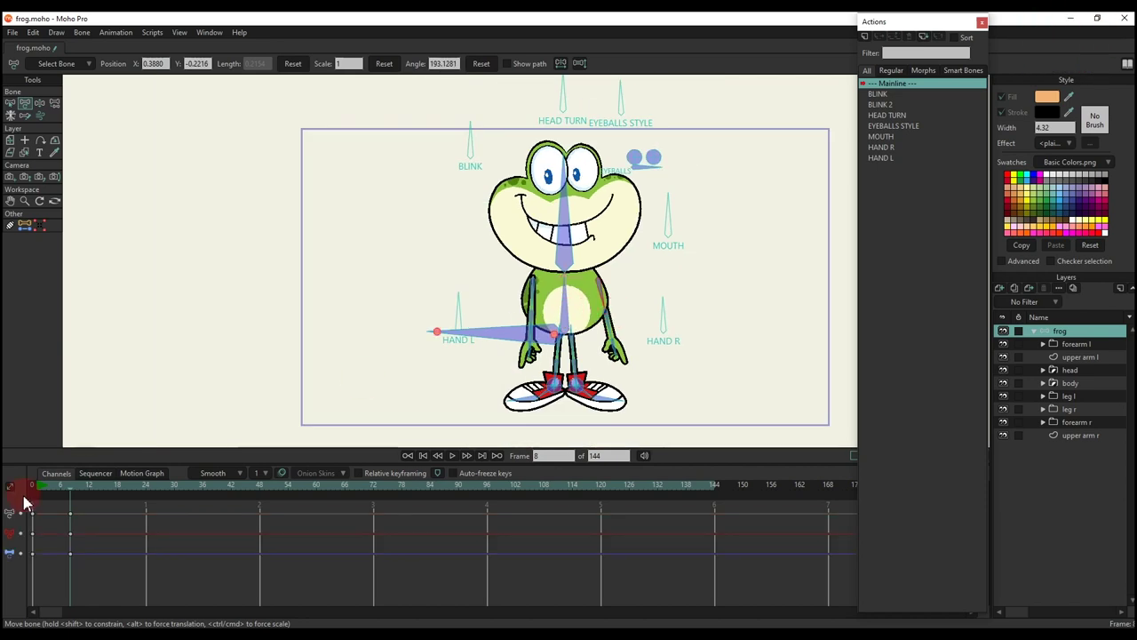
{"action": "left_click_drag", "start_coordinate": [148, 574], "coordinate": [5, 485]}
{"action": "key", "text": "BackSpace"}
{"action": "left_click", "coordinate": [39, 488]}
{"action": "left_click", "coordinate": [32, 485]}
Step: Move all the spots on the frog's body slightly downward, clear of the upper arm l's shoulder end
{"action": "scroll", "coordinate": [536, 274], "scroll_direction": "up", "scroll_amount": 8}
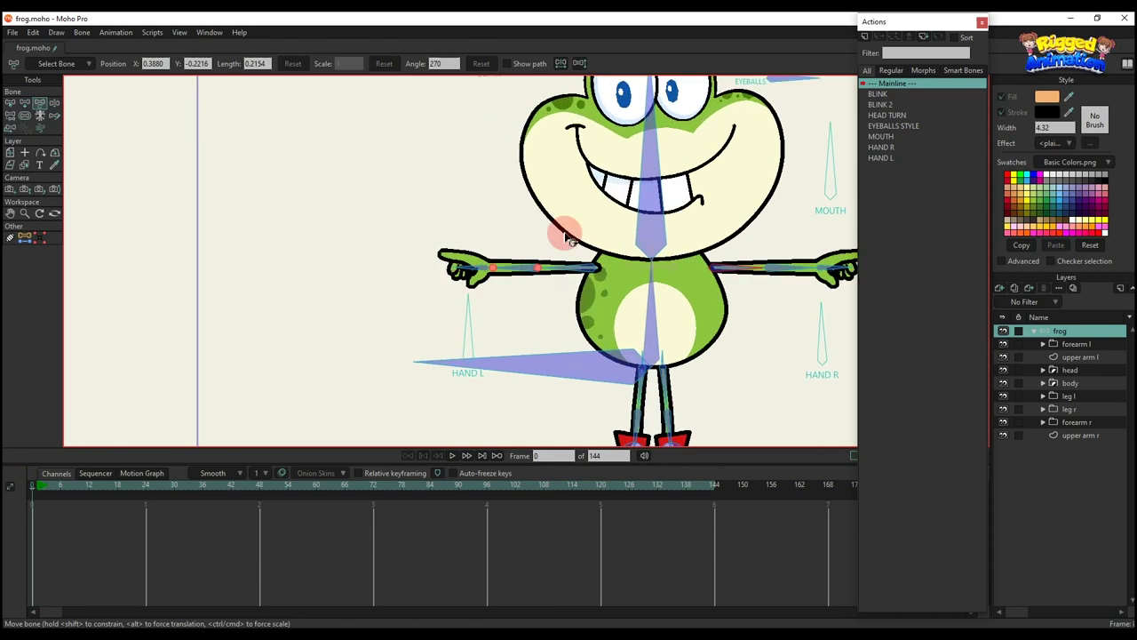
{"action": "right_click", "coordinate": [533, 305], "text": "alt"}
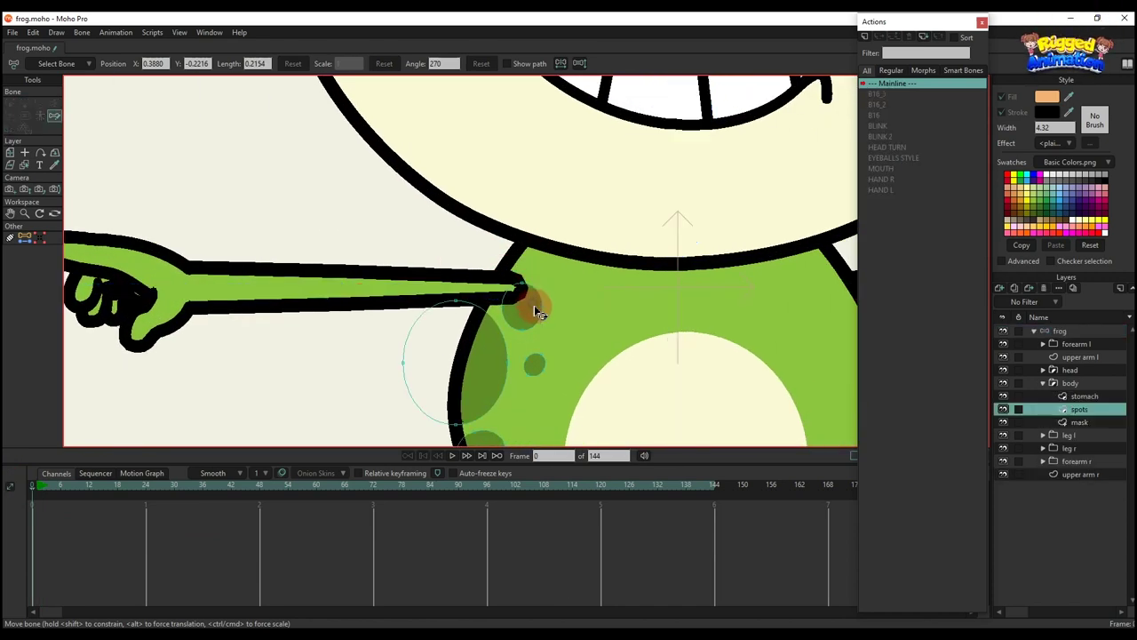
{"action": "left_click_drag", "start_coordinate": [533, 305], "coordinate": [490, 224]}
{"action": "key", "text": "g"}
{"action": "left_click_drag", "start_coordinate": [322, 180], "coordinate": [558, 459]}
{"action": "key", "text": "t"}
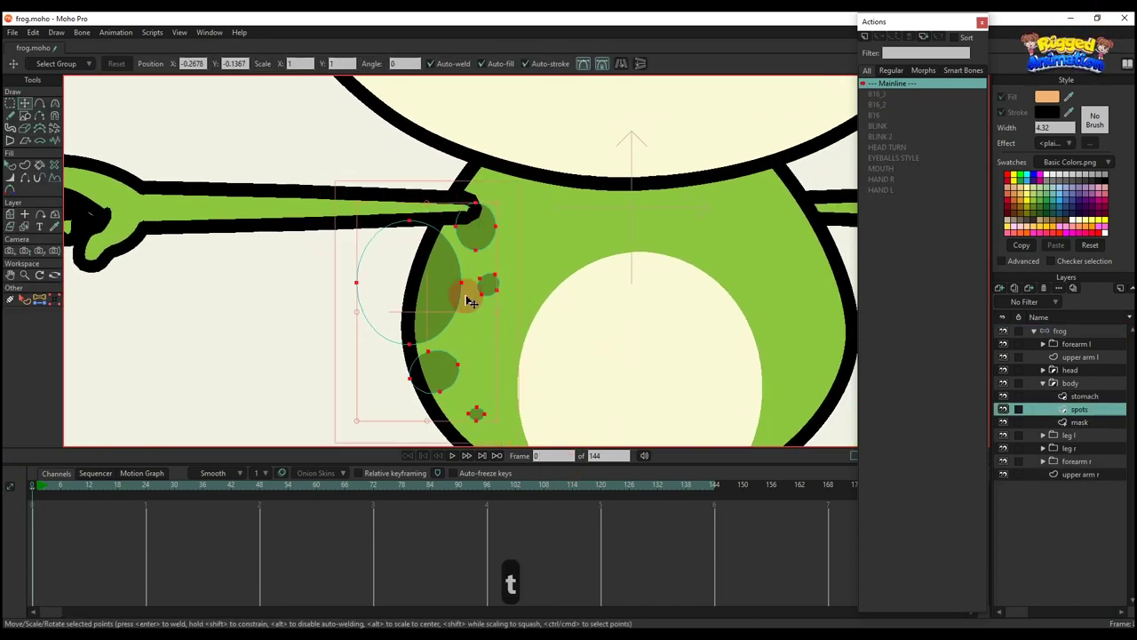
{"action": "left_click_drag", "start_coordinate": [463, 296], "coordinate": [463, 315]}
{"action": "key", "text": "q"}
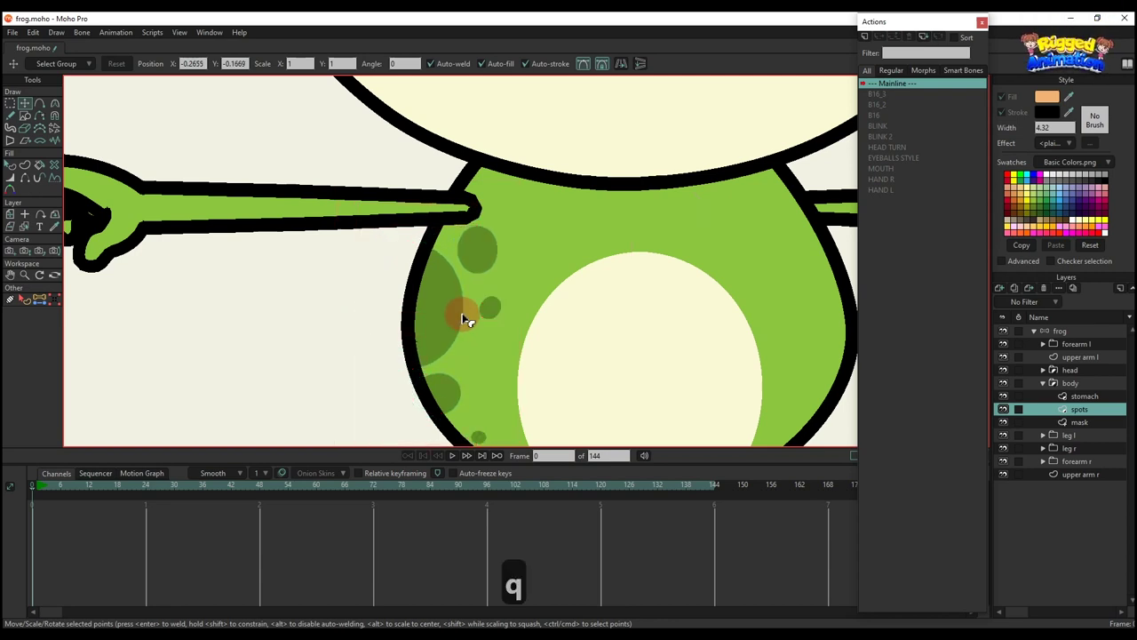
Step: Turn off the stroke of the small shape at the shoulder end of upper arm l
{"action": "right_click", "coordinate": [475, 206], "text": "alt"}
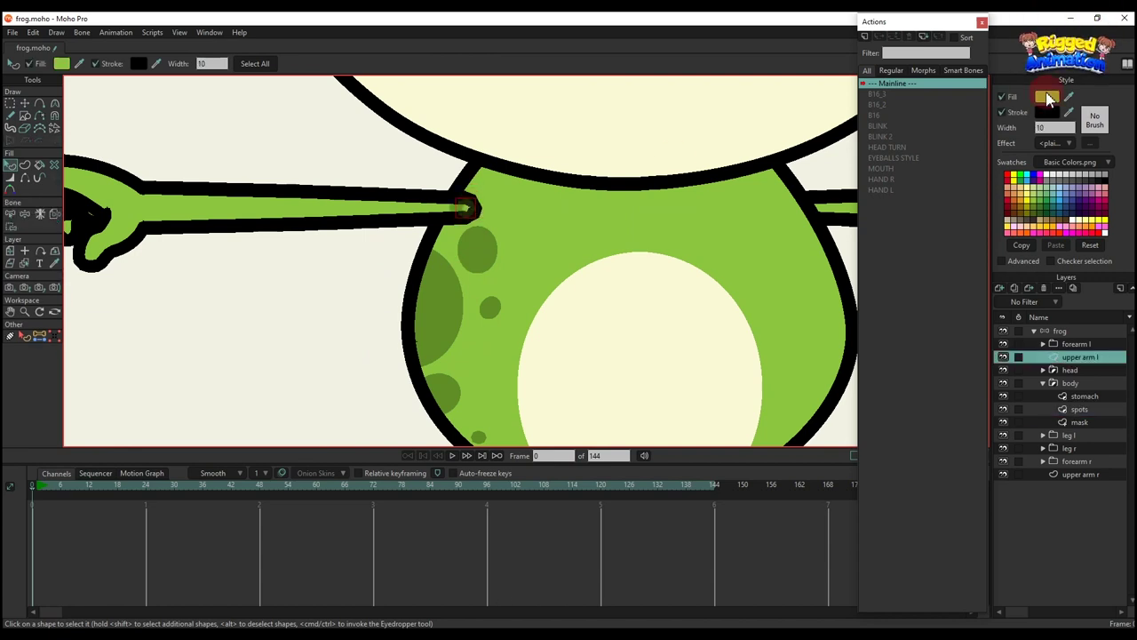
{"action": "left_click", "coordinate": [1001, 112]}
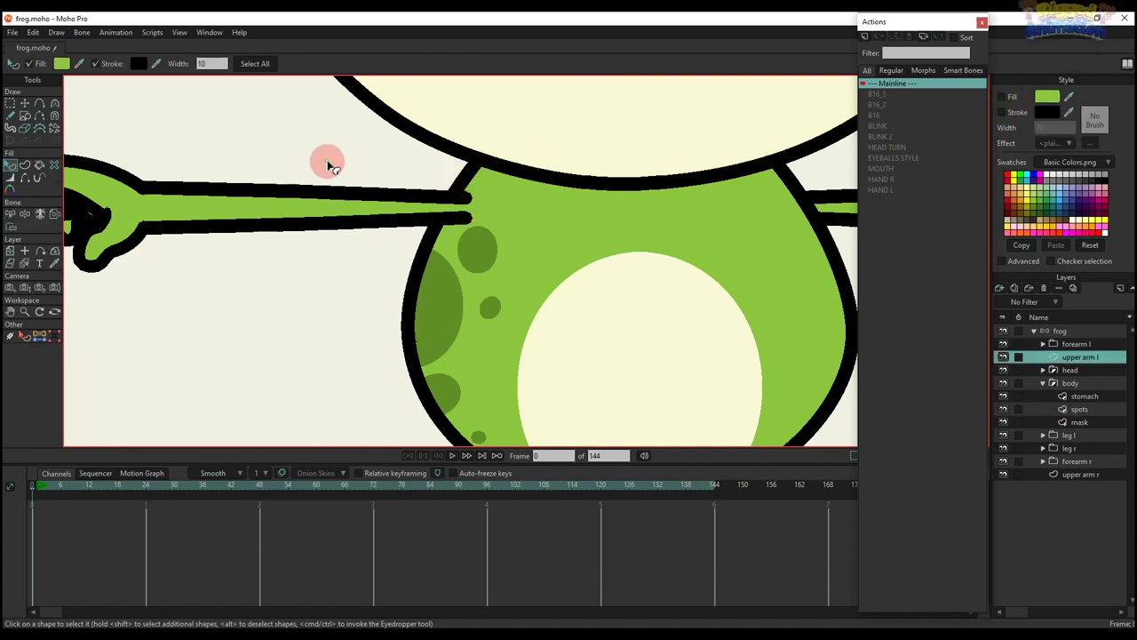
{"action": "left_click", "coordinate": [328, 164]}
Step: Swing both arms down and back up at frame 7 to check the shoulder joins, and delete the test keys
{"action": "scroll", "coordinate": [372, 170], "scroll_direction": "down", "scroll_amount": 3}
{"action": "left_click", "coordinate": [1080, 332]}
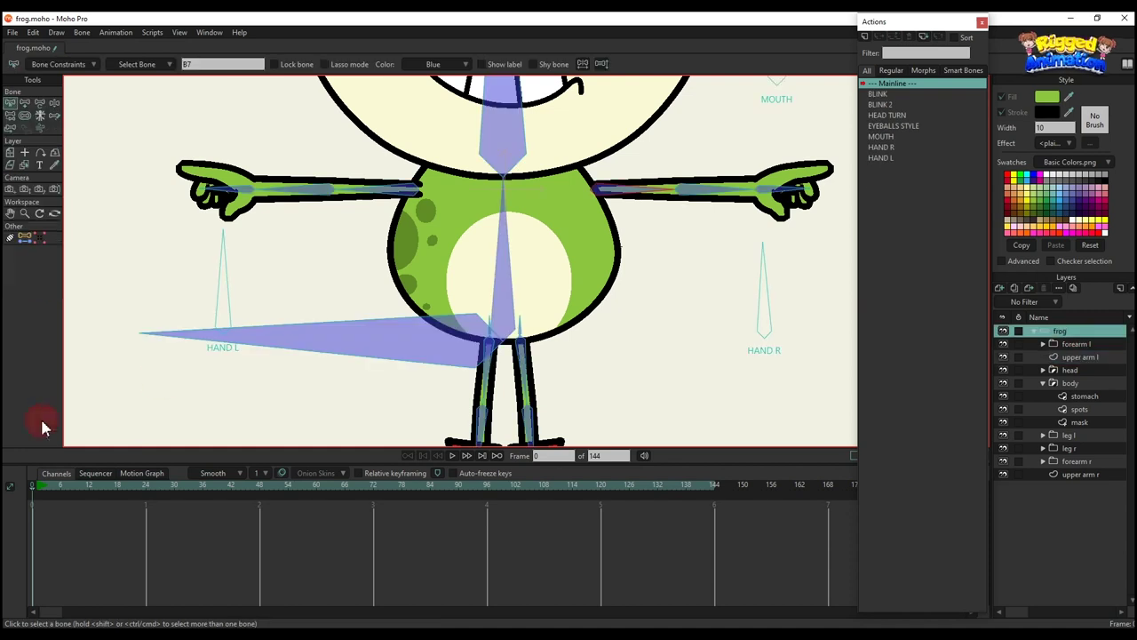
{"action": "left_click", "coordinate": [67, 488]}
{"action": "scroll", "coordinate": [287, 297], "scroll_direction": "down", "scroll_amount": 3}
{"action": "key", "text": "t"}
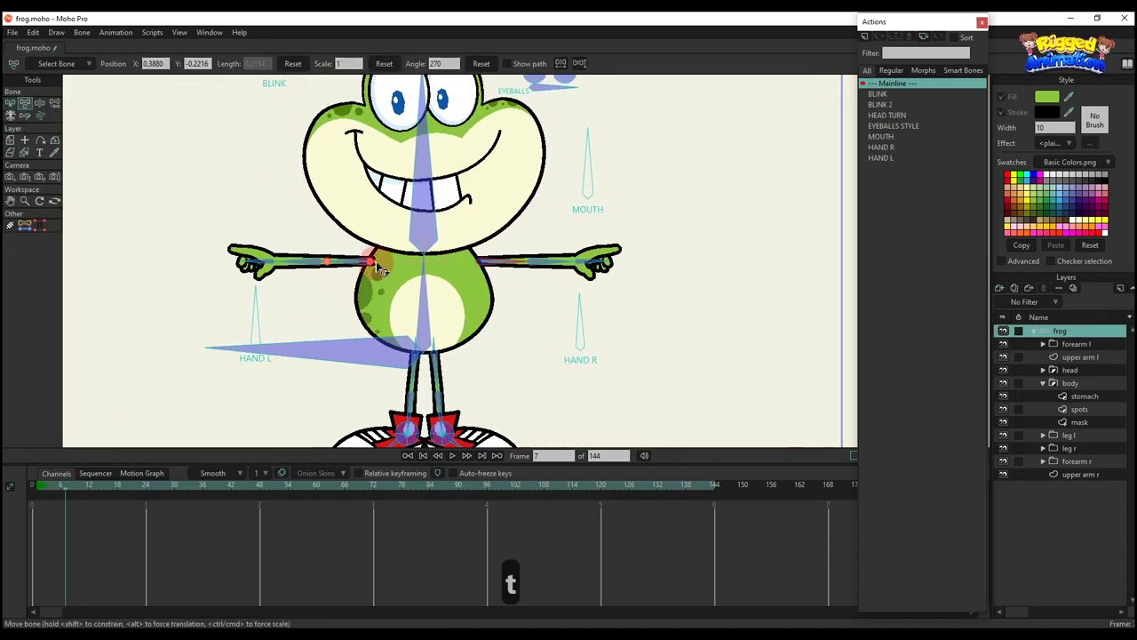
{"action": "left_click_drag", "start_coordinate": [374, 260], "coordinate": [351, 313]}
{"action": "left_click_drag", "start_coordinate": [482, 254], "coordinate": [497, 299]}
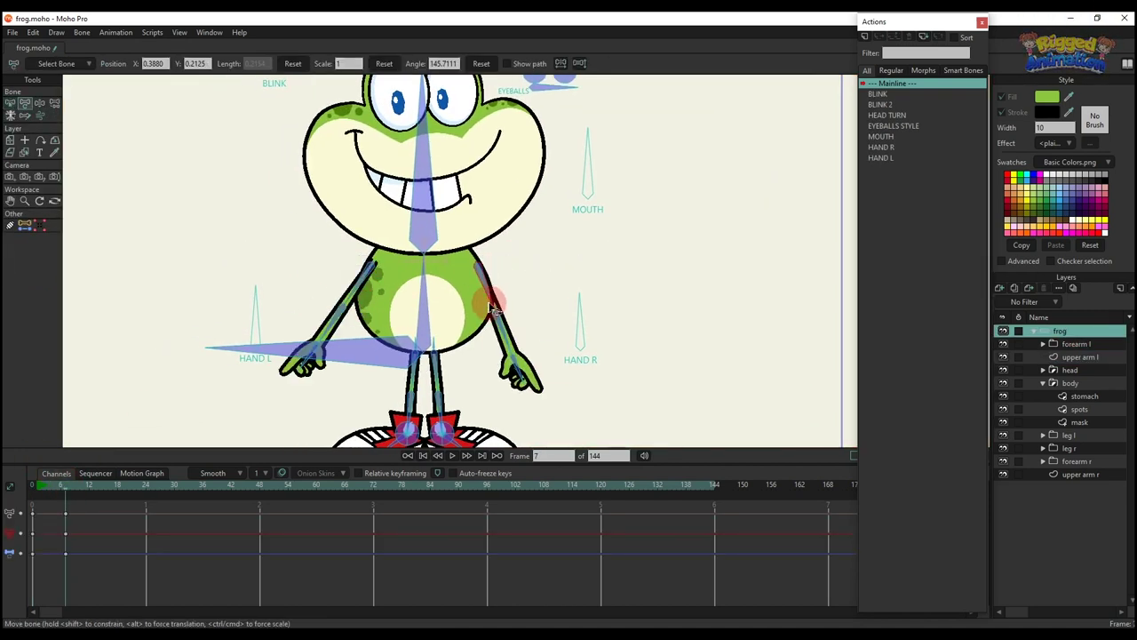
{"action": "left_click_drag", "start_coordinate": [359, 296], "coordinate": [279, 255]}
{"action": "left_click_drag", "start_coordinate": [503, 279], "coordinate": [550, 251]}
{"action": "scroll", "coordinate": [508, 274], "scroll_direction": "down", "scroll_amount": 3}
{"action": "left_click_drag", "start_coordinate": [157, 572], "coordinate": [16, 499]}
{"action": "key", "text": "BackSpace"}
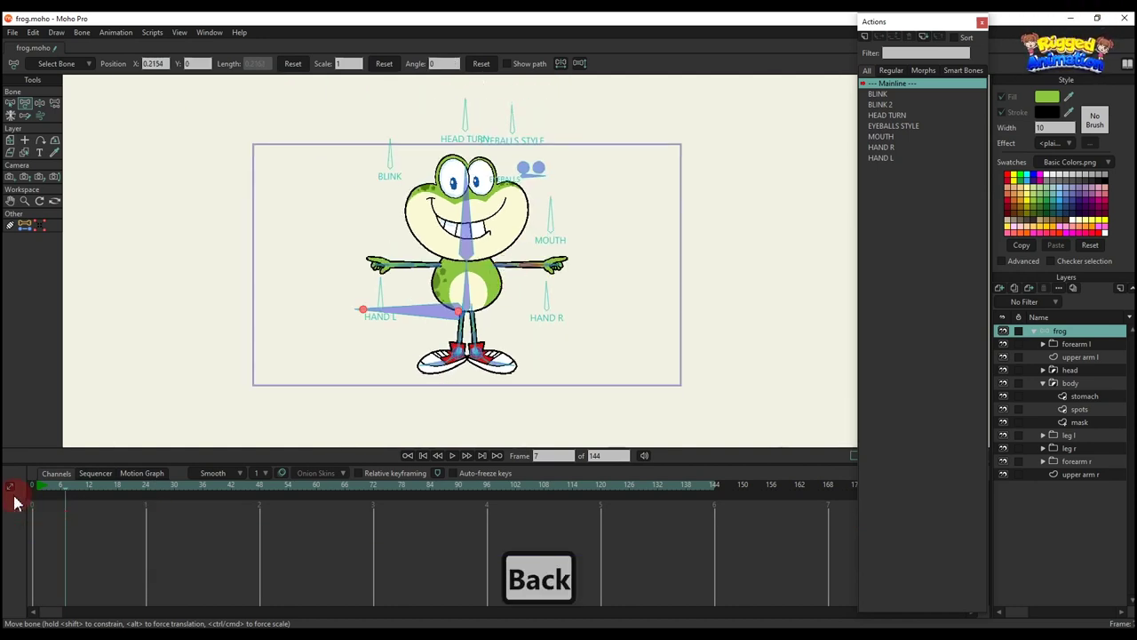
Step: Swing the HAND L bone at frame 7 to test the hand switching, and select the resulting test keys
{"action": "scroll", "coordinate": [381, 318], "scroll_direction": "up", "scroll_amount": 2}
{"action": "left_click", "coordinate": [382, 280]}
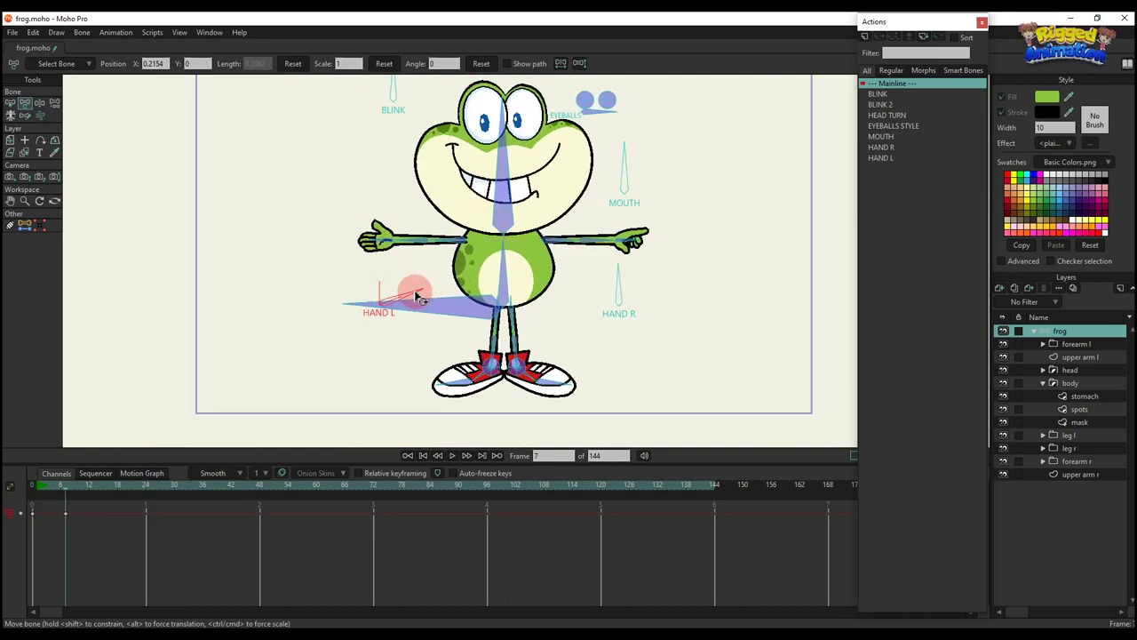
{"action": "left_click_drag", "start_coordinate": [342, 293], "coordinate": [391, 340]}
{"action": "left_click_drag", "start_coordinate": [108, 562], "coordinate": [7, 471]}
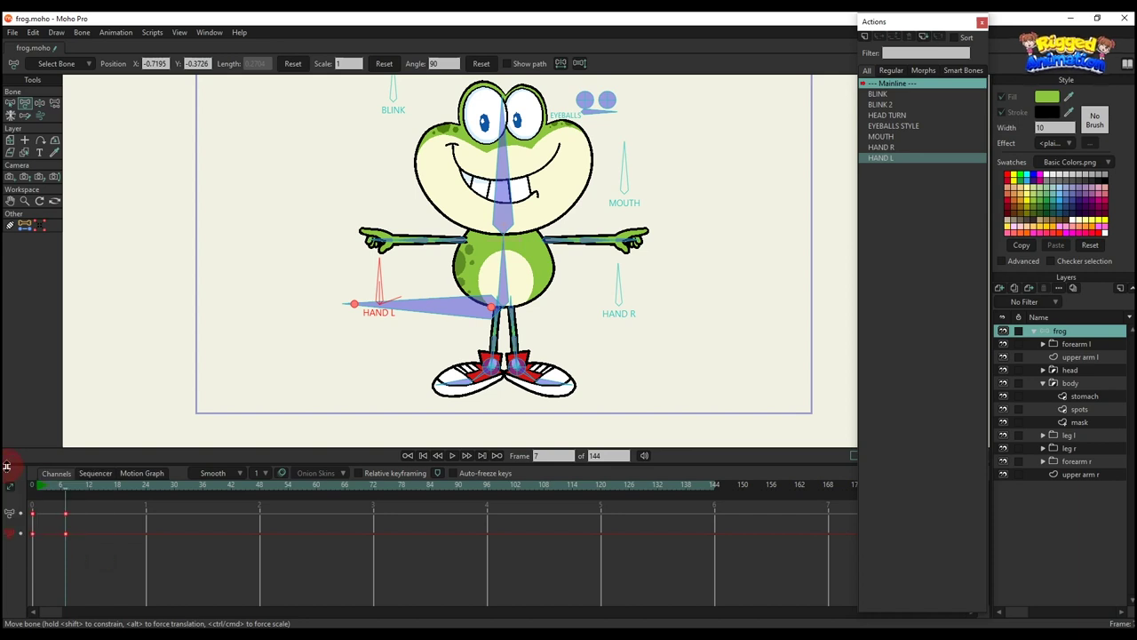
Step: Delete the HAND L bone's keyframes at frame 7 on the Mainline timeline
{"action": "key", "text": "Delete"}
{"action": "scroll", "coordinate": [247, 249], "scroll_direction": "down", "scroll_amount": 2}
{"action": "left_click_drag", "start_coordinate": [417, 221], "coordinate": [391, 258]}
{"action": "scroll", "coordinate": [394, 244], "scroll_direction": "up", "scroll_amount": 1}
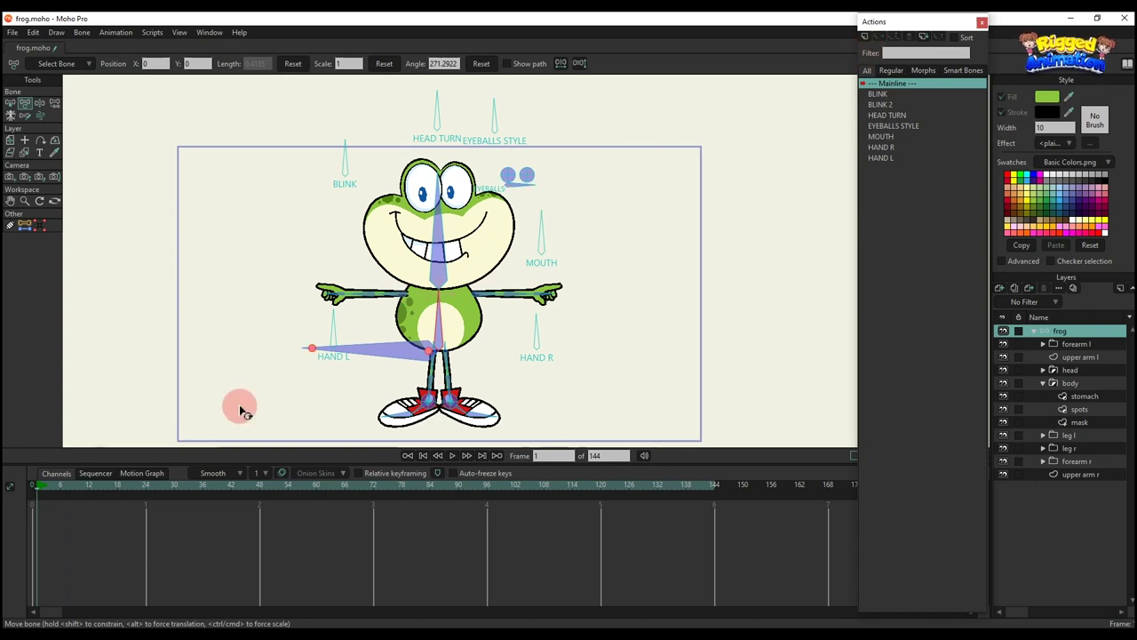
Step: Create a new action named WALK from frame 0 of the frog rig
{"action": "left_click", "coordinate": [20, 502]}
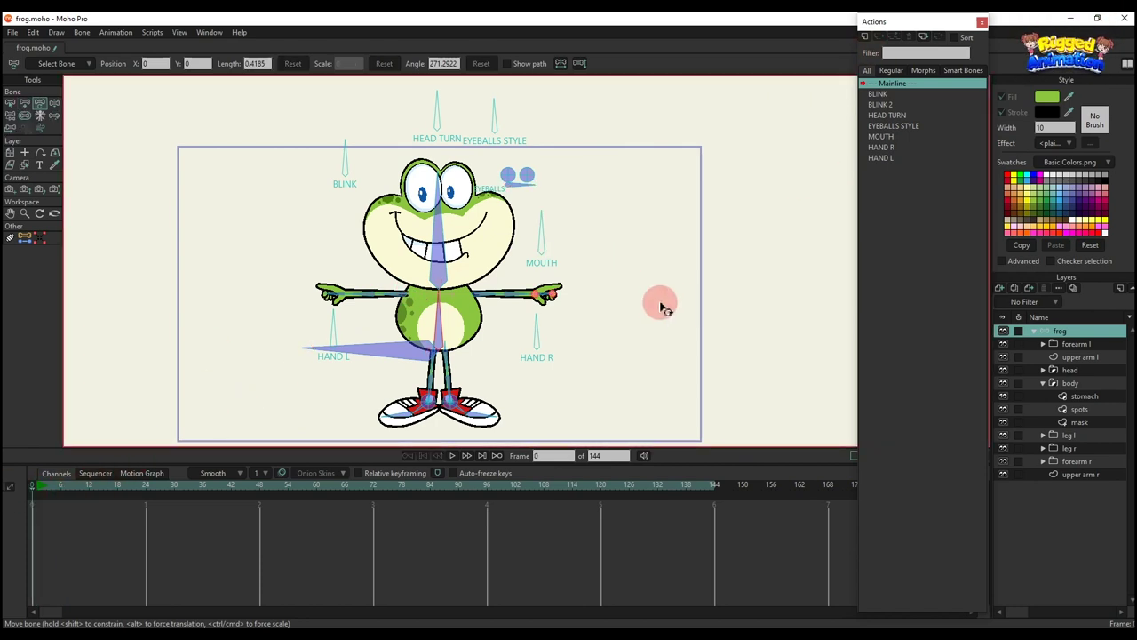
{"action": "left_click", "coordinate": [866, 39]}
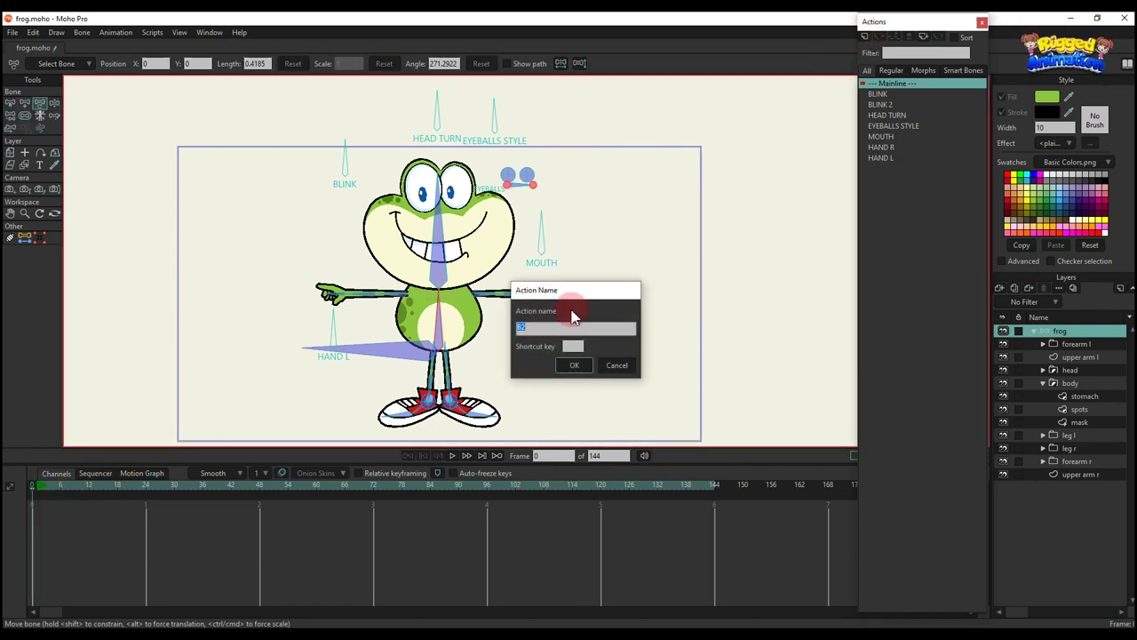
{"action": "type", "text": "WALK"}
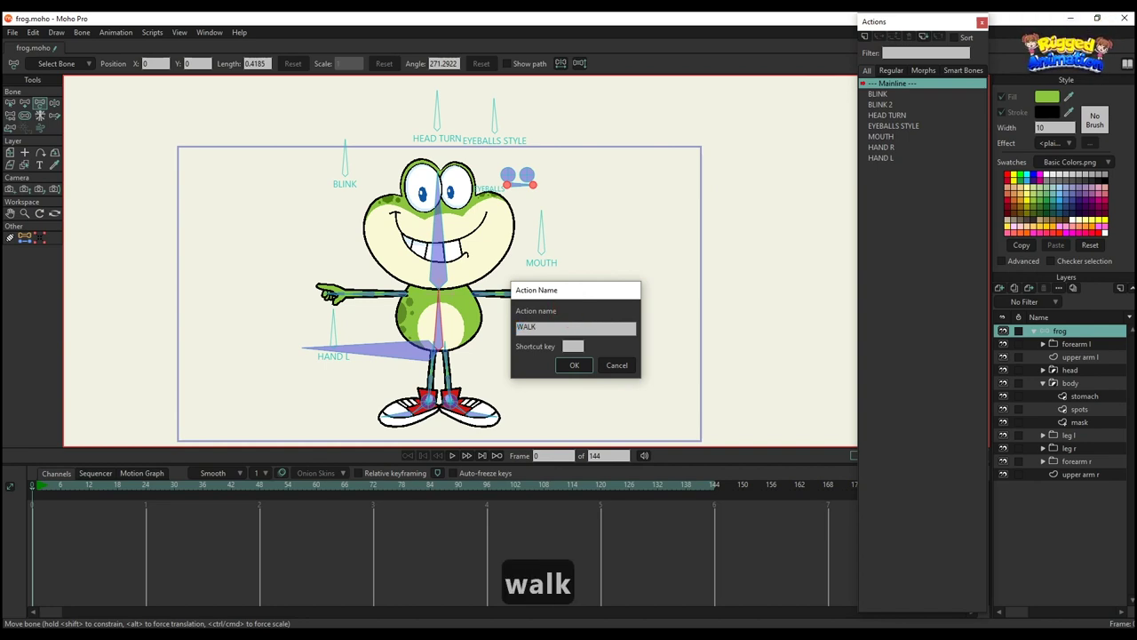
{"action": "key", "text": "Return"}
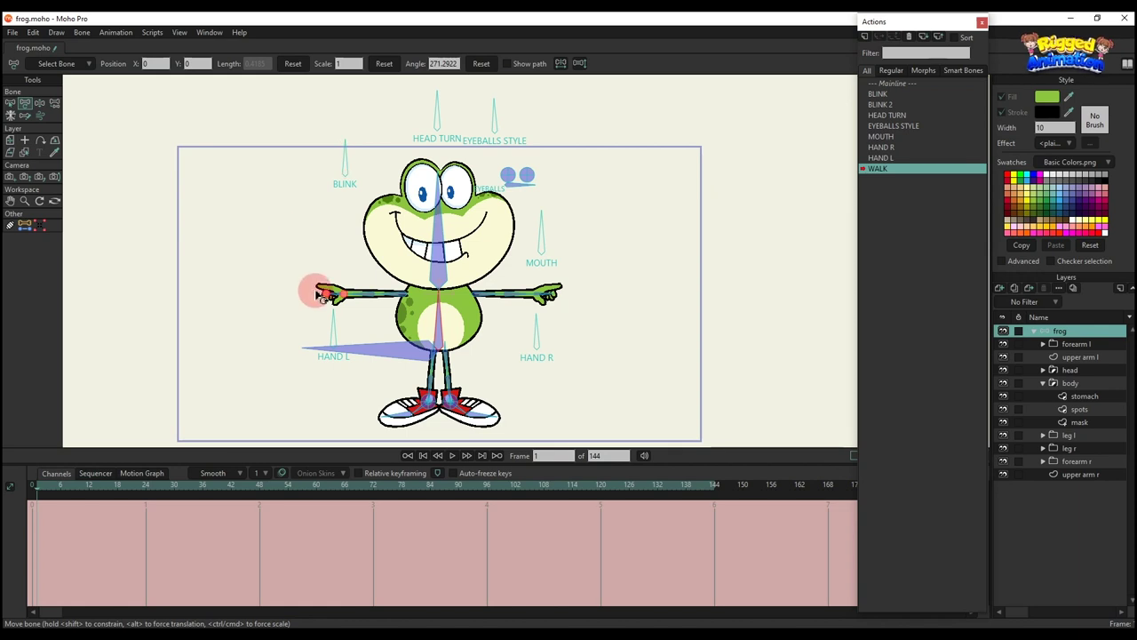
Step: Freeze the whole rig's pose with keyframes at frame 1 of the WALK action
{"action": "key", "text": "ctrl+f"}
{"action": "left_click", "coordinate": [347, 399]}
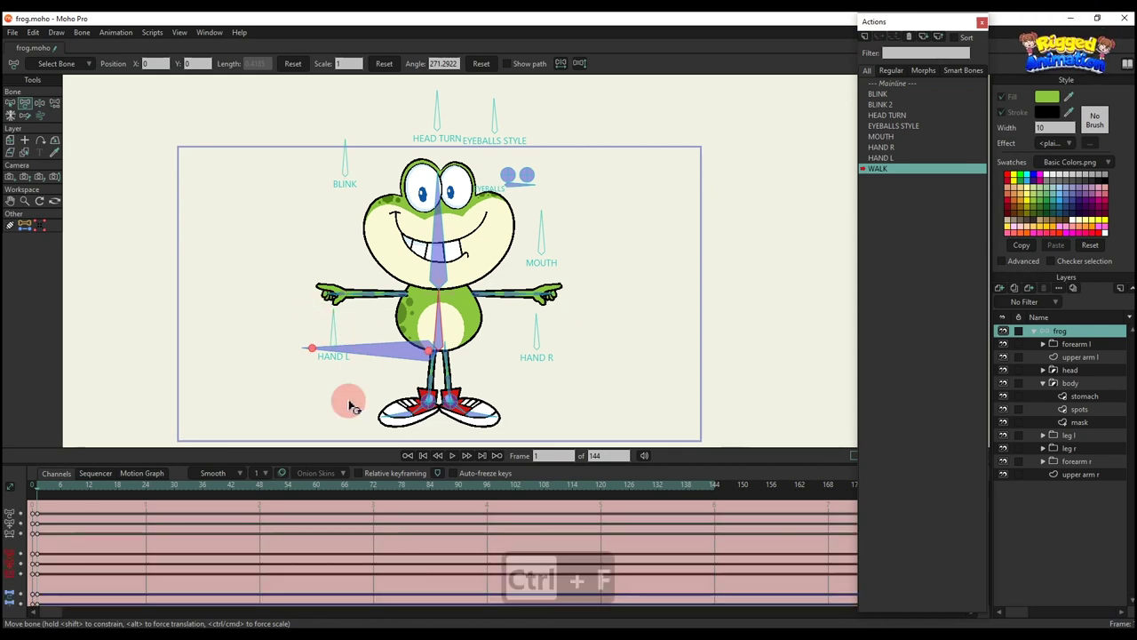
{"action": "scroll", "coordinate": [162, 585], "scroll_direction": "up", "scroll_amount": 1}
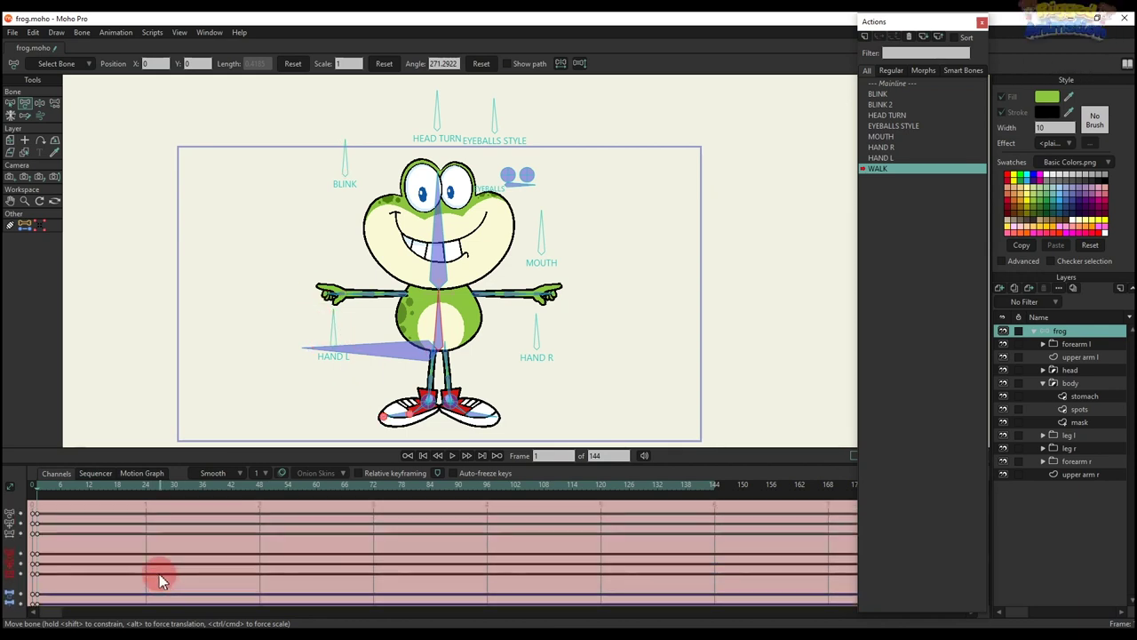
Step: Rotate the frog's left arm down beside the body at frame 1
{"action": "left_click", "coordinate": [414, 153]}
{"action": "left_click_drag", "start_coordinate": [414, 153], "coordinate": [415, 160]}
{"action": "left_click_drag", "start_coordinate": [462, 240], "coordinate": [469, 222]}
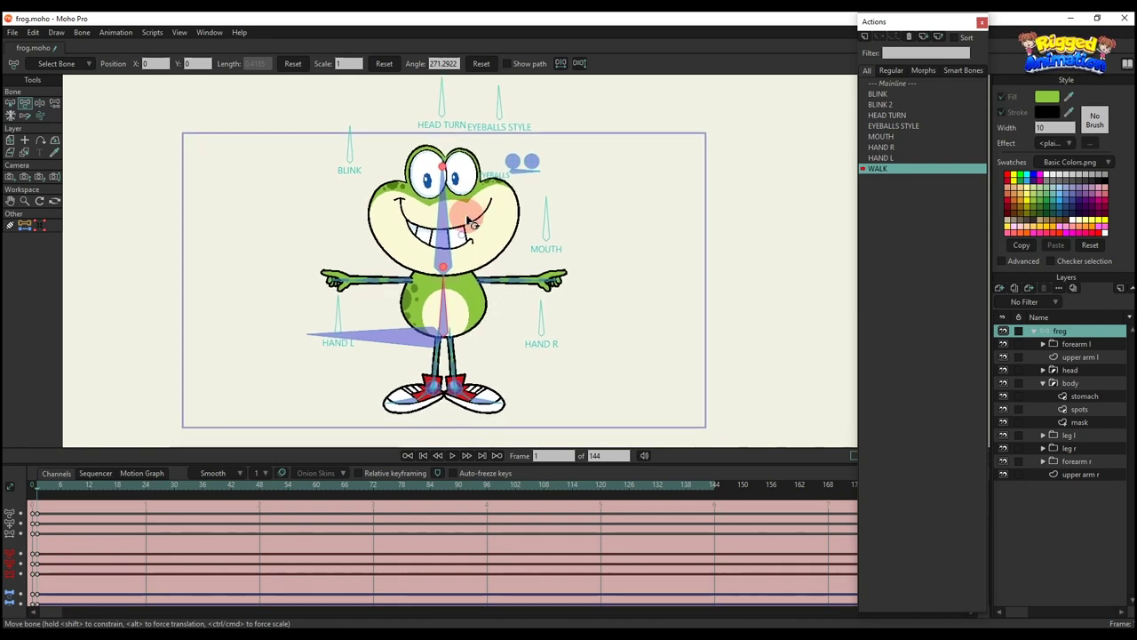
{"action": "scroll", "coordinate": [442, 253], "scroll_direction": "up", "scroll_amount": 2}
{"action": "key", "text": "t"}
{"action": "left_click_drag", "start_coordinate": [378, 300], "coordinate": [377, 339]}
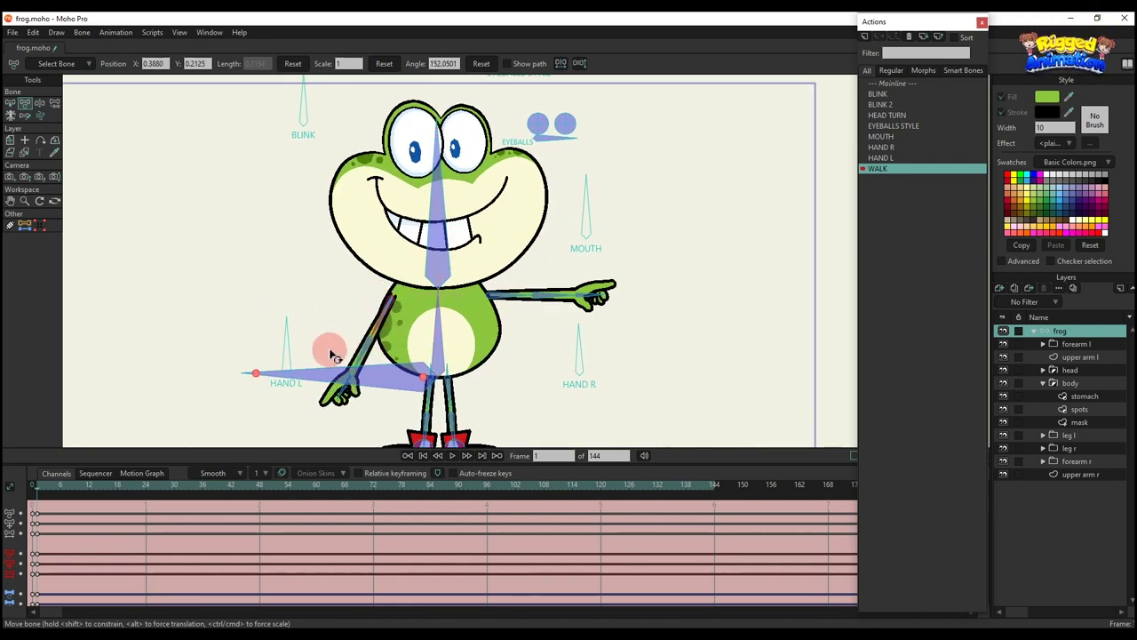
{"action": "left_click_drag", "start_coordinate": [292, 344], "coordinate": [325, 275]}
{"action": "left_click", "coordinate": [307, 294]}
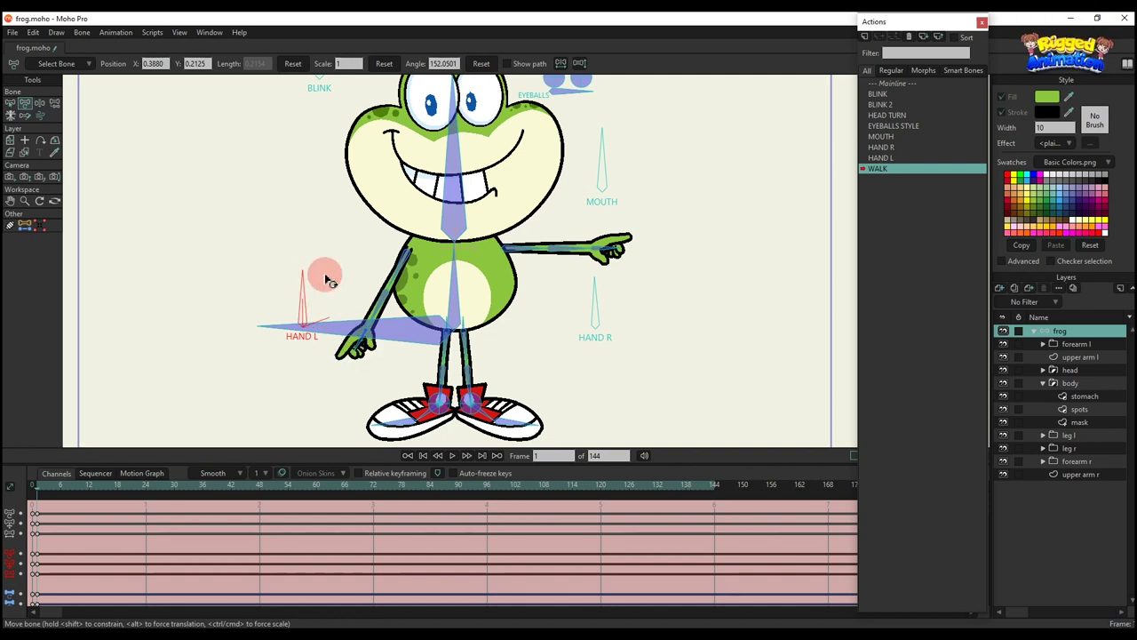
Step: Lower the right arm with a bent elbow and adjust the left arm slightly outward at frame 1
{"action": "left_click_drag", "start_coordinate": [533, 246], "coordinate": [551, 267]}
{"action": "scroll", "coordinate": [526, 304], "scroll_direction": "down", "scroll_amount": 2}
{"action": "scroll", "coordinate": [503, 277], "scroll_direction": "up", "scroll_amount": 1}
{"action": "scroll", "coordinate": [534, 280], "scroll_direction": "up", "scroll_amount": 3}
{"action": "mouse_move", "coordinate": [376, 276]}
{"action": "left_mouse_down"}
{"action": "mouse_move", "coordinate": [390, 274]}
{"action": "mouse_move", "coordinate": [393, 234]}
{"action": "mouse_move", "coordinate": [365, 263]}
{"action": "left_mouse_up"}
{"action": "left_click_drag", "start_coordinate": [557, 264], "coordinate": [538, 227]}
Step: Flip the left thigh bone and rotate the left foot so it points the same way as the right foot
{"action": "left_click_drag", "start_coordinate": [492, 368], "coordinate": [507, 305]}
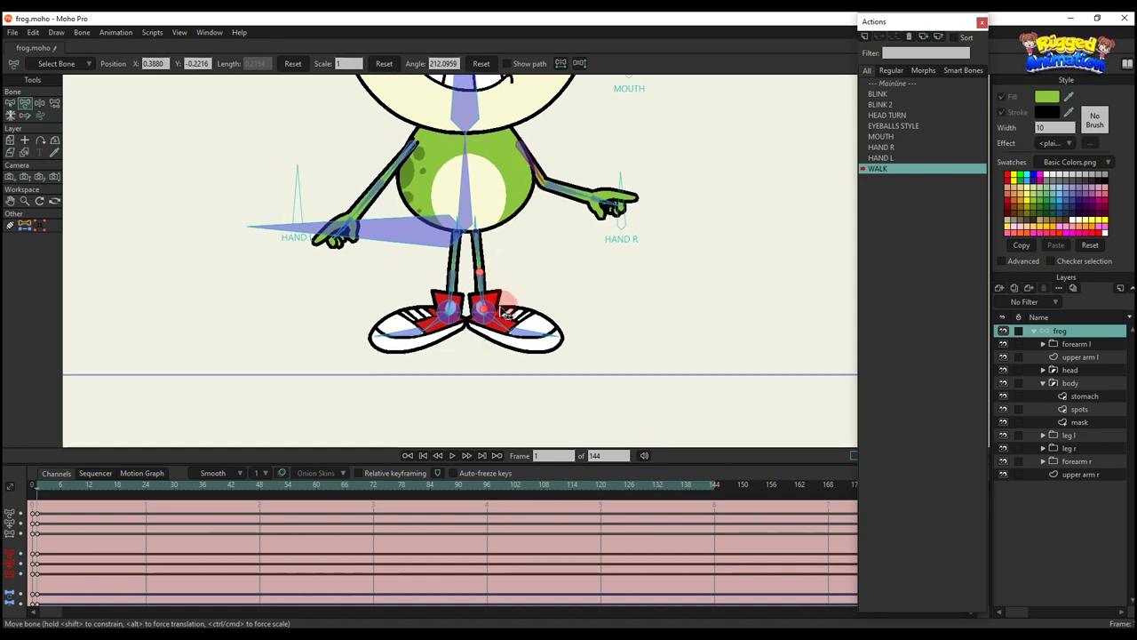
{"action": "scroll", "coordinate": [507, 305], "scroll_direction": "up", "scroll_amount": 2}
{"action": "scroll", "coordinate": [453, 217], "scroll_direction": "up", "scroll_amount": 1}
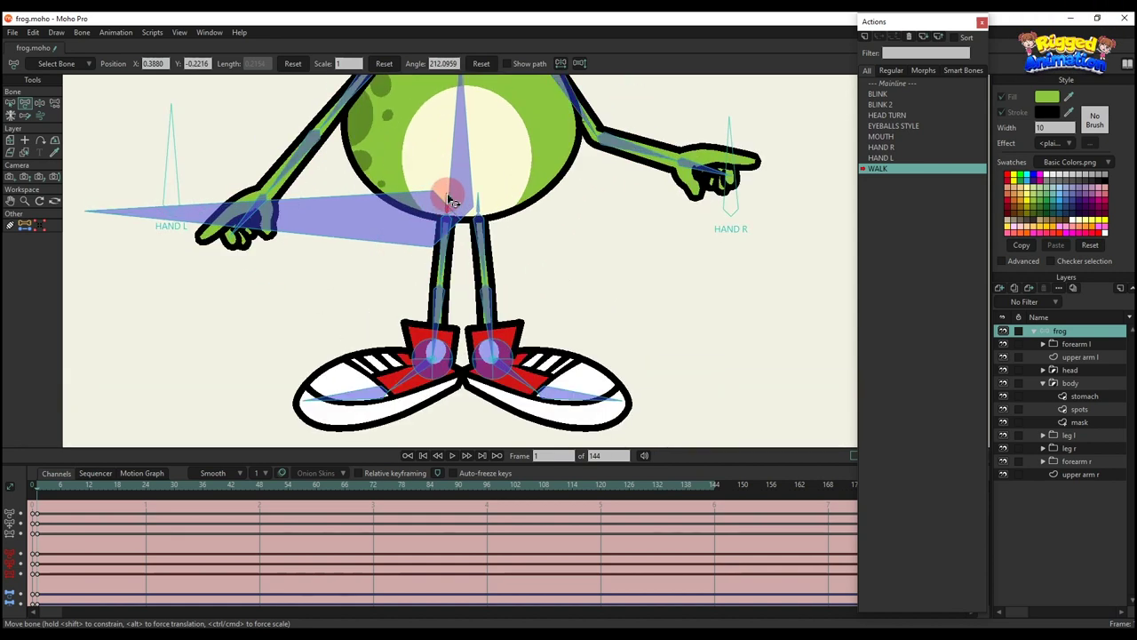
{"action": "left_click", "coordinate": [450, 201]}
{"action": "left_click", "coordinate": [579, 64]}
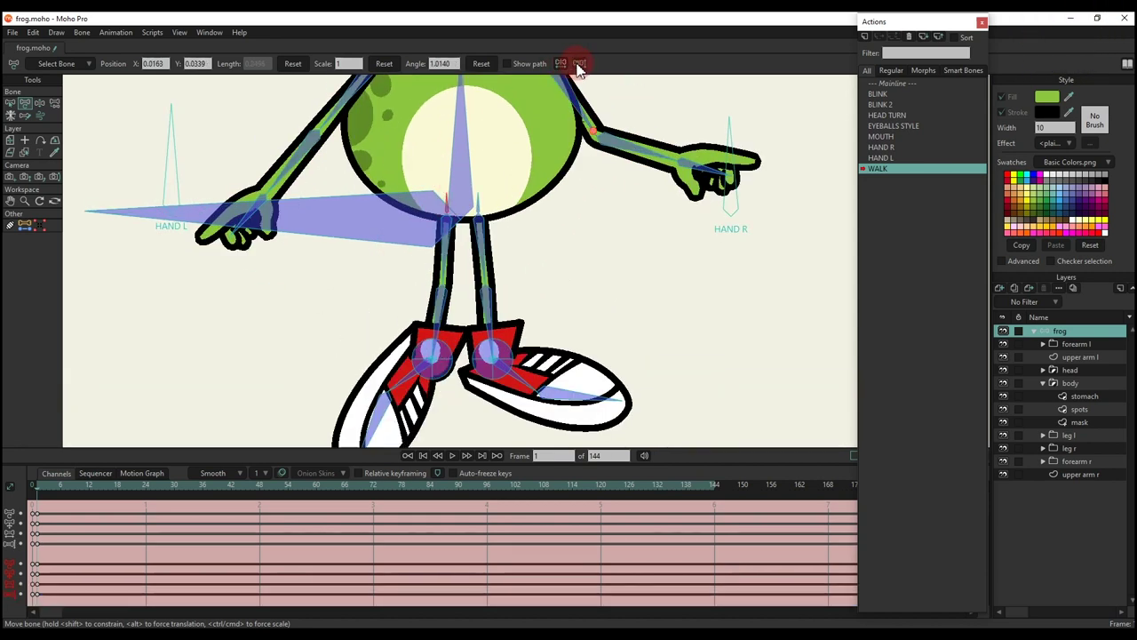
{"action": "left_click", "coordinate": [483, 300]}
{"action": "left_click", "coordinate": [455, 333]}
{"action": "left_click_drag", "start_coordinate": [418, 369], "coordinate": [422, 316]}
{"action": "left_click_drag", "start_coordinate": [423, 316], "coordinate": [461, 344]}
{"action": "left_click", "coordinate": [459, 340]}
{"action": "scroll", "coordinate": [483, 325], "scroll_direction": "down", "scroll_amount": 3}
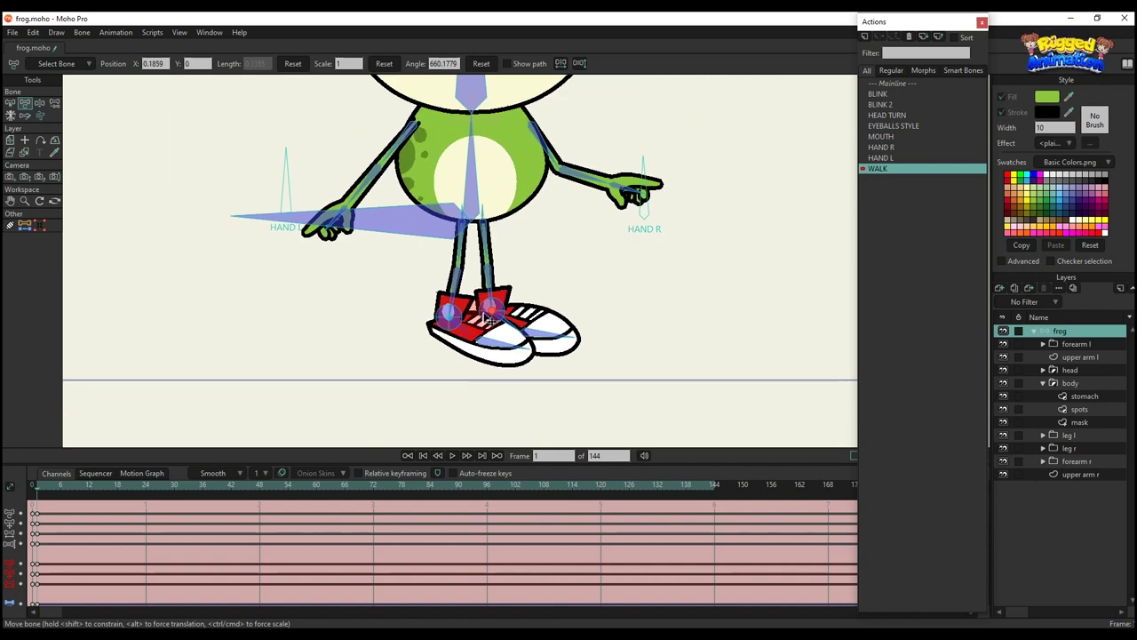
Step: Bend the left knee and lift the left foot behind the body, toe pointing downward, at frame 1
{"action": "scroll", "coordinate": [452, 266], "scroll_direction": "up", "scroll_amount": 2}
{"action": "left_click_drag", "start_coordinate": [438, 345], "coordinate": [561, 240]}
{"action": "left_click", "coordinate": [524, 322]}
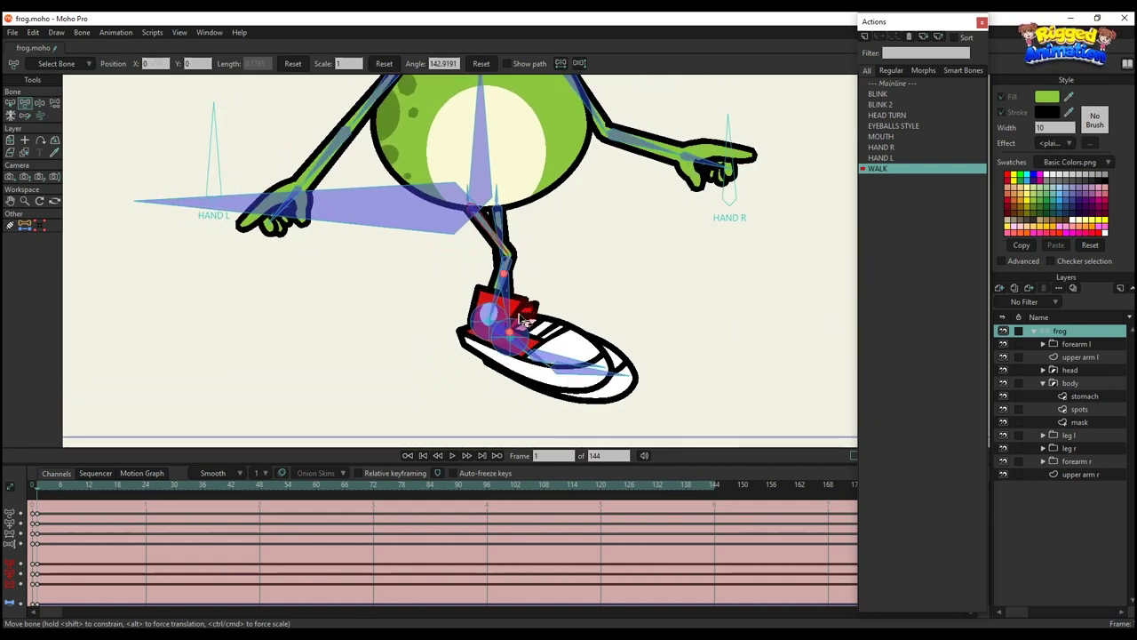
{"action": "left_click_drag", "start_coordinate": [531, 327], "coordinate": [467, 351]}
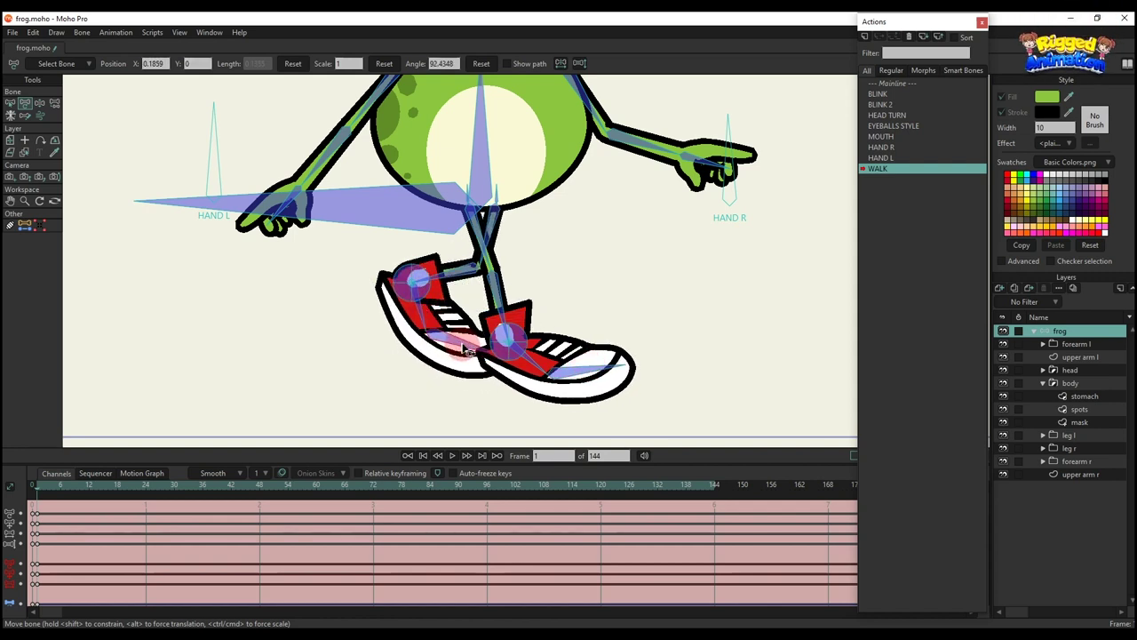
{"action": "left_click_drag", "start_coordinate": [418, 271], "coordinate": [418, 256]}
Step: Shift the EYEBALLS bone slightly so the frog looks in the walking direction
{"action": "scroll", "coordinate": [418, 255], "scroll_direction": "down", "scroll_amount": 3}
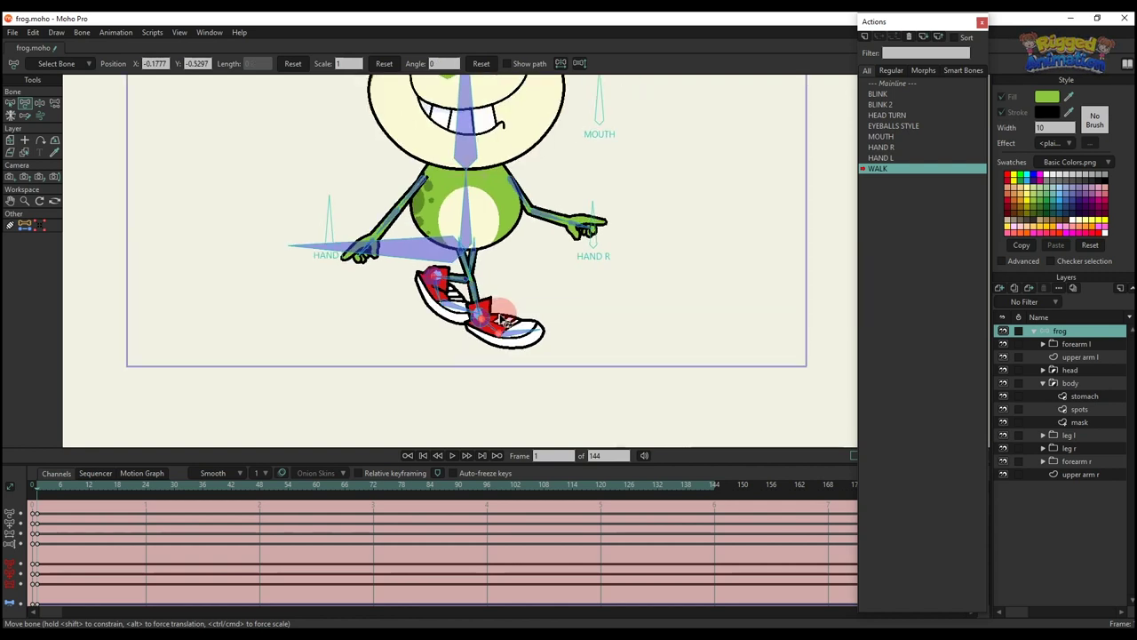
{"action": "left_click", "coordinate": [519, 315]}
{"action": "scroll", "coordinate": [520, 314], "scroll_direction": "down", "scroll_amount": 2}
{"action": "left_click_drag", "start_coordinate": [524, 271], "coordinate": [528, 330]}
{"action": "scroll", "coordinate": [525, 309], "scroll_direction": "up", "scroll_amount": 2}
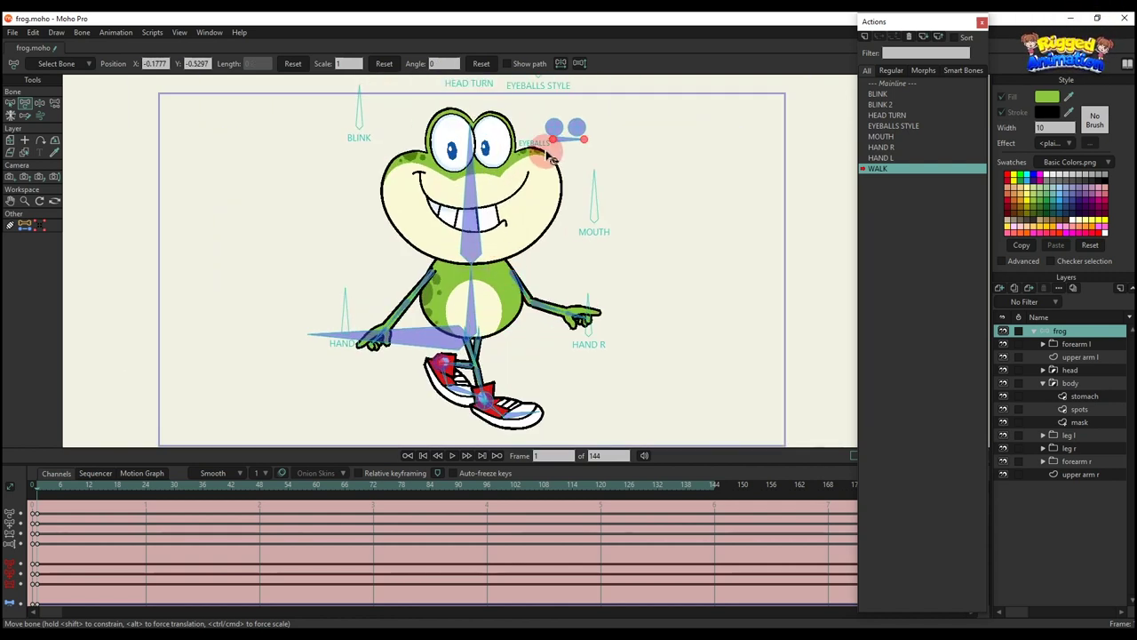
{"action": "left_click_drag", "start_coordinate": [556, 149], "coordinate": [561, 148]}
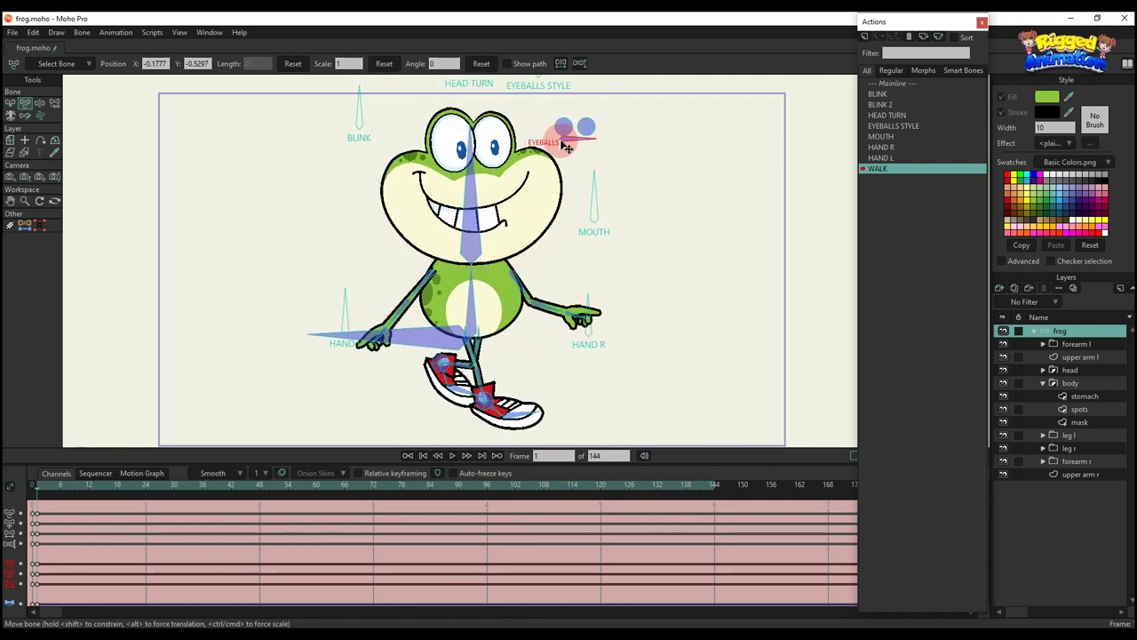
Step: Lift the raised left foot closer to the body and swing the left upper arm further outward at frame 1
{"action": "scroll", "coordinate": [533, 348], "scroll_direction": "up", "scroll_amount": 1}
{"action": "scroll", "coordinate": [432, 366], "scroll_direction": "up", "scroll_amount": 2}
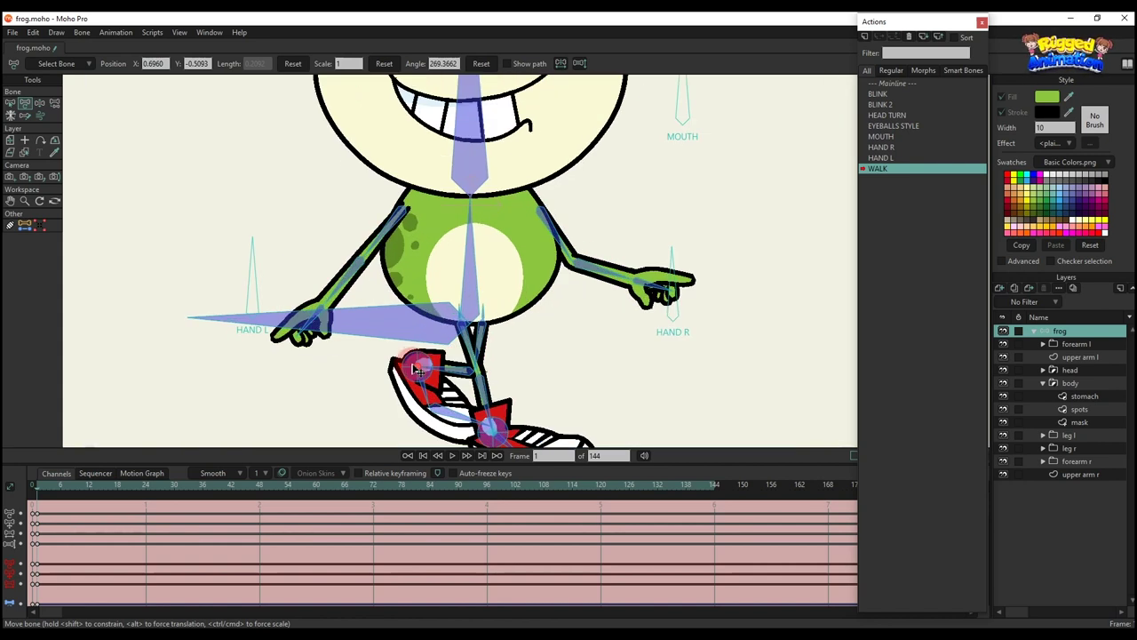
{"action": "left_click_drag", "start_coordinate": [402, 362], "coordinate": [429, 361]}
{"action": "scroll", "coordinate": [431, 360], "scroll_direction": "down", "scroll_amount": 3}
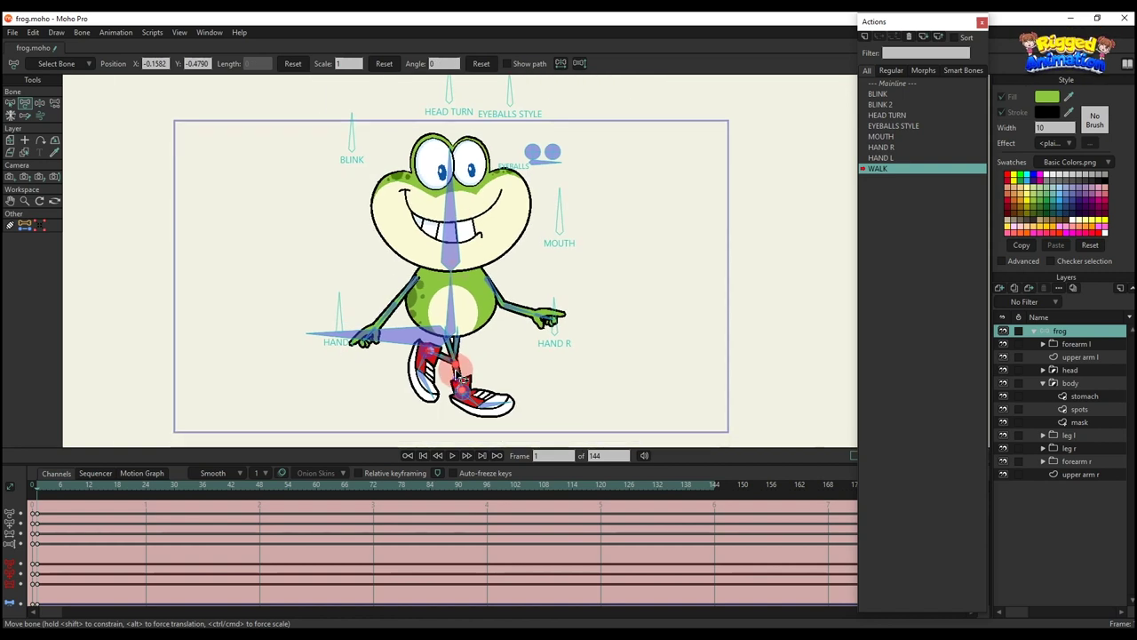
{"action": "scroll", "coordinate": [480, 271], "scroll_direction": "up", "scroll_amount": 2}
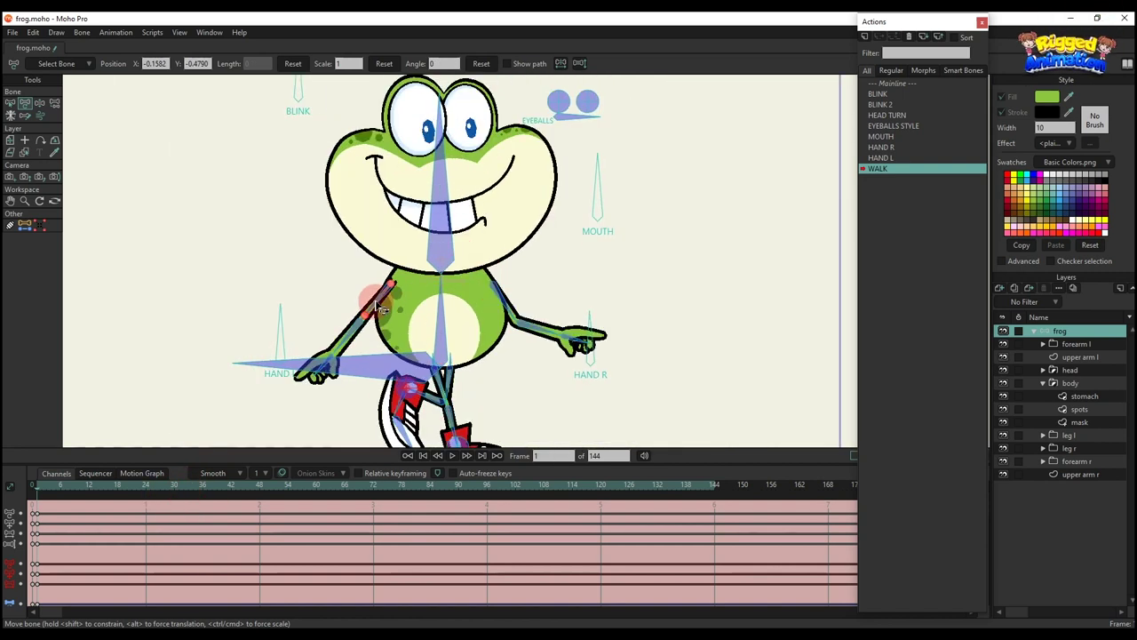
{"action": "left_click_drag", "start_coordinate": [375, 306], "coordinate": [368, 299]}
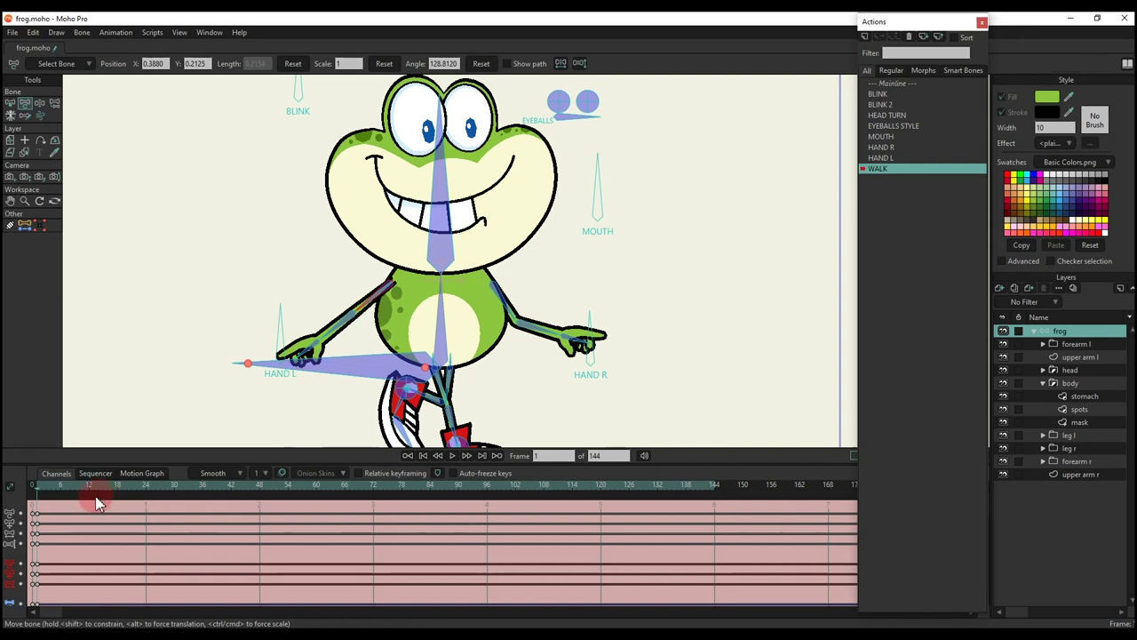
Step: Freeze the full pose with keyframes at frames 12 and 24 of the WALK action
{"action": "key", "text": "ctrl+f"}
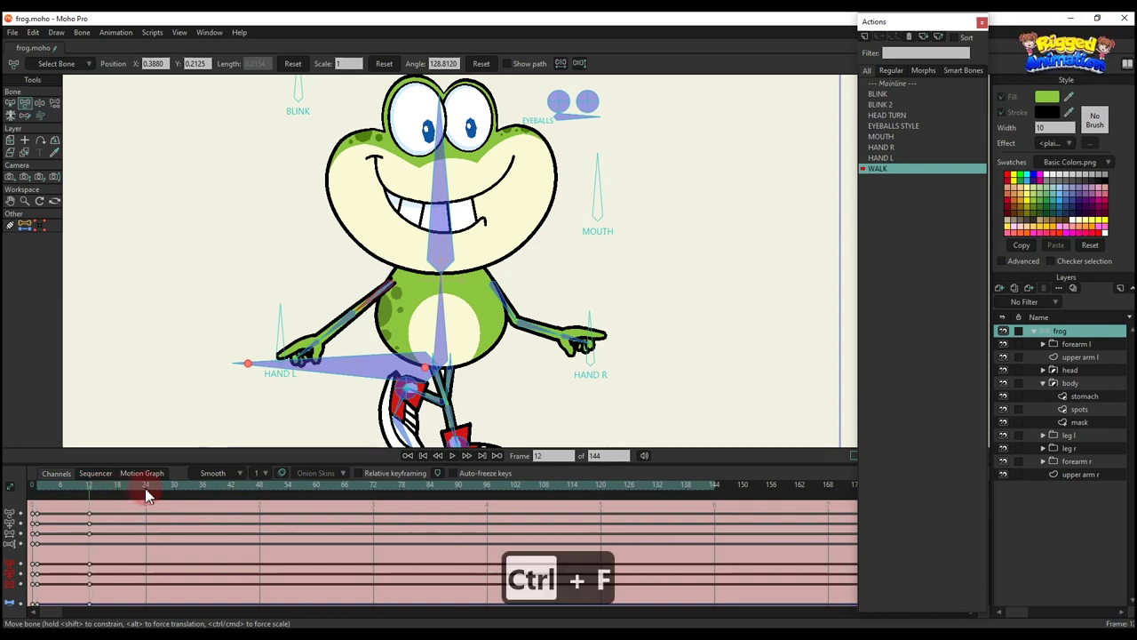
{"action": "left_click", "coordinate": [146, 495]}
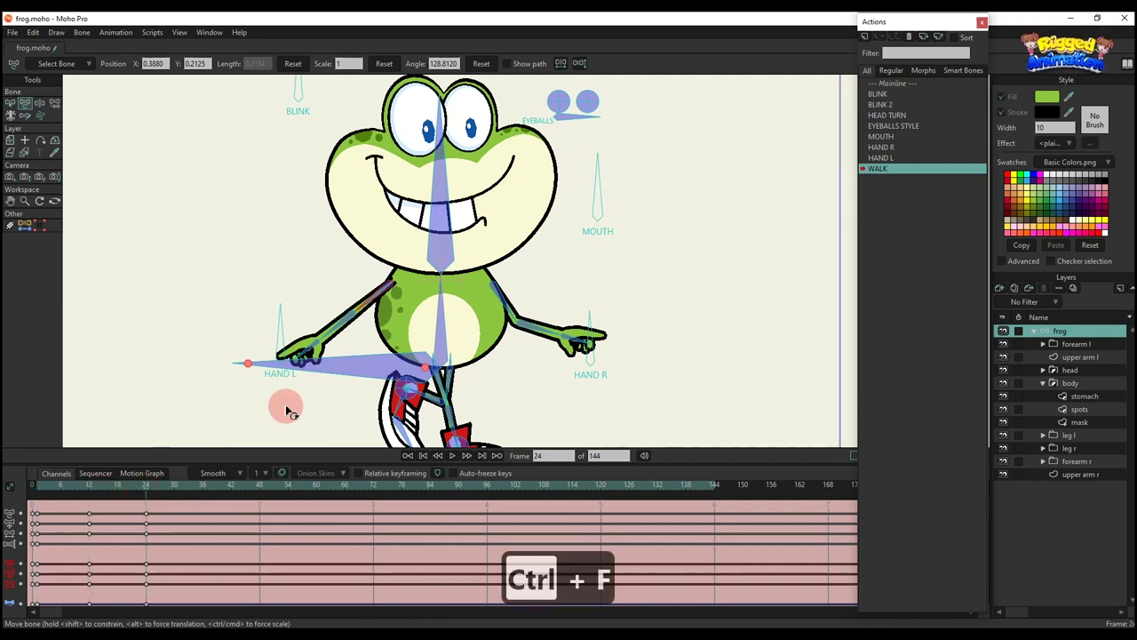
Step: At frame 12, swing the bent left arm forward across the belly and the right arm back behind the body
{"action": "scroll", "coordinate": [354, 376], "scroll_direction": "down", "scroll_amount": 2}
{"action": "left_click_drag", "start_coordinate": [389, 379], "coordinate": [389, 337]}
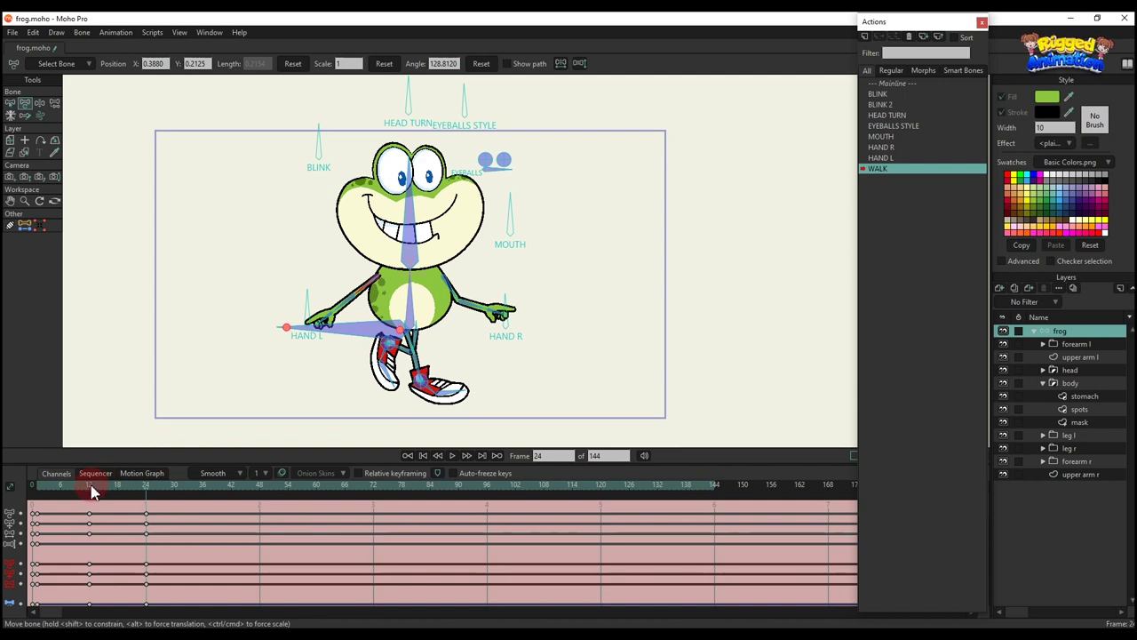
{"action": "scroll", "coordinate": [373, 322], "scroll_direction": "up", "scroll_amount": 3}
{"action": "left_click_drag", "start_coordinate": [359, 286], "coordinate": [443, 298]}
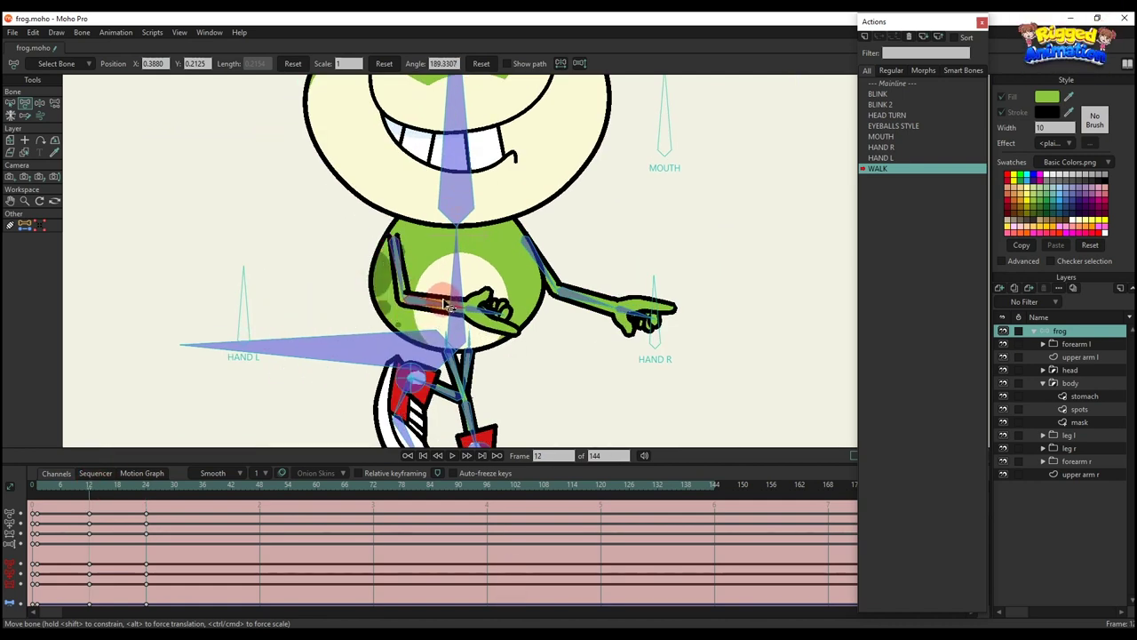
{"action": "left_click_drag", "start_coordinate": [534, 266], "coordinate": [439, 285]}
{"action": "scroll", "coordinate": [460, 281], "scroll_direction": "down", "scroll_amount": 2}
{"action": "scroll", "coordinate": [466, 298], "scroll_direction": "up", "scroll_amount": 2}
{"action": "left_click_drag", "start_coordinate": [414, 241], "coordinate": [426, 238]}
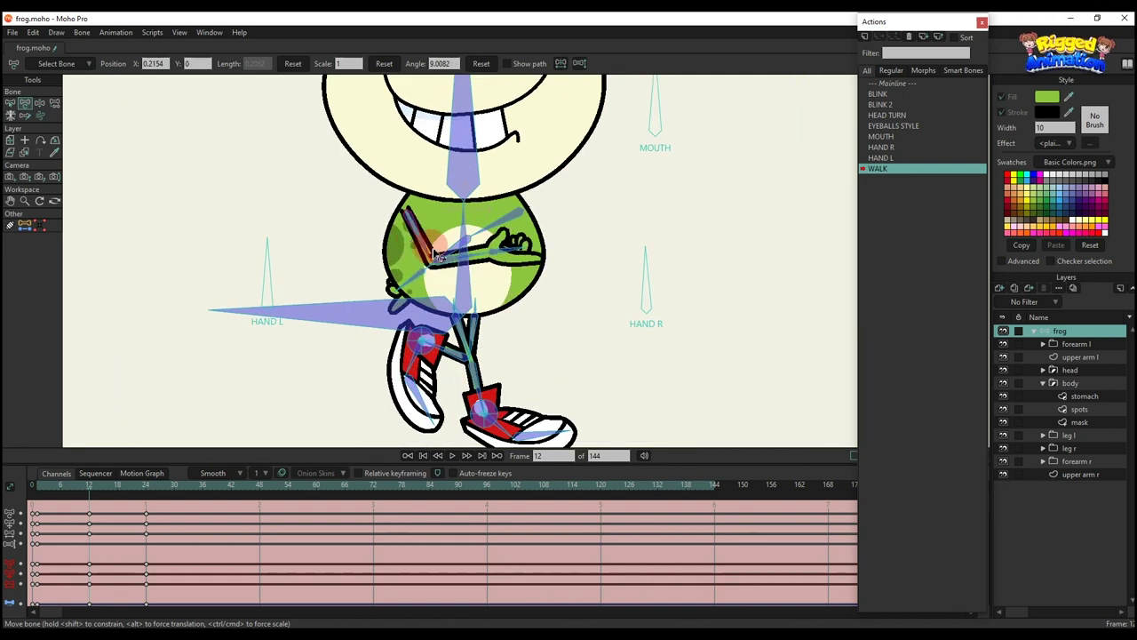
Step: Pose the legs in a stride at frame 12, with one bent and lifted behind and the other planted forward
{"action": "left_click_drag", "start_coordinate": [445, 349], "coordinate": [498, 334]}
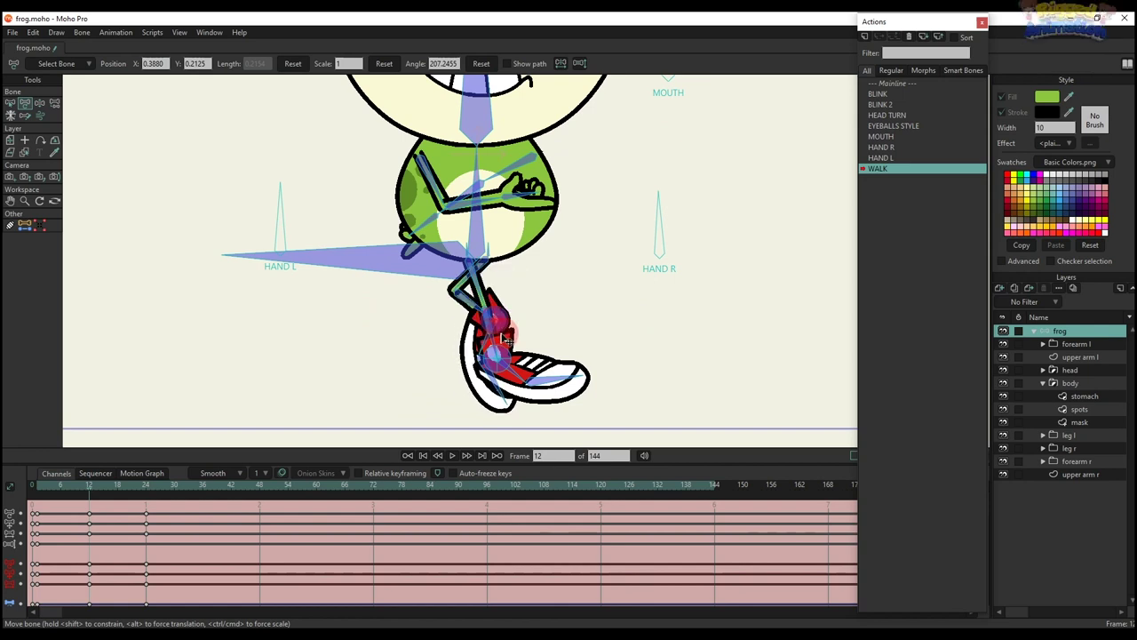
{"action": "scroll", "coordinate": [495, 331], "scroll_direction": "up", "scroll_amount": 1}
{"action": "left_click_drag", "start_coordinate": [464, 271], "coordinate": [530, 308]}
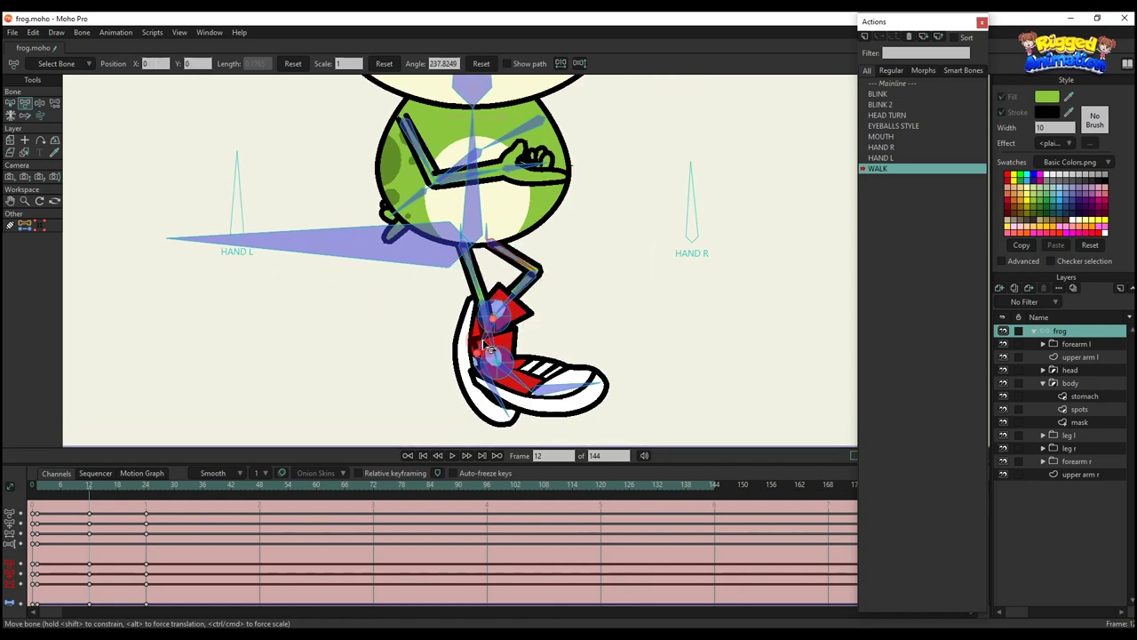
{"action": "left_click_drag", "start_coordinate": [489, 349], "coordinate": [411, 356]}
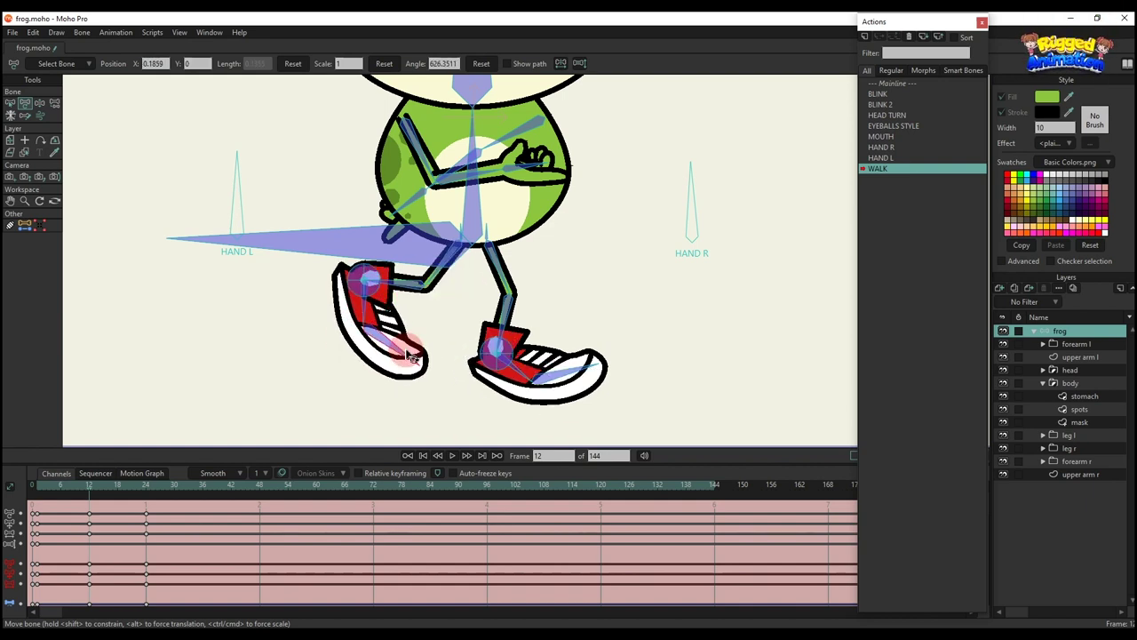
{"action": "left_click_drag", "start_coordinate": [487, 366], "coordinate": [585, 377]}
{"action": "scroll", "coordinate": [494, 337], "scroll_direction": "down", "scroll_amount": 4}
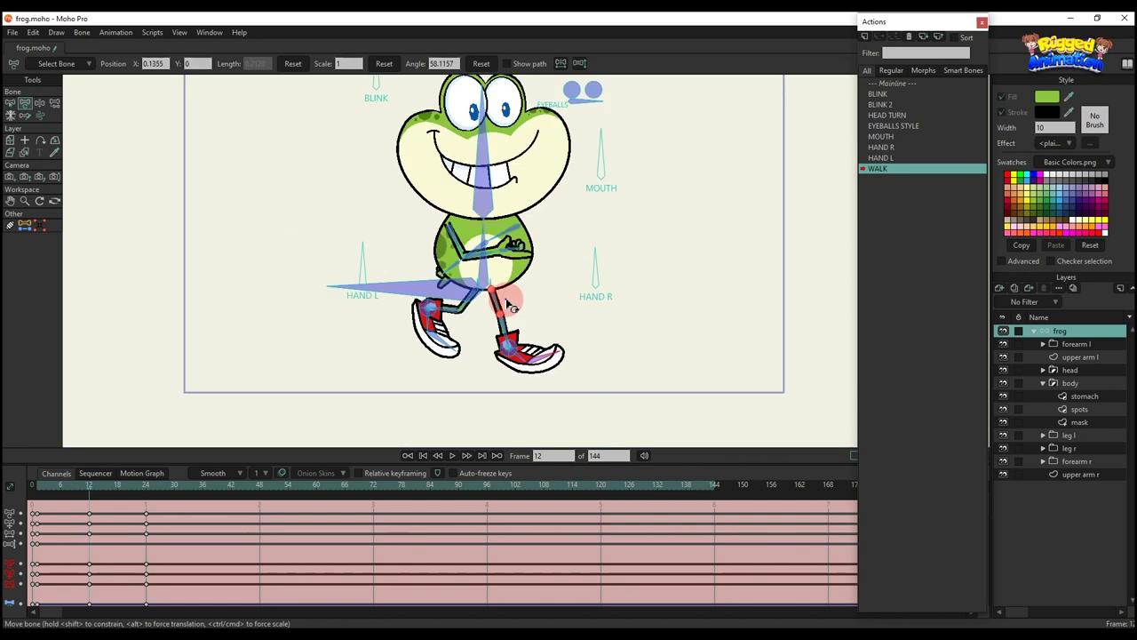
{"action": "left_click_drag", "start_coordinate": [507, 300], "coordinate": [451, 287]}
{"action": "scroll", "coordinate": [469, 300], "scroll_direction": "up", "scroll_amount": 2}
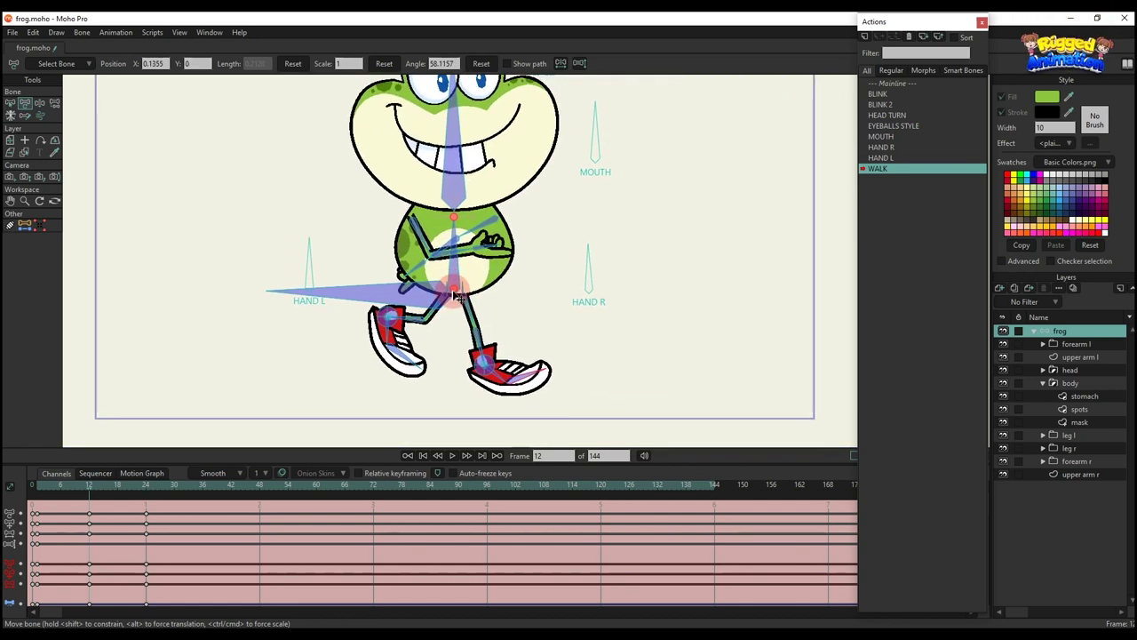
{"action": "scroll", "coordinate": [451, 289], "scroll_direction": "down", "scroll_amount": 2}
Step: At frame 6 of the WALK action, raise the frog's body with the hip bone so the legs straighten
{"action": "mouse_move", "coordinate": [51, 493]}
{"action": "left_mouse_down"}
{"action": "mouse_move", "coordinate": [35, 480]}
{"action": "mouse_move", "coordinate": [77, 503]}
{"action": "mouse_move", "coordinate": [110, 503]}
{"action": "mouse_move", "coordinate": [63, 508]}
{"action": "left_mouse_up"}
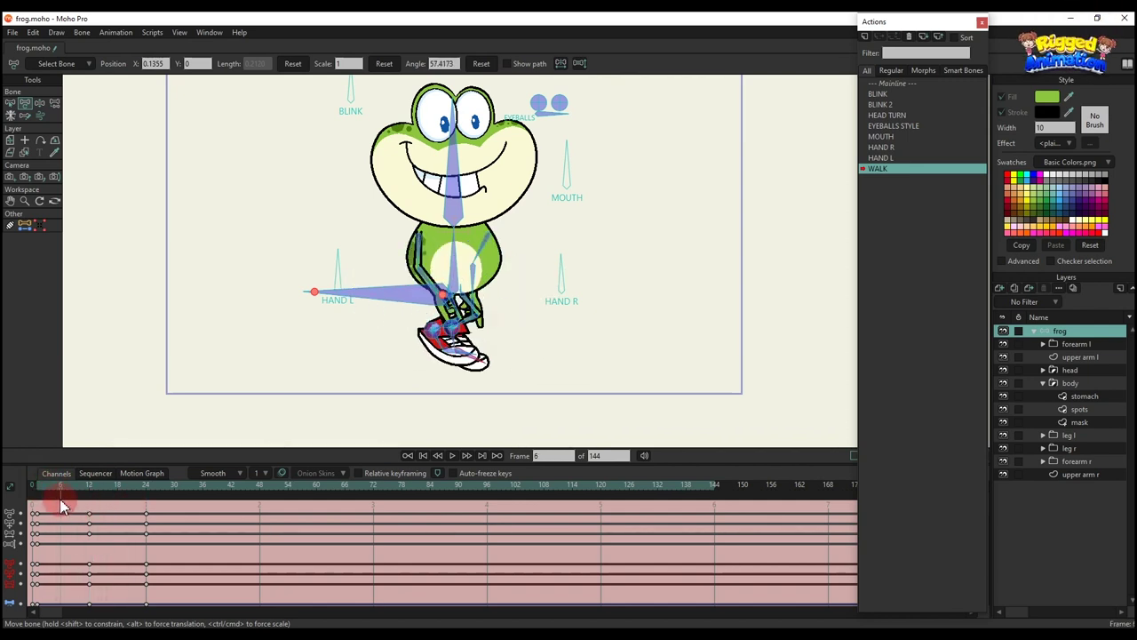
{"action": "key", "text": "z"}
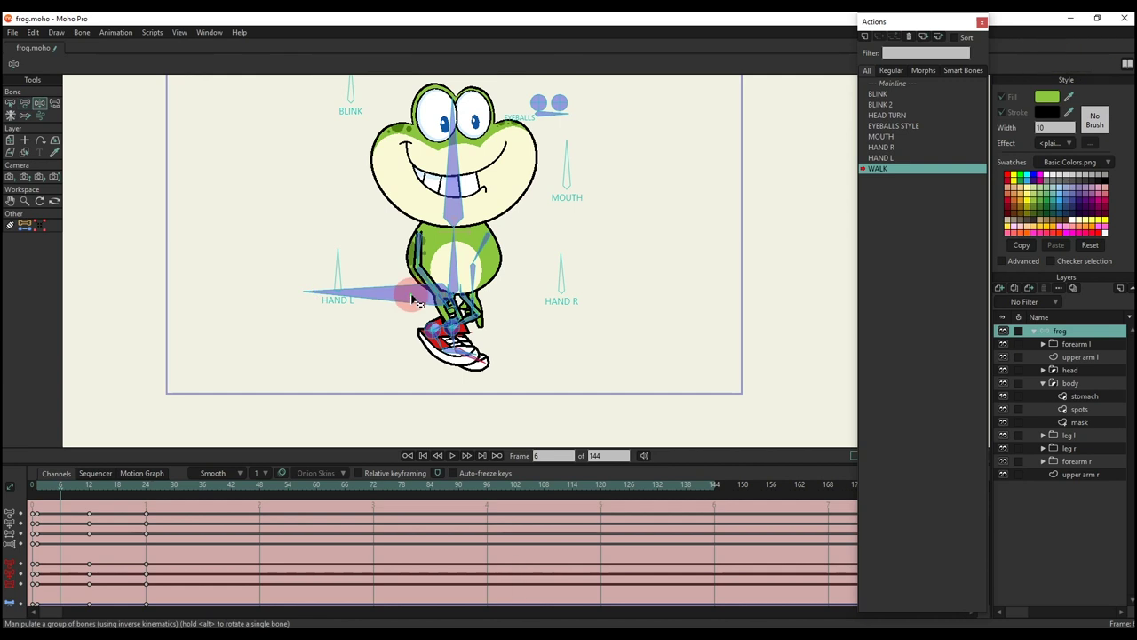
{"action": "left_click_drag", "start_coordinate": [411, 299], "coordinate": [411, 285]}
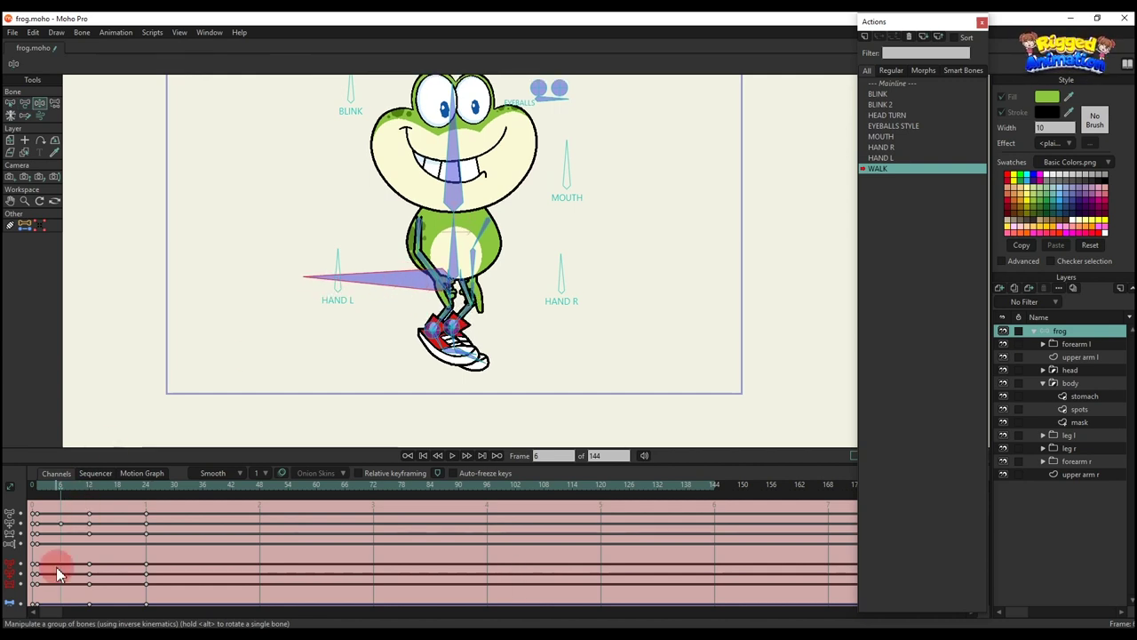
Step: Copy the raised-body keyframe from frame 6 to frame 18
{"action": "left_click_drag", "start_coordinate": [62, 597], "coordinate": [64, 597]}
{"action": "key", "text": "ctrl+c"}
{"action": "left_click", "coordinate": [116, 487]}
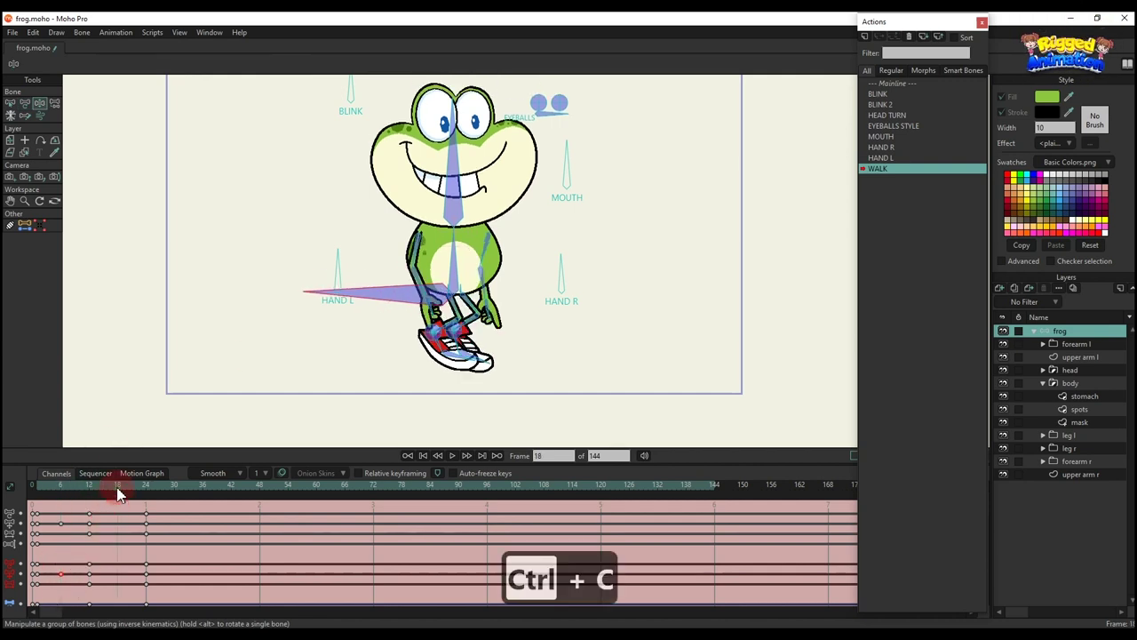
{"action": "key", "text": "ctrl+v"}
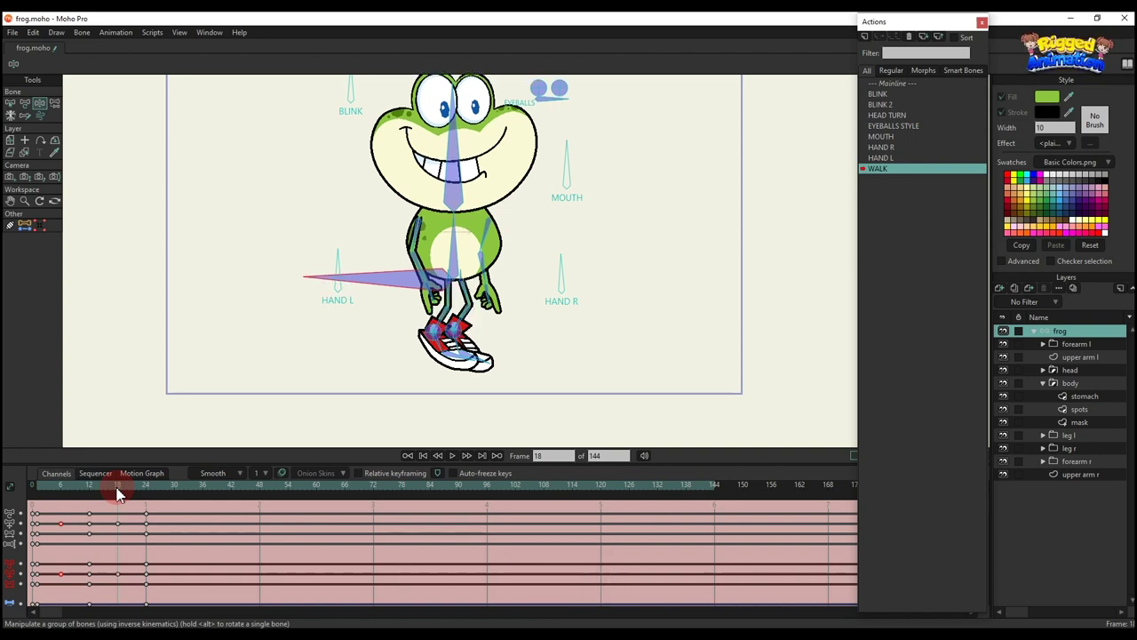
Step: At frame 6, lift the right foot up toward the body so its knee bends sharply in the passing pose
{"action": "left_click", "coordinate": [38, 495]}
{"action": "key", "text": "t"}
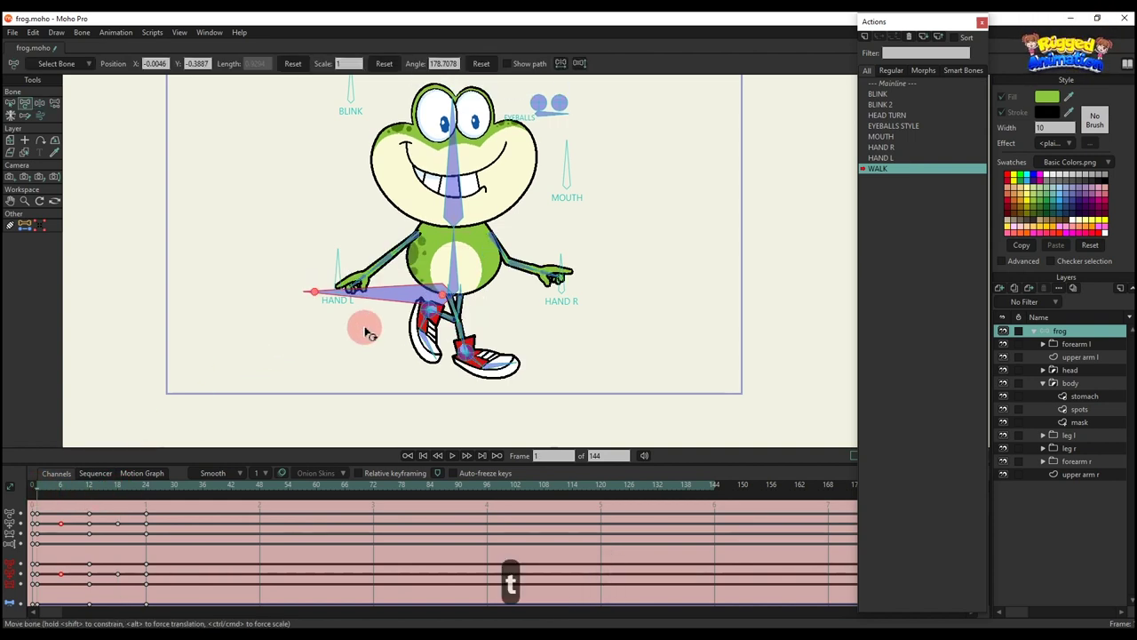
{"action": "scroll", "coordinate": [435, 330], "scroll_direction": "up", "scroll_amount": 2}
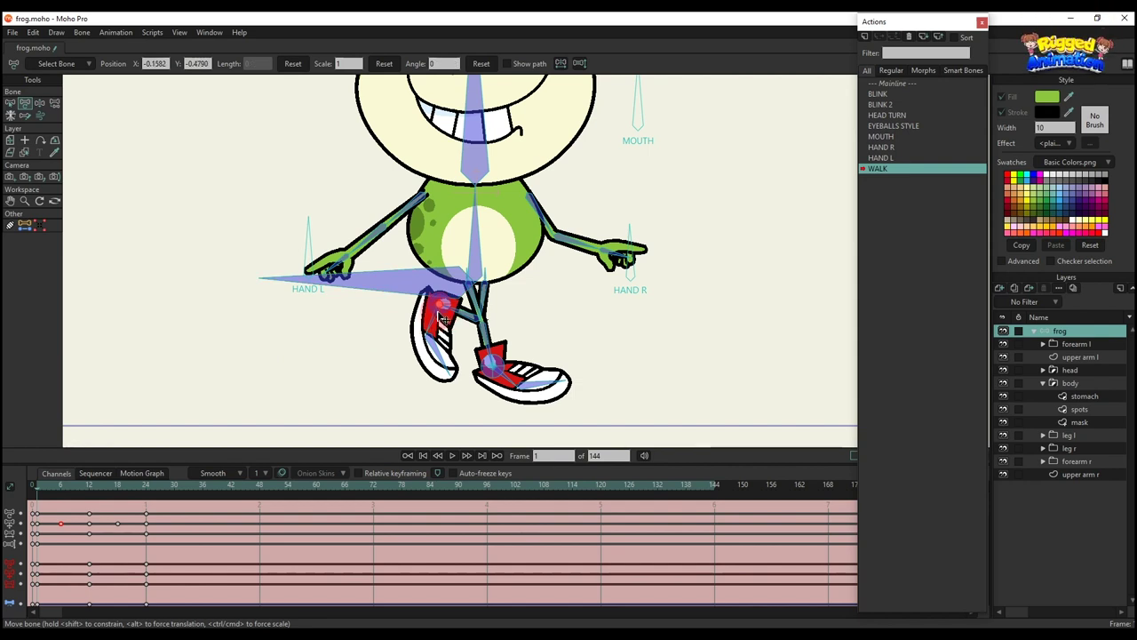
{"action": "left_click", "coordinate": [62, 493]}
{"action": "scroll", "coordinate": [470, 338], "scroll_direction": "up", "scroll_amount": 1}
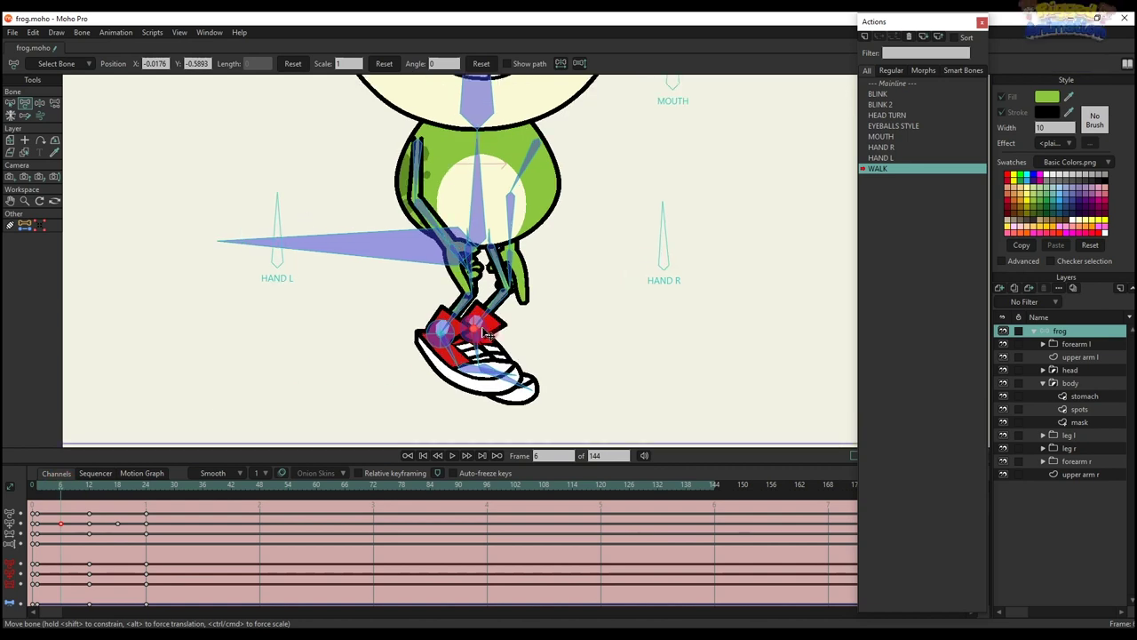
{"action": "left_click_drag", "start_coordinate": [487, 333], "coordinate": [500, 293]}
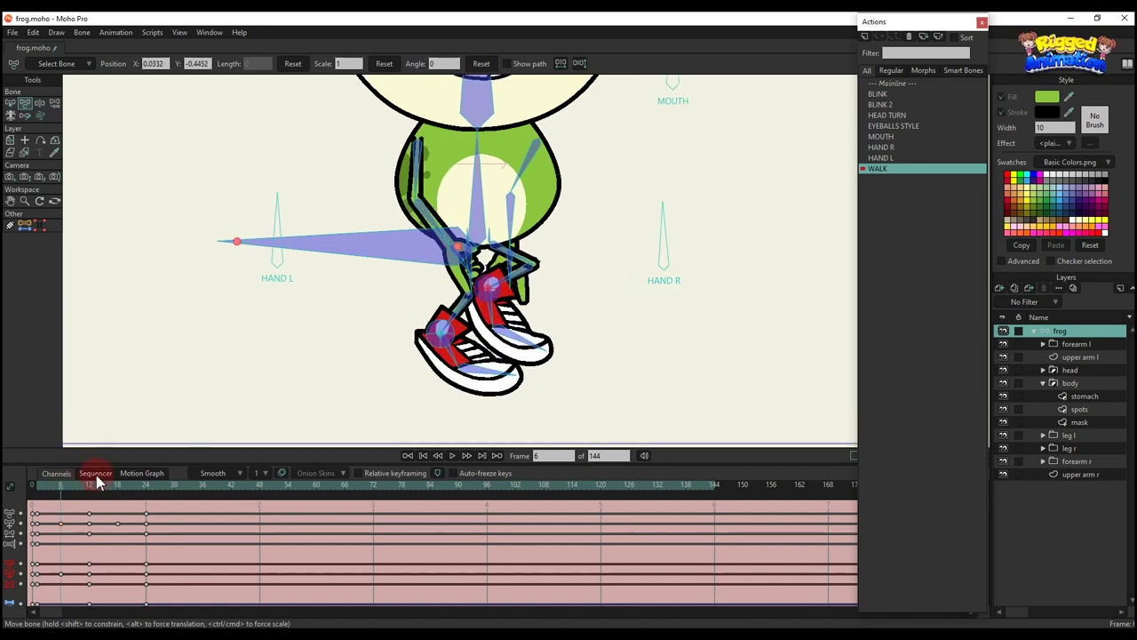
Step: Return to the Mainline at frame 0 and add a new vector layer with the frog layer collapsed
{"action": "left_click_drag", "start_coordinate": [40, 493], "coordinate": [8, 494]}
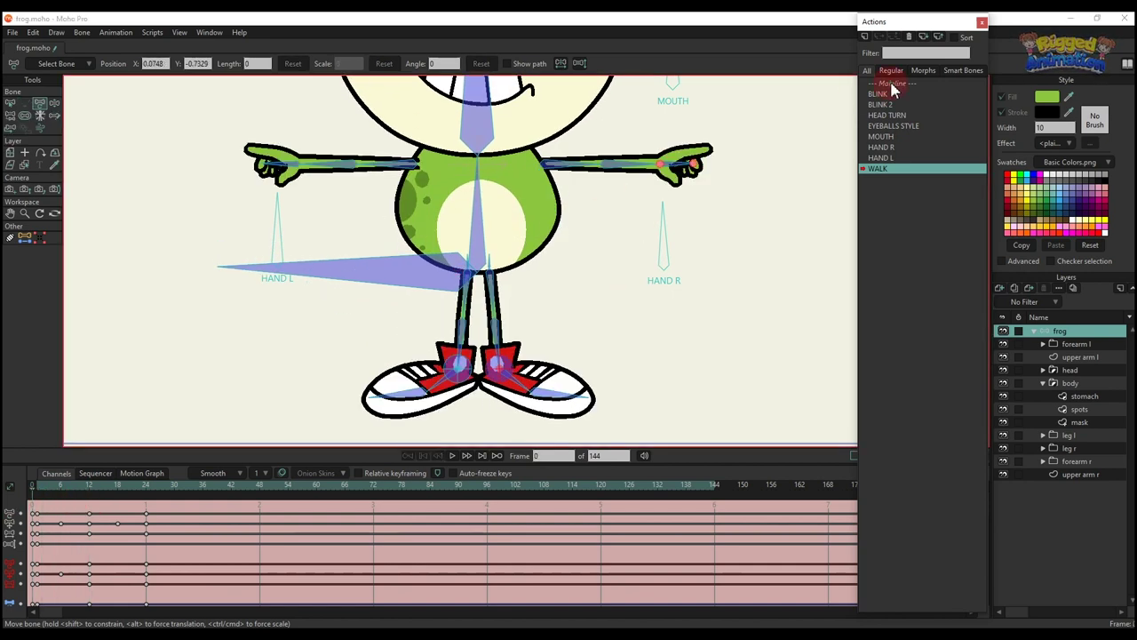
{"action": "left_click", "coordinate": [893, 85]}
{"action": "left_click", "coordinate": [1035, 336]}
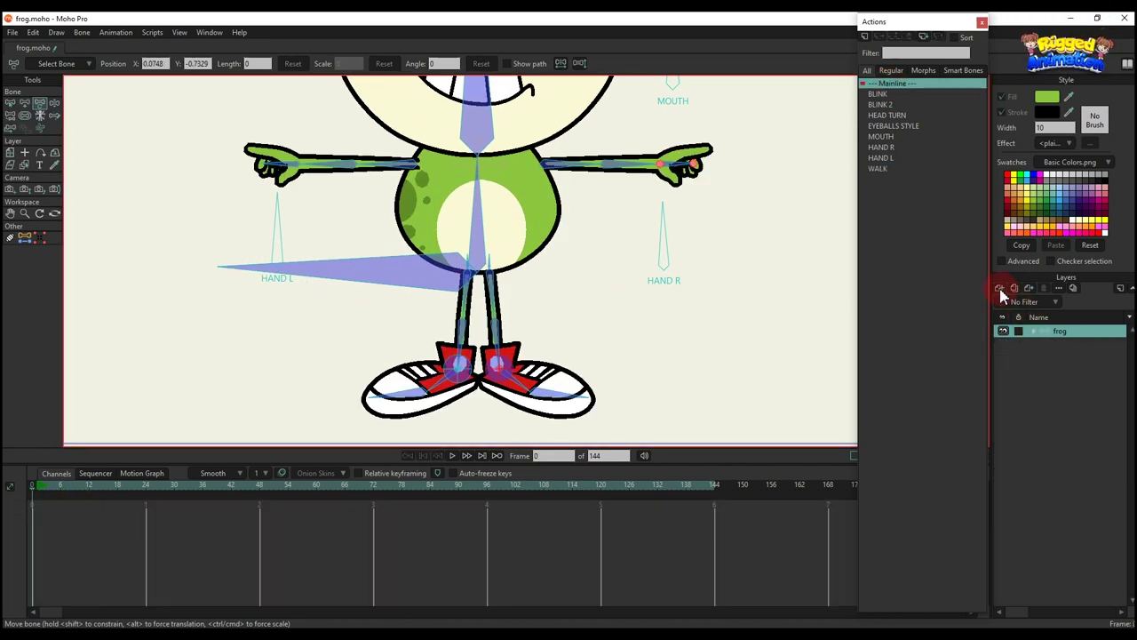
{"action": "left_click", "coordinate": [1000, 287]}
{"action": "left_click", "coordinate": [1013, 313]}
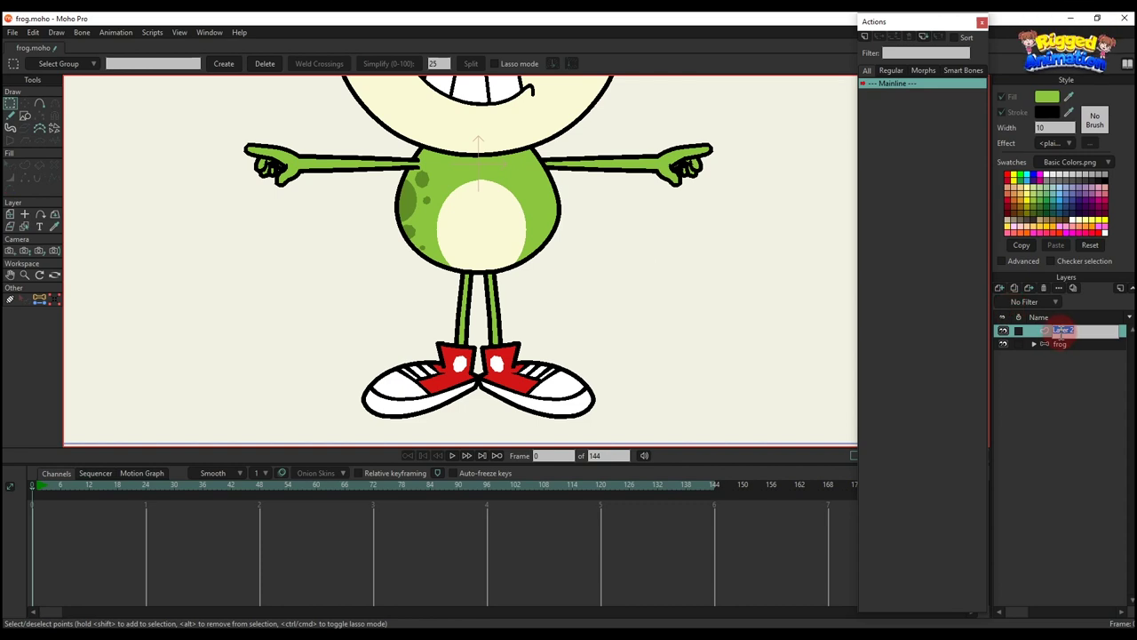
Step: Draw a wide green ground rectangle across the frog's feet and place its layer below the frog layer
{"action": "left_click", "coordinate": [25, 115]}
{"action": "scroll", "coordinate": [320, 213], "scroll_direction": "down", "scroll_amount": 2}
{"action": "mouse_move", "coordinate": [91, 304]}
{"action": "left_mouse_down"}
{"action": "mouse_move", "coordinate": [305, 334]}
{"action": "mouse_move", "coordinate": [777, 366]}
{"action": "left_mouse_up"}
{"action": "key", "text": "q"}
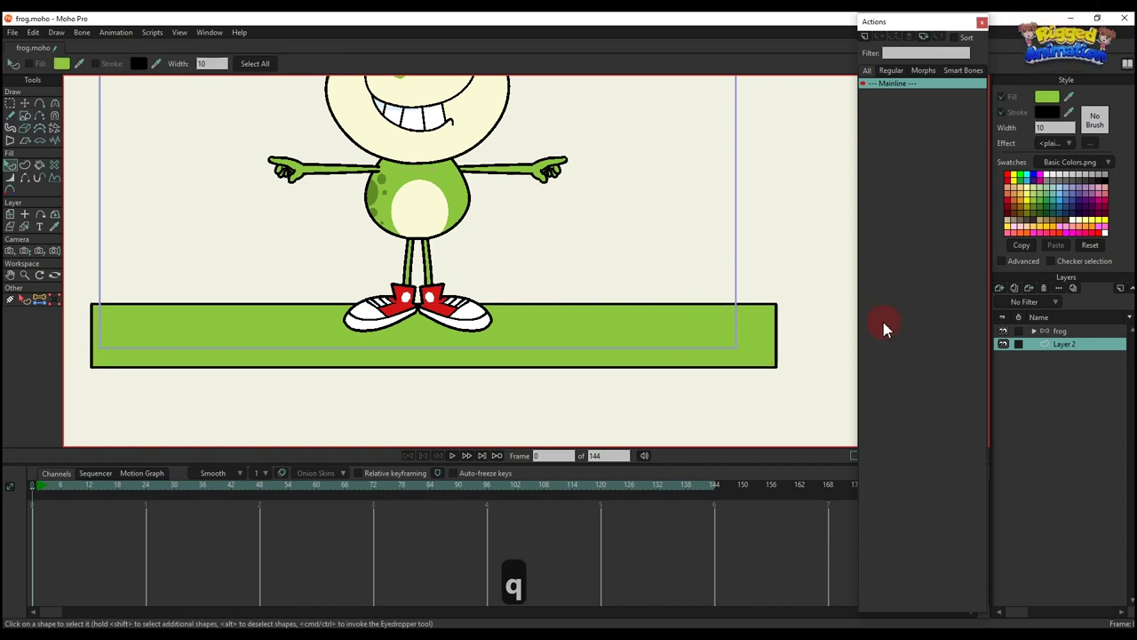
Step: Reopen the frog's WALK action and lower the left foot onto the ground at frame 6
{"action": "left_click", "coordinate": [1027, 331]}
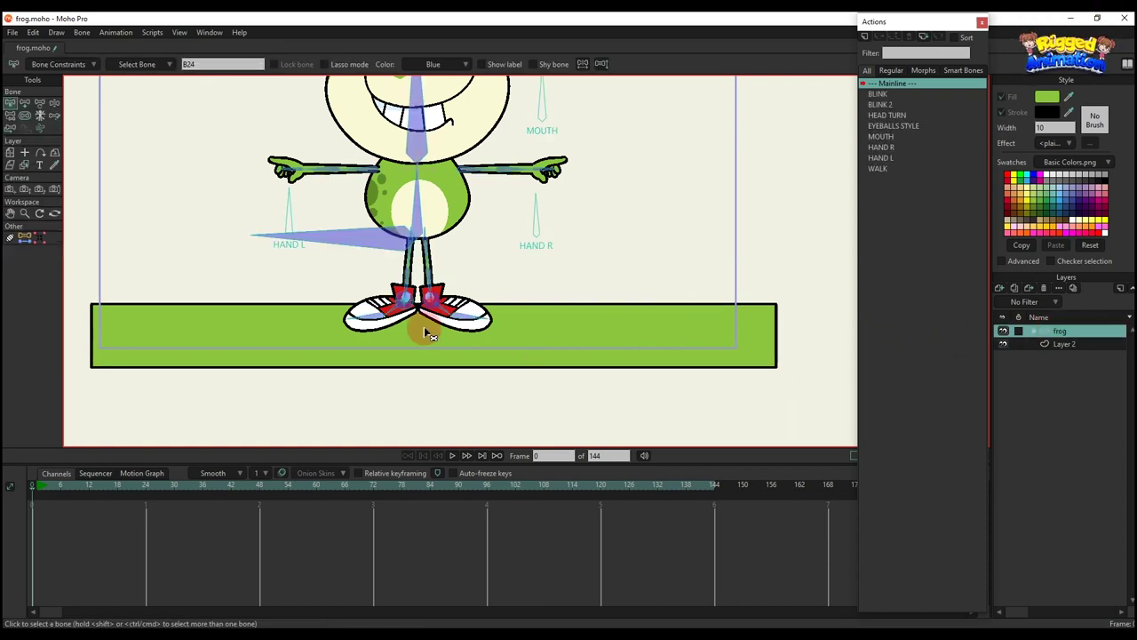
{"action": "left_click", "coordinate": [888, 169]}
{"action": "scroll", "coordinate": [368, 311], "scroll_direction": "up", "scroll_amount": 4}
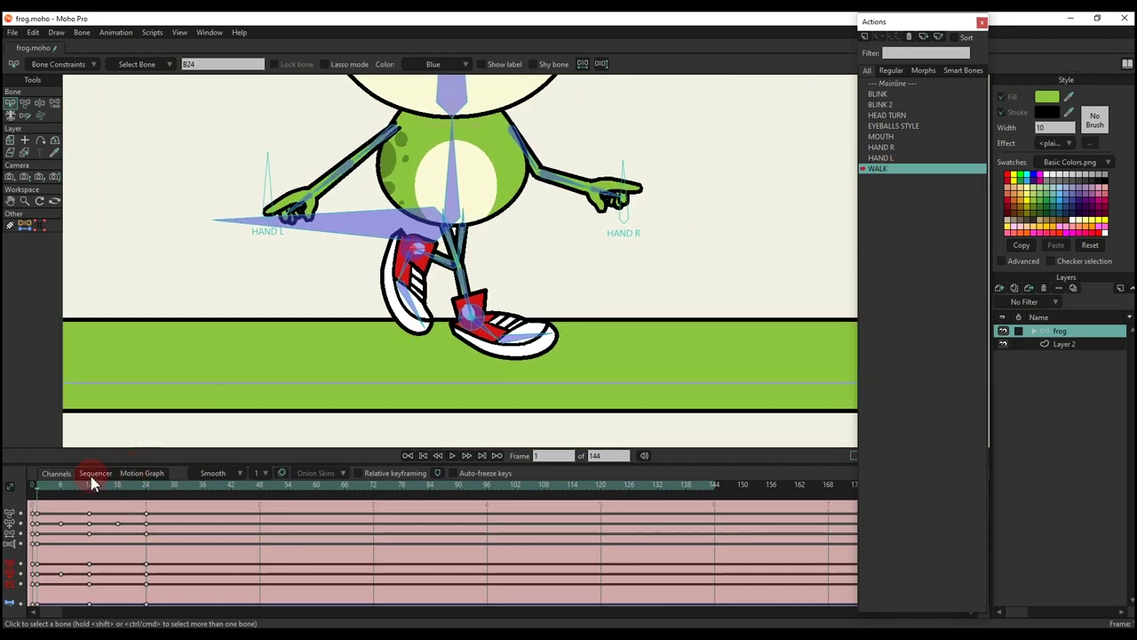
{"action": "left_click", "coordinate": [62, 487]}
{"action": "key", "text": "t"}
{"action": "scroll", "coordinate": [416, 287], "scroll_direction": "up", "scroll_amount": 2}
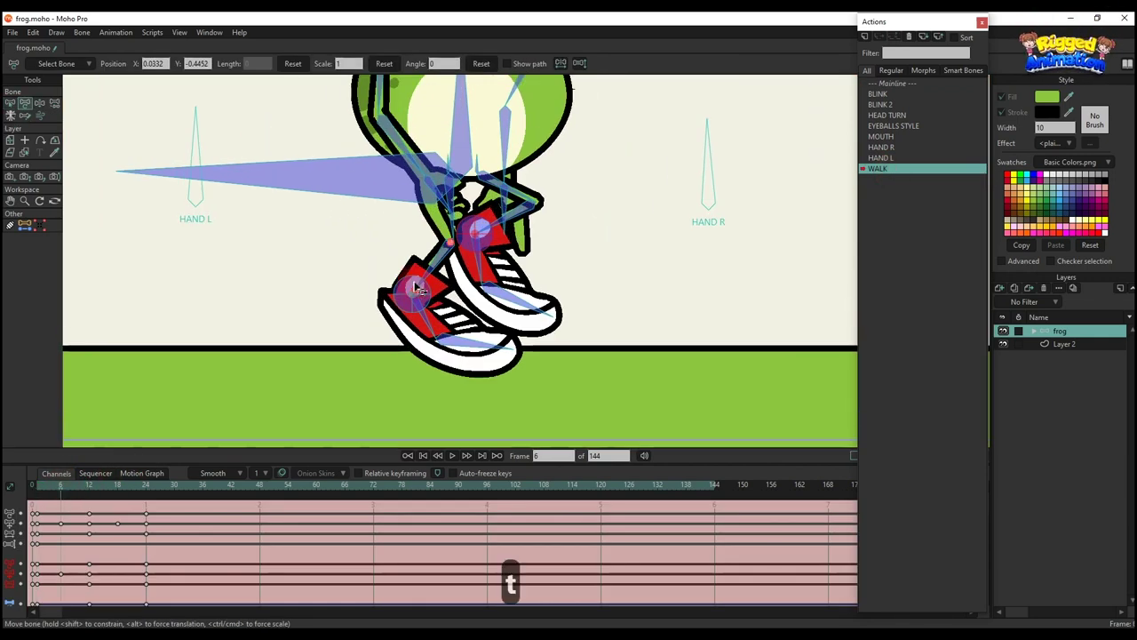
{"action": "left_click_drag", "start_coordinate": [407, 299], "coordinate": [414, 311]}
Step: At frame 18, lift the left foot toward the body, lower the right foot to the ground and adjust the supporting foot's angle
{"action": "scroll", "coordinate": [413, 311], "scroll_direction": "down", "scroll_amount": 2}
{"action": "left_click", "coordinate": [66, 516]}
{"action": "left_click_drag", "start_coordinate": [42, 497], "coordinate": [90, 508]}
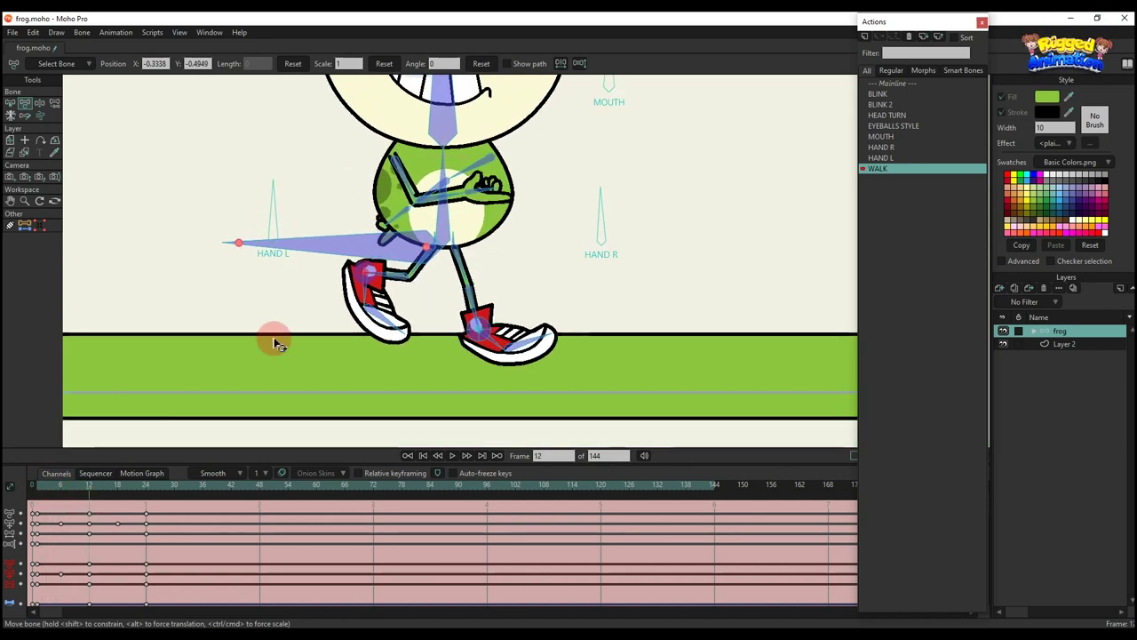
{"action": "key", "text": "t"}
{"action": "scroll", "coordinate": [372, 273], "scroll_direction": "up", "scroll_amount": 2}
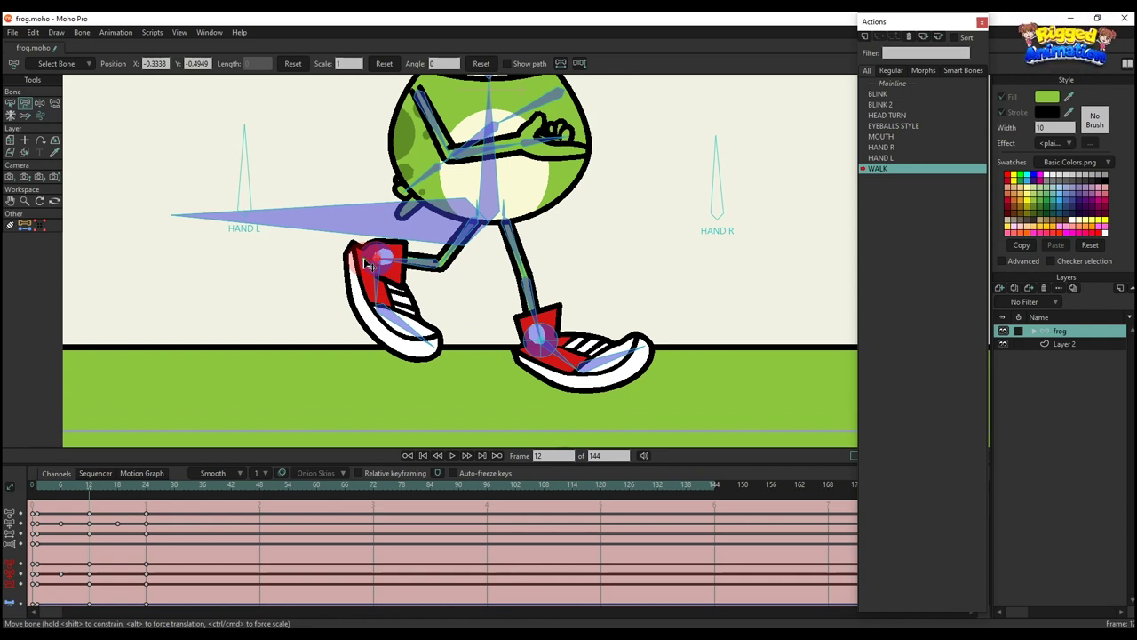
{"action": "left_click", "coordinate": [122, 494]}
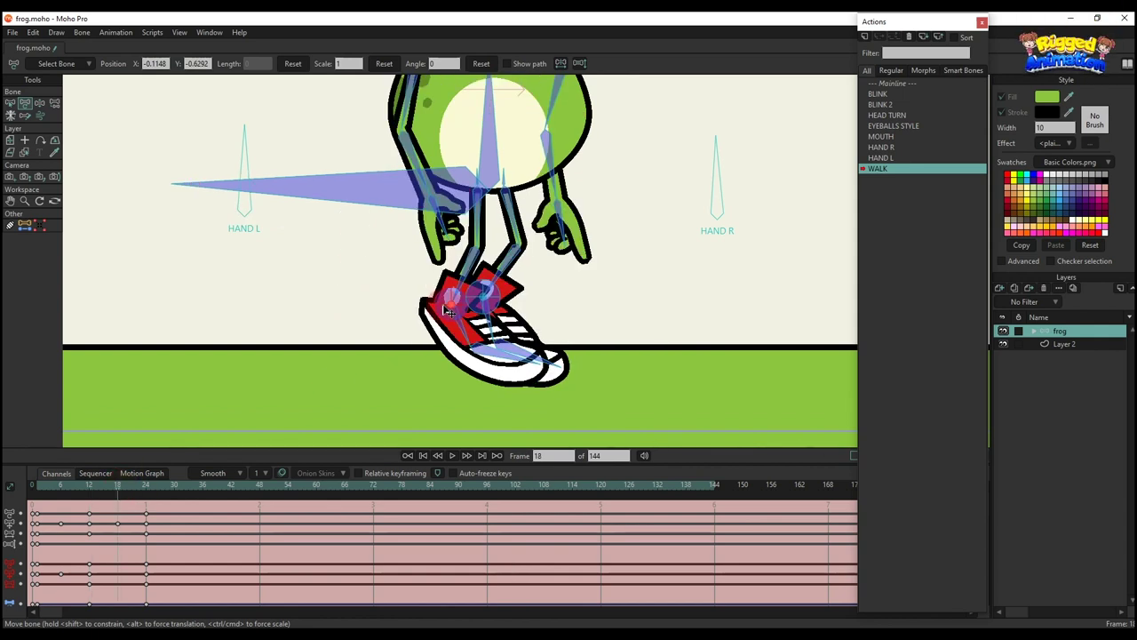
{"action": "left_click_drag", "start_coordinate": [450, 310], "coordinate": [498, 265]}
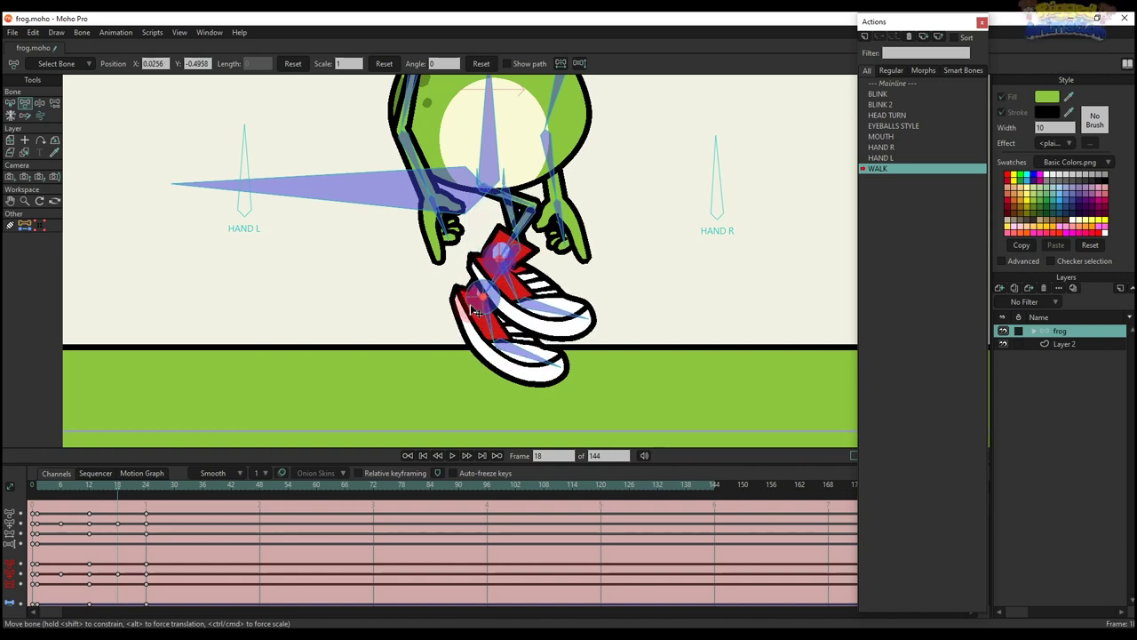
{"action": "left_click_drag", "start_coordinate": [471, 306], "coordinate": [469, 318]}
{"action": "left_click_drag", "start_coordinate": [538, 359], "coordinate": [541, 353]}
{"action": "scroll", "coordinate": [491, 345], "scroll_direction": "down", "scroll_amount": 2}
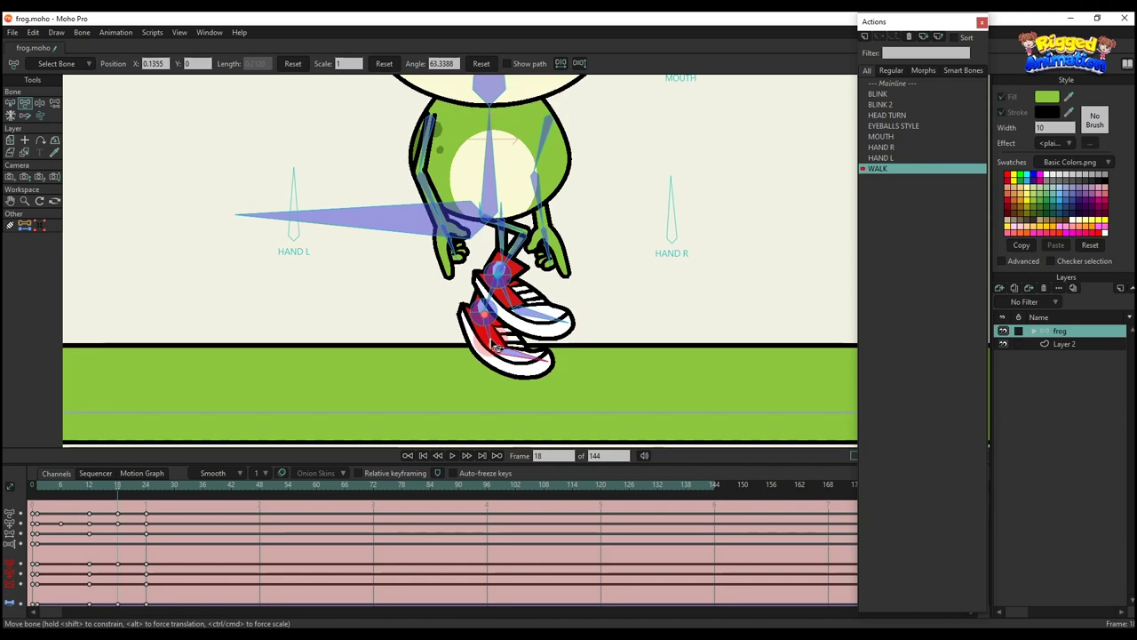
Step: Freeze the full pose with keyframes at frames 6 and 18 of the WALK action
{"action": "scroll", "coordinate": [493, 346], "scroll_direction": "down", "scroll_amount": 2}
{"action": "scroll", "coordinate": [495, 345], "scroll_direction": "down", "scroll_amount": 3}
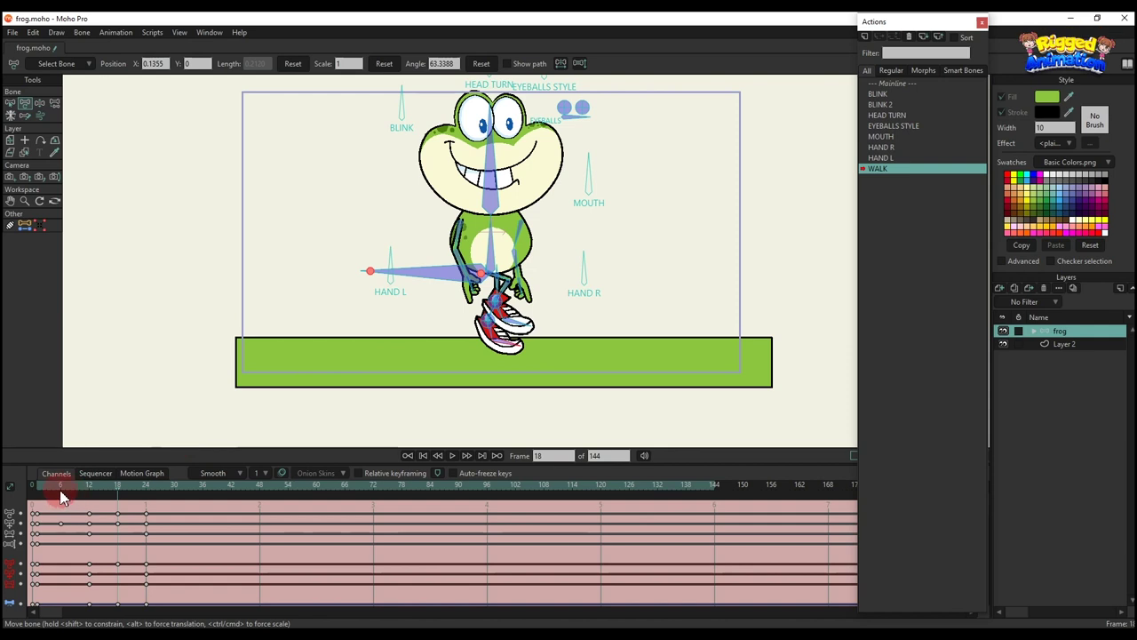
{"action": "left_click_drag", "start_coordinate": [49, 495], "coordinate": [147, 526]}
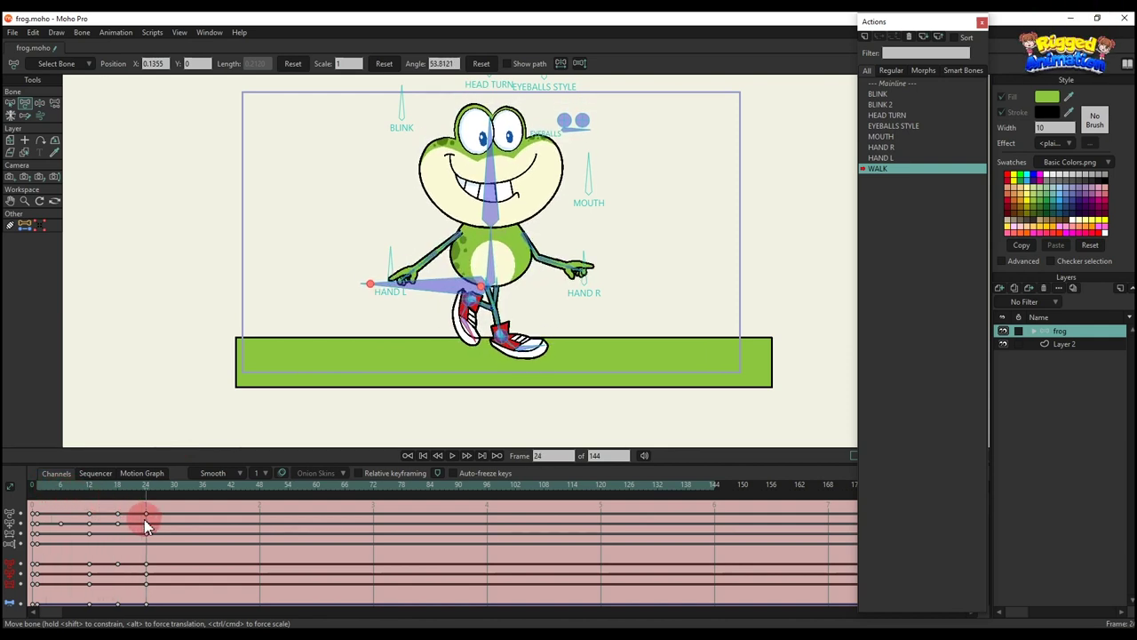
{"action": "left_click", "coordinate": [60, 495]}
{"action": "key", "text": "ctrl+f"}
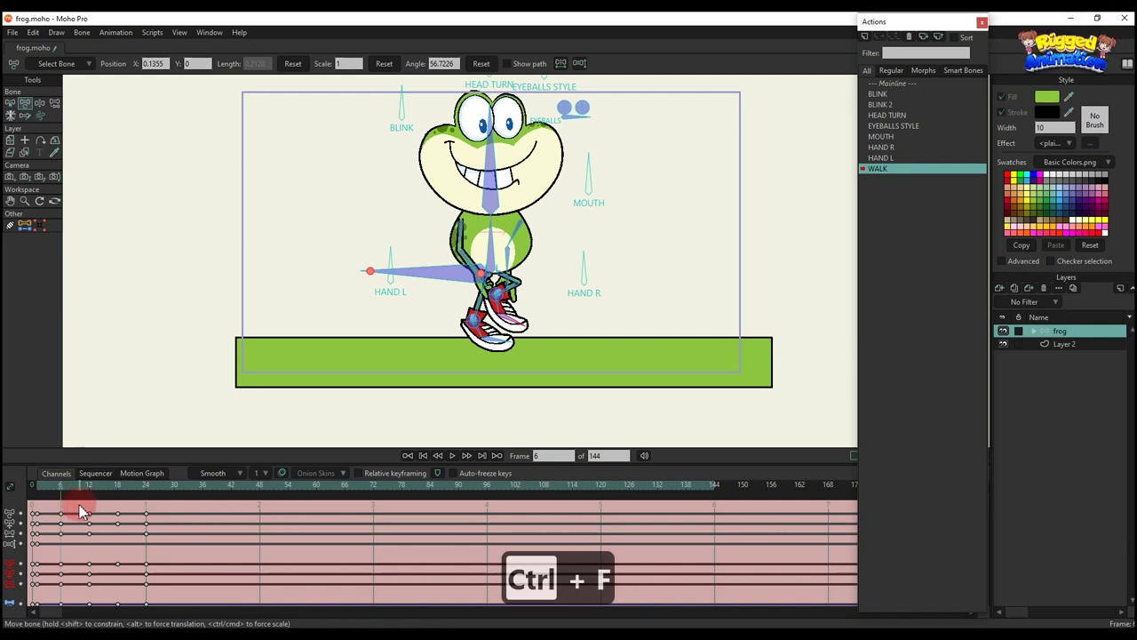
{"action": "left_click", "coordinate": [120, 493]}
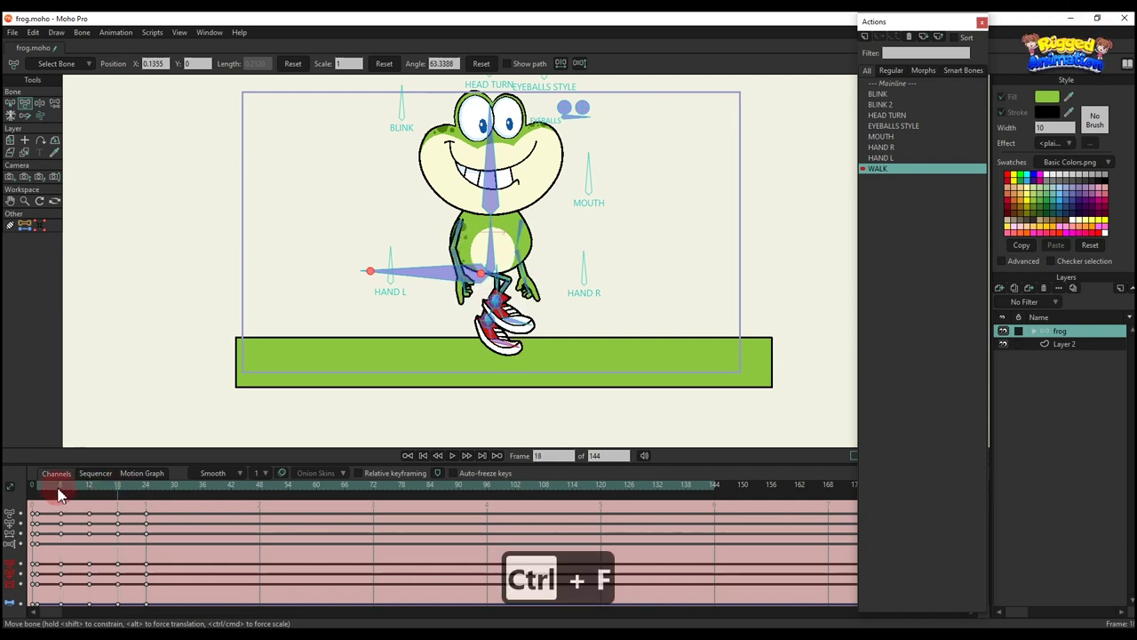
{"action": "scroll", "coordinate": [85, 525], "scroll_direction": "down", "scroll_amount": 3}
{"action": "scroll", "coordinate": [89, 511], "scroll_direction": "up", "scroll_amount": 3}
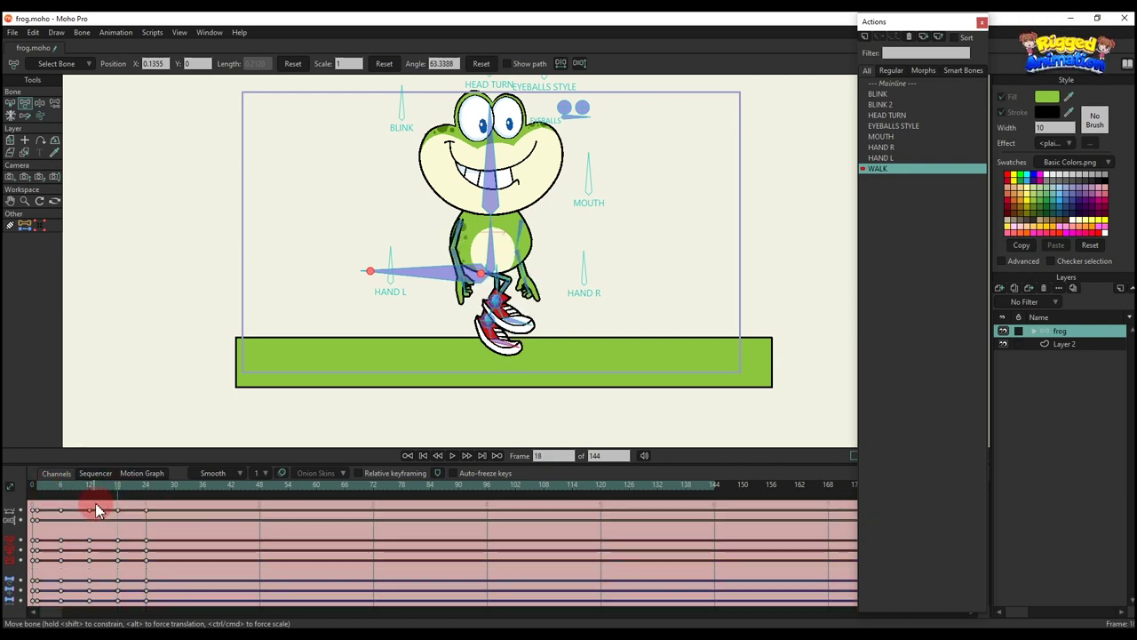
Step: At frame 3, lower the frog's body slightly with the hip bone
{"action": "left_click", "coordinate": [52, 493]}
{"action": "left_click", "coordinate": [48, 493]}
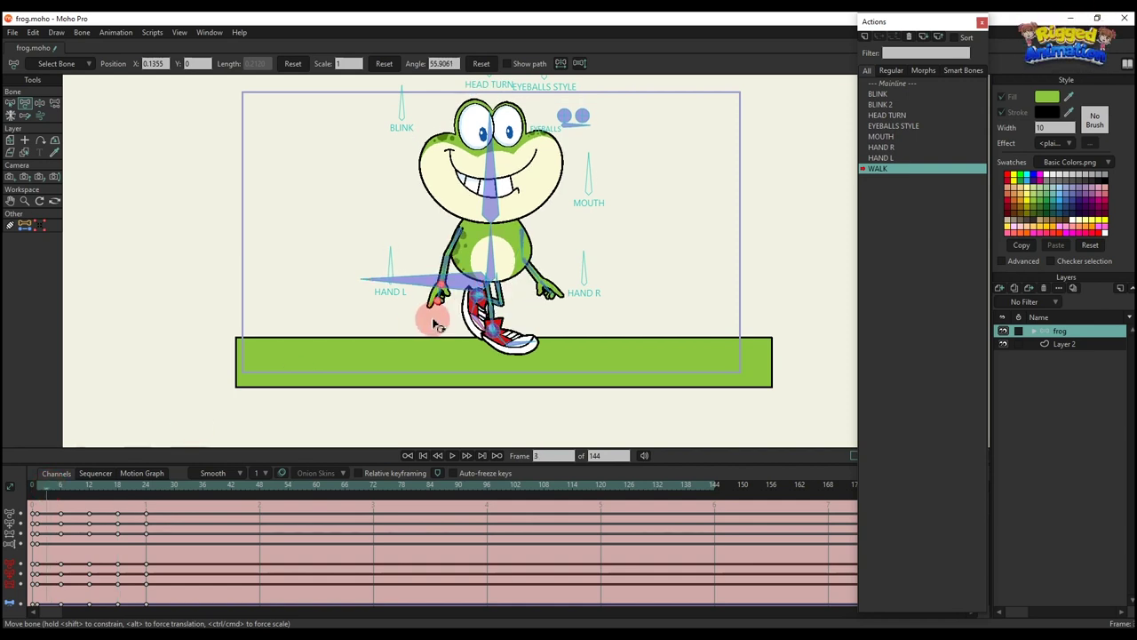
{"action": "scroll", "coordinate": [436, 324], "scroll_direction": "up", "scroll_amount": 4}
{"action": "key", "text": "t"}
{"action": "key", "text": "z"}
{"action": "left_click_drag", "start_coordinate": [500, 267], "coordinate": [501, 277]}
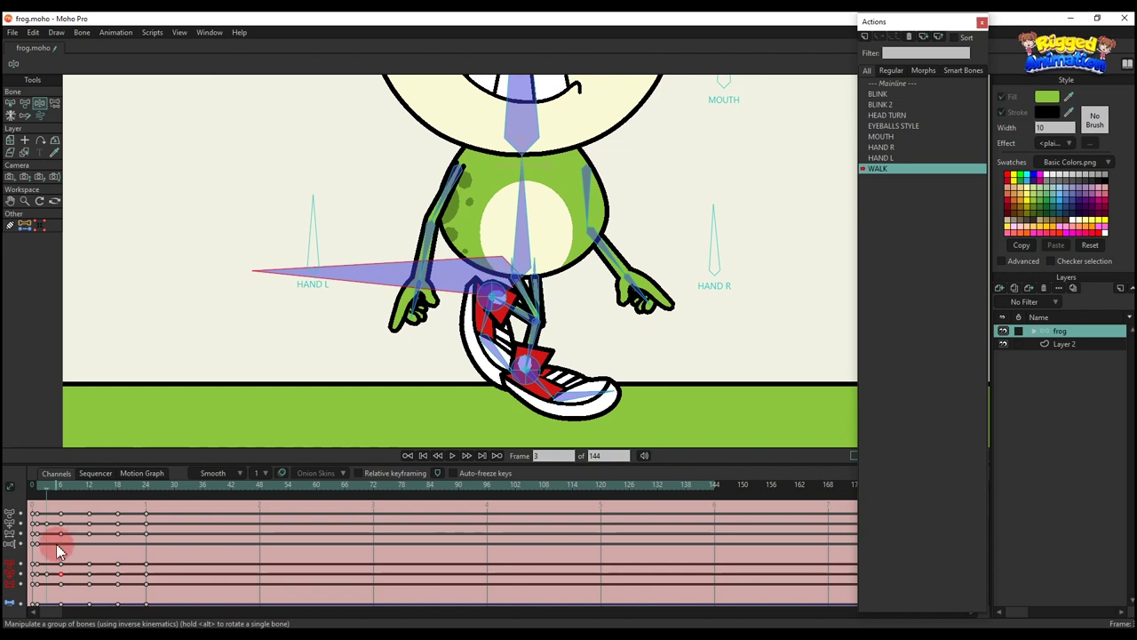
Step: Copy the lowered-body keyframe from frame 3 to frame 15
{"action": "key", "text": "ctrl+c"}
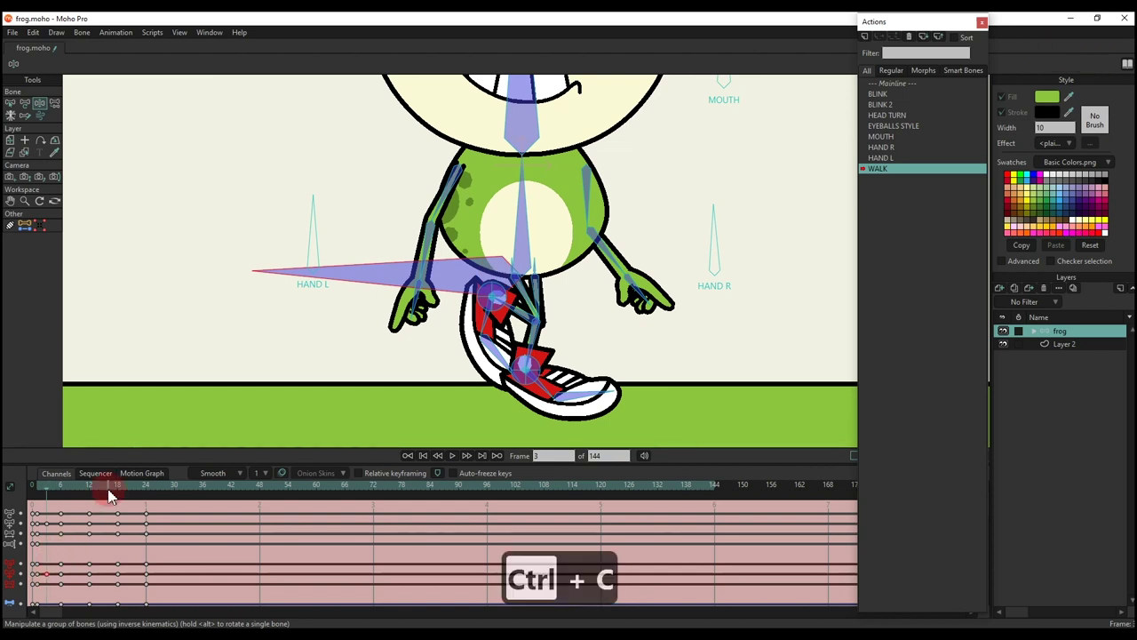
{"action": "left_click", "coordinate": [104, 487]}
{"action": "key", "text": "ctrl+v"}
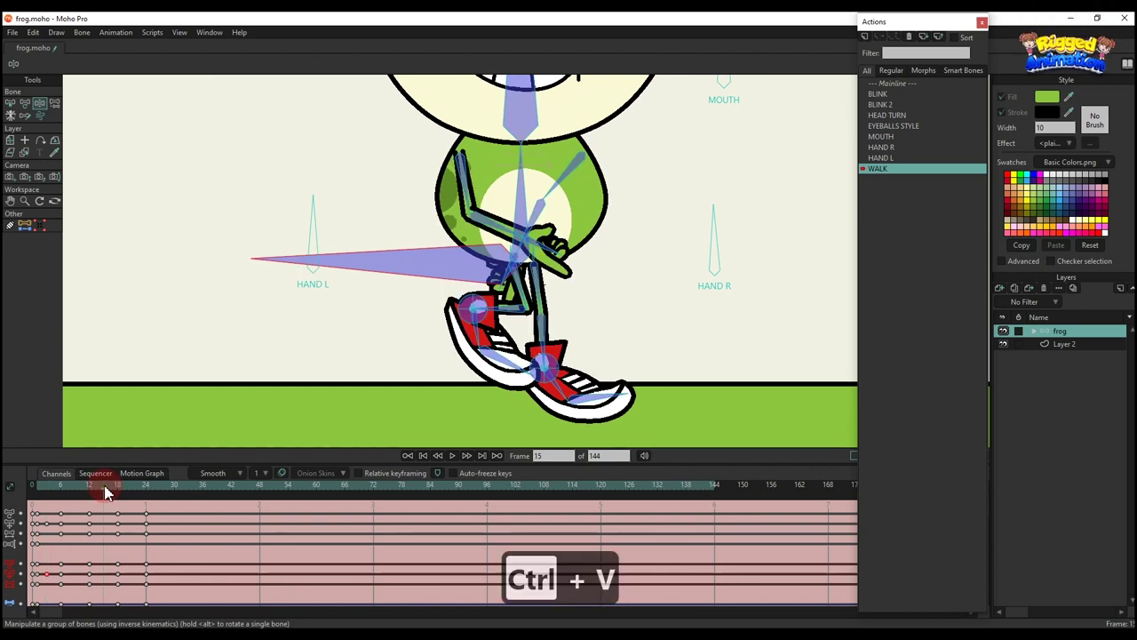
Step: Play the WALK action from frame 1 to examine the walk cycle's motion against the ground, and stop playback
{"action": "scroll", "coordinate": [355, 364], "scroll_direction": "down", "scroll_amount": 3}
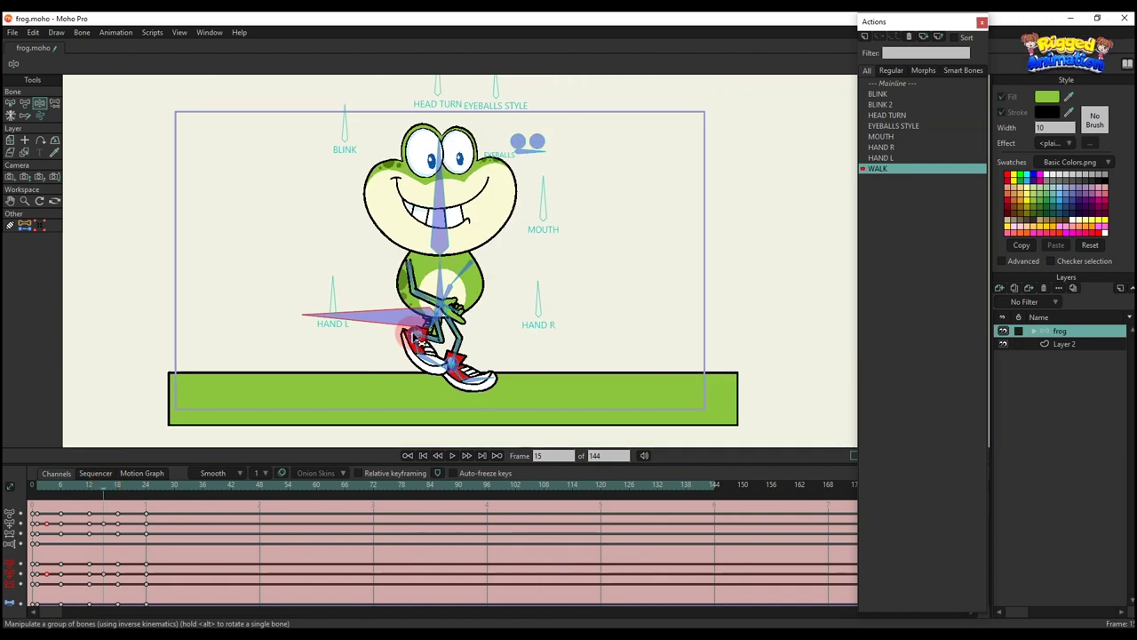
{"action": "scroll", "coordinate": [125, 556], "scroll_direction": "down", "scroll_amount": 2}
{"action": "left_click", "coordinate": [35, 486]}
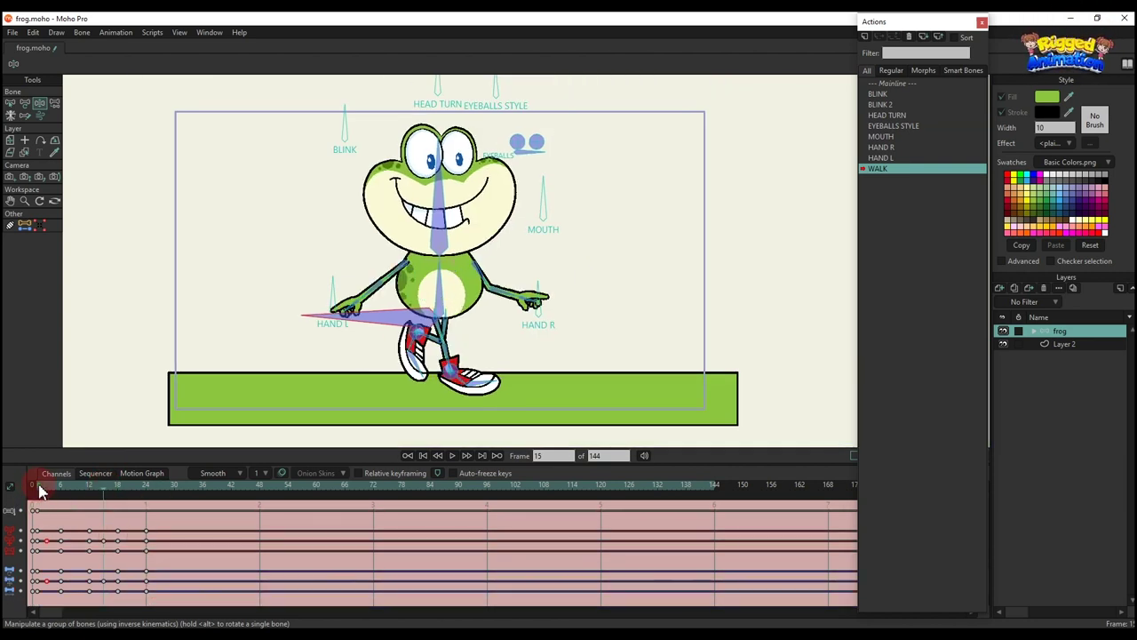
{"action": "key", "text": "space"}
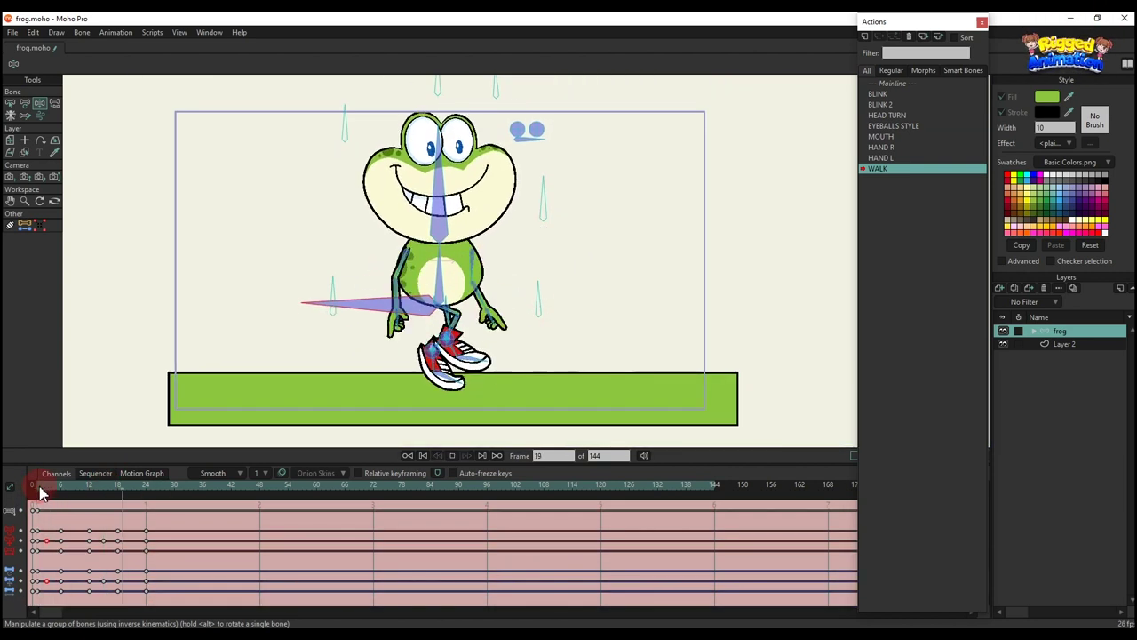
{"action": "scroll", "coordinate": [460, 307], "scroll_direction": "down", "scroll_amount": 2}
{"action": "scroll", "coordinate": [460, 307], "scroll_direction": "up", "scroll_amount": 2}
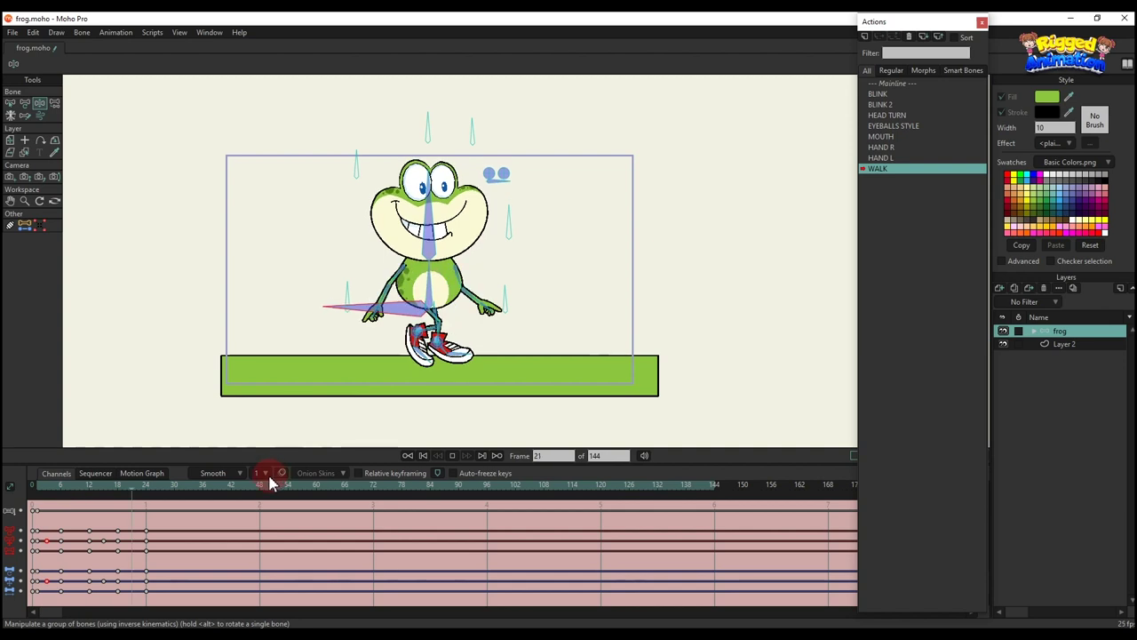
{"action": "key", "text": "space"}
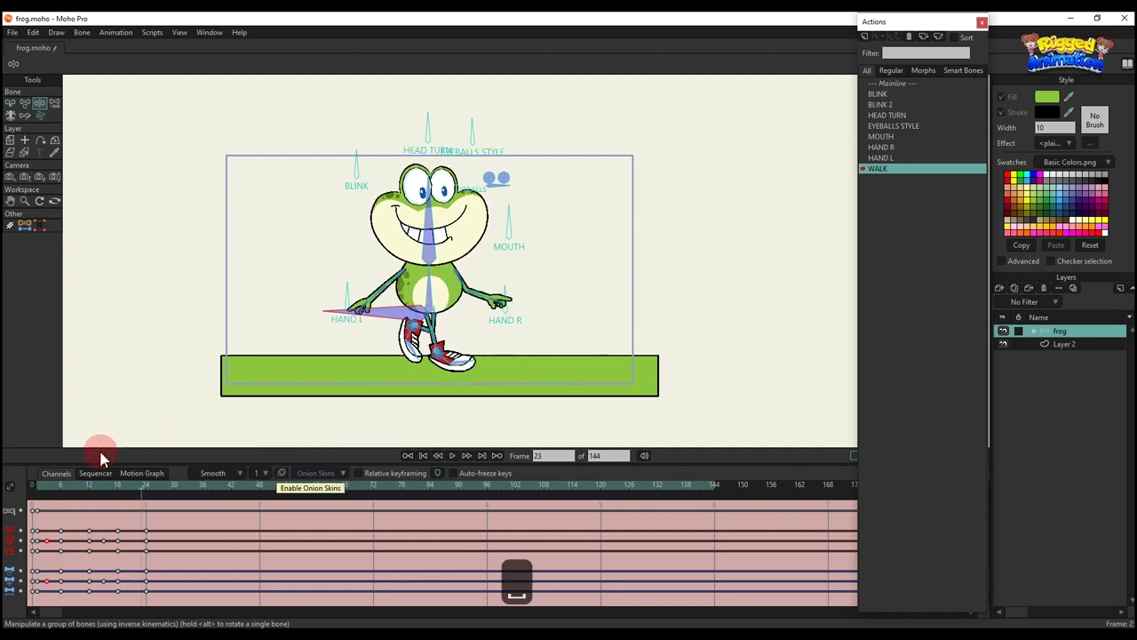
Step: At frame 6 of the WALK action, rotate the raised foot so its toe points downward
{"action": "left_click", "coordinate": [42, 490]}
{"action": "left_click", "coordinate": [37, 492]}
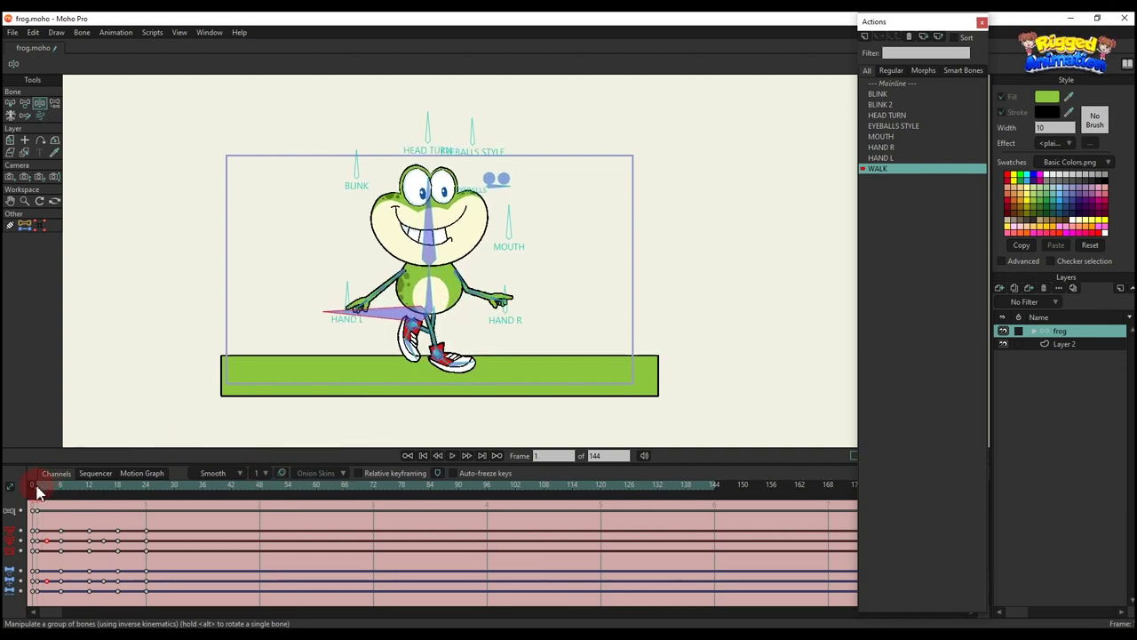
{"action": "mouse_move", "coordinate": [37, 492]}
{"action": "left_mouse_down"}
{"action": "mouse_move", "coordinate": [93, 503]}
{"action": "mouse_move", "coordinate": [59, 488]}
{"action": "left_mouse_up"}
{"action": "scroll", "coordinate": [373, 346], "scroll_direction": "up", "scroll_amount": 6}
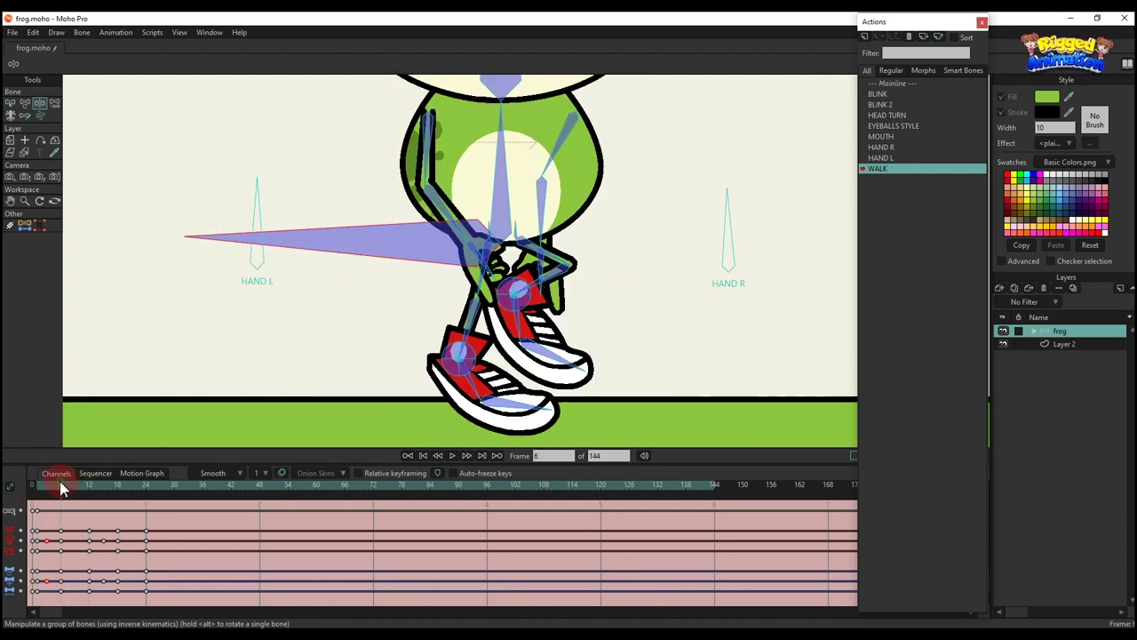
{"action": "scroll", "coordinate": [548, 325], "scroll_direction": "up", "scroll_amount": 2}
{"action": "key", "text": "t"}
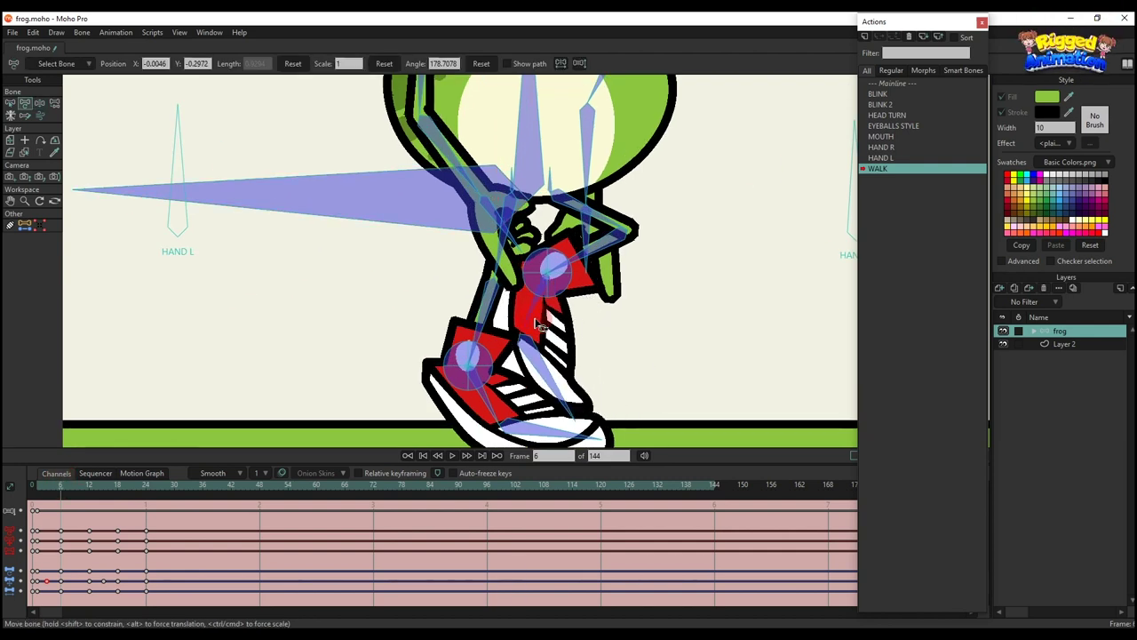
Step: At frame 18, rotate the raised foot so its toe points downward, and play the WALK action to check the motion
{"action": "left_click", "coordinate": [120, 495]}
{"action": "left_click", "coordinate": [361, 350]}
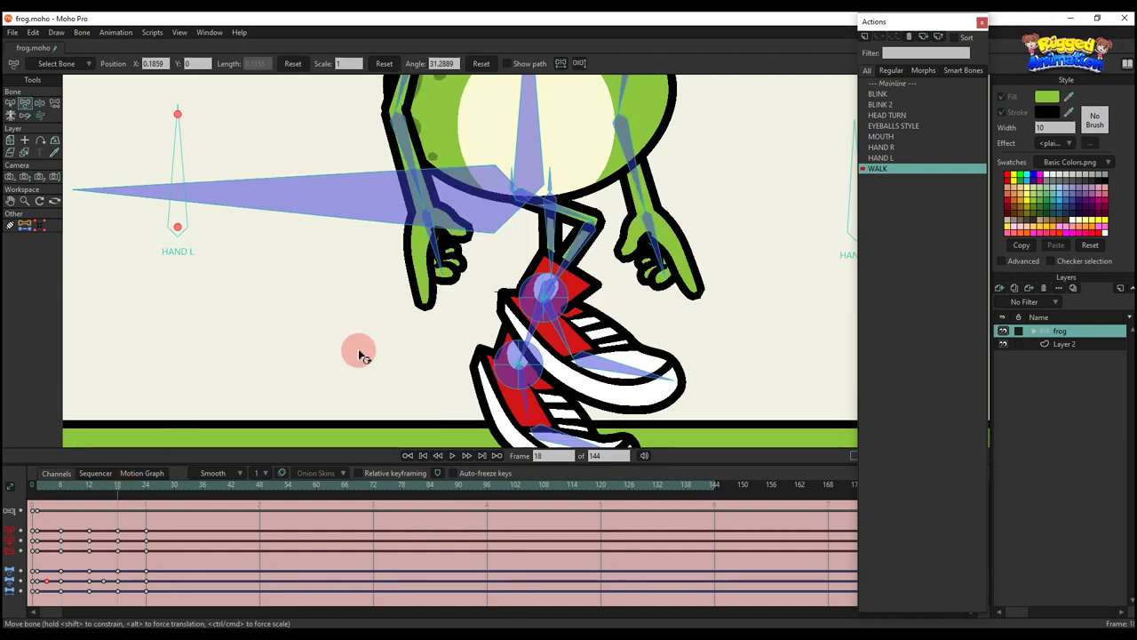
{"action": "scroll", "coordinate": [561, 322], "scroll_direction": "down", "scroll_amount": 2}
{"action": "left_click_drag", "start_coordinate": [557, 327], "coordinate": [543, 334]}
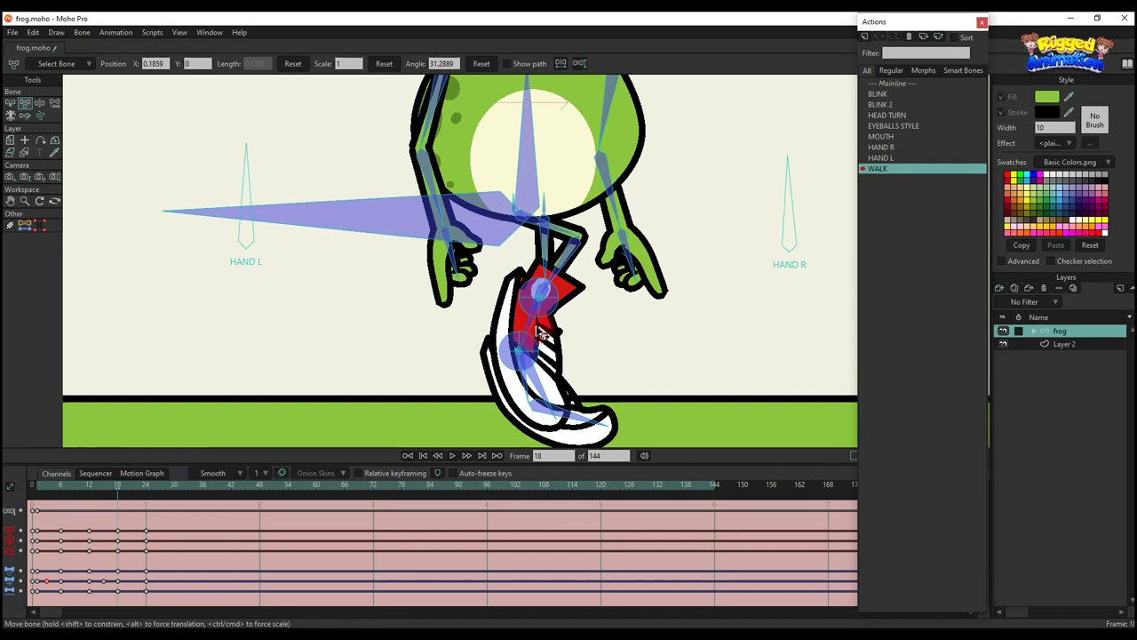
{"action": "scroll", "coordinate": [538, 330], "scroll_direction": "down", "scroll_amount": 3}
{"action": "key", "text": "space"}
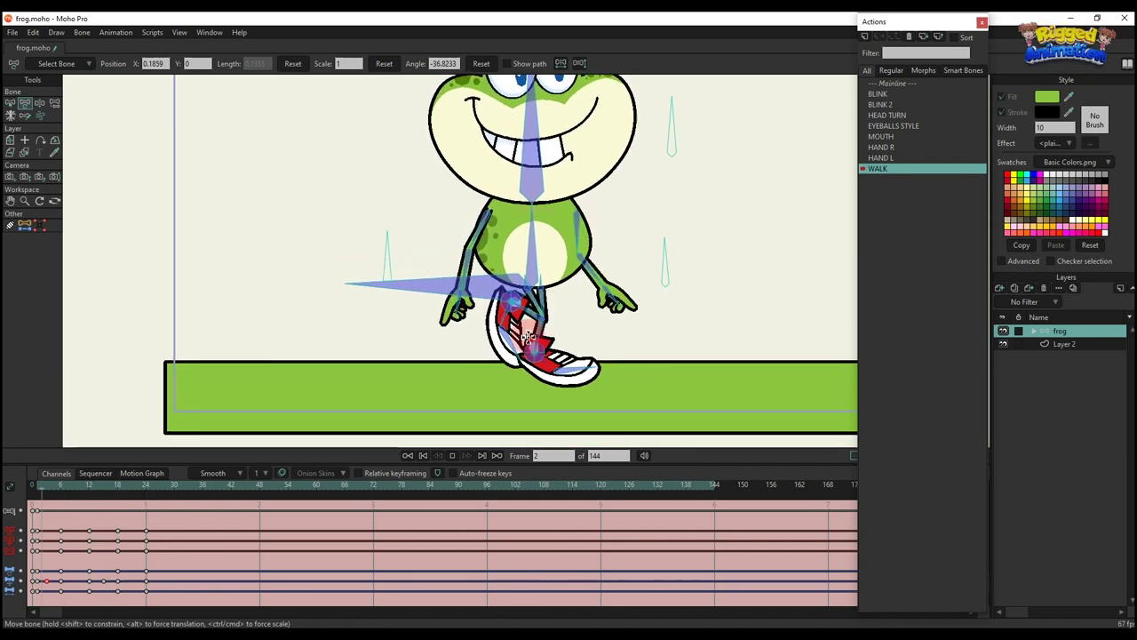
{"action": "scroll", "coordinate": [528, 337], "scroll_direction": "down", "scroll_amount": 2}
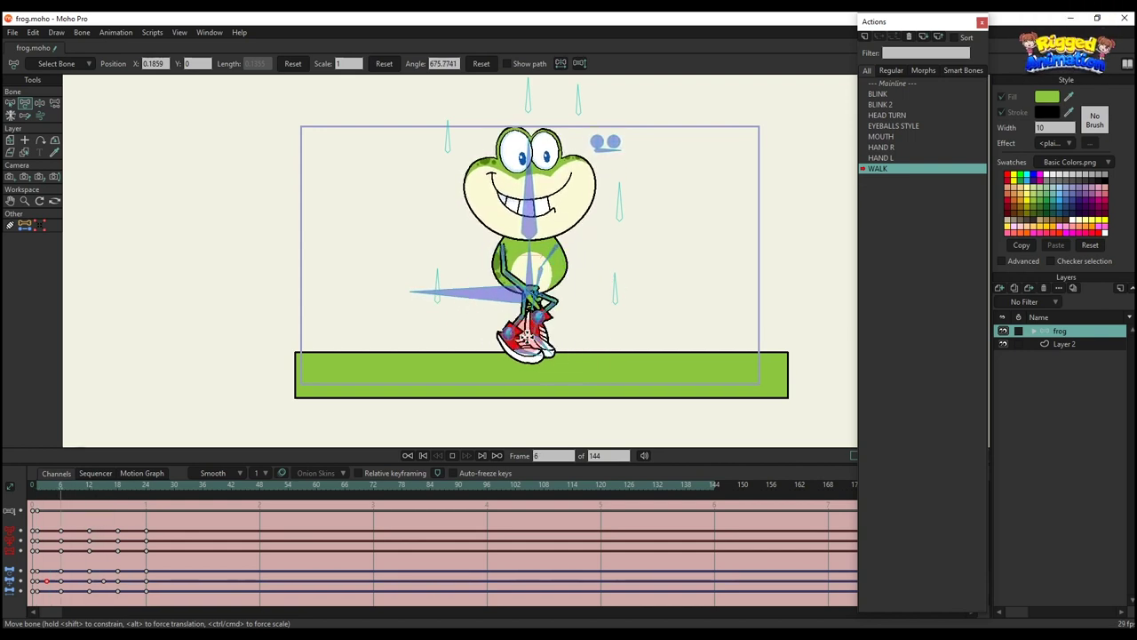
{"action": "left_click", "coordinate": [531, 340]}
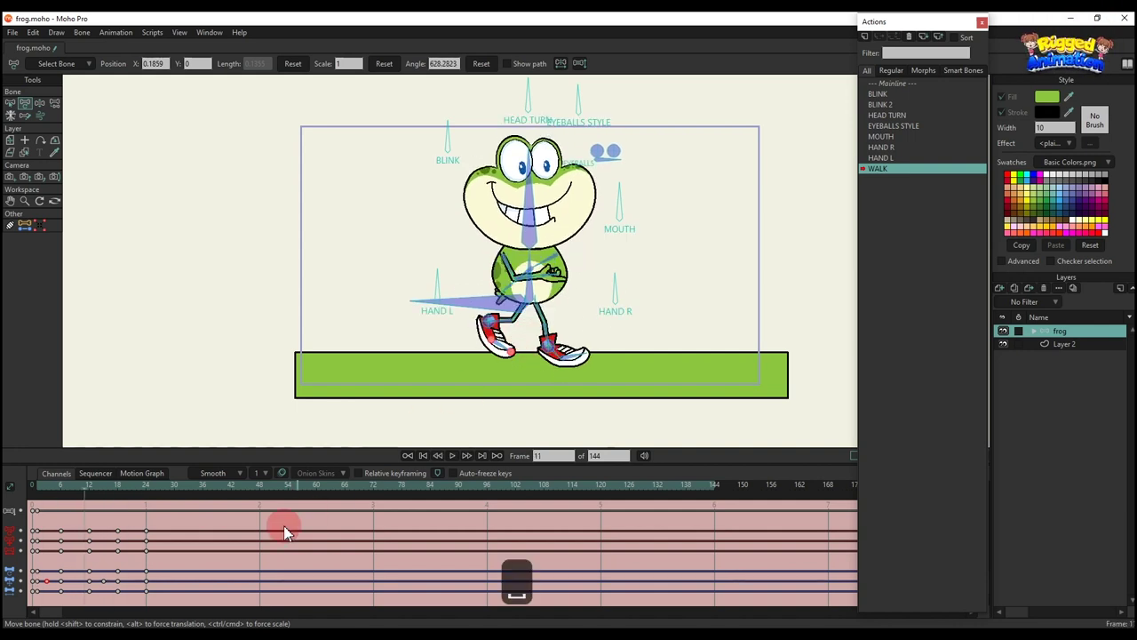
Step: Set all keyframes at frame 24 of the WALK action to Cycle interpolation and play the looping walk
{"action": "left_click_drag", "start_coordinate": [172, 592], "coordinate": [143, 485]}
{"action": "scroll", "coordinate": [144, 524], "scroll_direction": "up", "scroll_amount": 2}
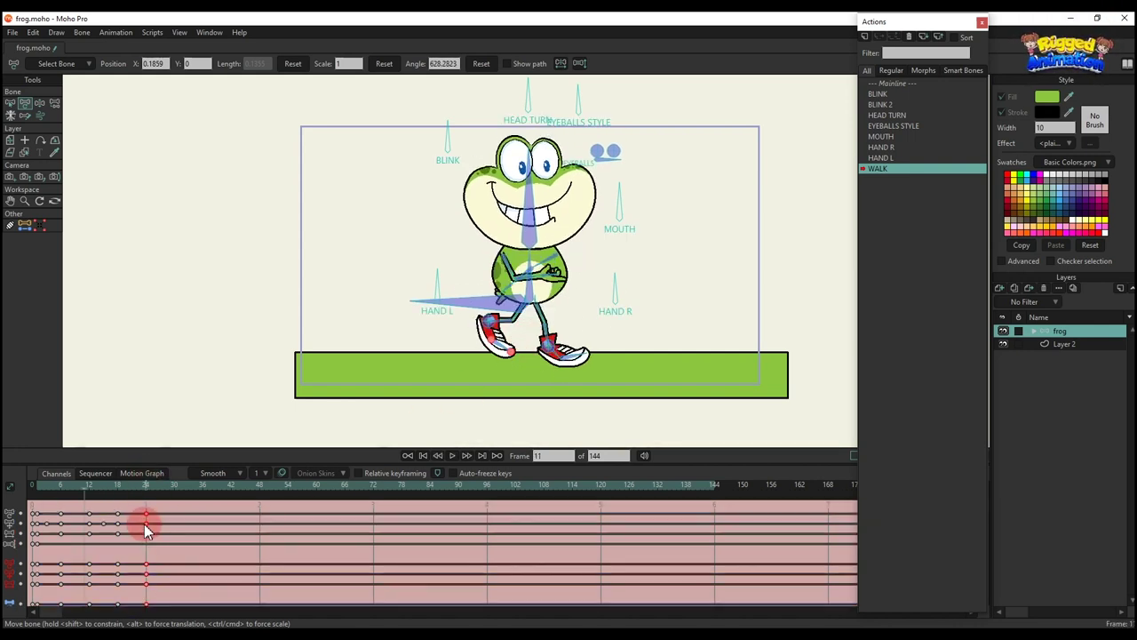
{"action": "right_click", "coordinate": [146, 522]}
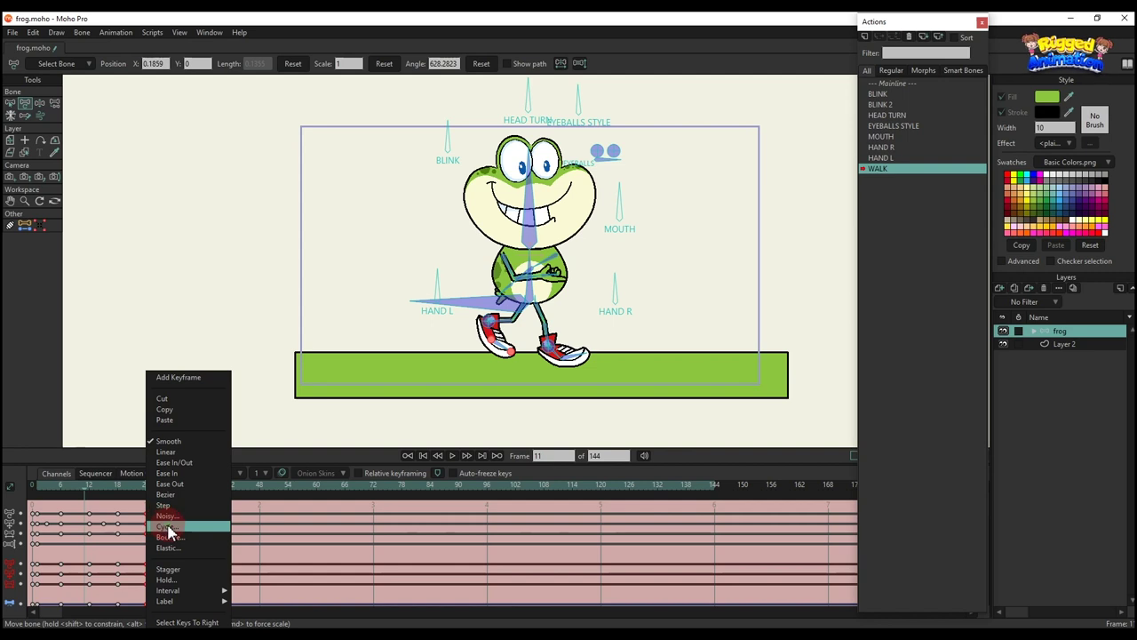
{"action": "left_click", "coordinate": [167, 528]}
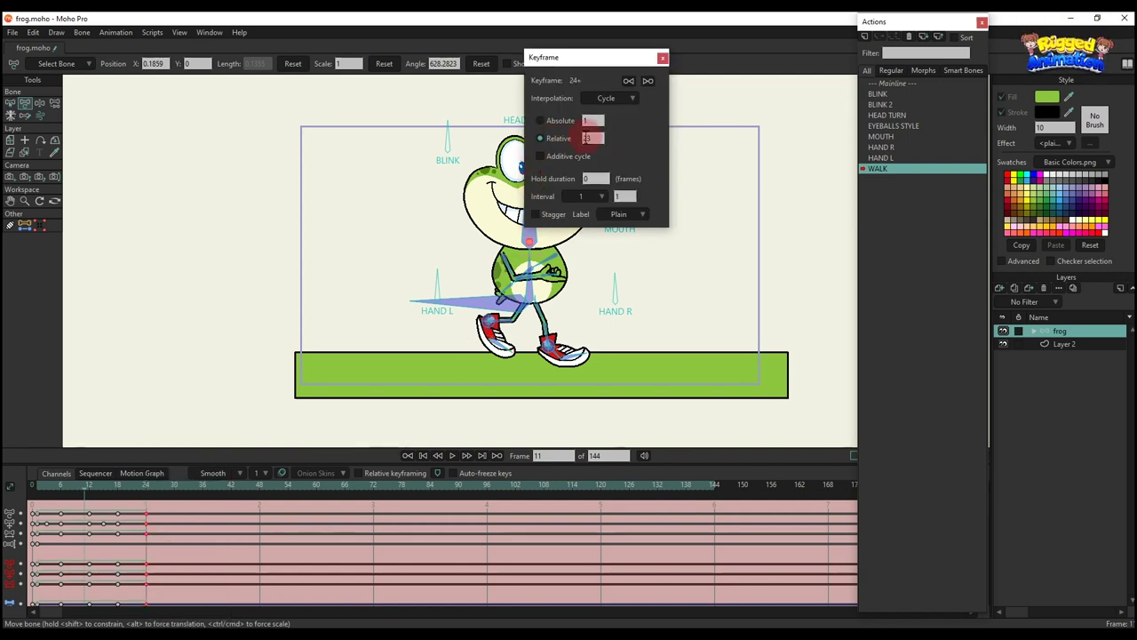
{"action": "left_click", "coordinate": [662, 60]}
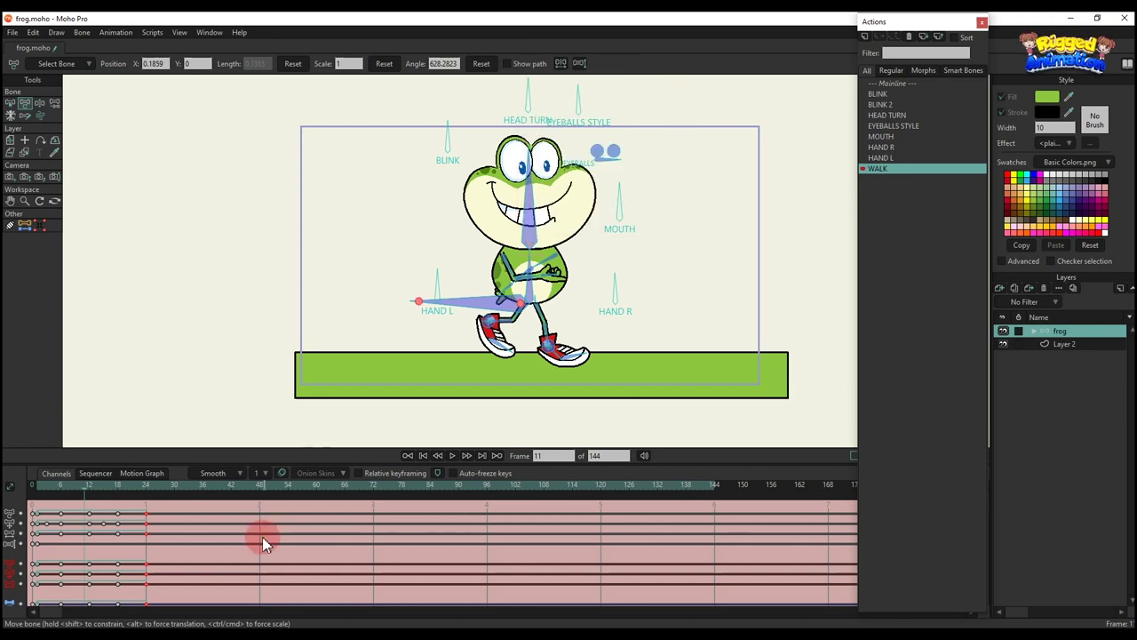
{"action": "key", "text": "space"}
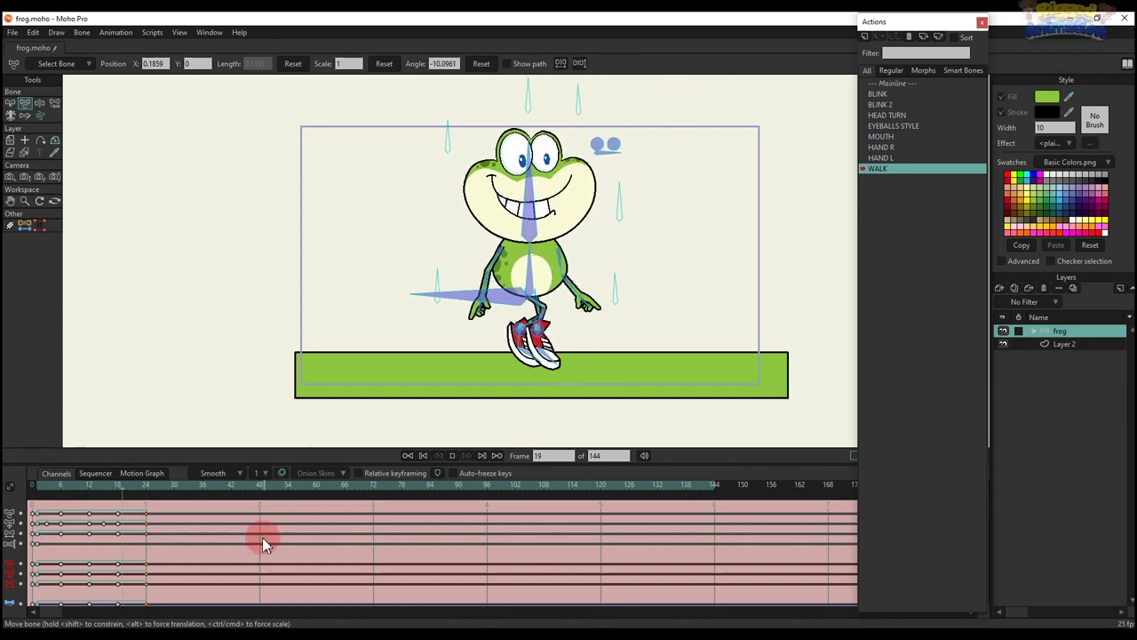
{"action": "key", "text": "space"}
Step: Return to the Mainline and create a new action named RUN
{"action": "double_click", "coordinate": [892, 83]}
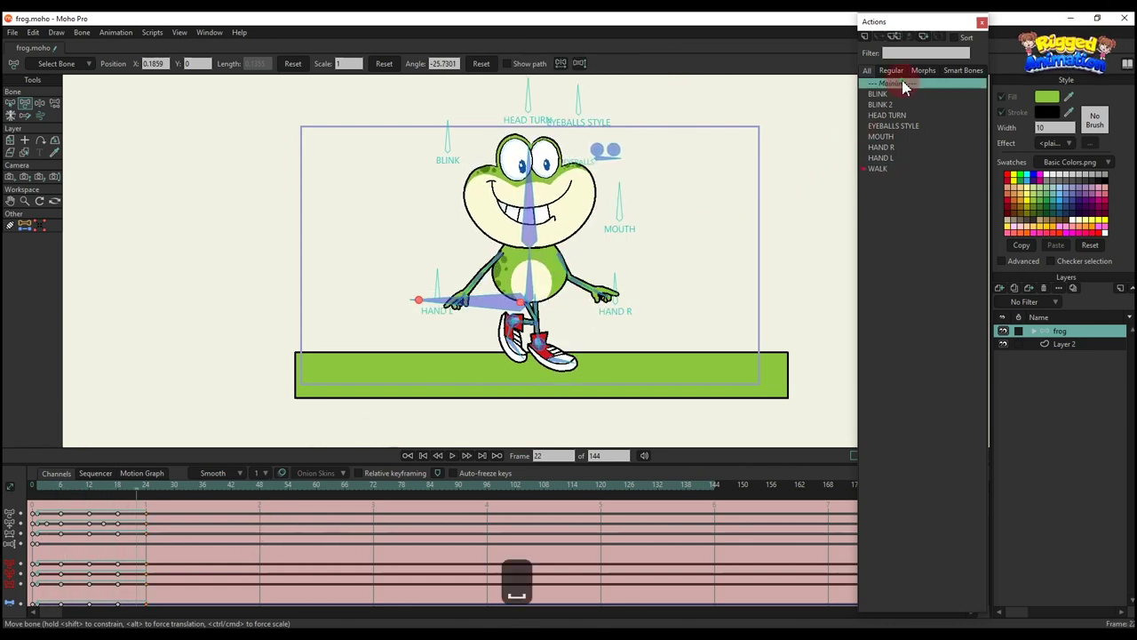
{"action": "left_click", "coordinate": [341, 344]}
{"action": "left_click_drag", "start_coordinate": [485, 244], "coordinate": [444, 252]}
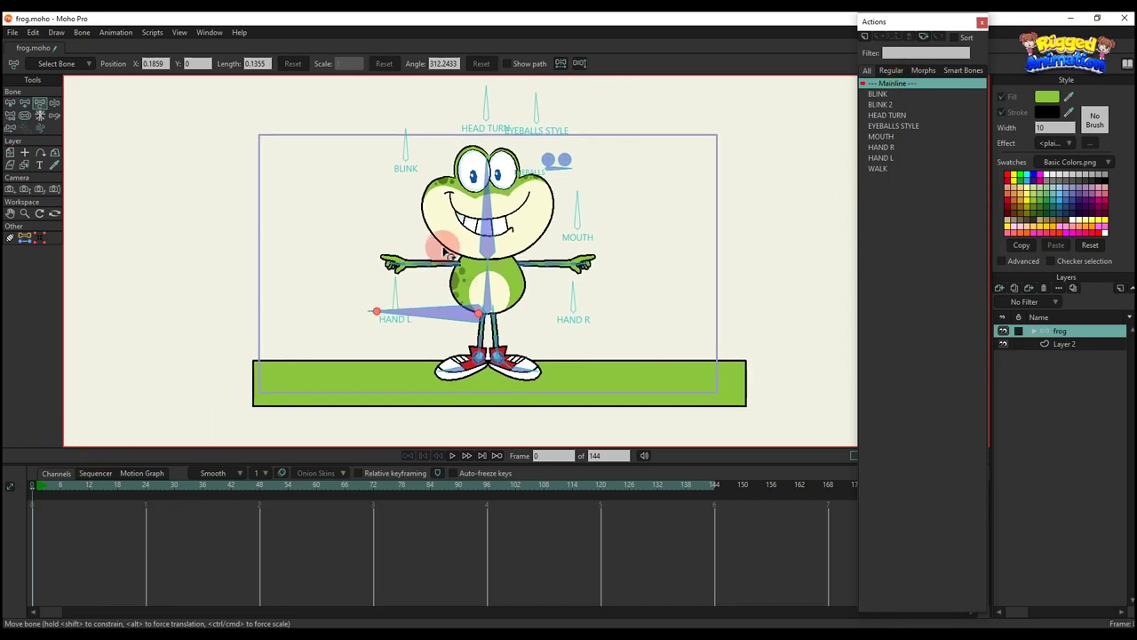
{"action": "left_click", "coordinate": [864, 36]}
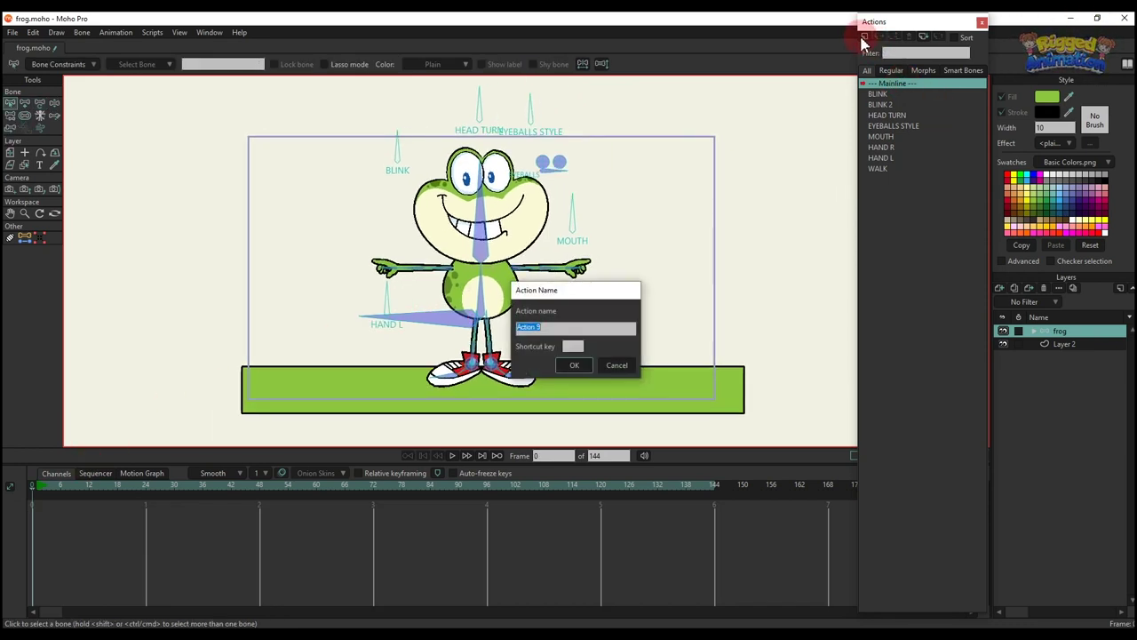
{"action": "type", "text": "RU"}
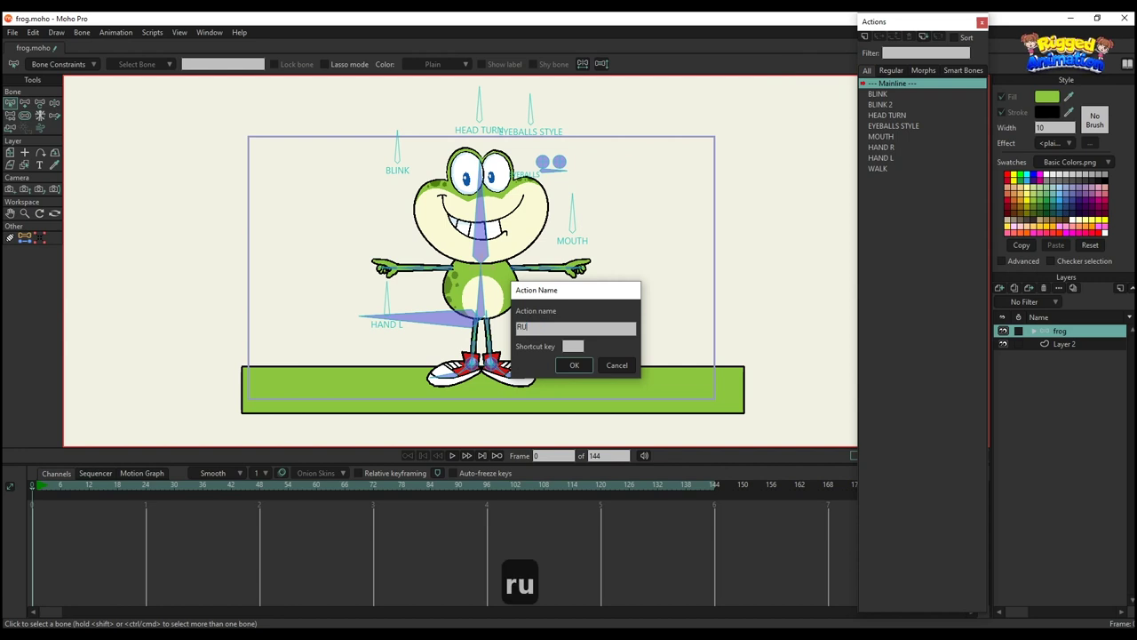
{"action": "type", "text": "N"}
{"action": "key", "text": "Return"}
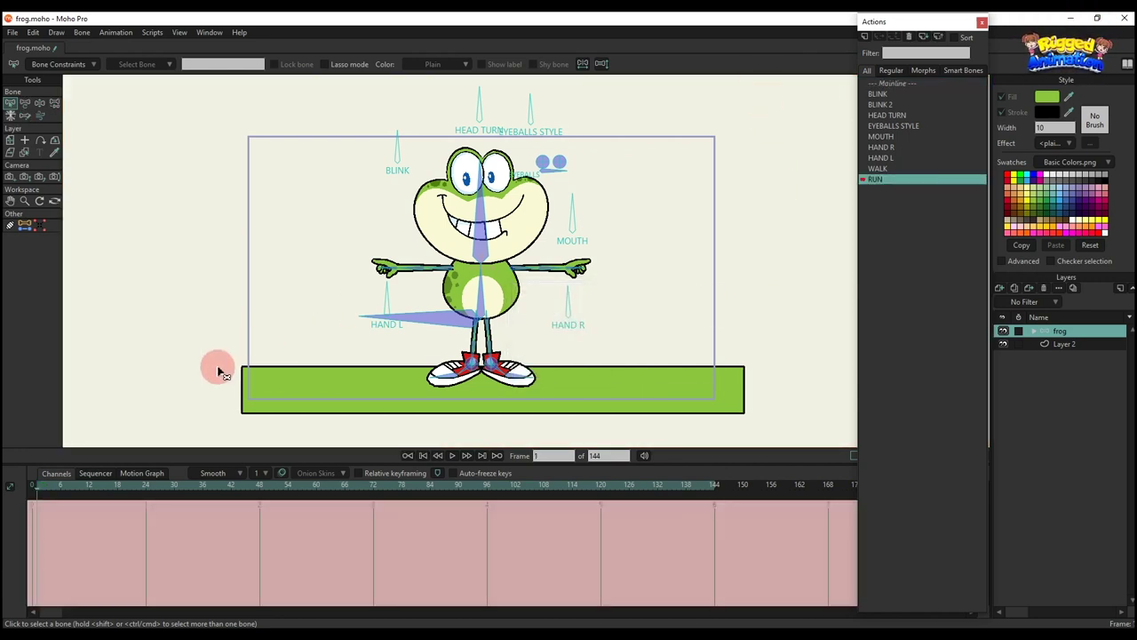
Step: Freeze the full pose at frame 1 of the RUN action and tilt the frog's body forward with the hip bone
{"action": "key", "text": "ctrl+f"}
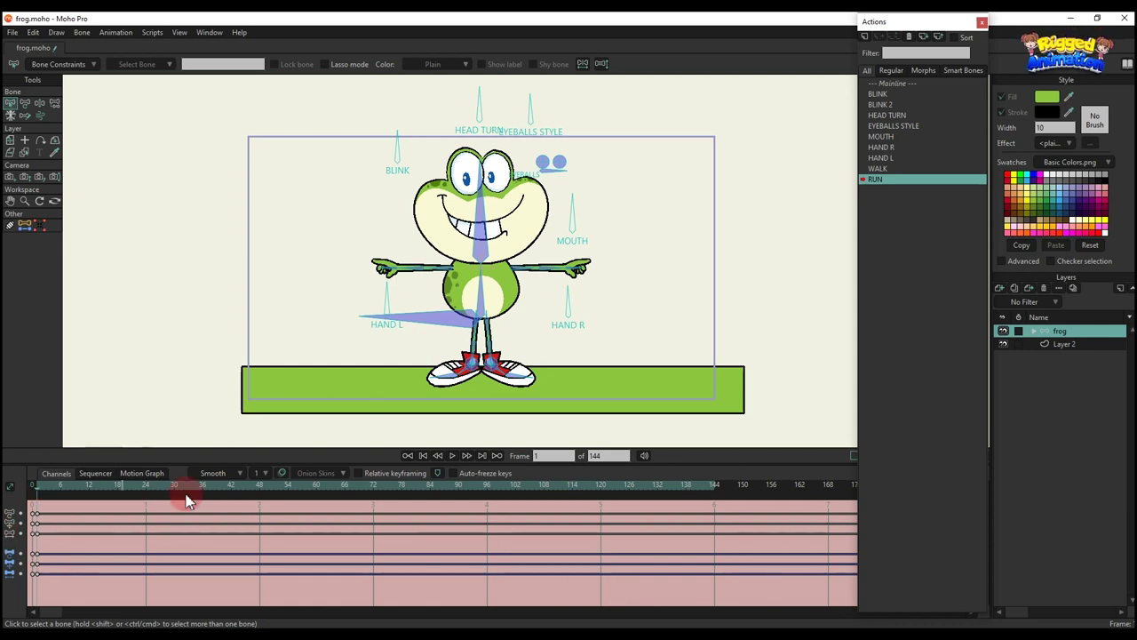
{"action": "scroll", "coordinate": [419, 311], "scroll_direction": "up", "scroll_amount": 2}
{"action": "key", "text": "t"}
{"action": "left_click_drag", "start_coordinate": [436, 312], "coordinate": [512, 238]}
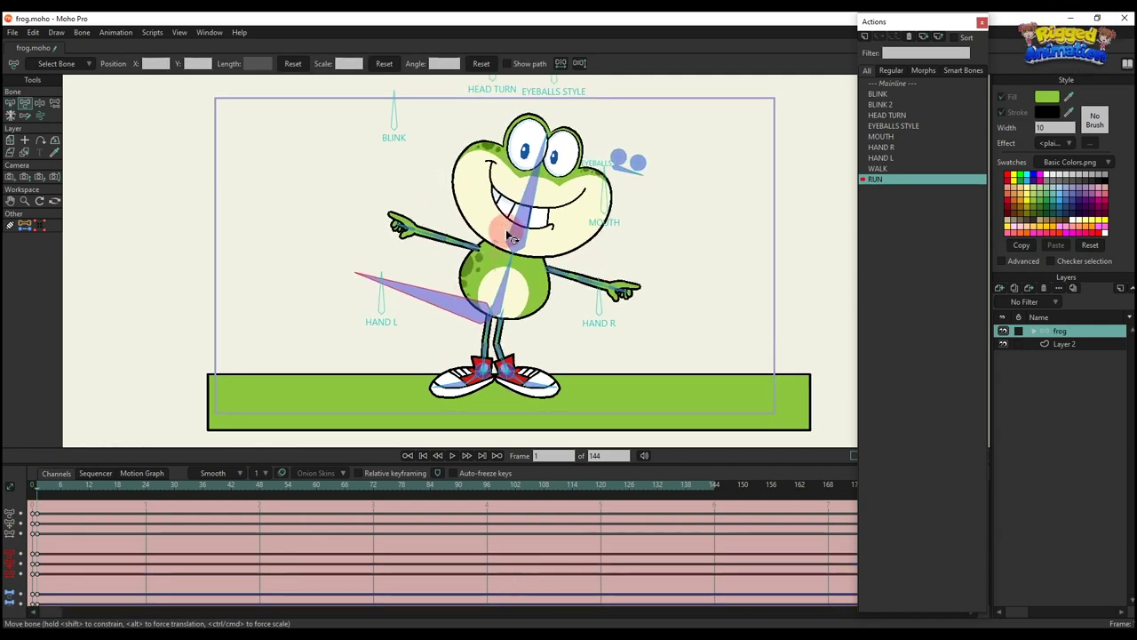
Step: Rotate the frog's head back upright and level the EYEBALLS control bone
{"action": "key", "text": "t"}
{"action": "left_click_drag", "start_coordinate": [531, 194], "coordinate": [521, 181]}
{"action": "key", "text": "t"}
{"action": "left_click_drag", "start_coordinate": [600, 148], "coordinate": [613, 153]}
Step: Flip the rear leg's small hip bone and lift that foot behind the body with its toe pointing down
{"action": "left_click", "coordinate": [493, 318]}
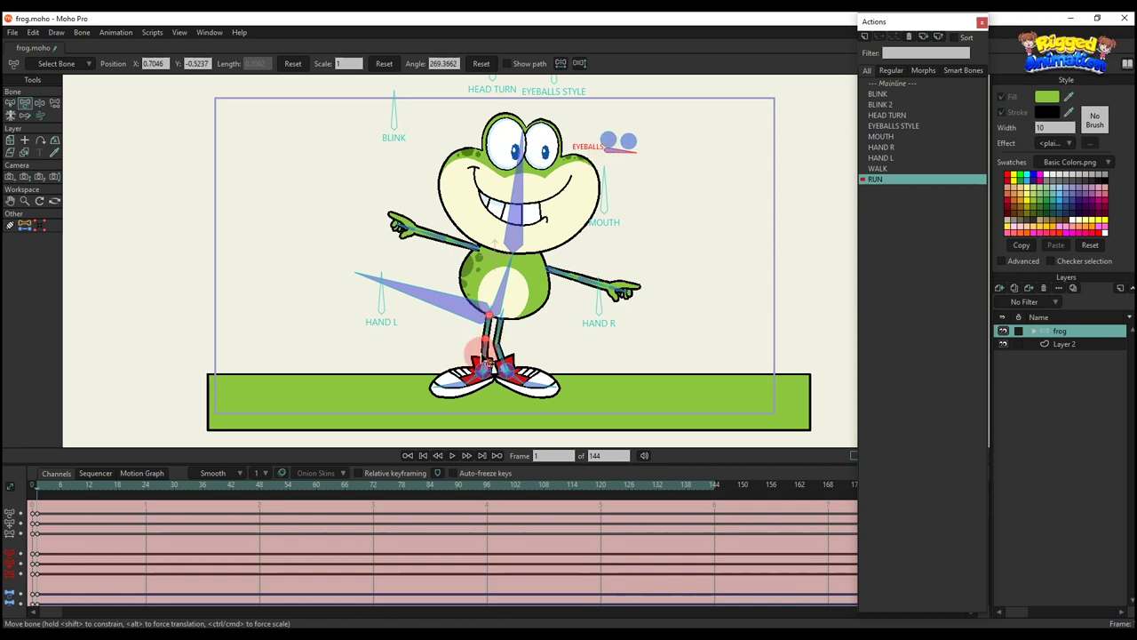
{"action": "scroll", "coordinate": [481, 358], "scroll_direction": "up", "scroll_amount": 1}
{"action": "scroll", "coordinate": [496, 300], "scroll_direction": "up", "scroll_amount": 3}
{"action": "left_click", "coordinate": [494, 301]}
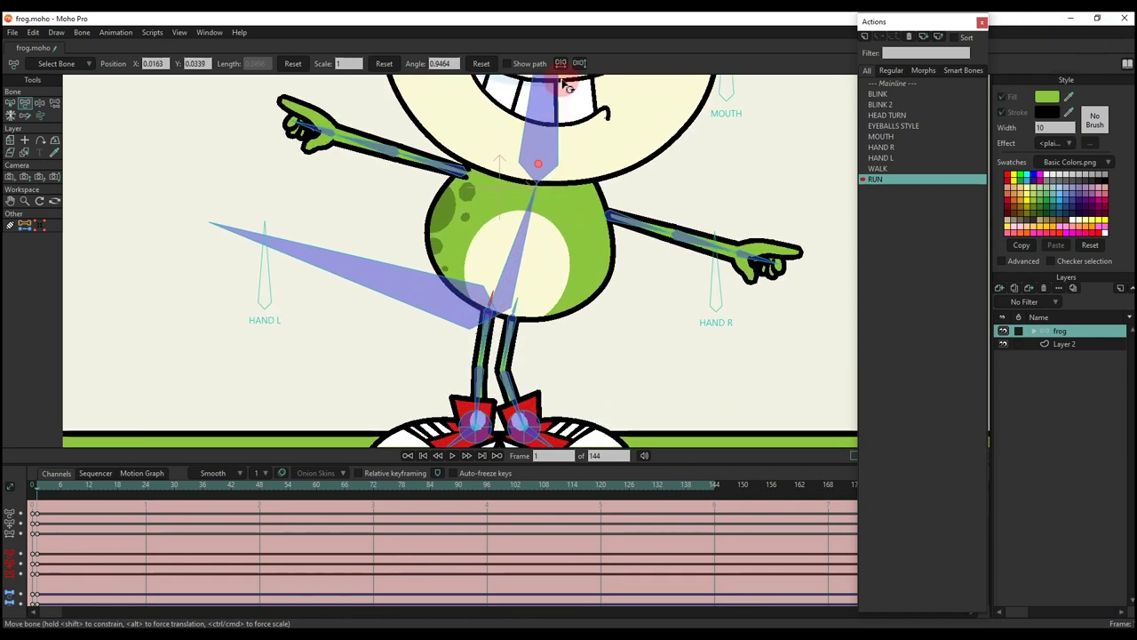
{"action": "left_click", "coordinate": [578, 64]}
{"action": "scroll", "coordinate": [487, 298], "scroll_direction": "down", "scroll_amount": 3}
{"action": "scroll", "coordinate": [500, 353], "scroll_direction": "up", "scroll_amount": 2}
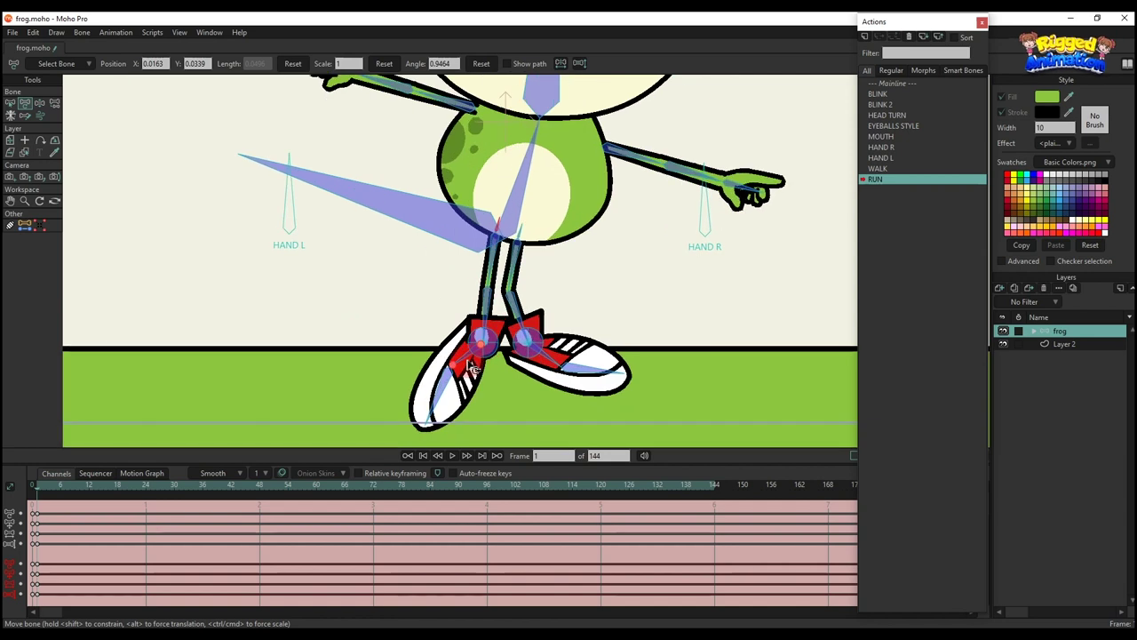
{"action": "left_click_drag", "start_coordinate": [464, 367], "coordinate": [451, 343]}
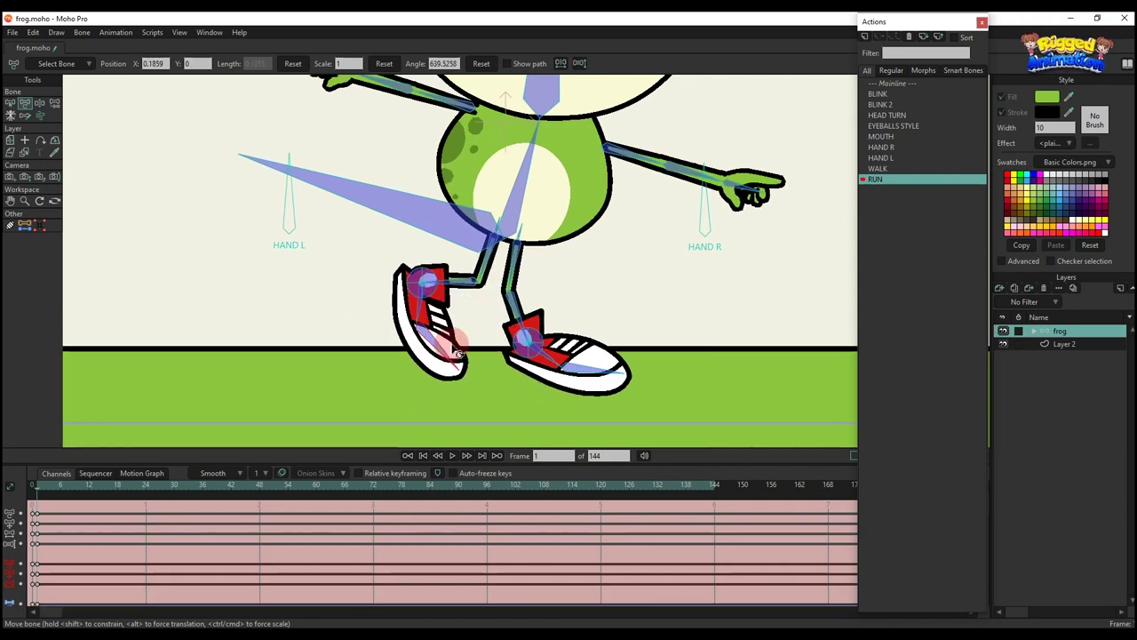
Step: Move the front foot forward into a running stride and raise the rear foot further back
{"action": "left_click_drag", "start_coordinate": [514, 265], "coordinate": [579, 286]}
{"action": "left_click_drag", "start_coordinate": [542, 347], "coordinate": [631, 357]}
{"action": "scroll", "coordinate": [506, 327], "scroll_direction": "down", "scroll_amount": 2}
{"action": "left_click_drag", "start_coordinate": [452, 304], "coordinate": [411, 288]}
{"action": "scroll", "coordinate": [469, 270], "scroll_direction": "down", "scroll_amount": 2}
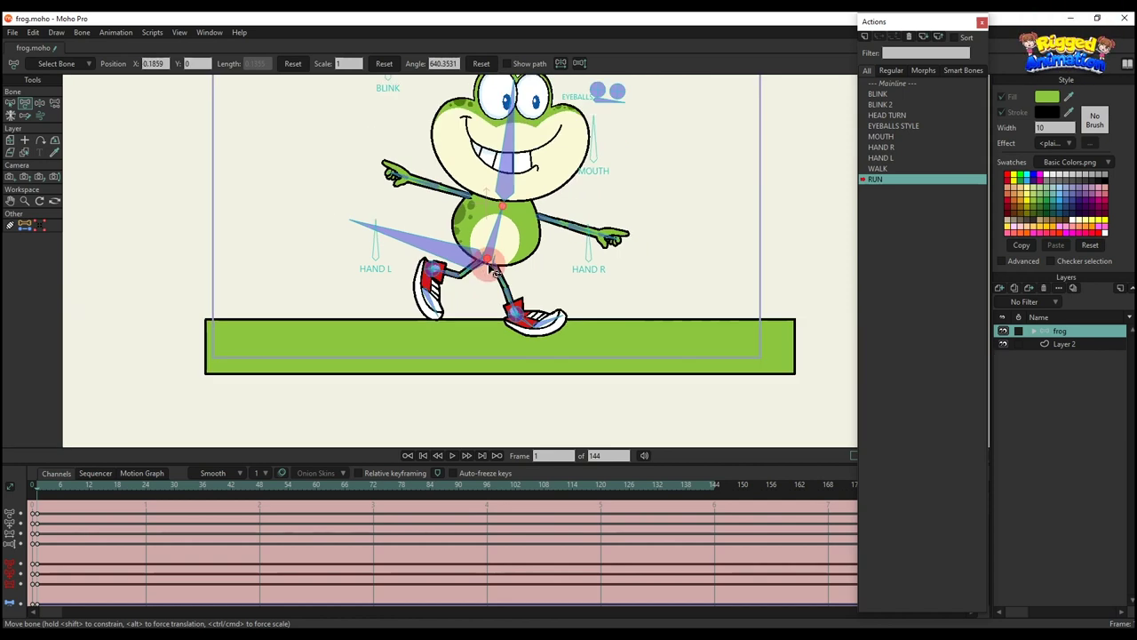
Step: Lean the torso further forward and bend both arms at the elbows into a running pose
{"action": "left_click_drag", "start_coordinate": [488, 267], "coordinate": [508, 333]}
{"action": "scroll", "coordinate": [508, 333], "scroll_direction": "up", "scroll_amount": 2}
{"action": "left_click_drag", "start_coordinate": [470, 232], "coordinate": [516, 267]}
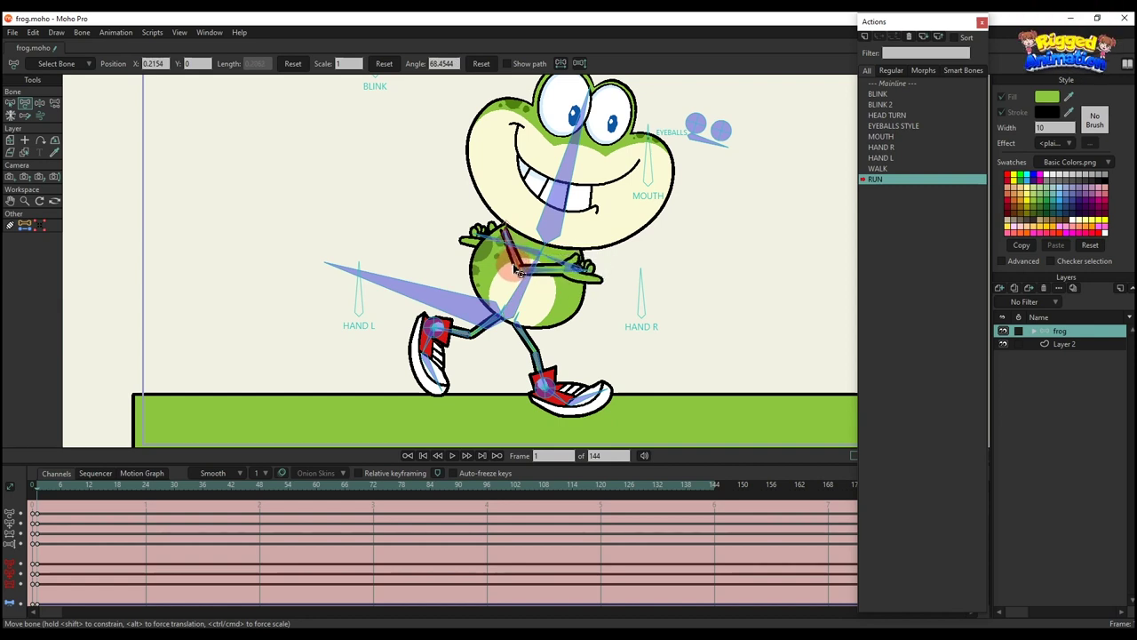
Step: Nudge the EYEBALLS control slightly and rotate the MOUTH bone to give the frog a small, round open mouth
{"action": "scroll", "coordinate": [519, 280], "scroll_direction": "down", "scroll_amount": 3}
{"action": "scroll", "coordinate": [544, 275], "scroll_direction": "up", "scroll_amount": 2}
{"action": "left_click", "coordinate": [633, 218]}
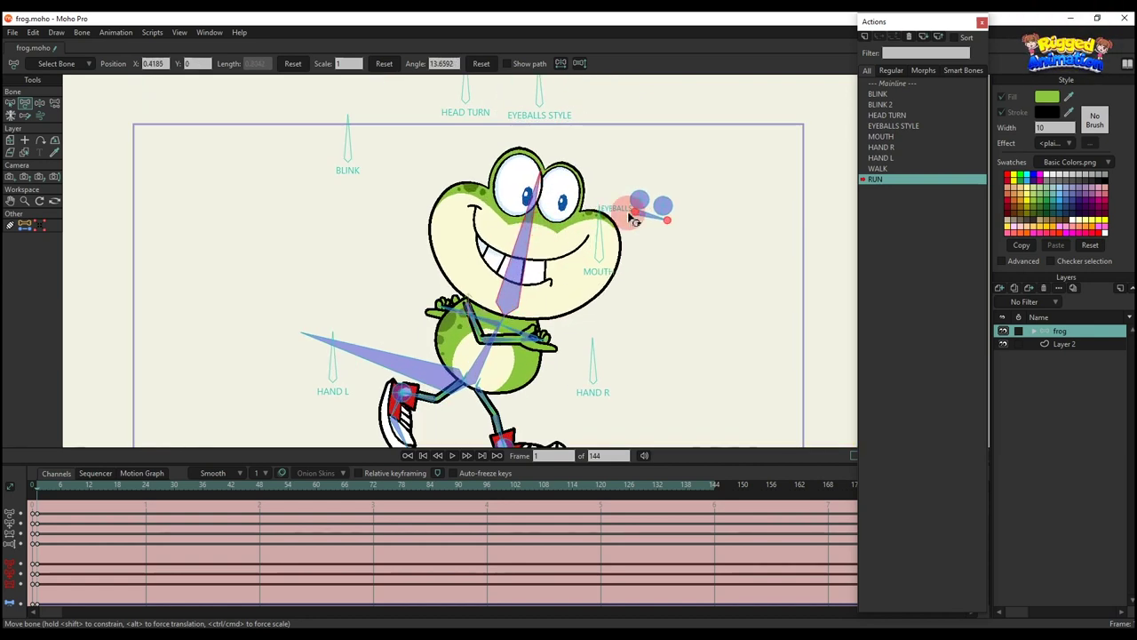
{"action": "scroll", "coordinate": [542, 244], "scroll_direction": "down", "scroll_amount": 2}
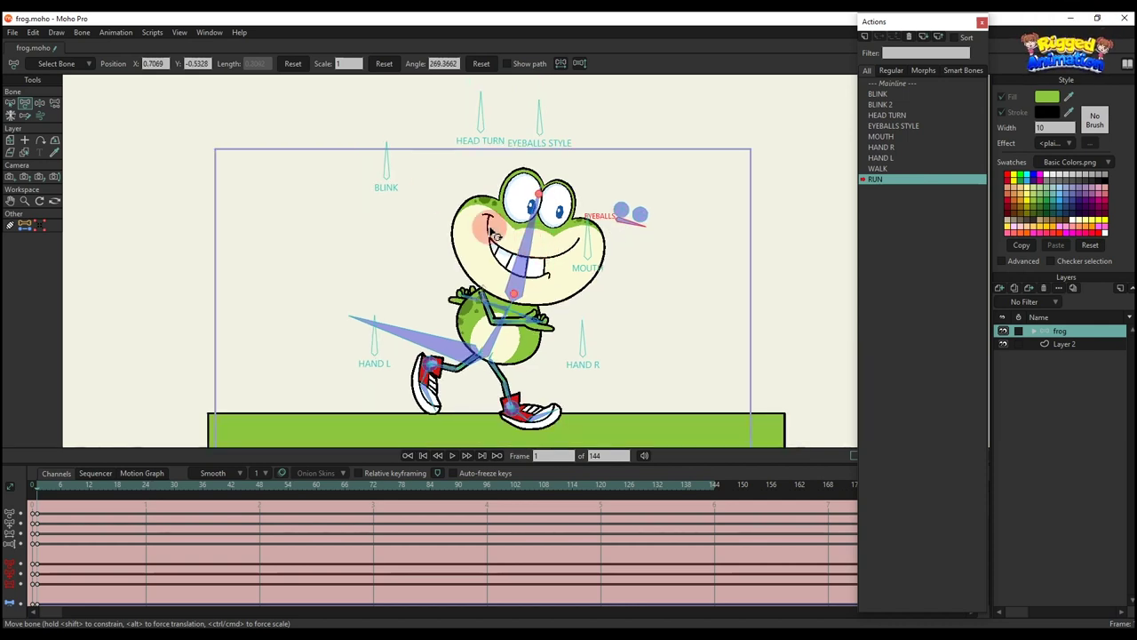
{"action": "left_click", "coordinate": [526, 120]}
{"action": "scroll", "coordinate": [586, 244], "scroll_direction": "up", "scroll_amount": 1}
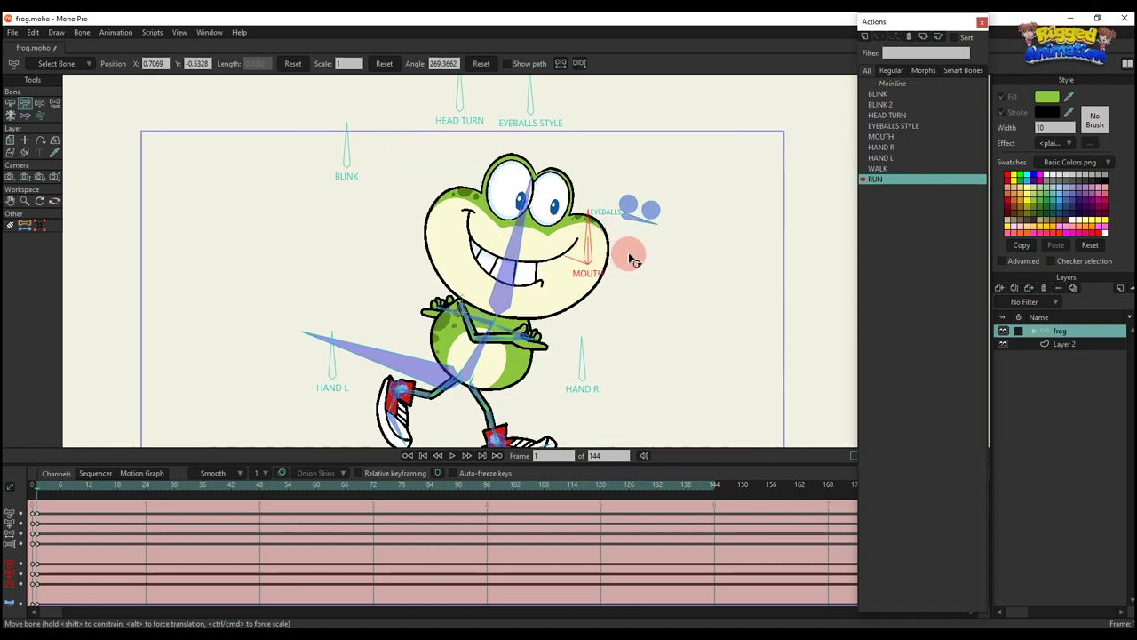
{"action": "left_click", "coordinate": [579, 249]}
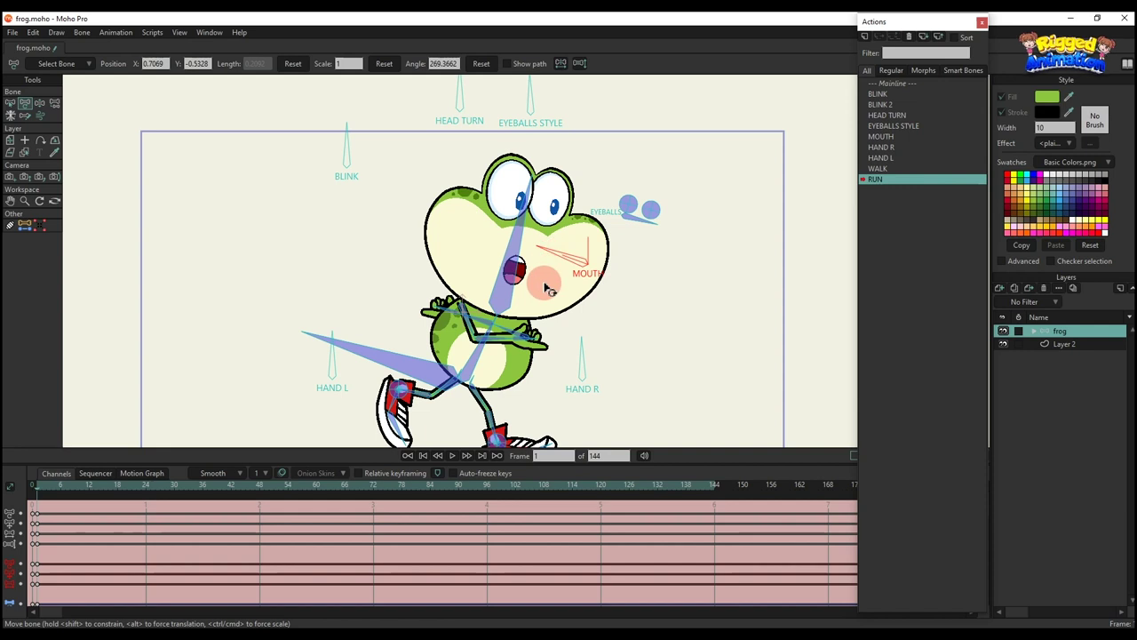
{"action": "scroll", "coordinate": [458, 289], "scroll_direction": "down", "scroll_amount": 2}
{"action": "scroll", "coordinate": [458, 289], "scroll_direction": "up", "scroll_amount": 3}
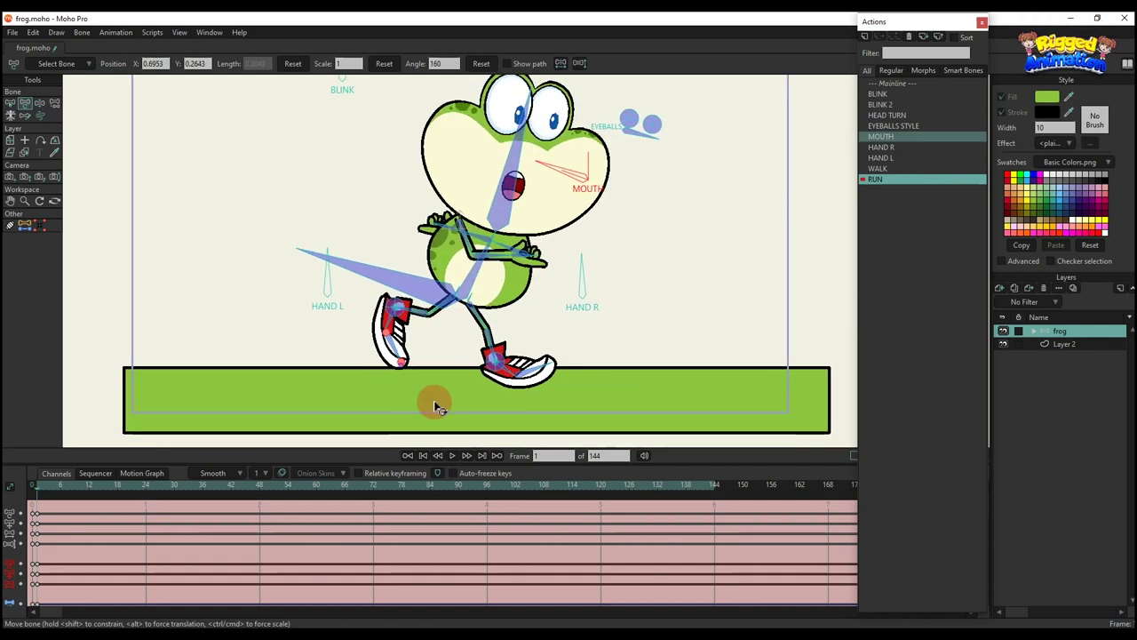
Step: Raise the rear foot slightly at frame 1 to refine the running pose
{"action": "scroll", "coordinate": [544, 335], "scroll_direction": "down", "scroll_amount": 1}
{"action": "scroll", "coordinate": [481, 352], "scroll_direction": "up", "scroll_amount": 1}
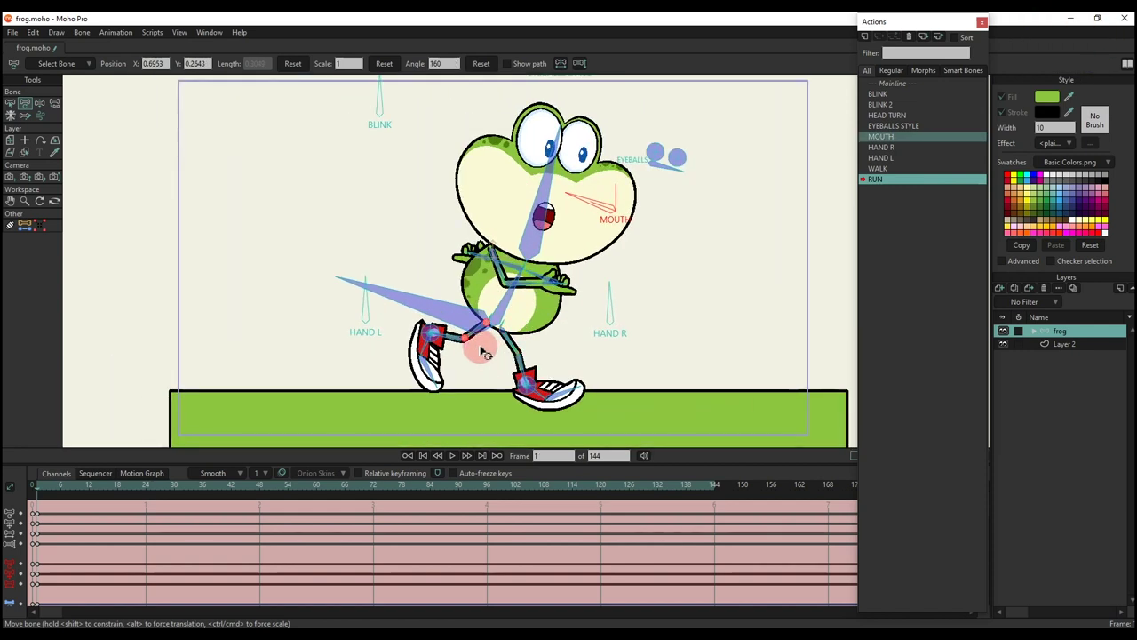
{"action": "left_click_drag", "start_coordinate": [428, 338], "coordinate": [424, 335]}
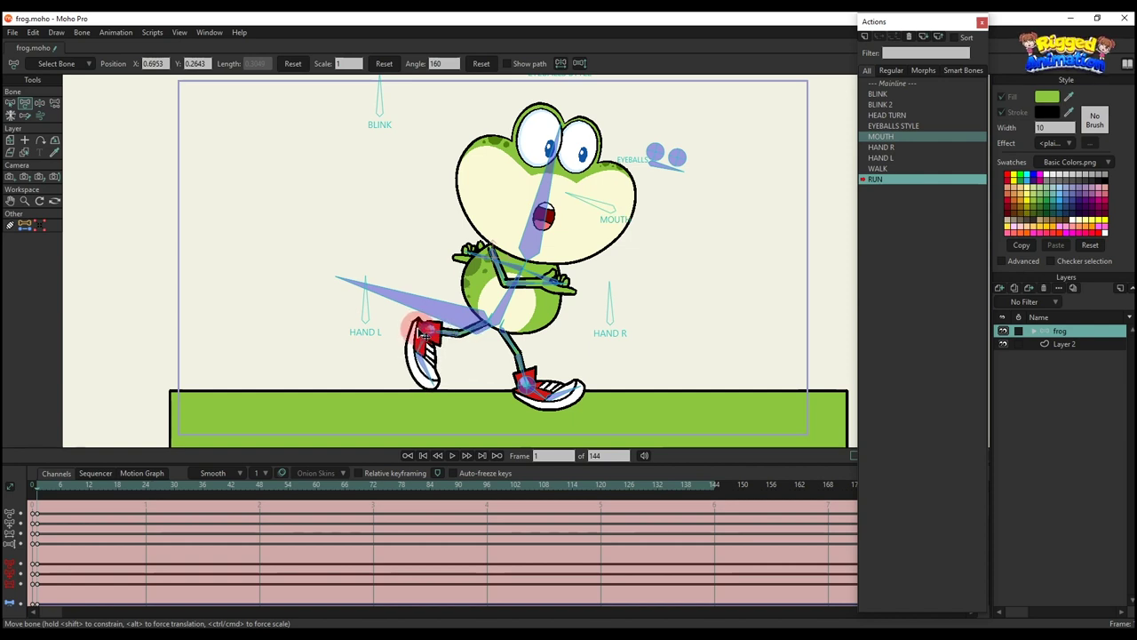
{"action": "scroll", "coordinate": [531, 369], "scroll_direction": "down", "scroll_amount": 1}
Step: Freeze the full running pose with keyframes at frame 12 of the RUN action
{"action": "left_click_drag", "start_coordinate": [530, 367], "coordinate": [507, 351]}
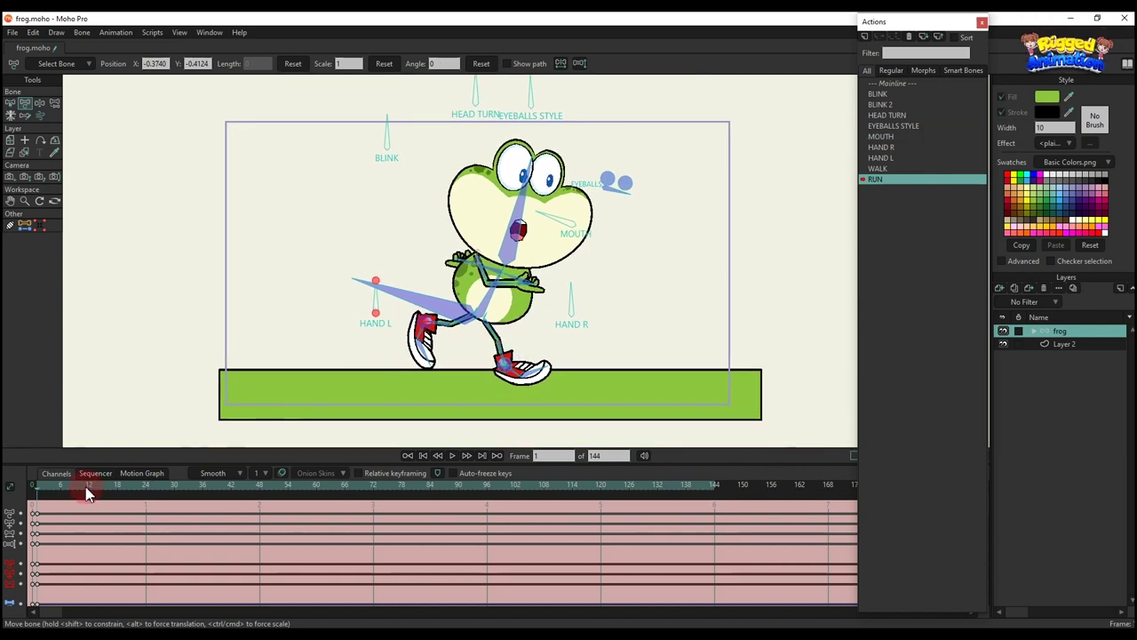
{"action": "key", "text": "ctrl+f"}
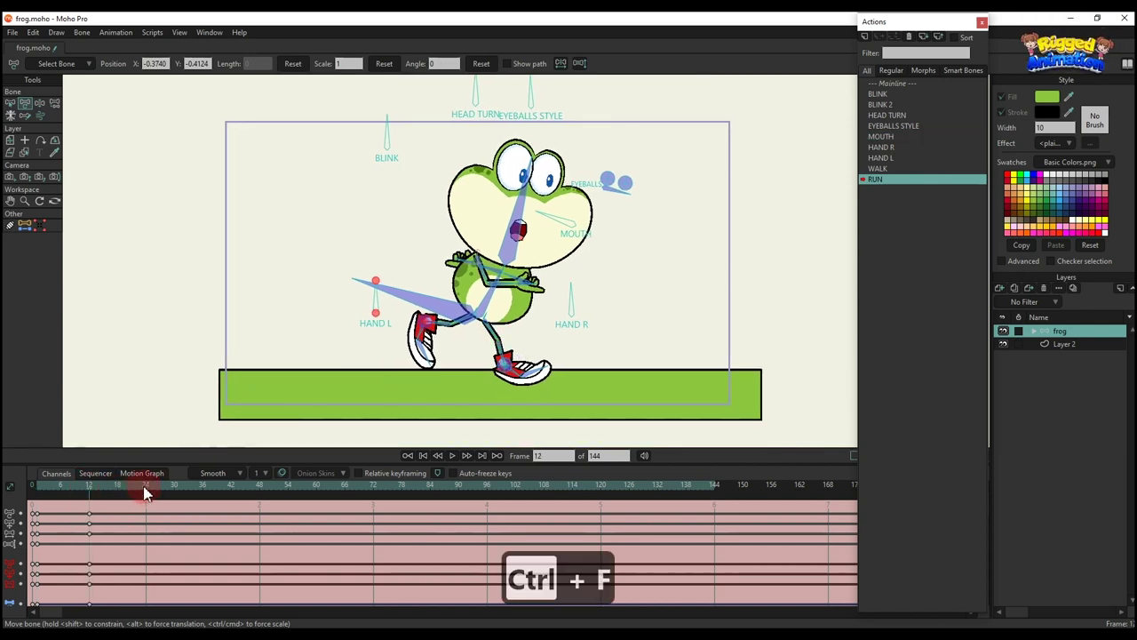
Step: Freeze the running pose at frame 24, and at frame 12 swing the rear foot forward and the front foot back
{"action": "left_click", "coordinate": [145, 492]}
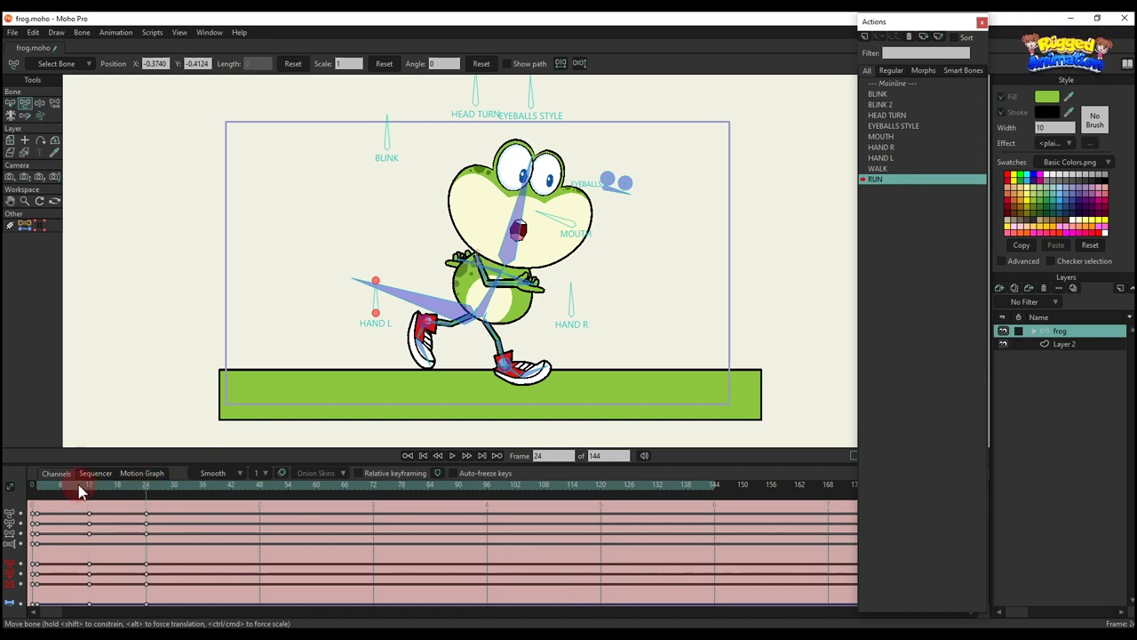
{"action": "scroll", "coordinate": [407, 331], "scroll_direction": "up", "scroll_amount": 4}
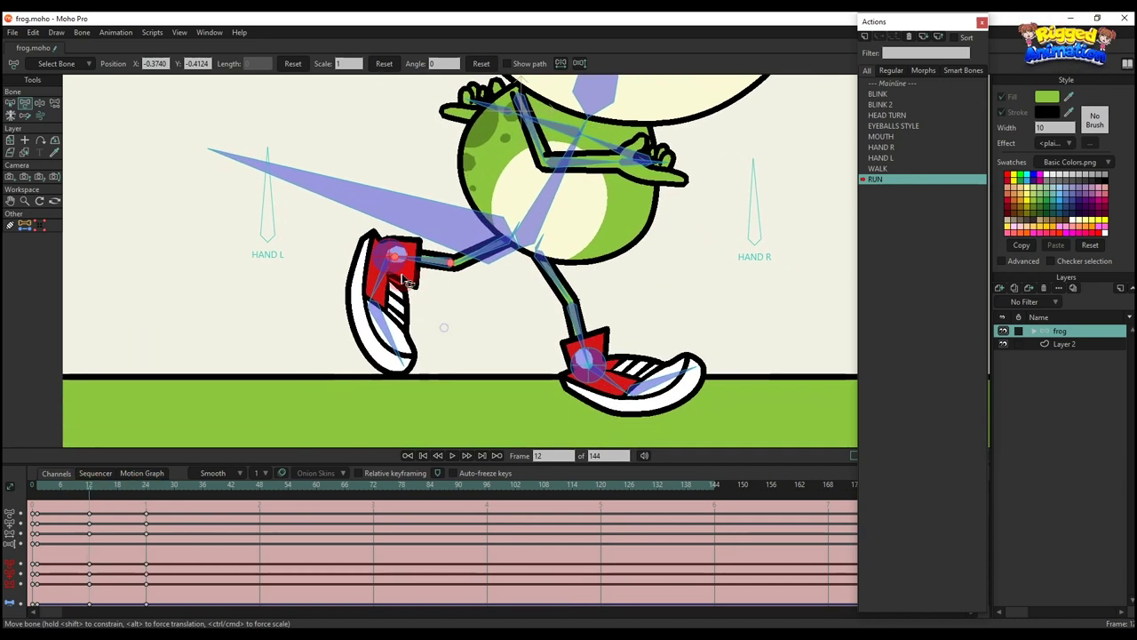
{"action": "left_click_drag", "start_coordinate": [405, 278], "coordinate": [573, 280]}
{"action": "scroll", "coordinate": [521, 364], "scroll_direction": "up", "scroll_amount": 2}
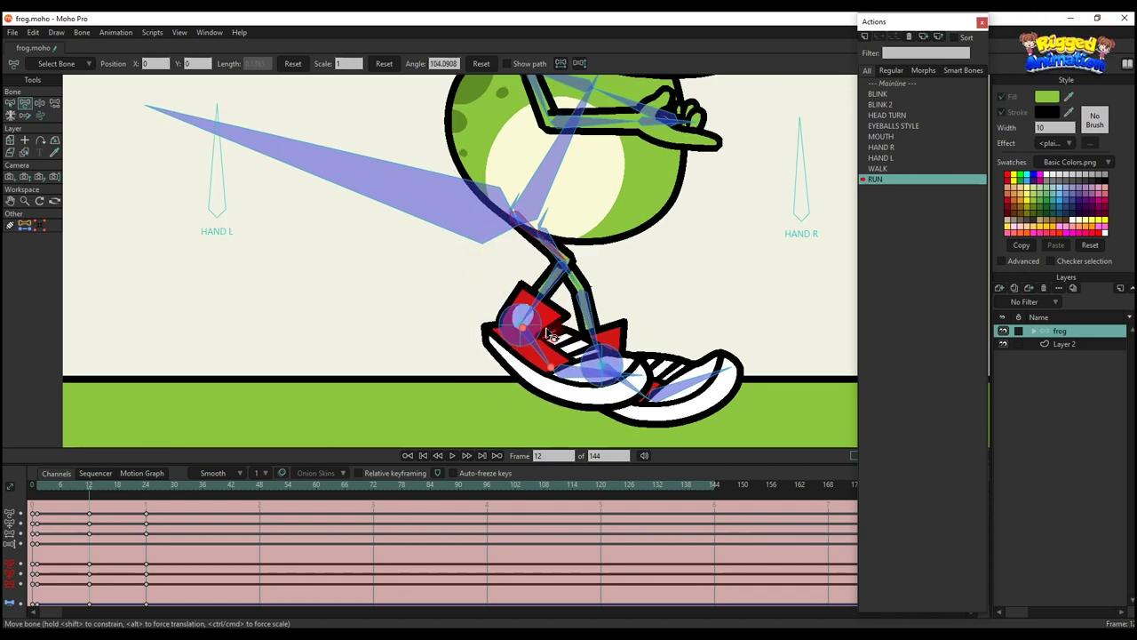
{"action": "left_click_drag", "start_coordinate": [549, 336], "coordinate": [384, 225]}
{"action": "left_click_drag", "start_coordinate": [429, 257], "coordinate": [342, 280]}
Step: Refine the position and angle of both feet at frame 12 to complete the opposite stride, with the heel of the rear foot raised
{"action": "left_click", "coordinate": [556, 377]}
{"action": "left_click_drag", "start_coordinate": [609, 381], "coordinate": [603, 339]}
{"action": "scroll", "coordinate": [589, 329], "scroll_direction": "down", "scroll_amount": 2}
{"action": "left_click_drag", "start_coordinate": [588, 273], "coordinate": [559, 306]}
{"action": "left_click", "coordinate": [560, 306]}
{"action": "scroll", "coordinate": [426, 324], "scroll_direction": "up", "scroll_amount": 1}
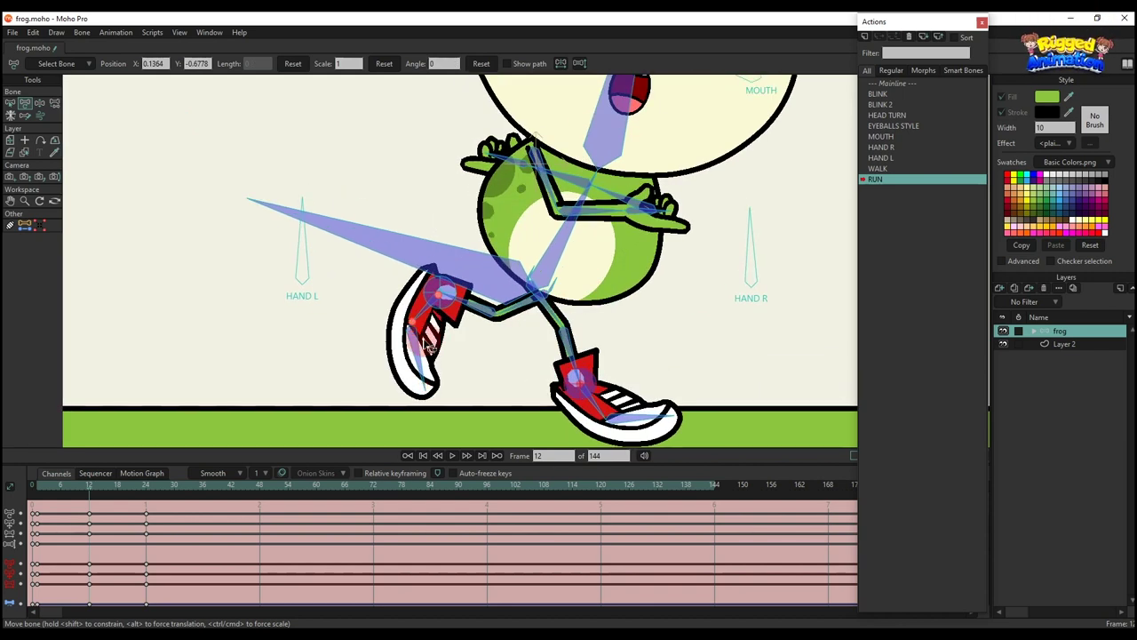
{"action": "left_click_drag", "start_coordinate": [415, 318], "coordinate": [409, 315]}
{"action": "scroll", "coordinate": [437, 295], "scroll_direction": "down", "scroll_amount": 2}
{"action": "scroll", "coordinate": [502, 237], "scroll_direction": "up", "scroll_amount": 1}
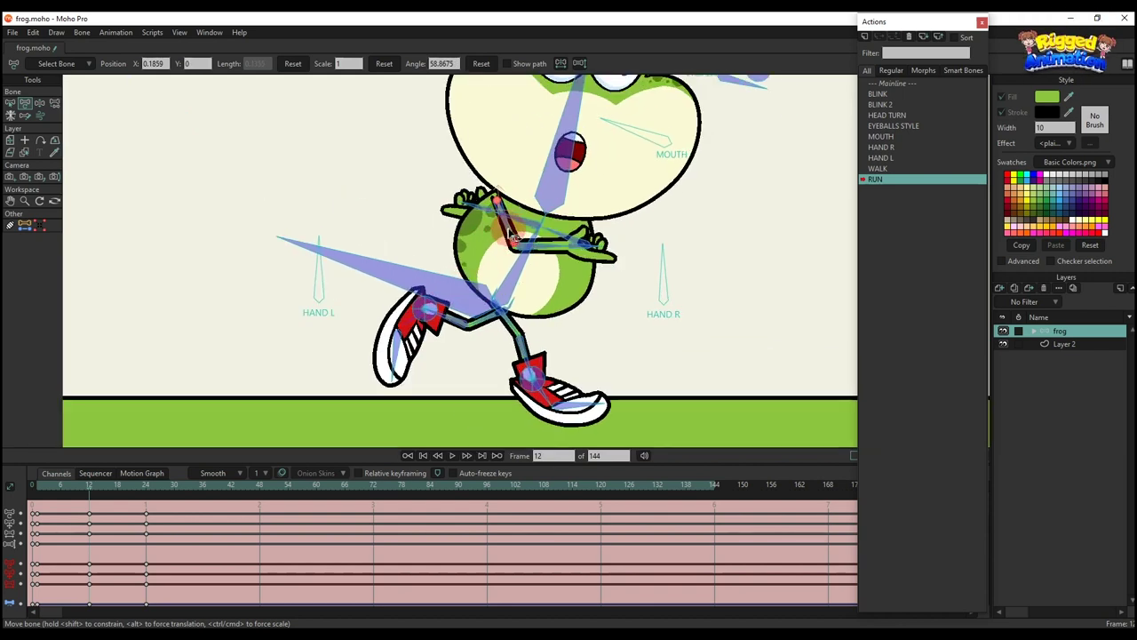
Step: Swing the near arm backward and the far arm forward at frame 12 to match the opposite stride
{"action": "left_click_drag", "start_coordinate": [503, 231], "coordinate": [447, 215]}
{"action": "left_click_drag", "start_coordinate": [575, 238], "coordinate": [573, 308]}
{"action": "scroll", "coordinate": [636, 240], "scroll_direction": "down", "scroll_amount": 1}
{"action": "scroll", "coordinate": [632, 237], "scroll_direction": "down", "scroll_amount": 3}
{"action": "scroll", "coordinate": [615, 280], "scroll_direction": "up", "scroll_amount": 2}
{"action": "left_click_drag", "start_coordinate": [42, 496], "coordinate": [74, 514]}
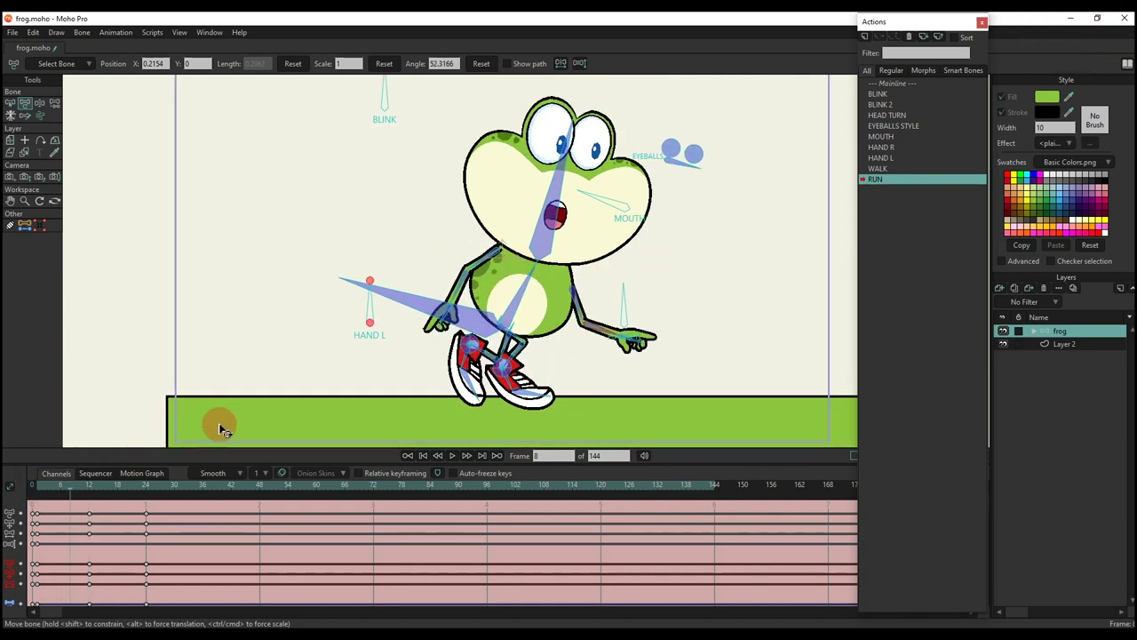
{"action": "scroll", "coordinate": [478, 297], "scroll_direction": "down", "scroll_amount": 2}
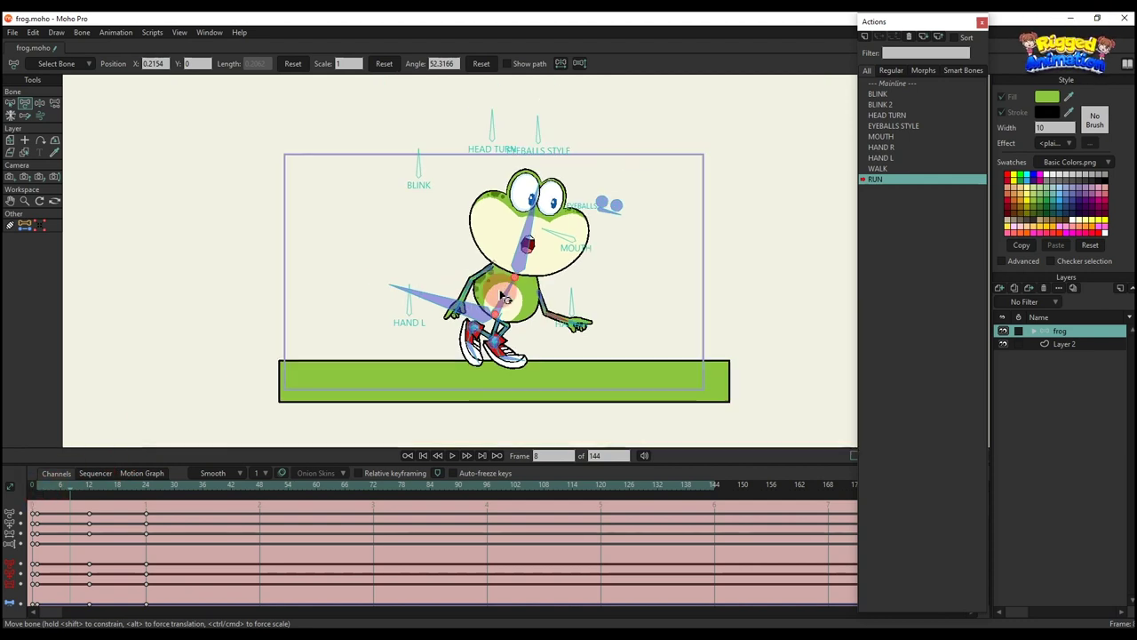
Step: Raise the frog's hip bone at frame 6 for the passing pose and copy its keyframe to frame 18
{"action": "scroll", "coordinate": [571, 272], "scroll_direction": "up", "scroll_amount": 2}
{"action": "left_click_drag", "start_coordinate": [38, 490], "coordinate": [62, 498]}
{"action": "left_click_drag", "start_coordinate": [450, 343], "coordinate": [455, 250]}
{"action": "key", "text": "z"}
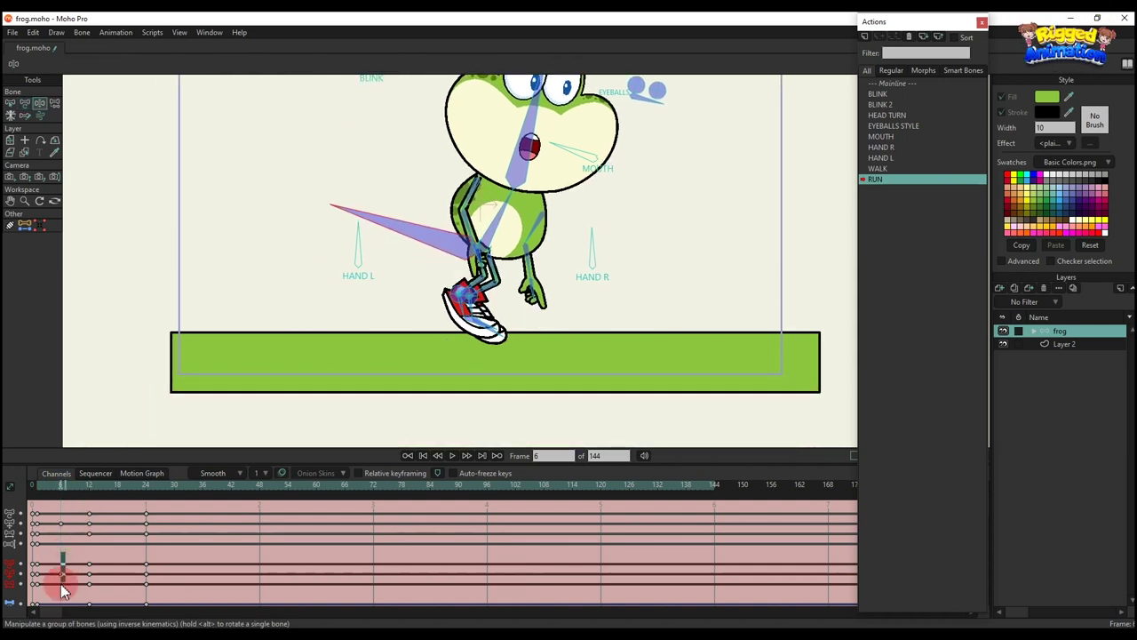
{"action": "key", "text": "ctrl+c"}
{"action": "left_click", "coordinate": [117, 488]}
{"action": "key", "text": "ctrl+v"}
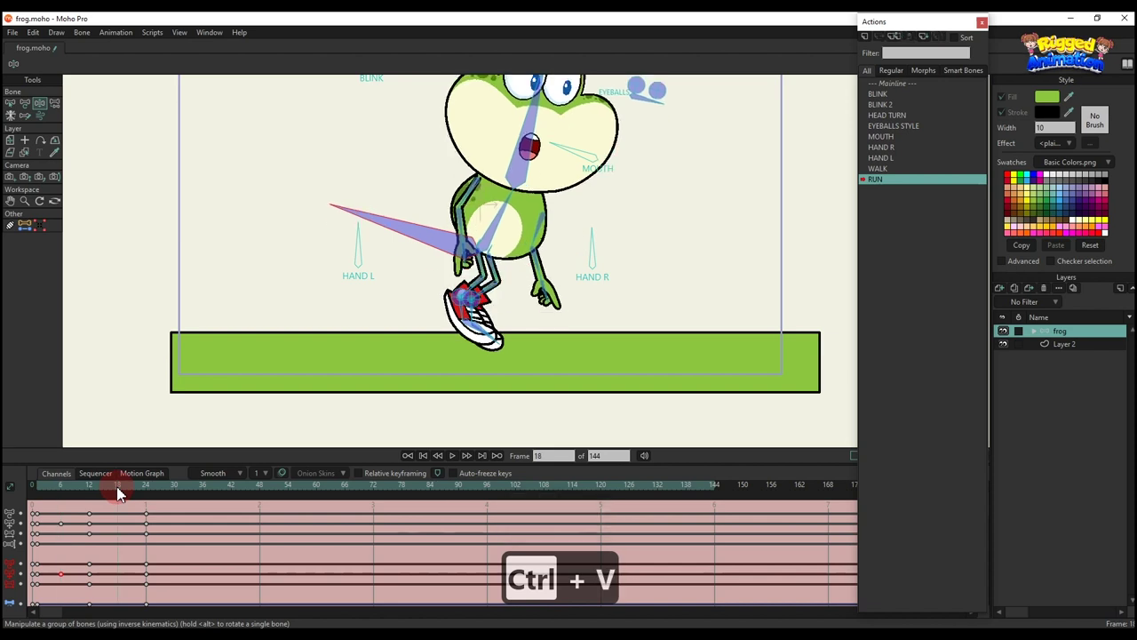
{"action": "left_click_drag", "start_coordinate": [37, 492], "coordinate": [62, 511]}
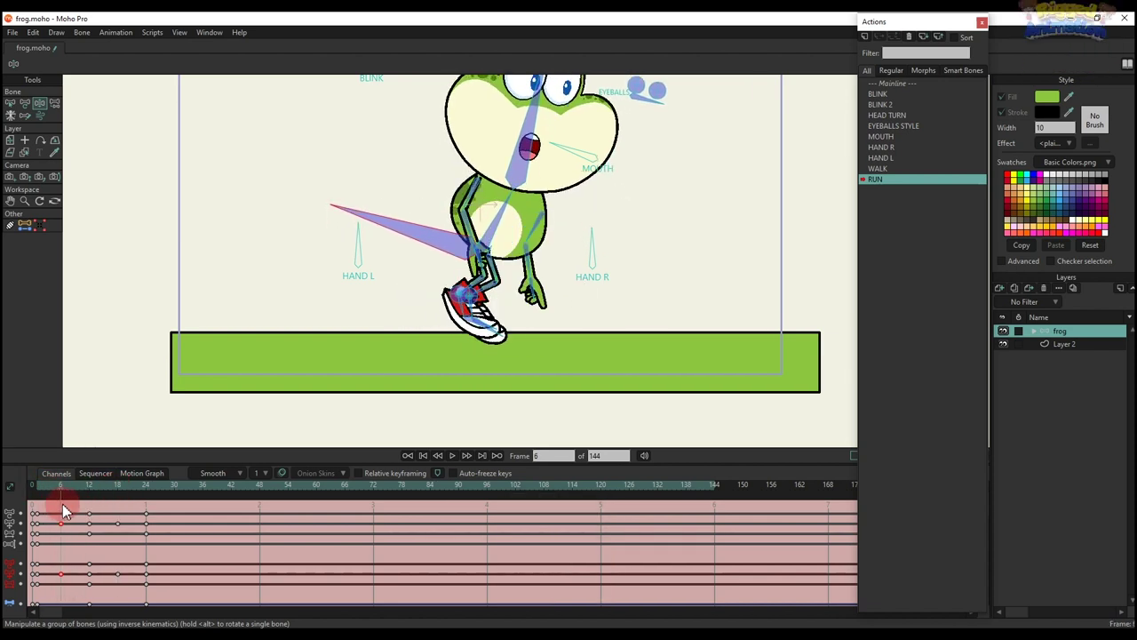
{"action": "key", "text": "t"}
{"action": "left_click_drag", "start_coordinate": [453, 253], "coordinate": [454, 245]}
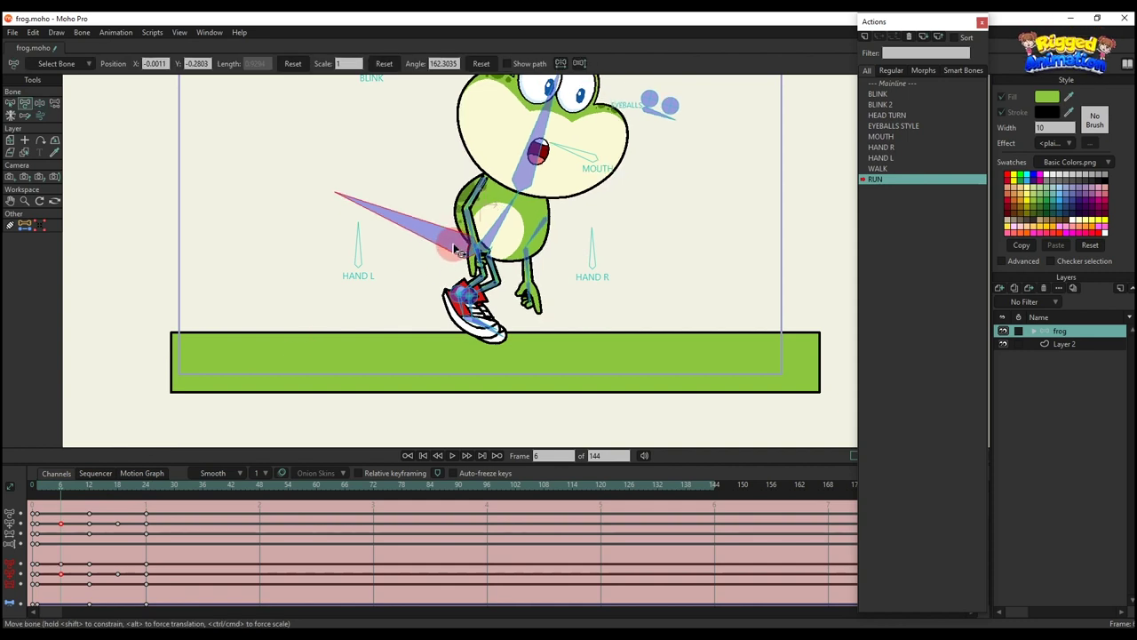
{"action": "left_click_drag", "start_coordinate": [475, 95], "coordinate": [426, 82]}
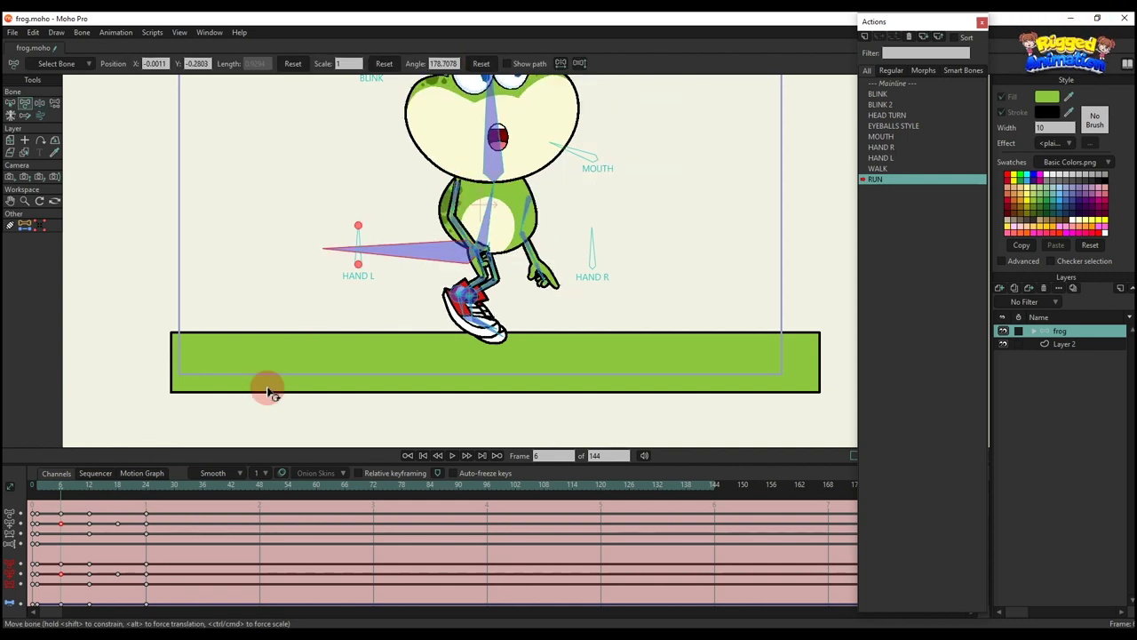
{"action": "key", "text": "BackSpace"}
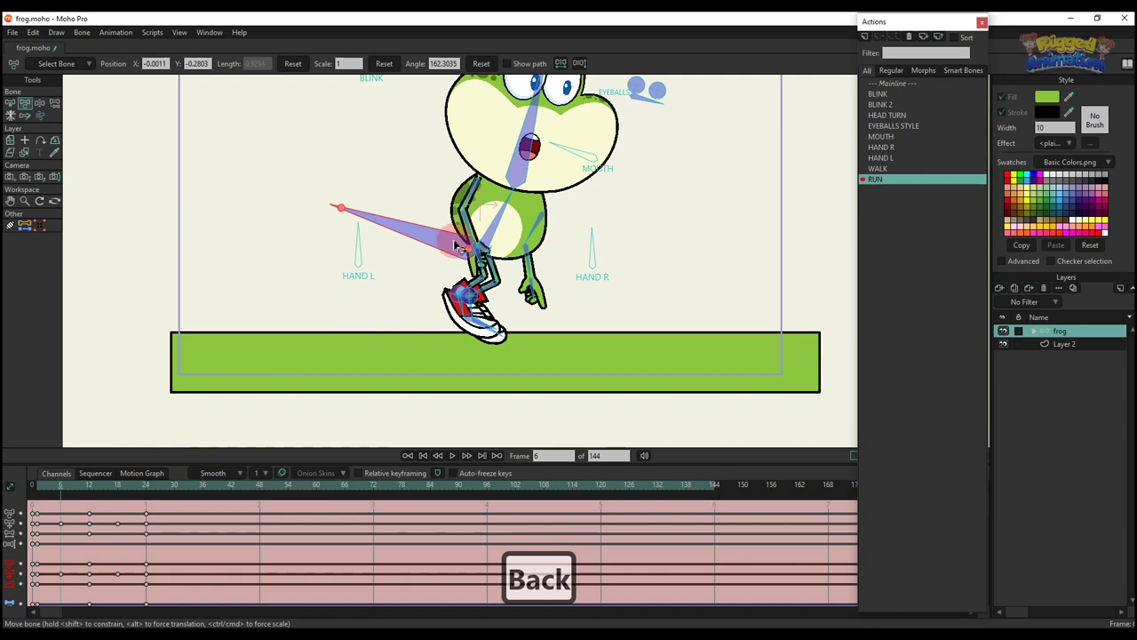
Step: Lift the hip bone slightly higher at frame 6 and copy the updated keyframe to frame 18
{"action": "key", "text": "z"}
{"action": "left_click_drag", "start_coordinate": [459, 248], "coordinate": [462, 245]}
{"action": "left_click", "coordinate": [187, 440]}
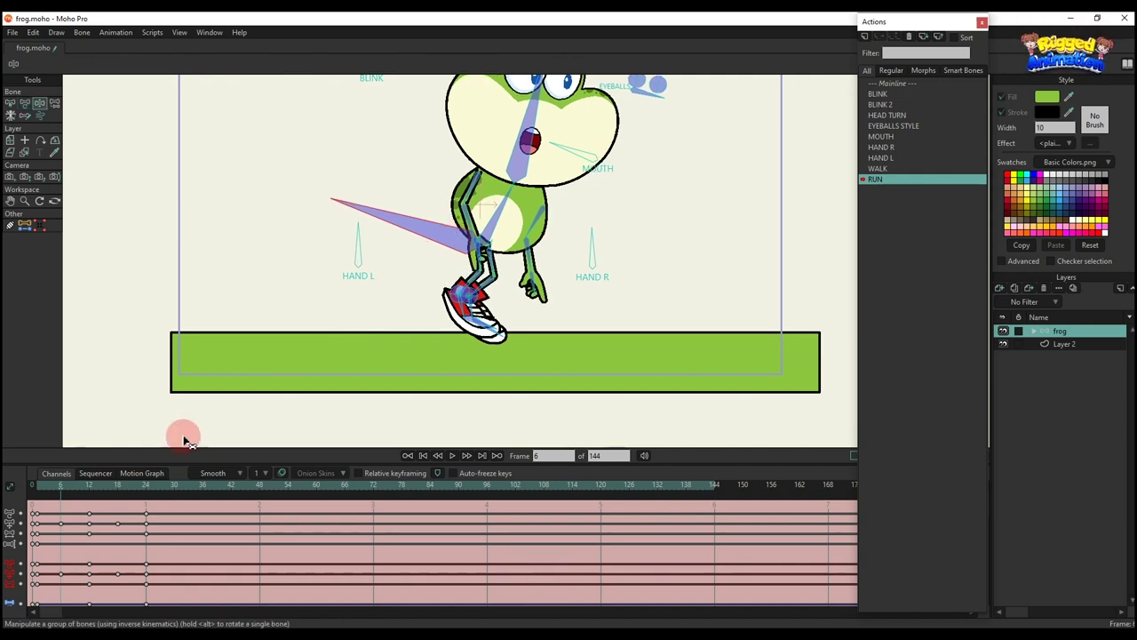
{"action": "key", "text": "ctrl+c"}
{"action": "key", "text": "ctrl+c"}
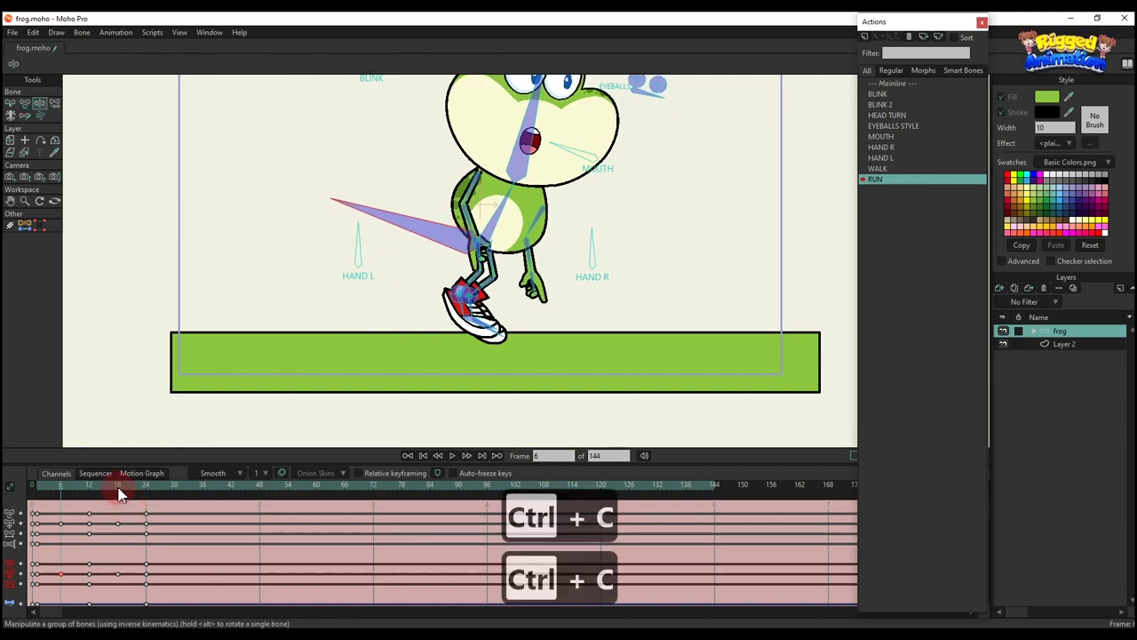
{"action": "left_click", "coordinate": [118, 488]}
{"action": "key", "text": "ctrl+v"}
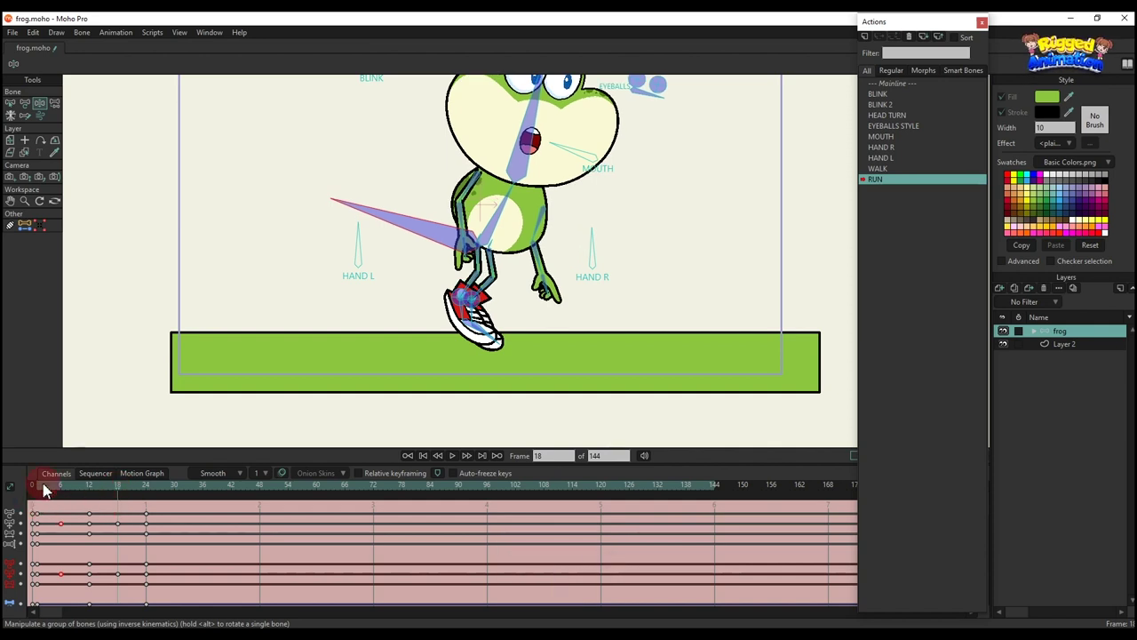
Step: Lift the passing foot above the supporting foot at frame 6, bending its knee upward
{"action": "left_click", "coordinate": [36, 486]}
{"action": "key", "text": "t"}
{"action": "scroll", "coordinate": [415, 280], "scroll_direction": "up", "scroll_amount": 4}
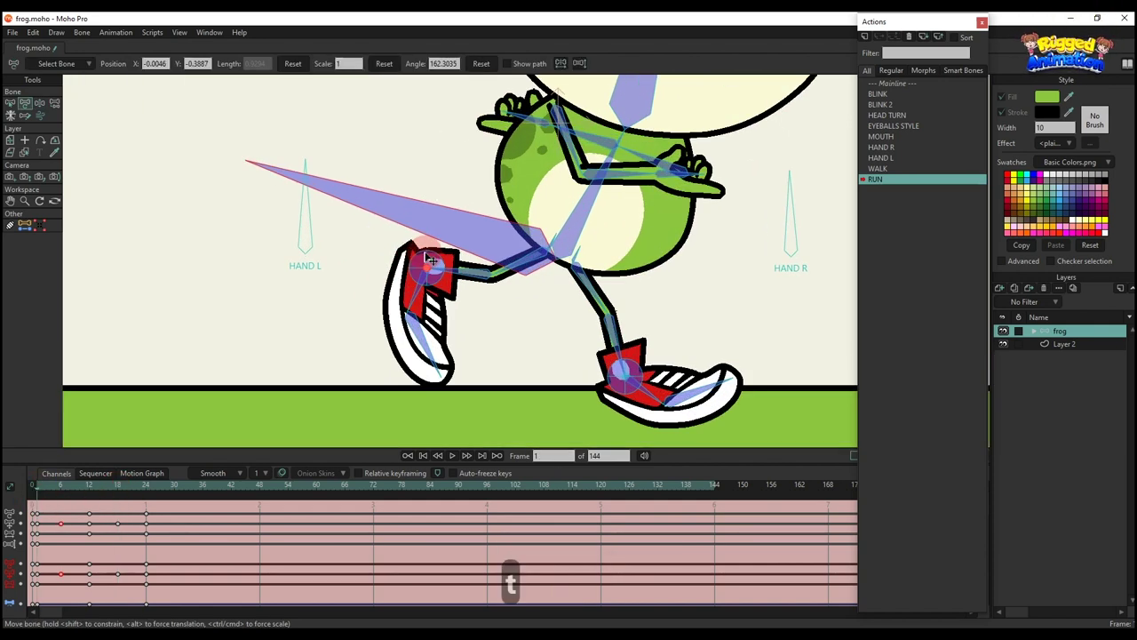
{"action": "left_click", "coordinate": [59, 489]}
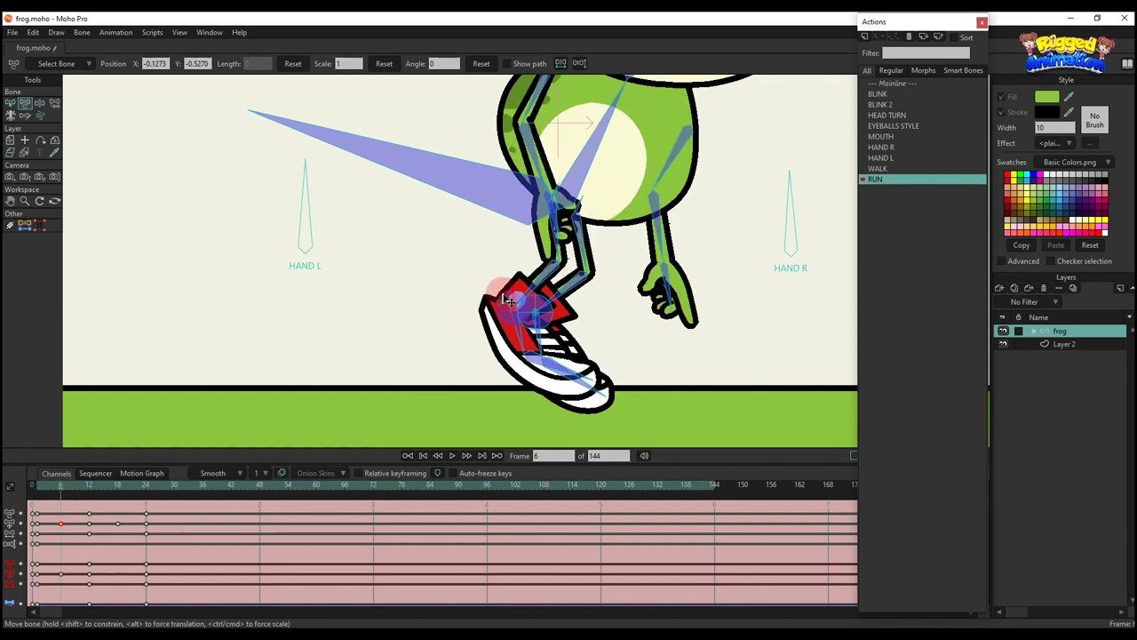
{"action": "left_click_drag", "start_coordinate": [507, 299], "coordinate": [550, 306]}
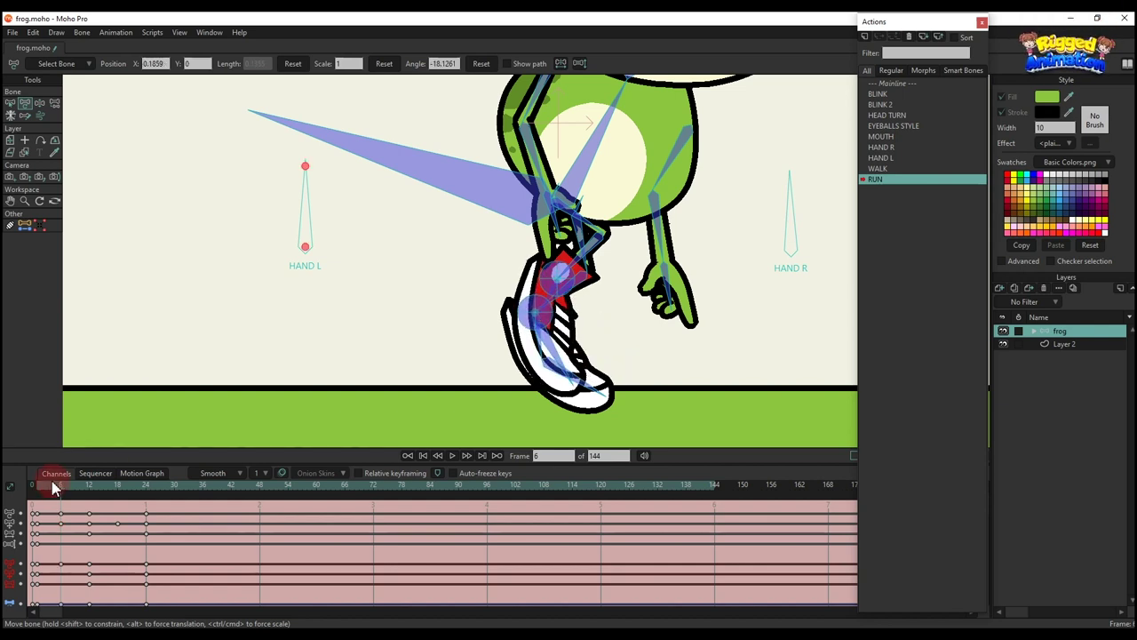
Step: Reposition the opposite foot at frame 18 so it is the lifted one in the second passing pose
{"action": "left_click_drag", "start_coordinate": [52, 481], "coordinate": [91, 500]}
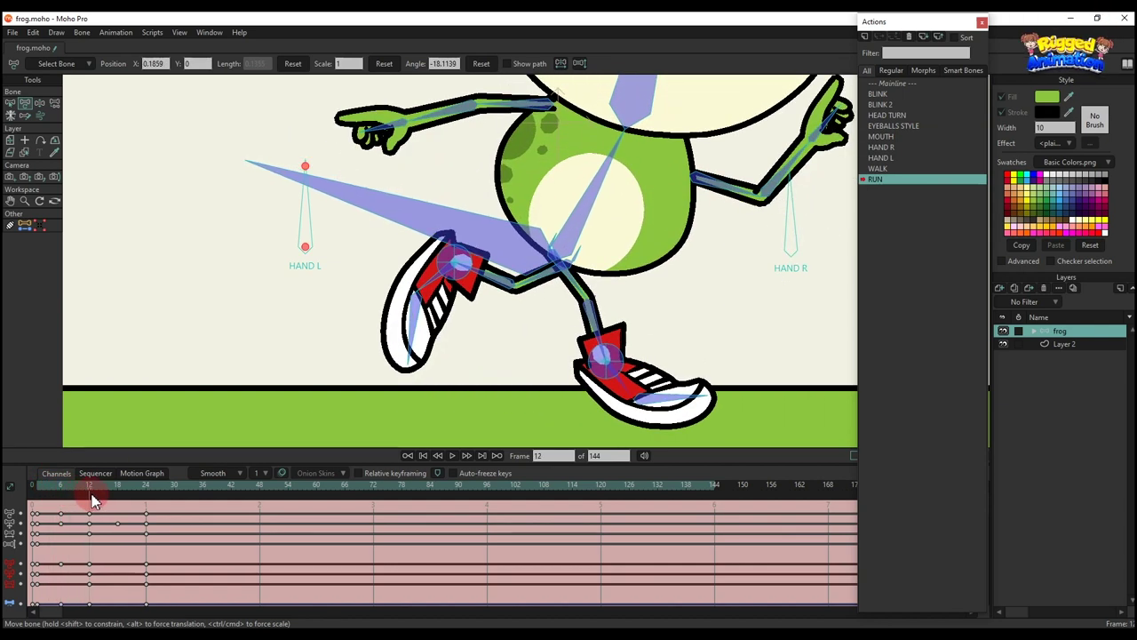
{"action": "left_click", "coordinate": [418, 298]}
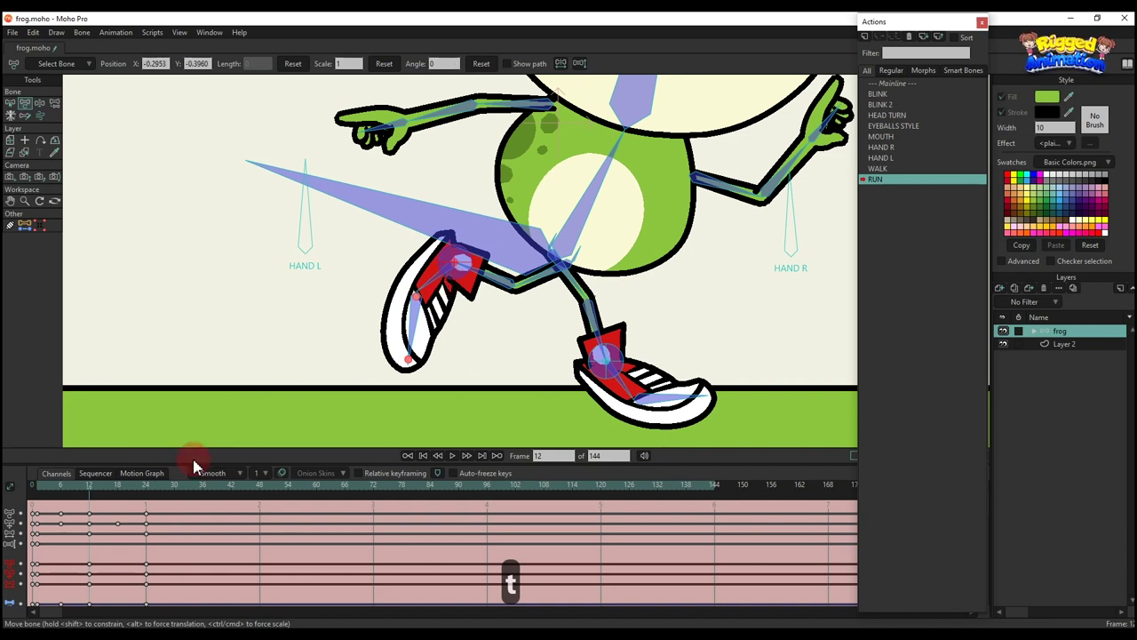
{"action": "left_click", "coordinate": [121, 495]}
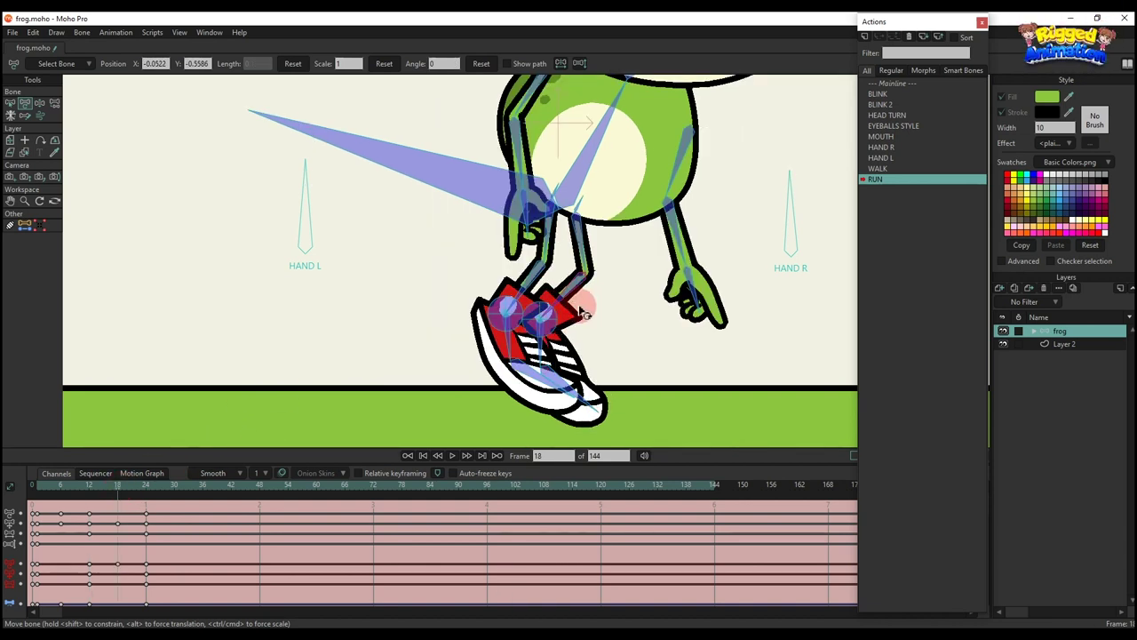
{"action": "left_click_drag", "start_coordinate": [558, 325], "coordinate": [524, 331]}
{"action": "scroll", "coordinate": [558, 298], "scroll_direction": "down", "scroll_amount": 2}
{"action": "scroll", "coordinate": [572, 312], "scroll_direction": "up", "scroll_amount": 2}
Step: Adjust the feet slightly at frame 6, and freeze the full passing poses at frames 6 and 18
{"action": "left_click", "coordinate": [63, 488]}
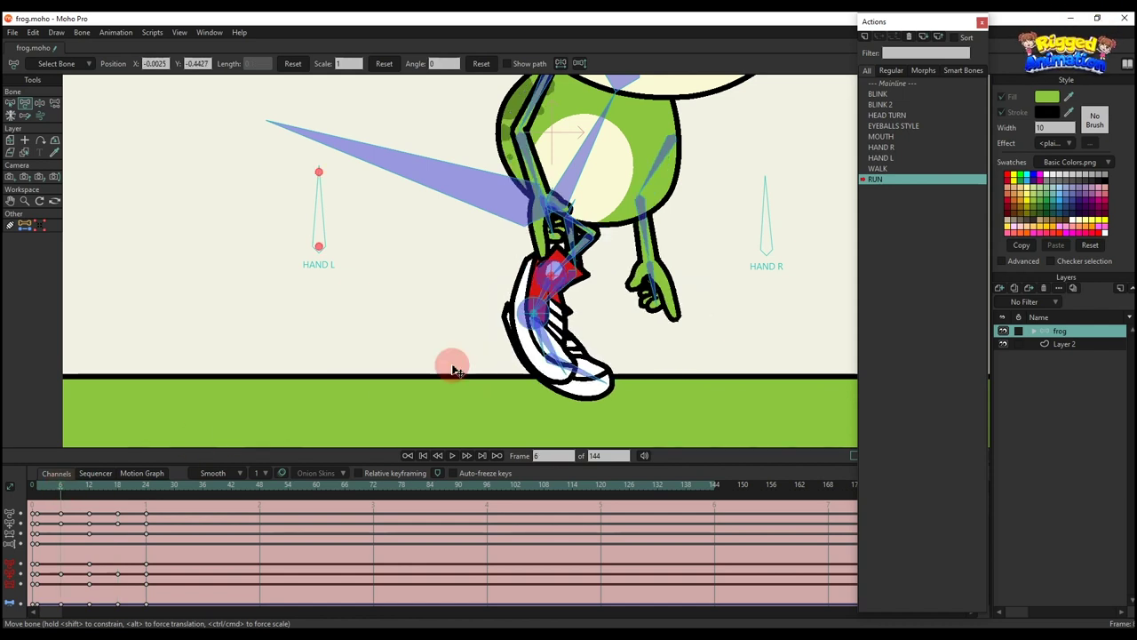
{"action": "left_click_drag", "start_coordinate": [548, 313], "coordinate": [540, 322]}
{"action": "scroll", "coordinate": [541, 322], "scroll_direction": "down", "scroll_amount": 3}
{"action": "left_click", "coordinate": [351, 409]}
{"action": "left_click", "coordinate": [352, 413]}
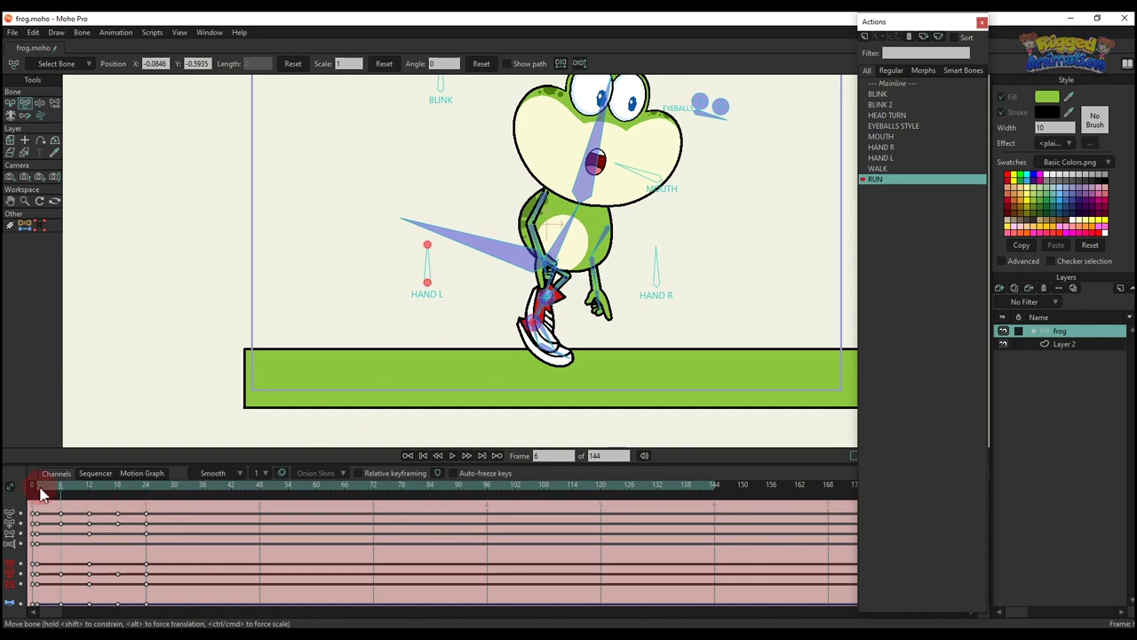
{"action": "left_click_drag", "start_coordinate": [40, 494], "coordinate": [62, 508]}
{"action": "key", "text": "ctrl+f"}
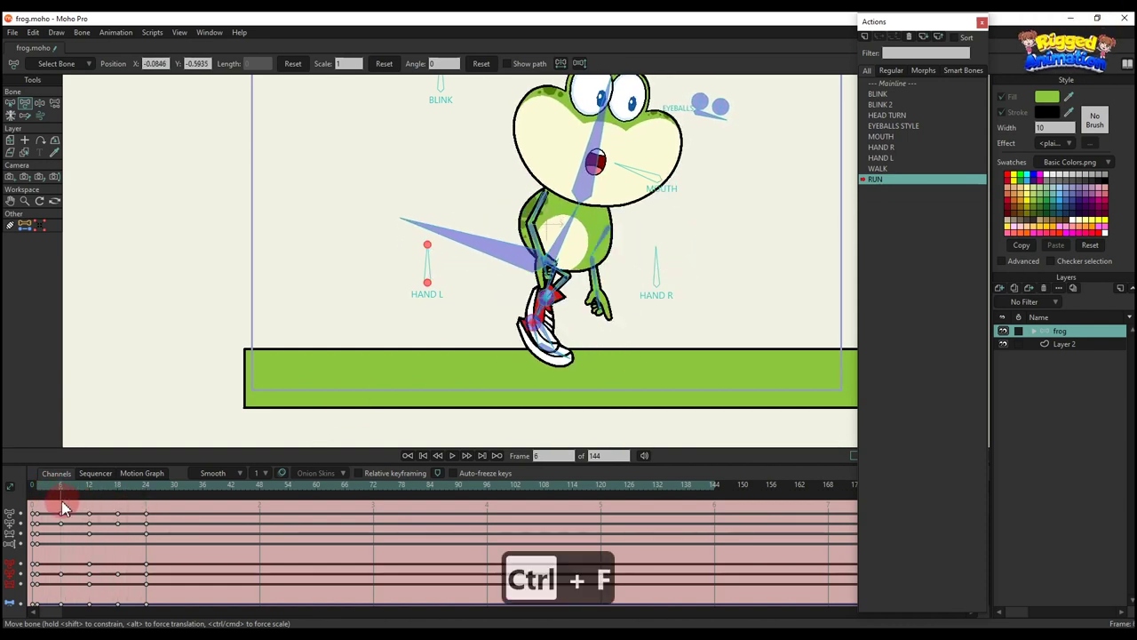
{"action": "left_click", "coordinate": [122, 494]}
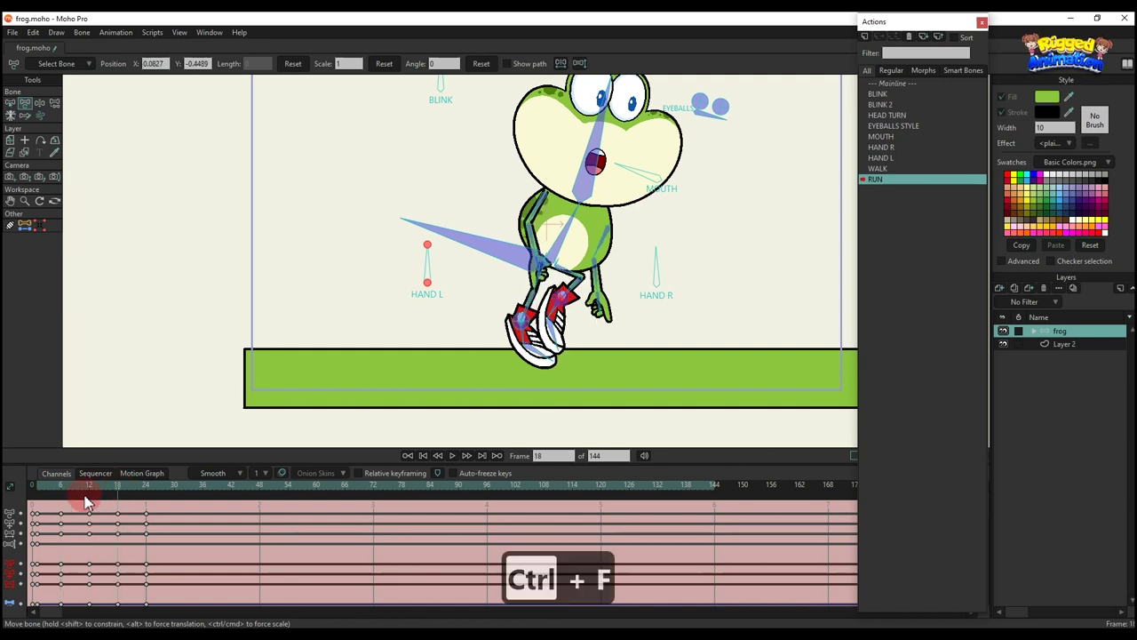
Step: Lower the hip bone slightly at frame 4 and copy its keyframe to frame 15 for the body's dip
{"action": "left_click", "coordinate": [50, 496]}
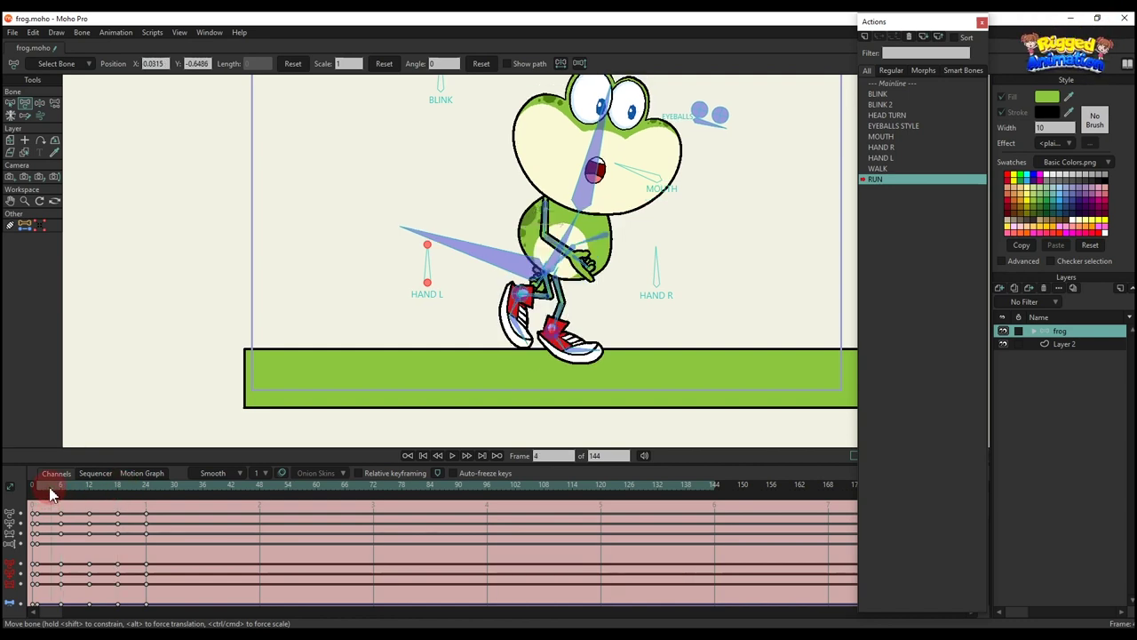
{"action": "key", "text": "z"}
{"action": "left_click_drag", "start_coordinate": [524, 265], "coordinate": [517, 273]}
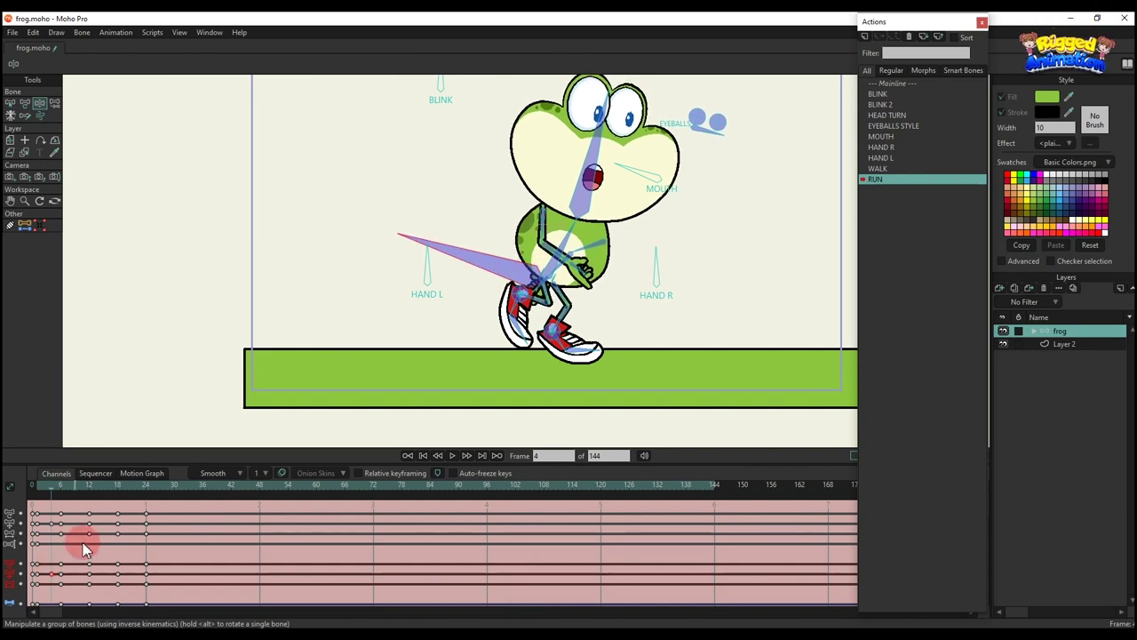
{"action": "key", "text": "ctrl+c"}
{"action": "left_click", "coordinate": [103, 494]}
{"action": "key", "text": "ctrl+v"}
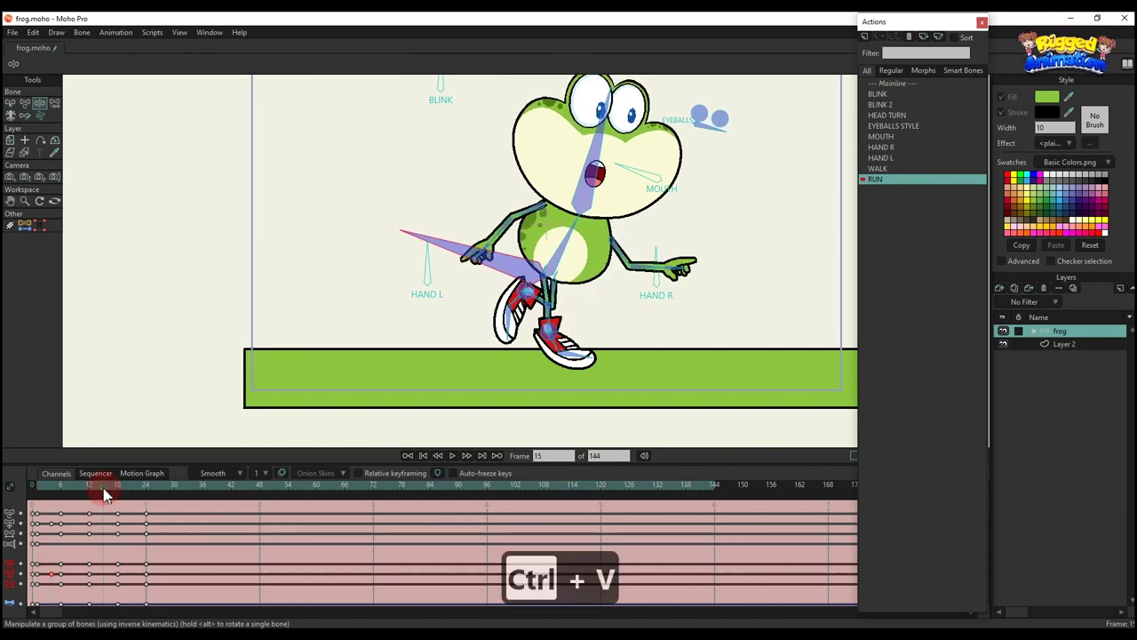
Step: Select all the RUN keyframes and compress their timing so the last pose falls on frame 16
{"action": "scroll", "coordinate": [103, 540], "scroll_direction": "down", "scroll_amount": 3}
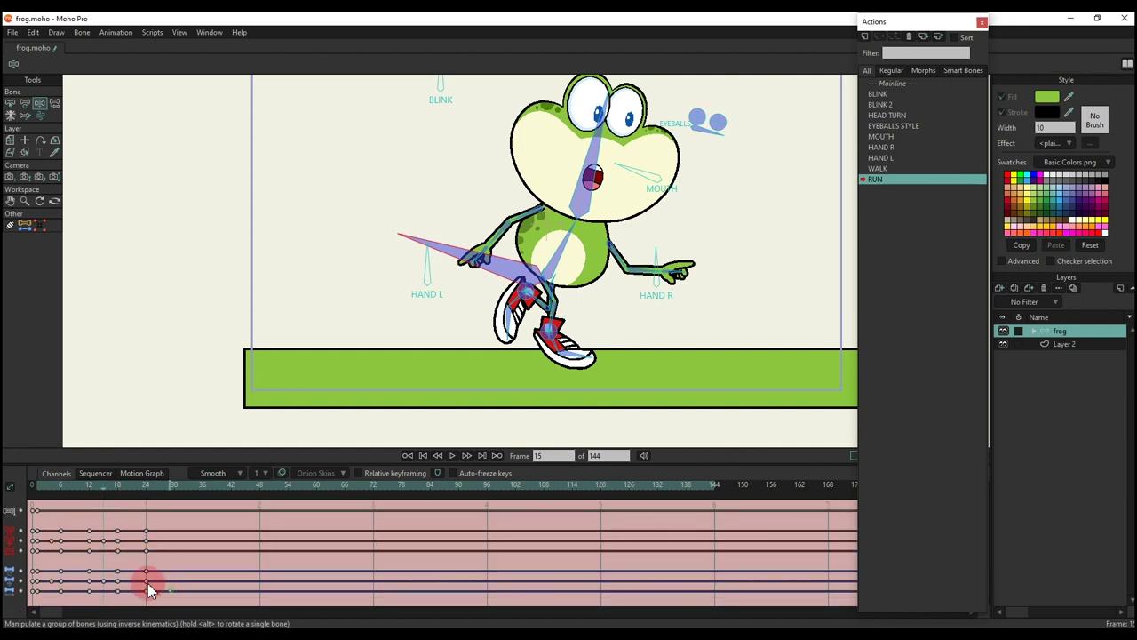
{"action": "left_click_drag", "start_coordinate": [147, 590], "coordinate": [43, 476]}
{"action": "scroll", "coordinate": [147, 517], "scroll_direction": "down", "scroll_amount": 1}
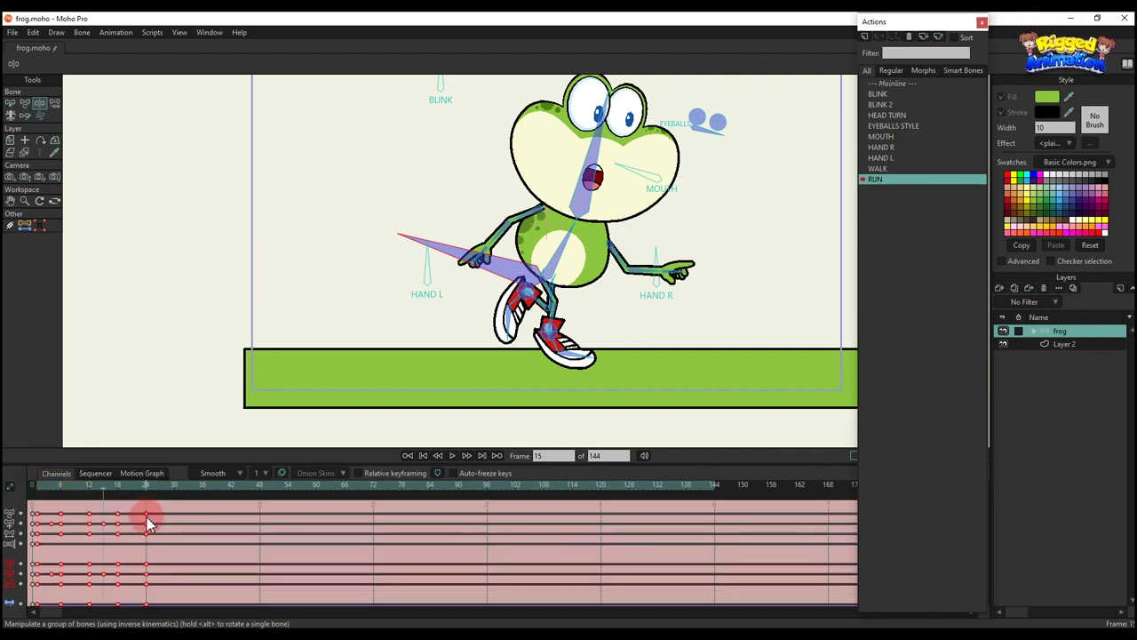
{"action": "left_click_drag", "start_coordinate": [147, 515], "coordinate": [110, 517]}
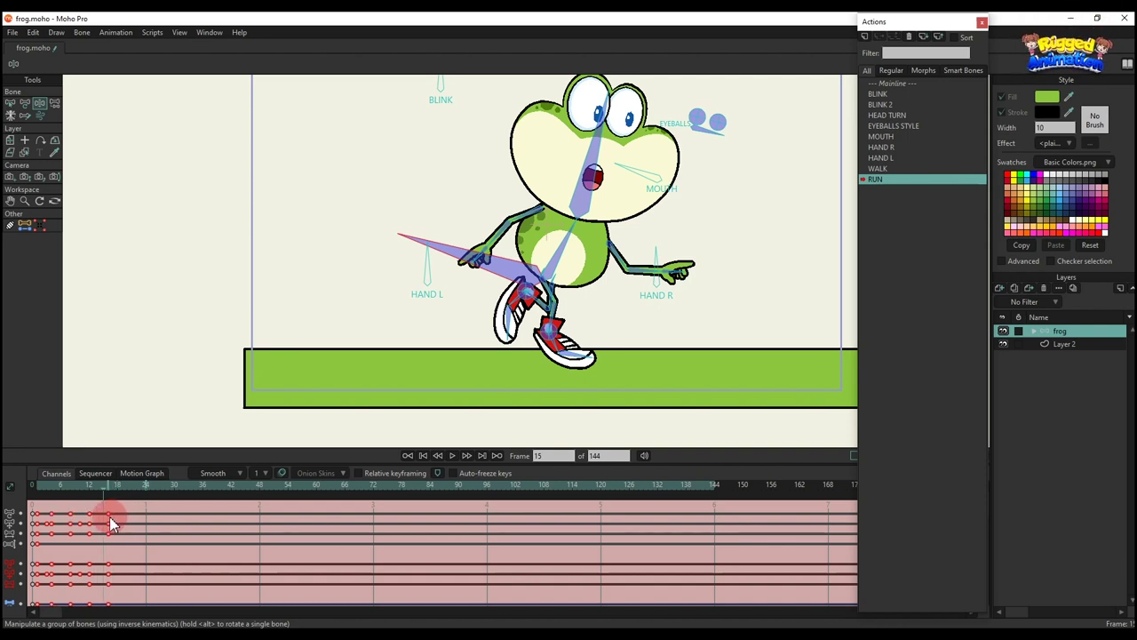
{"action": "left_click_drag", "start_coordinate": [110, 518], "coordinate": [108, 516]}
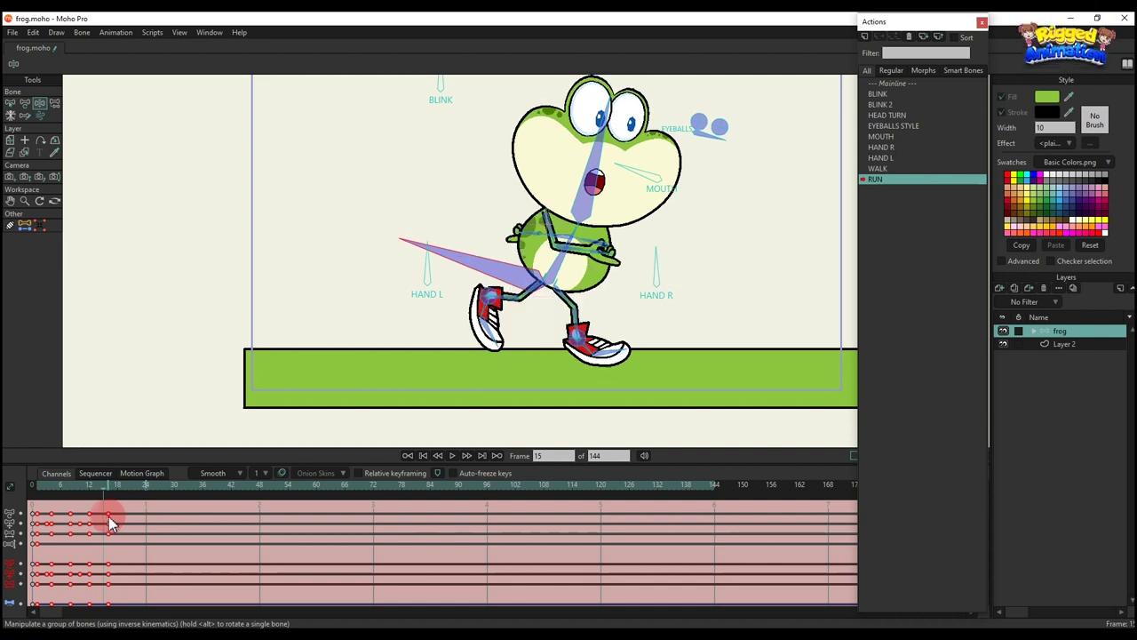
Step: Shift every keyframe after frame 1 one frame later so the cycle ends at frame 17, and play back the run
{"action": "scroll", "coordinate": [132, 534], "scroll_direction": "down", "scroll_amount": 2}
{"action": "left_click_drag", "start_coordinate": [142, 596], "coordinate": [58, 520]}
{"action": "scroll", "coordinate": [64, 517], "scroll_direction": "down", "scroll_amount": 1}
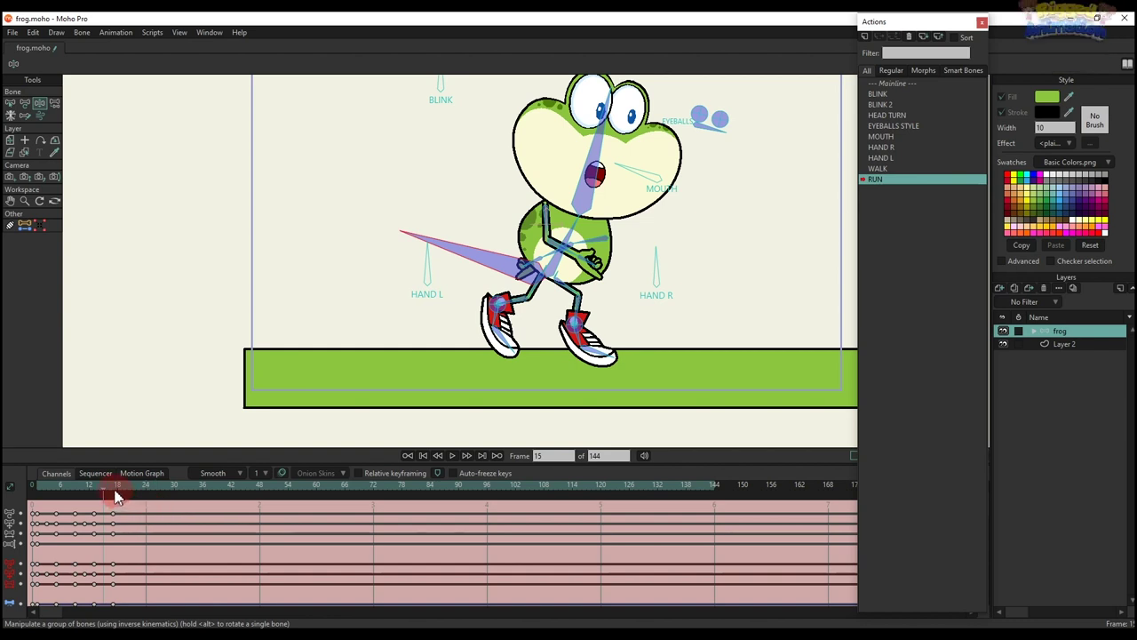
{"action": "left_click", "coordinate": [45, 486]}
{"action": "key", "text": "space"}
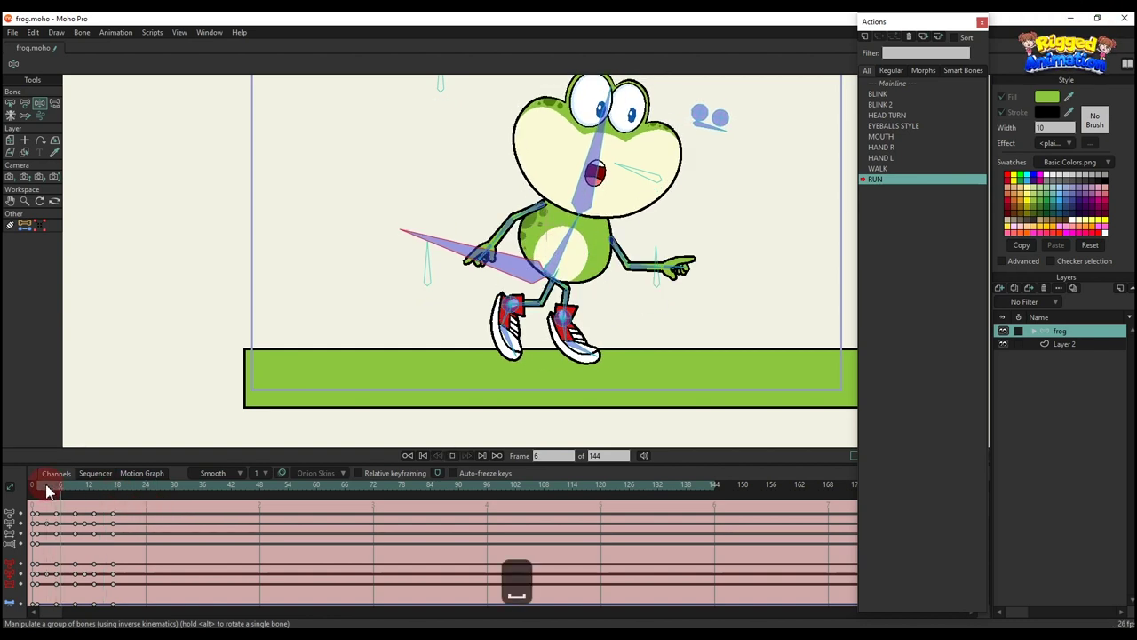
Step: Stop the run playback and slightly rotate the foot bones at frame 5 with the Transform Bone tool
{"action": "scroll", "coordinate": [453, 311], "scroll_direction": "down", "scroll_amount": 3}
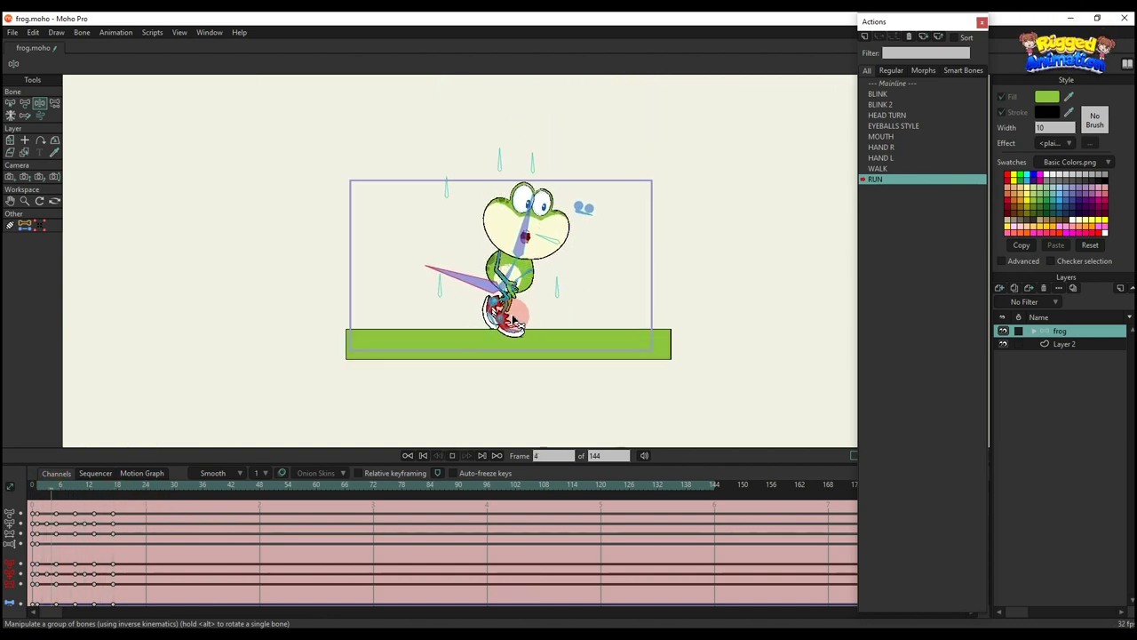
{"action": "scroll", "coordinate": [521, 318], "scroll_direction": "up", "scroll_amount": 2}
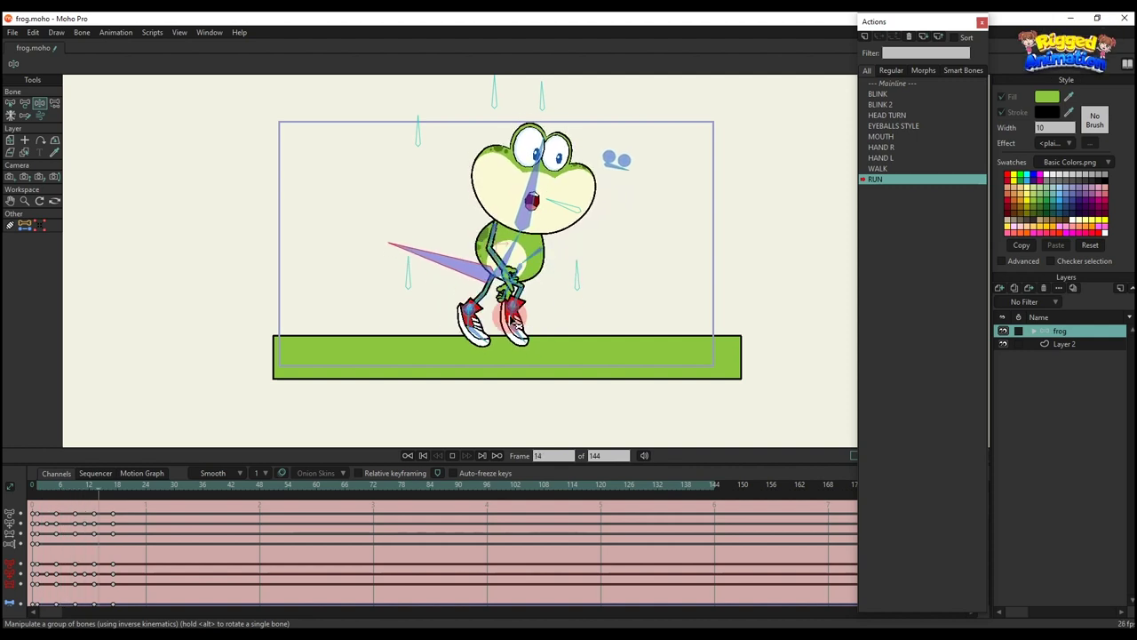
{"action": "key", "text": "space"}
{"action": "left_click", "coordinate": [56, 488]}
{"action": "key", "text": "t"}
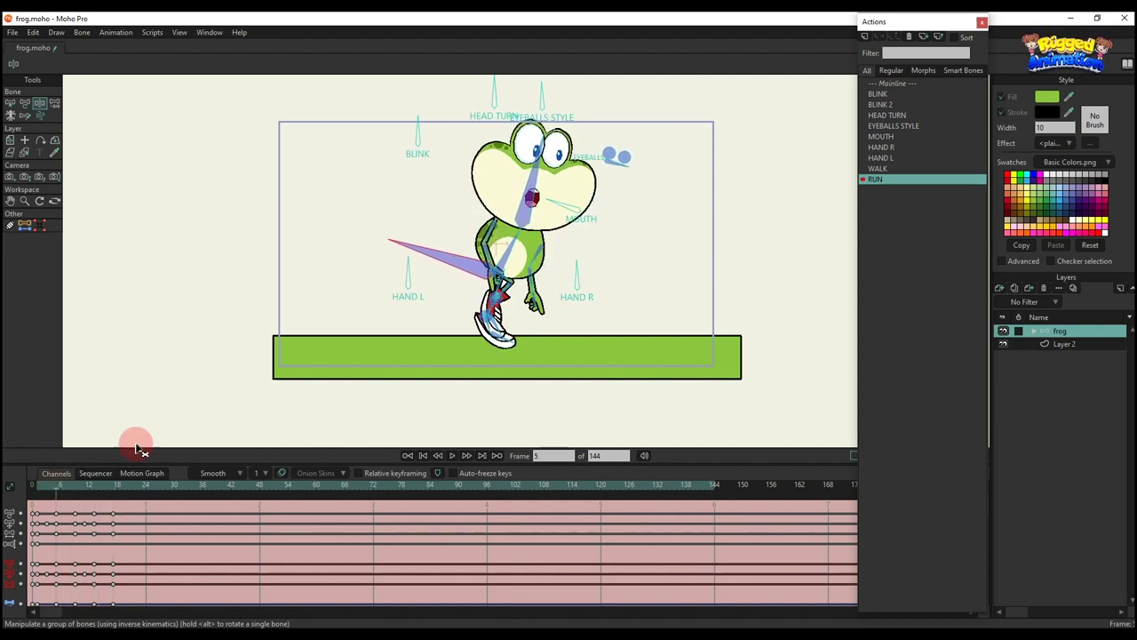
{"action": "scroll", "coordinate": [539, 279], "scroll_direction": "up", "scroll_amount": 5}
{"action": "left_click_drag", "start_coordinate": [594, 291], "coordinate": [585, 289]}
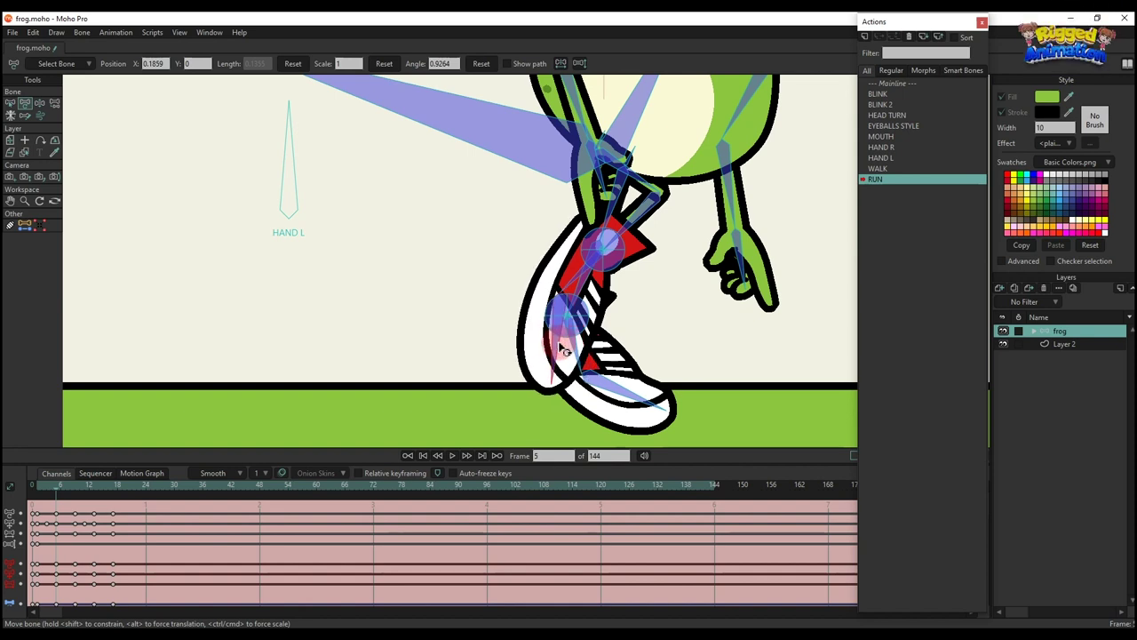
{"action": "scroll", "coordinate": [559, 349], "scroll_direction": "down", "scroll_amount": 3}
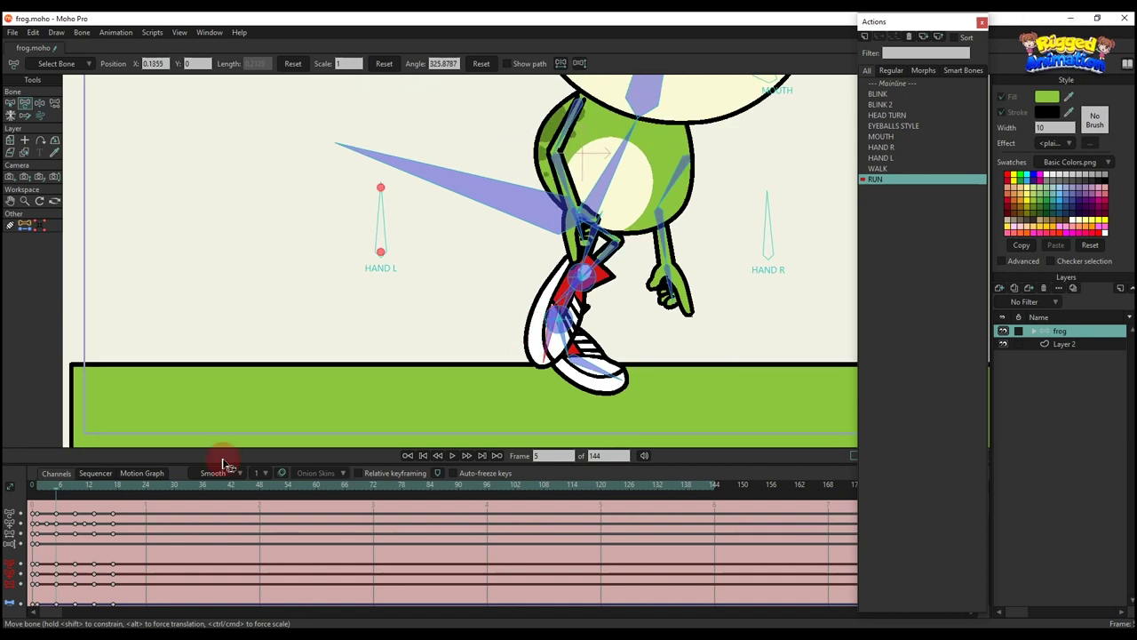
Step: Adjust the lifted foot's bone slightly at frame 13 to match the other passing pose, and play back the run
{"action": "left_click", "coordinate": [95, 488]}
{"action": "scroll", "coordinate": [587, 320], "scroll_direction": "up", "scroll_amount": 3}
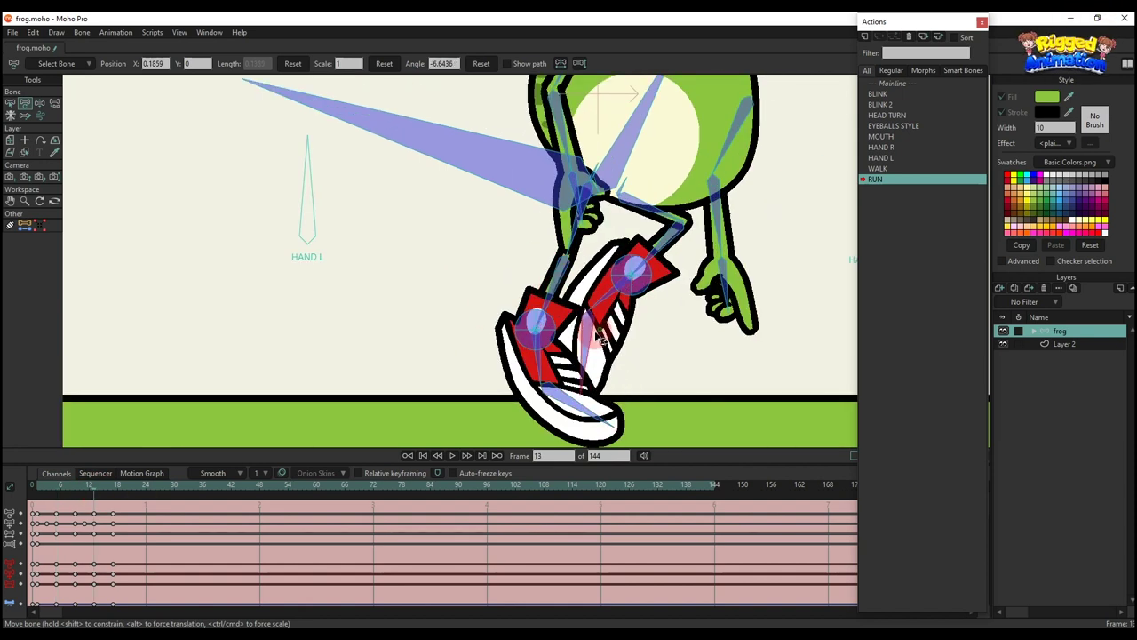
{"action": "scroll", "coordinate": [586, 346], "scroll_direction": "down", "scroll_amount": 5}
{"action": "key", "text": "space"}
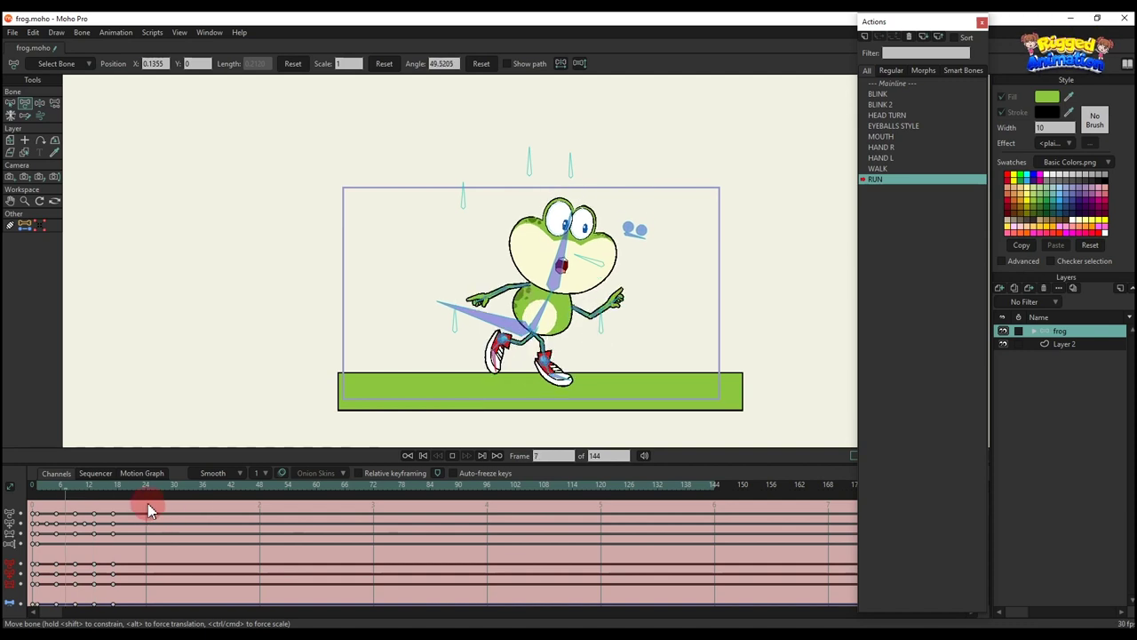
{"action": "key", "text": "space"}
Step: Set all frame 17 keyframes to Cycle interpolation with Relative 16 and Additive cycle off, and play back the looping run
{"action": "left_click_drag", "start_coordinate": [126, 576], "coordinate": [112, 515]}
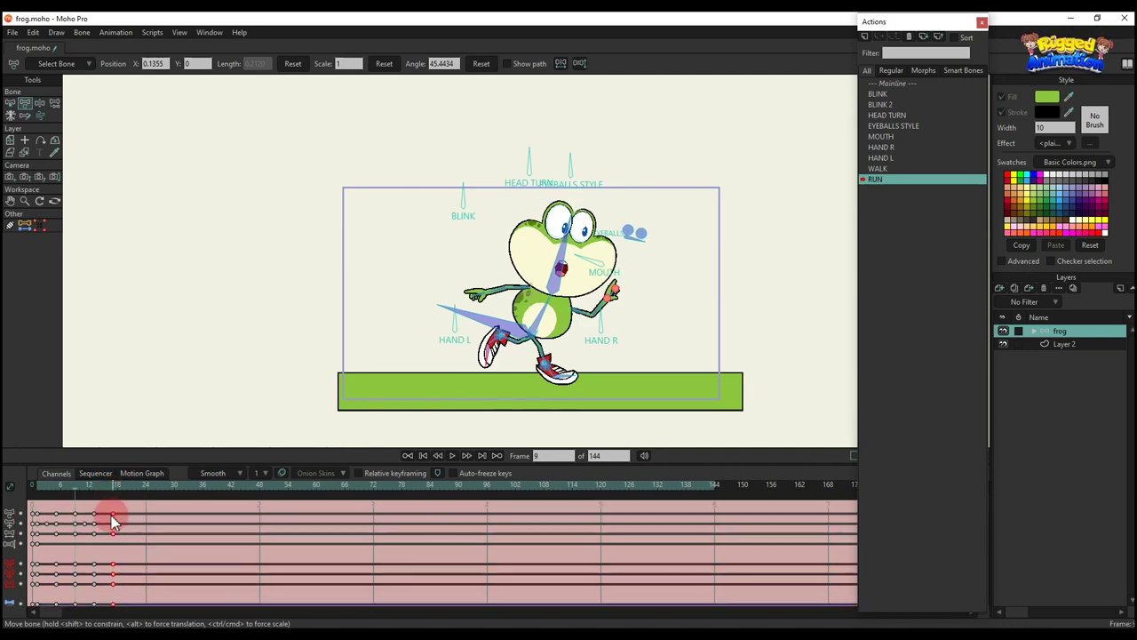
{"action": "right_click", "coordinate": [114, 521]}
{"action": "left_click", "coordinate": [145, 527]}
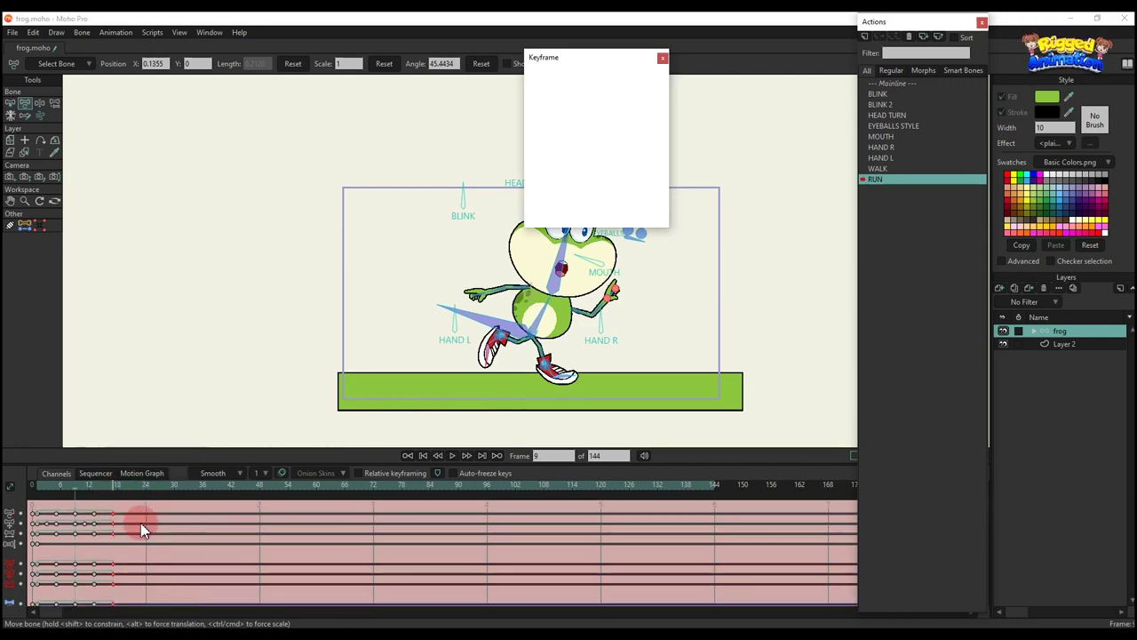
{"action": "left_click", "coordinate": [542, 155]}
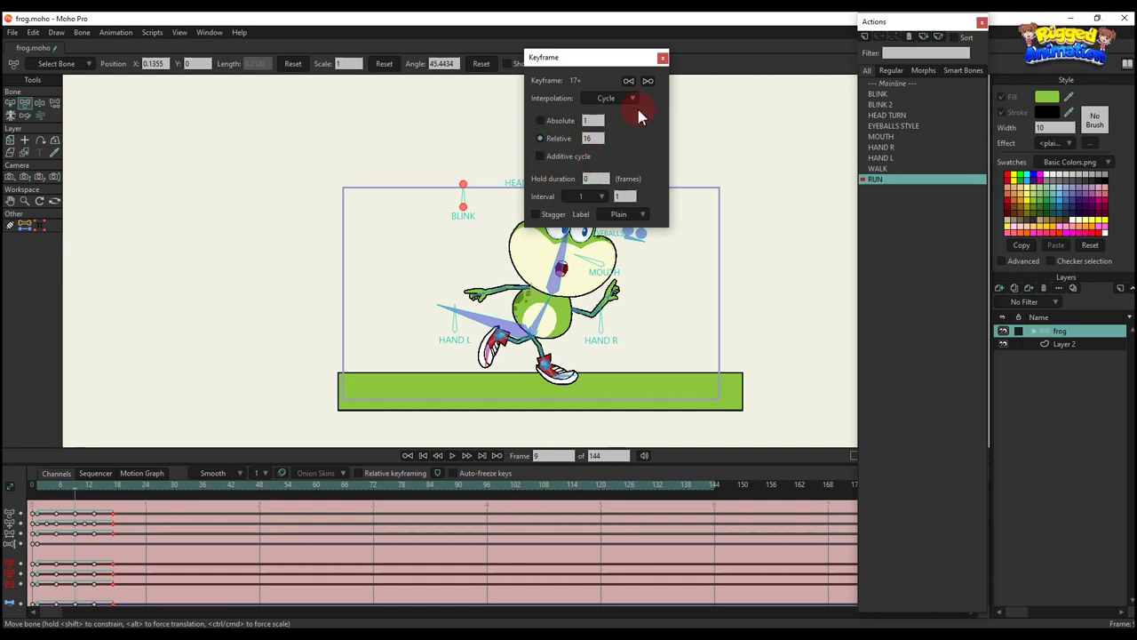
{"action": "left_click", "coordinate": [662, 58]}
{"action": "key", "text": "space"}
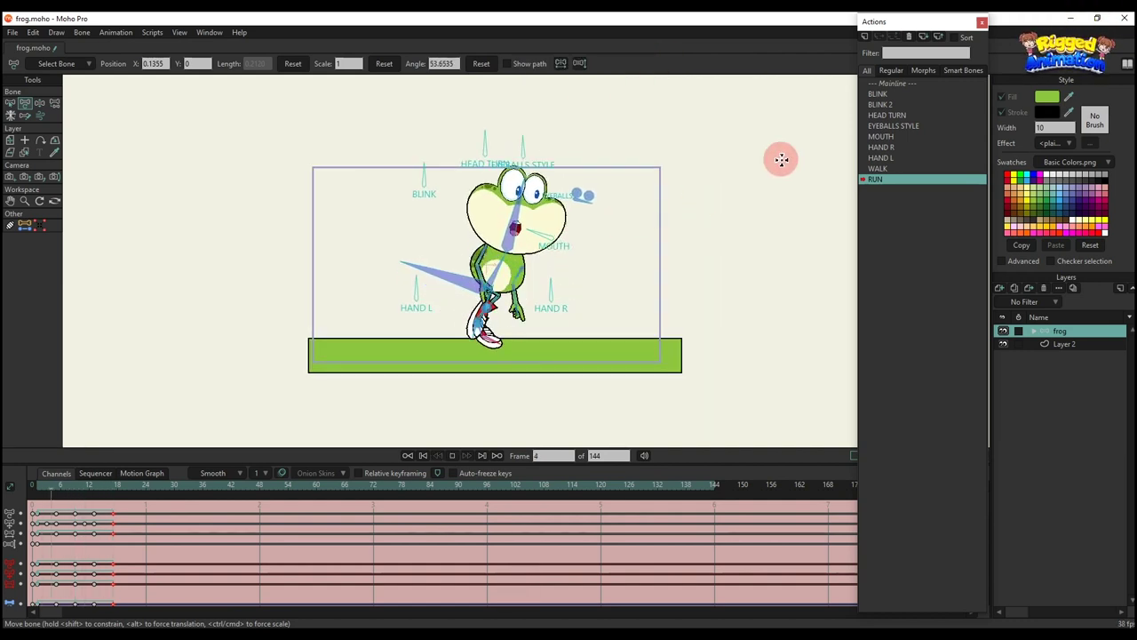
Step: Return to the Mainline timeline, insert the WALK action at frame 3, and play it back
{"action": "double_click", "coordinate": [893, 86]}
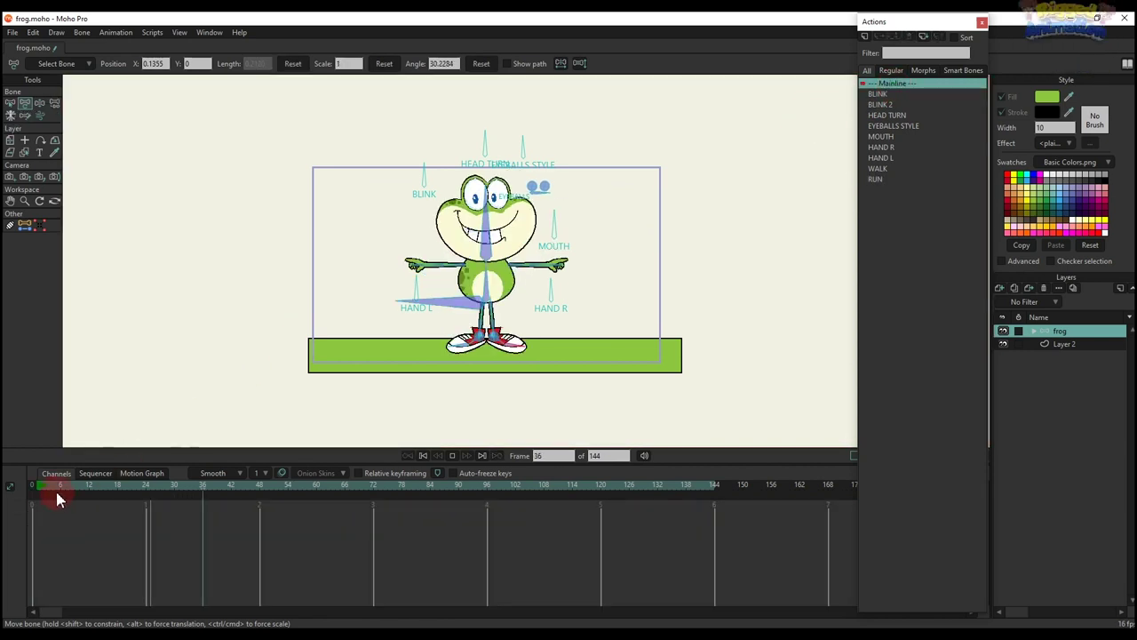
{"action": "left_click", "coordinate": [878, 169]}
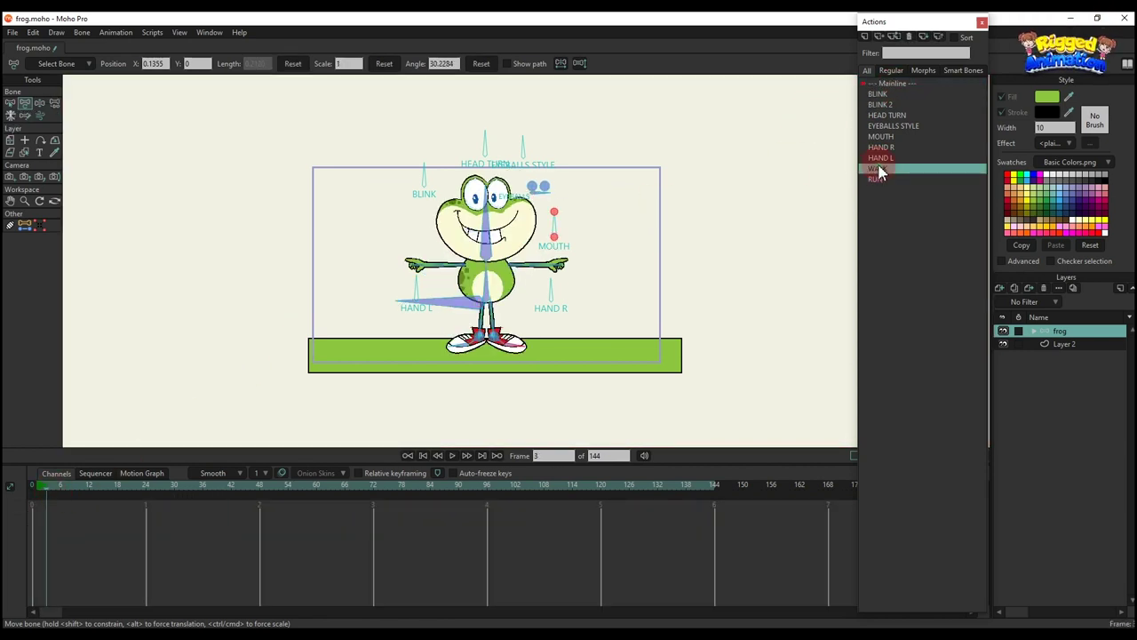
{"action": "left_click", "coordinate": [879, 38]}
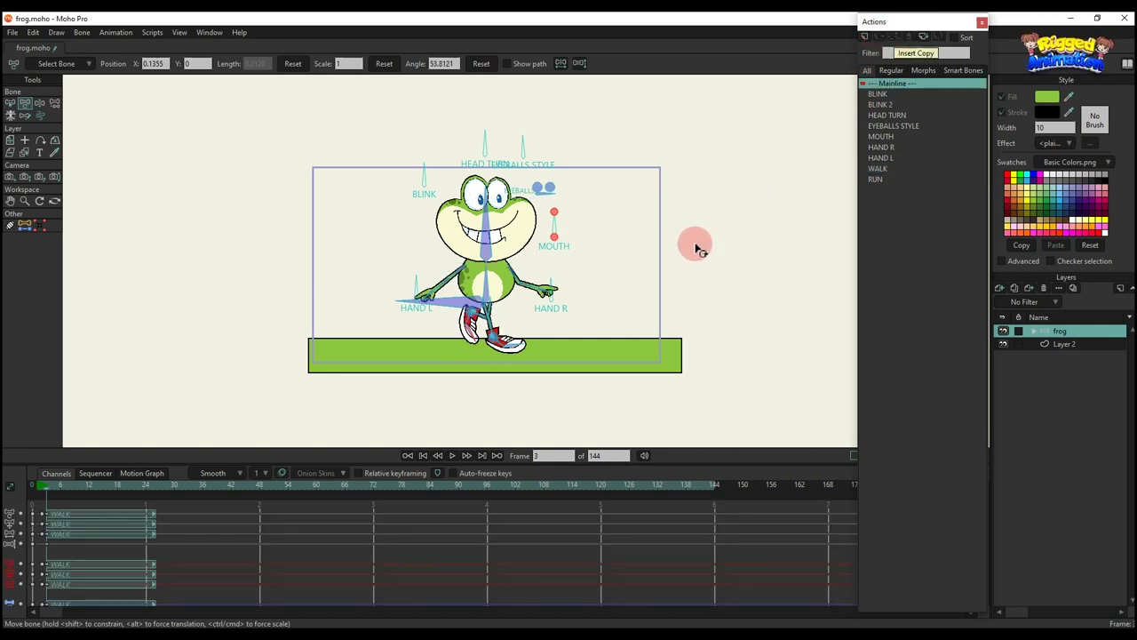
{"action": "key", "text": "space"}
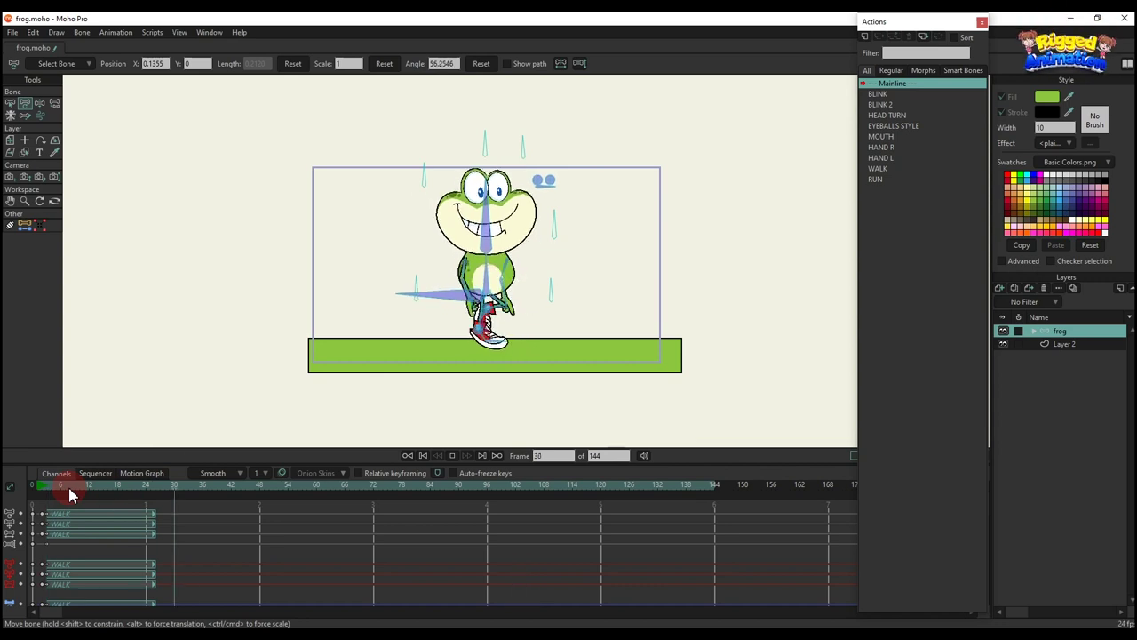
{"action": "key", "text": "space"}
Step: Key the BLINK bone open at frame 48, rotate it to 160° at frame 51, and copy that closed key to frame 54
{"action": "scroll", "coordinate": [447, 157], "scroll_direction": "up", "scroll_amount": 2}
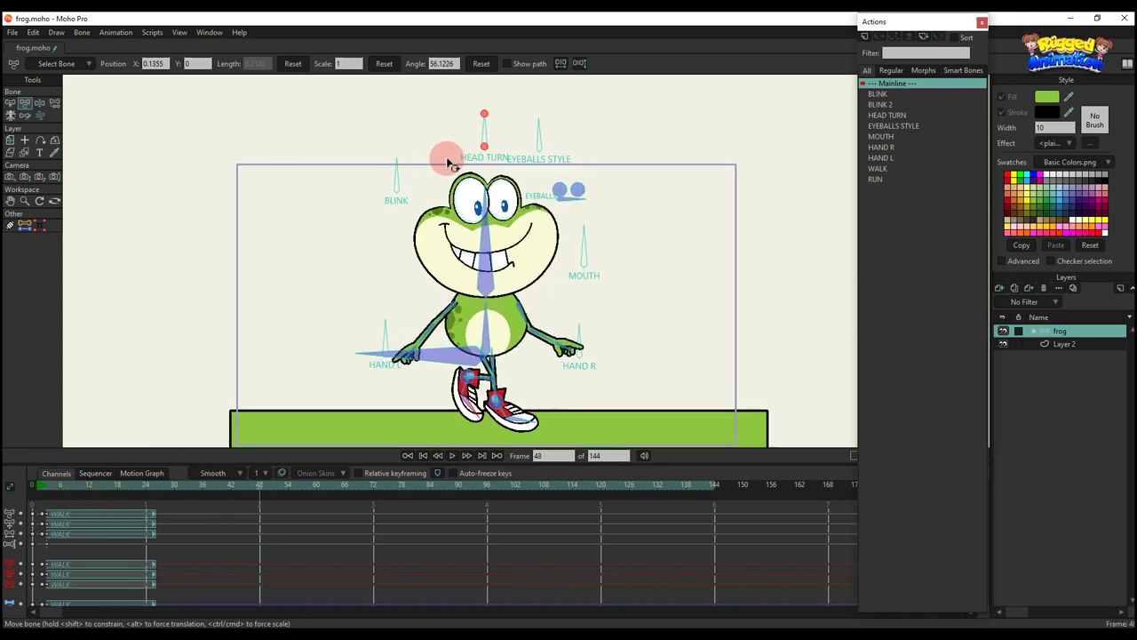
{"action": "left_click", "coordinate": [398, 173]}
{"action": "left_click", "coordinate": [281, 486]}
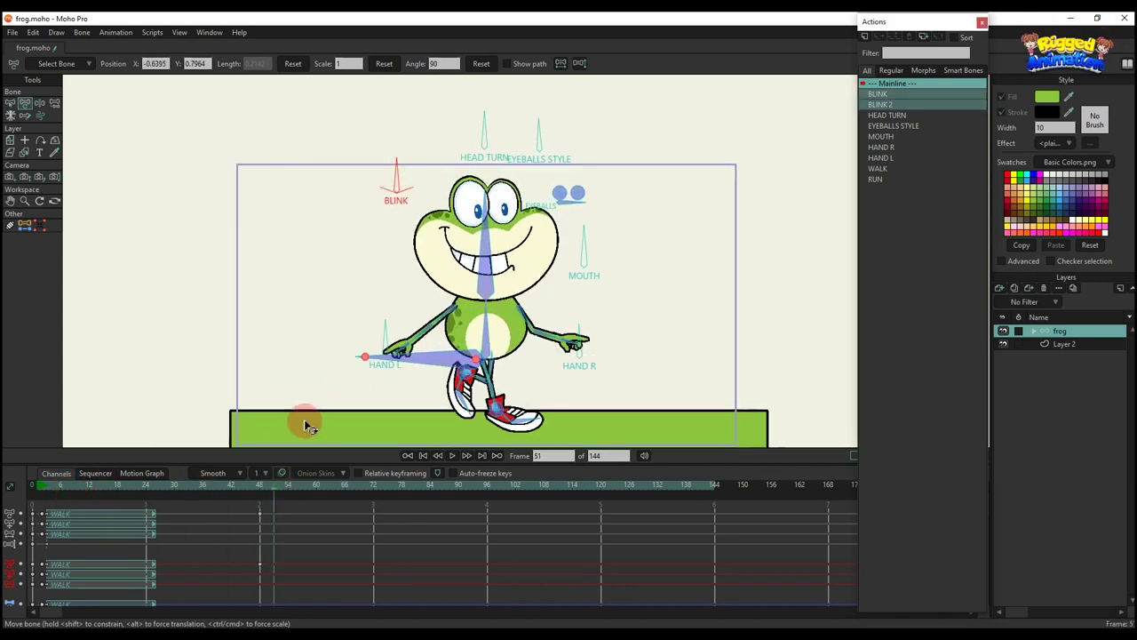
{"action": "left_click_drag", "start_coordinate": [399, 173], "coordinate": [364, 219]}
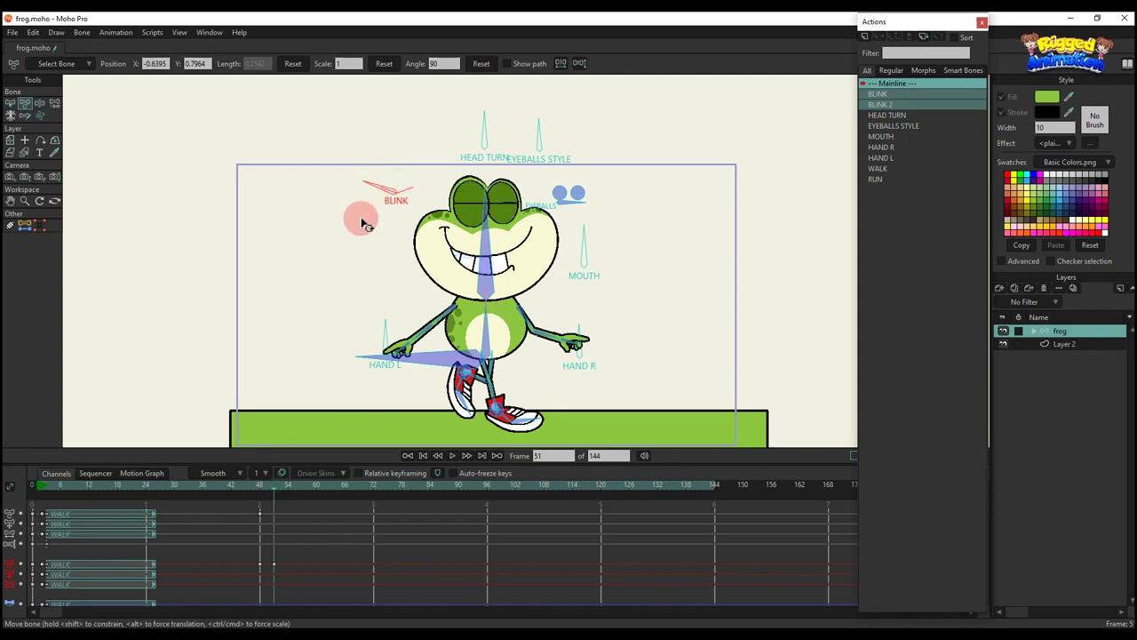
{"action": "key", "text": "ctrl+c"}
{"action": "left_click", "coordinate": [287, 486]}
{"action": "key", "text": "ctrl+v"}
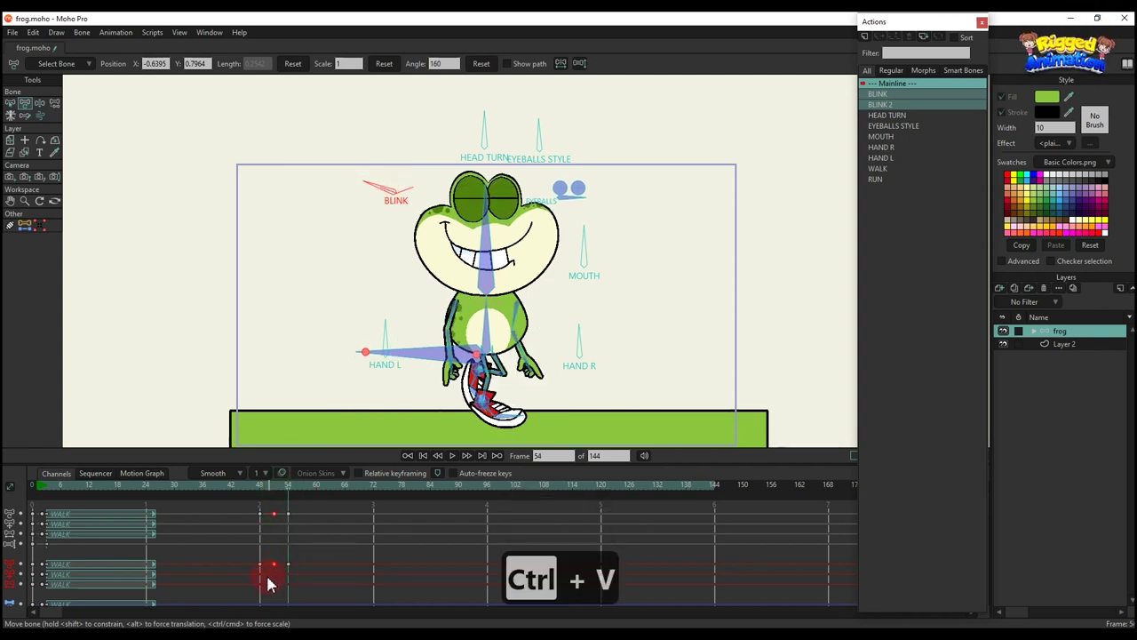
Step: Copy the open-eyes BLINK keyframe from frame 48 to frame 57 and scrub through the blink
{"action": "left_click_drag", "start_coordinate": [267, 575], "coordinate": [254, 506]}
{"action": "key", "text": "ctrl+c"}
{"action": "left_click", "coordinate": [301, 488]}
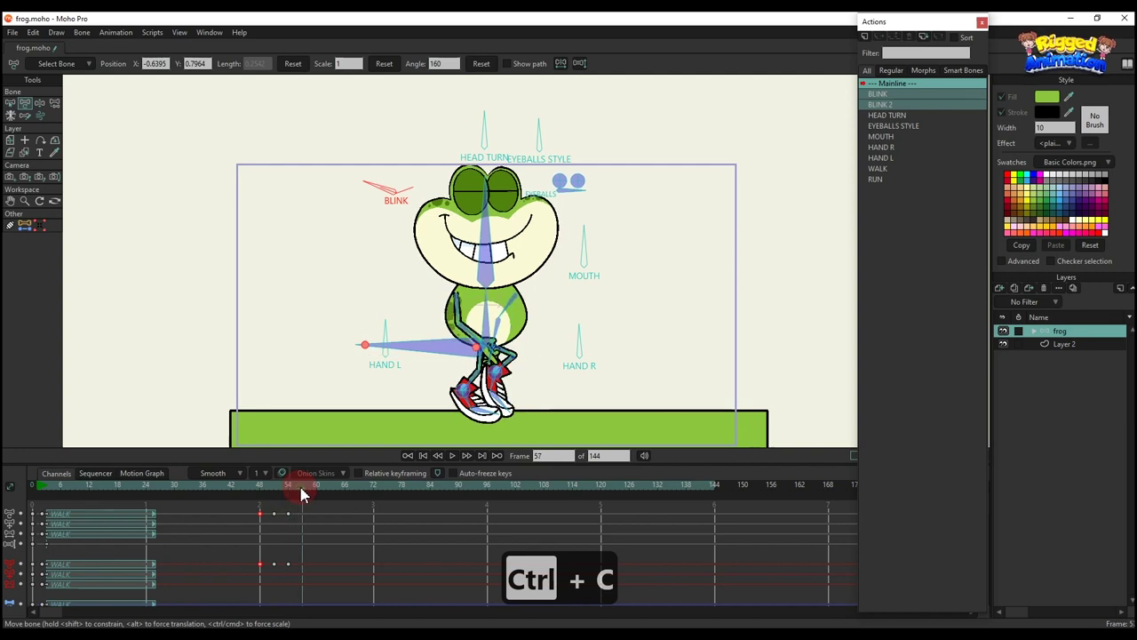
{"action": "key", "text": "ctrl+v"}
{"action": "left_click_drag", "start_coordinate": [258, 491], "coordinate": [317, 505]}
Step: Copy the four BLINK keyframes and paste them starting at frame 86
{"action": "left_click_drag", "start_coordinate": [334, 576], "coordinate": [233, 499]}
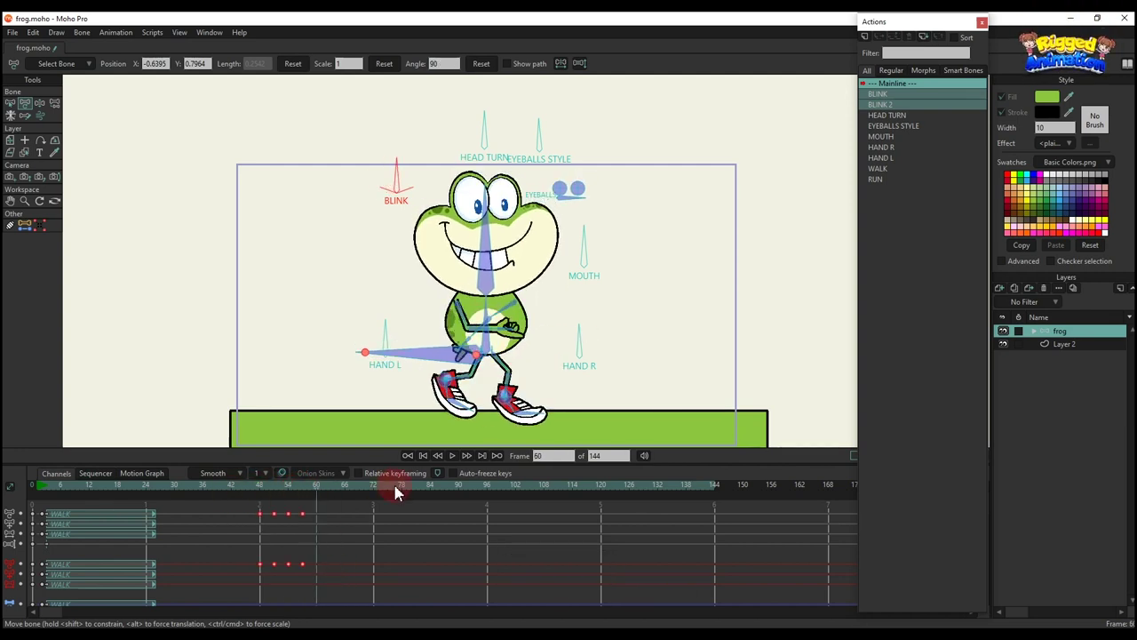
{"action": "key", "text": "ctrl+c"}
{"action": "left_click", "coordinate": [436, 487]}
{"action": "key", "text": "ctrl+v"}
{"action": "left_click", "coordinate": [500, 542]}
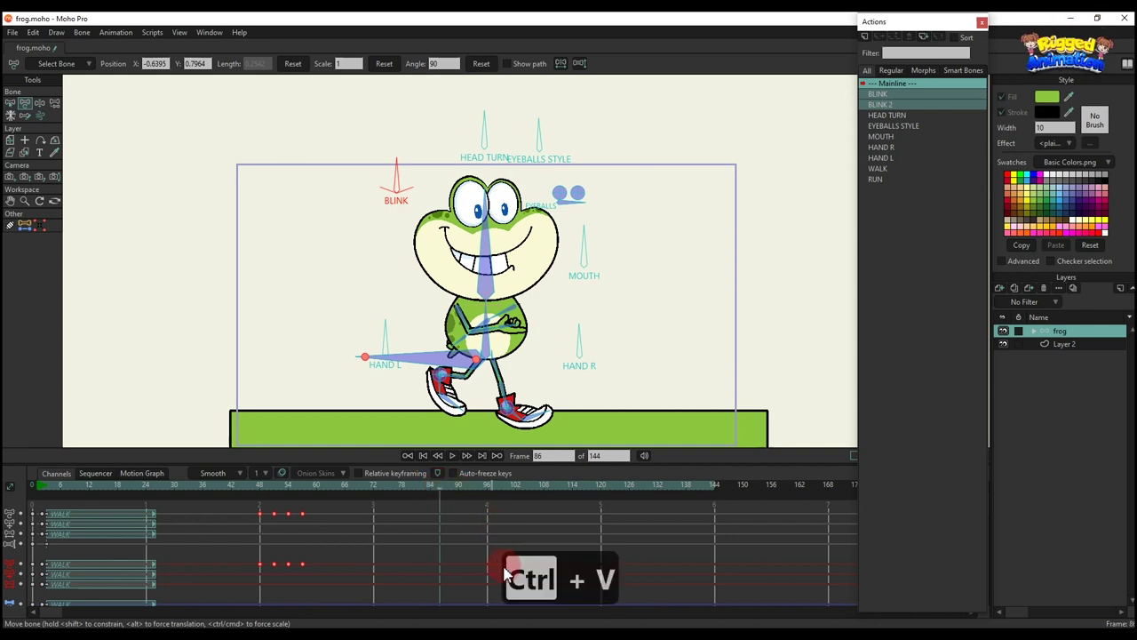
Step: Set the last BLINK keyframe at frame 95 to Cycle interpolation with Absolute 58, and play back the repeating blink
{"action": "left_click_drag", "start_coordinate": [503, 574], "coordinate": [477, 513]}
{"action": "scroll", "coordinate": [485, 519], "scroll_direction": "down", "scroll_amount": 1}
{"action": "scroll", "coordinate": [486, 524], "scroll_direction": "up", "scroll_amount": 1}
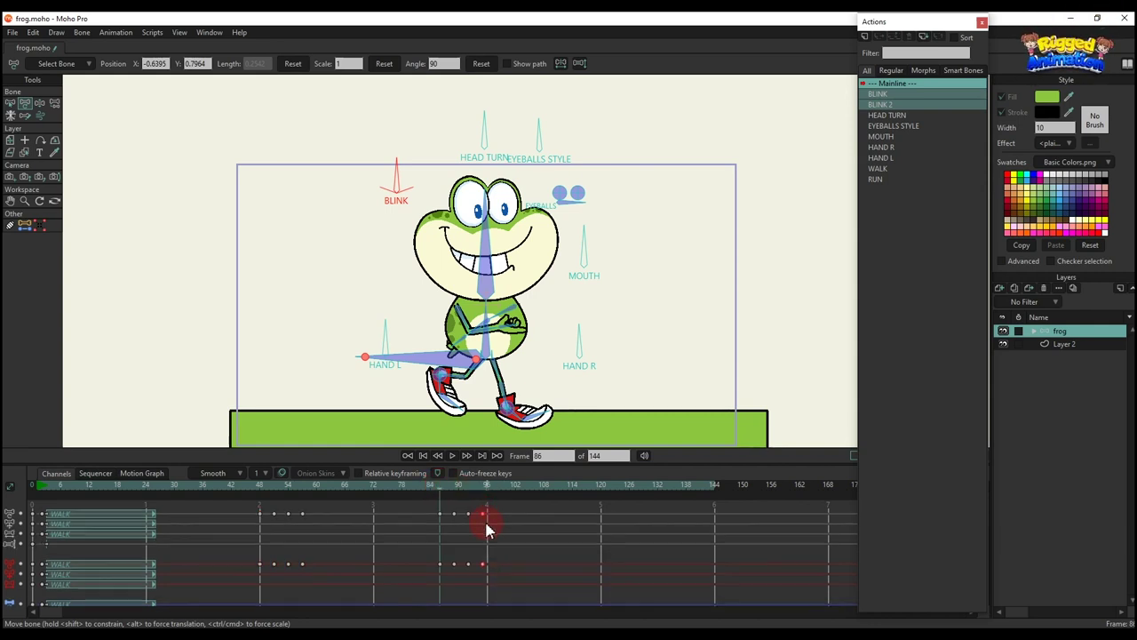
{"action": "right_click", "coordinate": [484, 519]}
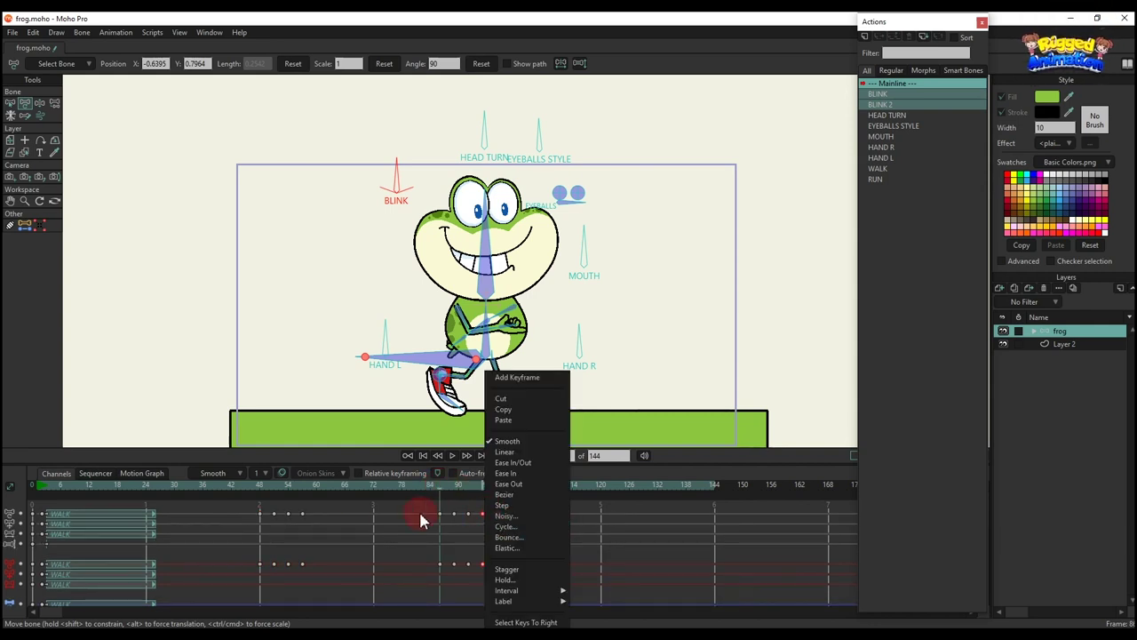
{"action": "left_click", "coordinate": [505, 526]}
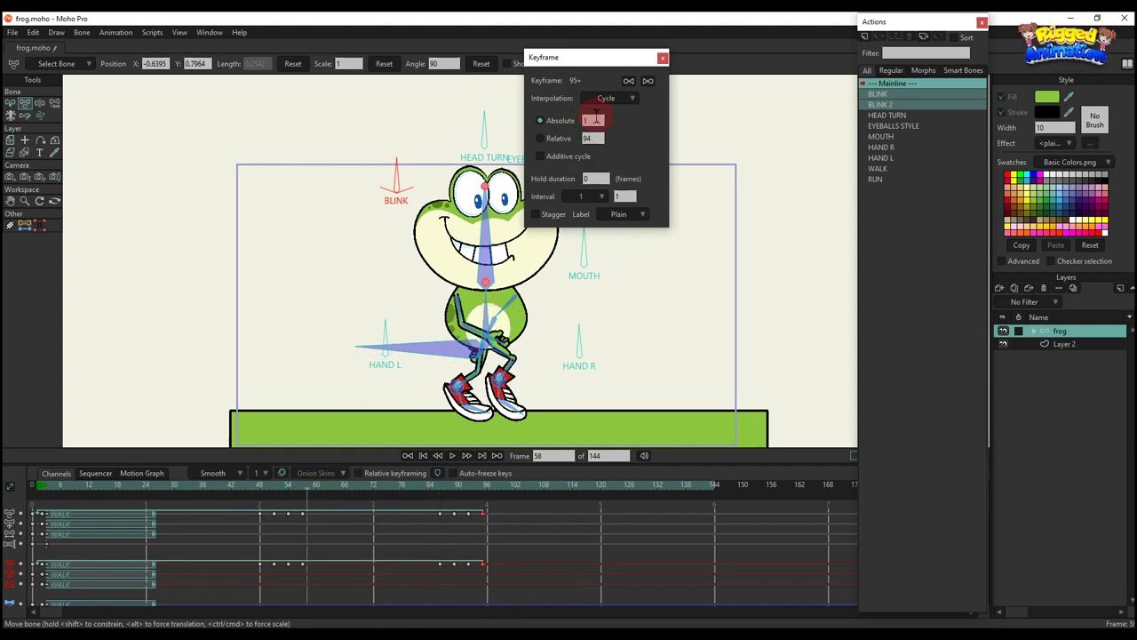
{"action": "type", "text": "58"}
{"action": "key", "text": "Return"}
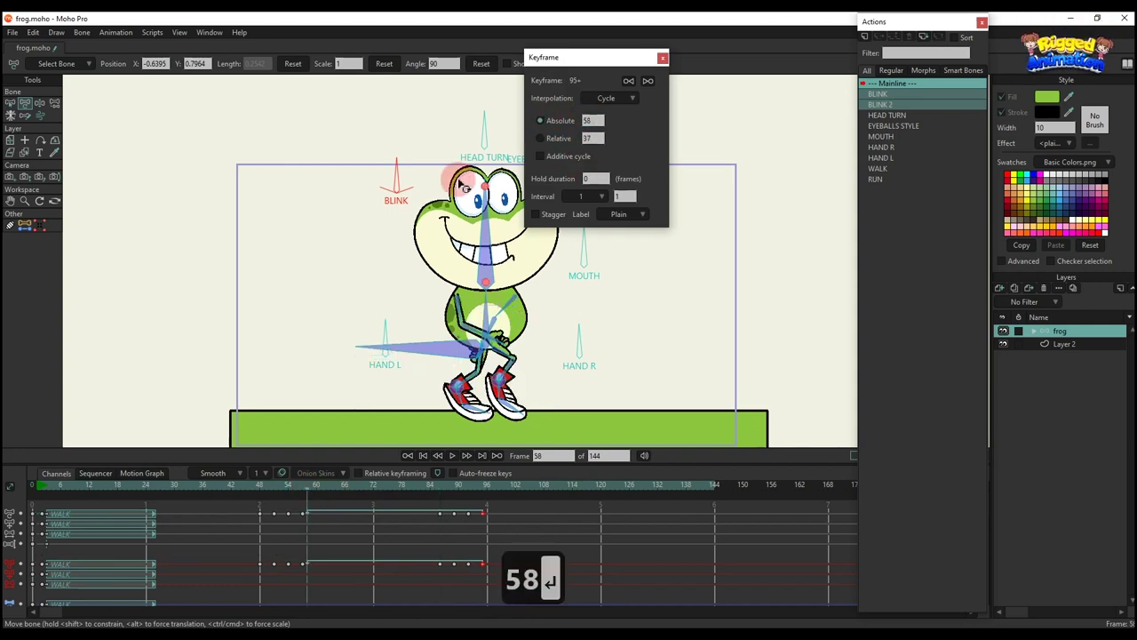
{"action": "left_click", "coordinate": [663, 58]}
{"action": "scroll", "coordinate": [613, 302], "scroll_direction": "down", "scroll_amount": 2}
{"action": "key", "text": "space"}
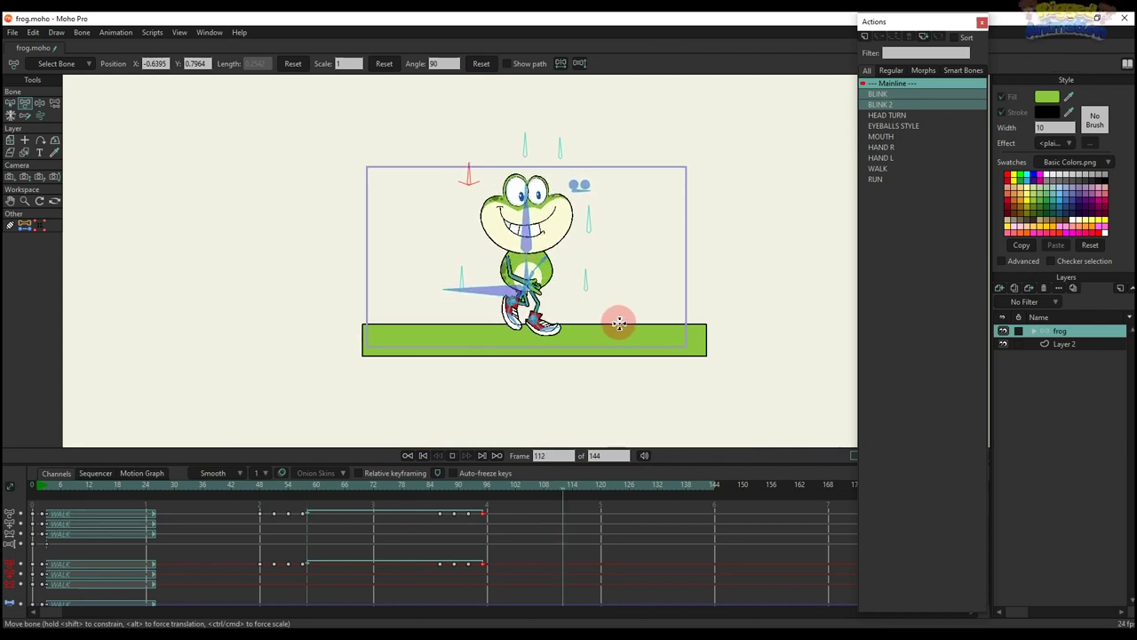
{"action": "key", "text": "space"}
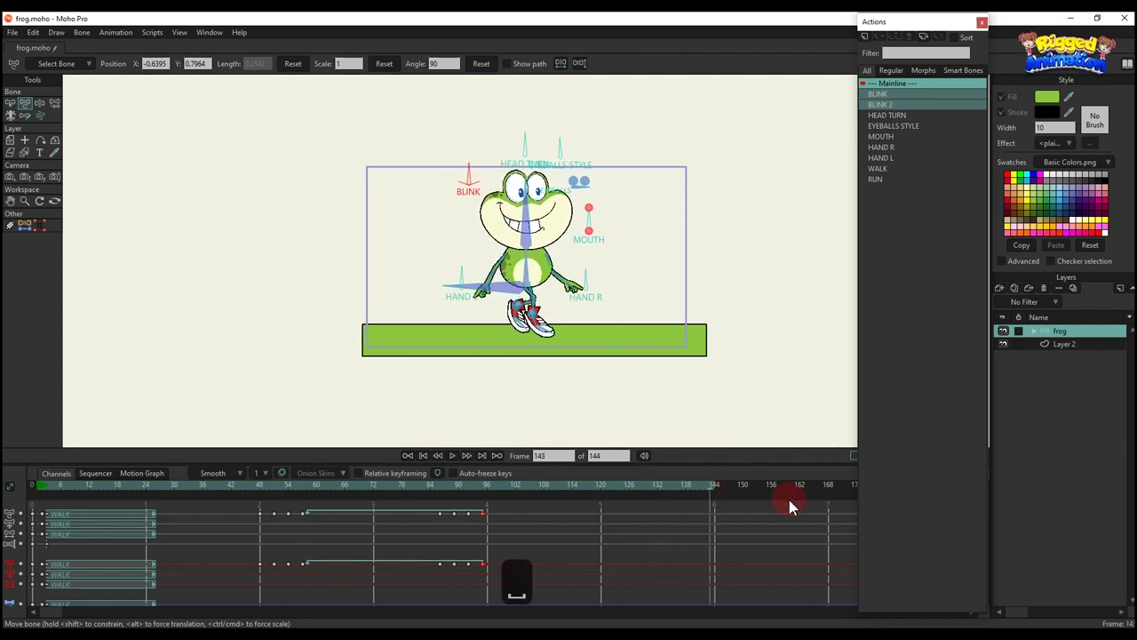
Step: Set the animation's end frame to 300
{"action": "left_click_drag", "start_coordinate": [606, 455], "coordinate": [455, 435]}
{"action": "type", "text": "300"}
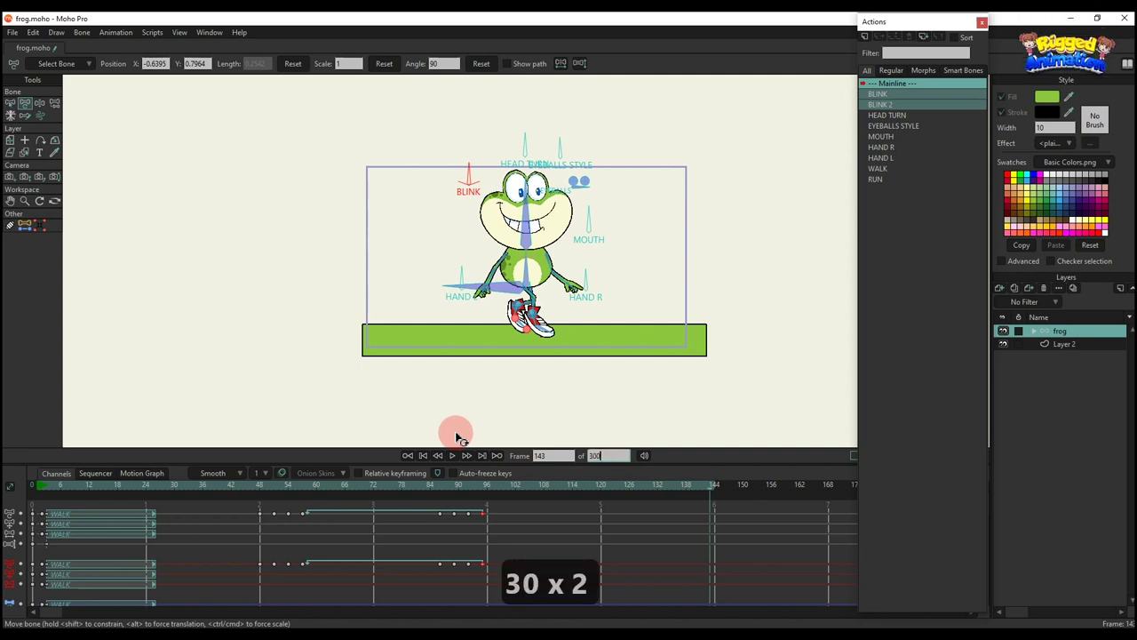
{"action": "key", "text": "Return"}
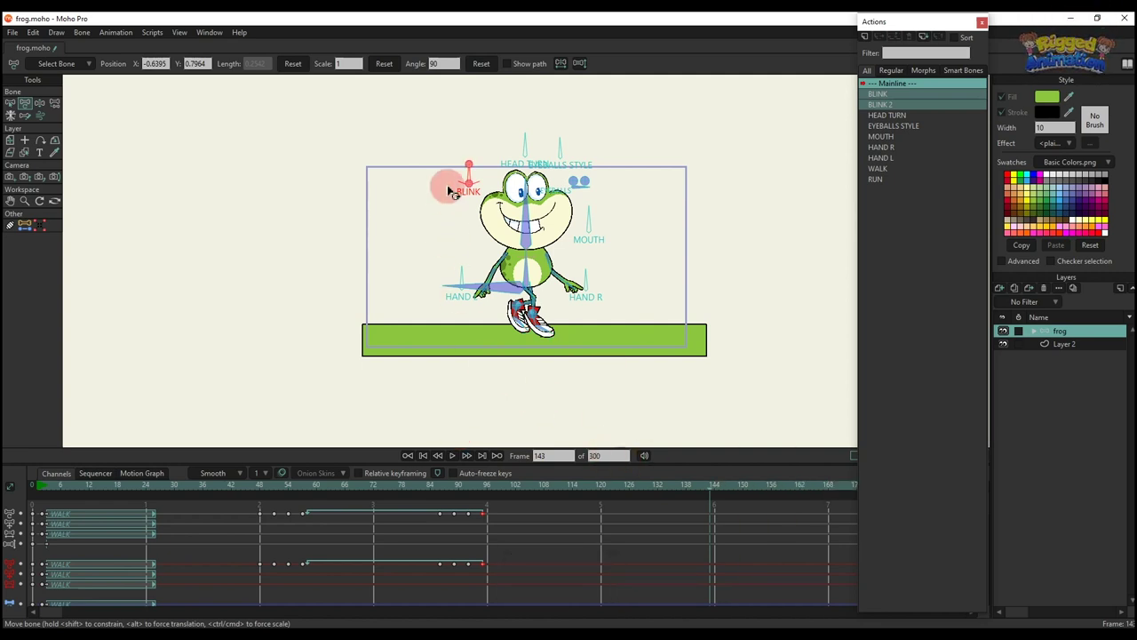
Step: Key the HEAD TURN bone at frame 143, rotate it to 160° at frame 149, and play back the head turn
{"action": "scroll", "coordinate": [548, 118], "scroll_direction": "up", "scroll_amount": 3}
{"action": "left_click", "coordinate": [508, 153]}
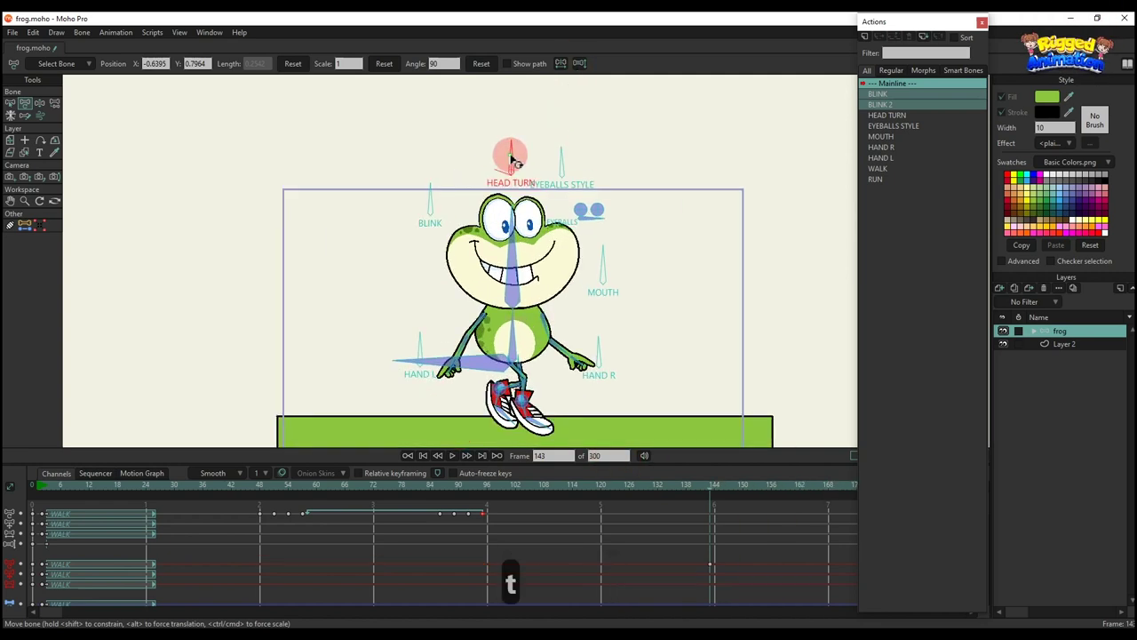
{"action": "left_click", "coordinate": [741, 487]}
{"action": "left_click_drag", "start_coordinate": [512, 158], "coordinate": [478, 168]}
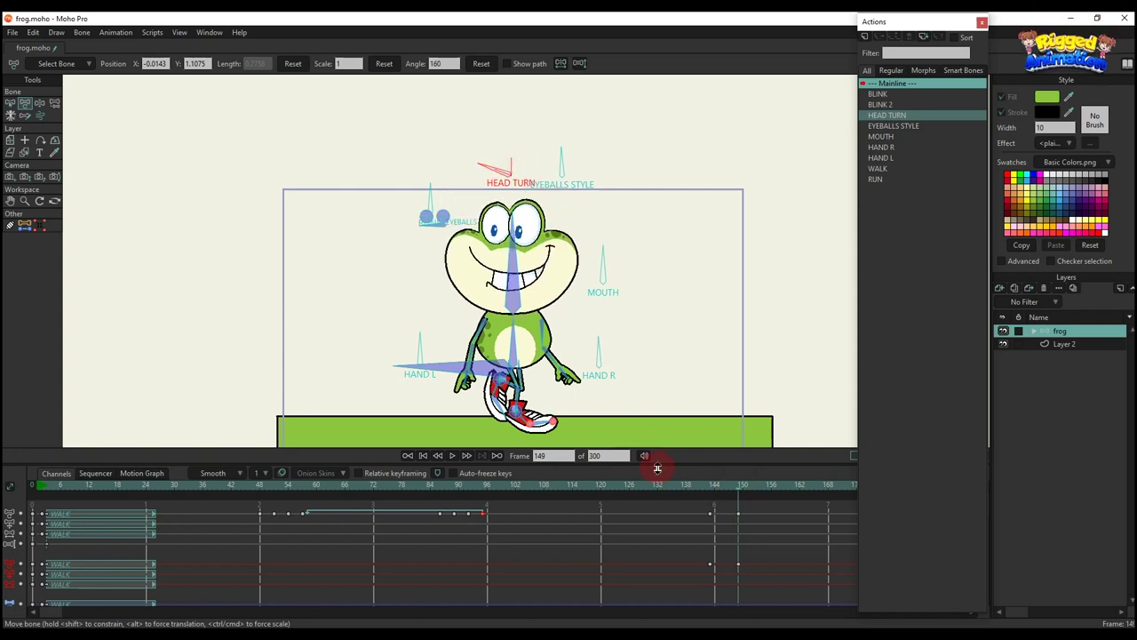
{"action": "left_click", "coordinate": [692, 485]}
{"action": "key", "text": "space"}
{"action": "scroll", "coordinate": [761, 537], "scroll_direction": "down", "scroll_amount": 1}
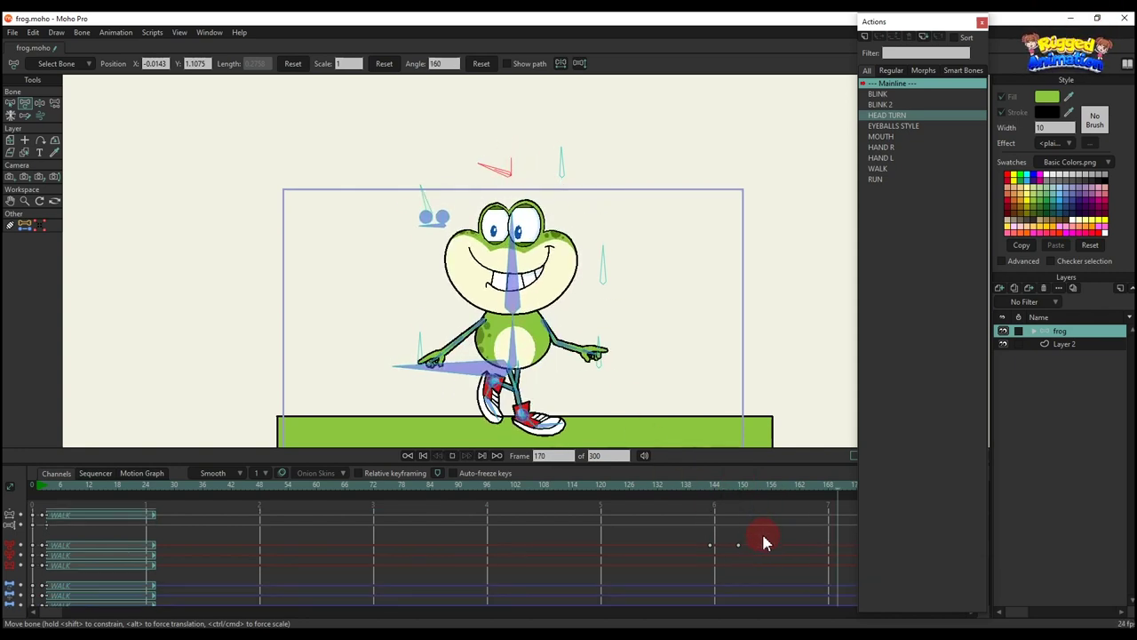
Step: Key the HEAD TURN bone at frame 198, rotate it to 90° at frame 204, and play back the turn
{"action": "key", "text": "space"}
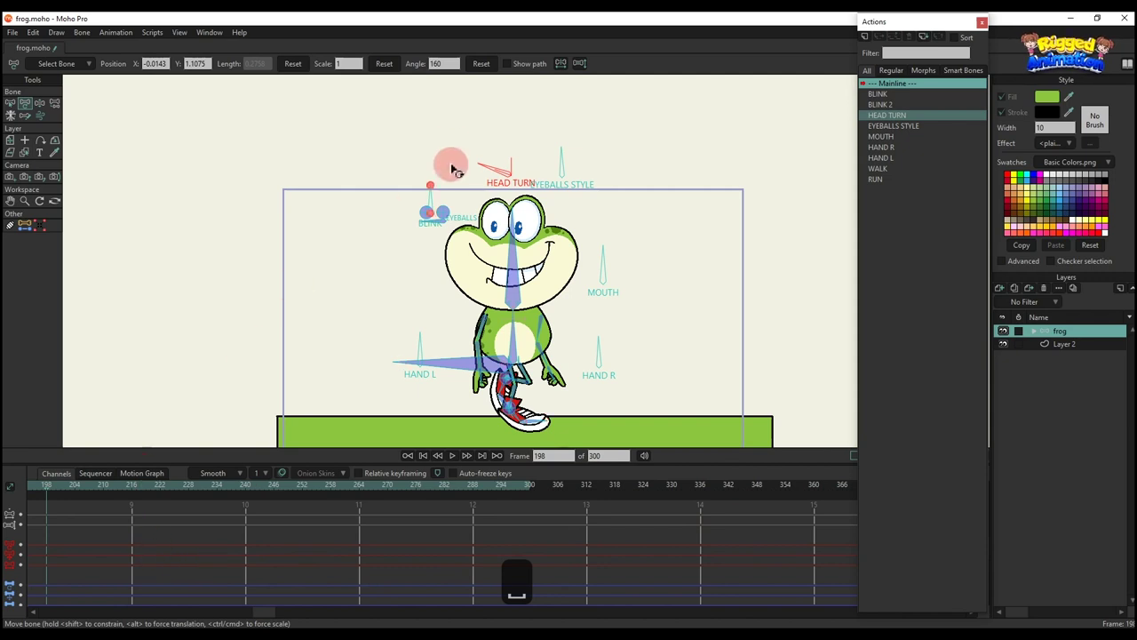
{"action": "scroll", "coordinate": [87, 490], "scroll_direction": "up", "scroll_amount": 2}
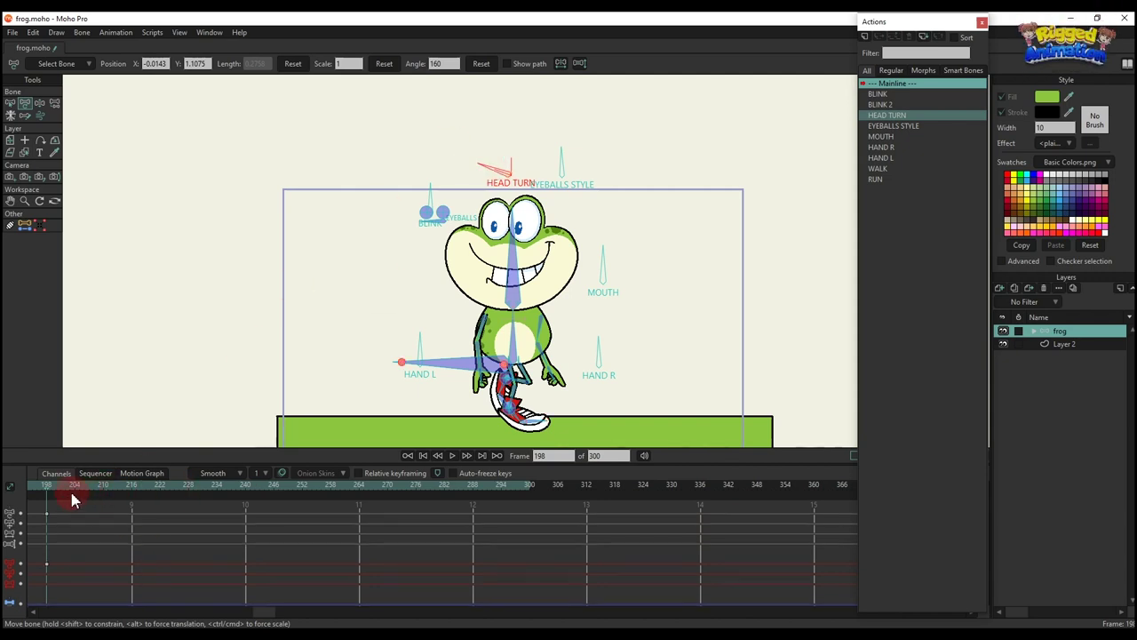
{"action": "left_click", "coordinate": [73, 496]}
{"action": "left_click_drag", "start_coordinate": [470, 140], "coordinate": [508, 148]}
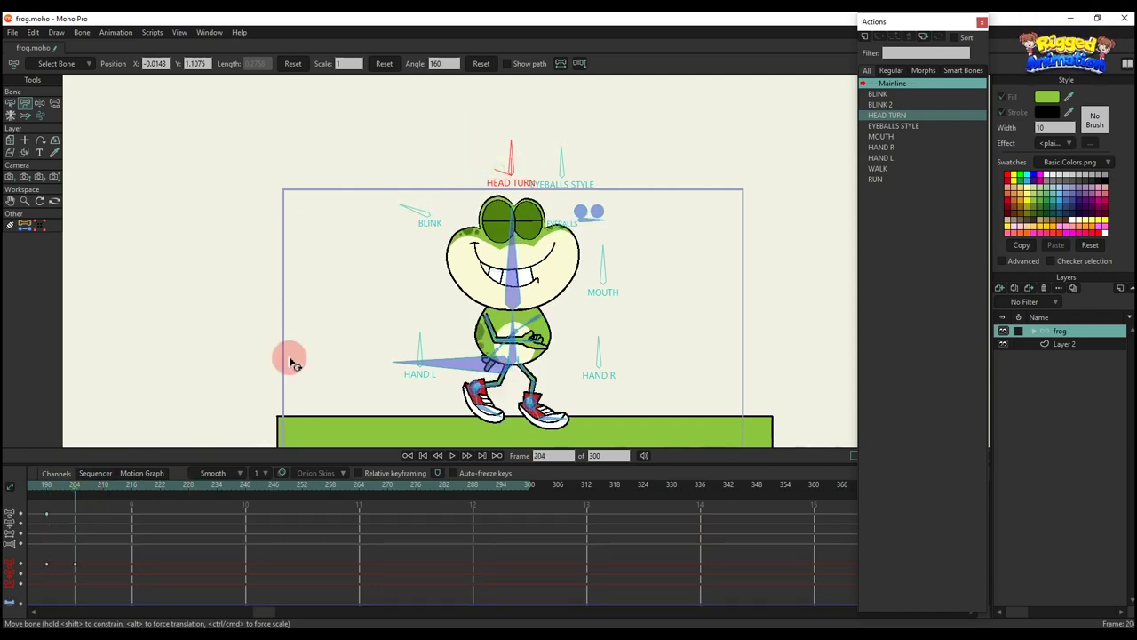
{"action": "key", "text": "space"}
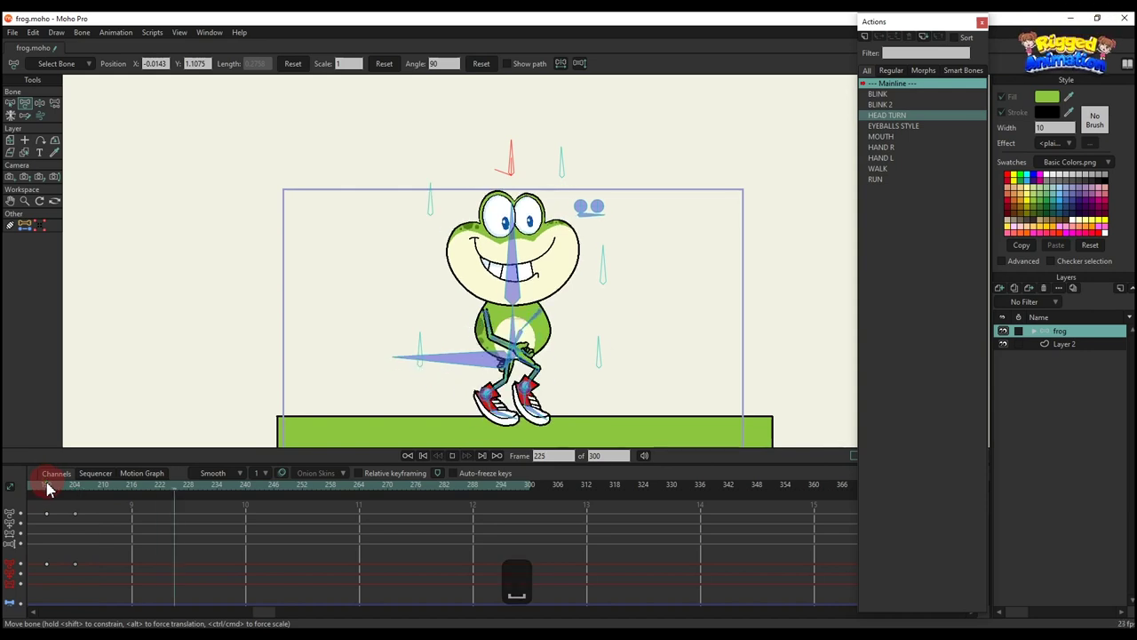
Step: Shift the second pair of HEAD TURN keyframes to frames 211 and 217, and play back the new timing
{"action": "left_click", "coordinate": [47, 485]}
{"action": "left_click_drag", "start_coordinate": [175, 527], "coordinate": [374, 521]}
{"action": "left_click_drag", "start_coordinate": [307, 561], "coordinate": [147, 522]}
{"action": "left_click", "coordinate": [113, 487]}
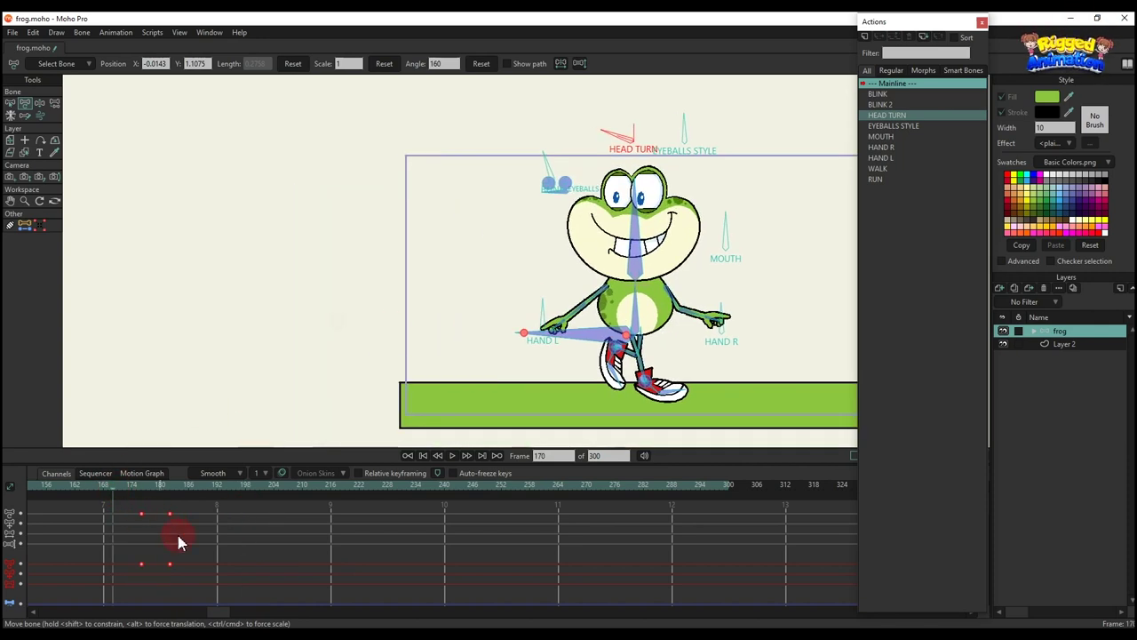
{"action": "left_click_drag", "start_coordinate": [213, 613], "coordinate": [160, 611]}
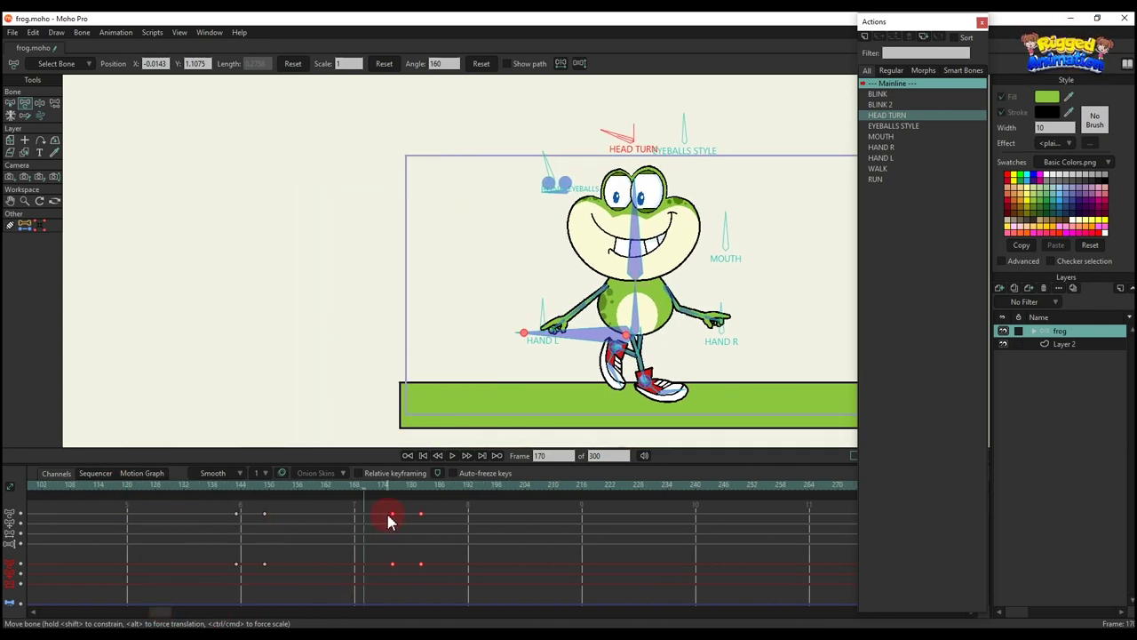
{"action": "key", "text": "space"}
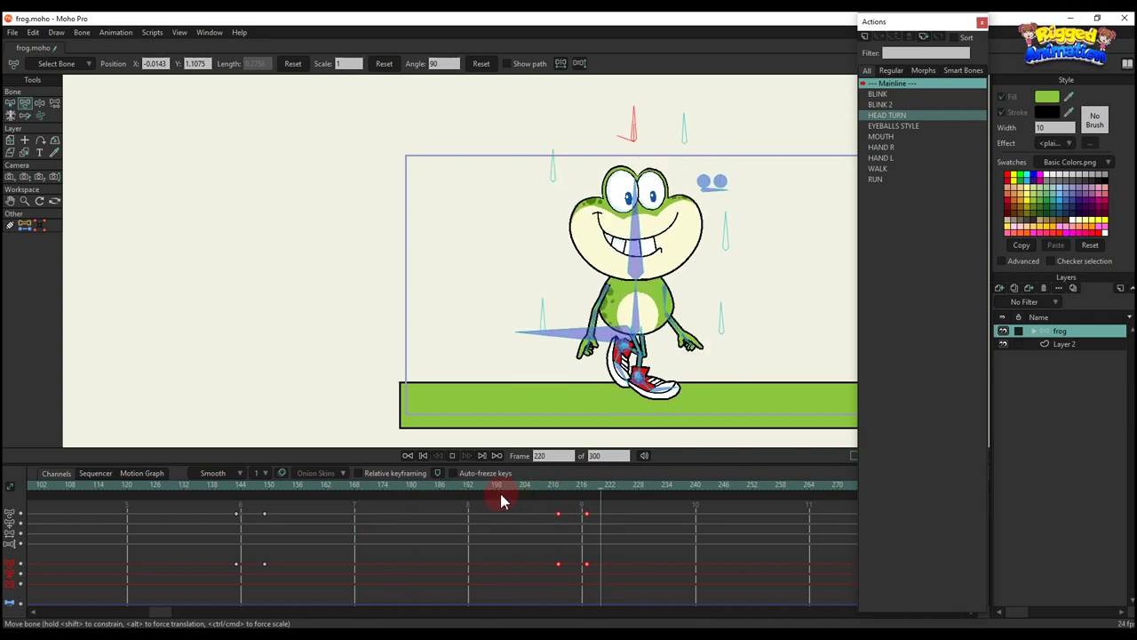
{"action": "key", "text": "space"}
{"action": "left_click_drag", "start_coordinate": [706, 533], "coordinate": [597, 532]}
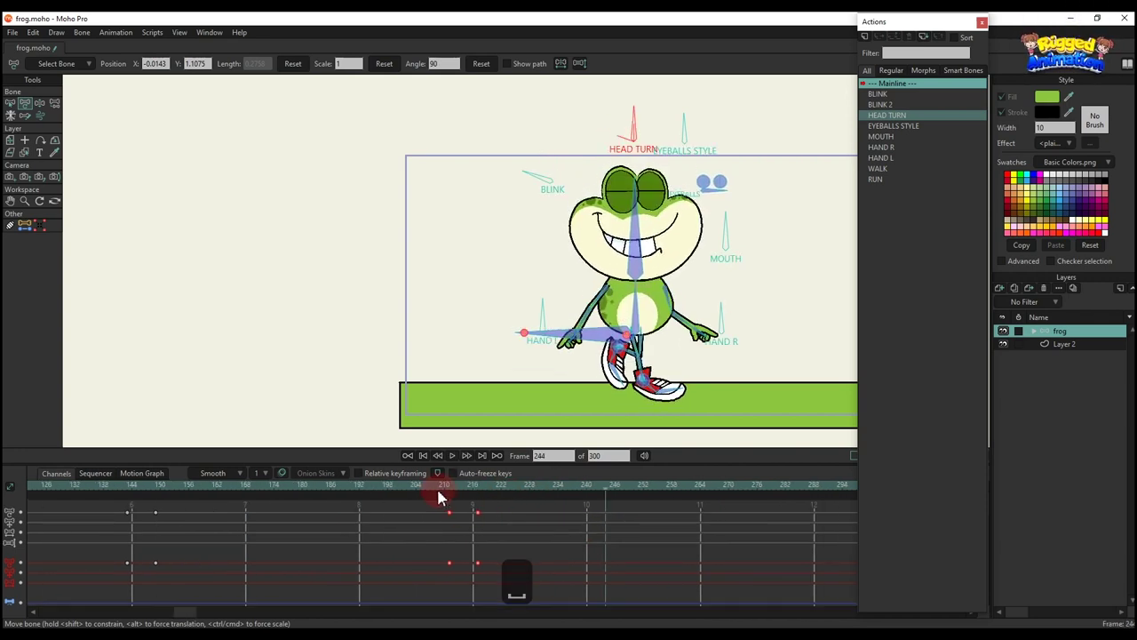
Step: Key the MOUTH bone at frame 223, rotate it to about 140.89° at frame 224, and play back the change
{"action": "left_click_drag", "start_coordinate": [437, 487], "coordinate": [505, 493]}
{"action": "scroll", "coordinate": [799, 213], "scroll_direction": "up", "scroll_amount": 2}
{"action": "left_click", "coordinate": [692, 236]}
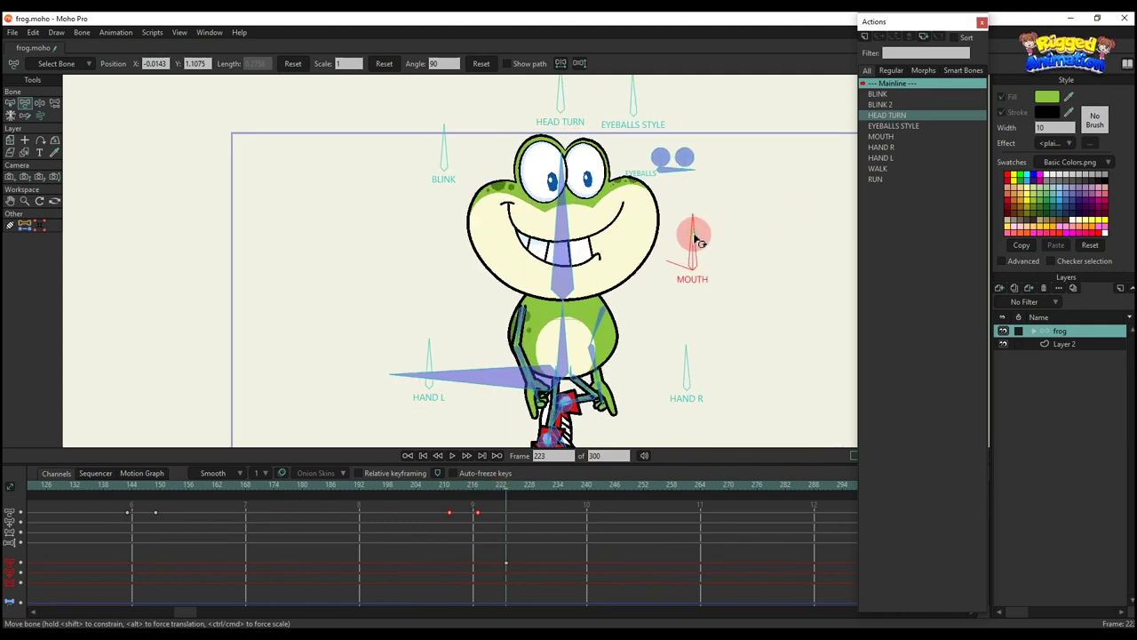
{"action": "left_click", "coordinate": [510, 486]}
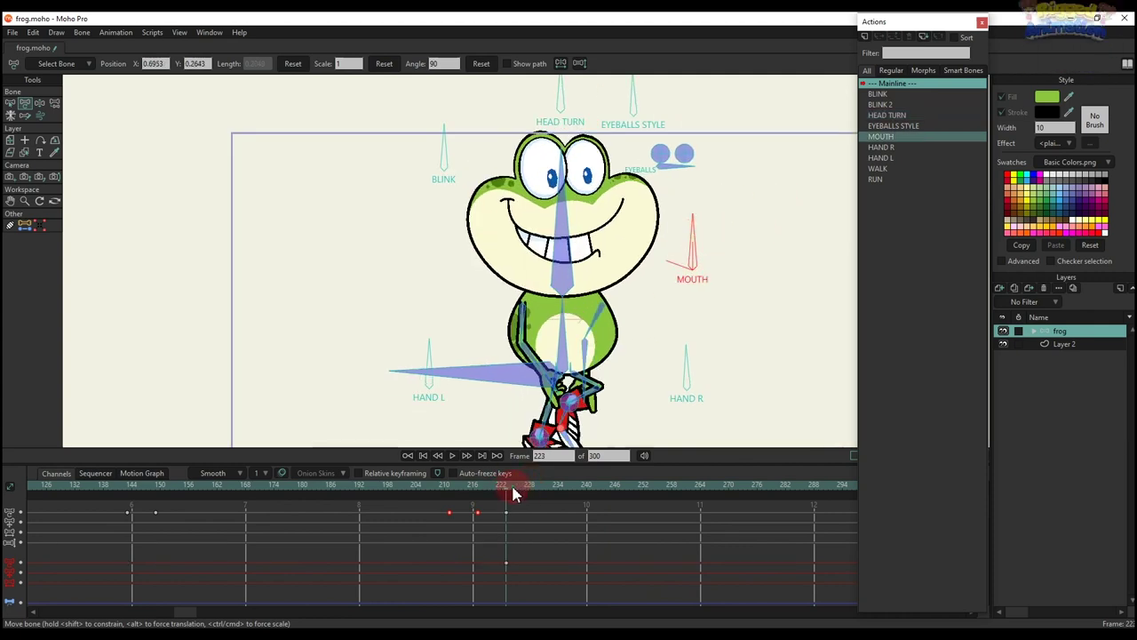
{"action": "left_click", "coordinate": [700, 243]}
{"action": "mouse_move", "coordinate": [698, 243]}
{"action": "left_mouse_down"}
{"action": "mouse_move", "coordinate": [642, 297]}
{"action": "mouse_move", "coordinate": [680, 257]}
{"action": "left_mouse_up"}
{"action": "scroll", "coordinate": [634, 311], "scroll_direction": "down", "scroll_amount": 2}
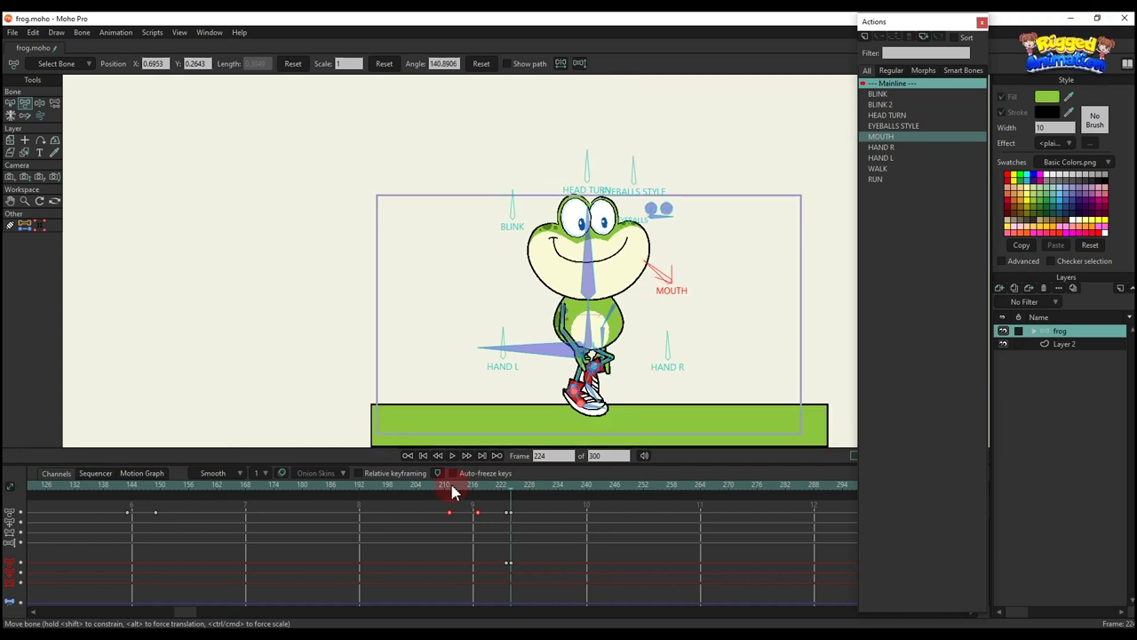
{"action": "left_click", "coordinate": [451, 491]}
{"action": "scroll", "coordinate": [583, 373], "scroll_direction": "down", "scroll_amount": 2}
{"action": "key", "text": "space"}
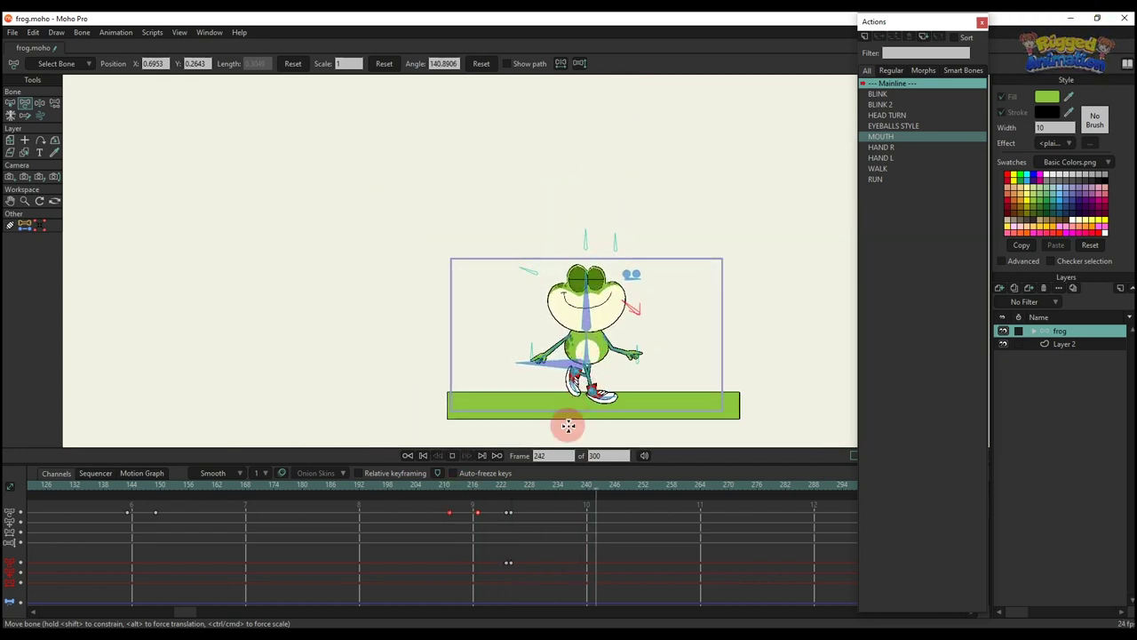
Step: Move the two MOUTH keyframes to frames 237 and 238, and play back the walk with the new timing
{"action": "left_click", "coordinate": [531, 563]}
{"action": "left_click", "coordinate": [574, 514]}
{"action": "left_click", "coordinate": [448, 492]}
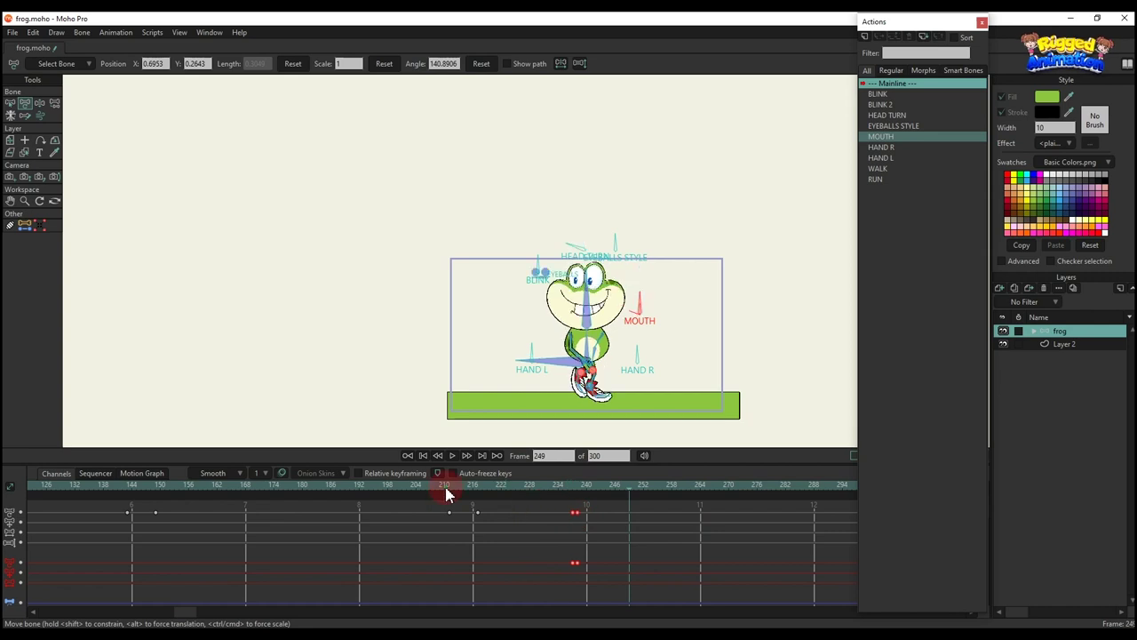
{"action": "key", "text": "space"}
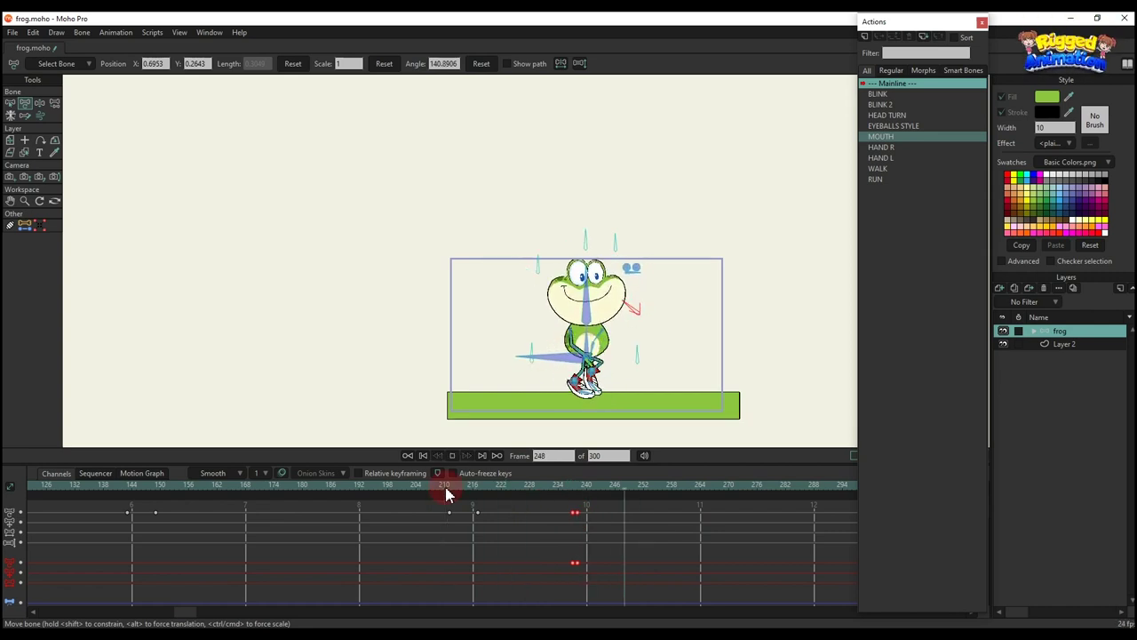
{"action": "key", "text": "space"}
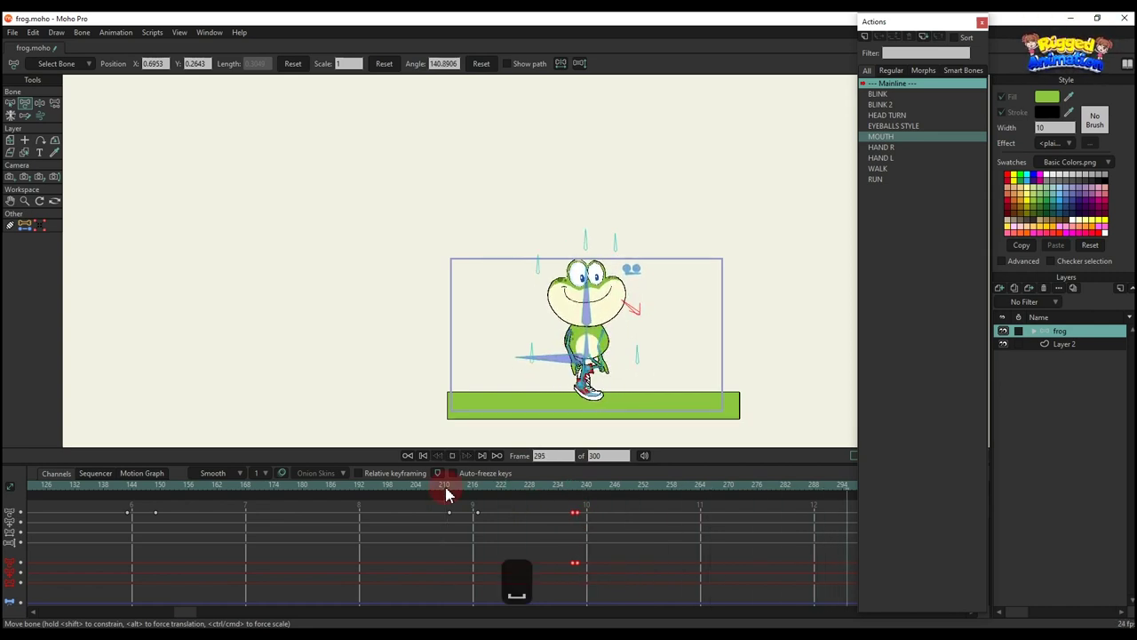
Step: Set the animation's end frame to 1000
{"action": "mouse_move", "coordinate": [406, 562]}
{"action": "left_mouse_down"}
{"action": "mouse_move", "coordinate": [528, 562]}
{"action": "mouse_move", "coordinate": [384, 558]}
{"action": "left_mouse_up"}
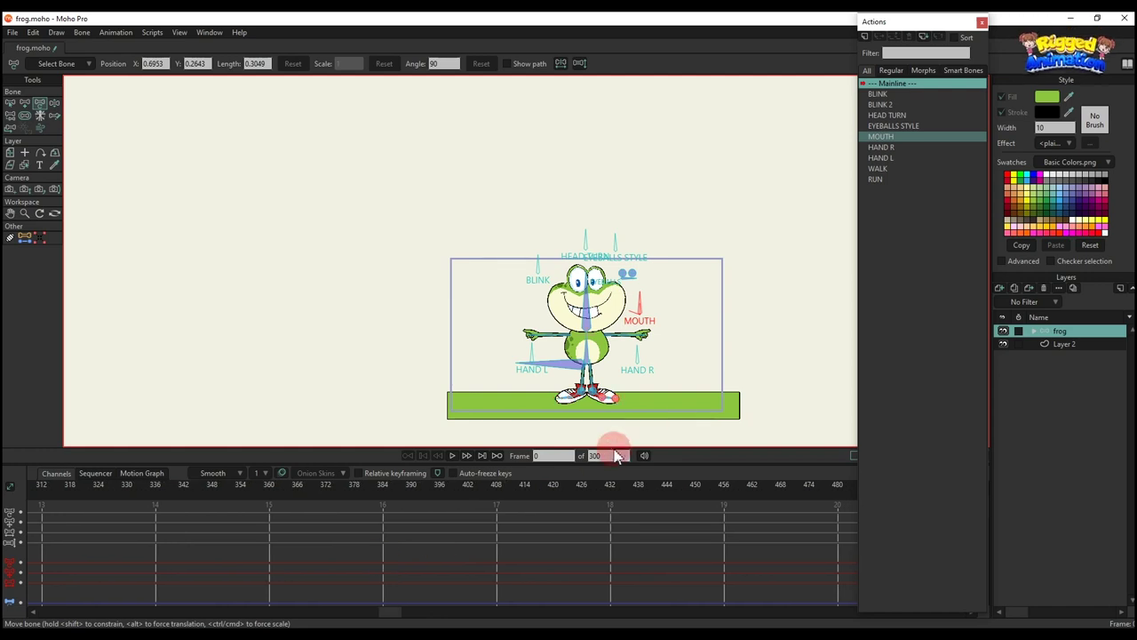
{"action": "left_click_drag", "start_coordinate": [614, 456], "coordinate": [479, 426]}
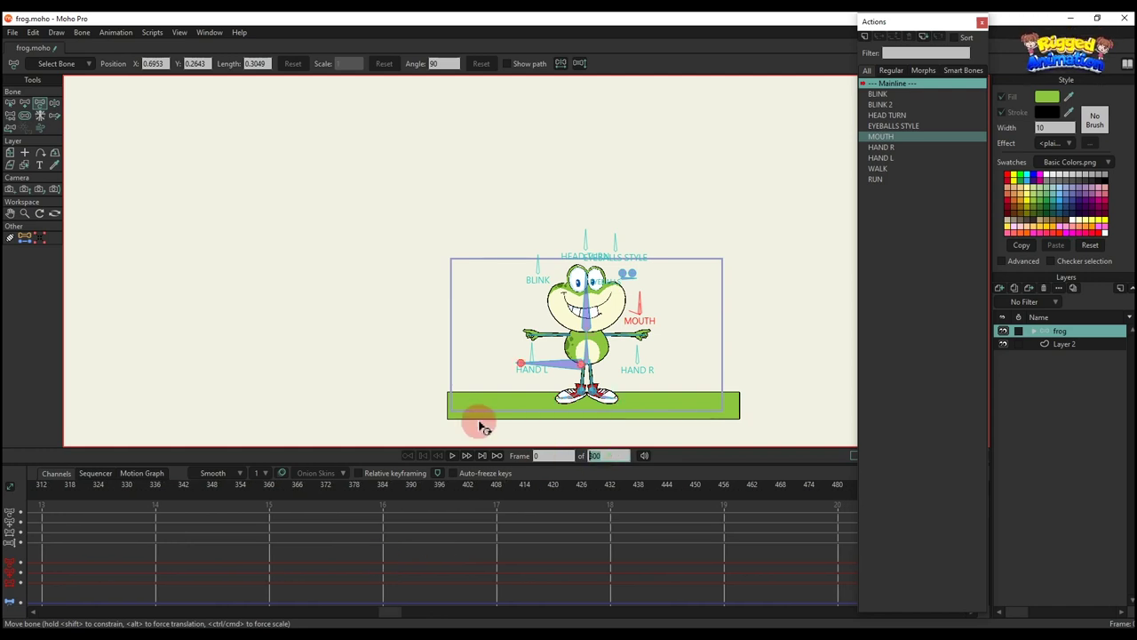
{"action": "type", "text": "1000"}
{"action": "key", "text": "Return"}
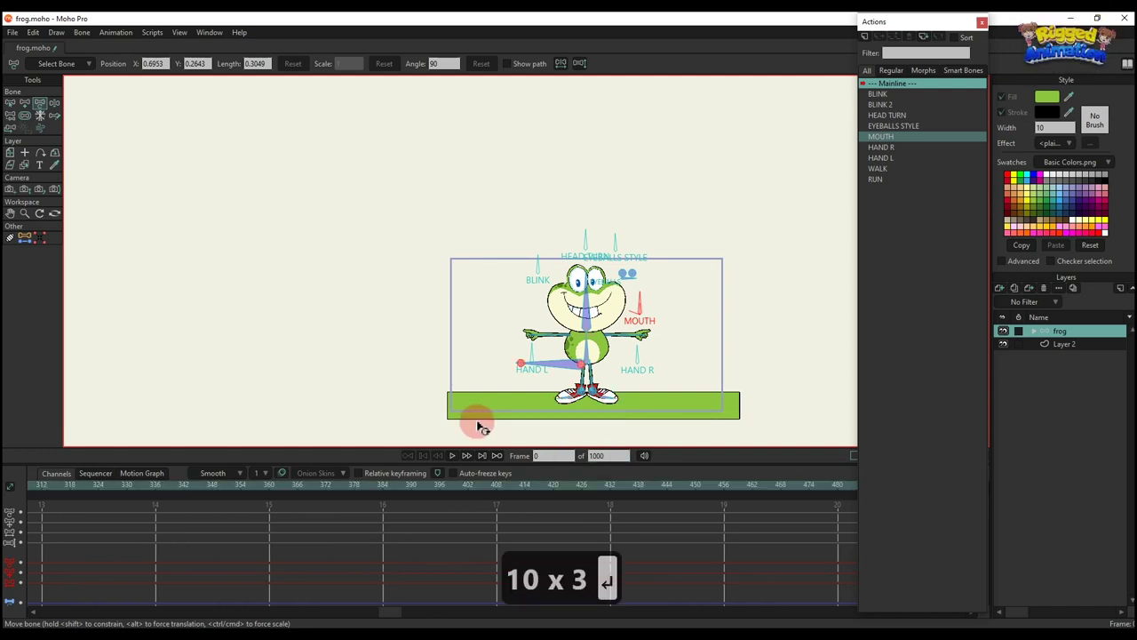
Step: Insert the RUN action on the mainline at frame 289 and play back the frog's run
{"action": "scroll", "coordinate": [210, 515], "scroll_direction": "up", "scroll_amount": 10}
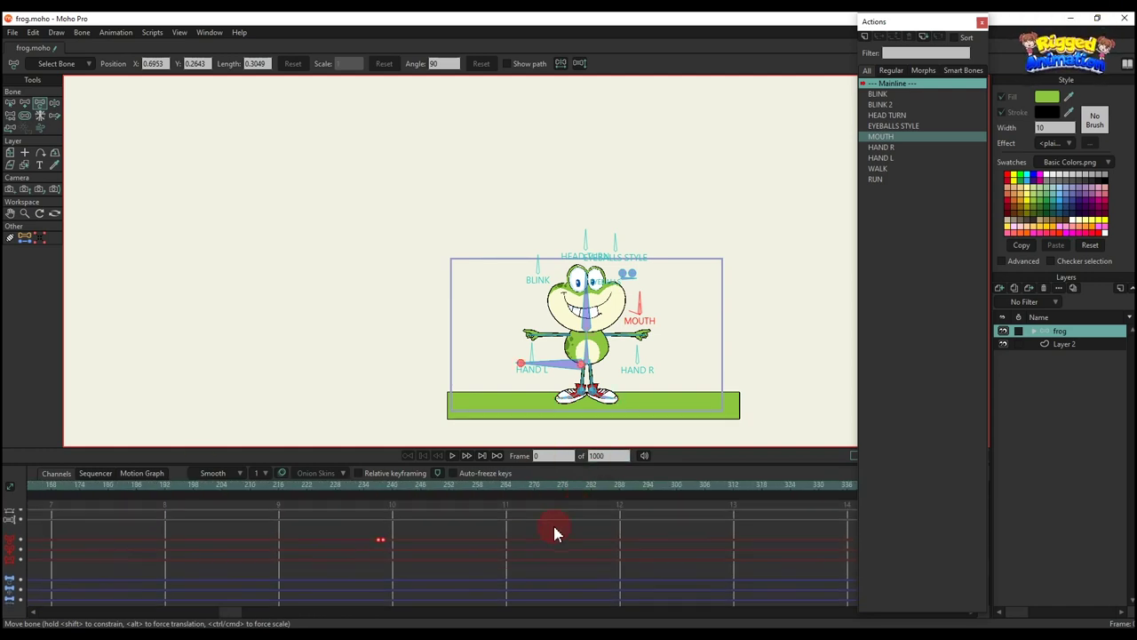
{"action": "left_click", "coordinate": [520, 493]}
{"action": "left_click", "coordinate": [658, 371]}
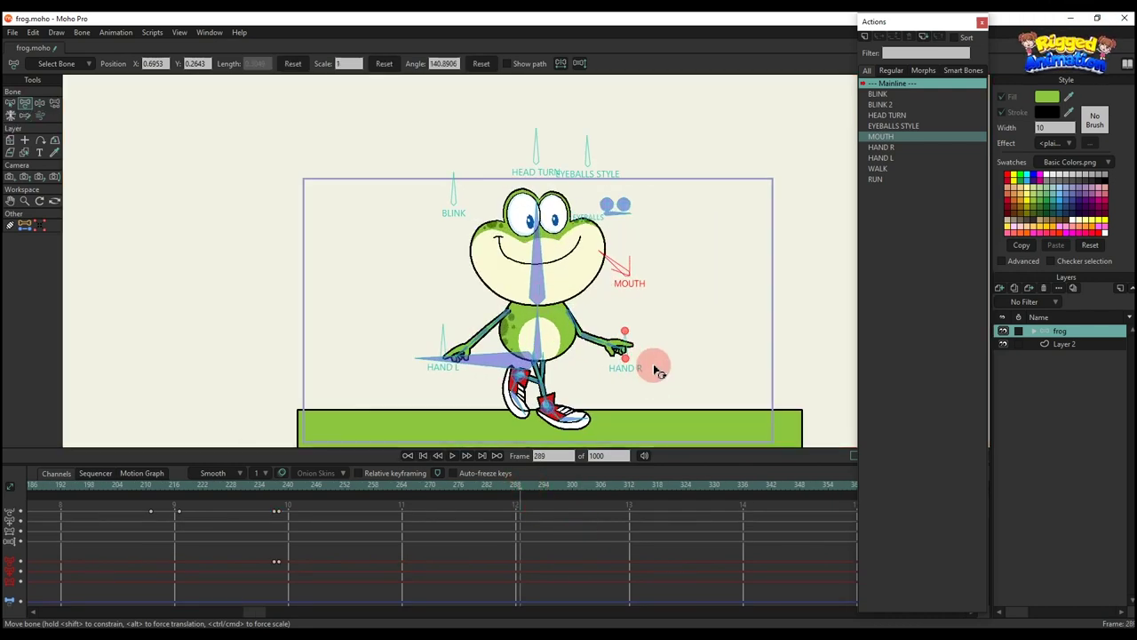
{"action": "left_click", "coordinate": [882, 178]}
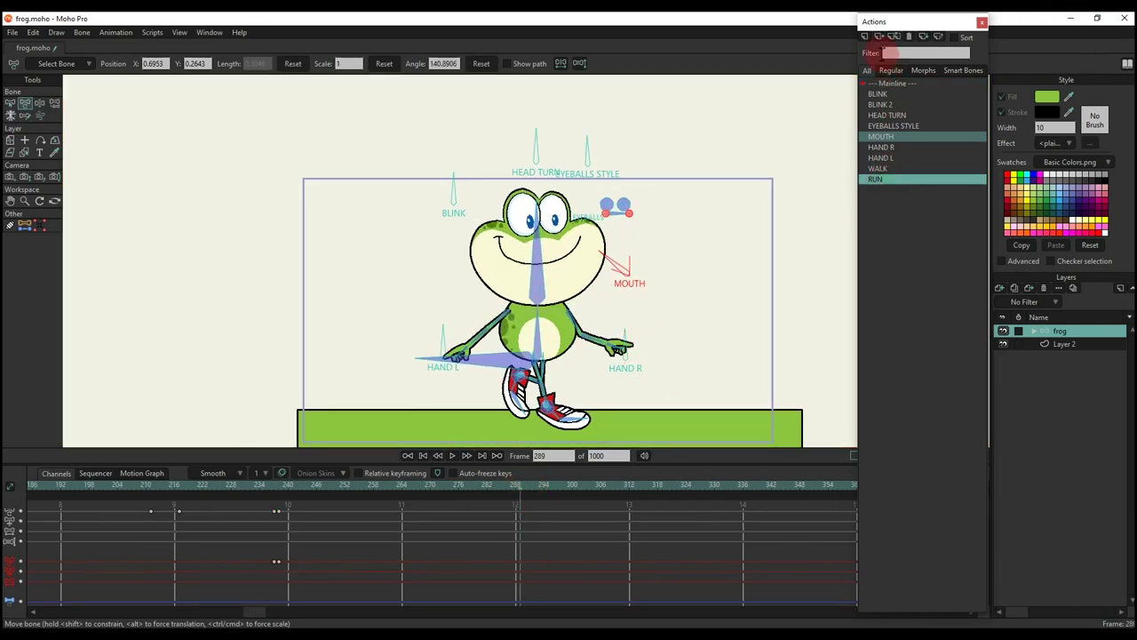
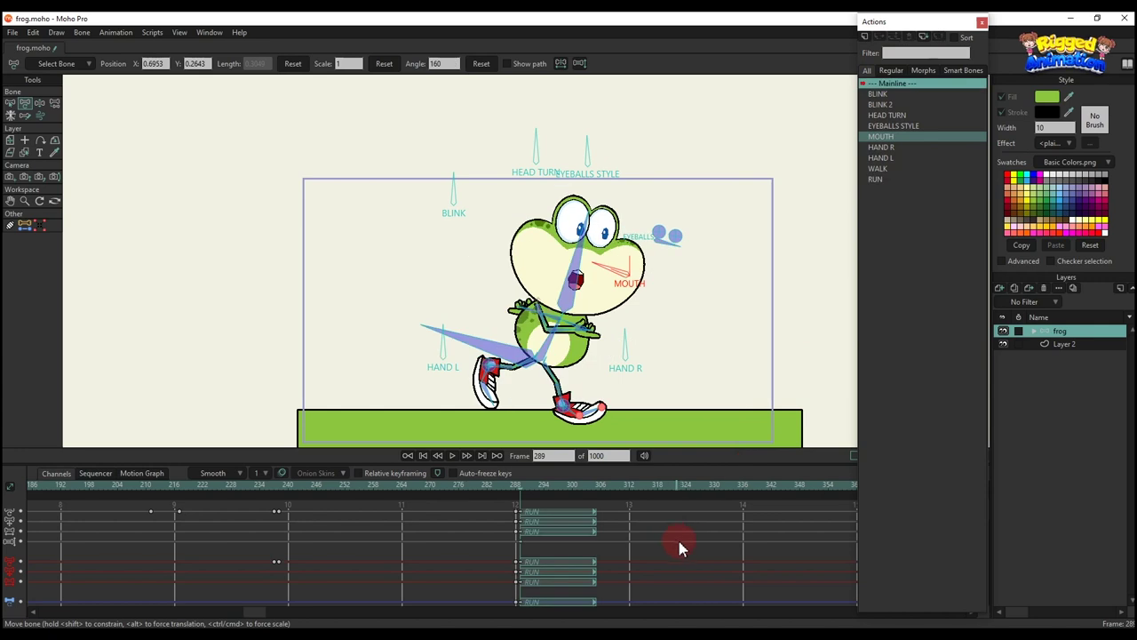
{"action": "left_click_drag", "start_coordinate": [678, 542], "coordinate": [445, 542]}
{"action": "key", "text": "space"}
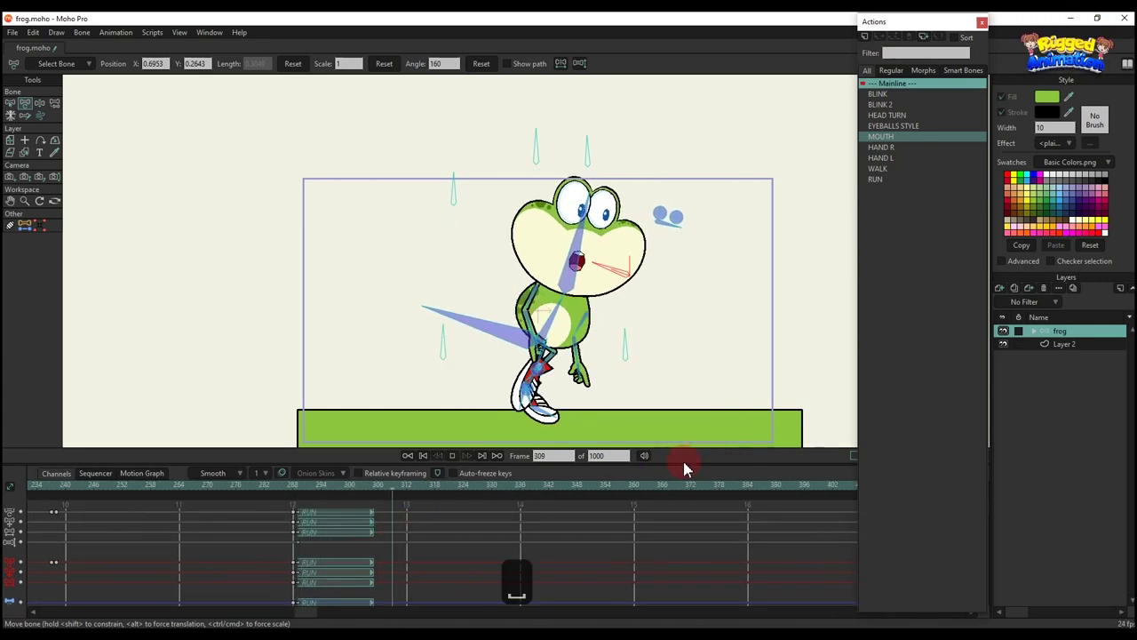
{"action": "left_click", "coordinate": [658, 358]}
{"action": "left_click", "coordinate": [498, 276]}
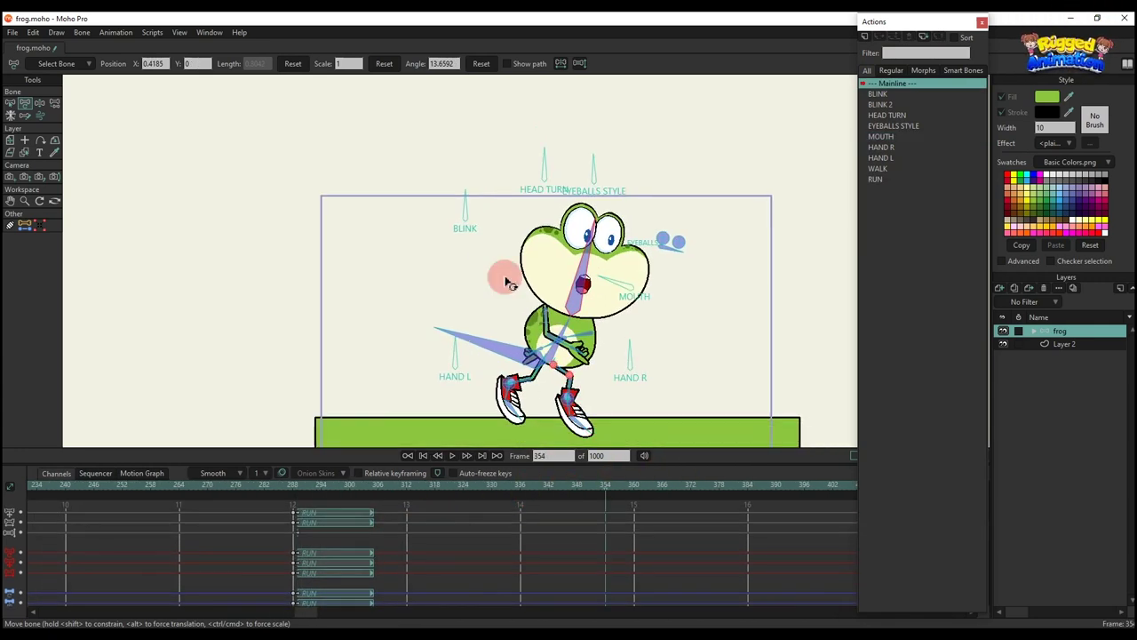
{"action": "left_click", "coordinate": [465, 199]}
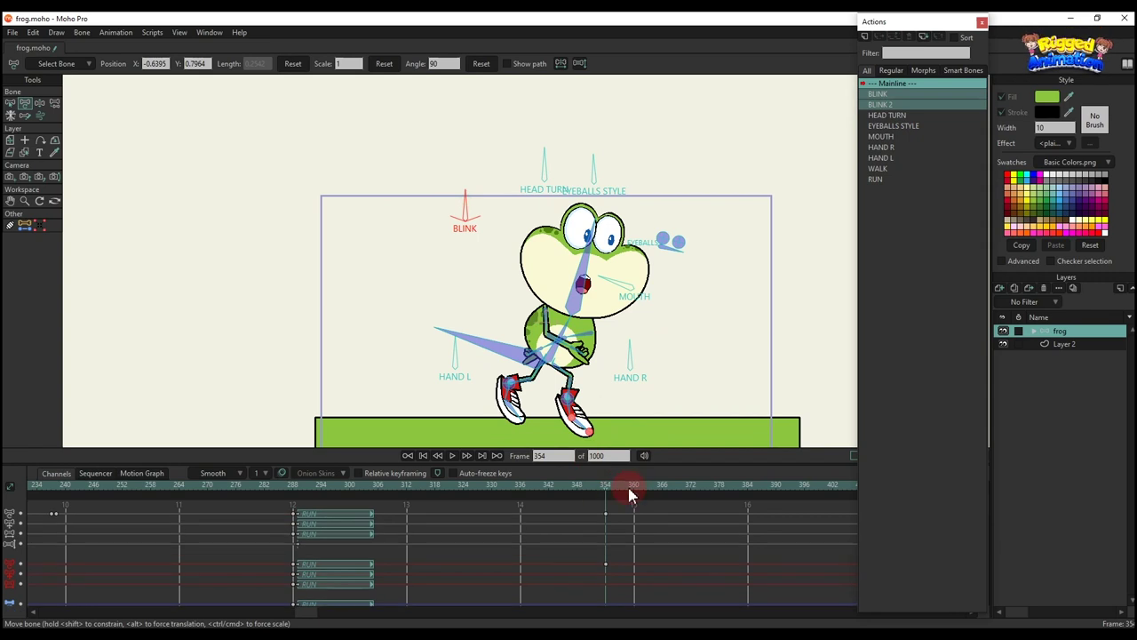
{"action": "key", "text": "BackSpace"}
Step: Play the run from frame 289, key the BLINK bone at frame 344, rotate it to 20° at frame 349, and play it back
{"action": "left_click", "coordinate": [296, 484]}
{"action": "key", "text": "space"}
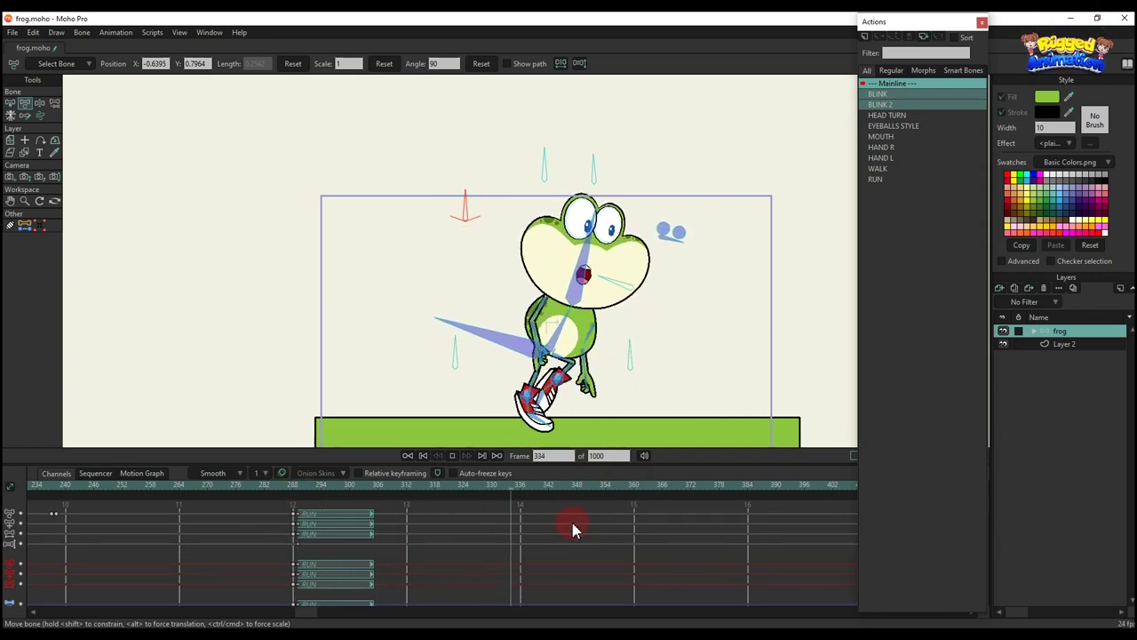
{"action": "key", "text": "space"}
{"action": "left_click", "coordinate": [465, 202]}
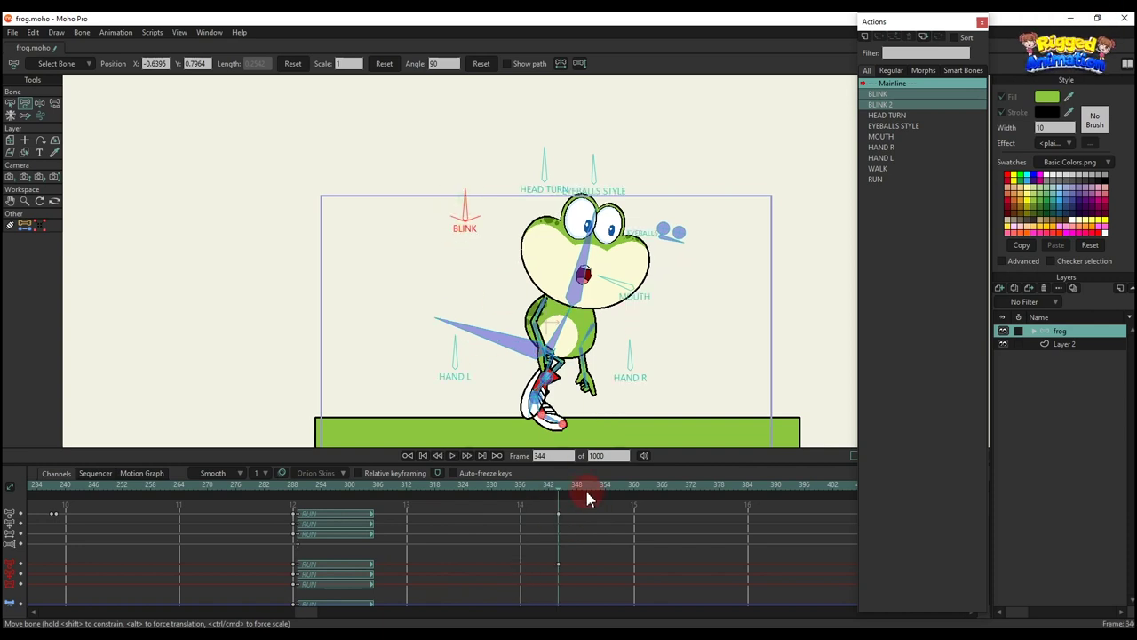
{"action": "left_click_drag", "start_coordinate": [586, 494], "coordinate": [577, 459]}
{"action": "left_click_drag", "start_coordinate": [477, 218], "coordinate": [500, 233]}
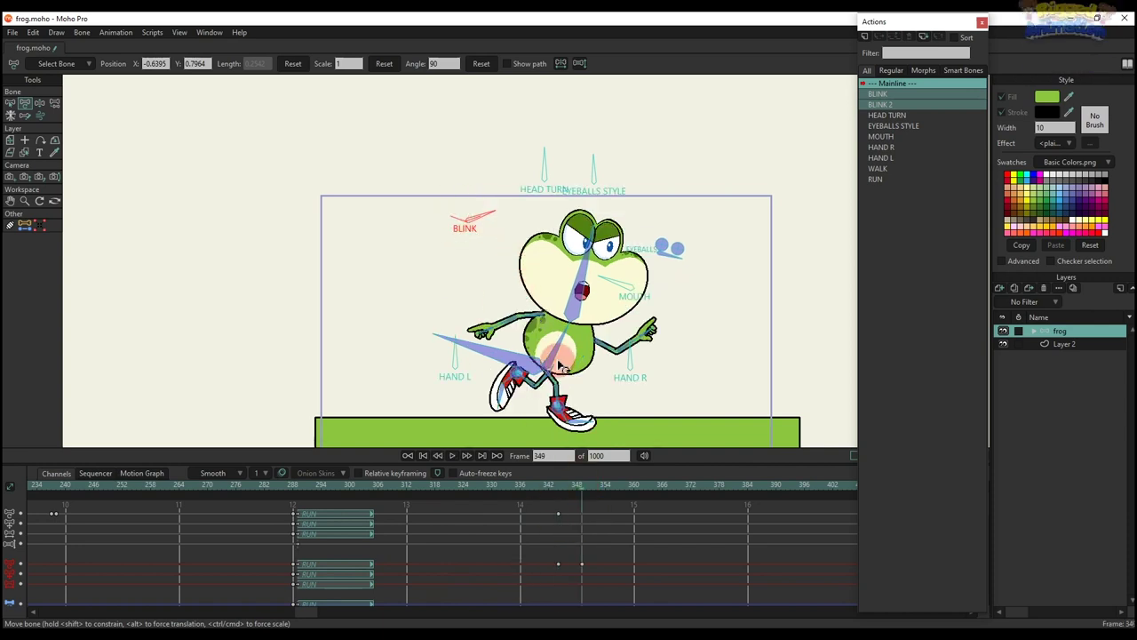
{"action": "key", "text": "space"}
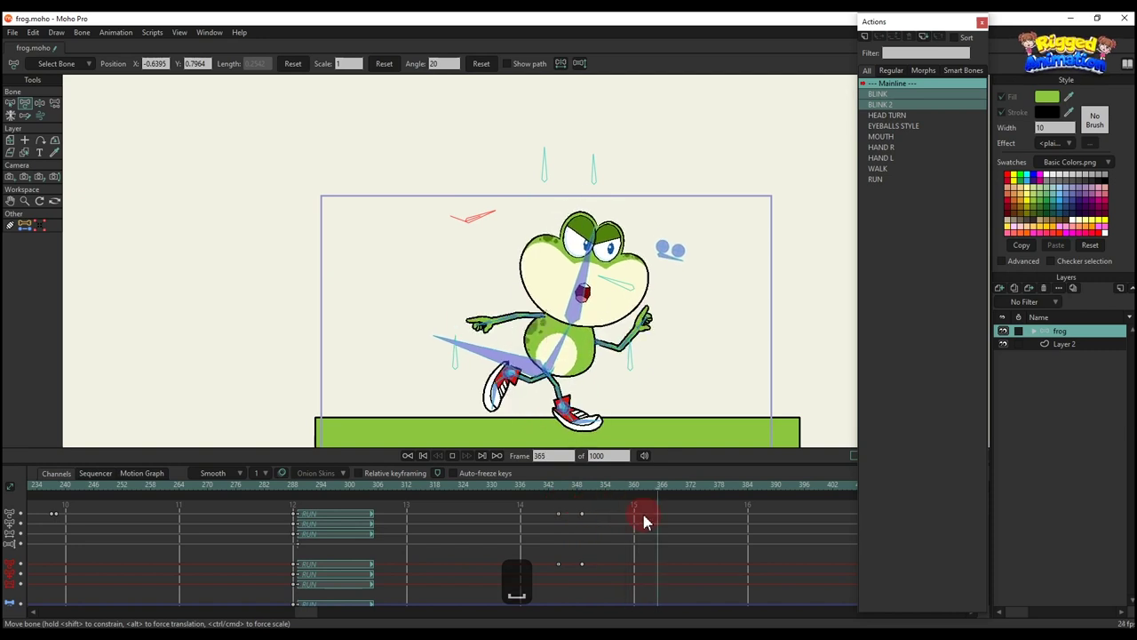
{"action": "key", "text": "space"}
Step: Key the MOUTH bone at frame 377, rotate it to 90° at frame 378, and play back the grin
{"action": "left_click_drag", "start_coordinate": [698, 503], "coordinate": [530, 487]}
{"action": "scroll", "coordinate": [621, 355], "scroll_direction": "up", "scroll_amount": 2}
{"action": "left_click", "coordinate": [601, 275]}
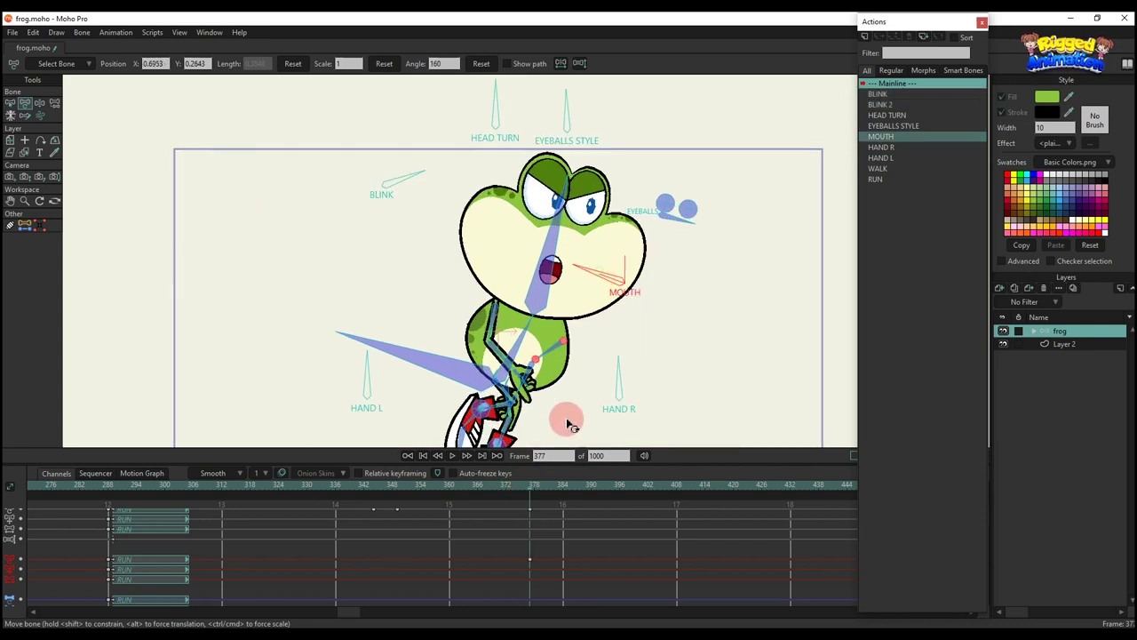
{"action": "left_click", "coordinate": [535, 488]}
{"action": "left_click", "coordinate": [599, 286]}
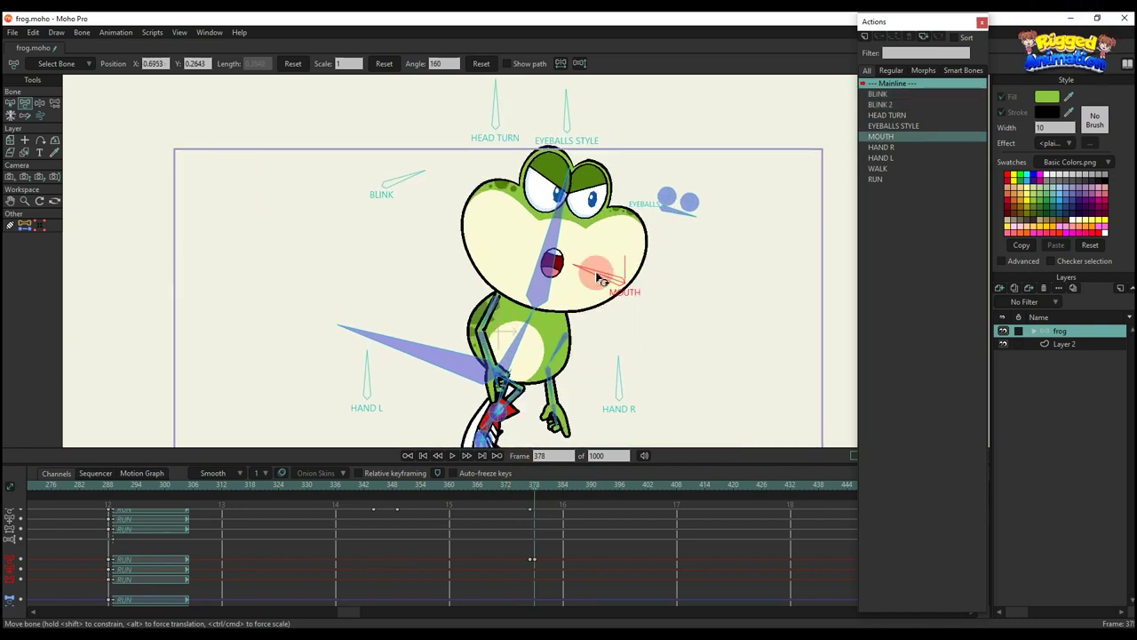
{"action": "left_click_drag", "start_coordinate": [599, 279], "coordinate": [648, 247]}
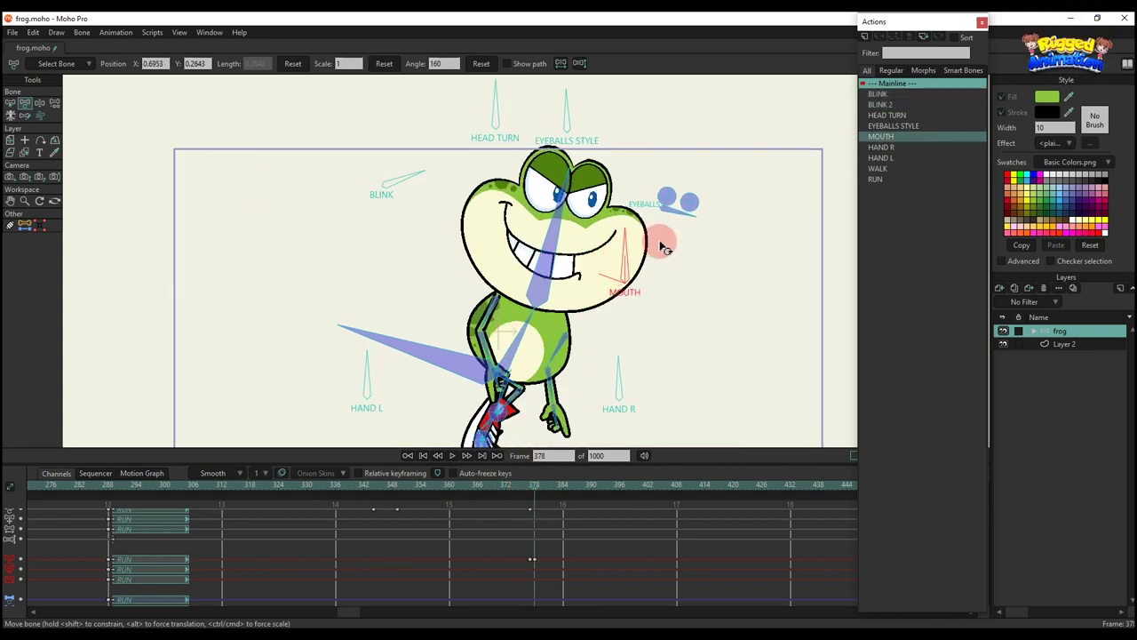
{"action": "left_click", "coordinate": [498, 489]}
{"action": "scroll", "coordinate": [599, 305], "scroll_direction": "down", "scroll_amount": 3}
{"action": "key", "text": "space"}
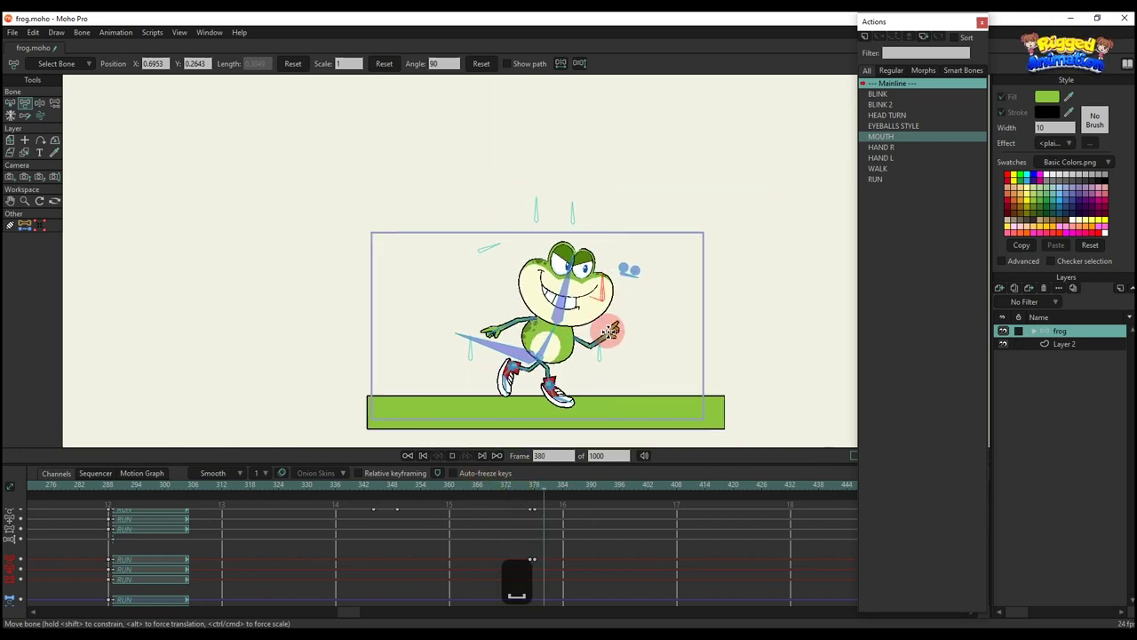
{"action": "key", "text": "space"}
Step: Key the HAND R bone at frame 409 and rotate it to about 156° at frame 415
{"action": "scroll", "coordinate": [618, 364], "scroll_direction": "up", "scroll_amount": 3}
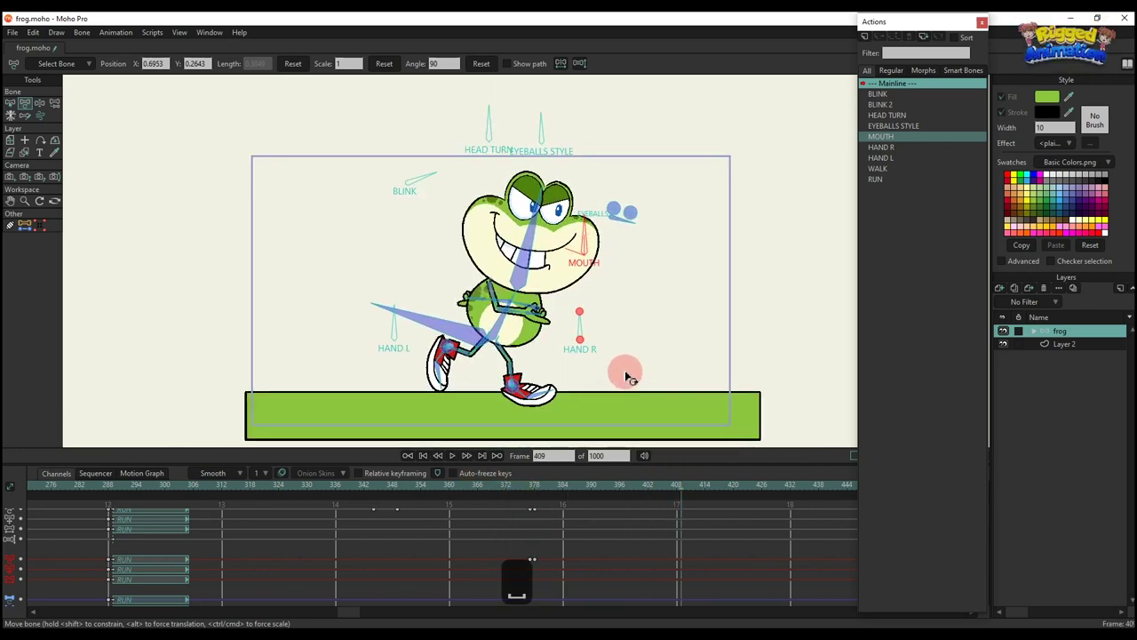
{"action": "left_click", "coordinate": [578, 331]}
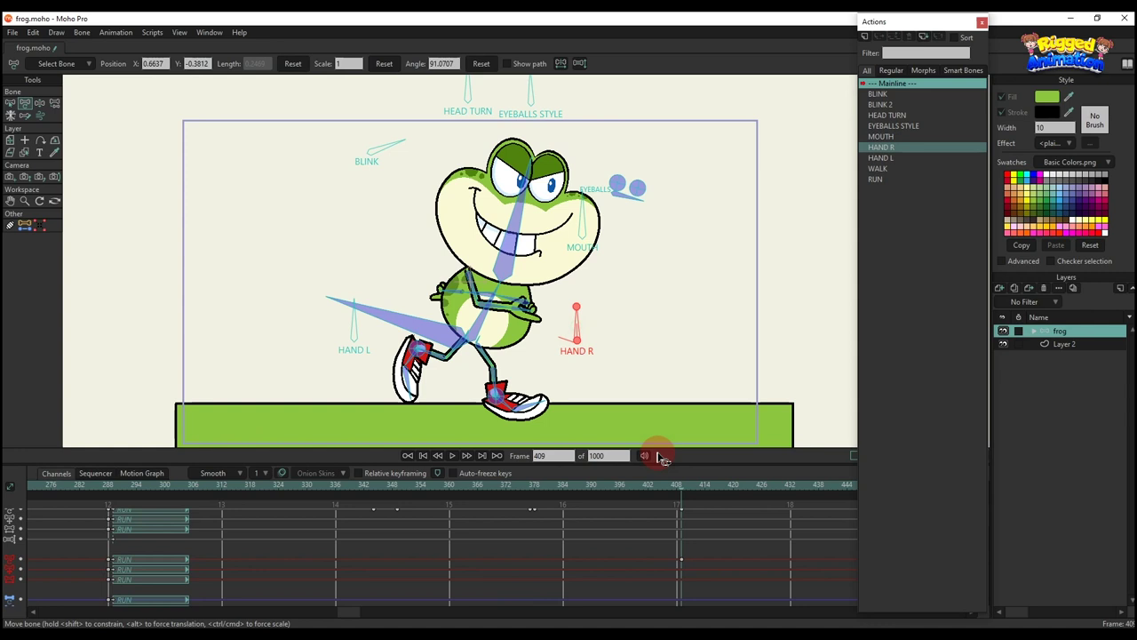
{"action": "left_click", "coordinate": [690, 486]}
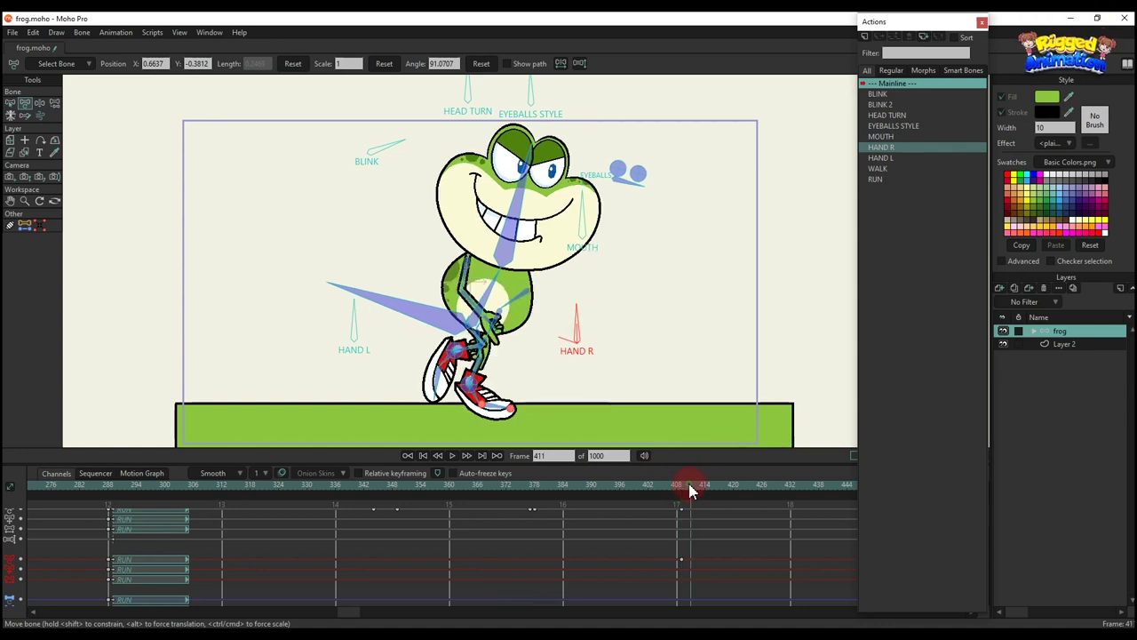
{"action": "left_click", "coordinate": [708, 488]}
{"action": "left_click", "coordinate": [577, 352]}
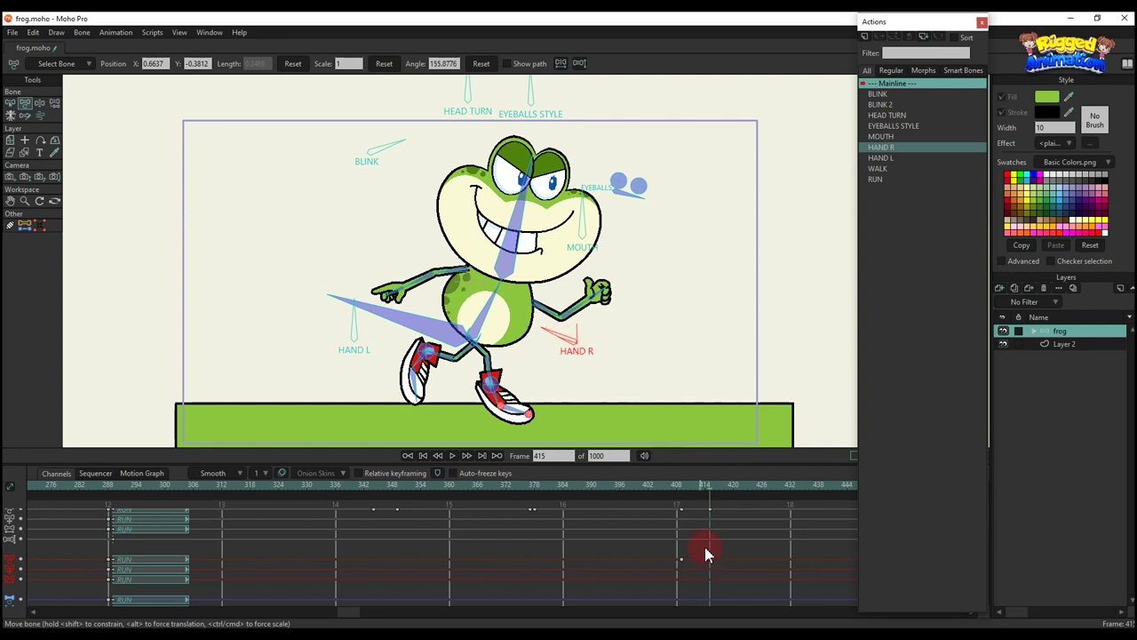
Step: Set the HAND R keys at frames 409 and 415 to Step interpolation and play back the run with the hand pose
{"action": "right_click", "coordinate": [682, 562]}
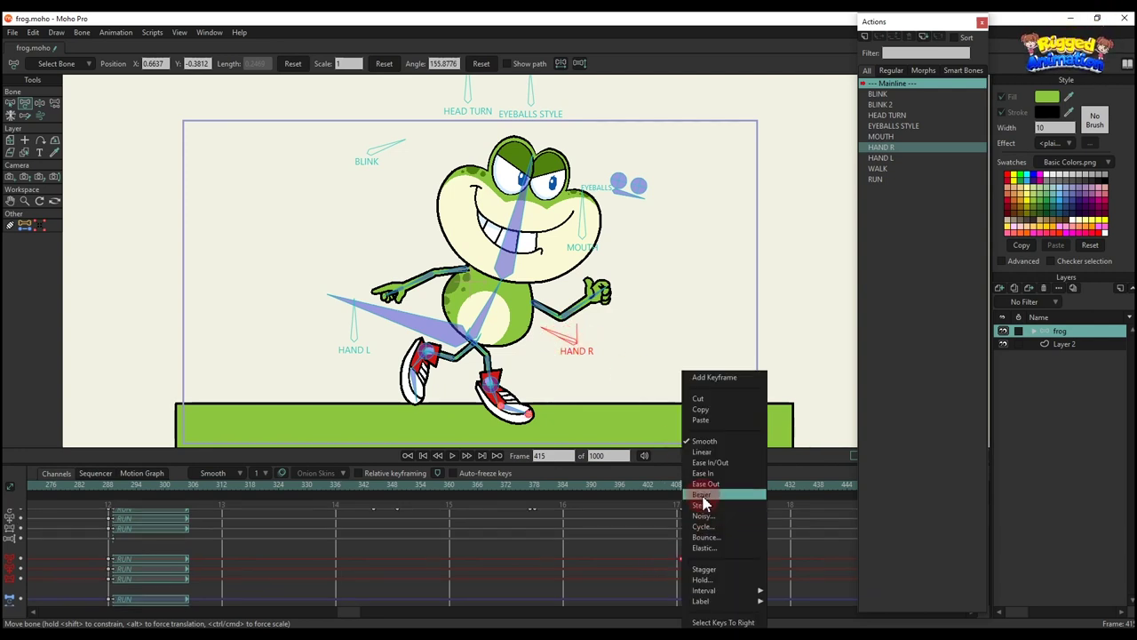
{"action": "left_click", "coordinate": [718, 519]}
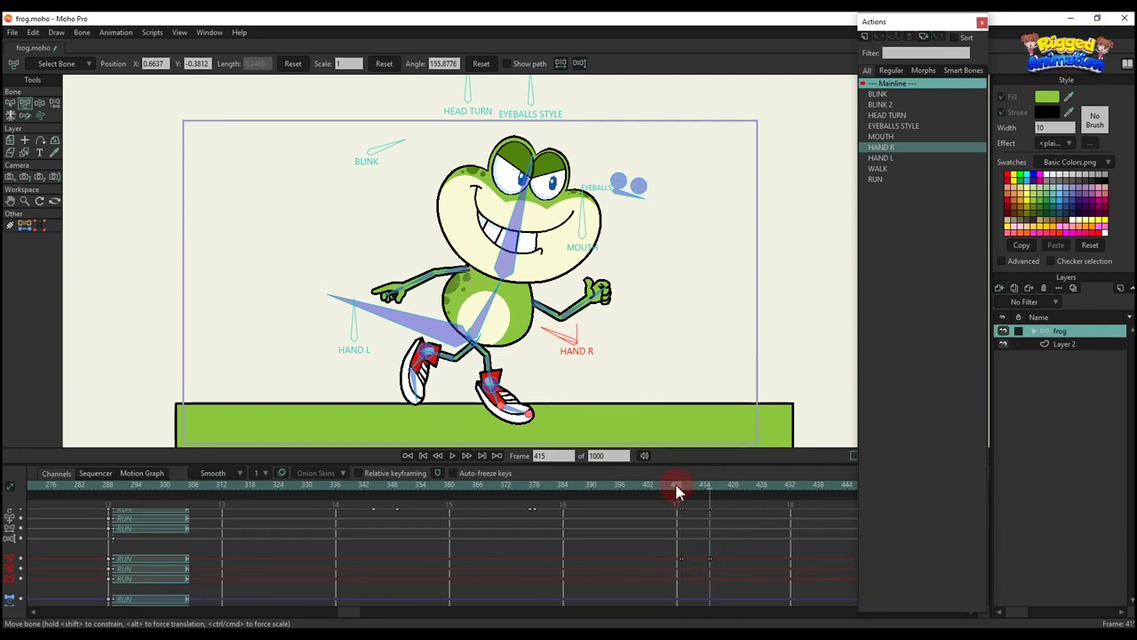
{"action": "key", "text": "space"}
{"action": "key", "text": "space"}
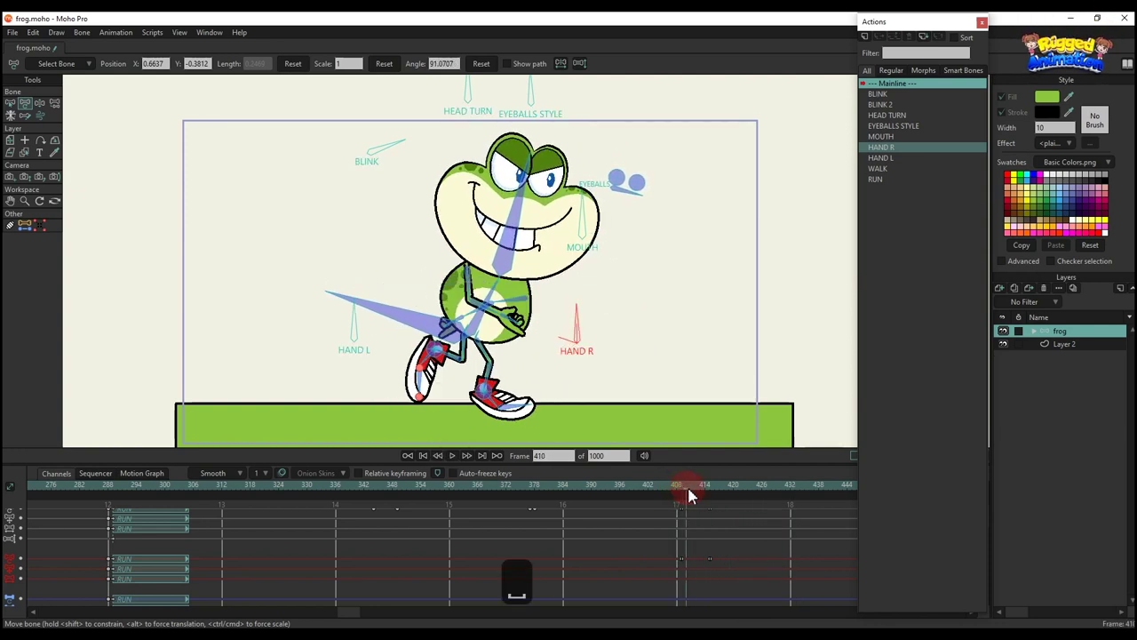
{"action": "left_click_drag", "start_coordinate": [688, 488], "coordinate": [833, 520]}
{"action": "left_click_drag", "start_coordinate": [674, 561], "coordinate": [442, 566]}
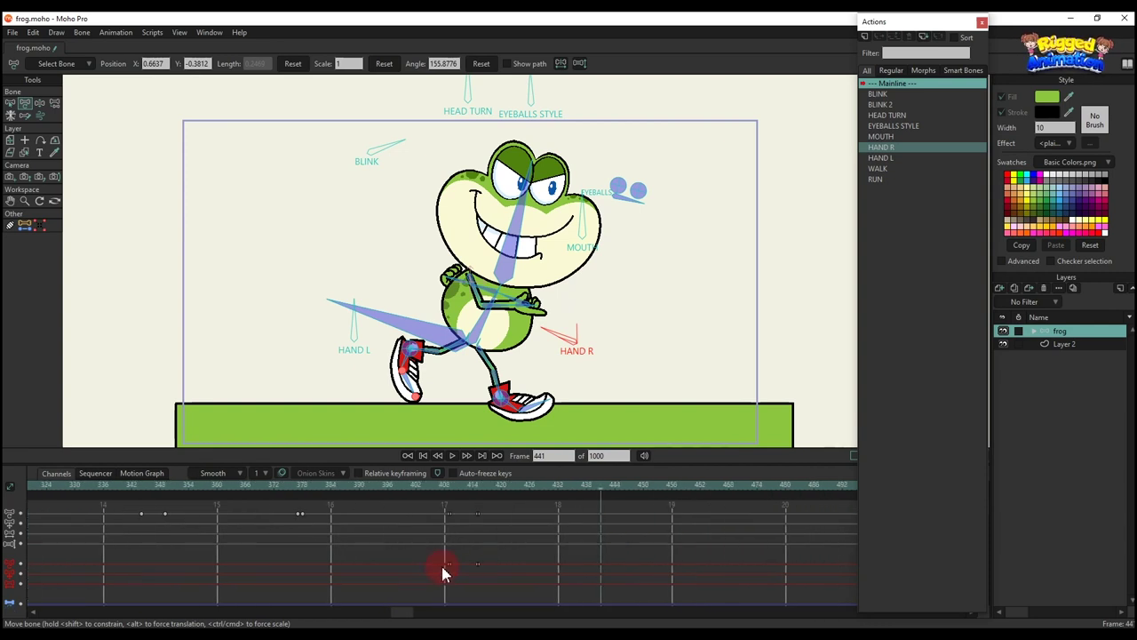
{"action": "scroll", "coordinate": [568, 329], "scroll_direction": "down", "scroll_amount": 2}
{"action": "key", "text": "space"}
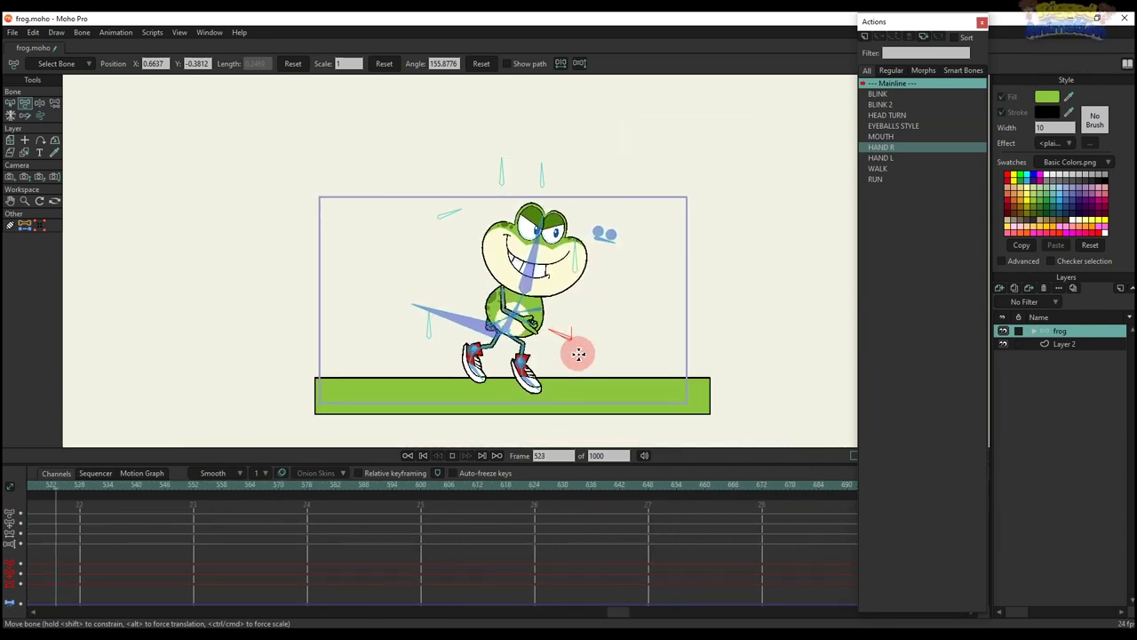
{"action": "key", "text": "space"}
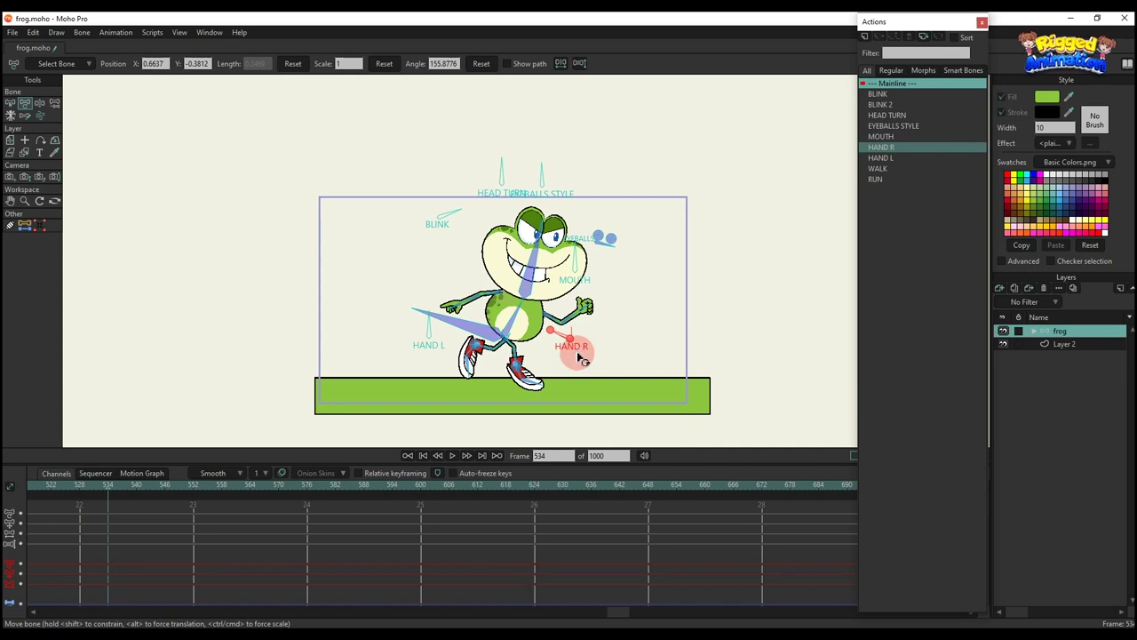
Step: Return to frame 0 and draw a short upright bone between the frog's body and the HAND R bone
{"action": "left_click", "coordinate": [299, 516]}
{"action": "left_click_drag", "start_coordinate": [619, 617], "coordinate": [73, 567]}
{"action": "left_click_drag", "start_coordinate": [89, 619], "coordinate": [35, 497]}
{"action": "left_click", "coordinate": [33, 487]}
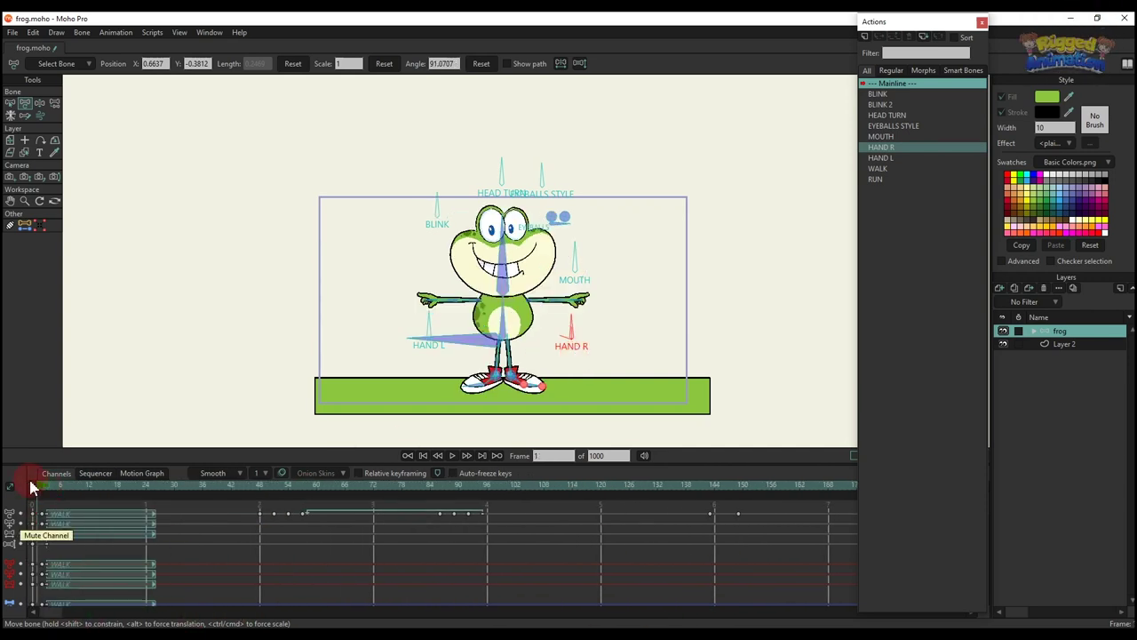
{"action": "left_click", "coordinate": [114, 421]}
{"action": "scroll", "coordinate": [513, 321], "scroll_direction": "up", "scroll_amount": 2}
{"action": "scroll", "coordinate": [526, 325], "scroll_direction": "up", "scroll_amount": 3}
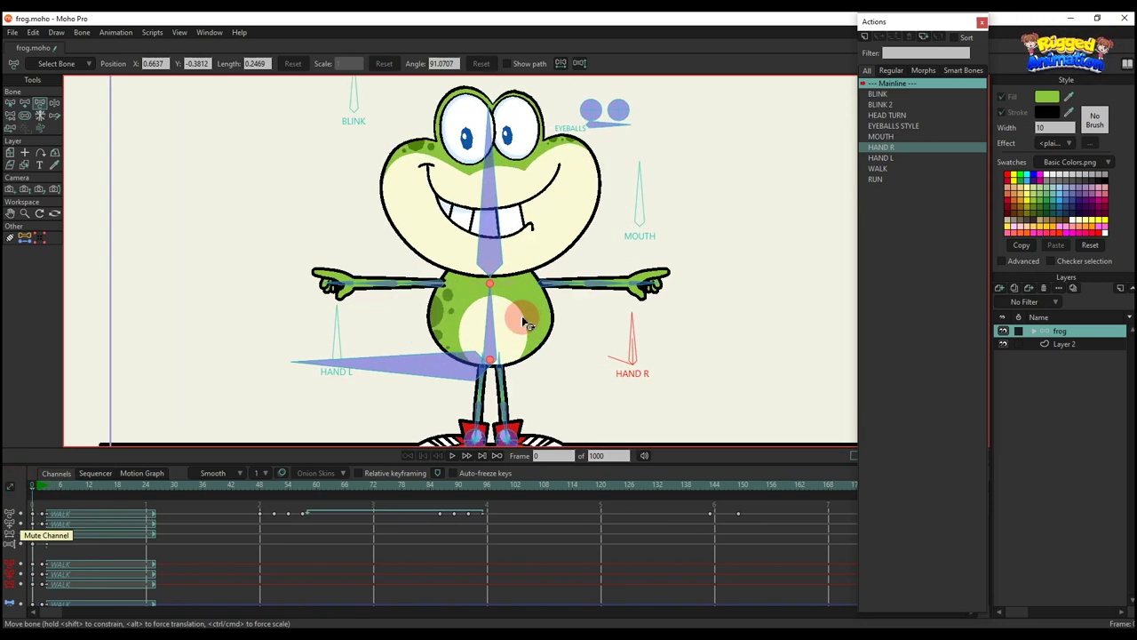
{"action": "scroll", "coordinate": [511, 322], "scroll_direction": "down", "scroll_amount": 4}
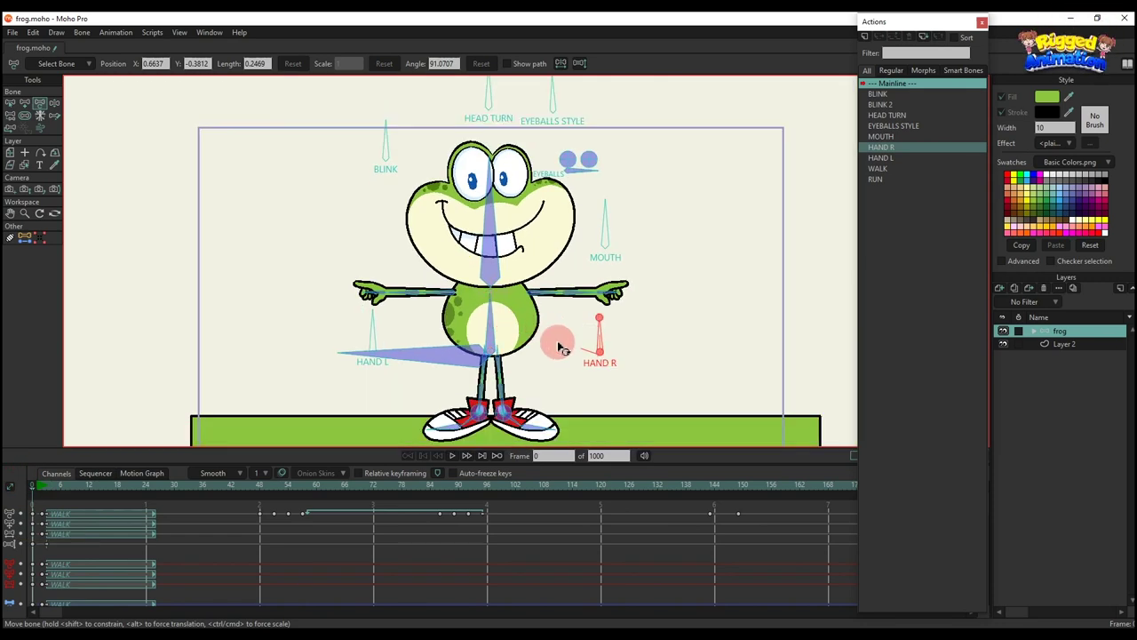
{"action": "key", "text": "b"}
{"action": "scroll", "coordinate": [553, 338], "scroll_direction": "up", "scroll_amount": 2}
{"action": "key", "text": "a"}
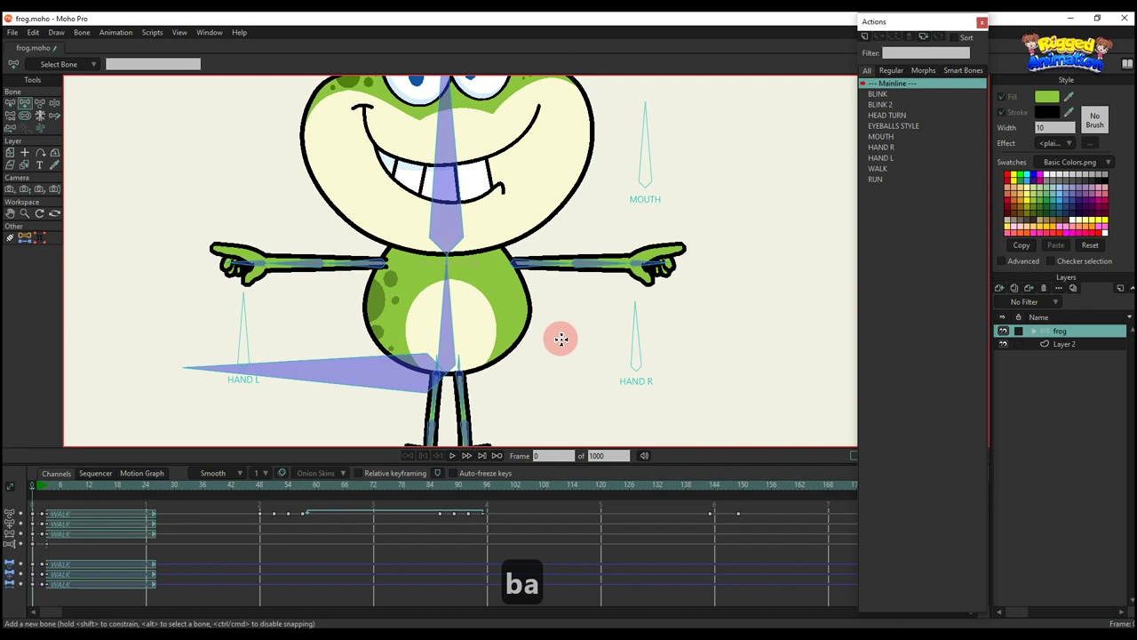
{"action": "scroll", "coordinate": [561, 339], "scroll_direction": "down", "scroll_amount": 3}
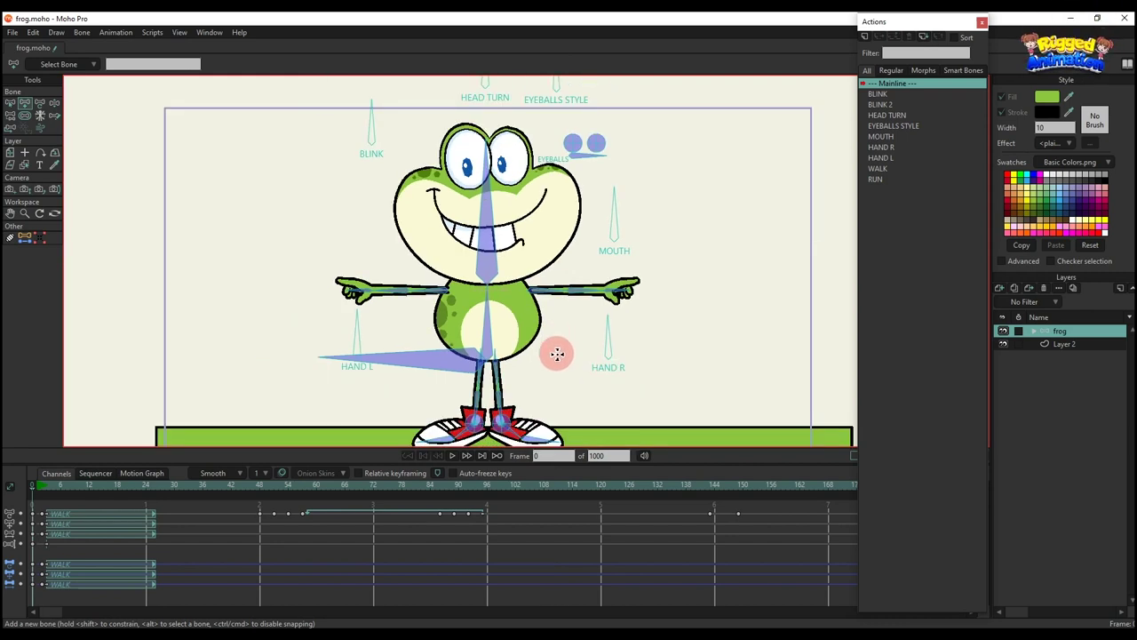
{"action": "left_click_drag", "start_coordinate": [563, 341], "coordinate": [565, 305]}
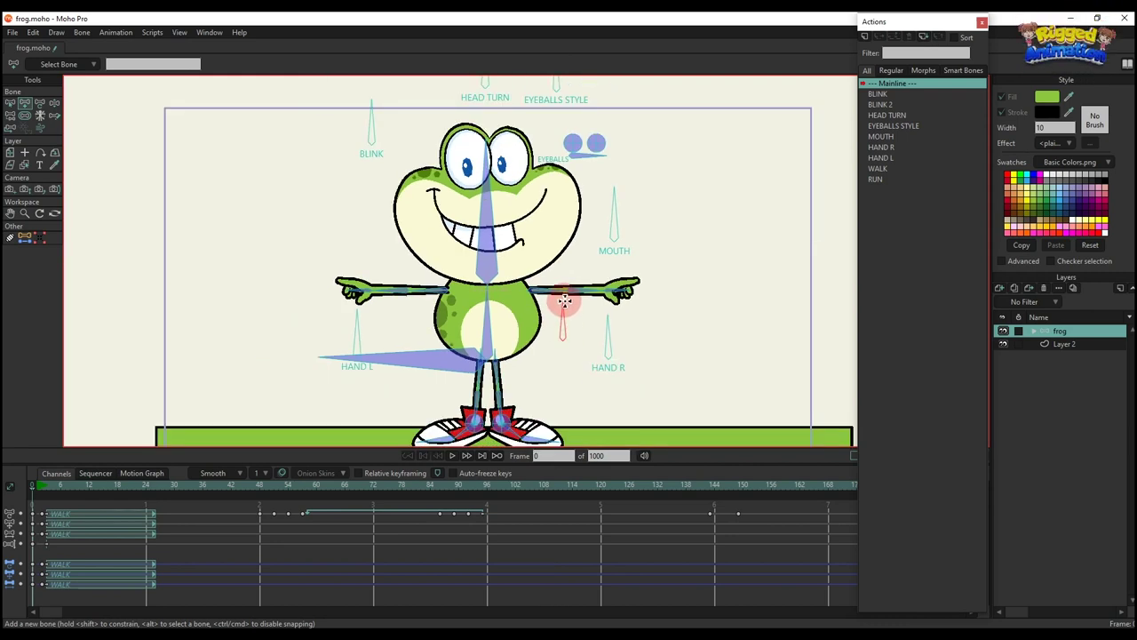
Step: Name the new bone BODY, show its label, and enable angle constraints from -70 to 70 degrees
{"action": "key", "text": "s"}
{"action": "key", "text": "b"}
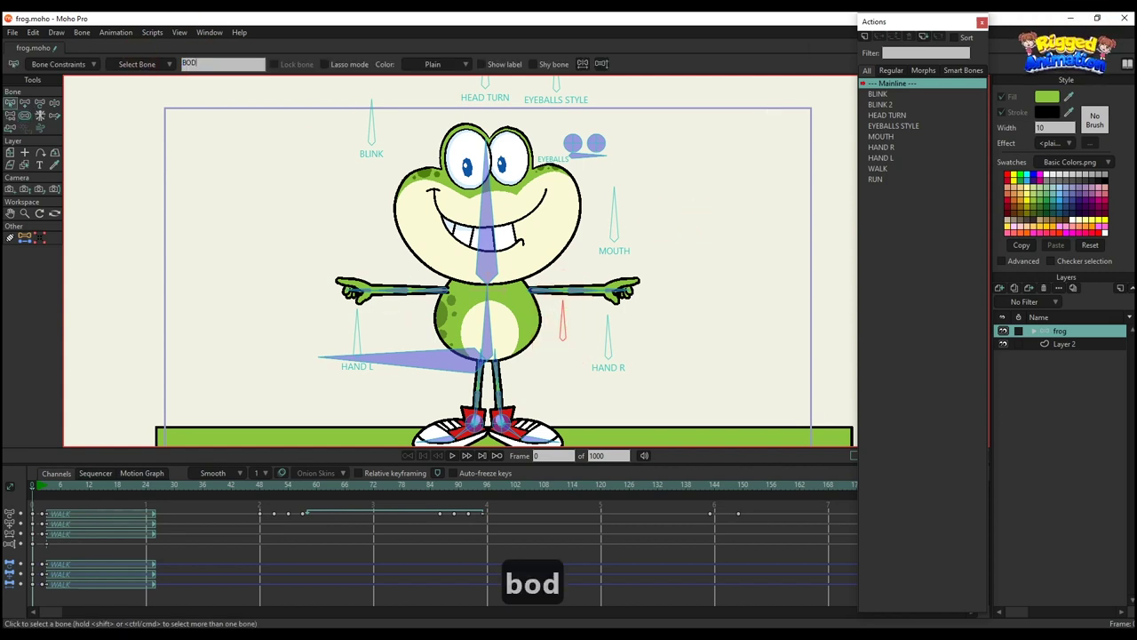
{"action": "key", "text": "Return"}
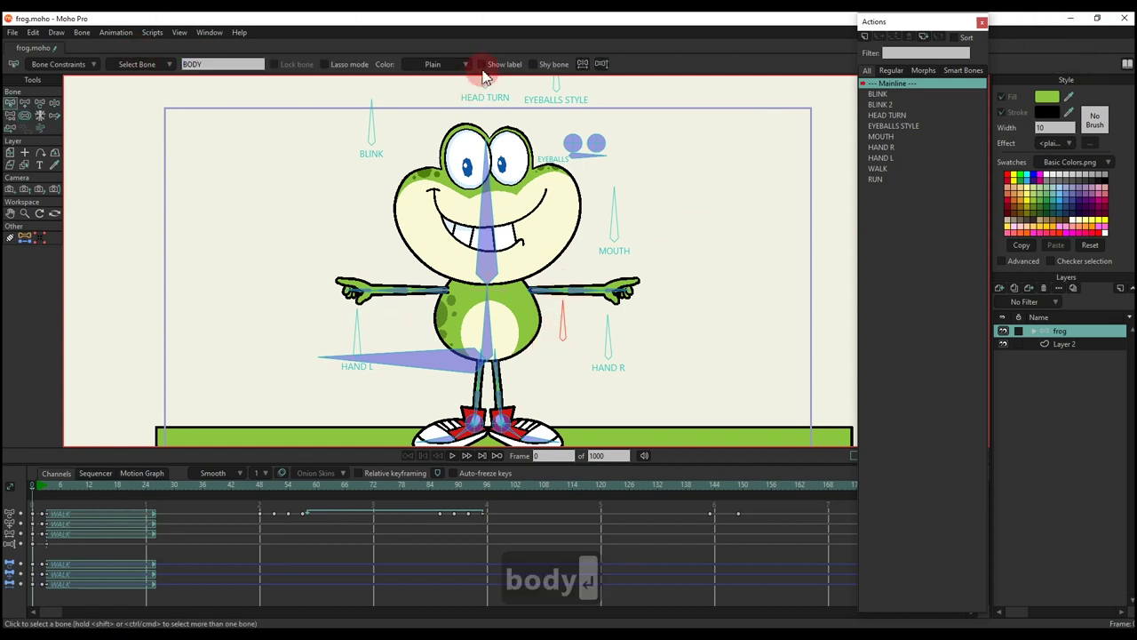
{"action": "left_click", "coordinate": [58, 64]}
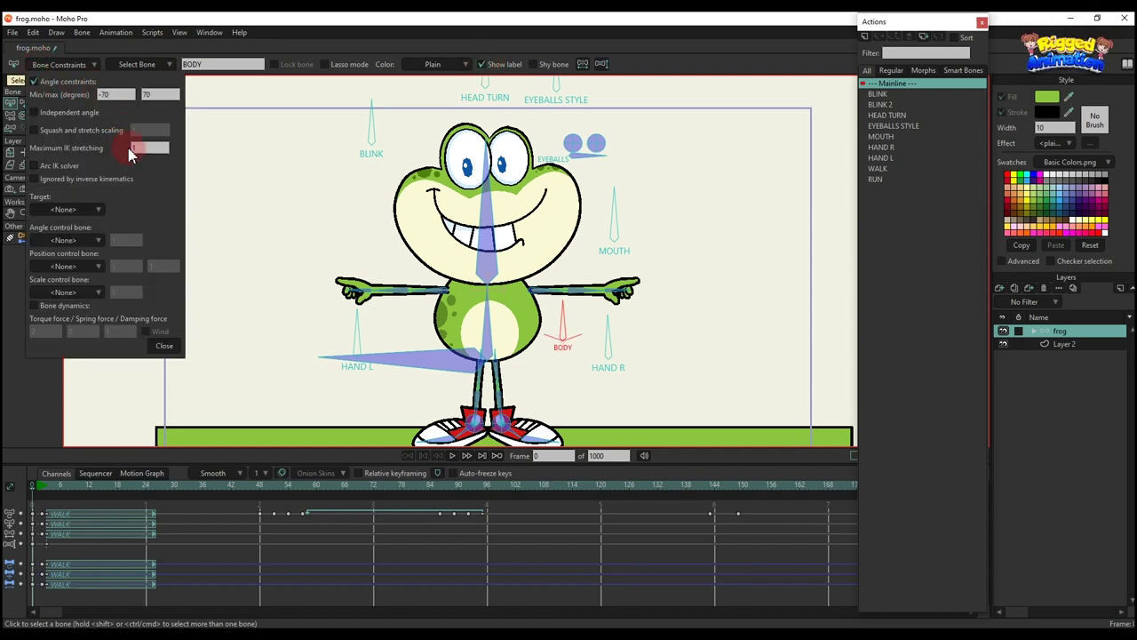
{"action": "left_click", "coordinate": [165, 349]}
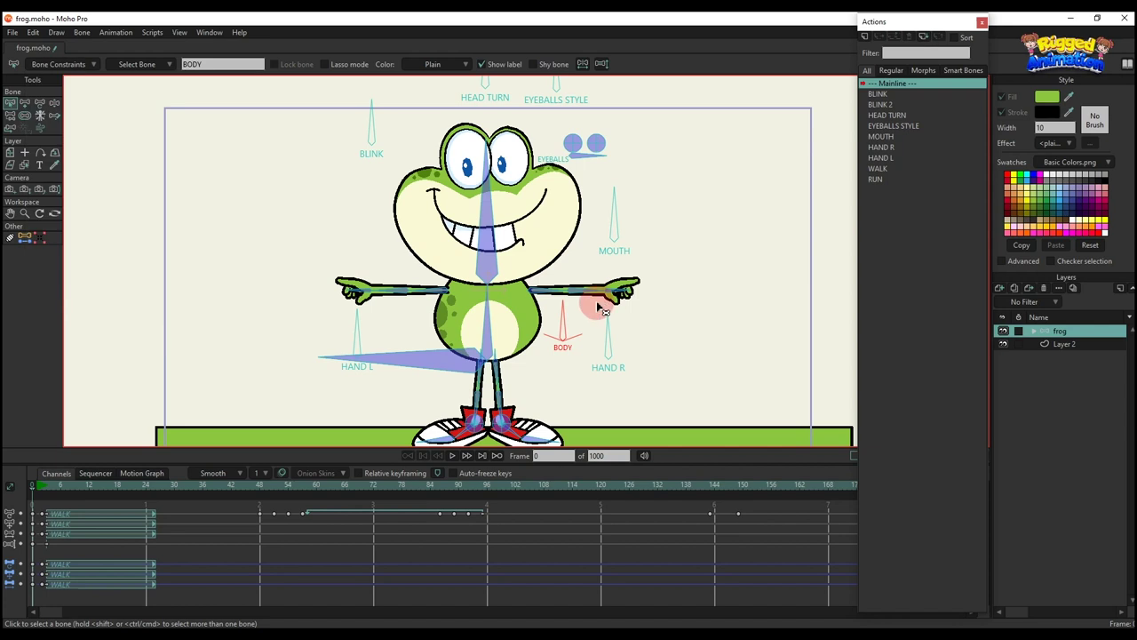
Step: Create the BODY smart bone action and rotate the BODY bone counterclockwise to 160° at frame 24
{"action": "left_click", "coordinate": [864, 37]}
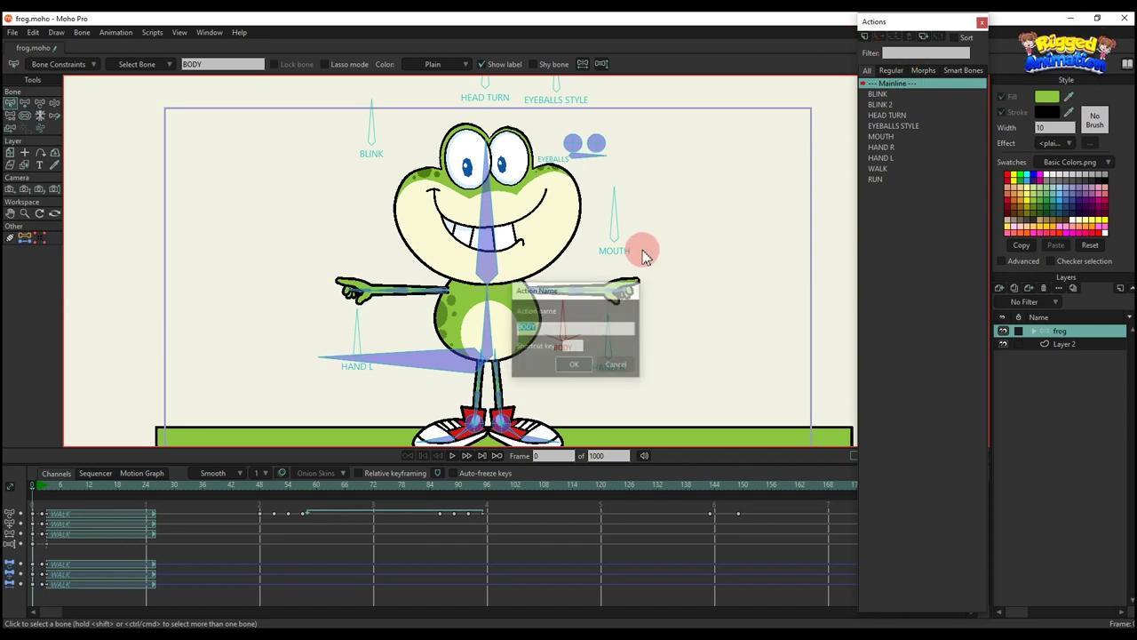
{"action": "left_click", "coordinate": [579, 361]}
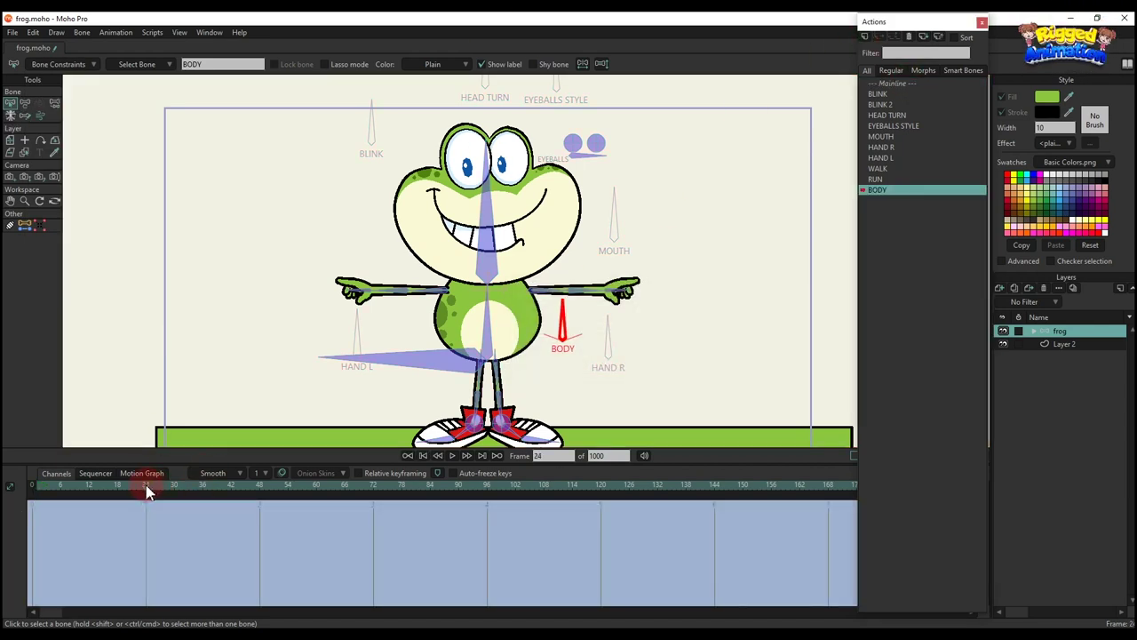
{"action": "key", "text": "t"}
{"action": "scroll", "coordinate": [566, 325], "scroll_direction": "up", "scroll_amount": 2}
{"action": "left_click_drag", "start_coordinate": [566, 325], "coordinate": [491, 342]}
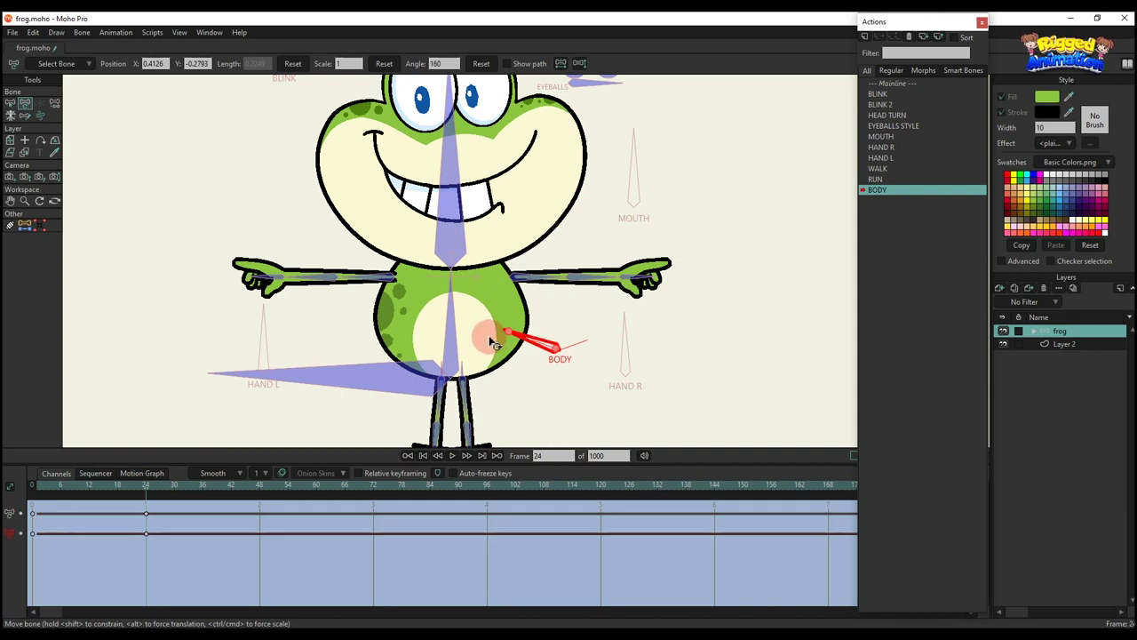
Step: Shift the stomach and spots layers together left to about -0.11 in X in the BODY action, and return to the mainline
{"action": "left_click", "coordinate": [488, 342], "text": "ctrl+alt"}
{"action": "left_click", "coordinate": [1076, 408], "text": "ctrl"}
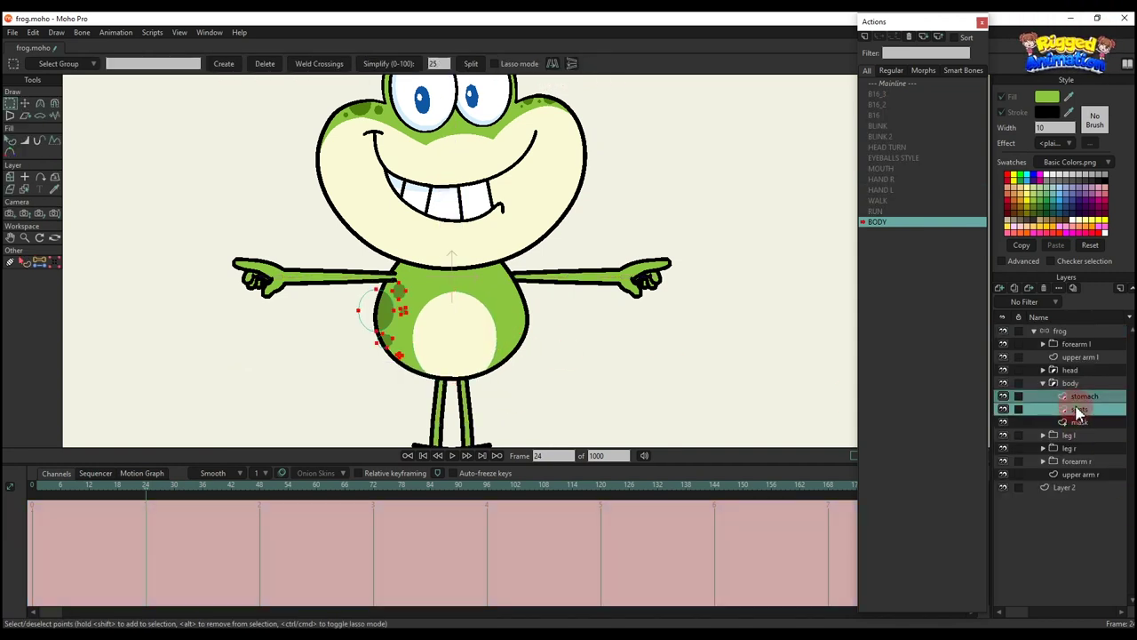
{"action": "key", "text": "m"}
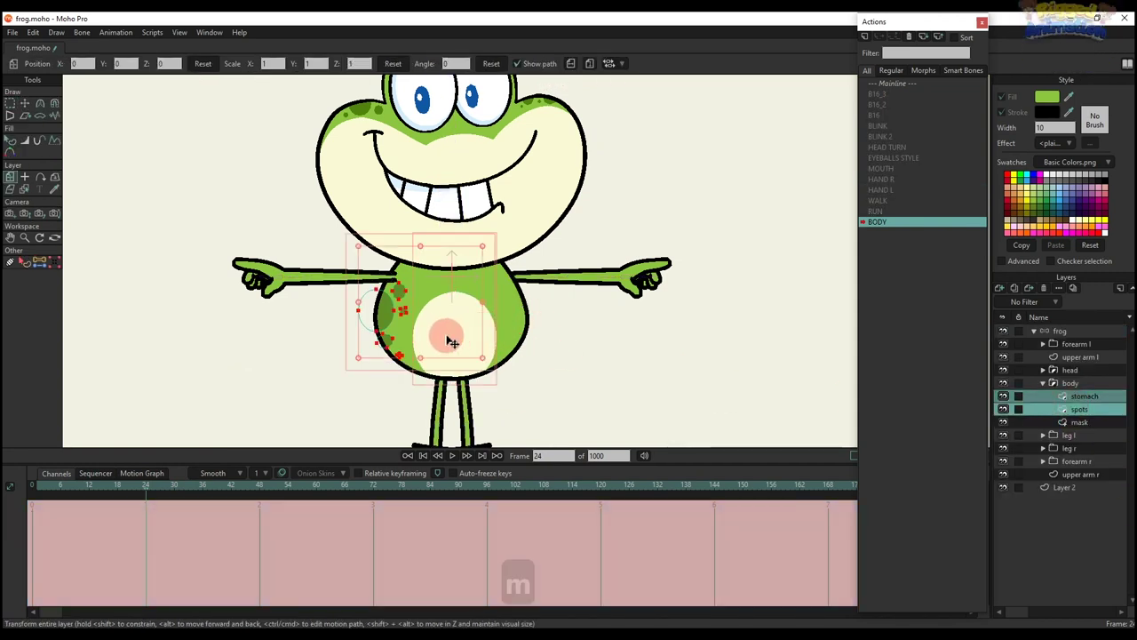
{"action": "left_click_drag", "start_coordinate": [452, 342], "coordinate": [425, 347]}
{"action": "left_click", "coordinate": [909, 80]}
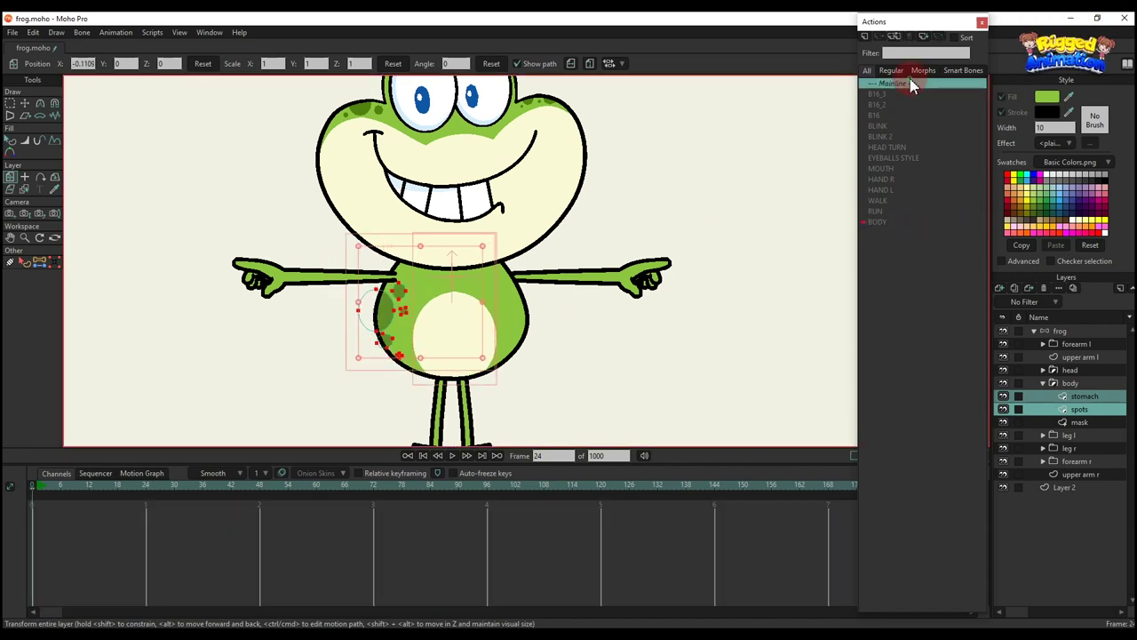
Step: Create the BODY 2 action for the frog's BODY bone and rotate the bone clockwise to its limit at frame 24
{"action": "left_click", "coordinate": [1064, 331]}
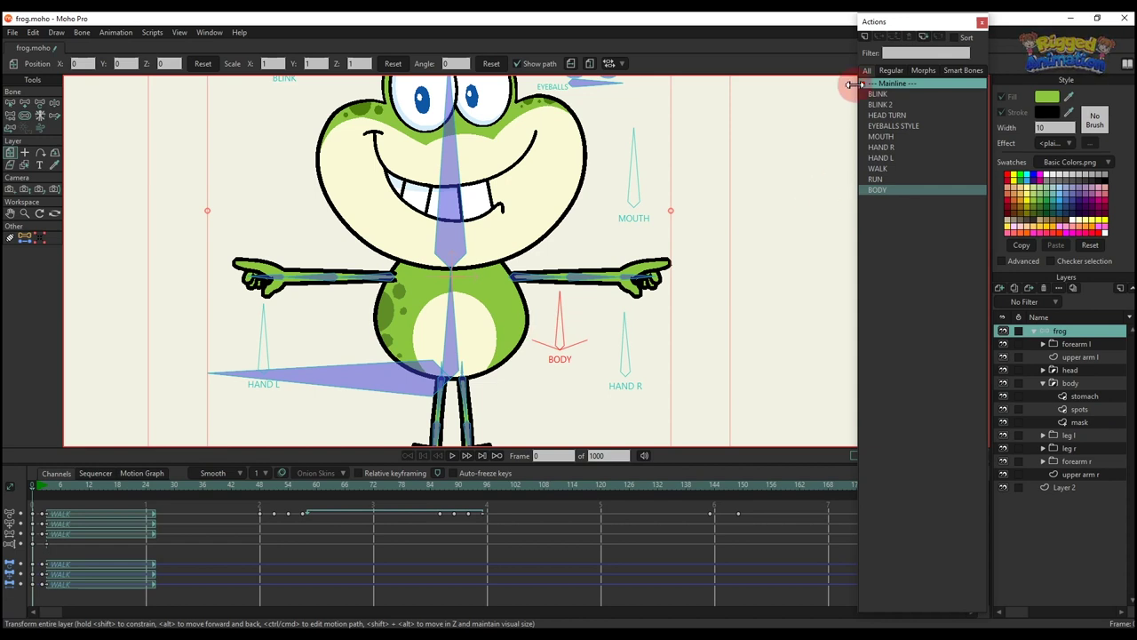
{"action": "left_click", "coordinate": [865, 37]}
{"action": "left_click", "coordinate": [592, 364]}
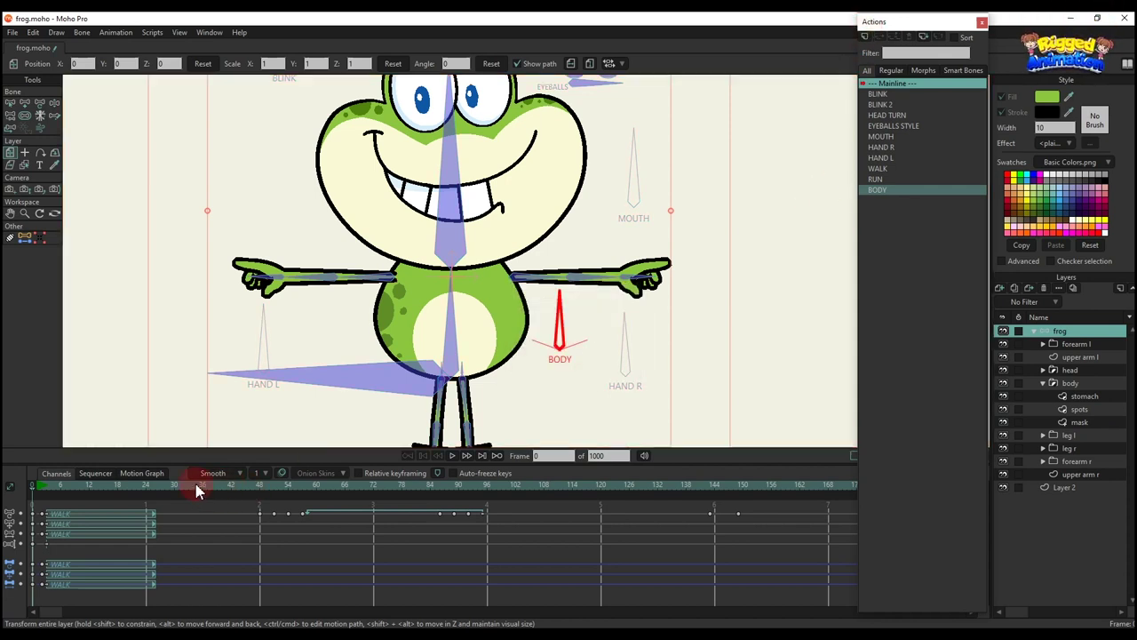
{"action": "left_click_drag", "start_coordinate": [571, 317], "coordinate": [678, 411]}
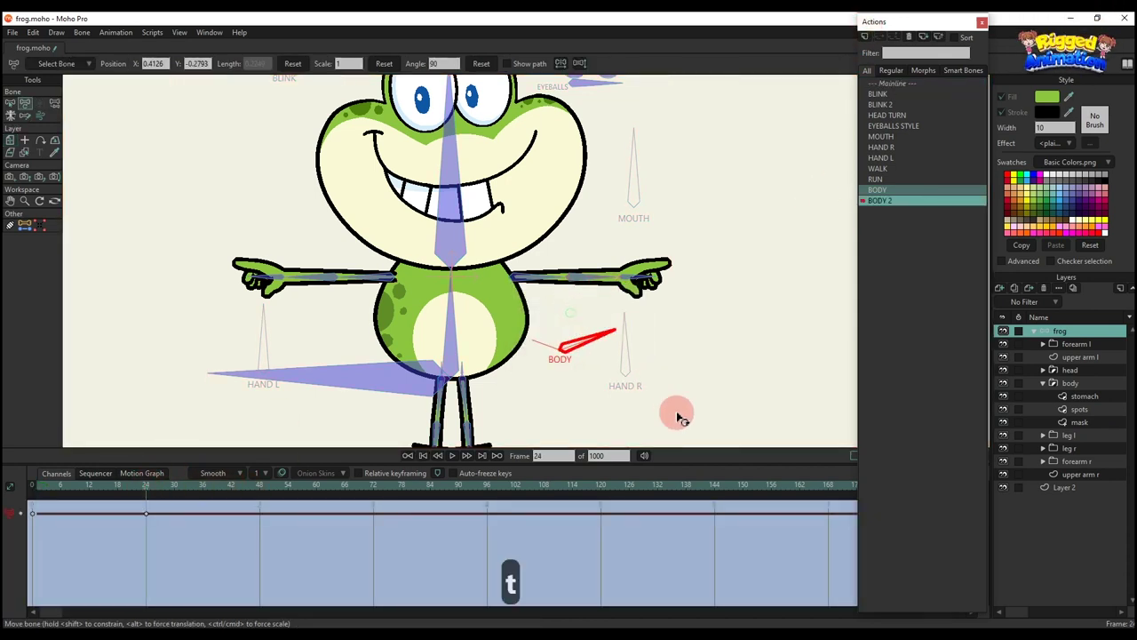
Step: Shift the stomach and spots layers together to the right at frame 24 of BODY 2, and return to the mainline
{"action": "left_click", "coordinate": [1080, 397]}
{"action": "left_click", "coordinate": [1078, 409], "text": "ctrl"}
{"action": "key", "text": "m"}
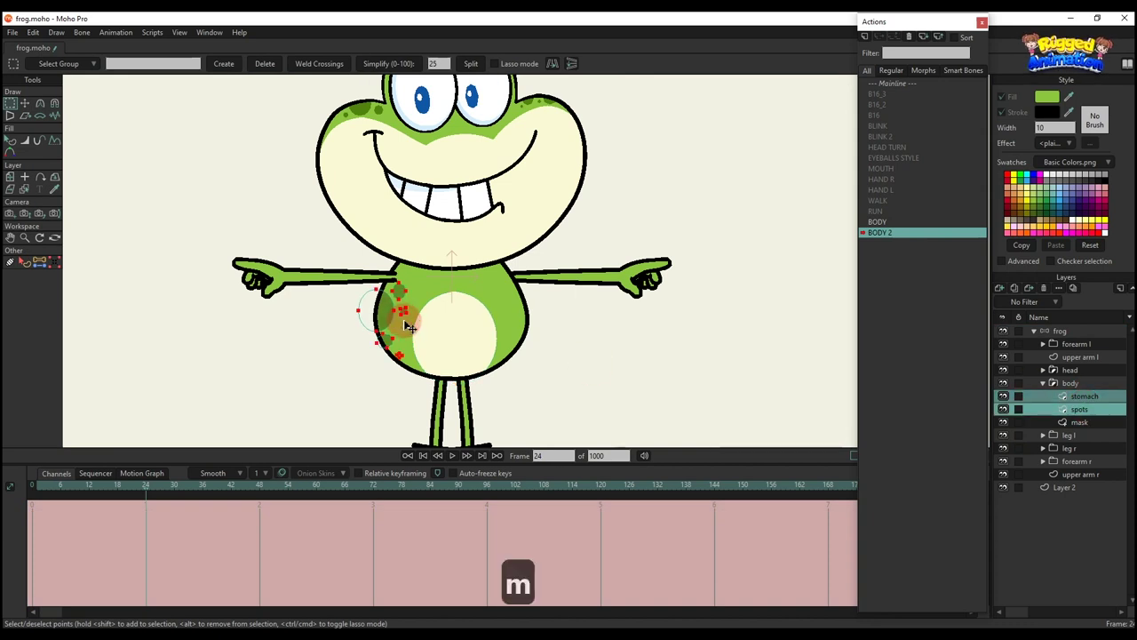
{"action": "left_click_drag", "start_coordinate": [444, 325], "coordinate": [475, 328]}
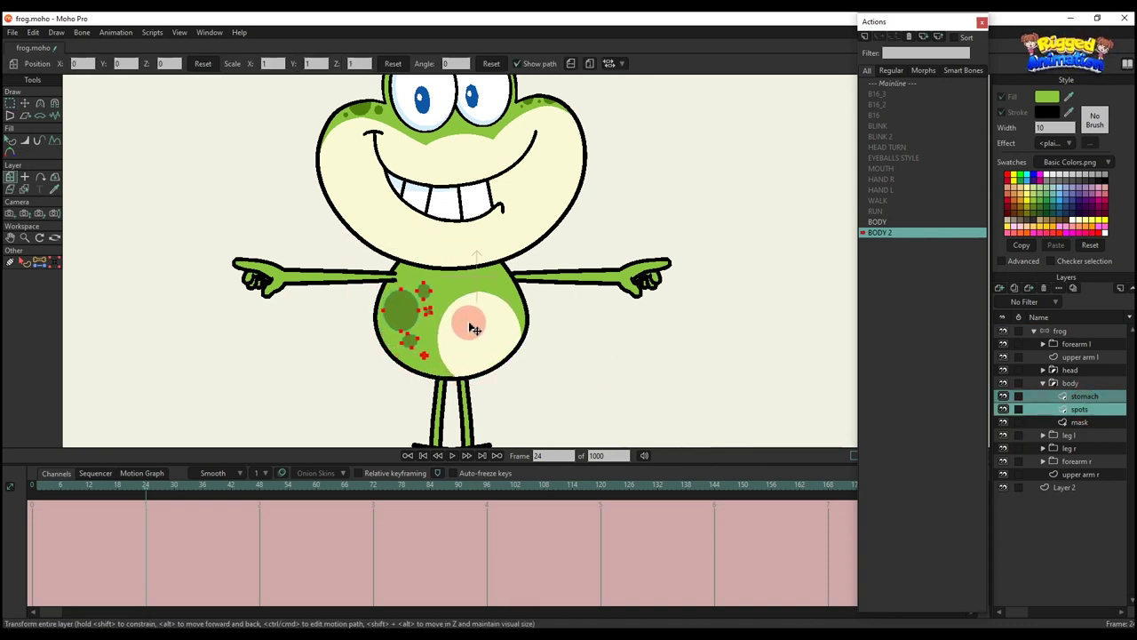
{"action": "key", "text": "q"}
{"action": "left_click", "coordinate": [921, 84]}
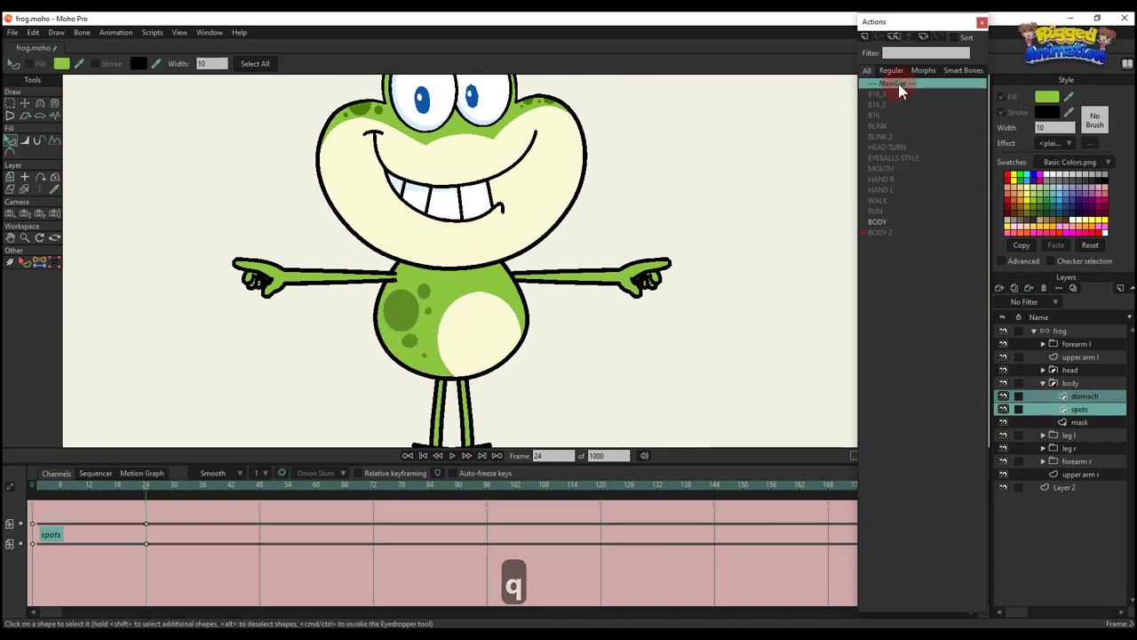
Step: Open the WALK action and rotate the BODY bone clockwise at frame 1 to turn the frog's torso
{"action": "key", "text": "BackSpace"}
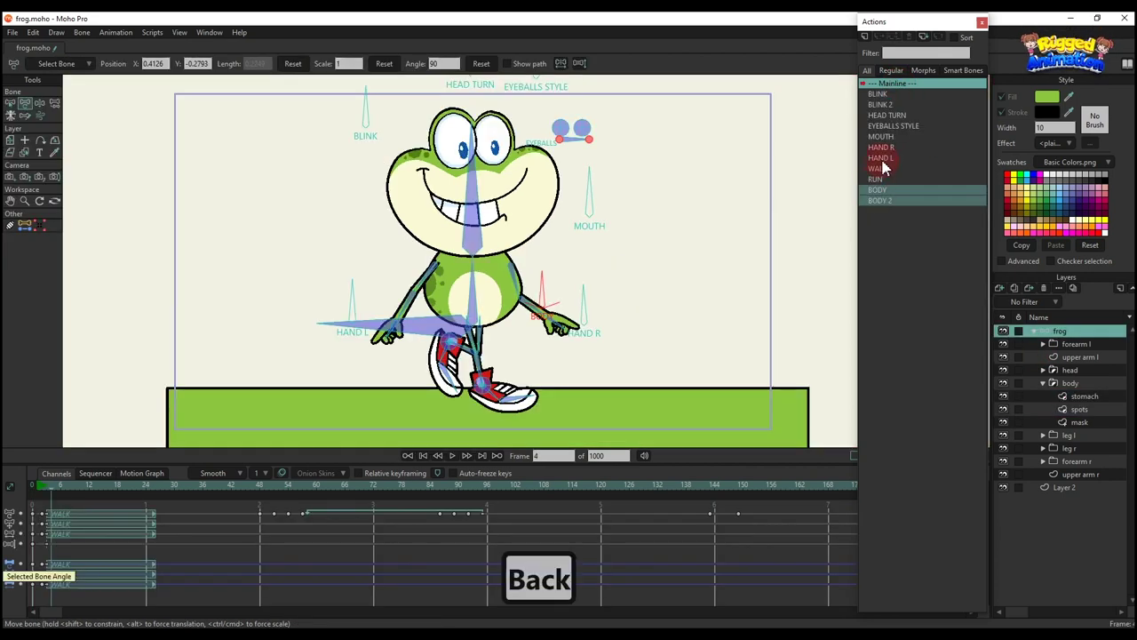
{"action": "left_click", "coordinate": [884, 167]}
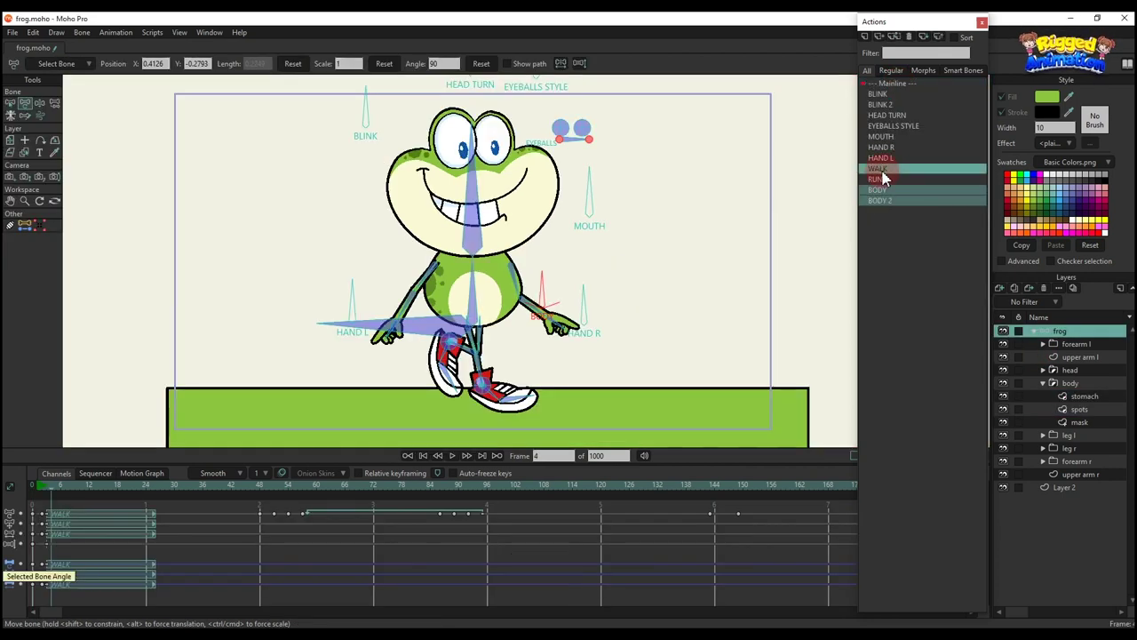
{"action": "scroll", "coordinate": [537, 306], "scroll_direction": "up", "scroll_amount": 1}
{"action": "left_click_drag", "start_coordinate": [544, 289], "coordinate": [583, 333]}
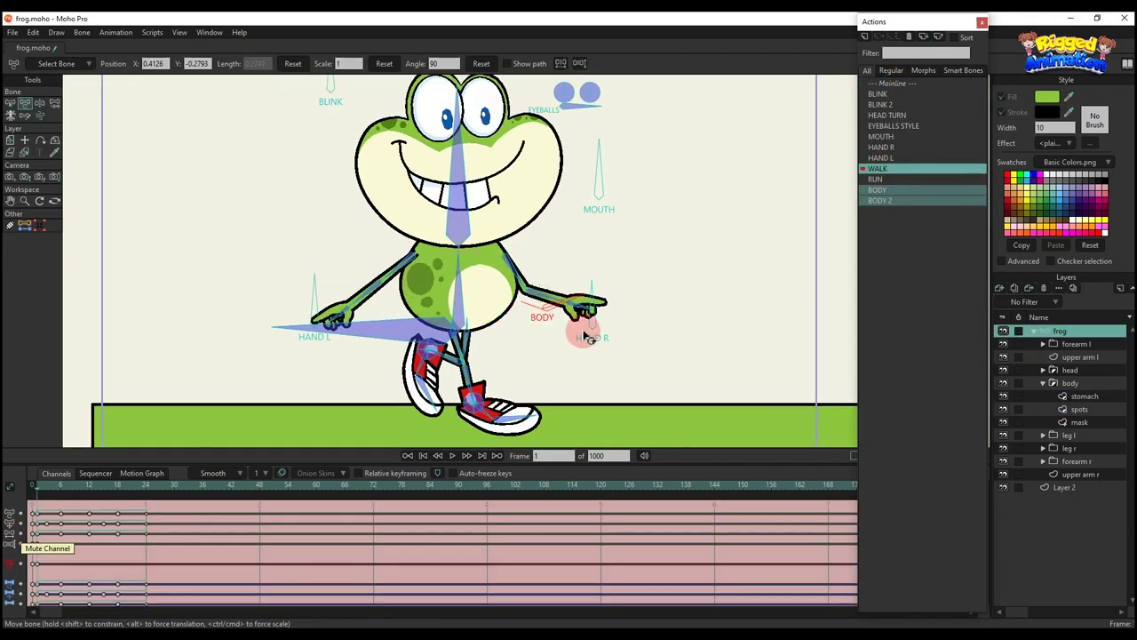
Step: Play back the WALK action to check the torso turn made by the BODY bone
{"action": "key", "text": "space"}
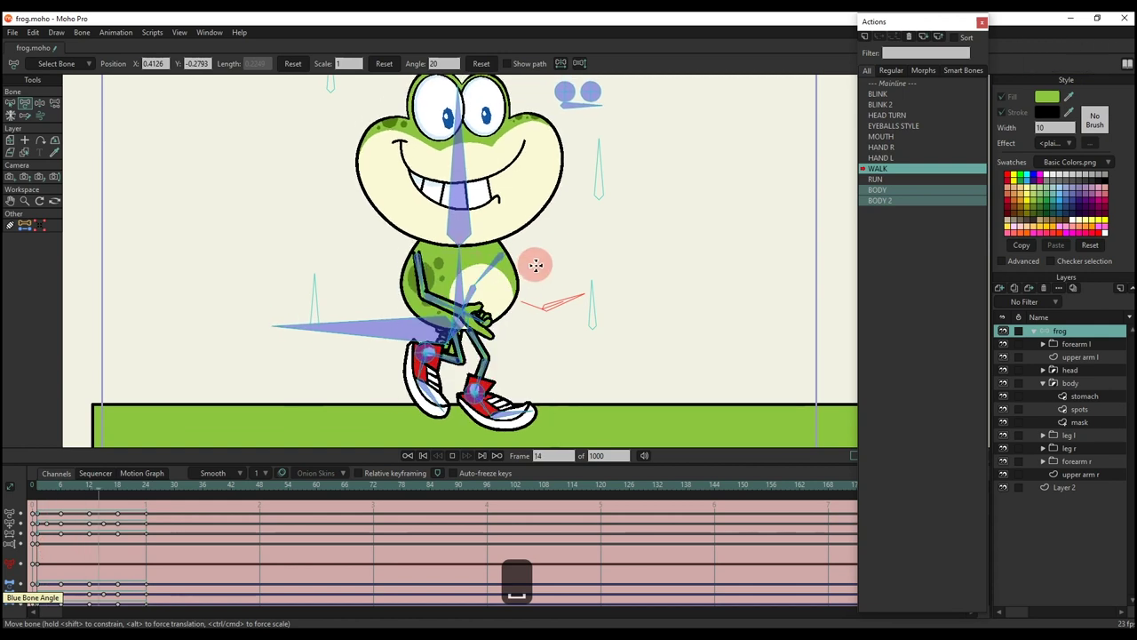
{"action": "scroll", "coordinate": [530, 269], "scroll_direction": "down", "scroll_amount": 1}
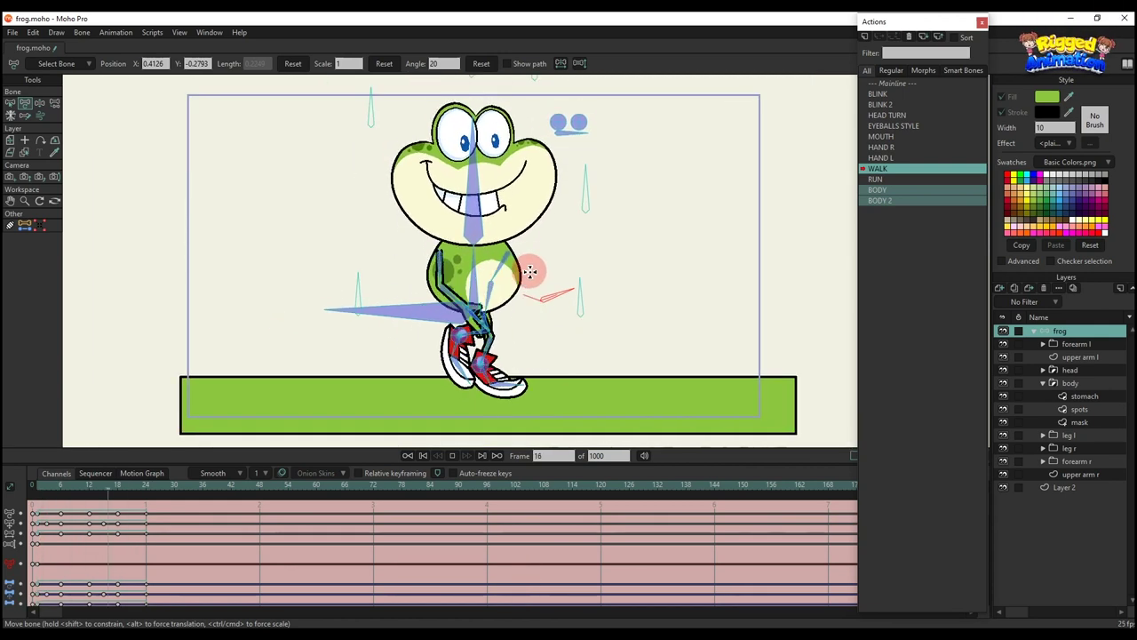
{"action": "key", "text": "space"}
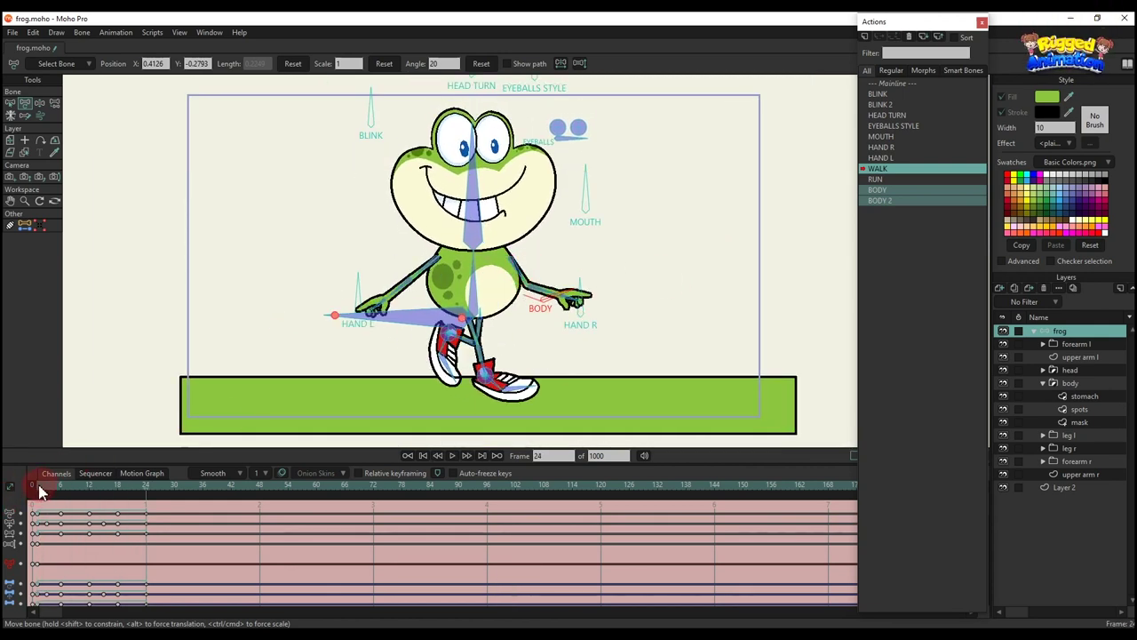
Step: Freeze the frog's pose at frames 1 and 24 of the WALK action
{"action": "key", "text": "ctrl+f"}
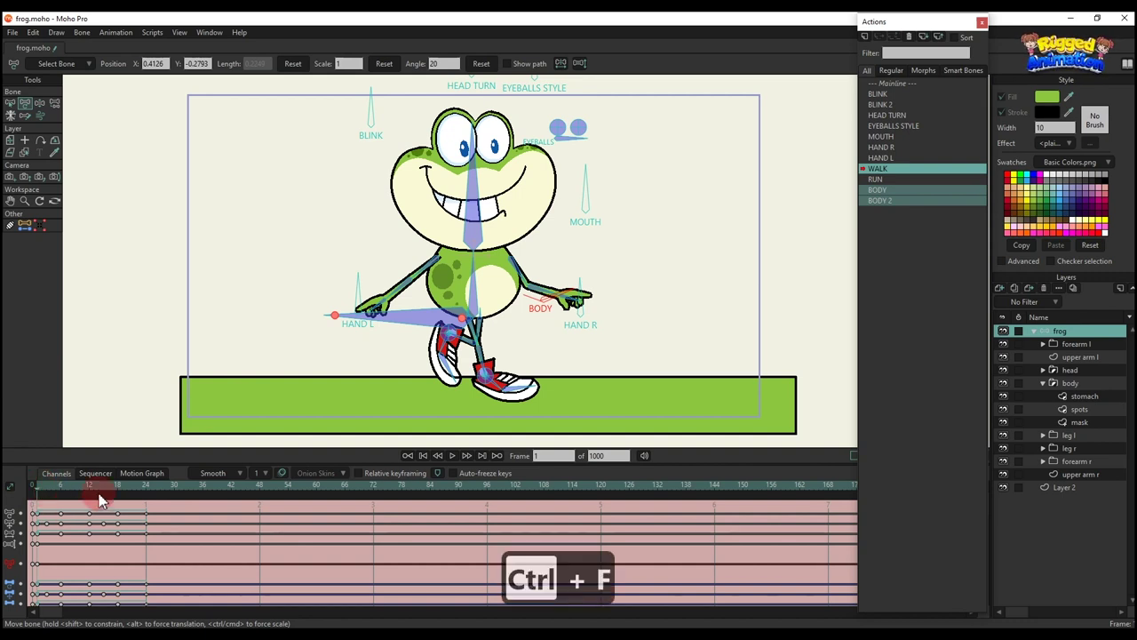
{"action": "left_click", "coordinate": [146, 487]}
{"action": "key", "text": "ctrl+f"}
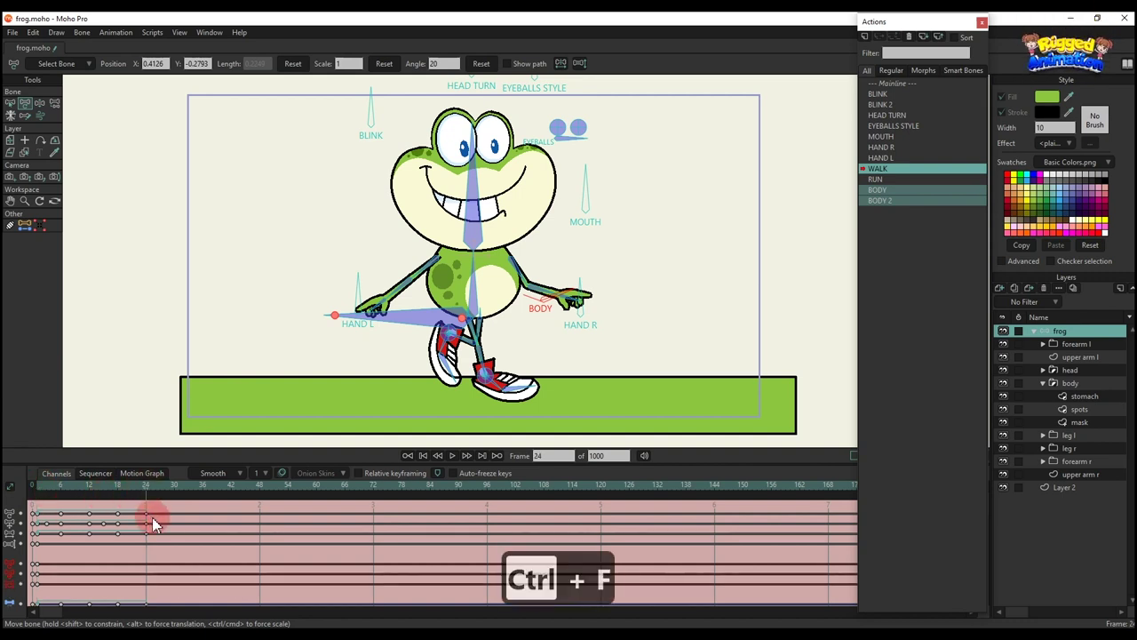
Step: Set all frame 24 keys in WALK to Cycle interpolation back to absolute frame 1, and play the loop
{"action": "left_click_drag", "start_coordinate": [142, 445], "coordinate": [142, 446]}
{"action": "scroll", "coordinate": [145, 525], "scroll_direction": "up", "scroll_amount": 2}
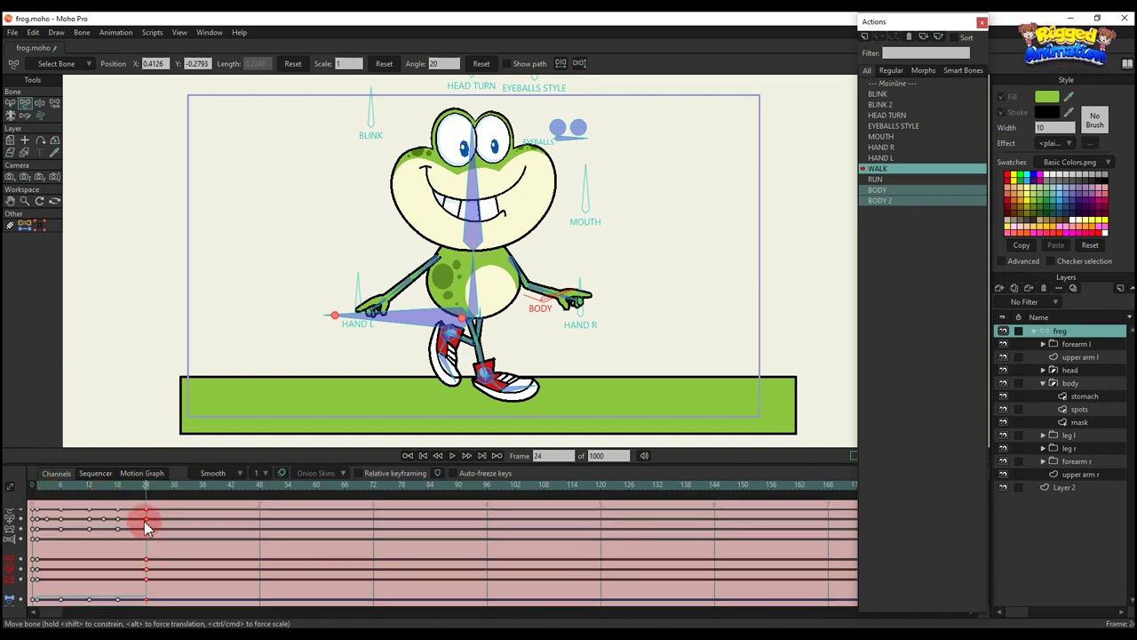
{"action": "right_click", "coordinate": [147, 525]}
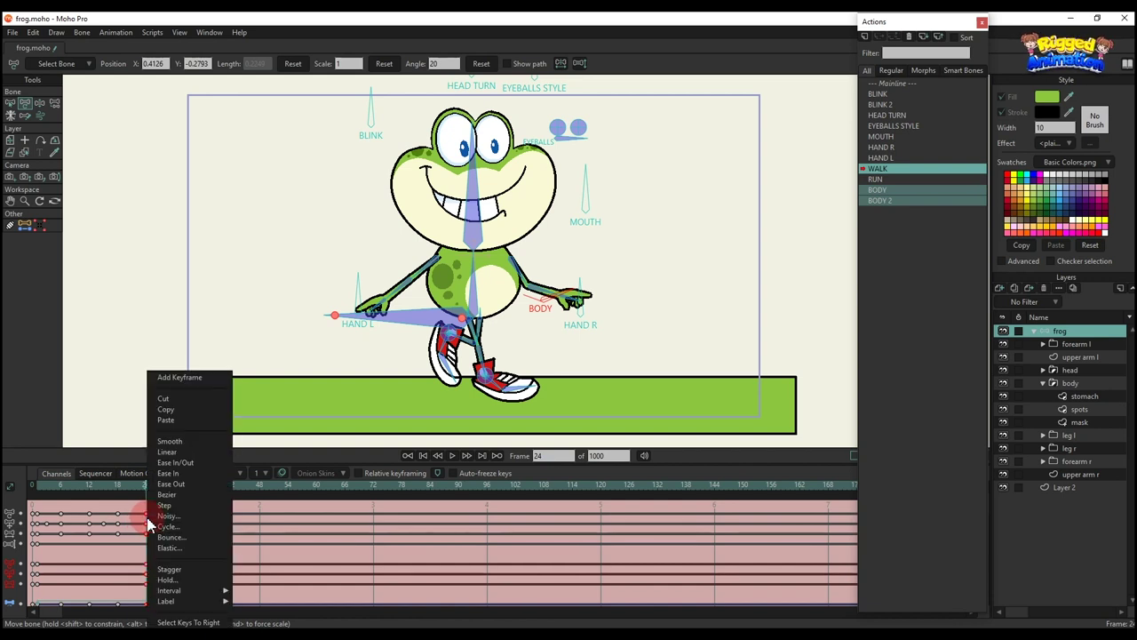
{"action": "left_click", "coordinate": [160, 528]}
{"action": "left_click", "coordinate": [539, 162]}
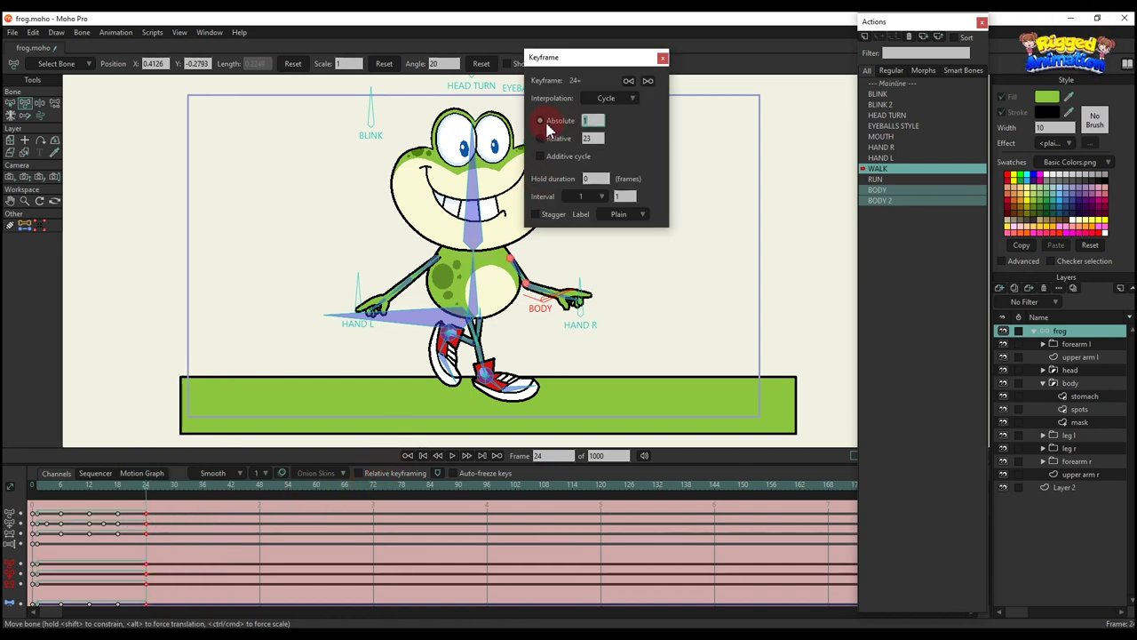
{"action": "left_click", "coordinate": [662, 60]}
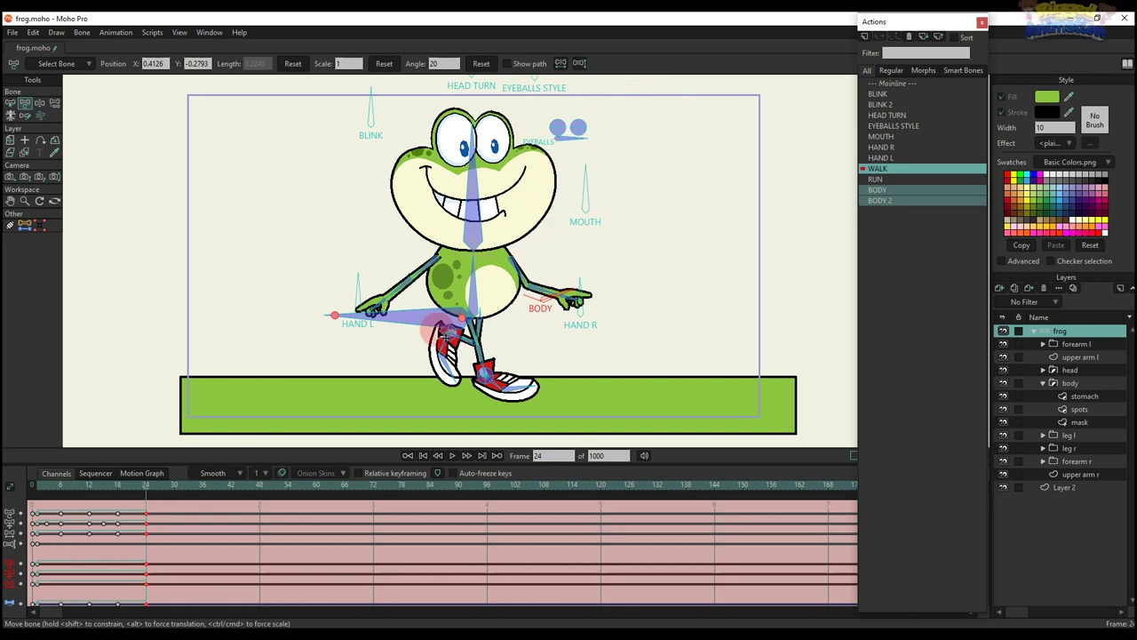
{"action": "key", "text": "space"}
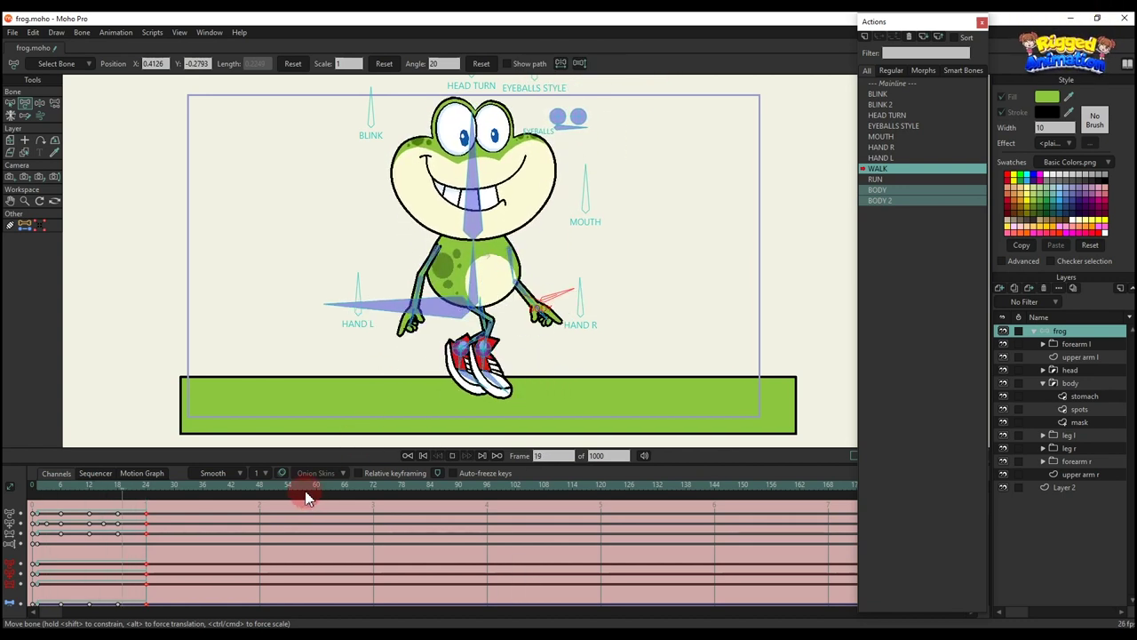
{"action": "key", "text": "space"}
Step: Open the RUN action, rotate the BODY bone clockwise to an angle of 20 at frame 1, and freeze the pose at frame 17
{"action": "double_click", "coordinate": [881, 179]}
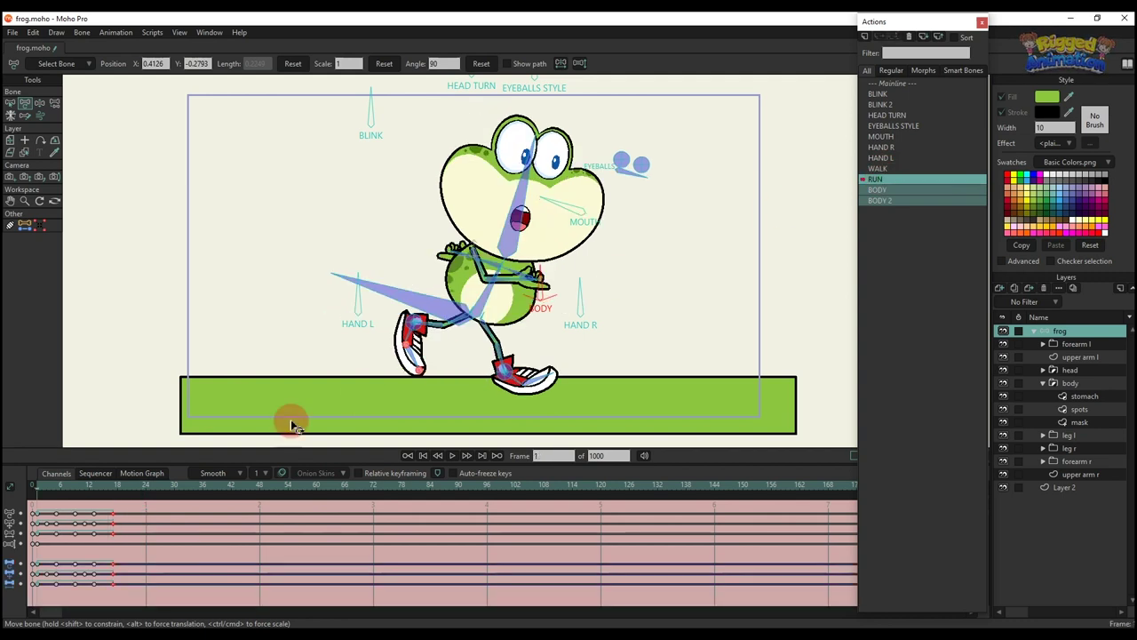
{"action": "left_click_drag", "start_coordinate": [544, 293], "coordinate": [539, 384]}
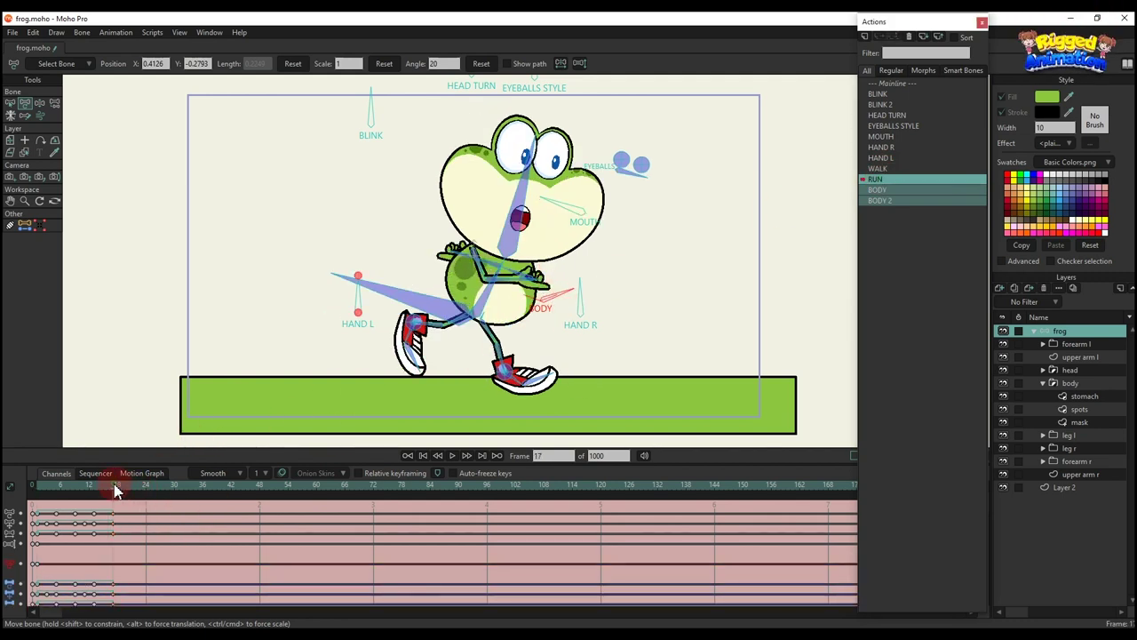
{"action": "key", "text": "ctrl+f"}
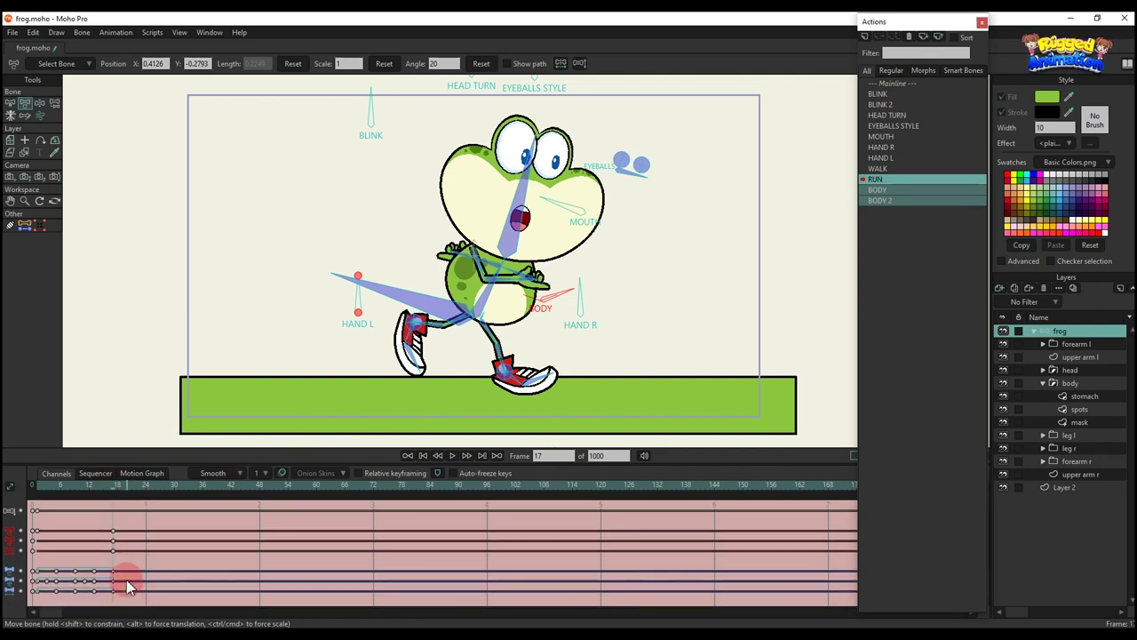
Step: Set all frame 17 keys in RUN to Cycle interpolation back to absolute frame 1, and play the loop
{"action": "left_click_drag", "start_coordinate": [109, 453], "coordinate": [112, 516]}
{"action": "right_click", "coordinate": [115, 515]}
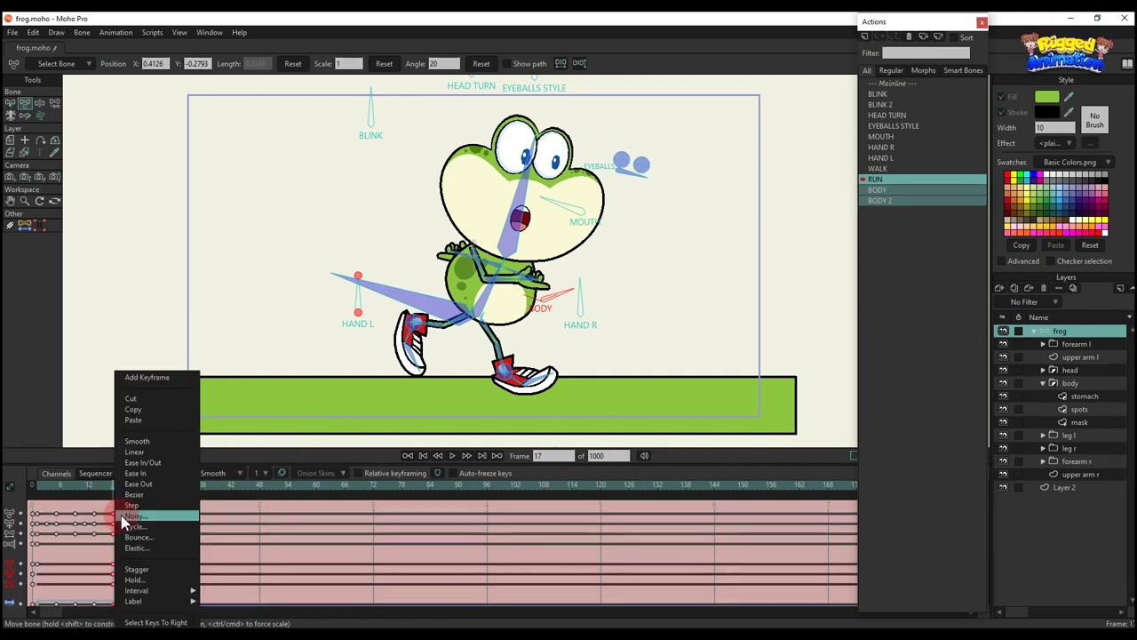
{"action": "left_click", "coordinate": [149, 530]}
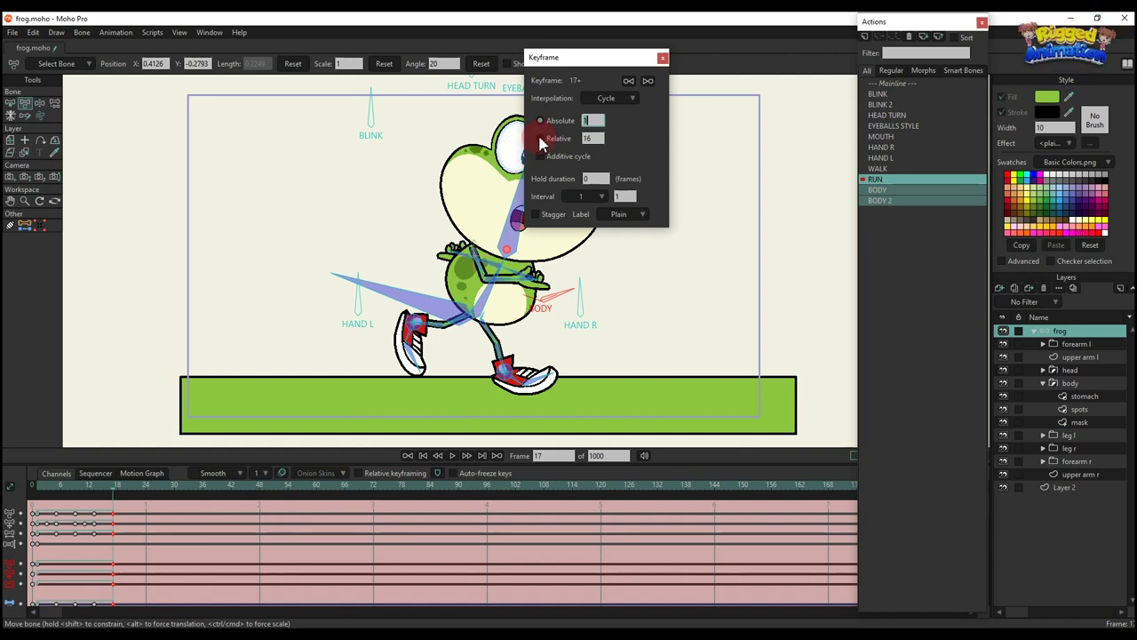
{"action": "left_click", "coordinate": [662, 60]}
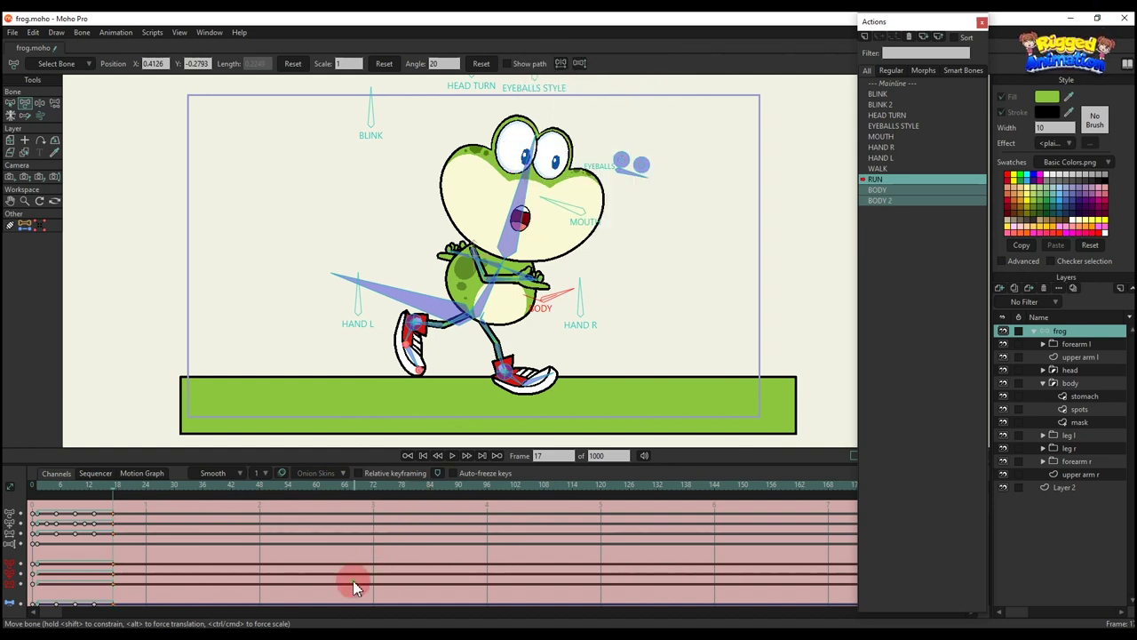
{"action": "key", "text": "space"}
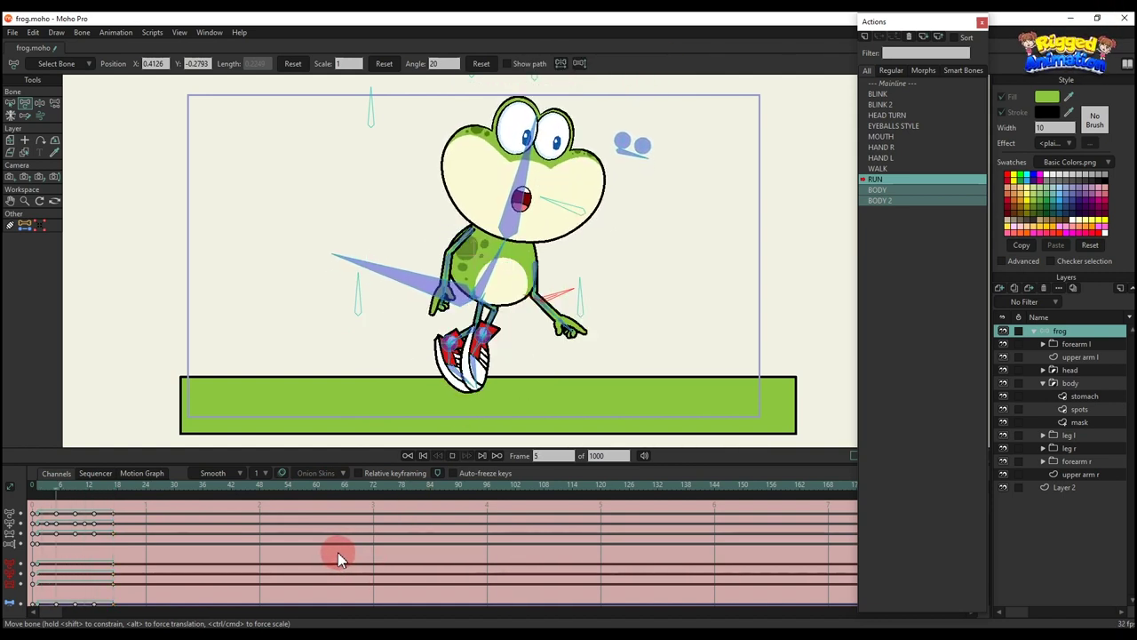
{"action": "key", "text": "space"}
Step: Return to the mainline, close the Actions window, and delete all keys and the WALK clip from the timeline
{"action": "left_click", "coordinate": [893, 82]}
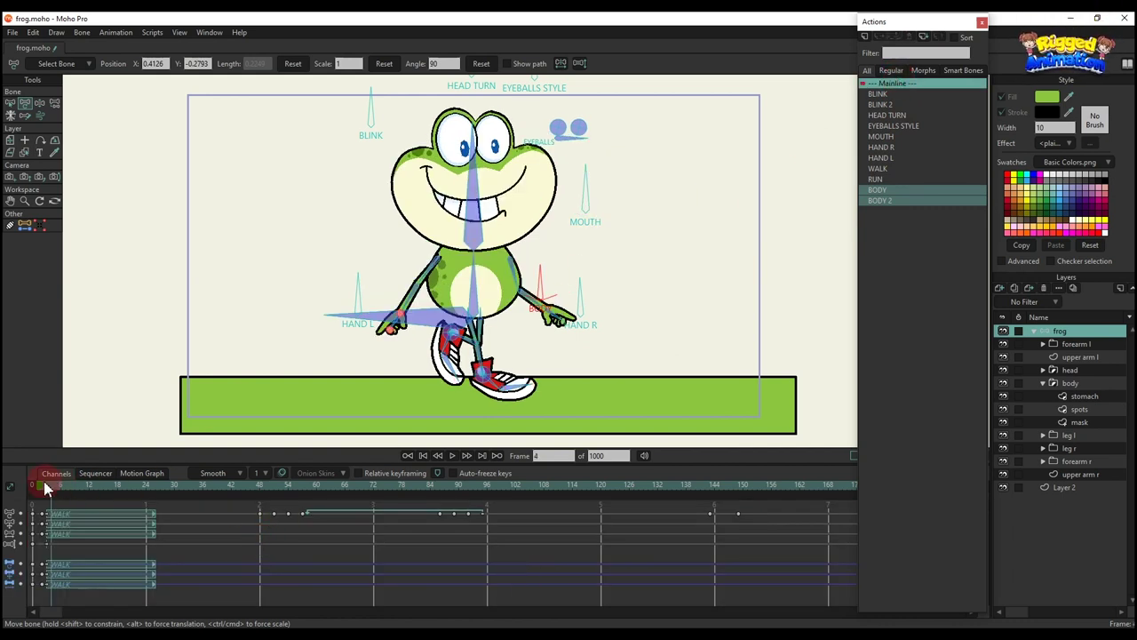
{"action": "left_click_drag", "start_coordinate": [47, 487], "coordinate": [293, 529]}
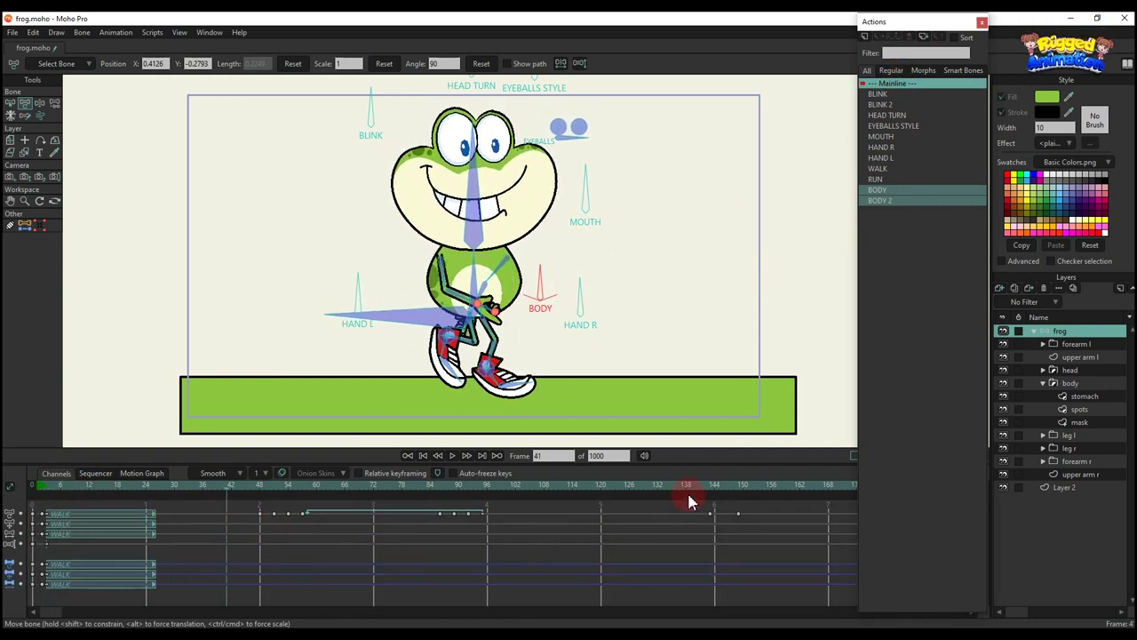
{"action": "left_click", "coordinate": [982, 21]}
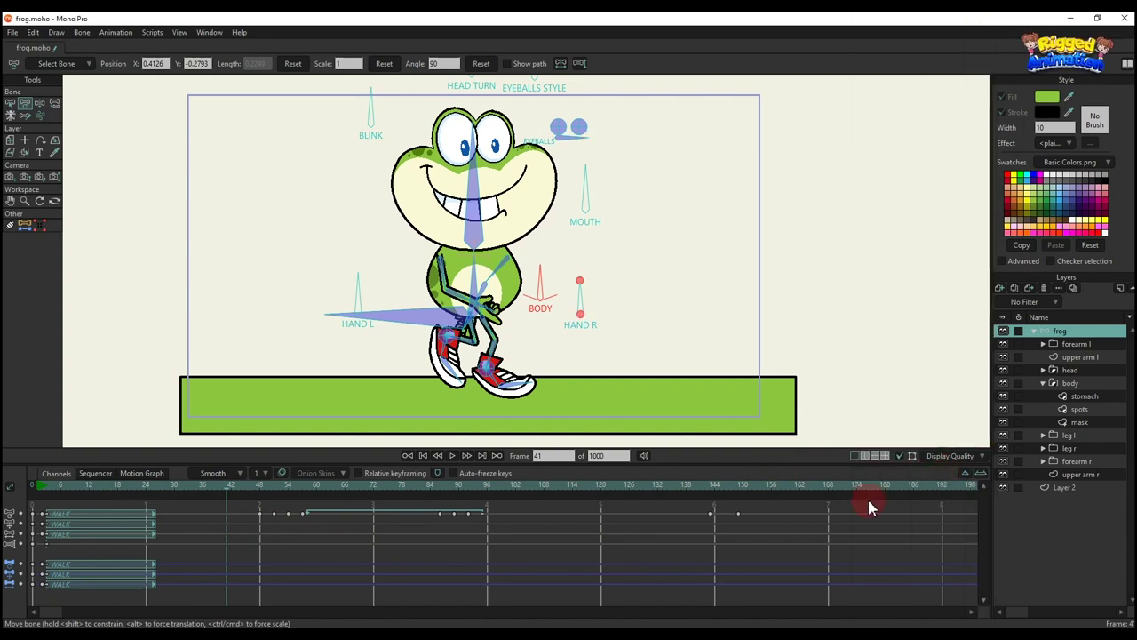
{"action": "left_click", "coordinate": [965, 474]}
{"action": "left_click", "coordinate": [965, 474]}
{"action": "left_click_drag", "start_coordinate": [706, 592], "coordinate": [4, 436]}
{"action": "key", "text": "BackSpace"}
{"action": "key", "text": "BackSpace"}
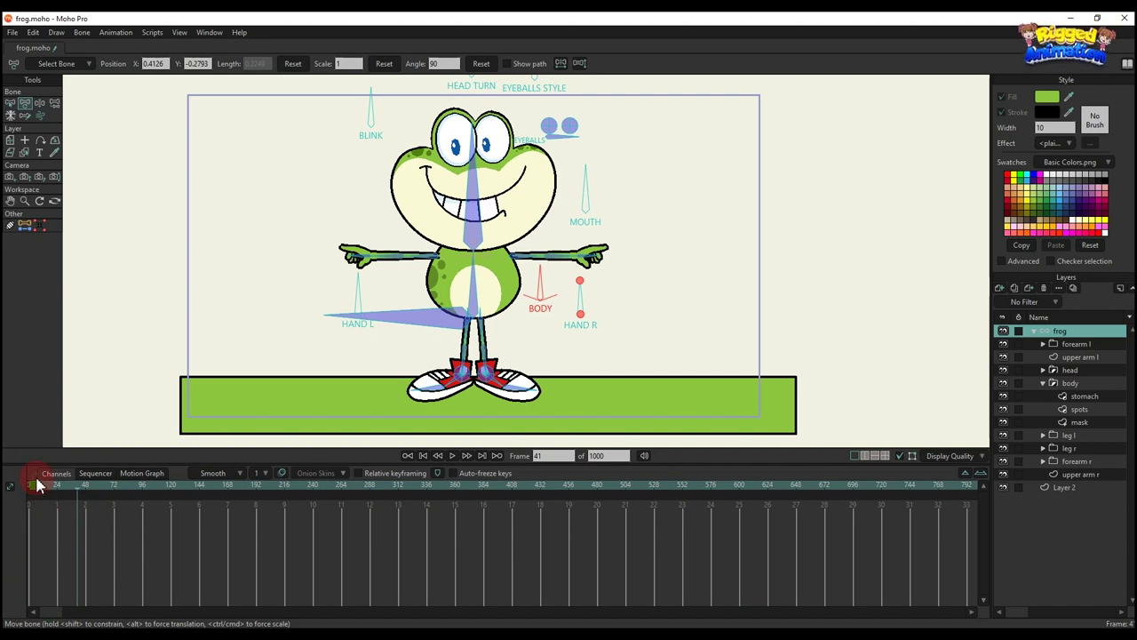
Step: Rotate the BODY bone clockwise to an angle of 20 at frame 7 as a test, and delete the test keys
{"action": "scroll", "coordinate": [978, 480], "scroll_direction": "up", "scroll_amount": 4}
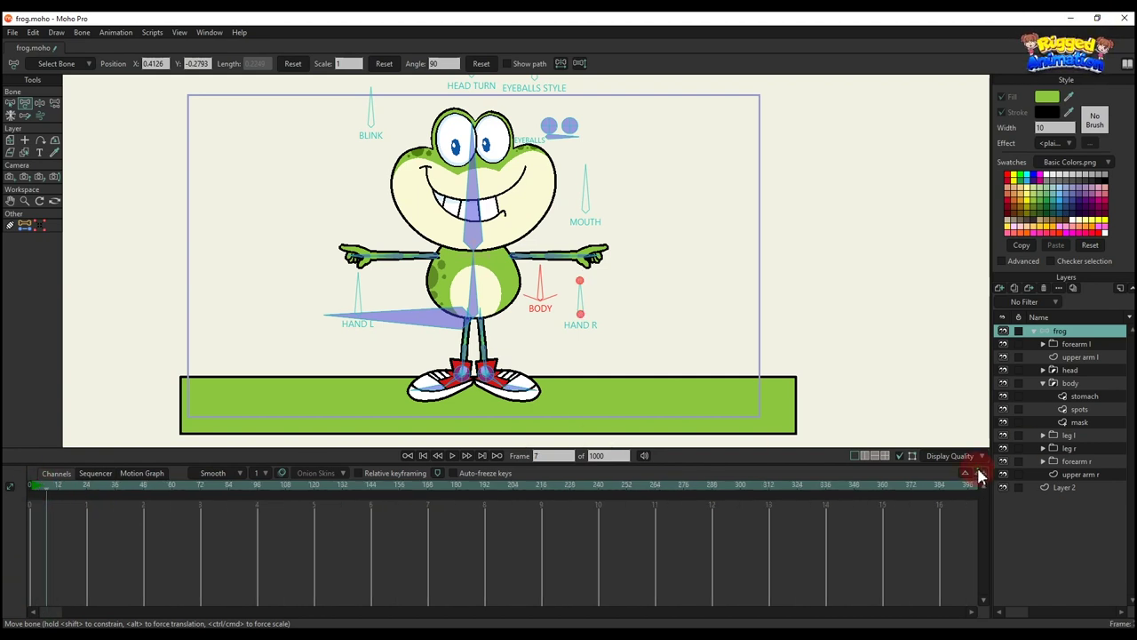
{"action": "scroll", "coordinate": [540, 311], "scroll_direction": "up", "scroll_amount": 1}
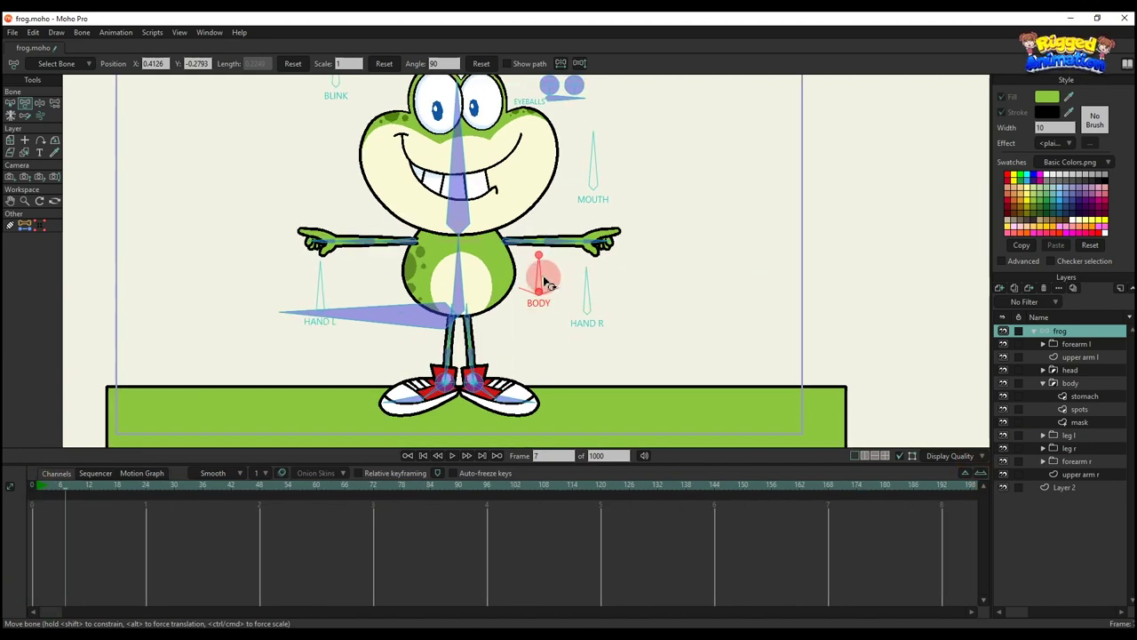
{"action": "left_click_drag", "start_coordinate": [543, 281], "coordinate": [721, 290]}
{"action": "scroll", "coordinate": [747, 248], "scroll_direction": "down", "scroll_amount": 3}
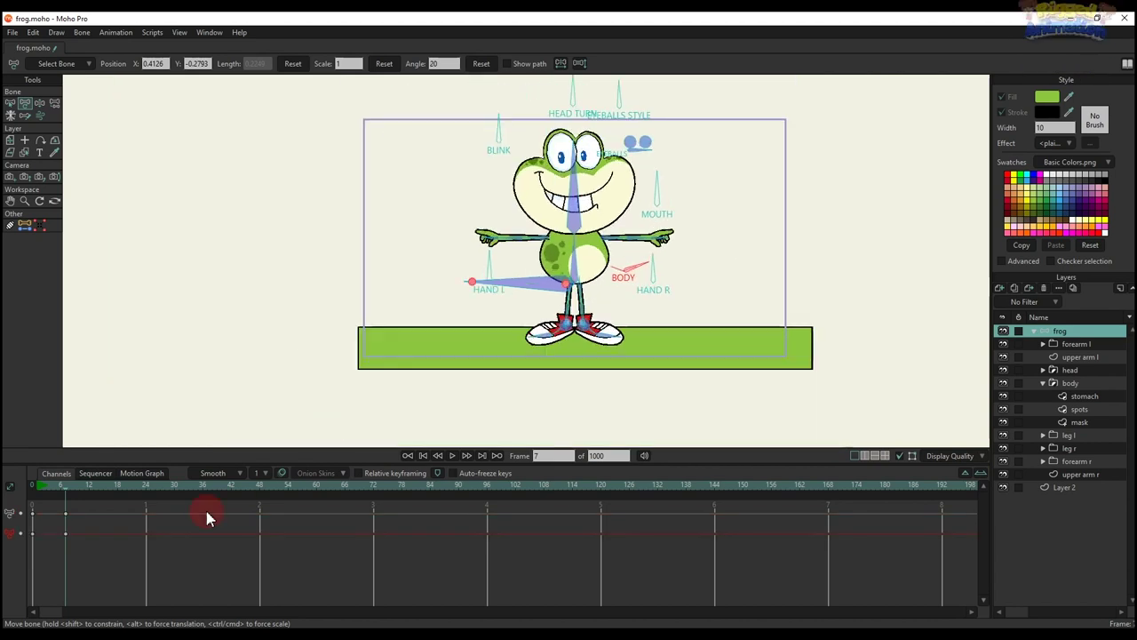
{"action": "left_click_drag", "start_coordinate": [201, 554], "coordinate": [10, 493]}
{"action": "key", "text": "BackSpace"}
Step: Insert the WALK action as a reference at frame 7 of the mainline and play the cycle
{"action": "key", "text": "ctrl+k"}
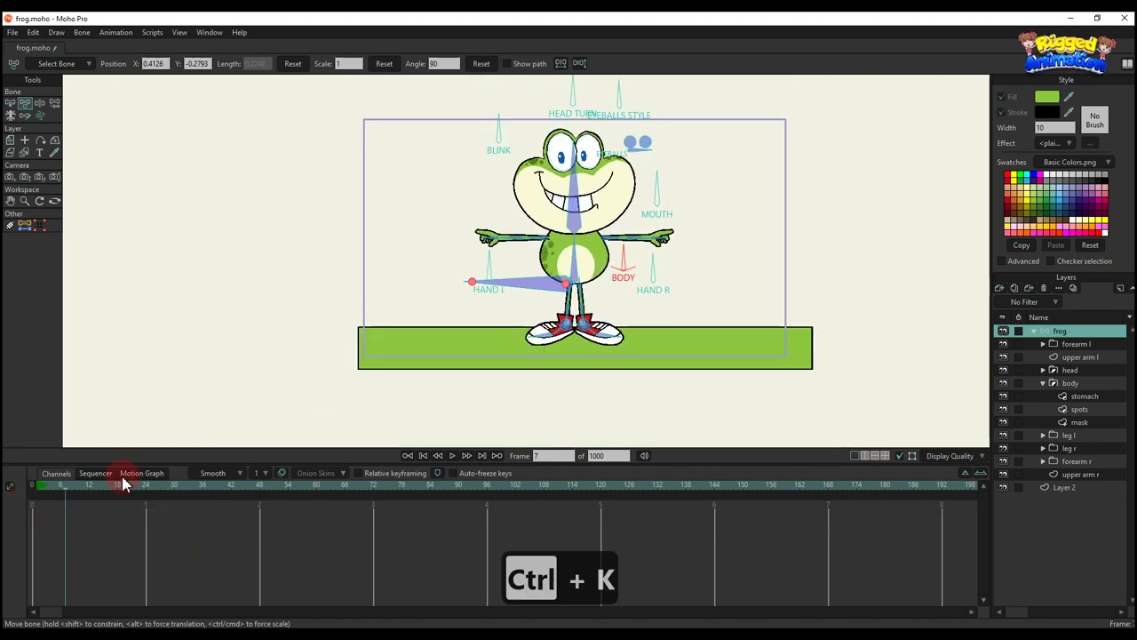
{"action": "left_click", "coordinate": [866, 169]}
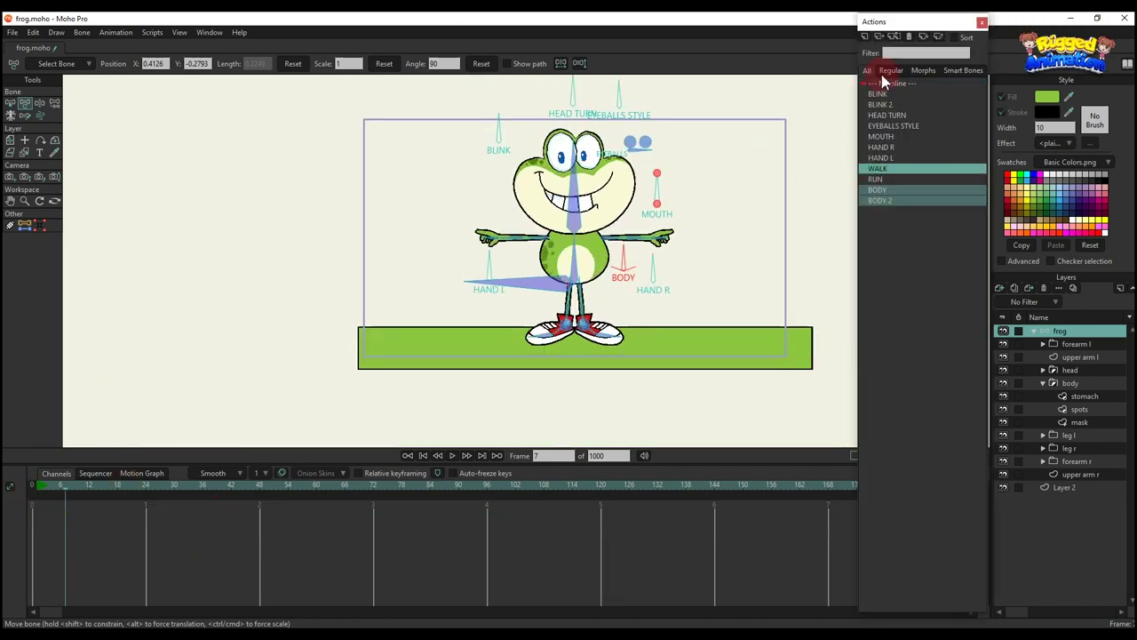
{"action": "left_click", "coordinate": [878, 38]}
{"action": "scroll", "coordinate": [652, 242], "scroll_direction": "down", "scroll_amount": 2}
{"action": "left_click_drag", "start_coordinate": [656, 241], "coordinate": [578, 291]}
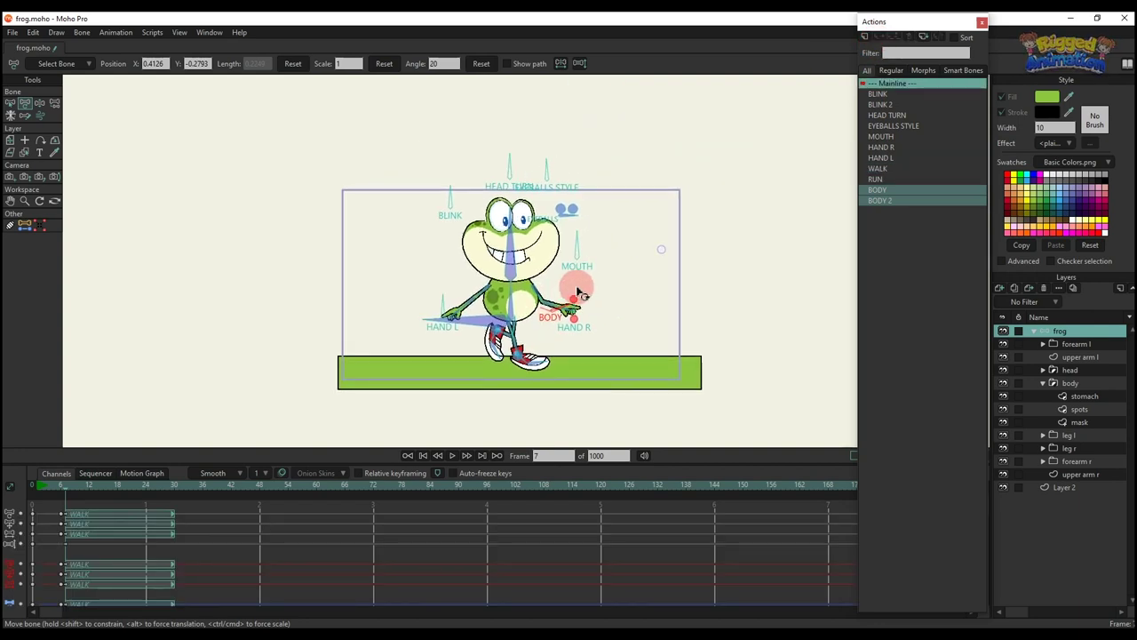
{"action": "key", "text": "space"}
{"action": "scroll", "coordinate": [492, 286], "scroll_direction": "up", "scroll_amount": 1}
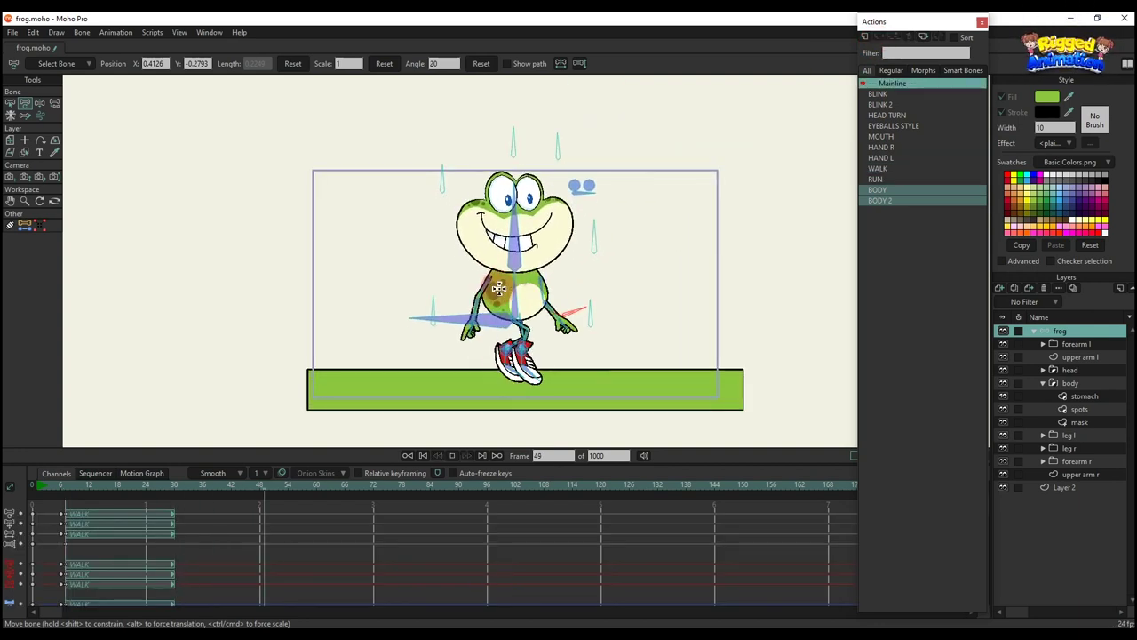
{"action": "key", "text": "space"}
Step: Insert the RUN action as a reference at frame 69 of the mainline and play the animation
{"action": "left_click", "coordinate": [882, 180]}
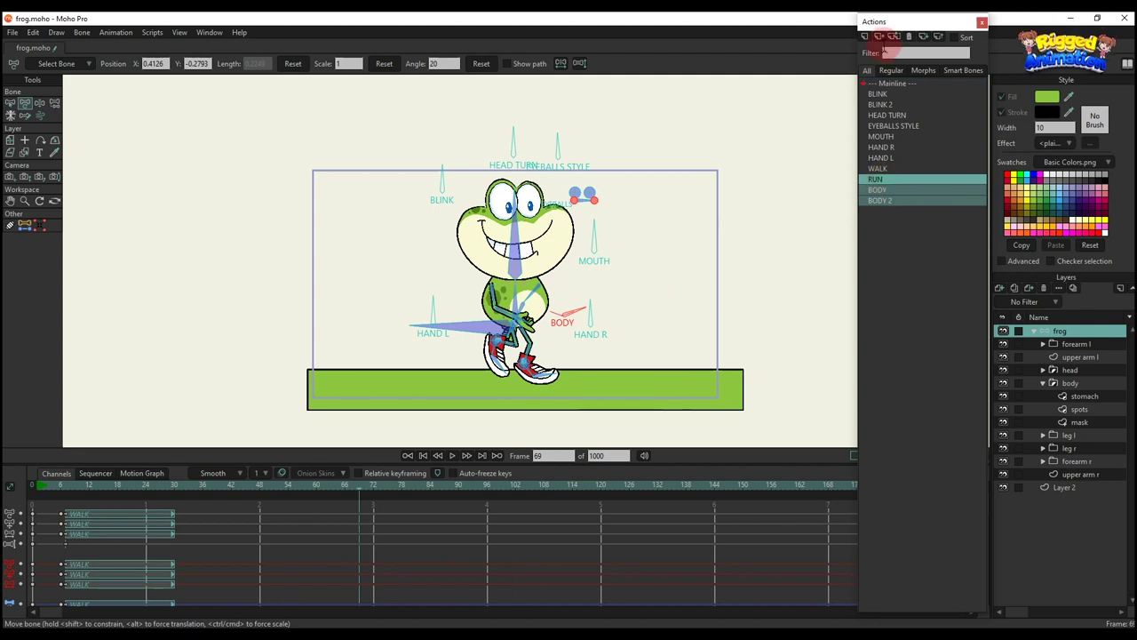
{"action": "key", "text": "space"}
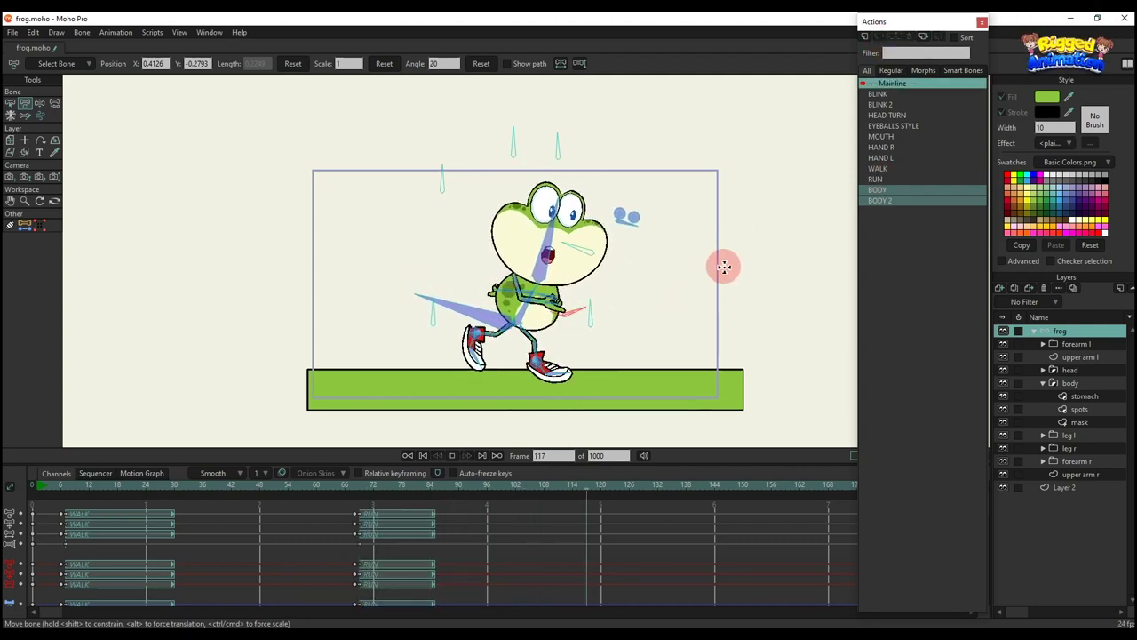
{"action": "key", "text": "space"}
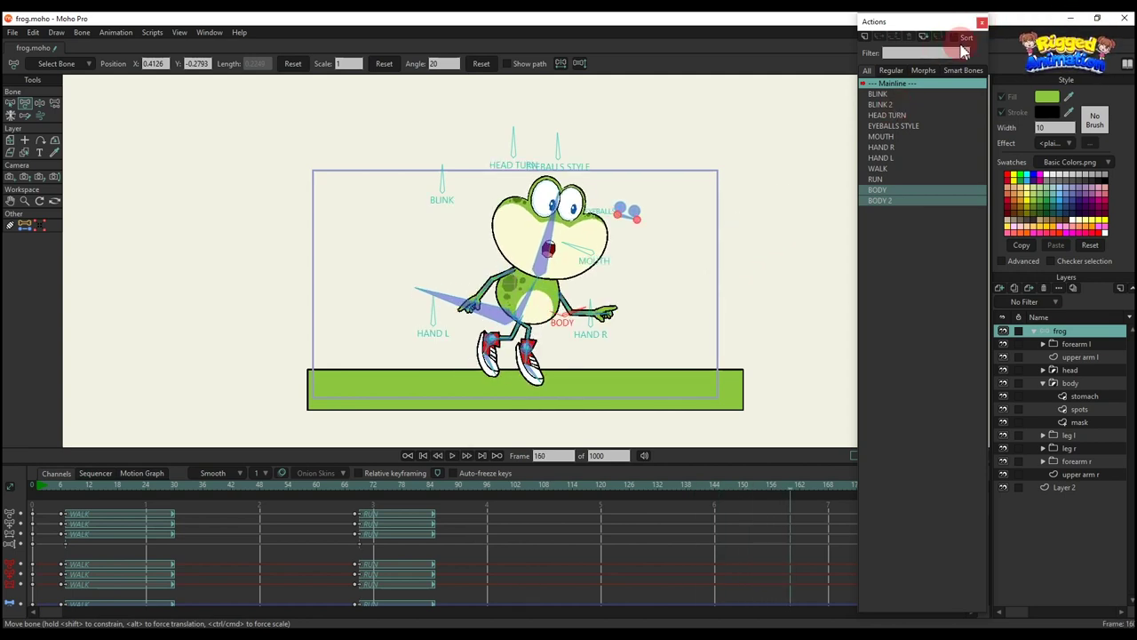
Step: Close the Actions window and return the timeline to frame 0
{"action": "left_click", "coordinate": [982, 22]}
{"action": "left_click", "coordinate": [251, 439]}
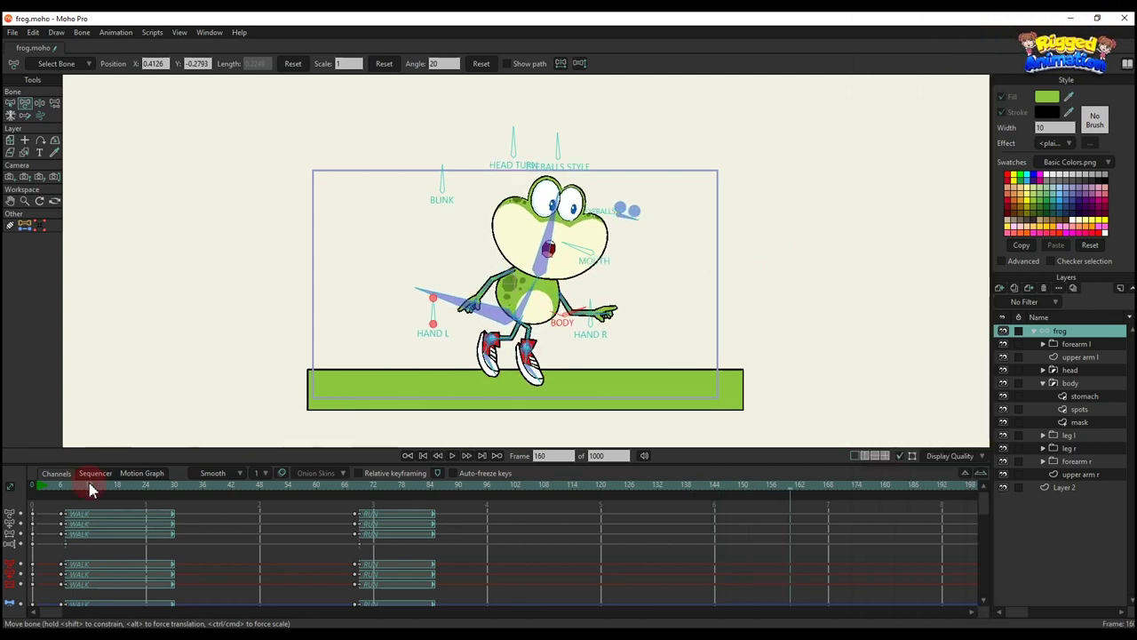
{"action": "left_click_drag", "start_coordinate": [90, 485], "coordinate": [7, 495]}
{"action": "scroll", "coordinate": [642, 305], "scroll_direction": "up", "scroll_amount": 2}
{"action": "scroll", "coordinate": [623, 327], "scroll_direction": "down", "scroll_amount": 1}
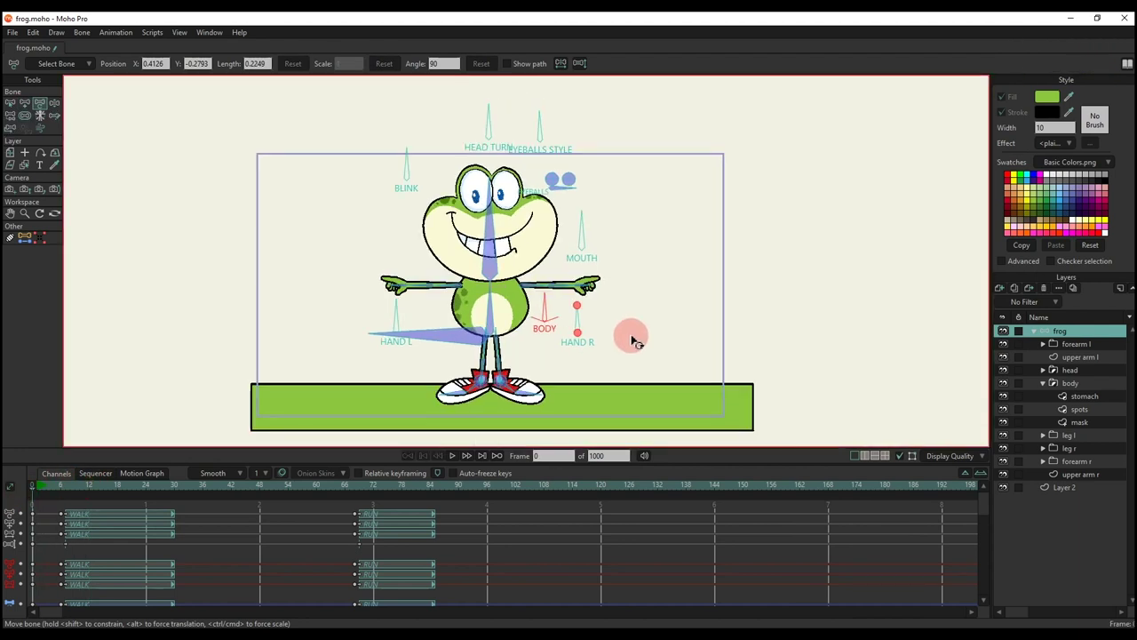
Step: Collapse the frog bone layer and hide Layer 2, the green ground
{"action": "left_click", "coordinate": [1034, 331]}
{"action": "left_click", "coordinate": [1003, 344]}
{"action": "scroll", "coordinate": [500, 375], "scroll_direction": "up", "scroll_amount": 2}
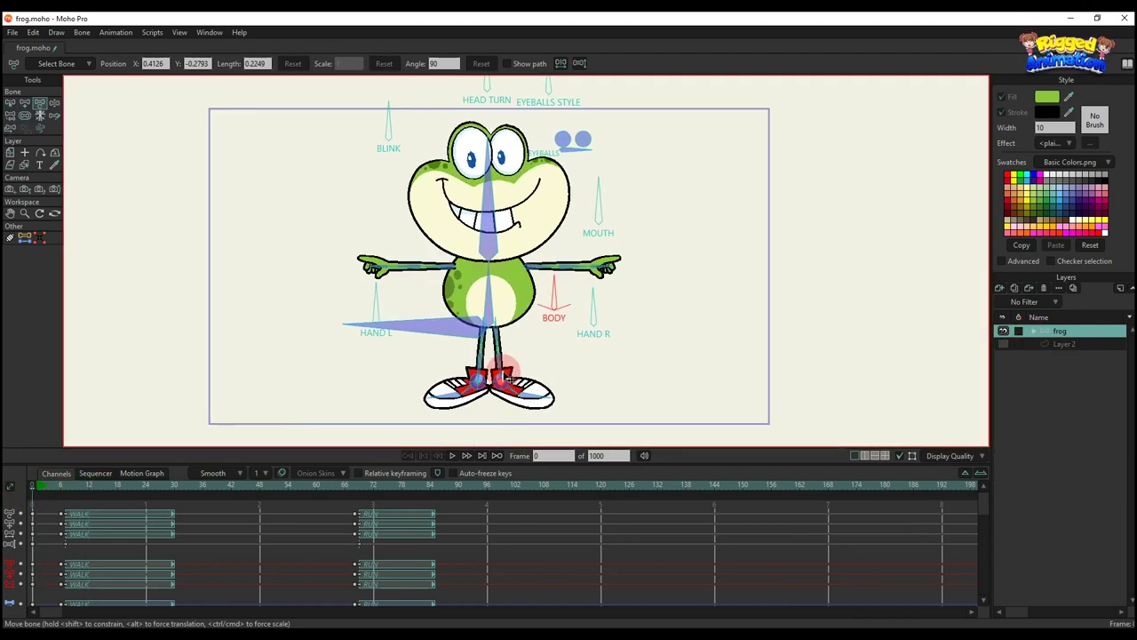
{"action": "left_click_drag", "start_coordinate": [503, 374], "coordinate": [512, 391]}
{"action": "scroll", "coordinate": [513, 391], "scroll_direction": "down", "scroll_amount": 1}
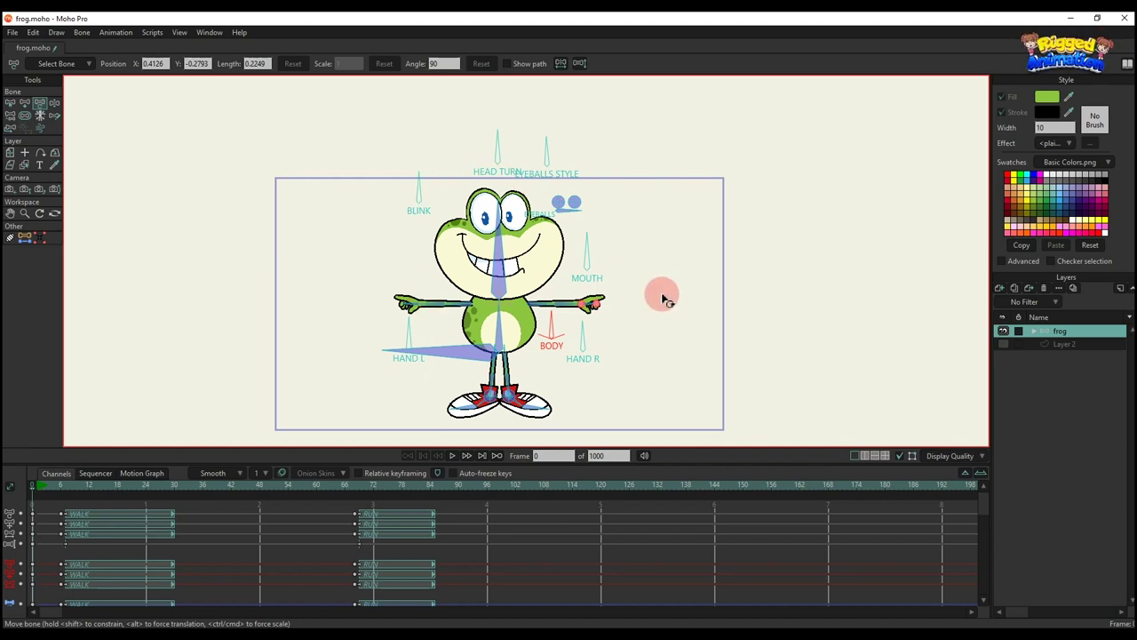
Step: Delete all the keys and the WALK and RUN clips from the mainline timeline
{"action": "scroll", "coordinate": [376, 527], "scroll_direction": "down", "scroll_amount": 2}
{"action": "left_click_drag", "start_coordinate": [470, 596], "coordinate": [12, 462]}
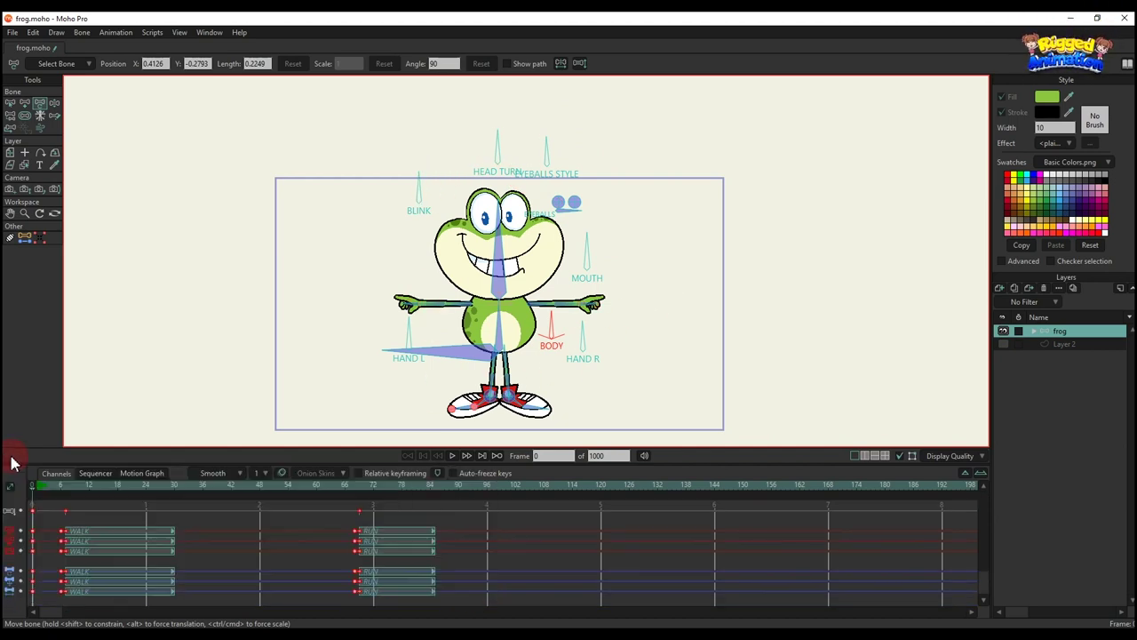
{"action": "key", "text": "BackSpace"}
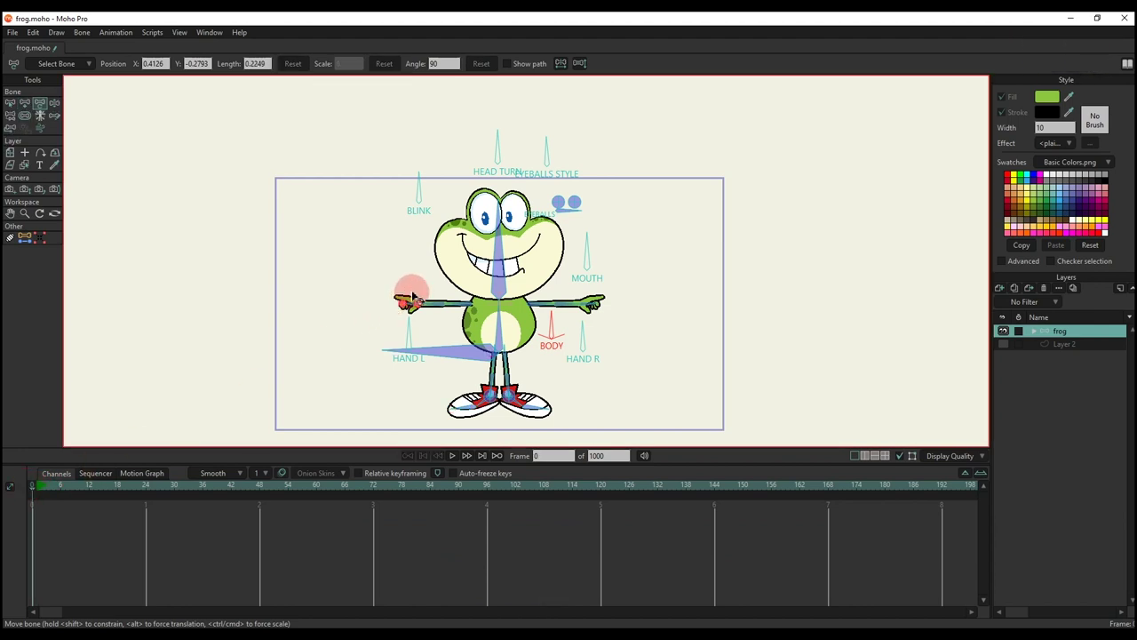
{"action": "key", "text": "4"}
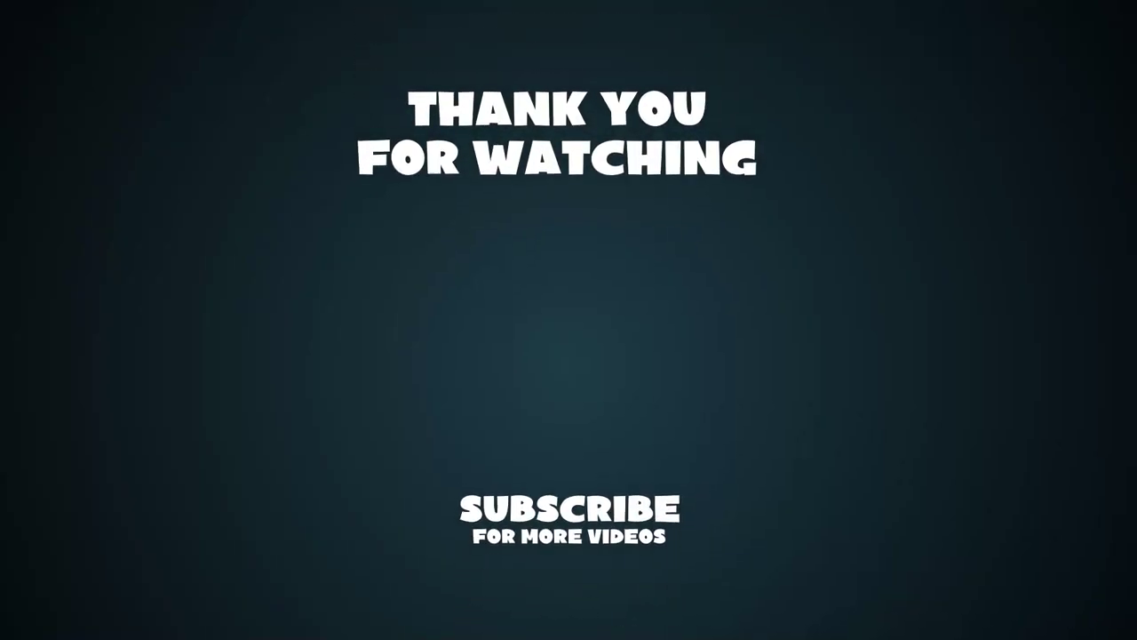